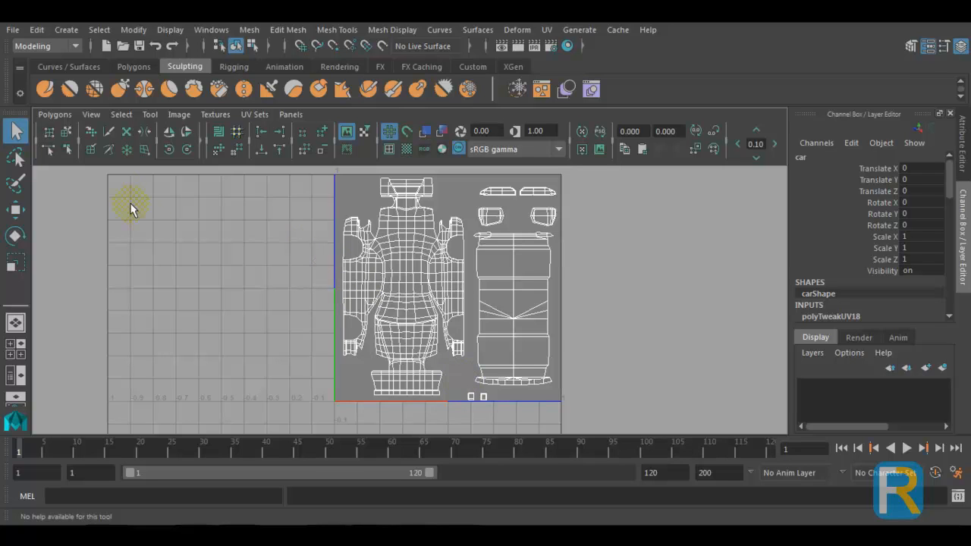
Start a UV snapshot of the car and browse to the personal subfolder inside E:\Backup as its save location.
{"action": "left_click", "coordinate": [54, 114]}
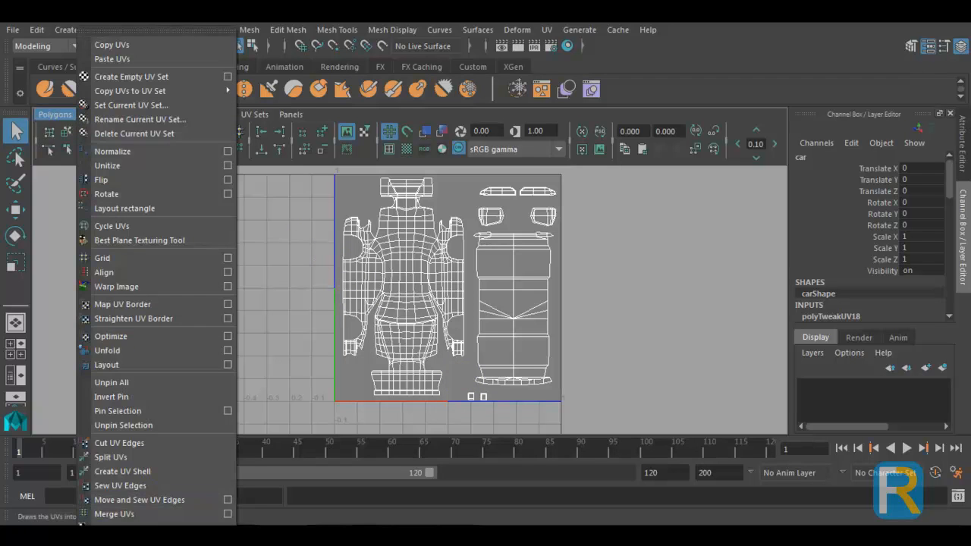
{"action": "left_click", "coordinate": [129, 538]}
{"action": "left_click", "coordinate": [621, 219]}
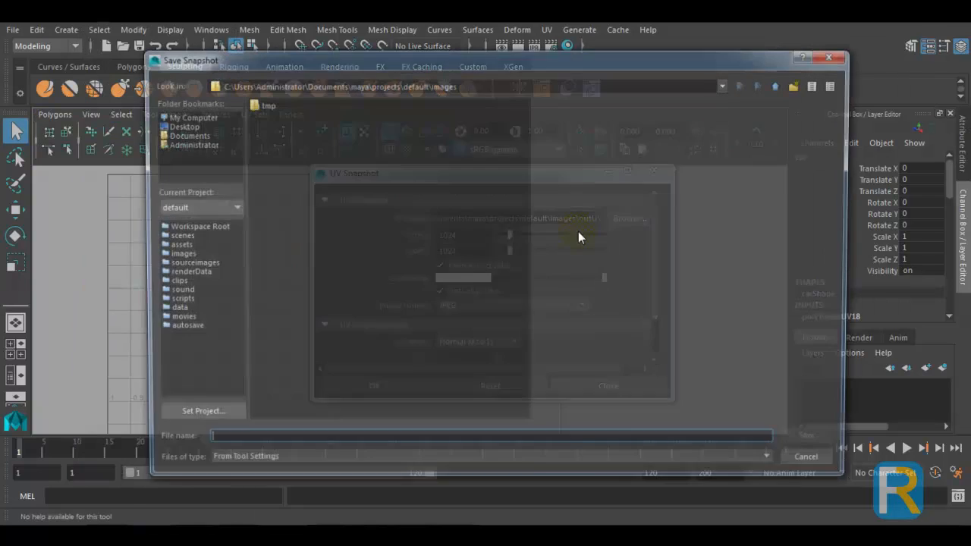
{"action": "left_click", "coordinate": [174, 116]}
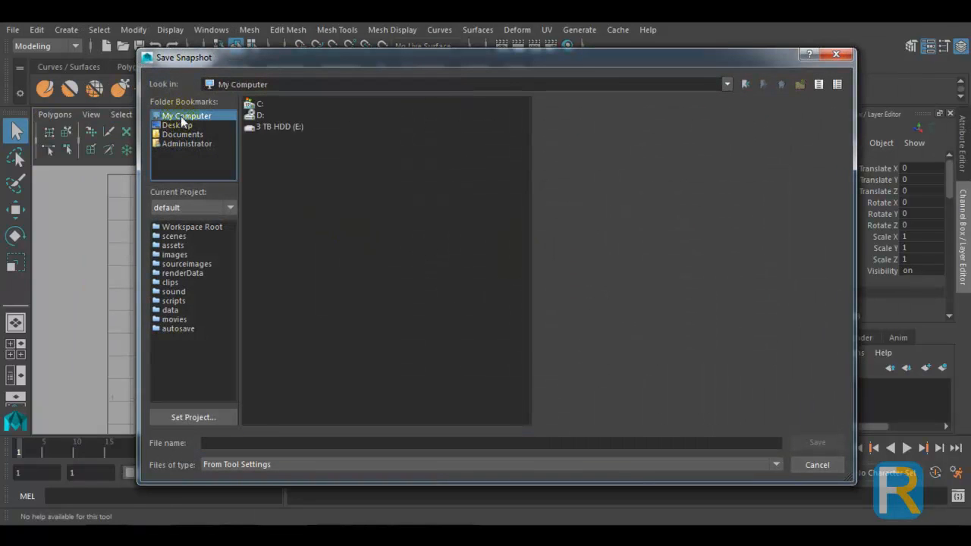
{"action": "double_click", "coordinate": [262, 125]}
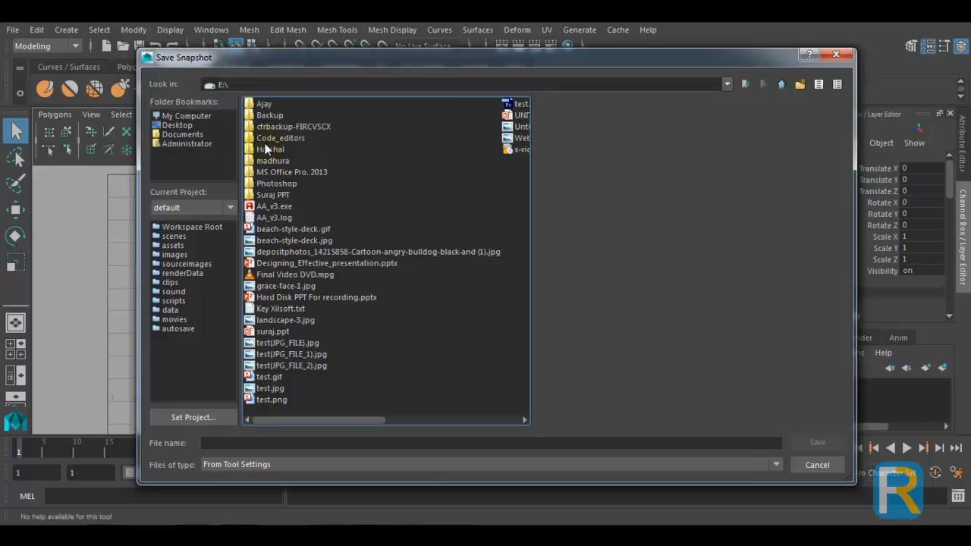
{"action": "double_click", "coordinate": [266, 117]}
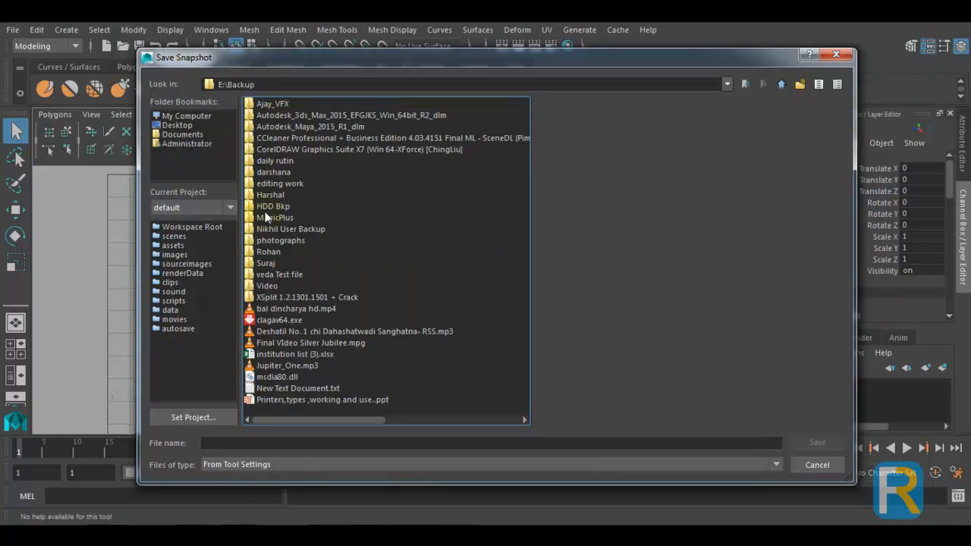
{"action": "double_click", "coordinate": [262, 251]}
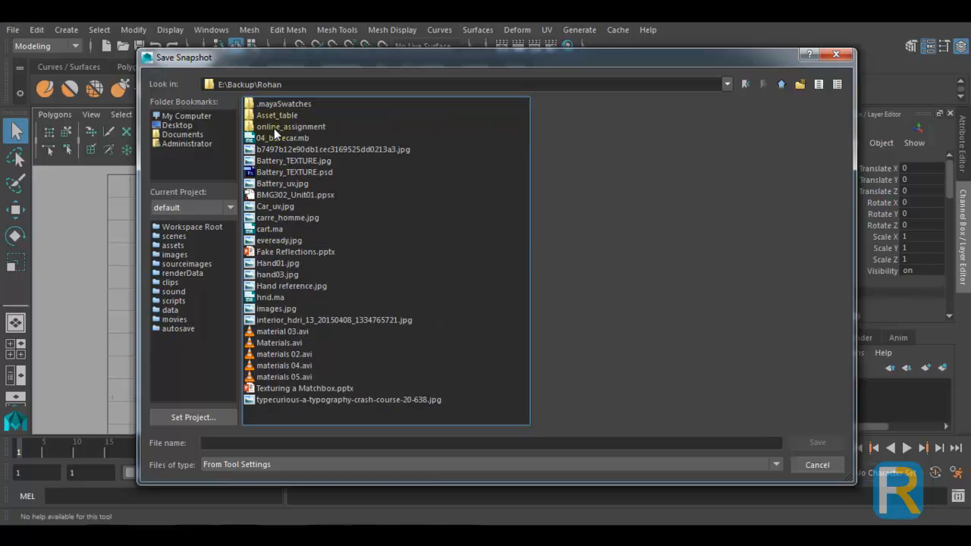
Name the snapshot file Car_uv and accept it as the output file.
{"action": "left_click", "coordinate": [276, 444]}
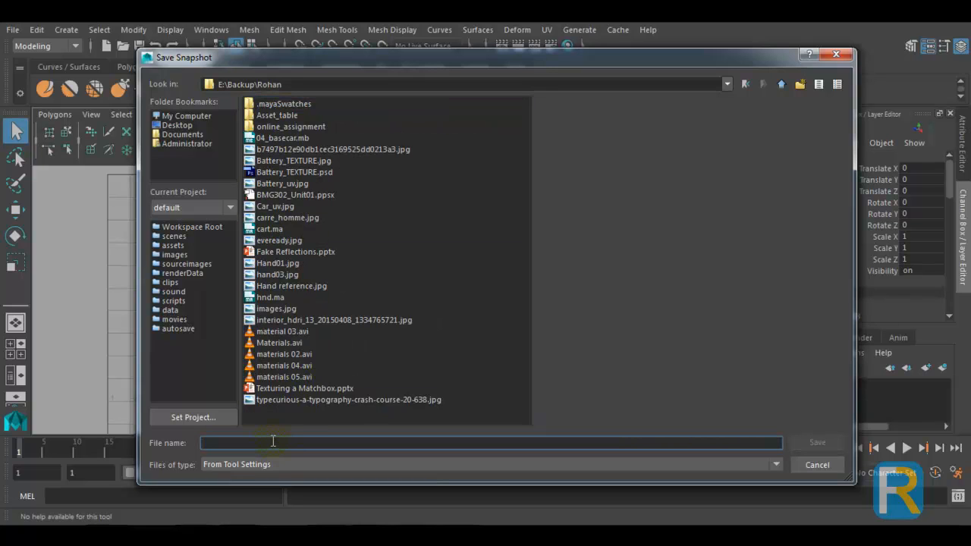
{"action": "type", "text": "Car"}
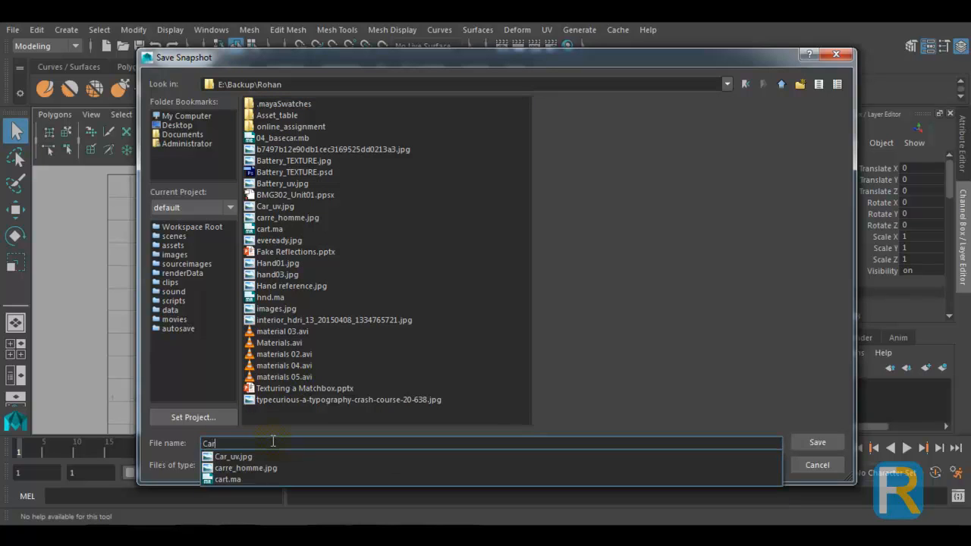
{"action": "type", "text": "_uv"}
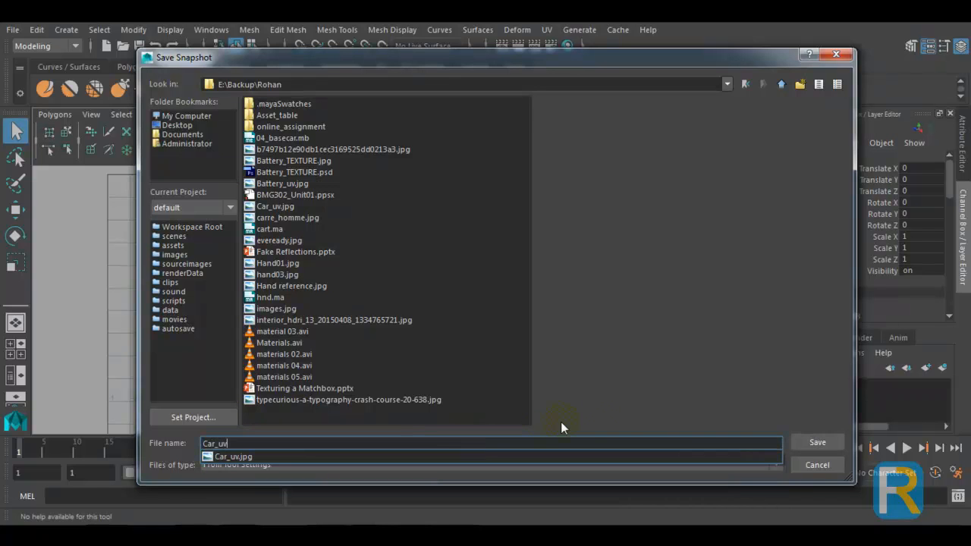
{"action": "left_click", "coordinate": [814, 439]}
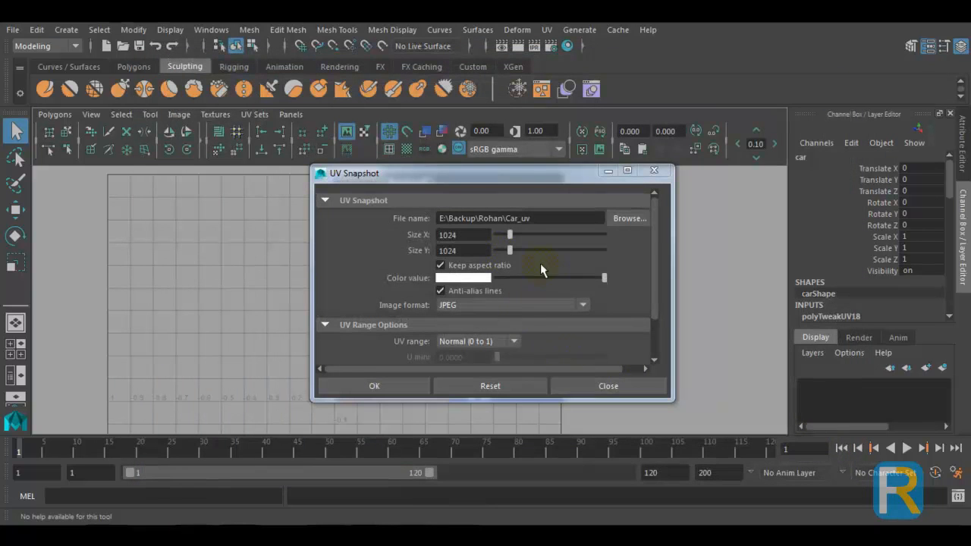
Export the car's UV snapshot as a JPEG at 1024 × 1024.
{"action": "double_click", "coordinate": [484, 235]}
{"action": "double_click", "coordinate": [468, 250]}
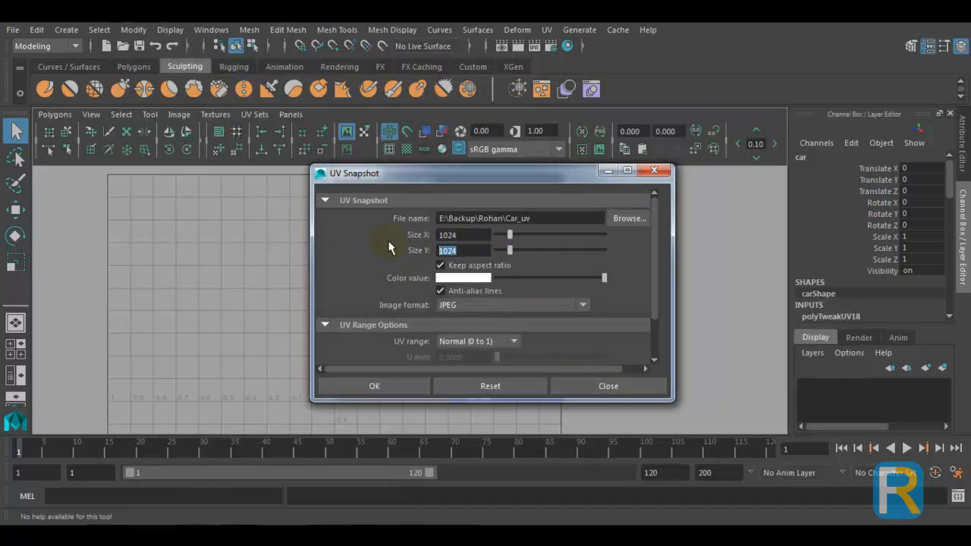
{"action": "left_click", "coordinate": [362, 388]}
{"action": "left_click", "coordinate": [461, 302]}
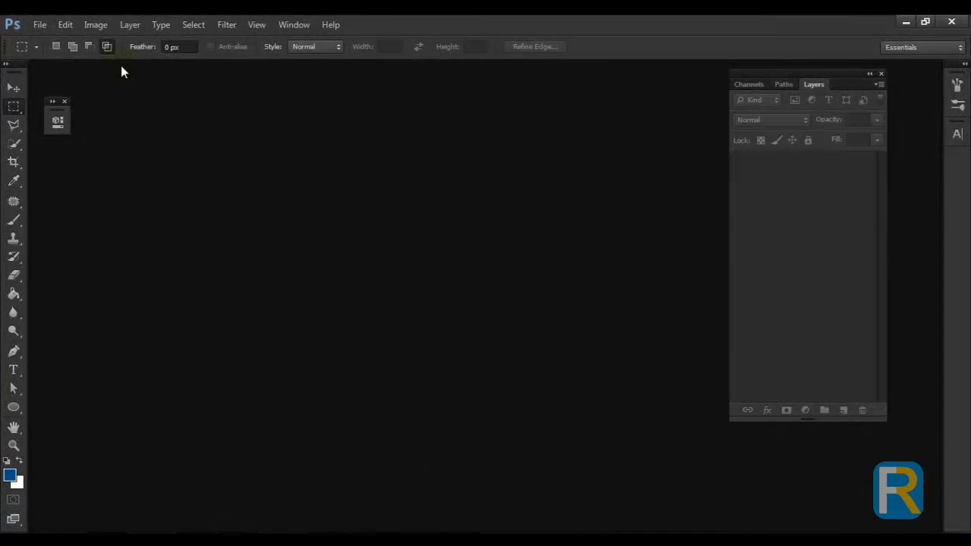
In Photoshop, open the Car_uv image from the personal subfolder inside E:\Backup.
{"action": "left_click", "coordinate": [38, 25]}
{"action": "left_click", "coordinate": [53, 53]}
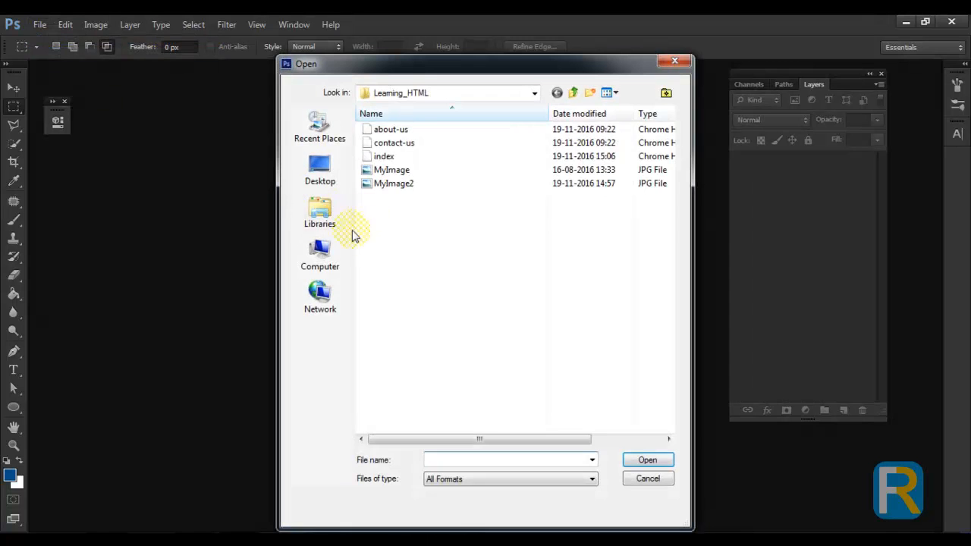
{"action": "left_click", "coordinate": [320, 254]}
{"action": "double_click", "coordinate": [438, 188]}
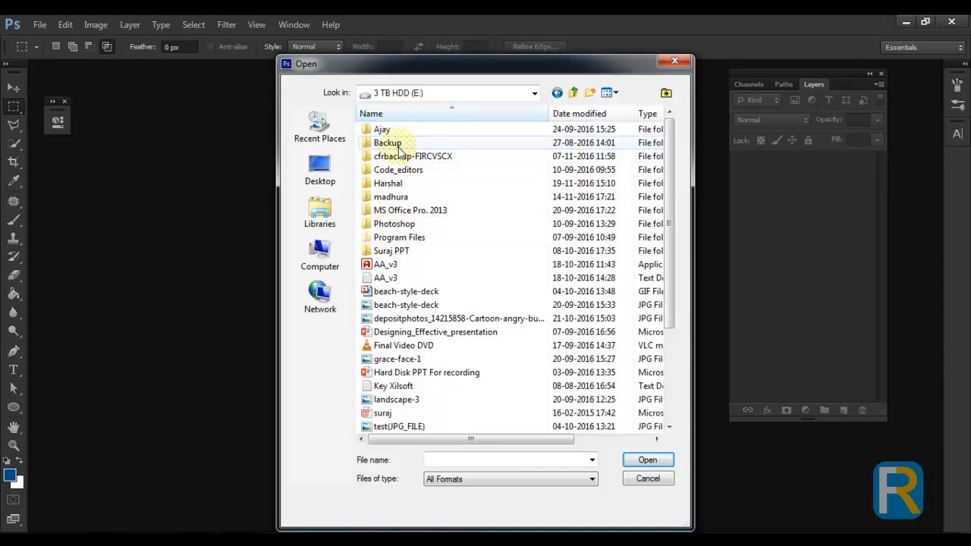
{"action": "double_click", "coordinate": [397, 147]}
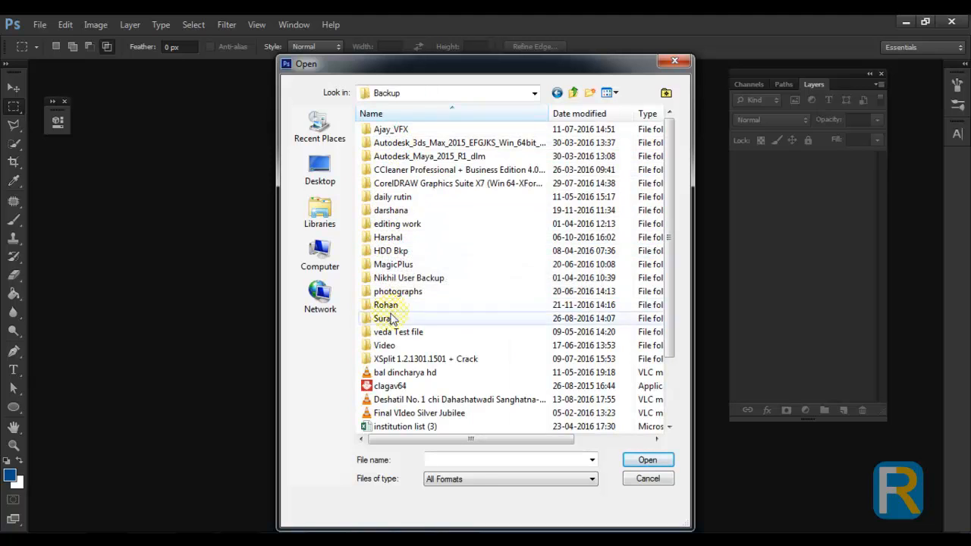
{"action": "double_click", "coordinate": [386, 305]}
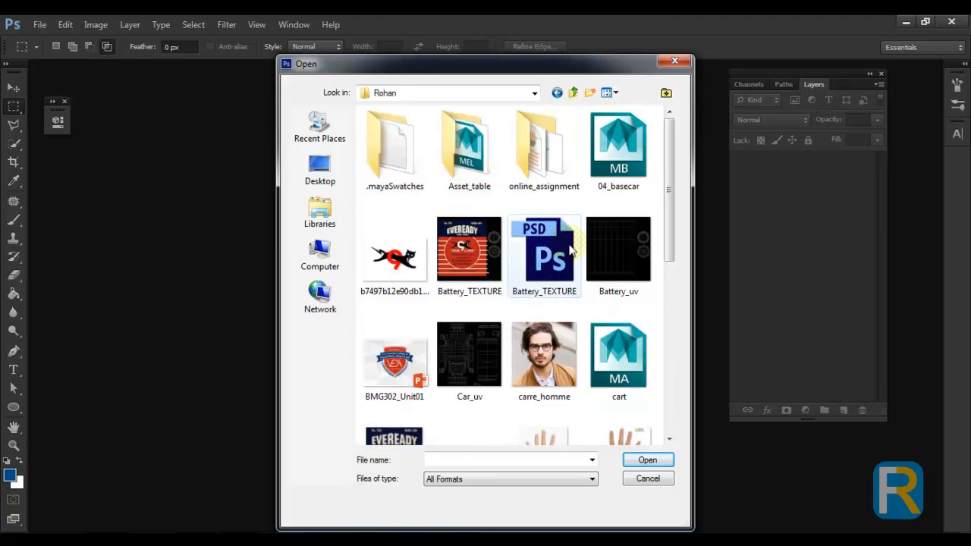
{"action": "left_click", "coordinate": [599, 254]}
{"action": "double_click", "coordinate": [468, 350]}
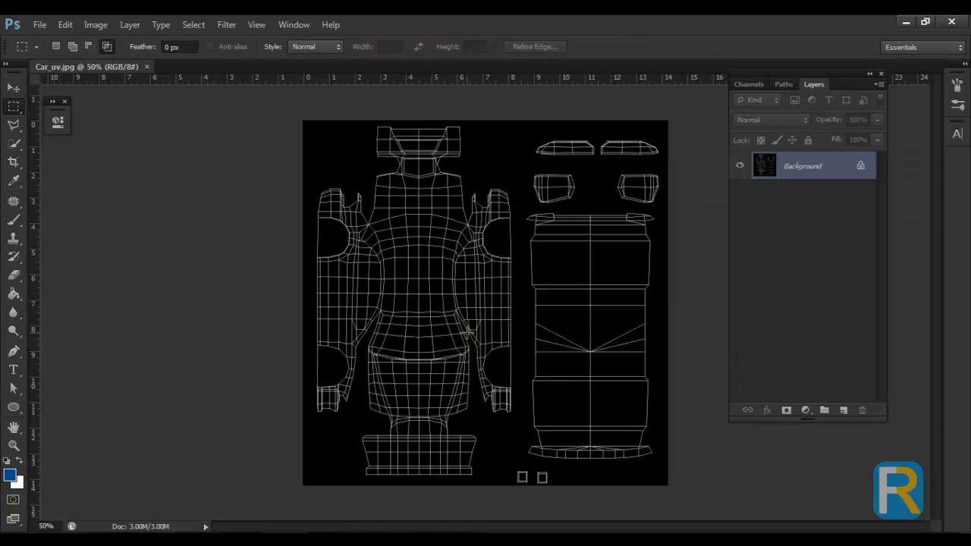
Add a new layer above the Background and name it cAR_BASE_COLOR.
{"action": "left_click", "coordinate": [14, 88]}
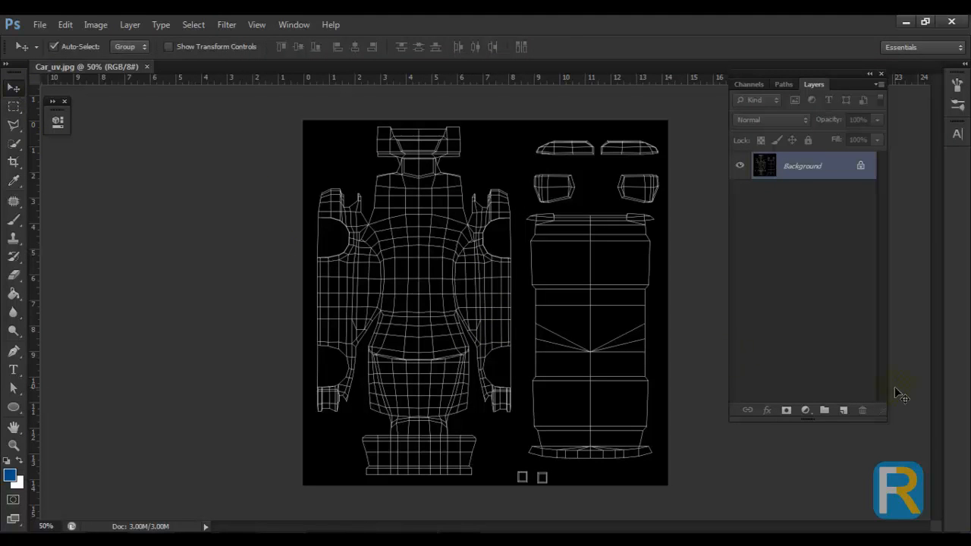
{"action": "left_click", "coordinate": [843, 411]}
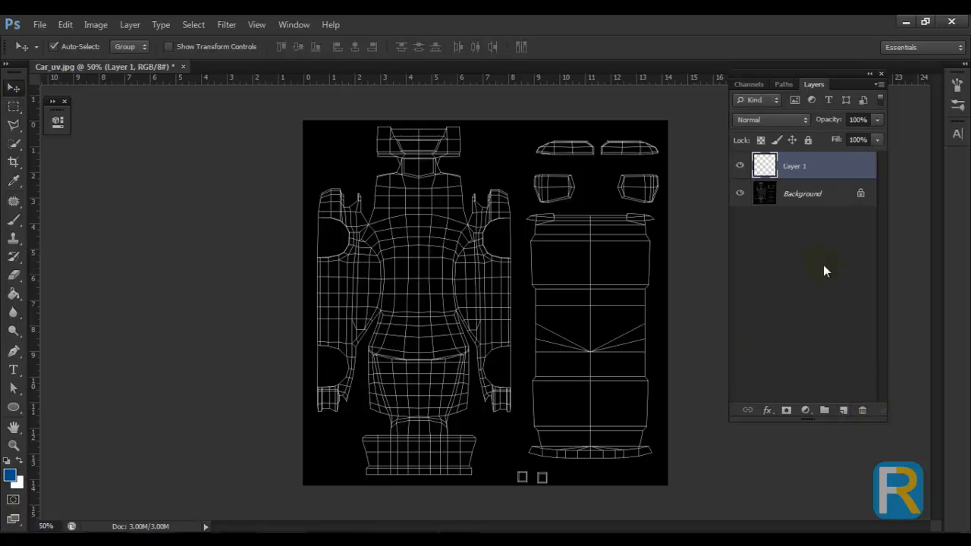
{"action": "double_click", "coordinate": [794, 167]}
{"action": "type", "text": "c"}
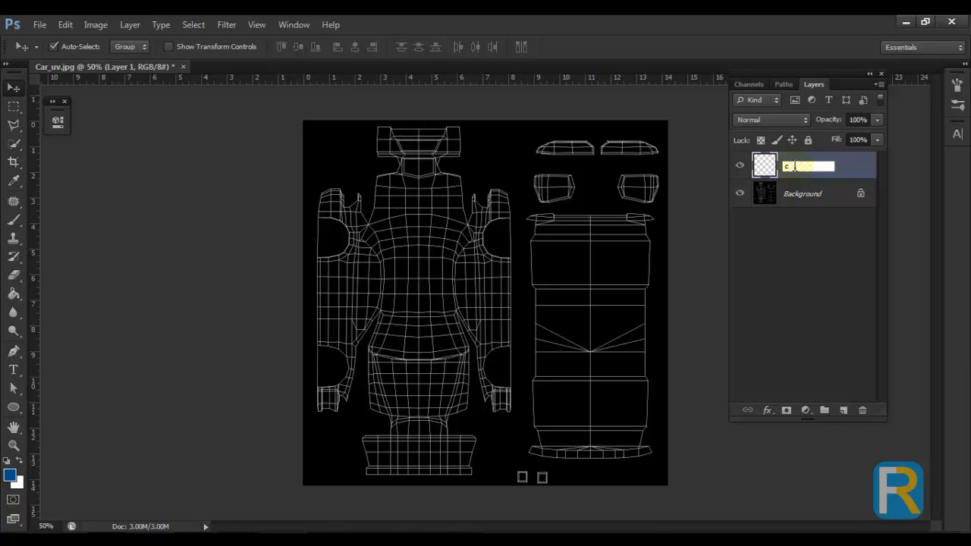
{"action": "type", "text": "AR_BASE_COLOR"}
{"action": "key", "text": "Return"}
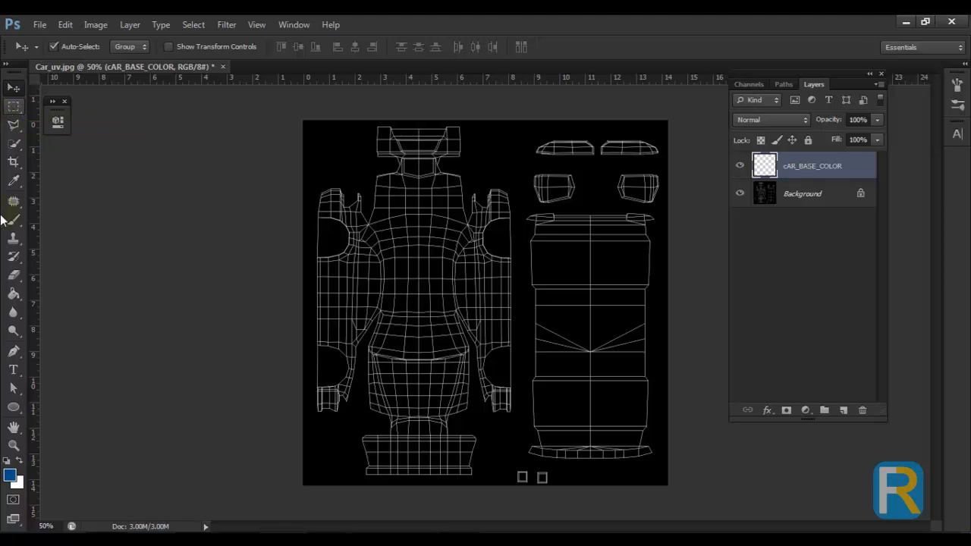
In Chrome, search Google Images for "CAR TEXTURE MAPS" and look through the results for reference textures.
{"action": "left_click", "coordinate": [289, 532]}
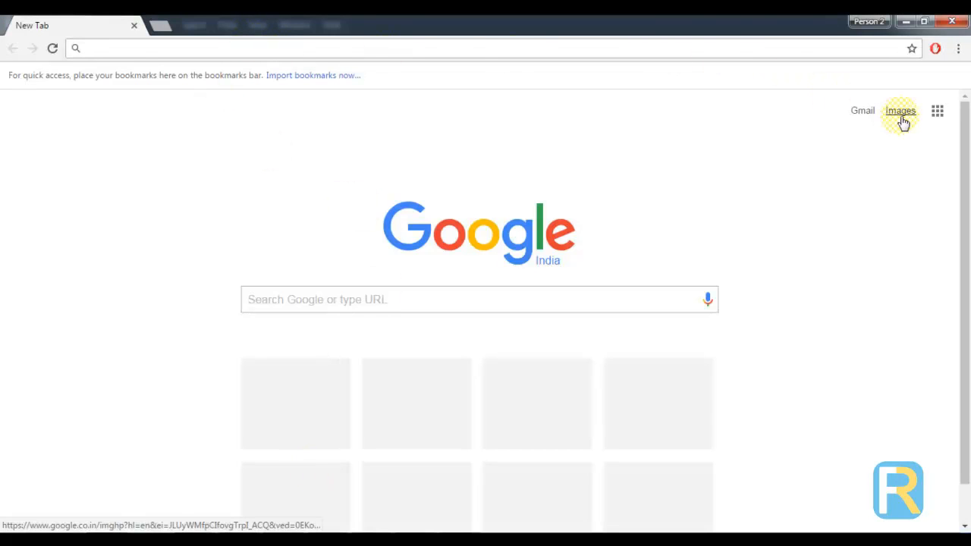
{"action": "left_click", "coordinate": [902, 121]}
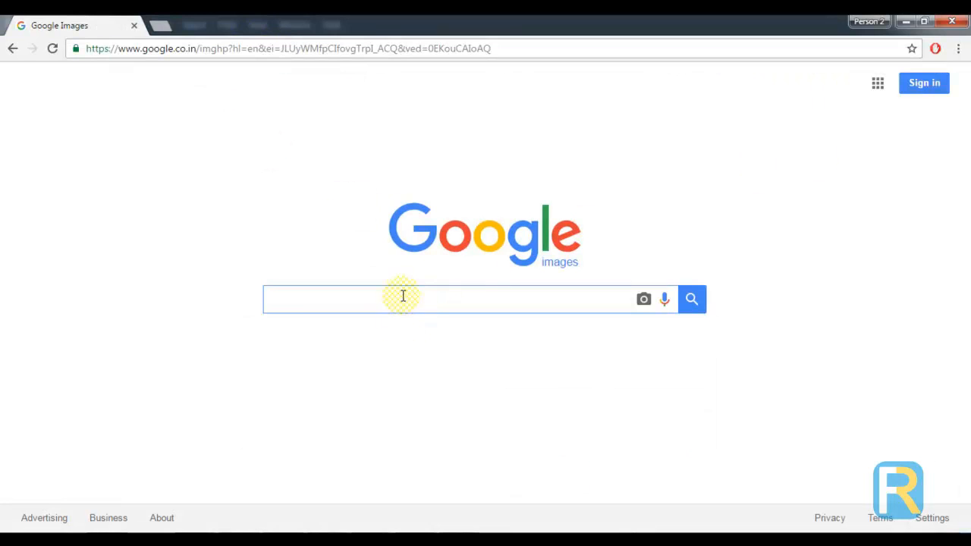
{"action": "type", "text": "CAR T"}
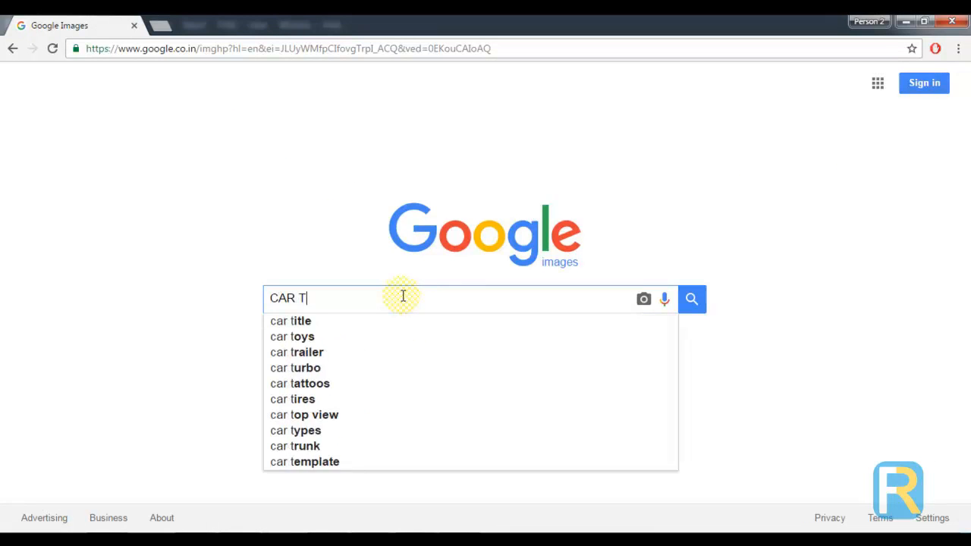
{"action": "type", "text": "EXTURE MAPS"}
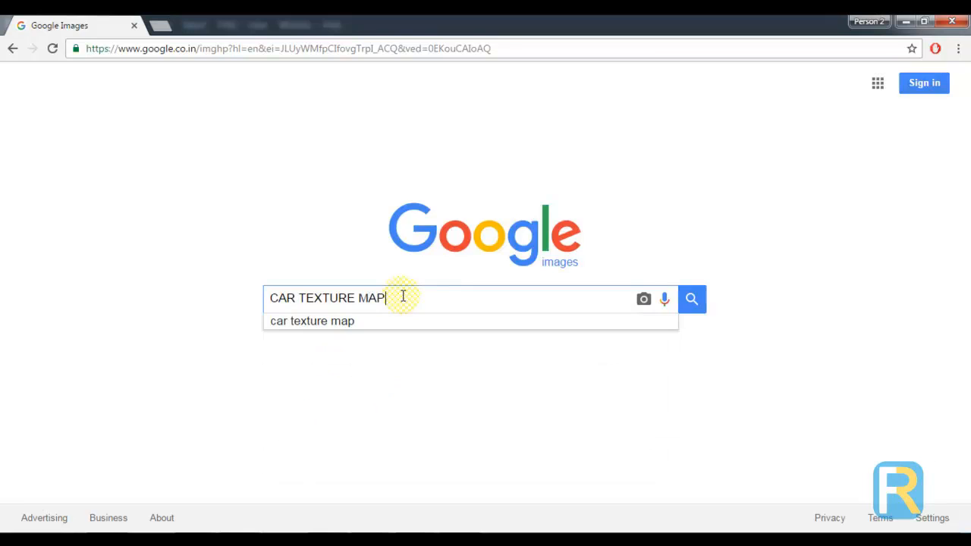
{"action": "key", "text": "Return"}
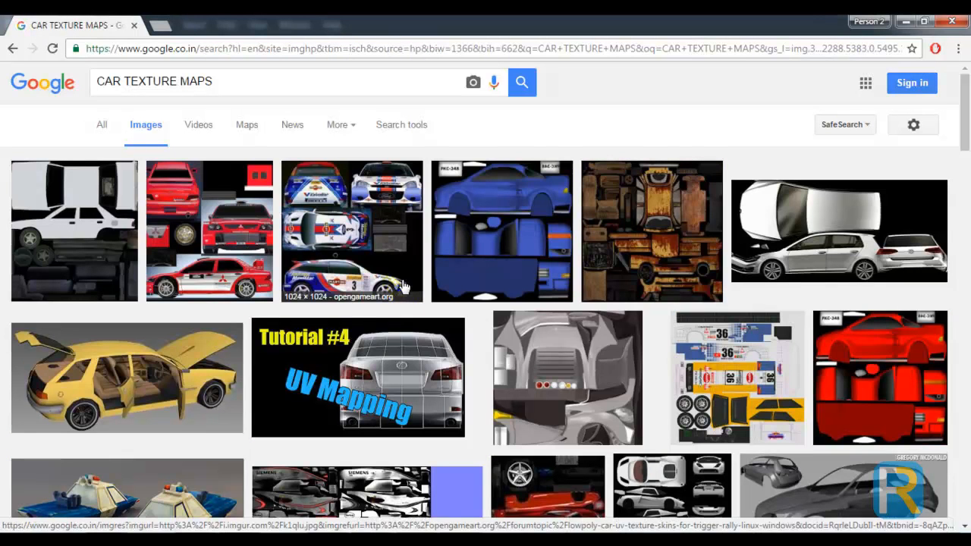
{"action": "scroll", "coordinate": [402, 286], "scroll_direction": "down", "scroll_amount": 4}
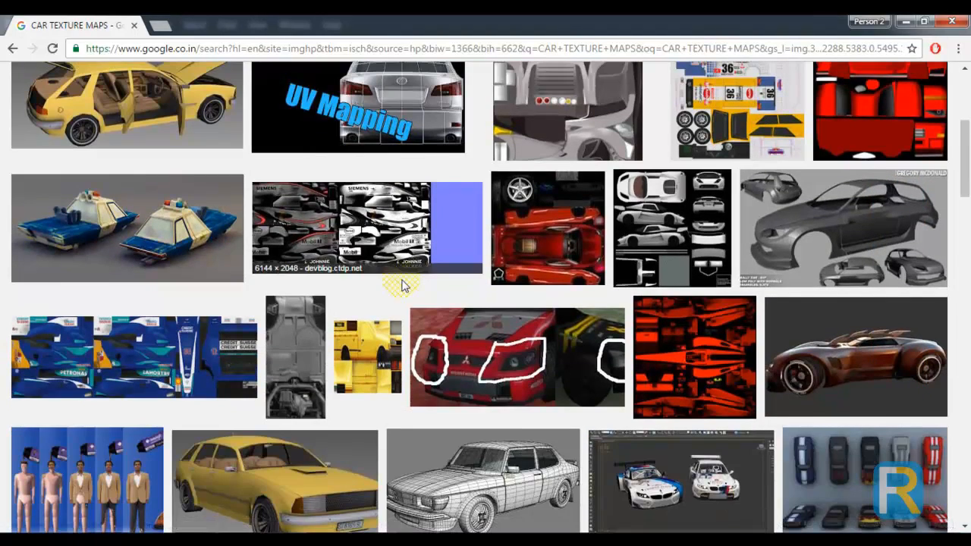
{"action": "scroll", "coordinate": [402, 286], "scroll_direction": "down", "scroll_amount": 2}
{"action": "scroll", "coordinate": [402, 286], "scroll_direction": "down", "scroll_amount": 2}
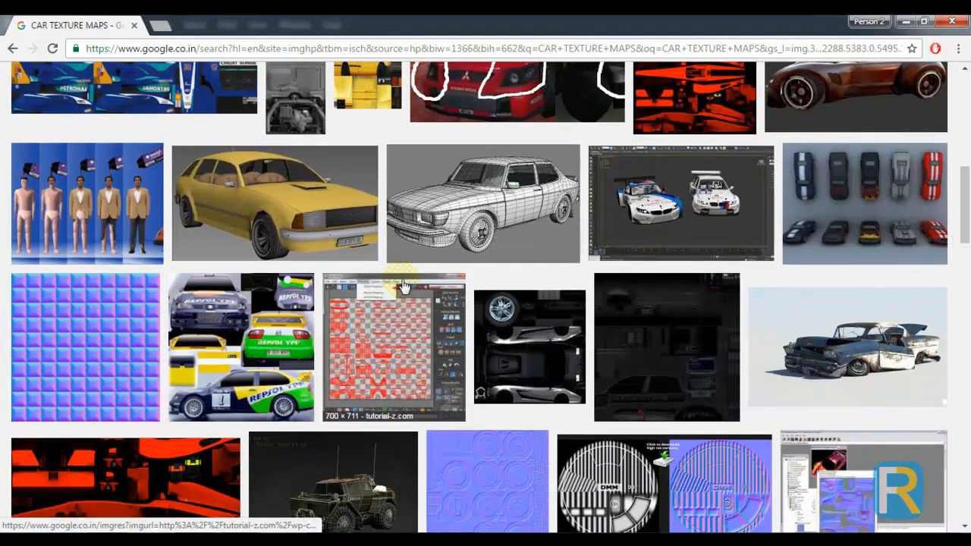
{"action": "scroll", "coordinate": [402, 286], "scroll_direction": "down", "scroll_amount": 3}
{"action": "scroll", "coordinate": [402, 286], "scroll_direction": "up", "scroll_amount": 10}
Shorten the image search to "CAR TEXTURE" and look through the results for paint and surface textures.
{"action": "left_click", "coordinate": [230, 83]}
{"action": "left_click_drag", "start_coordinate": [230, 83], "coordinate": [182, 84]}
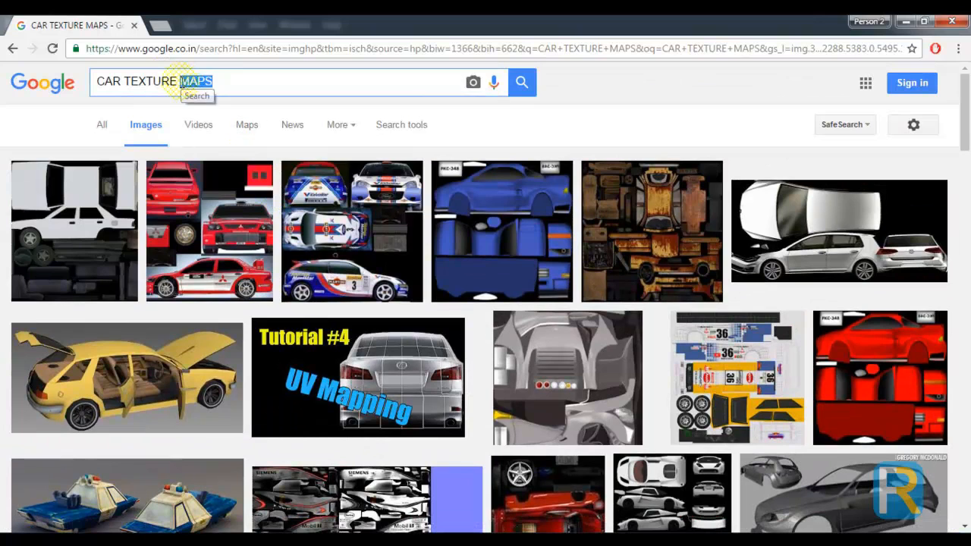
{"action": "key", "text": "BackSpace"}
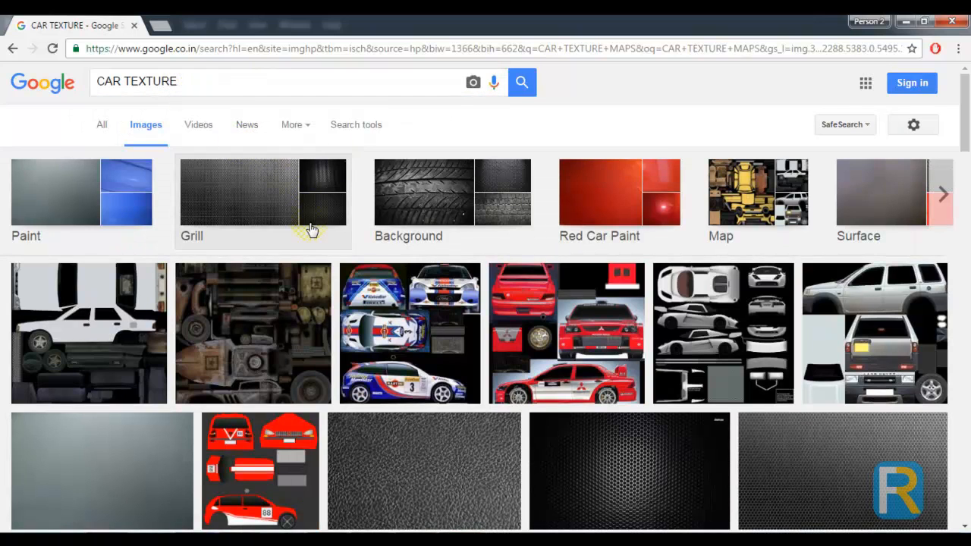
{"action": "scroll", "coordinate": [310, 226], "scroll_direction": "down", "scroll_amount": 3}
{"action": "scroll", "coordinate": [310, 226], "scroll_direction": "down", "scroll_amount": 2}
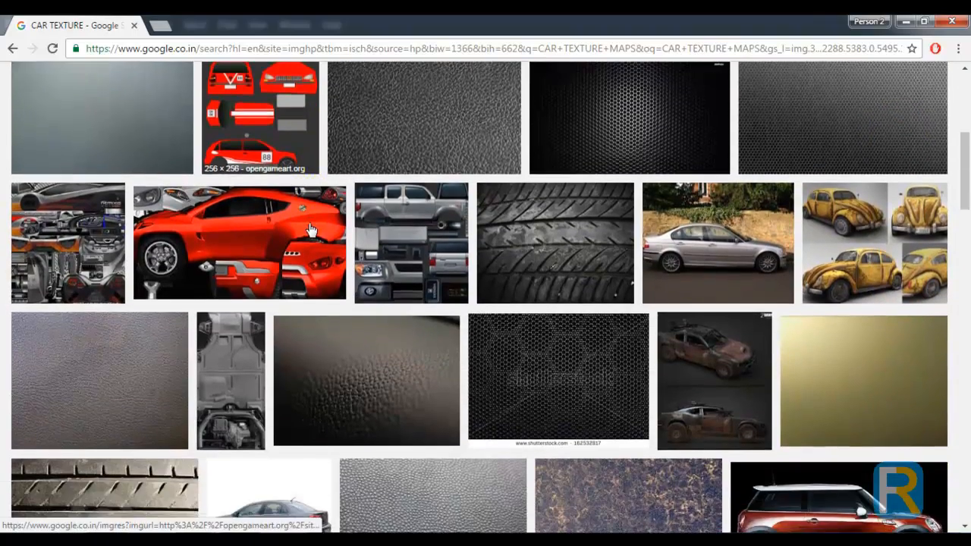
{"action": "scroll", "coordinate": [310, 230], "scroll_direction": "down", "scroll_amount": 3}
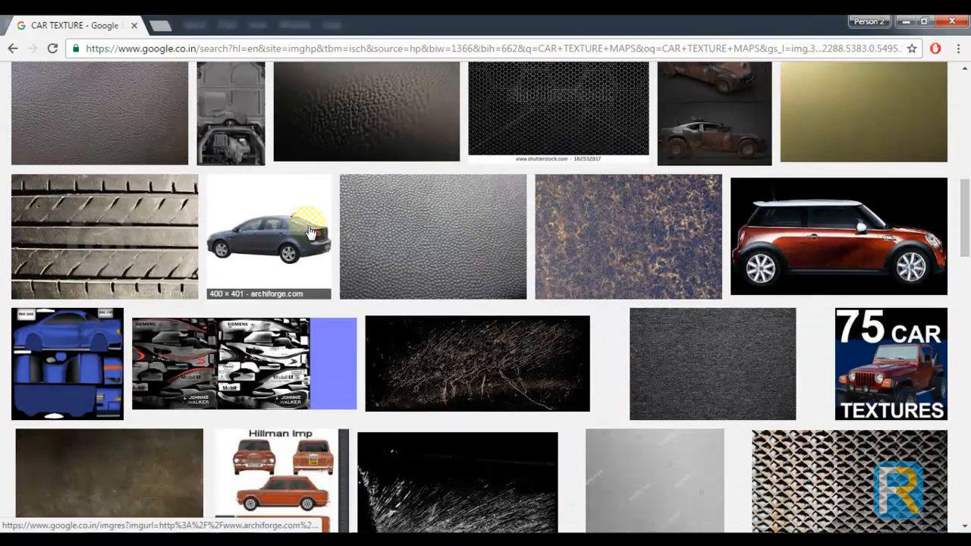
{"action": "scroll", "coordinate": [310, 231], "scroll_direction": "down", "scroll_amount": 3}
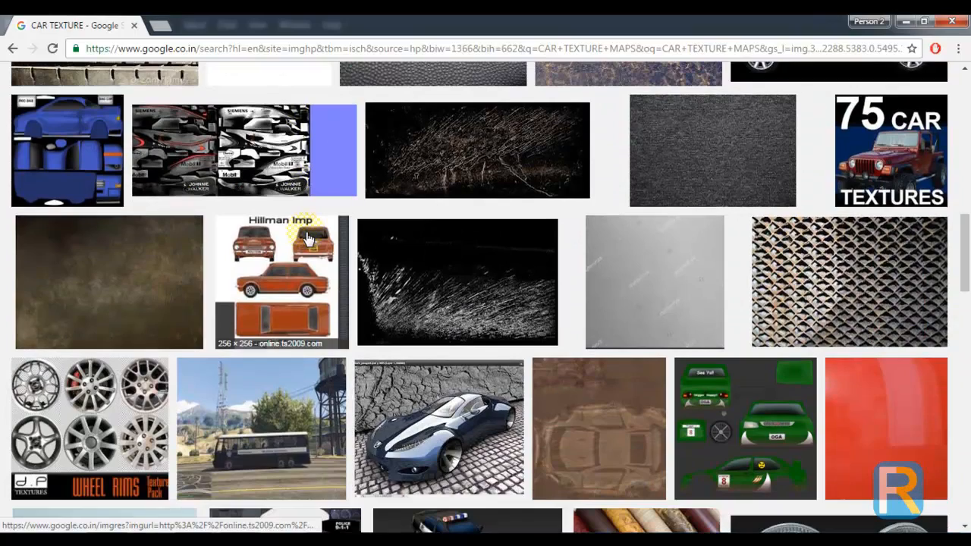
{"action": "scroll", "coordinate": [307, 240], "scroll_direction": "down", "scroll_amount": 5}
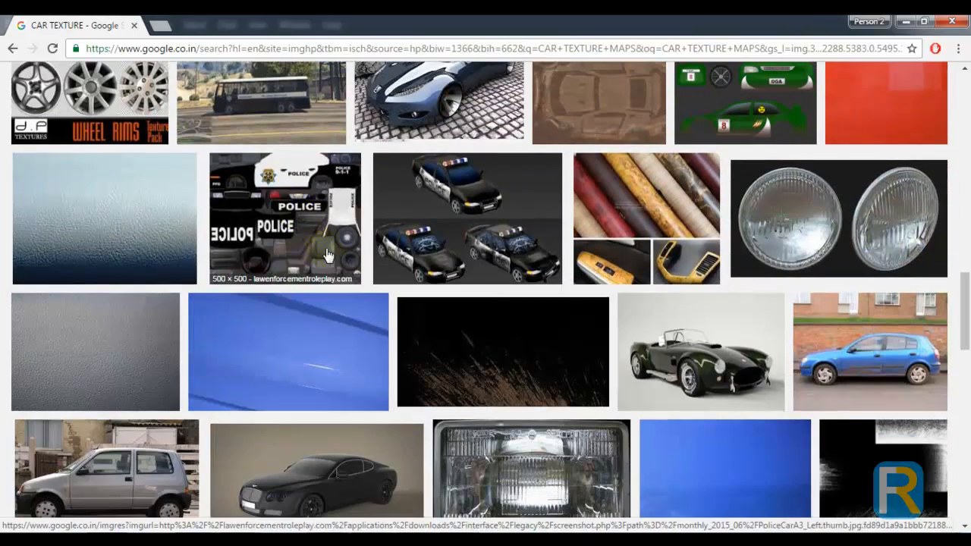
{"action": "scroll", "coordinate": [334, 261], "scroll_direction": "down", "scroll_amount": 4}
{"action": "scroll", "coordinate": [351, 272], "scroll_direction": "down", "scroll_amount": 3}
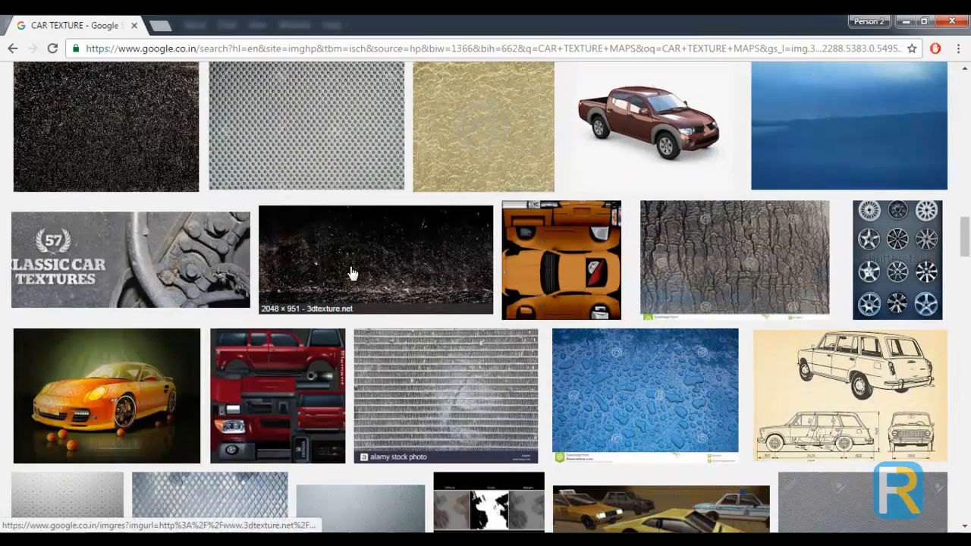
View the related orange car texture map with the 370 decals at full size and examine how its parts are laid out.
{"action": "left_click", "coordinate": [520, 296]}
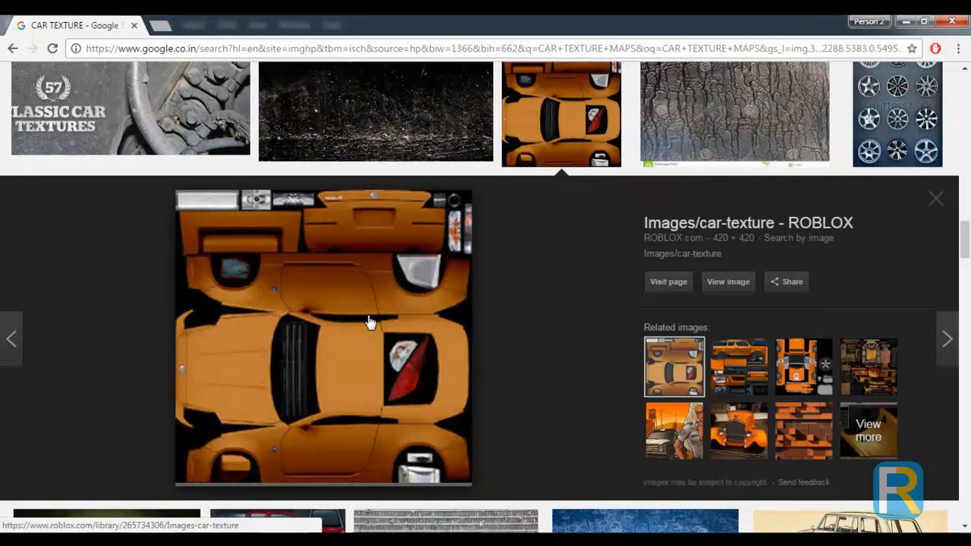
{"action": "left_click", "coordinate": [797, 375]}
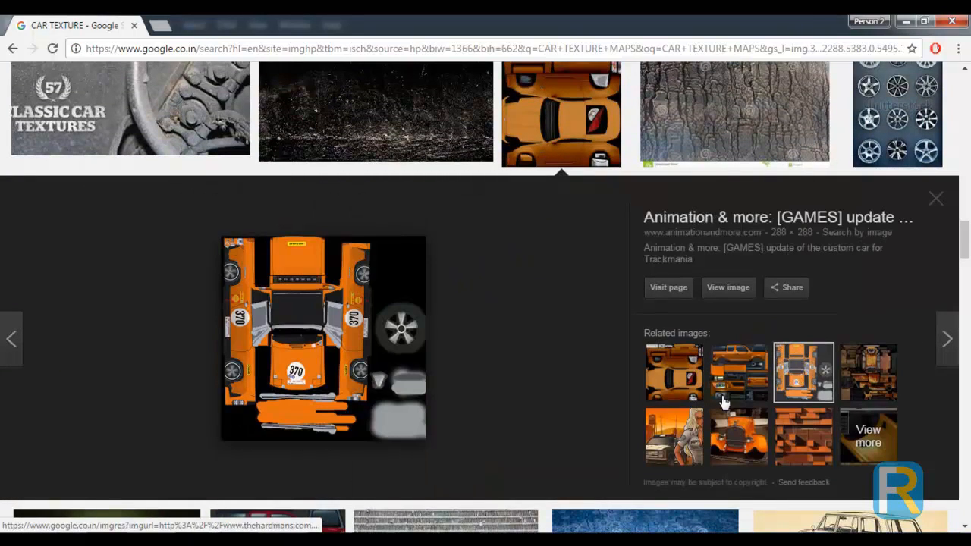
{"action": "left_click", "coordinate": [733, 288]}
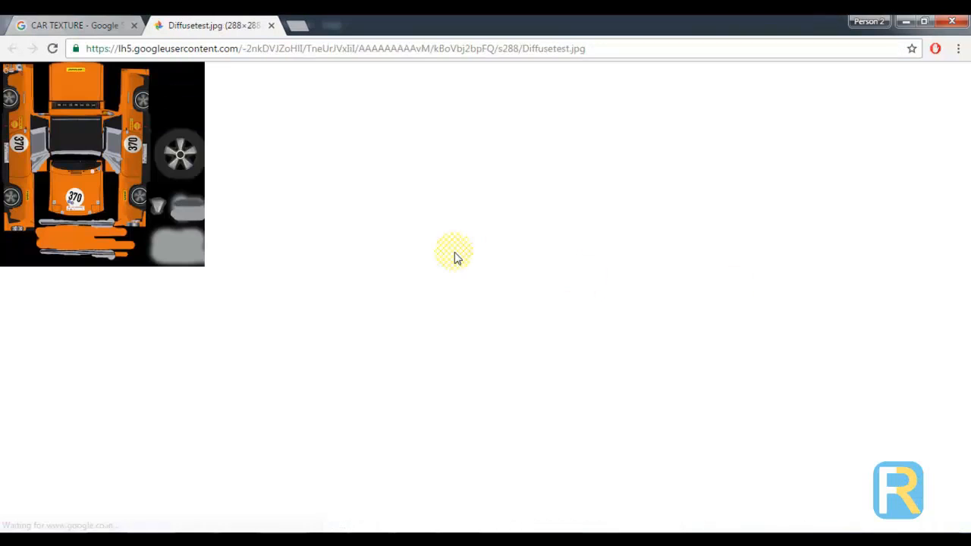
{"action": "scroll", "coordinate": [281, 267], "scroll_direction": "up", "scroll_amount": 5}
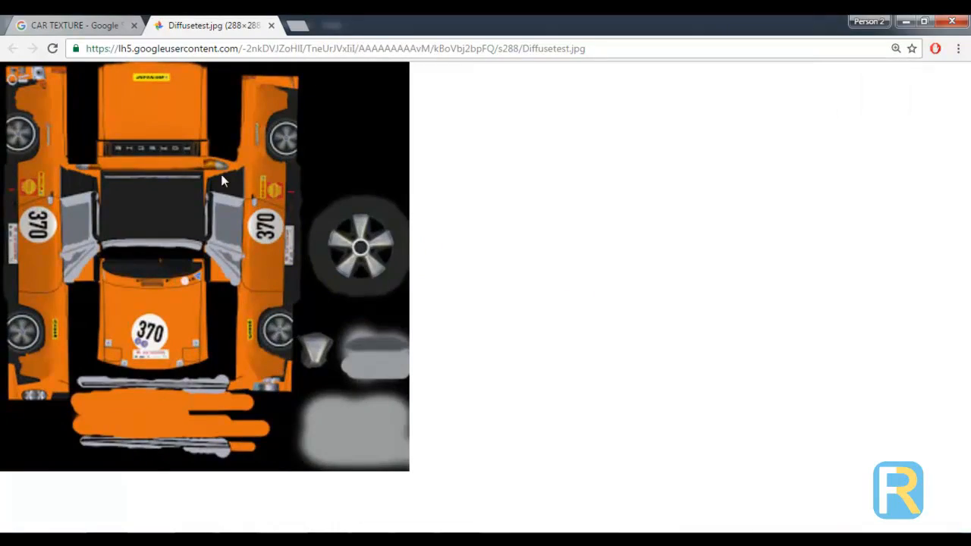
{"action": "left_click", "coordinate": [91, 23]}
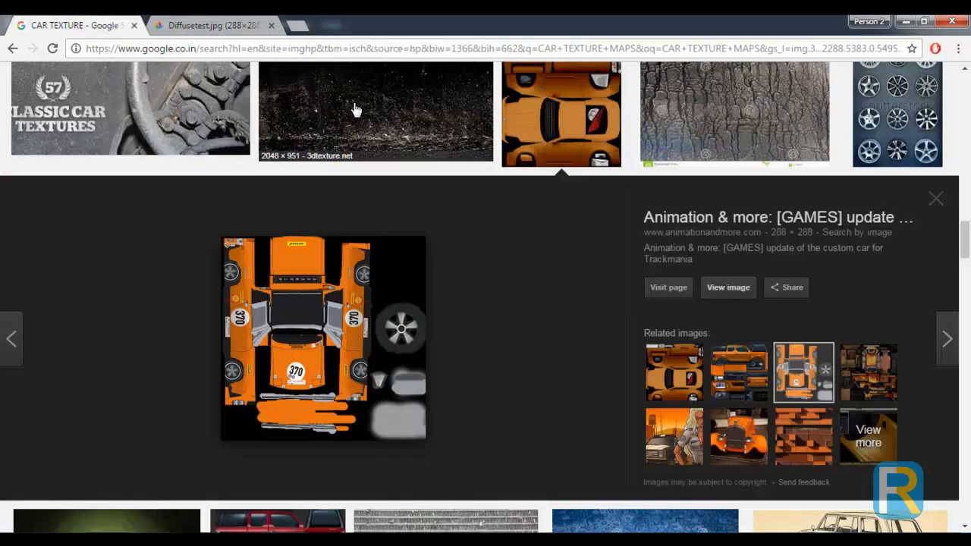
Search Google Images for "NYPD LOGO PNG" and limit the results to large images.
{"action": "scroll", "coordinate": [314, 249], "scroll_direction": "up", "scroll_amount": 15}
{"action": "scroll", "coordinate": [314, 247], "scroll_direction": "up", "scroll_amount": 4}
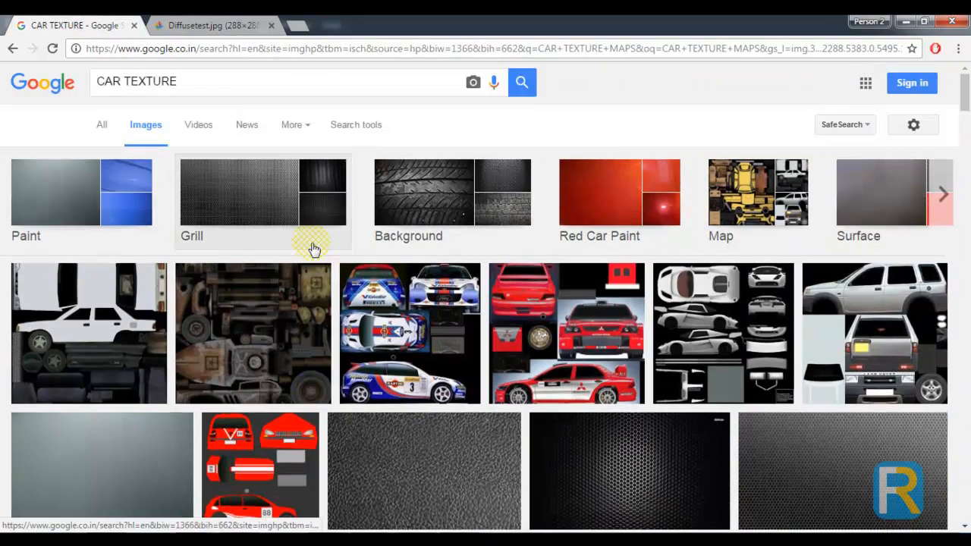
{"action": "left_click_drag", "start_coordinate": [217, 82], "coordinate": [2, 68]}
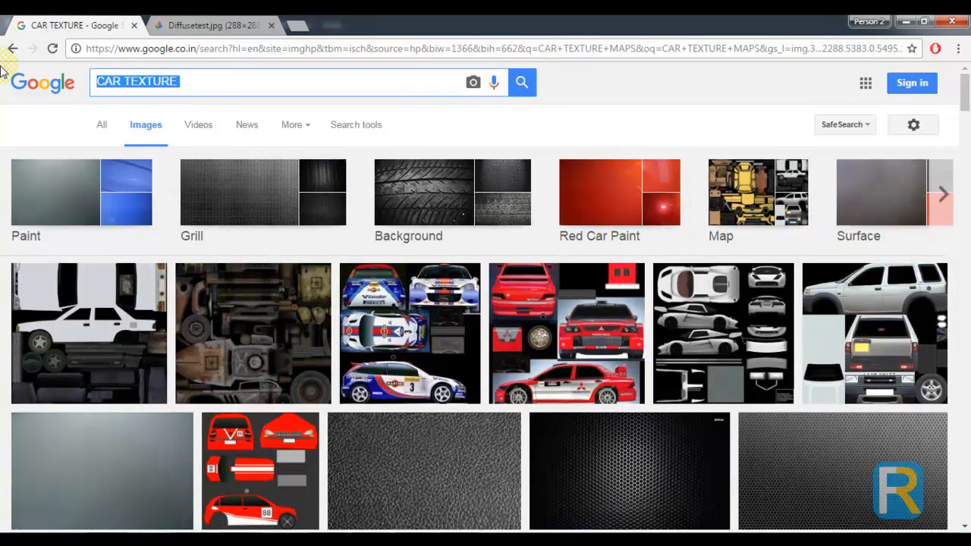
{"action": "type", "text": "NYPD"}
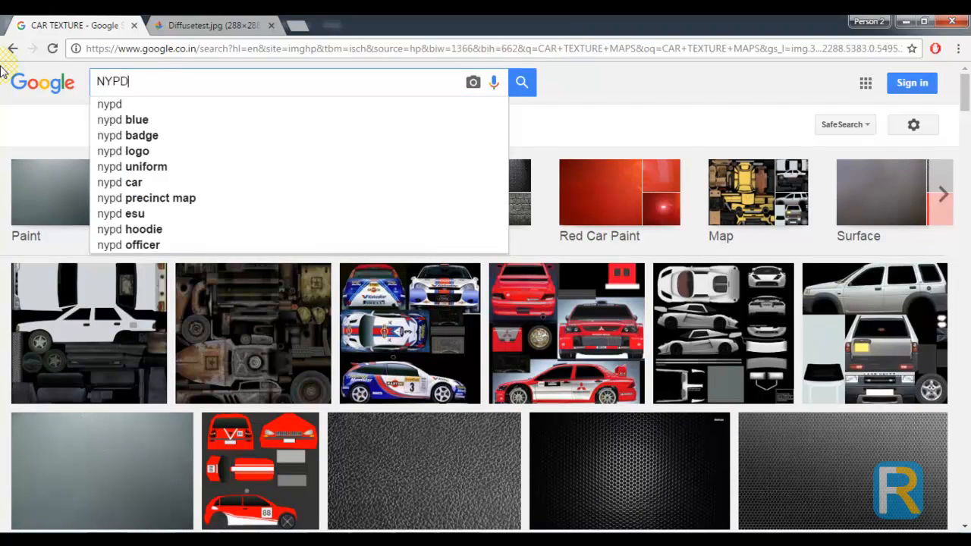
{"action": "type", "text": " LOGO PNG"}
{"action": "key", "text": "Return"}
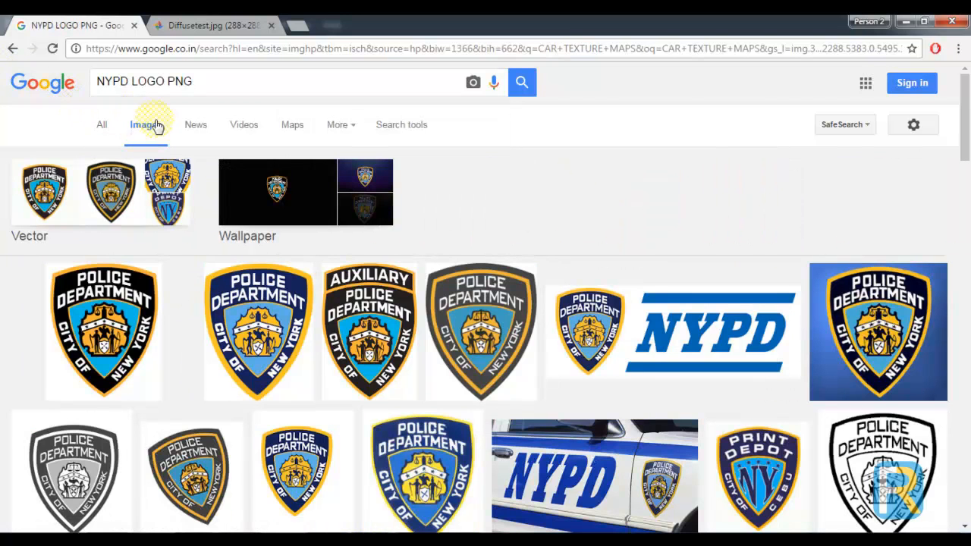
{"action": "left_click", "coordinate": [399, 124]}
{"action": "left_click", "coordinate": [108, 162]}
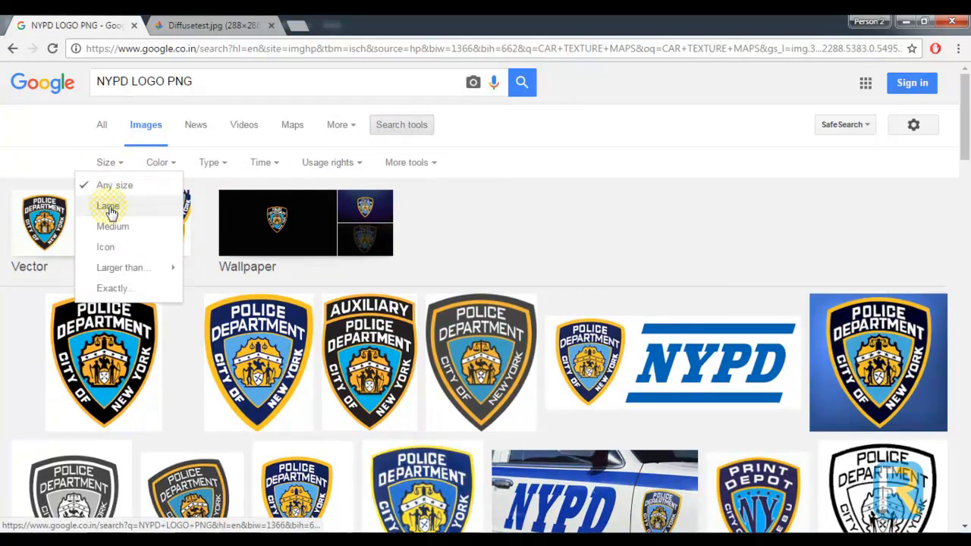
{"action": "left_click", "coordinate": [110, 211]}
Open the first police badge result at full size, save it as nypd in PNG format in Downloads, and close the image.
{"action": "left_click", "coordinate": [85, 285]}
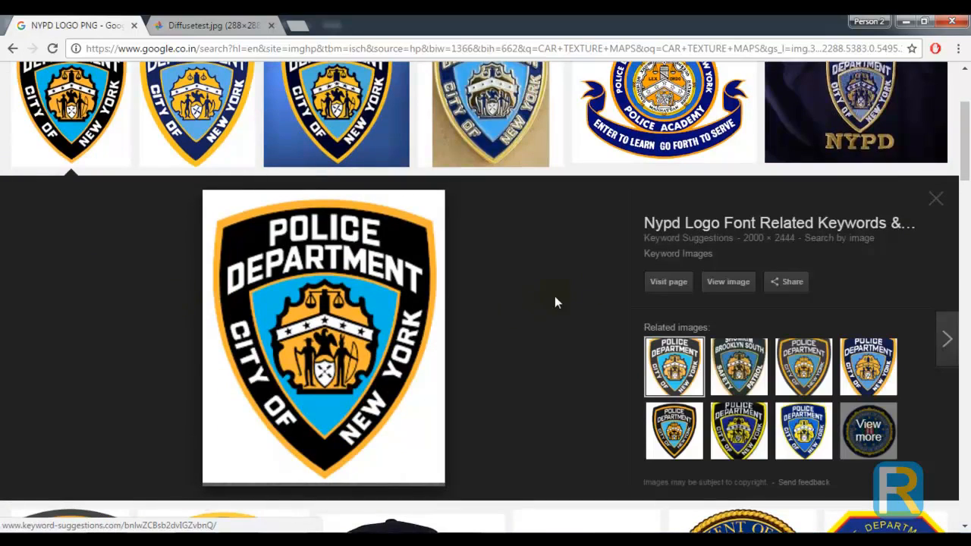
{"action": "left_click", "coordinate": [728, 283]}
{"action": "right_click", "coordinate": [271, 196]}
{"action": "left_click", "coordinate": [303, 217]}
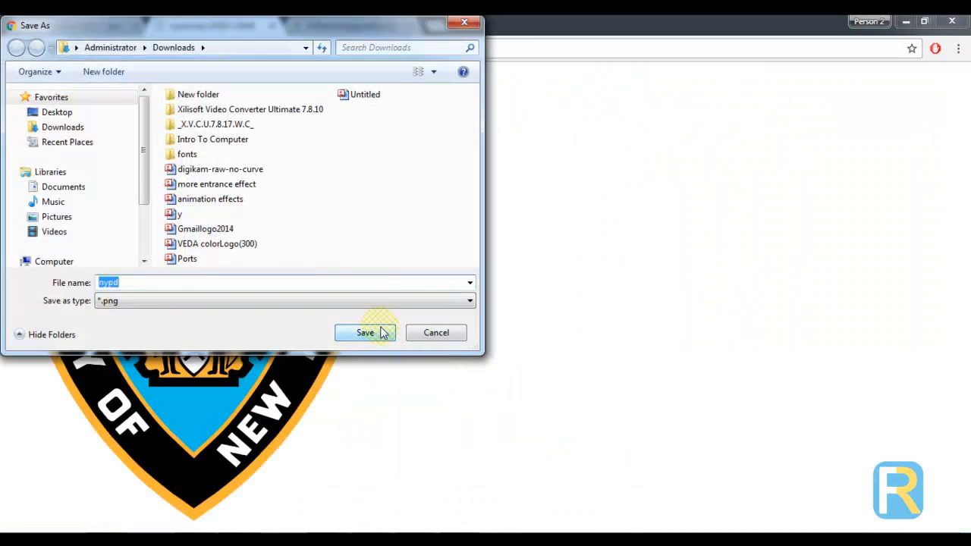
{"action": "left_click", "coordinate": [85, 128]}
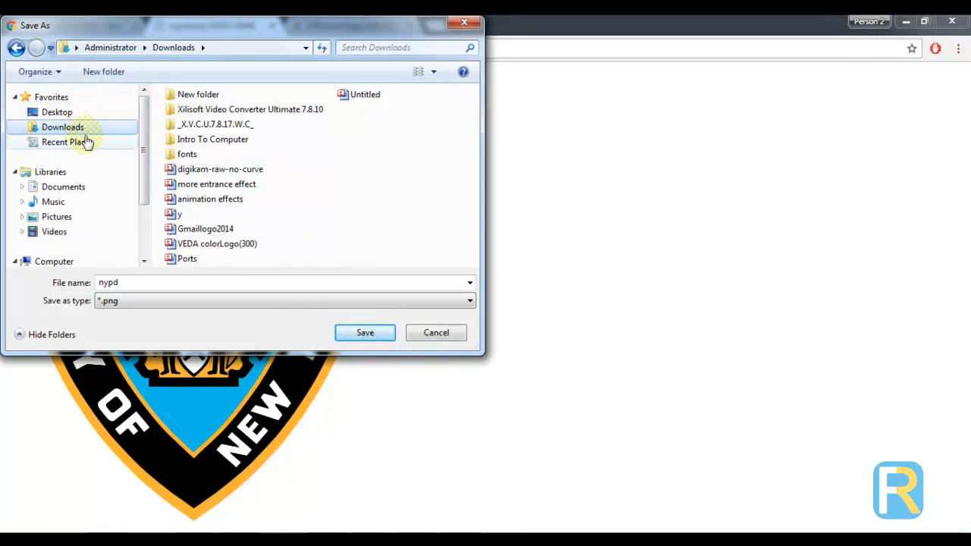
{"action": "left_click", "coordinate": [66, 113]}
{"action": "left_click", "coordinate": [70, 126]}
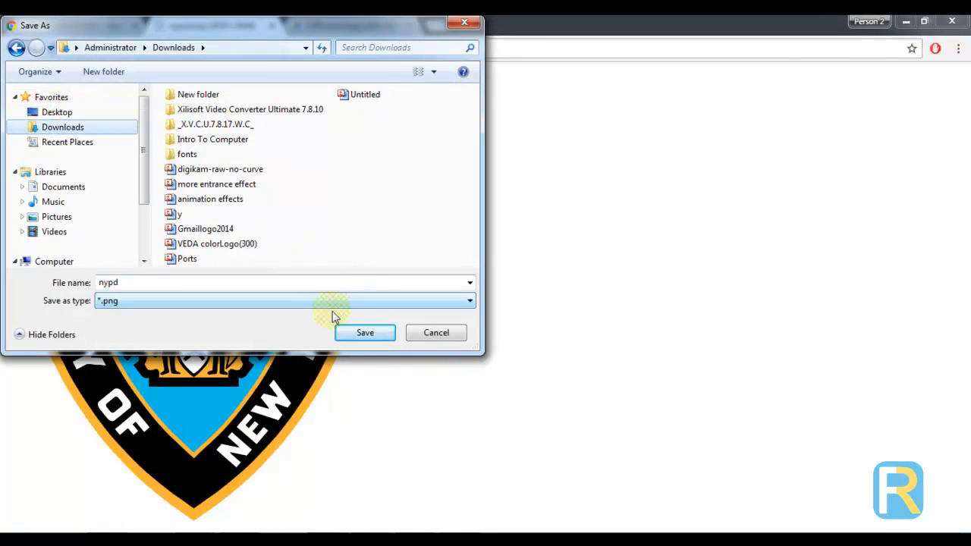
{"action": "left_click", "coordinate": [350, 332]}
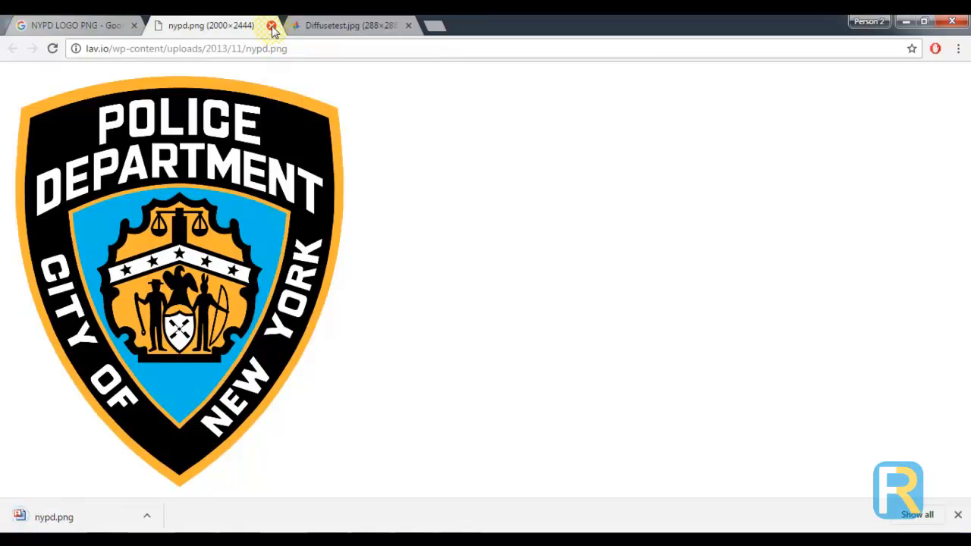
{"action": "left_click", "coordinate": [272, 27]}
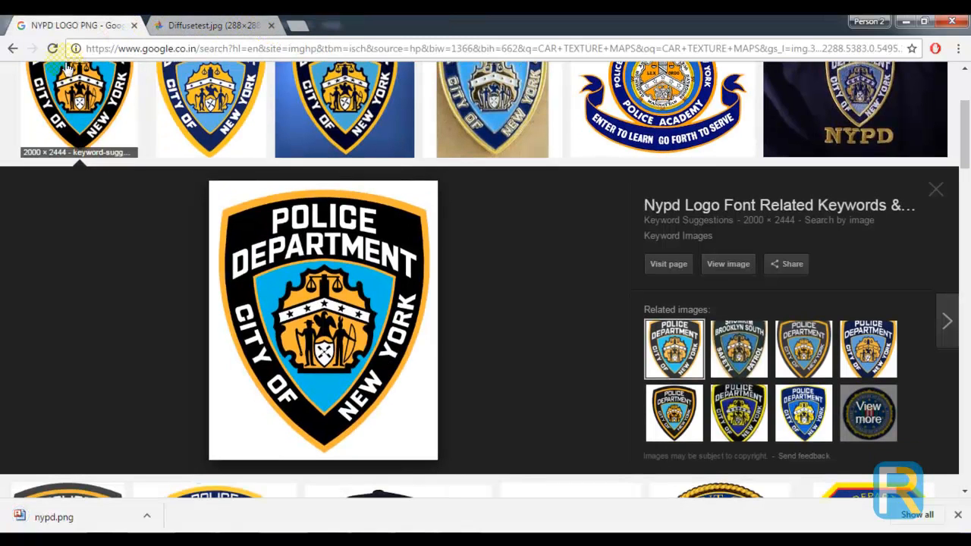
Switch to Car_uv.jpg in Photoshop and activate the Pen tool for tracing the lower end of the car body's UV layout.
{"action": "scroll", "coordinate": [246, 138], "scroll_direction": "up", "scroll_amount": 3}
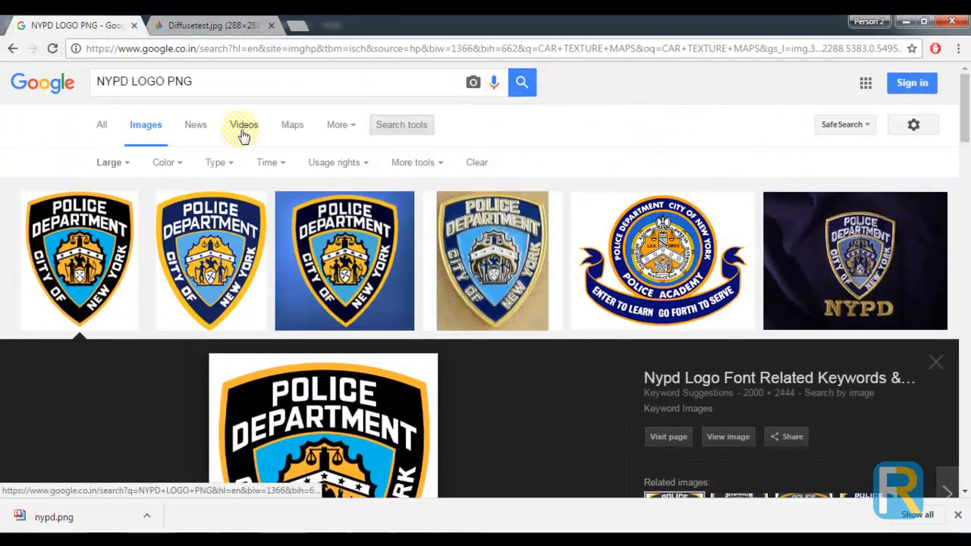
{"action": "left_click", "coordinate": [226, 81]}
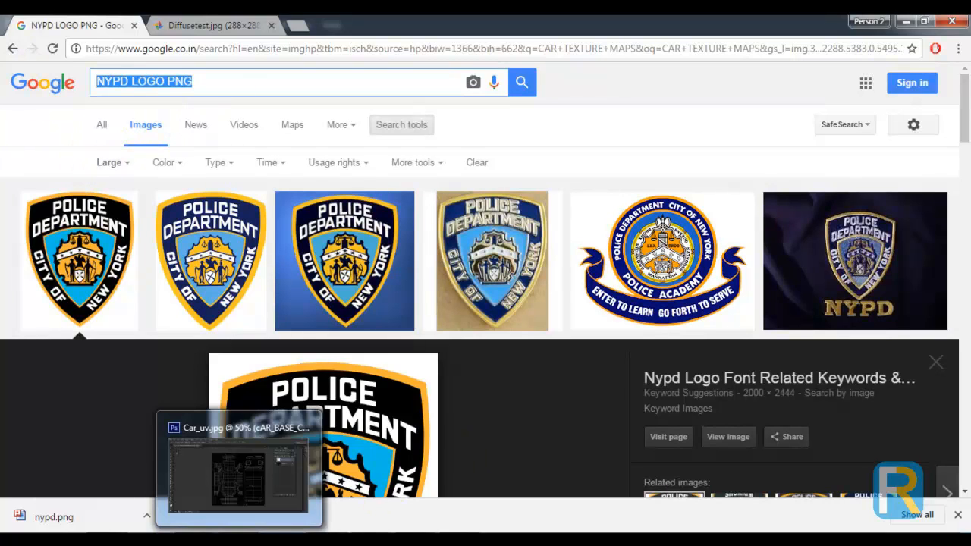
{"action": "left_click", "coordinate": [173, 428]}
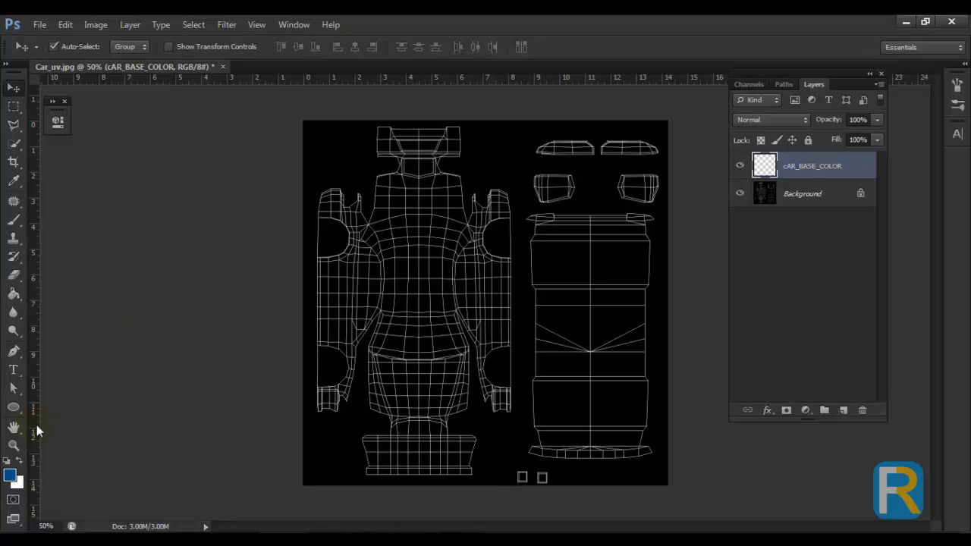
{"action": "left_click", "coordinate": [13, 353]}
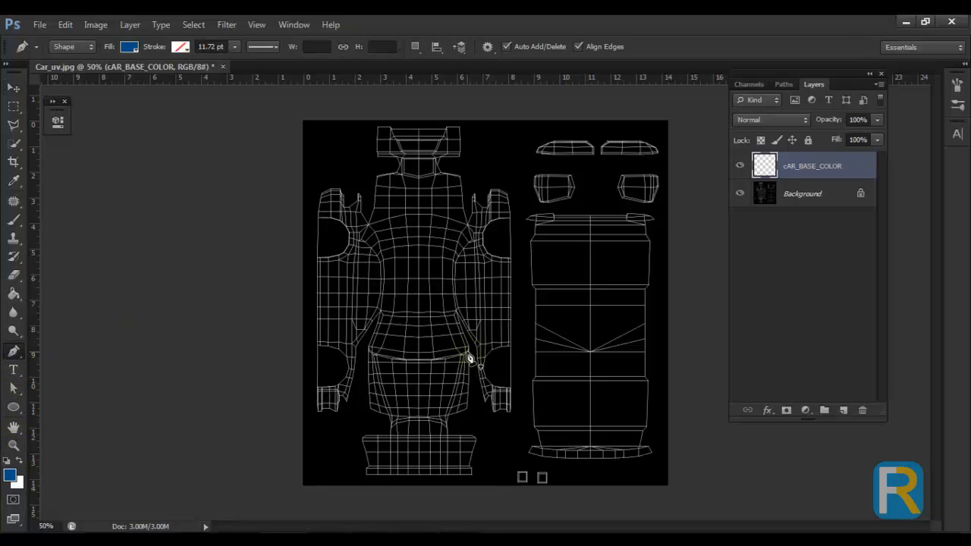
{"action": "key", "text": "ctrl+plus"}
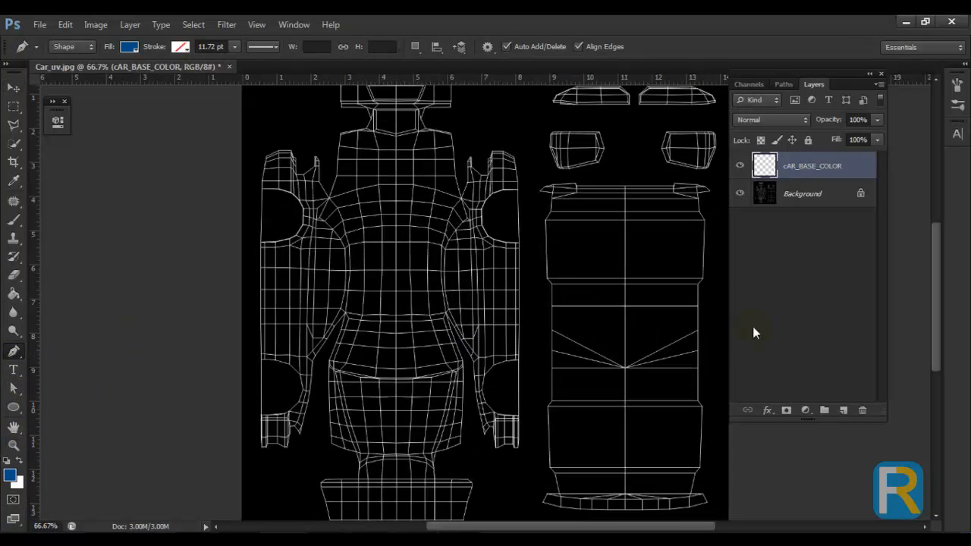
{"action": "left_click_drag", "start_coordinate": [498, 320], "coordinate": [529, 388]}
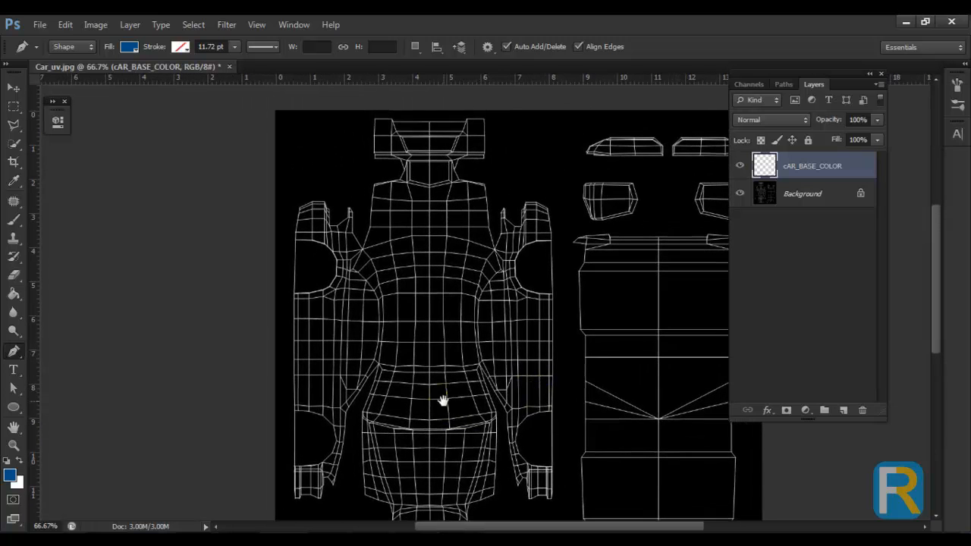
{"action": "left_click_drag", "start_coordinate": [442, 401], "coordinate": [431, 385]}
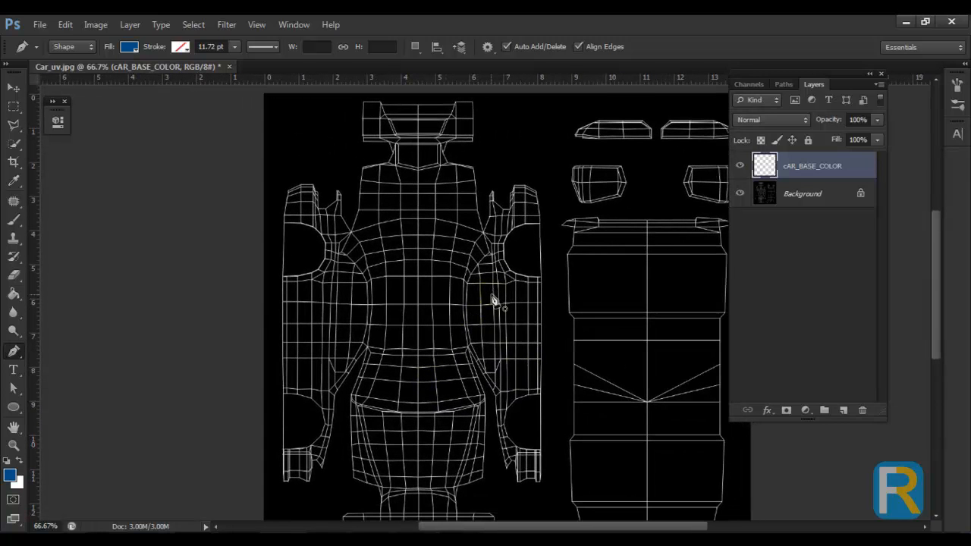
{"action": "key", "text": "ctrl+plus"}
{"action": "key", "text": "ctrl+plus"}
{"action": "left_click_drag", "start_coordinate": [479, 262], "coordinate": [348, 80]}
{"action": "left_click_drag", "start_coordinate": [338, 235], "coordinate": [329, 248]}
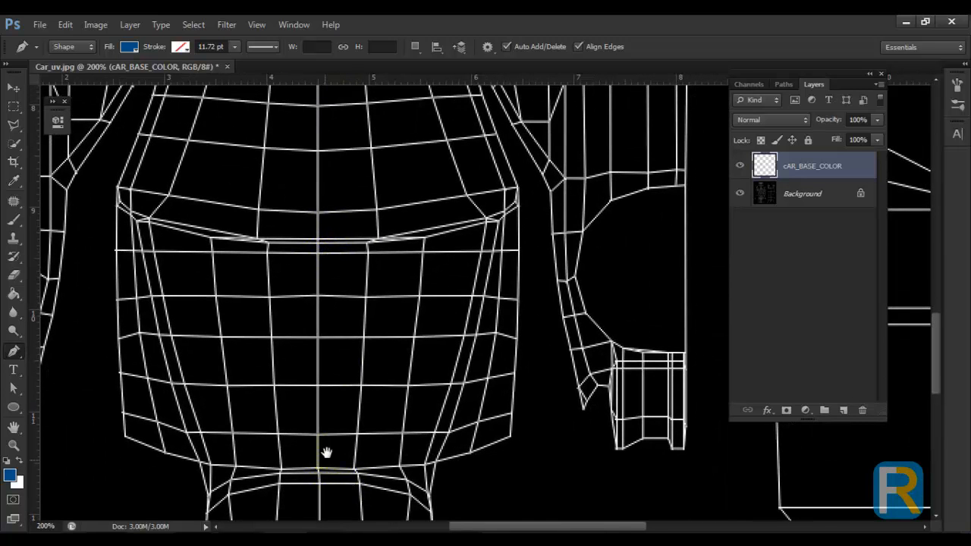
{"action": "left_click_drag", "start_coordinate": [327, 451], "coordinate": [336, 323]}
{"action": "left_click_drag", "start_coordinate": [342, 427], "coordinate": [342, 337]}
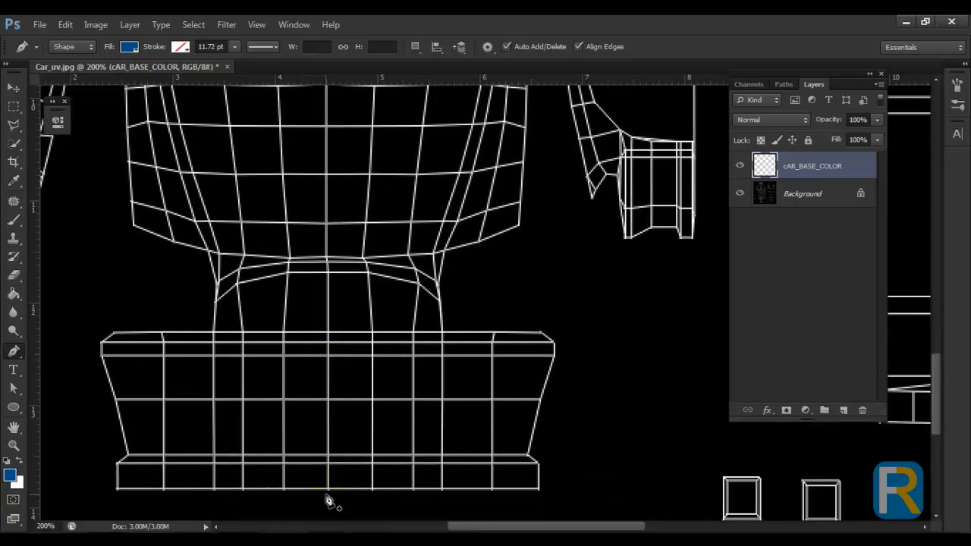
{"action": "left_click", "coordinate": [327, 496]}
{"action": "left_click", "coordinate": [327, 259]}
{"action": "left_click_drag", "start_coordinate": [358, 233], "coordinate": [364, 363]}
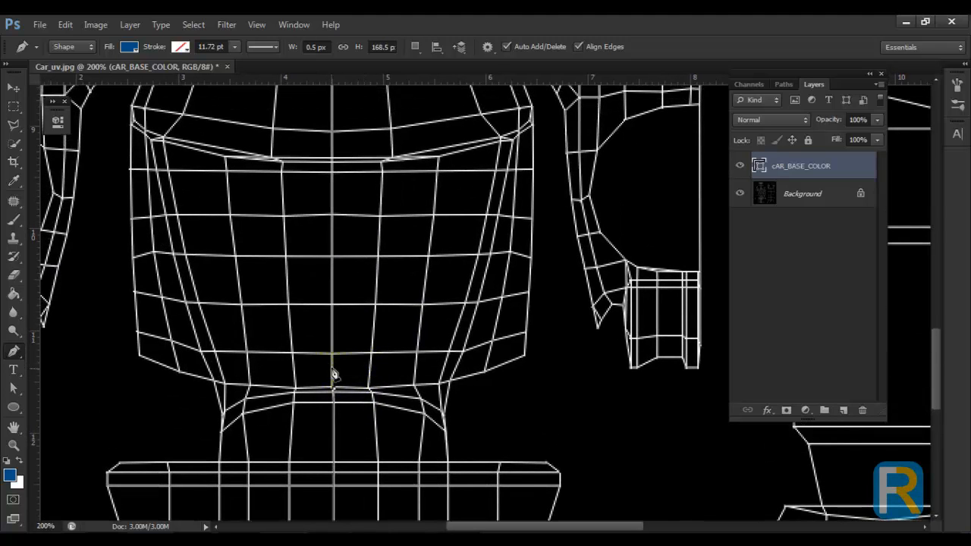
{"action": "left_click", "coordinate": [332, 355]}
{"action": "key", "text": "ctrl+alt+z"}
{"action": "key", "text": "ctrl+alt+z"}
{"action": "key", "text": "ctrl+alt+z"}
{"action": "scroll", "coordinate": [343, 277], "scroll_direction": "down", "scroll_amount": 2}
{"action": "scroll", "coordinate": [345, 282], "scroll_direction": "down", "scroll_amount": 9}
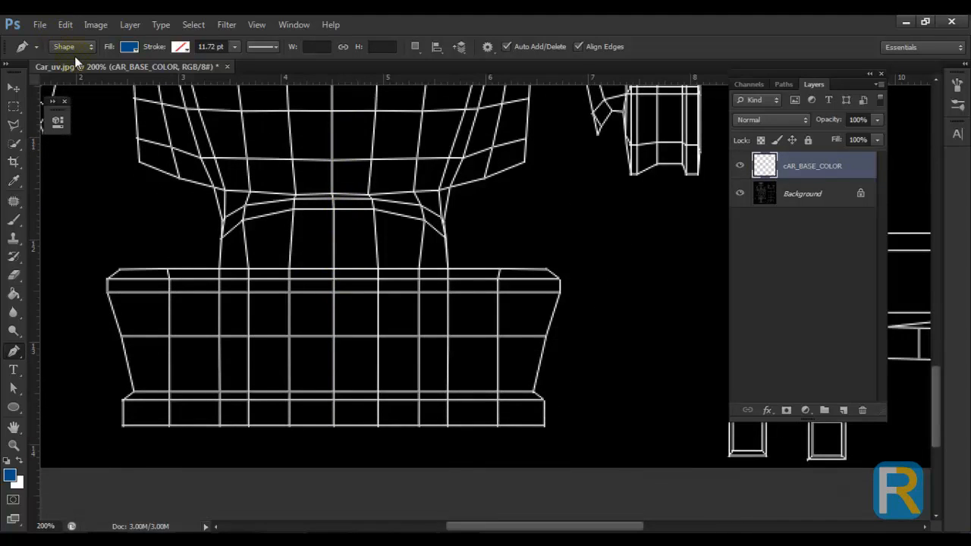
{"action": "key", "text": "ctrl+alt+z"}
Set the Pen tool to Path mode and start a path below the lowest UV panel, running along its right half and up the centre line.
{"action": "left_click", "coordinate": [87, 47]}
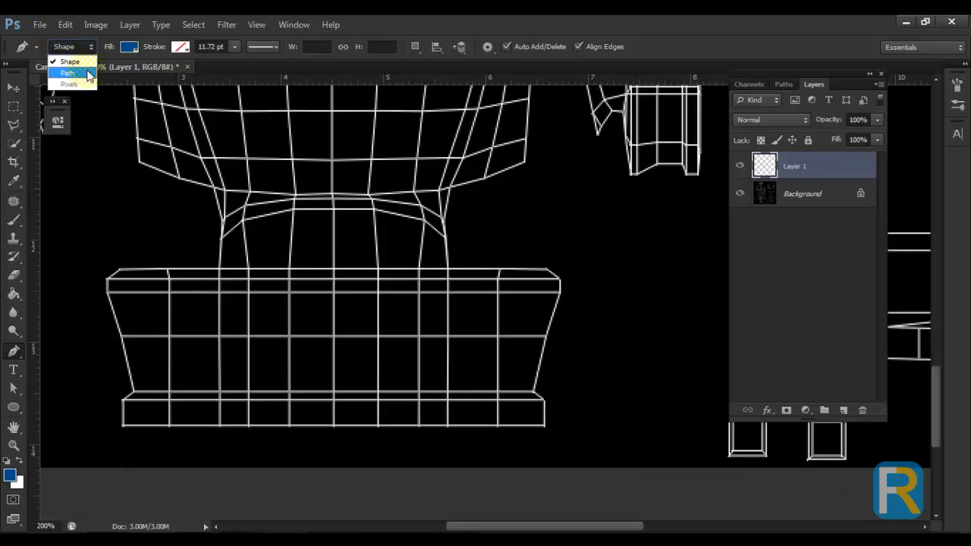
{"action": "left_click", "coordinate": [64, 69]}
{"action": "left_click", "coordinate": [558, 438]}
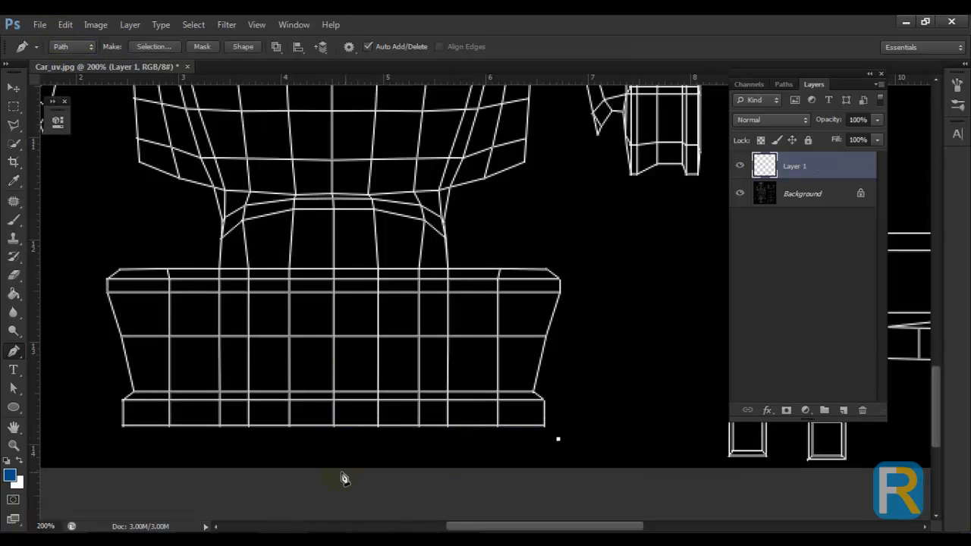
{"action": "left_click", "coordinate": [332, 438]}
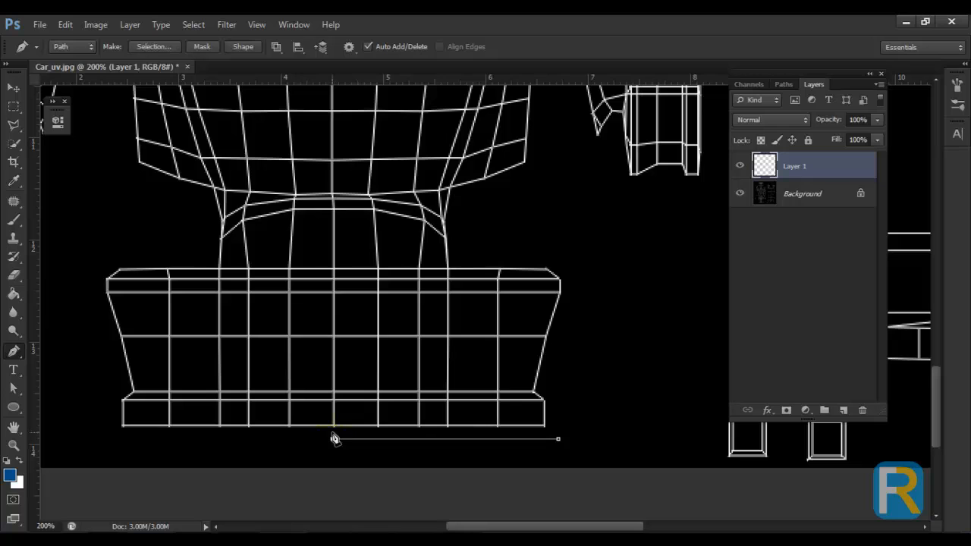
{"action": "left_click", "coordinate": [333, 200]}
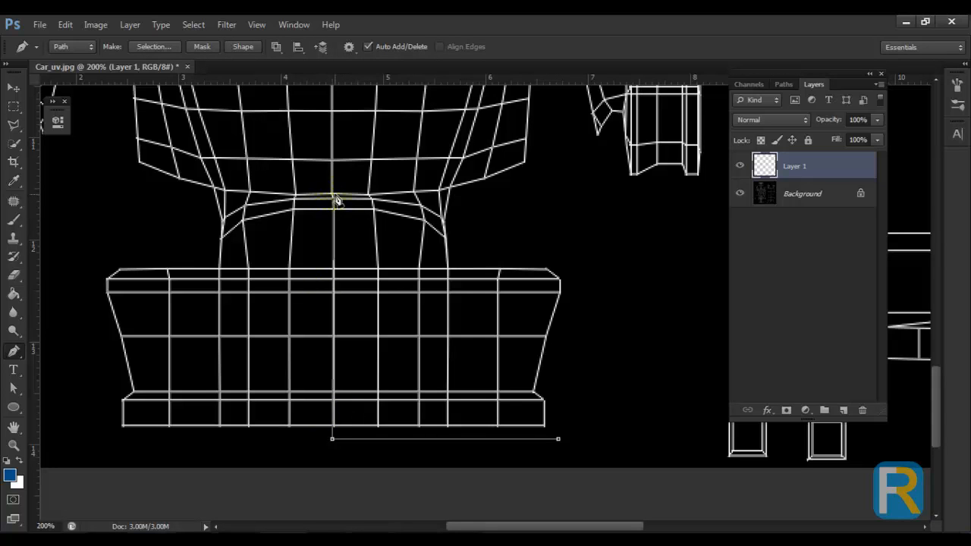
Continue the path up the centre line, along the curved seam to its right end, and up the right edge of the tapered panel above.
{"action": "left_click_drag", "start_coordinate": [354, 227], "coordinate": [342, 433]}
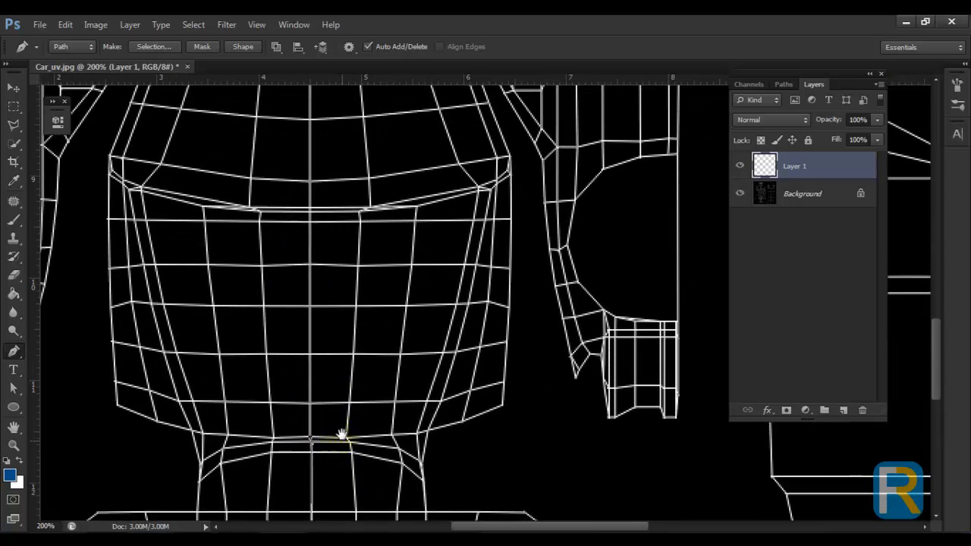
{"action": "left_click", "coordinate": [309, 214]}
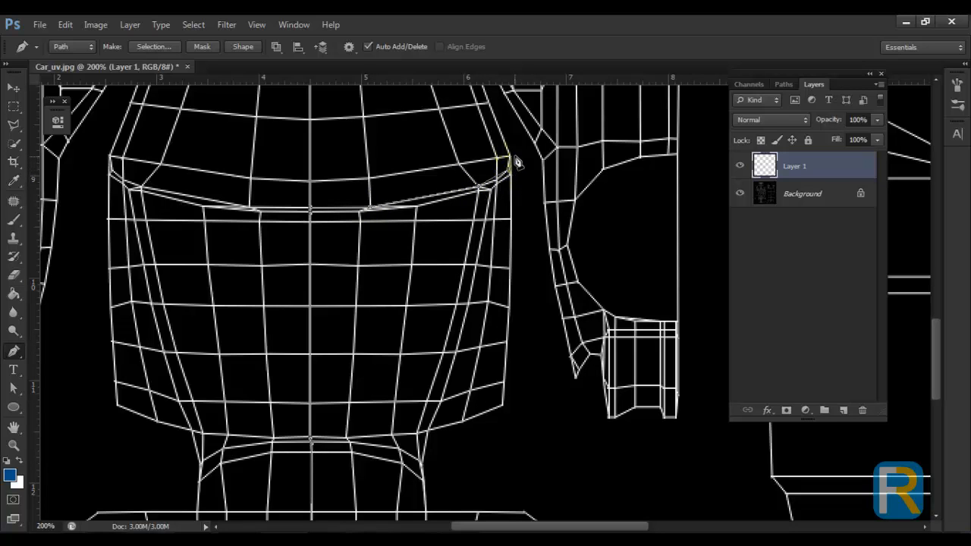
{"action": "left_click_drag", "start_coordinate": [523, 168], "coordinate": [495, 342]}
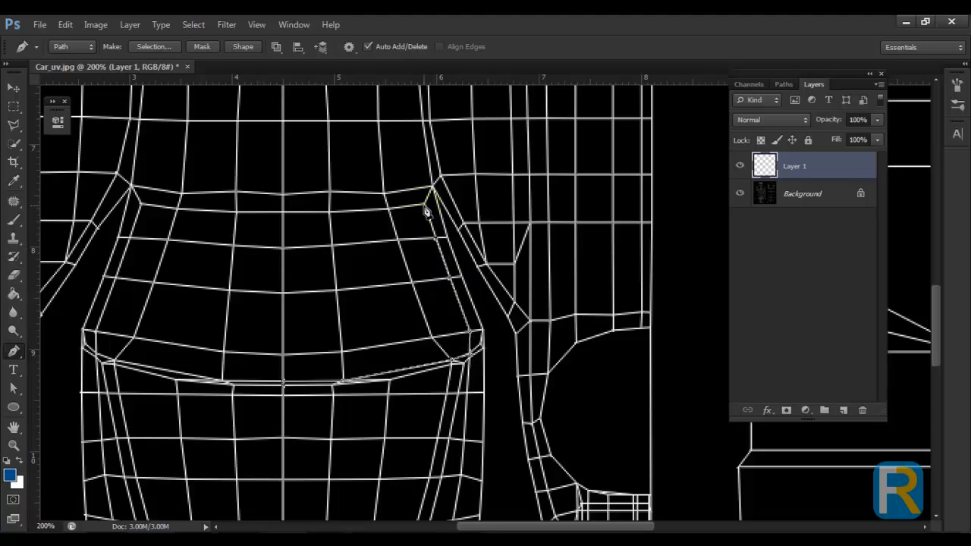
{"action": "scroll", "coordinate": [470, 265], "scroll_direction": "up", "scroll_amount": 3}
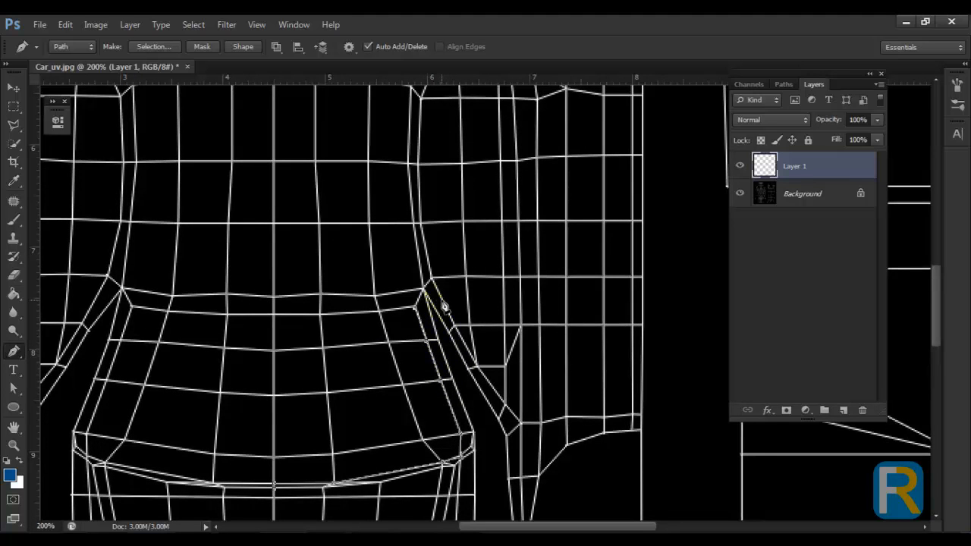
{"action": "left_click_drag", "start_coordinate": [414, 301], "coordinate": [457, 337]}
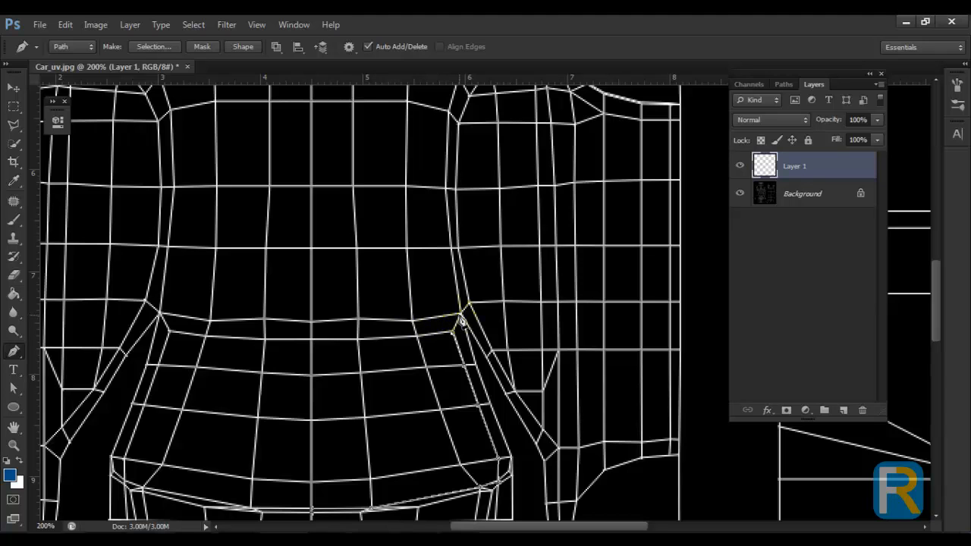
{"action": "left_click_drag", "start_coordinate": [475, 321], "coordinate": [443, 430]}
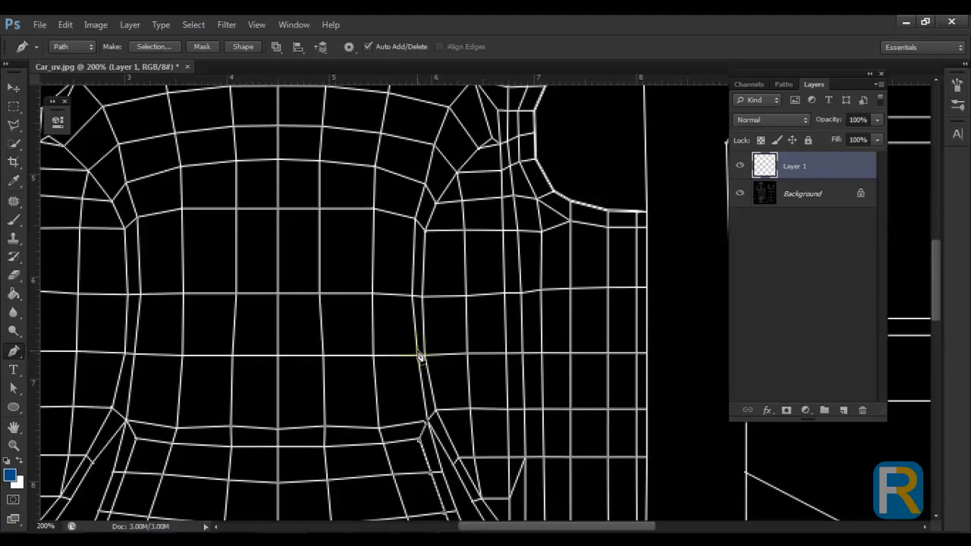
Trace the right edge of the central roof panel up to the corner where it meets the side panel.
{"action": "left_click", "coordinate": [416, 354]}
{"action": "left_click", "coordinate": [417, 227]}
{"action": "mouse_move", "coordinate": [418, 235]}
{"action": "left_mouse_down"}
{"action": "mouse_move", "coordinate": [442, 297]}
{"action": "mouse_move", "coordinate": [435, 412]}
{"action": "left_mouse_up"}
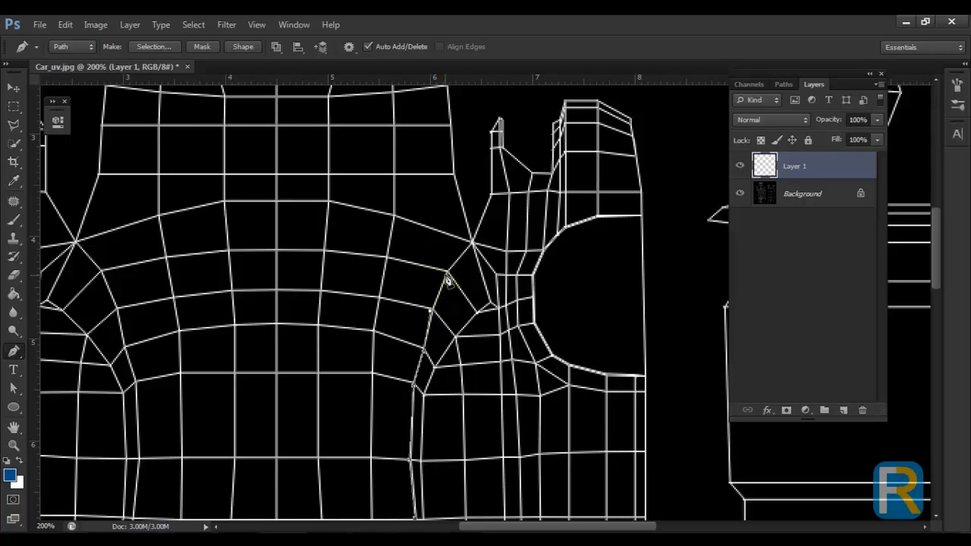
{"action": "left_click", "coordinate": [471, 244]}
Run the path over the top of the right side panel and down along its outer side, leaving a margin around the wireframe.
{"action": "left_click_drag", "start_coordinate": [480, 187], "coordinate": [481, 118]}
{"action": "left_click_drag", "start_coordinate": [531, 174], "coordinate": [466, 280]}
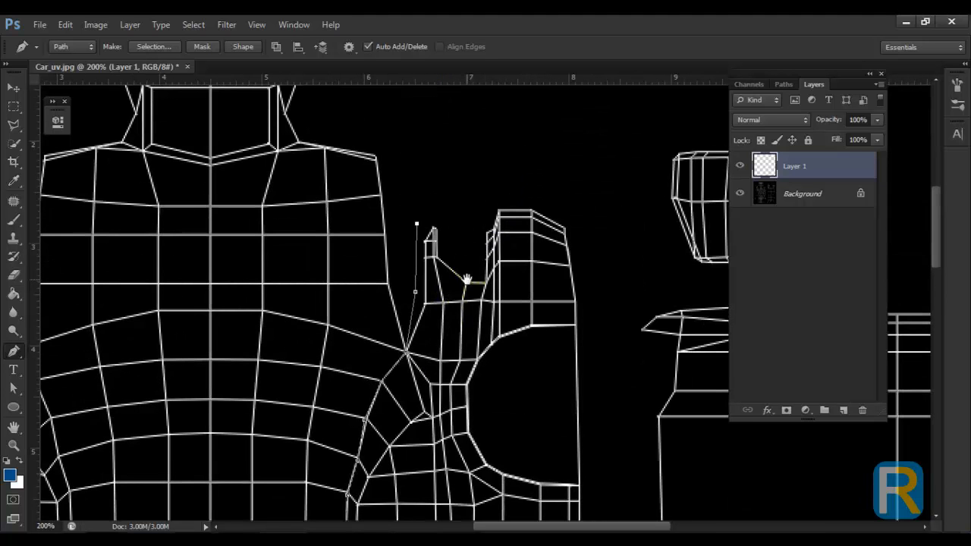
{"action": "left_click", "coordinate": [586, 220]}
{"action": "scroll", "coordinate": [554, 223], "scroll_direction": "down", "scroll_amount": 5}
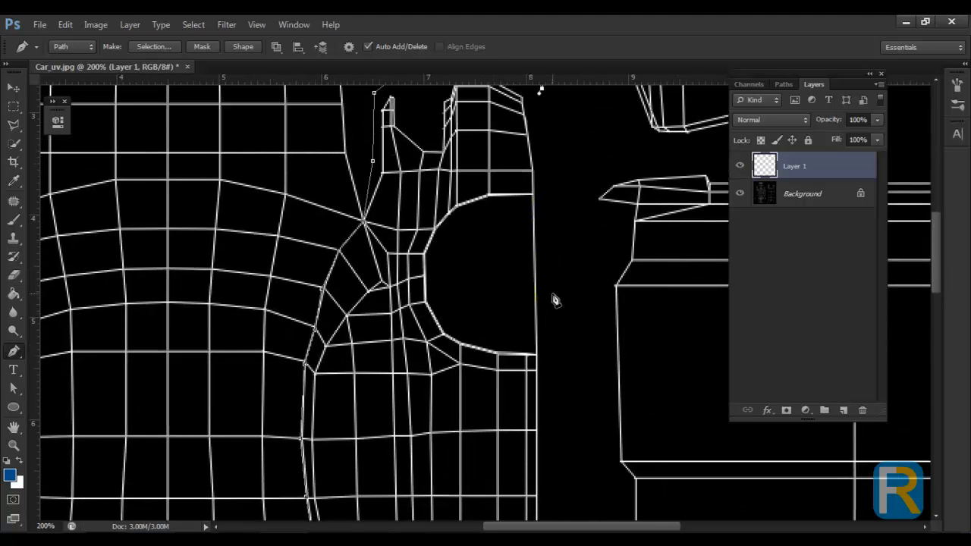
{"action": "left_click_drag", "start_coordinate": [557, 440], "coordinate": [548, 284]}
{"action": "left_click_drag", "start_coordinate": [561, 490], "coordinate": [547, 279]}
{"action": "left_click_drag", "start_coordinate": [540, 370], "coordinate": [550, 289]}
Bring the path down beside the lowest panel, close it at the open end and convert it to a selection.
{"action": "left_click_drag", "start_coordinate": [543, 391], "coordinate": [538, 329]}
{"action": "left_click", "coordinate": [536, 455]}
{"action": "left_click", "coordinate": [535, 390]}
{"action": "left_click_drag", "start_coordinate": [496, 460], "coordinate": [520, 339]}
{"action": "left_click", "coordinate": [513, 372]}
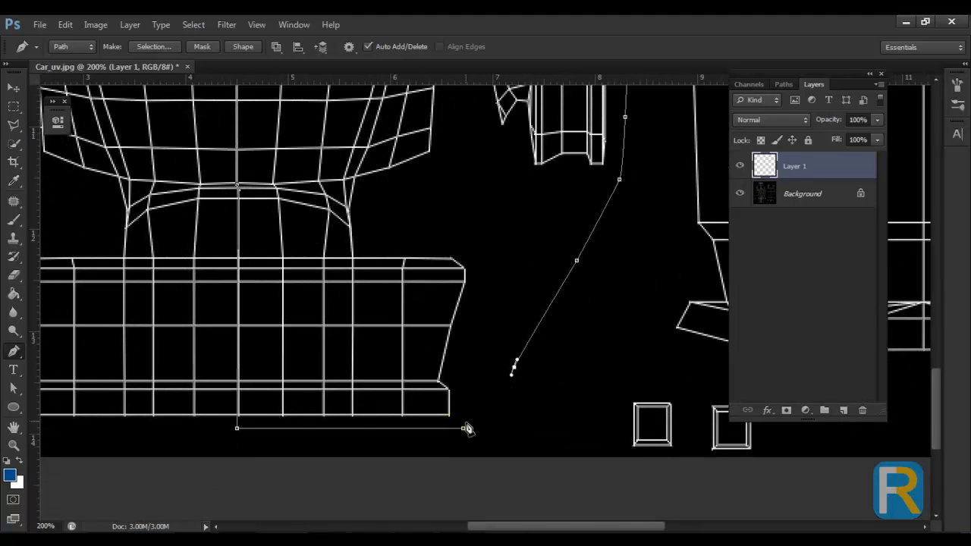
{"action": "left_click", "coordinate": [464, 428]}
{"action": "key", "text": "ctrl+Return"}
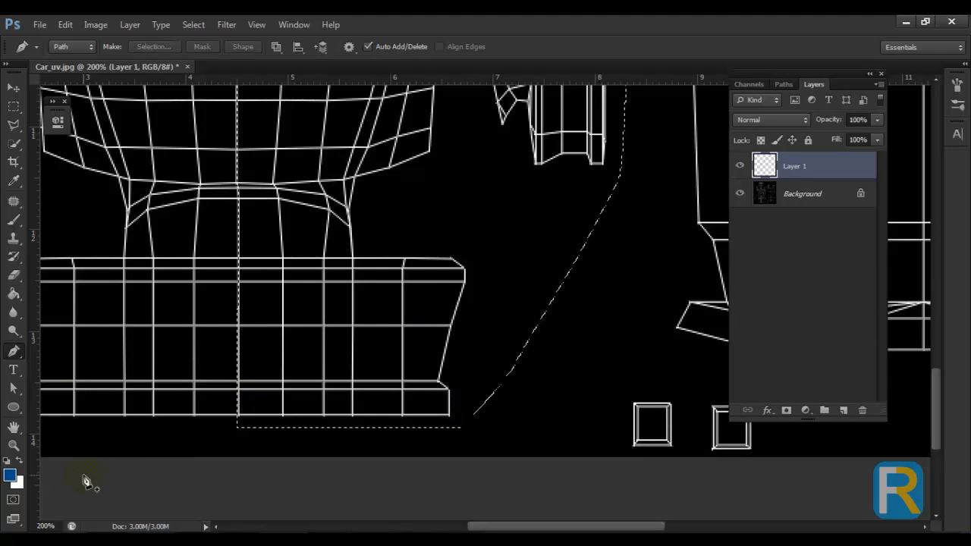
Set the foreground colour to bright red, fill the selection on Layer 1 with it and deselect.
{"action": "left_click", "coordinate": [10, 474]}
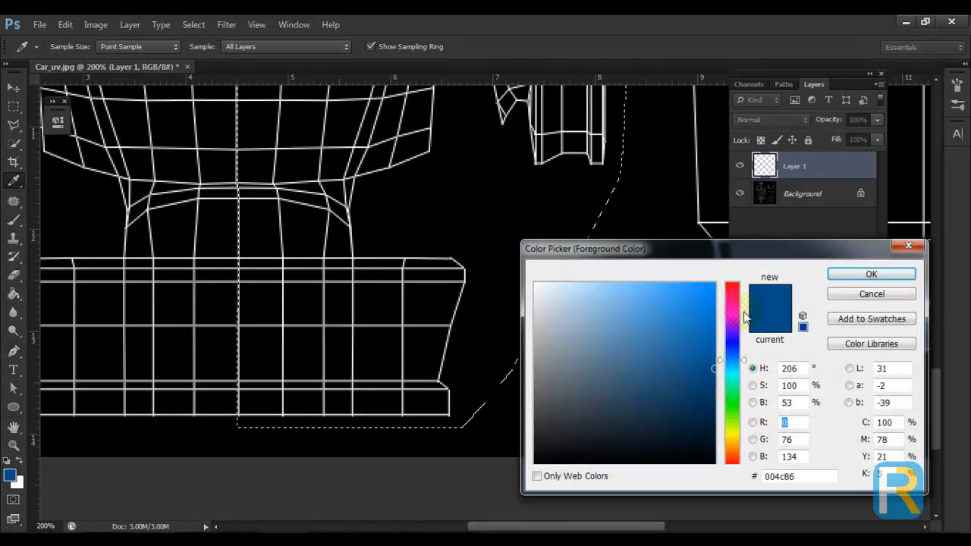
{"action": "left_click_drag", "start_coordinate": [733, 317], "coordinate": [728, 282]}
{"action": "left_click", "coordinate": [716, 283]}
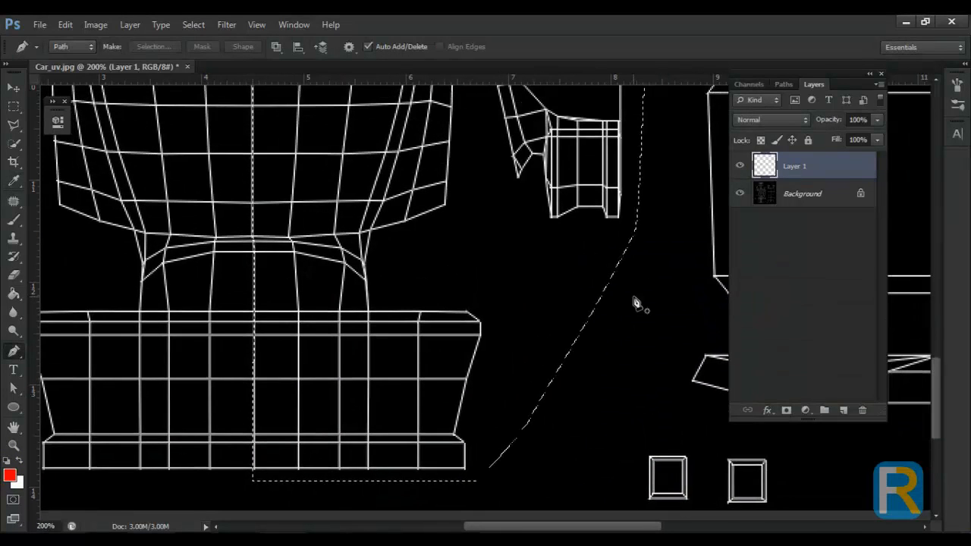
{"action": "key", "text": "alt+BackSpace"}
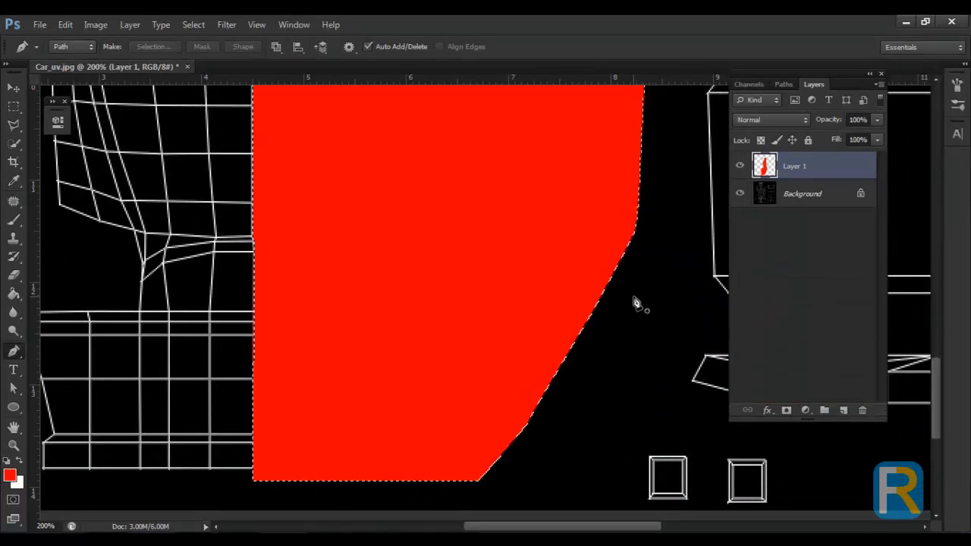
{"action": "scroll", "coordinate": [665, 423], "scroll_direction": "up", "scroll_amount": 5}
{"action": "key", "text": "ctrl+d"}
Set the blend mode of Layer 1 to Screen.
{"action": "left_click_drag", "start_coordinate": [549, 263], "coordinate": [559, 475]}
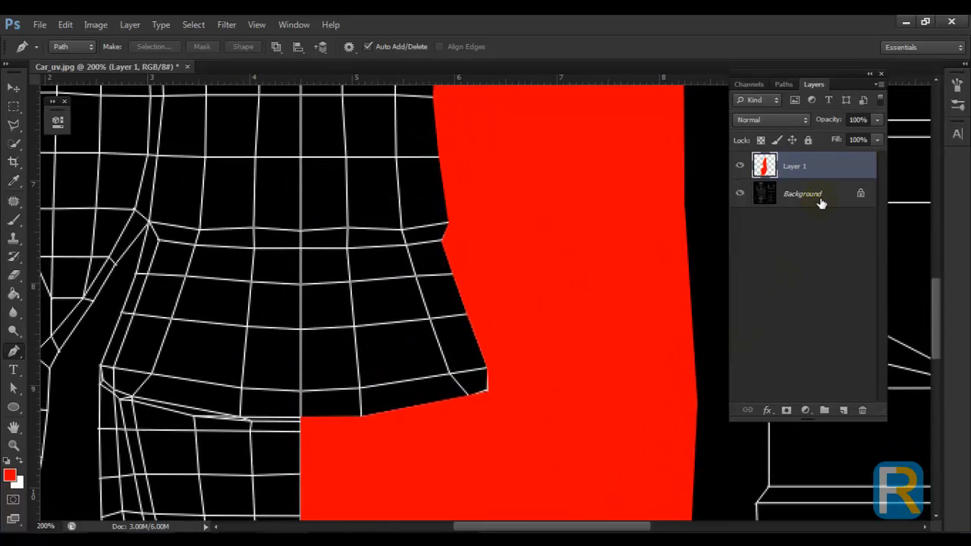
{"action": "left_click", "coordinate": [781, 120]}
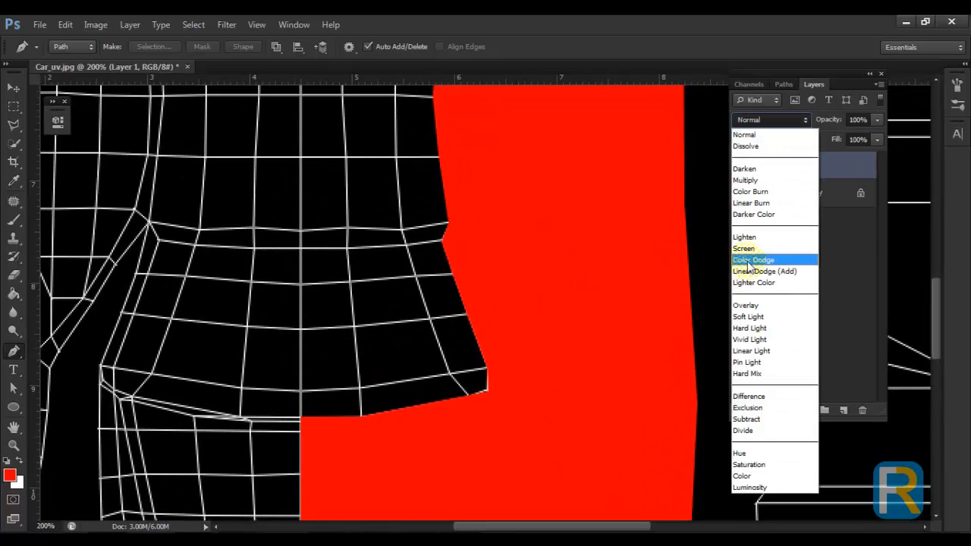
{"action": "left_click", "coordinate": [751, 254]}
Inspect the edges of the red fill against the UV wireframe from the upper body panels down to the lowest panel.
{"action": "left_click_drag", "start_coordinate": [479, 311], "coordinate": [553, 468]}
{"action": "left_click_drag", "start_coordinate": [562, 295], "coordinate": [559, 448]}
{"action": "left_click_drag", "start_coordinate": [582, 328], "coordinate": [594, 382]}
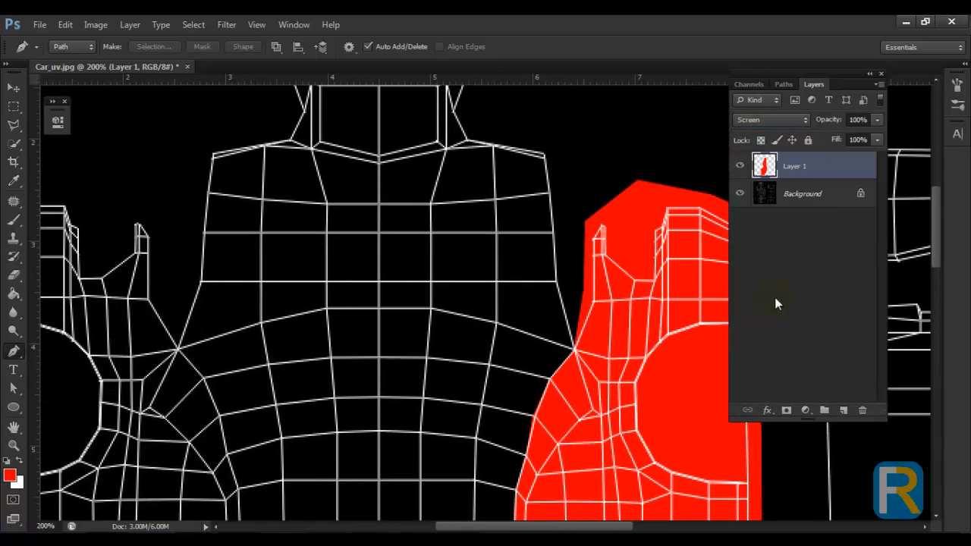
{"action": "left_click_drag", "start_coordinate": [518, 293], "coordinate": [549, 345]}
{"action": "left_click_drag", "start_coordinate": [527, 404], "coordinate": [550, 433]}
{"action": "left_click_drag", "start_coordinate": [497, 389], "coordinate": [498, 329]}
{"action": "left_click_drag", "start_coordinate": [460, 373], "coordinate": [433, 208]}
{"action": "left_click_drag", "start_coordinate": [494, 313], "coordinate": [439, 272]}
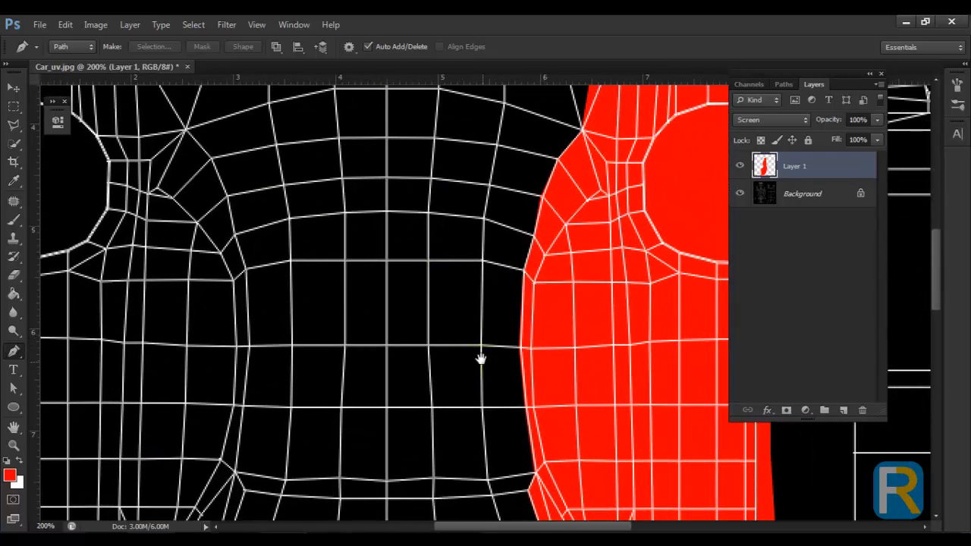
{"action": "left_click_drag", "start_coordinate": [481, 358], "coordinate": [488, 285]}
{"action": "left_click_drag", "start_coordinate": [502, 388], "coordinate": [543, 254]}
{"action": "left_click_drag", "start_coordinate": [504, 368], "coordinate": [553, 236]}
{"action": "left_click_drag", "start_coordinate": [468, 368], "coordinate": [469, 232]}
{"action": "left_click_drag", "start_coordinate": [489, 374], "coordinate": [455, 509]}
{"action": "left_click_drag", "start_coordinate": [514, 311], "coordinate": [486, 460]}
{"action": "left_click_drag", "start_coordinate": [512, 303], "coordinate": [505, 381]}
{"action": "left_click_drag", "start_coordinate": [500, 340], "coordinate": [548, 334]}
{"action": "left_click_drag", "start_coordinate": [476, 281], "coordinate": [499, 272]}
{"action": "left_click_drag", "start_coordinate": [555, 262], "coordinate": [531, 140]}
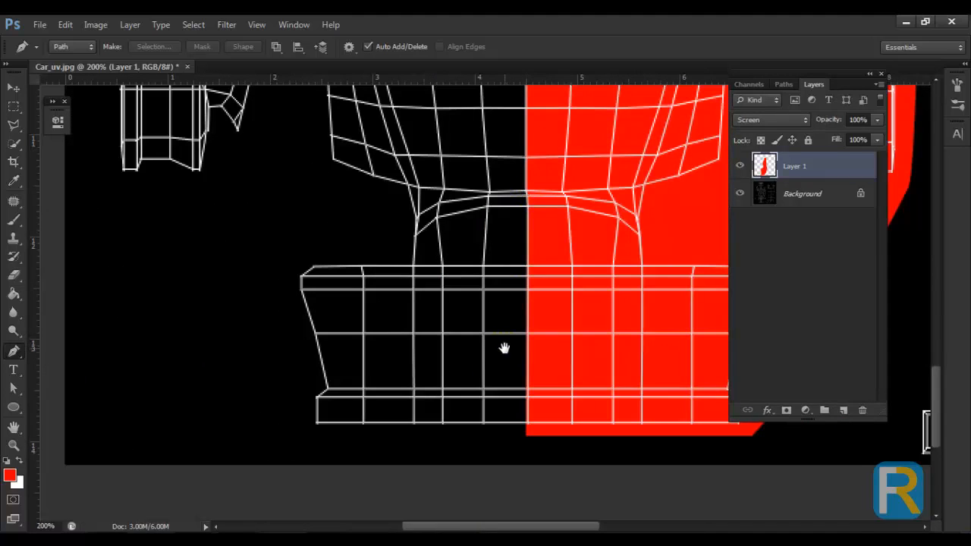
Start a new path below the lowest panel and run it up the centre line along the red fill to the curved seam.
{"action": "left_click", "coordinate": [525, 438]}
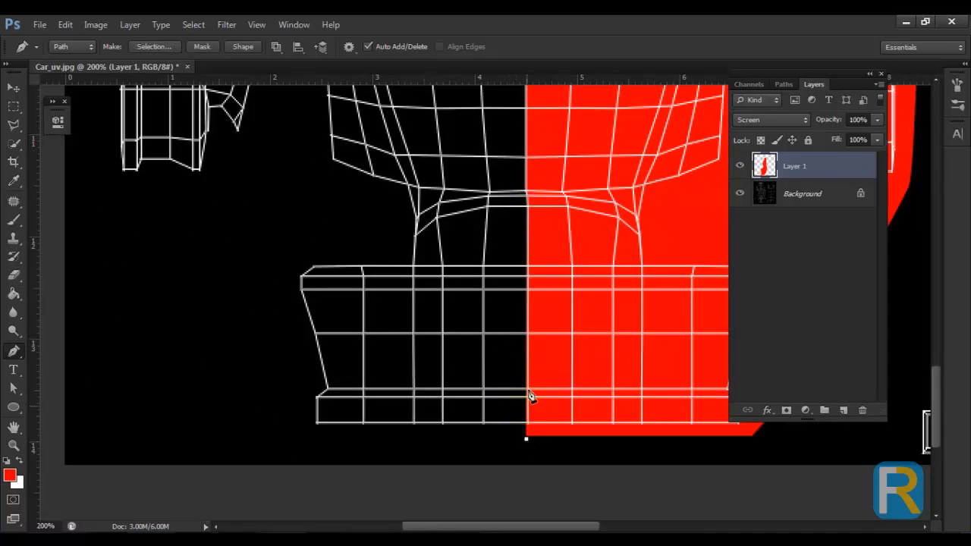
{"action": "left_click", "coordinate": [527, 199]}
{"action": "key", "text": "ctrl+plus"}
{"action": "key", "text": "ctrl+plus"}
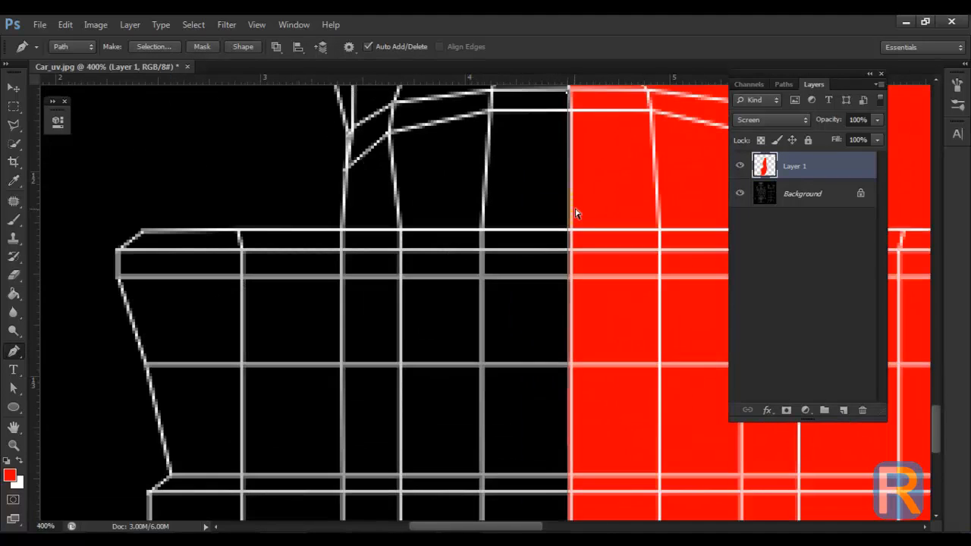
{"action": "left_click_drag", "start_coordinate": [586, 143], "coordinate": [507, 182]}
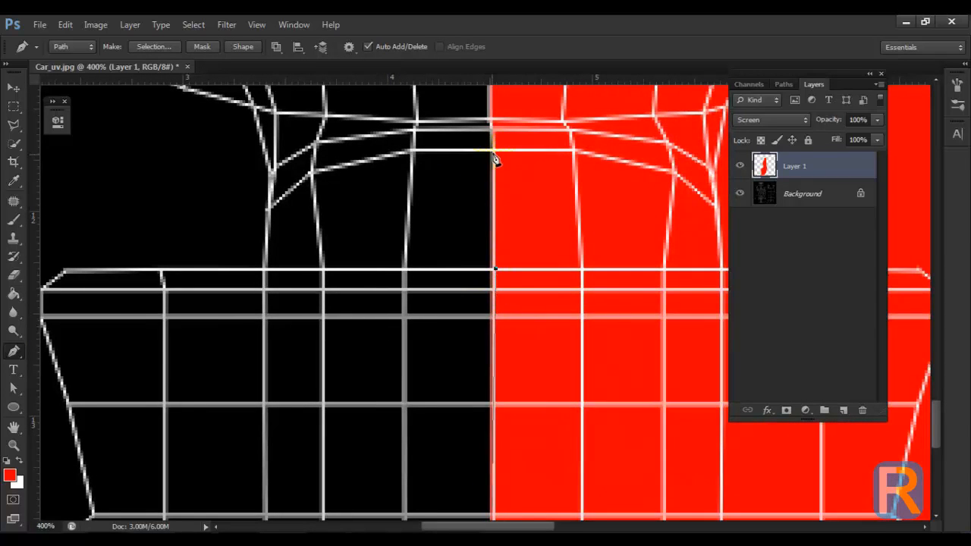
{"action": "left_click_drag", "start_coordinate": [510, 188], "coordinate": [505, 427]}
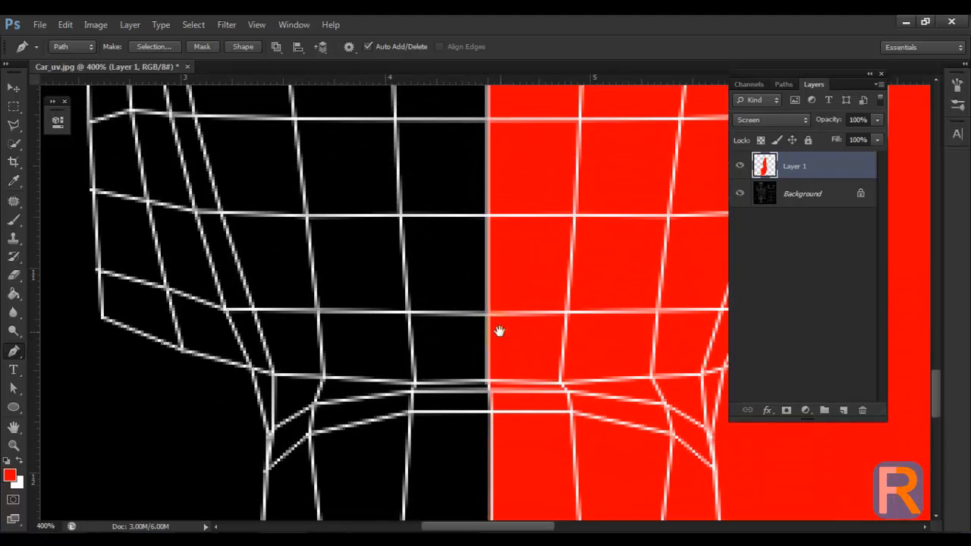
{"action": "left_click_drag", "start_coordinate": [516, 274], "coordinate": [511, 502]}
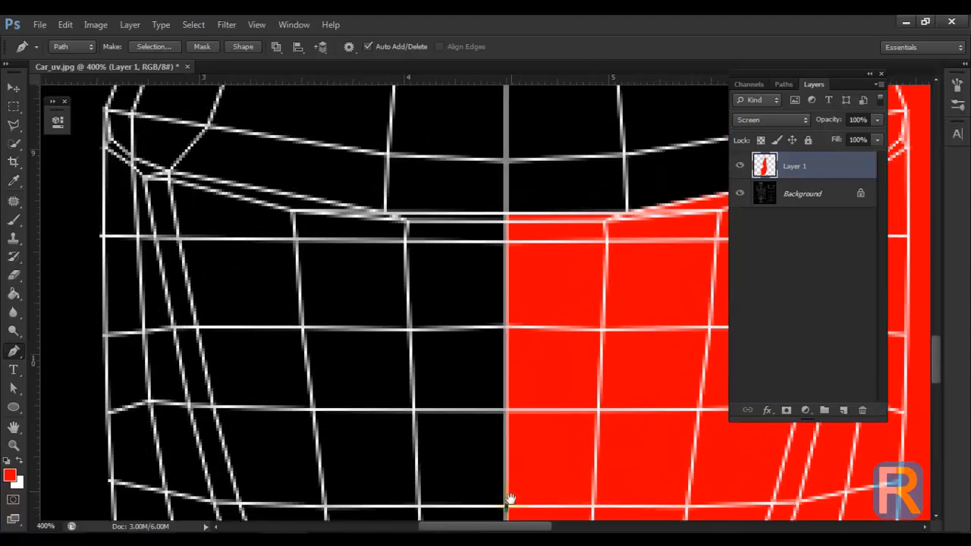
{"action": "left_click", "coordinate": [506, 256]}
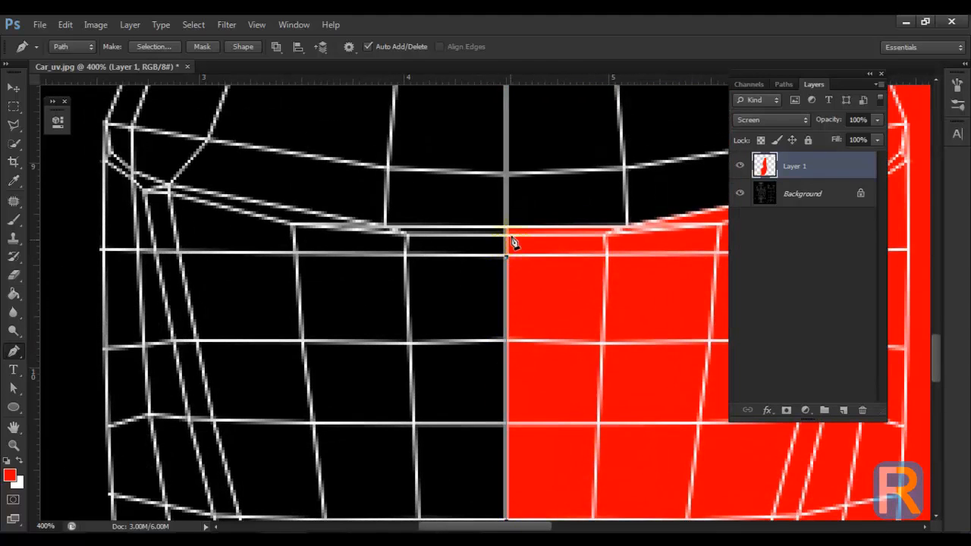
Trace the curved seam to its left end and continue the path up the left edge of the tapered panel.
{"action": "left_click_drag", "start_coordinate": [432, 262], "coordinate": [567, 304]}
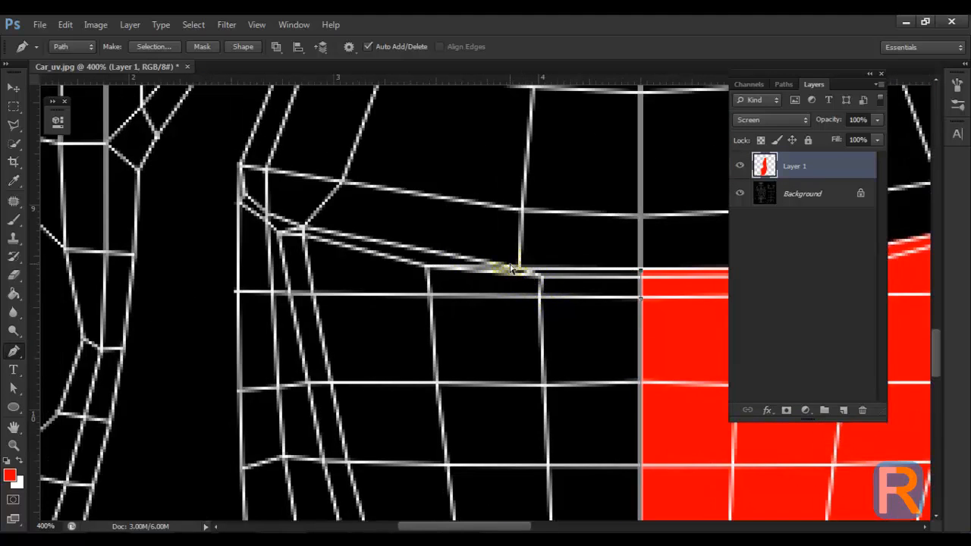
{"action": "left_click", "coordinate": [520, 271]}
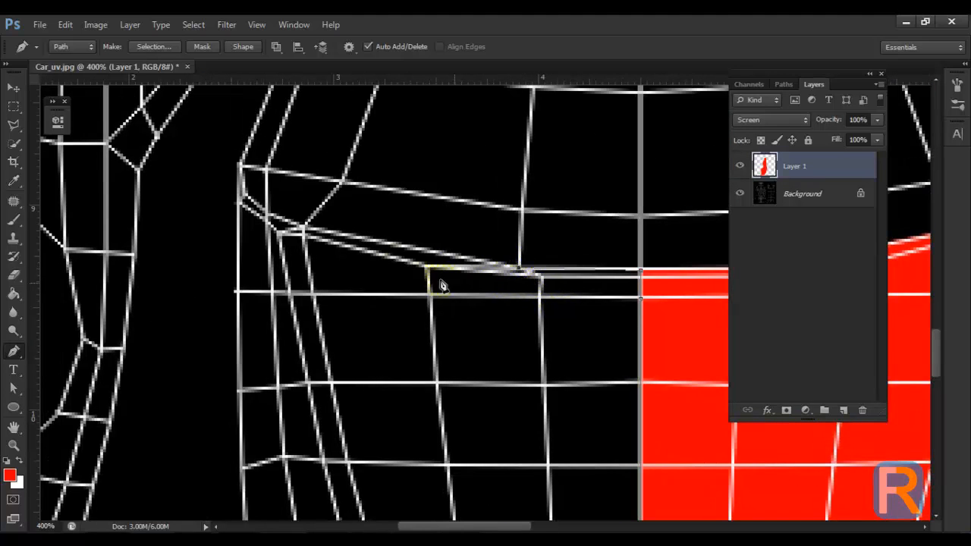
{"action": "left_click", "coordinate": [304, 229]}
{"action": "left_click", "coordinate": [248, 196]}
{"action": "left_click", "coordinate": [237, 157]}
{"action": "left_click_drag", "start_coordinate": [288, 219], "coordinate": [390, 446]}
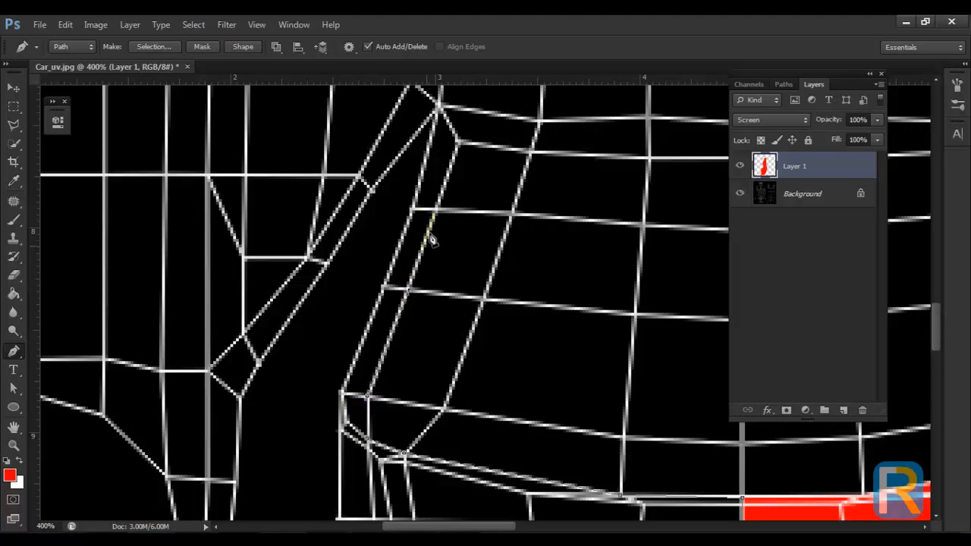
{"action": "left_click_drag", "start_coordinate": [438, 216], "coordinate": [420, 371]}
Trace the tapered panel's upper edge from its left corner across the centre line to its right corner.
{"action": "left_click_drag", "start_coordinate": [522, 374], "coordinate": [384, 405]}
{"action": "left_click_drag", "start_coordinate": [481, 398], "coordinate": [340, 372]}
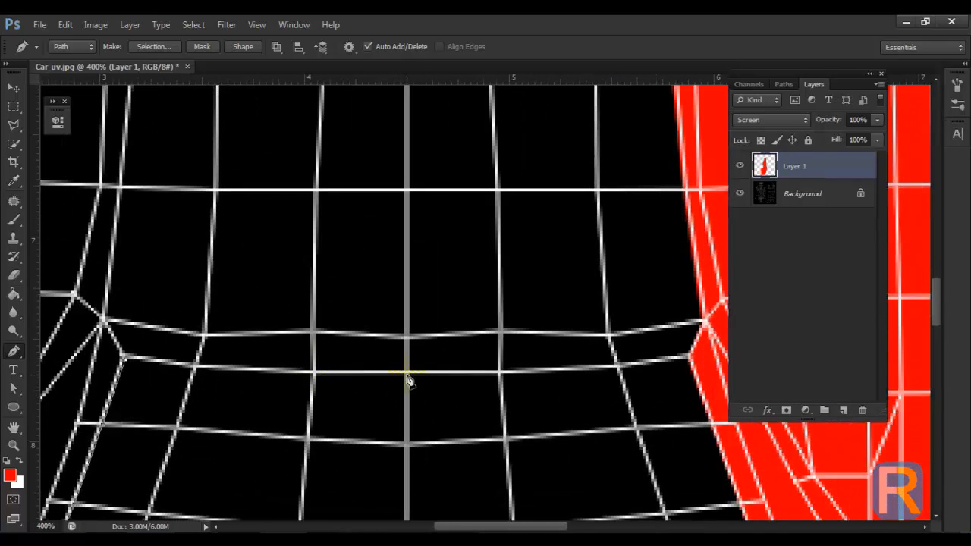
{"action": "left_click", "coordinate": [196, 366]}
{"action": "left_click", "coordinate": [310, 373]}
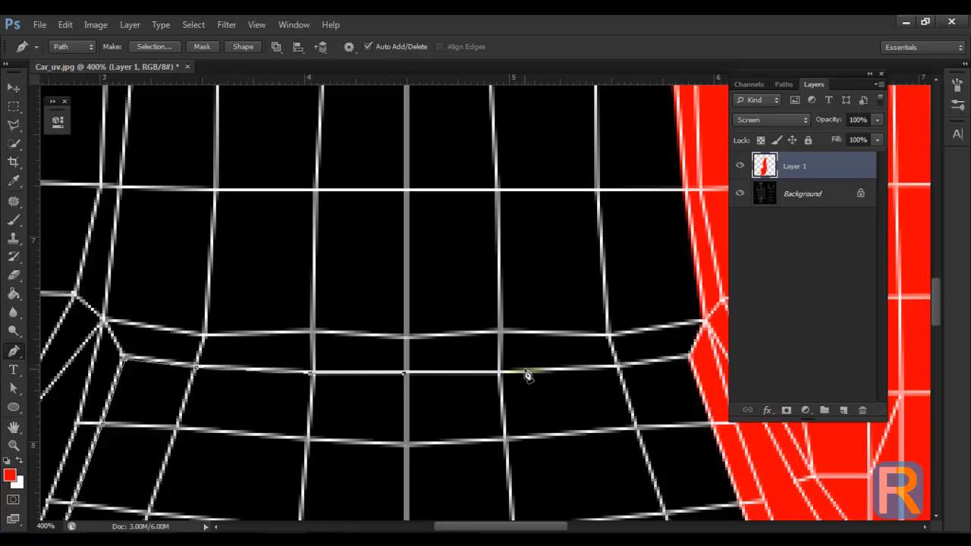
{"action": "left_click", "coordinate": [498, 372]}
{"action": "left_click", "coordinate": [617, 367]}
{"action": "left_click", "coordinate": [690, 357]}
Continue the path up the central roof panel's right edge, along the red fill's border, to the corner junction with the side panel.
{"action": "left_click_drag", "start_coordinate": [706, 320], "coordinate": [609, 520]}
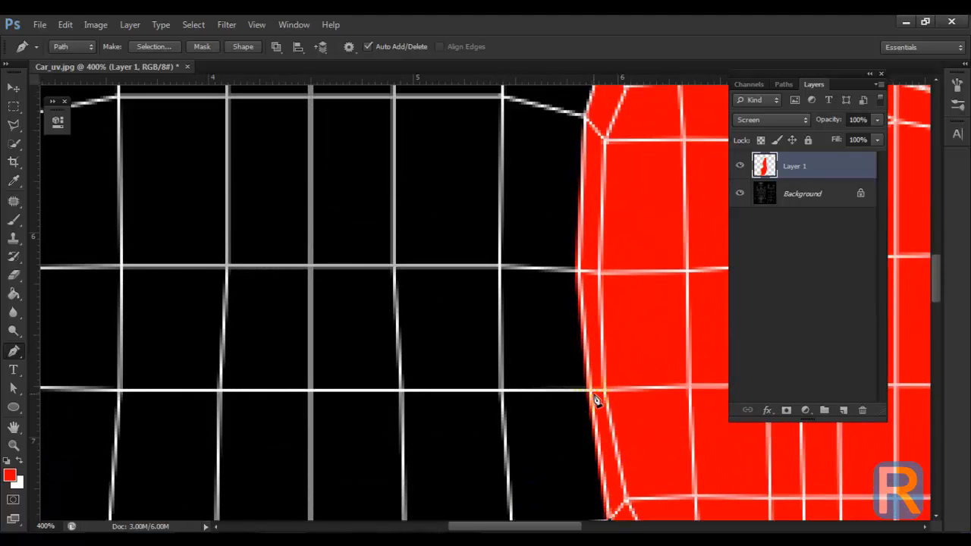
{"action": "left_click", "coordinate": [590, 391]}
{"action": "left_click_drag", "start_coordinate": [579, 273], "coordinate": [577, 442]}
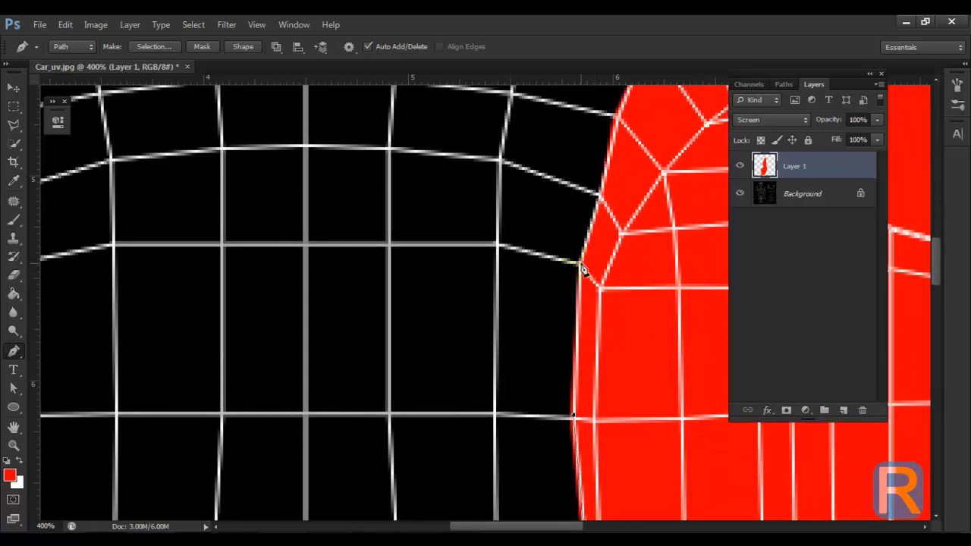
{"action": "left_click", "coordinate": [600, 197]}
{"action": "left_click_drag", "start_coordinate": [595, 247], "coordinate": [577, 413]}
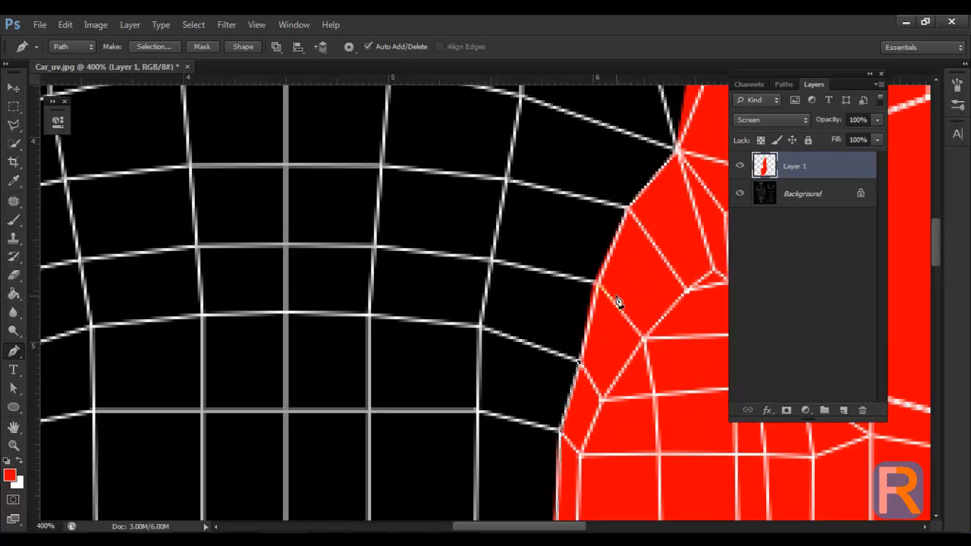
{"action": "left_click", "coordinate": [600, 286]}
{"action": "left_click_drag", "start_coordinate": [617, 303], "coordinate": [573, 344]}
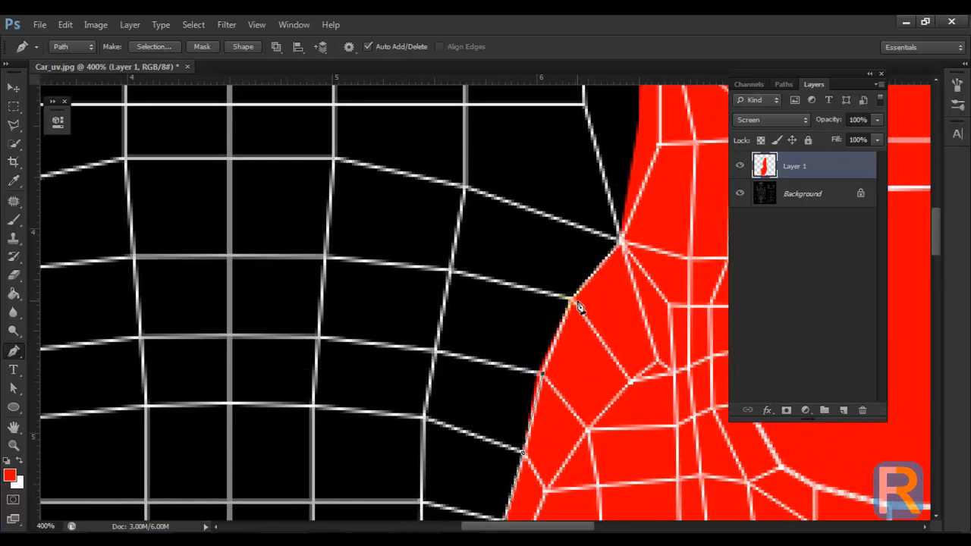
{"action": "left_click", "coordinate": [618, 245]}
Continue the path up outside the upper central panel's right edge and into the notch beneath the topmost panel.
{"action": "left_click_drag", "start_coordinate": [611, 275], "coordinate": [584, 428]}
{"action": "left_click_drag", "start_coordinate": [606, 360], "coordinate": [592, 412]}
{"action": "left_click_drag", "start_coordinate": [531, 387], "coordinate": [529, 408]}
{"action": "left_click", "coordinate": [544, 360]}
{"action": "left_click", "coordinate": [541, 252]}
{"action": "left_click_drag", "start_coordinate": [544, 282], "coordinate": [574, 432]}
{"action": "left_click", "coordinate": [559, 267]}
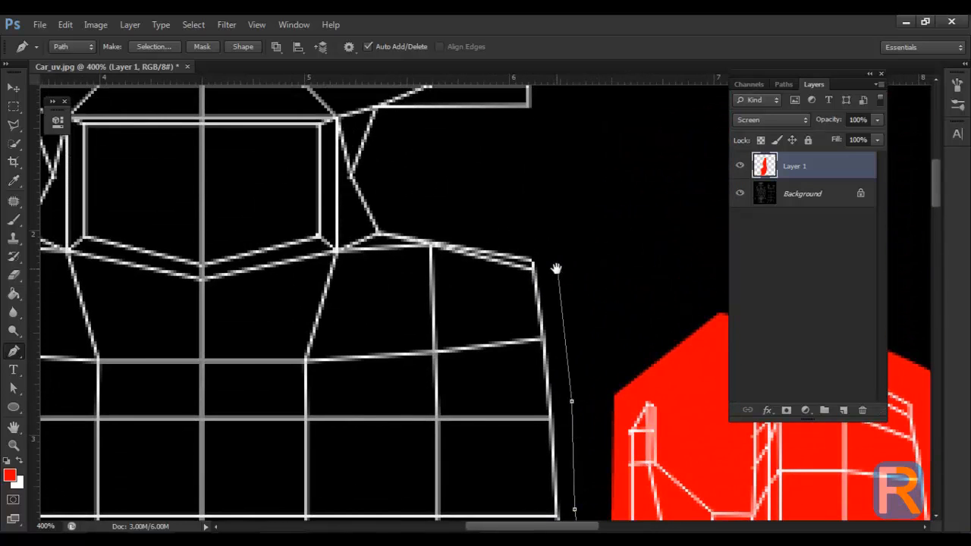
{"action": "left_click_drag", "start_coordinate": [559, 269], "coordinate": [561, 433]}
{"action": "left_click", "coordinate": [558, 261]}
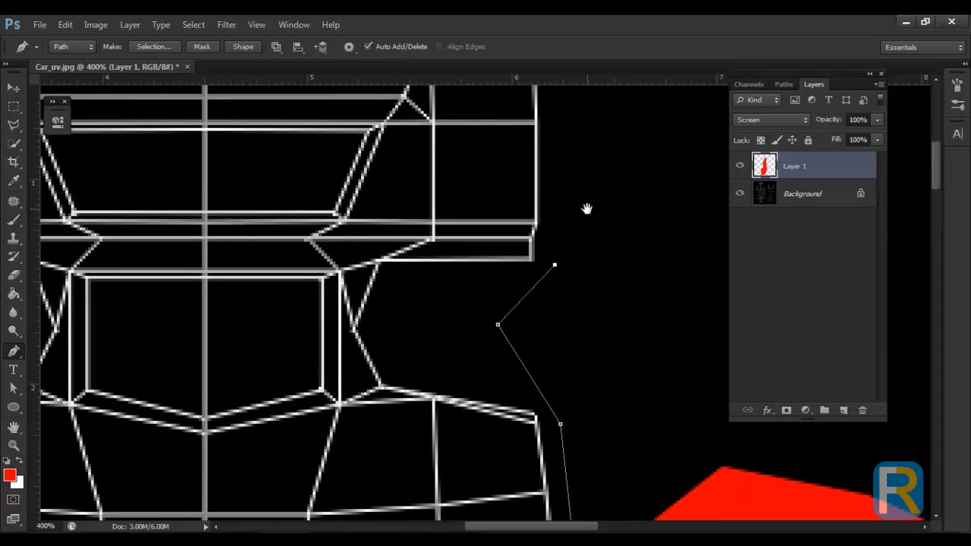
Run the path up the topmost panel's right side and across its upper edge to the left corner.
{"action": "left_click_drag", "start_coordinate": [592, 107], "coordinate": [564, 319]}
{"action": "left_click", "coordinate": [540, 228]}
{"action": "left_click", "coordinate": [457, 208]}
{"action": "left_click_drag", "start_coordinate": [256, 226], "coordinate": [360, 221]}
{"action": "left_click_drag", "start_coordinate": [212, 218], "coordinate": [473, 221]}
{"action": "left_click", "coordinate": [432, 215]}
{"action": "left_click", "coordinate": [323, 212]}
{"action": "left_click", "coordinate": [240, 215]}
{"action": "left_click", "coordinate": [222, 242]}
Carry the path down the topmost panel's left side and through the notch below it toward the left side panel.
{"action": "left_click_drag", "start_coordinate": [283, 408], "coordinate": [349, 186]}
{"action": "left_click", "coordinate": [279, 258]}
{"action": "left_click", "coordinate": [354, 311]}
{"action": "left_click", "coordinate": [356, 346]}
{"action": "left_click_drag", "start_coordinate": [292, 392], "coordinate": [364, 345]}
{"action": "left_click", "coordinate": [321, 371]}
Trace the path loosely around the upper outside of the left side panel.
{"action": "left_click_drag", "start_coordinate": [147, 362], "coordinate": [238, 320]}
{"action": "left_click", "coordinate": [205, 307]}
{"action": "left_click_drag", "start_coordinate": [154, 377], "coordinate": [386, 291]}
{"action": "left_click", "coordinate": [336, 286]}
{"action": "left_click", "coordinate": [253, 325]}
{"action": "left_click_drag", "start_coordinate": [321, 362], "coordinate": [453, 233]}
{"action": "left_click", "coordinate": [322, 319]}
{"action": "left_click", "coordinate": [347, 429]}
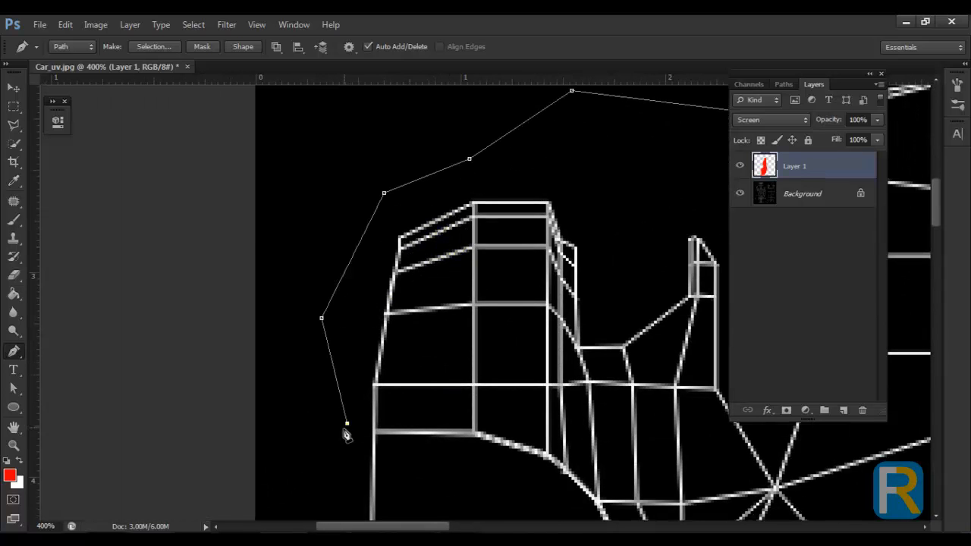
Extend the path down the outer left side of the UV layout, past the wheel arches of the left side panel.
{"action": "left_click_drag", "start_coordinate": [365, 487], "coordinate": [421, 215]}
{"action": "left_click", "coordinate": [349, 433]}
{"action": "left_click_drag", "start_coordinate": [467, 452], "coordinate": [439, 321]}
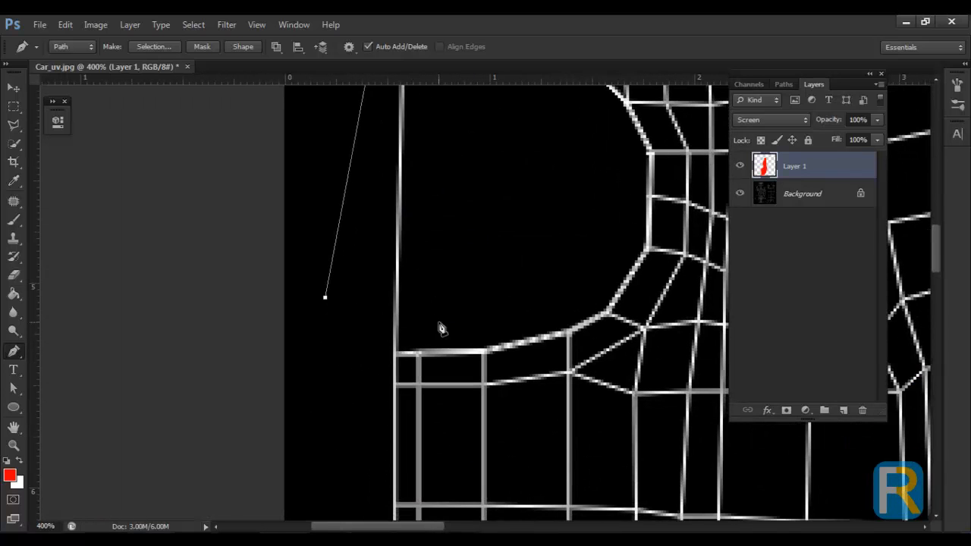
{"action": "key", "text": "ctrl+minus"}
{"action": "key", "text": "ctrl+minus"}
{"action": "left_click_drag", "start_coordinate": [551, 475], "coordinate": [440, 250]}
{"action": "left_click", "coordinate": [301, 443]}
{"action": "left_click_drag", "start_coordinate": [375, 507], "coordinate": [336, 293]}
{"action": "left_click", "coordinate": [243, 456]}
Curve the path beneath the lowest panel, close it at the centre line, and convert it to a selection.
{"action": "left_click_drag", "start_coordinate": [288, 507], "coordinate": [287, 426]}
{"action": "left_click", "coordinate": [271, 469]}
{"action": "left_click_drag", "start_coordinate": [373, 478], "coordinate": [339, 341]}
{"action": "left_click", "coordinate": [311, 486]}
{"action": "left_click", "coordinate": [346, 407]}
{"action": "left_click", "coordinate": [427, 422]}
{"action": "left_click", "coordinate": [514, 419]}
{"action": "scroll", "coordinate": [595, 423], "scroll_direction": "up", "scroll_amount": 3}
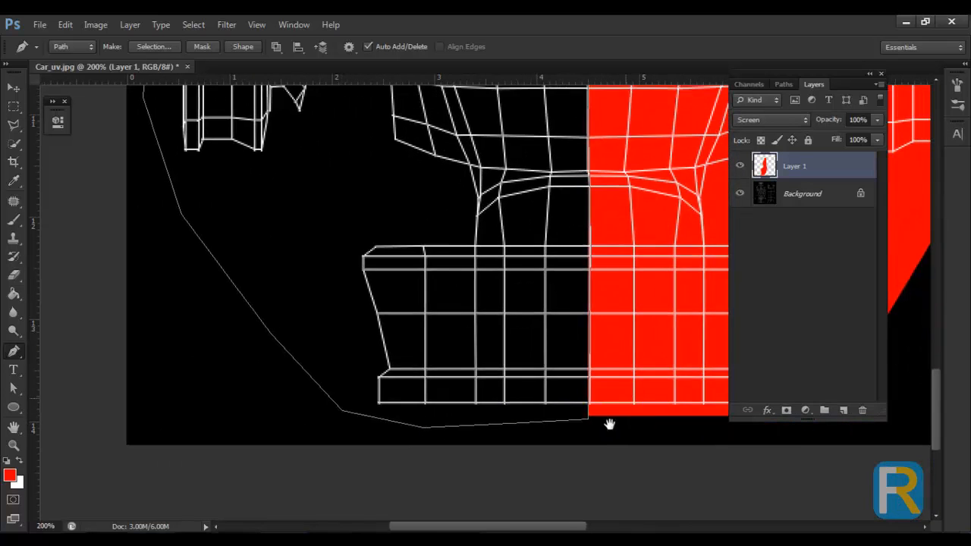
{"action": "scroll", "coordinate": [594, 432], "scroll_direction": "right", "scroll_amount": 1}
{"action": "key", "text": "ctrl+Return"}
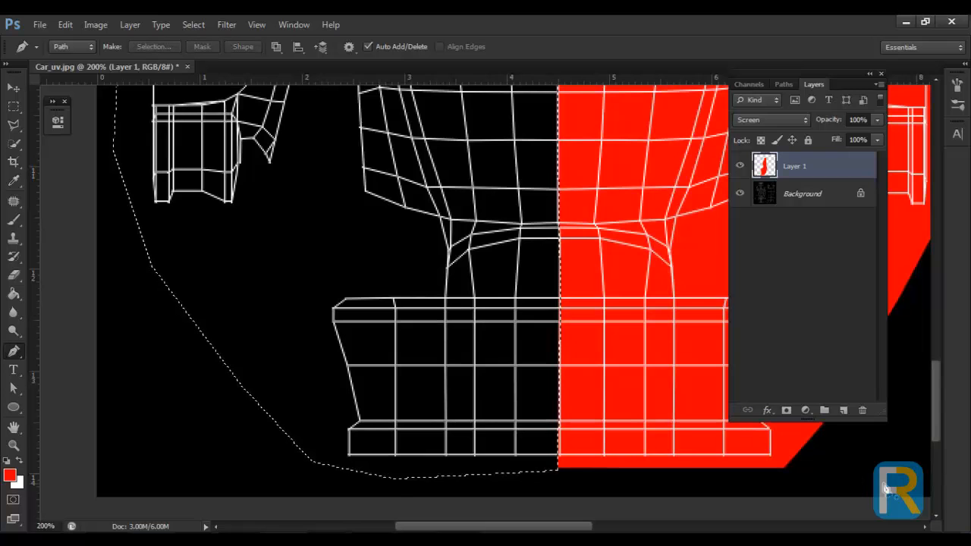
Fill the selection with white on a new layer and deselect it.
{"action": "left_click", "coordinate": [842, 409]}
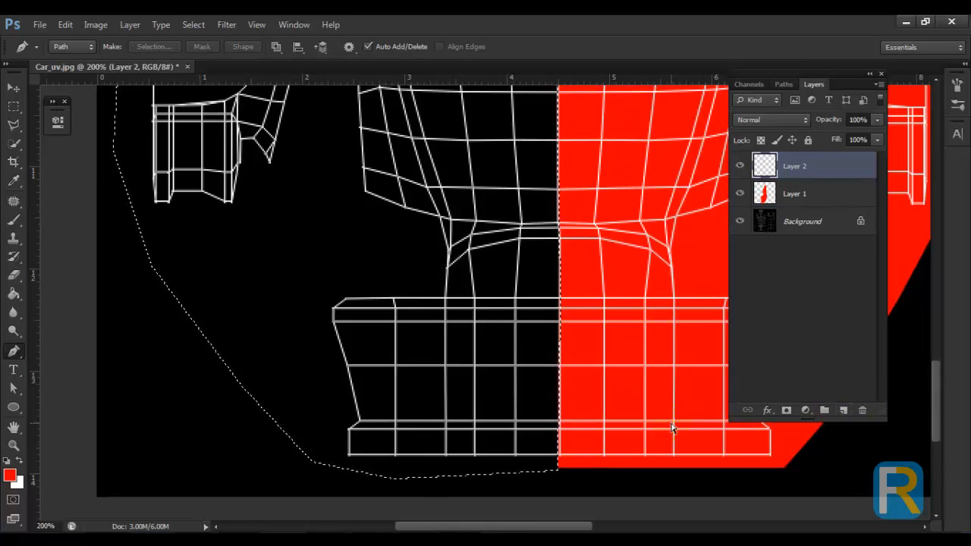
{"action": "key", "text": "ctrl+BackSpace"}
{"action": "scroll", "coordinate": [600, 340], "scroll_direction": "up", "scroll_amount": 5}
{"action": "scroll", "coordinate": [599, 341], "scroll_direction": "right", "scroll_amount": 1}
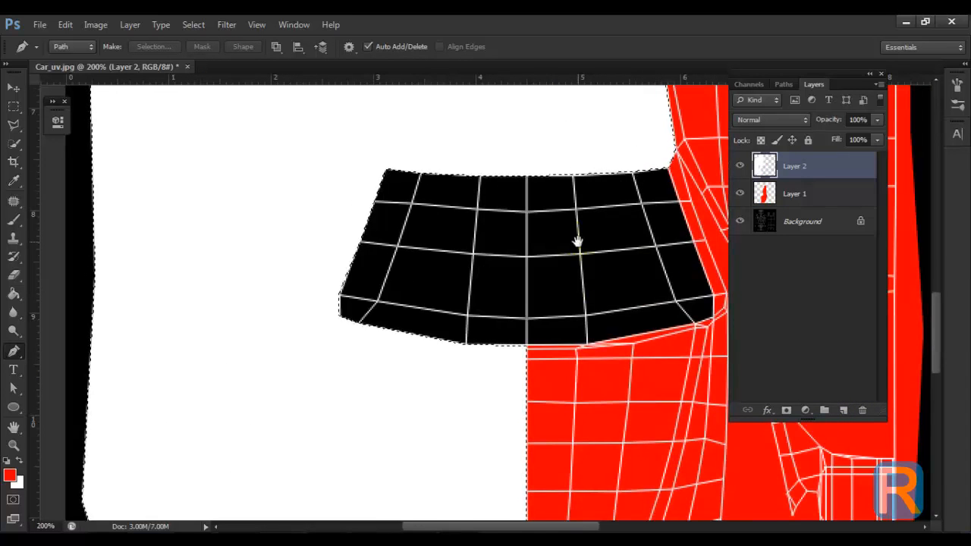
{"action": "scroll", "coordinate": [585, 401], "scroll_direction": "up", "scroll_amount": 8}
{"action": "scroll", "coordinate": [633, 428], "scroll_direction": "right", "scroll_amount": 1}
{"action": "left_click_drag", "start_coordinate": [633, 428], "coordinate": [637, 461]}
{"action": "left_click_drag", "start_coordinate": [611, 230], "coordinate": [605, 437]}
{"action": "key", "text": "ctrl+d"}
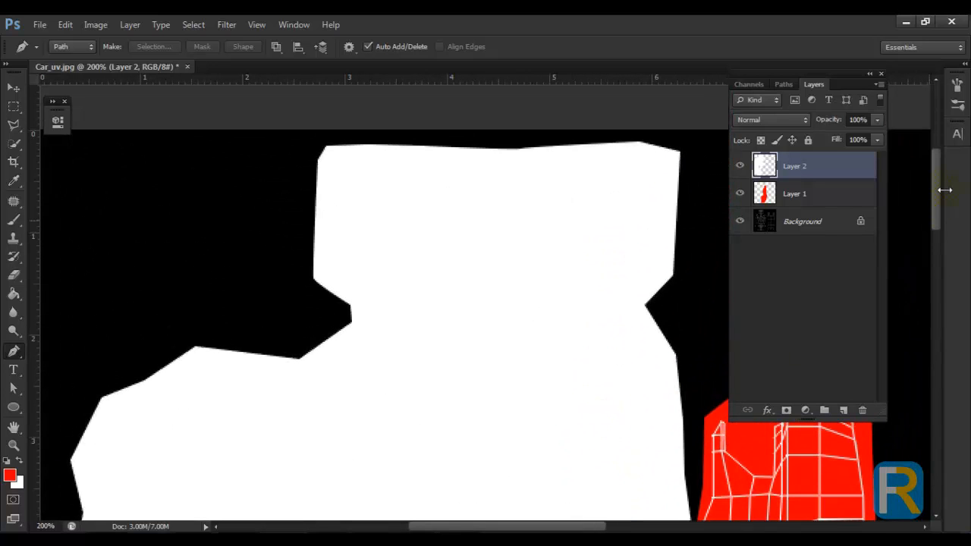
Lower Layer 2's fill to 54% so the UV wireframe can be traced through the white.
{"action": "left_click", "coordinate": [876, 140]}
{"action": "left_click", "coordinate": [877, 141]}
{"action": "left_click_drag", "start_coordinate": [855, 153], "coordinate": [843, 153]}
{"action": "left_click_drag", "start_coordinate": [559, 278], "coordinate": [537, 275]}
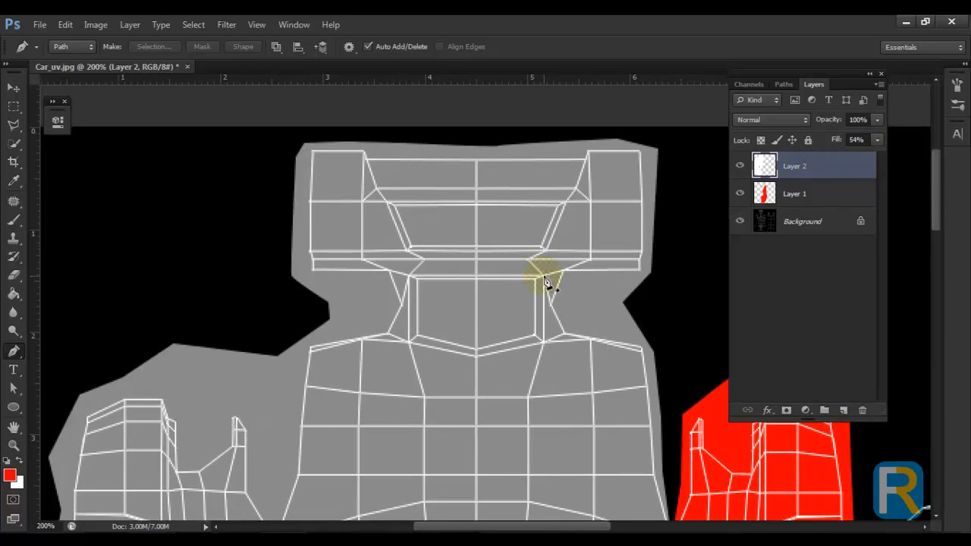
Start a path above the topmost panel and run it straight down the centre line.
{"action": "left_click", "coordinate": [473, 138]}
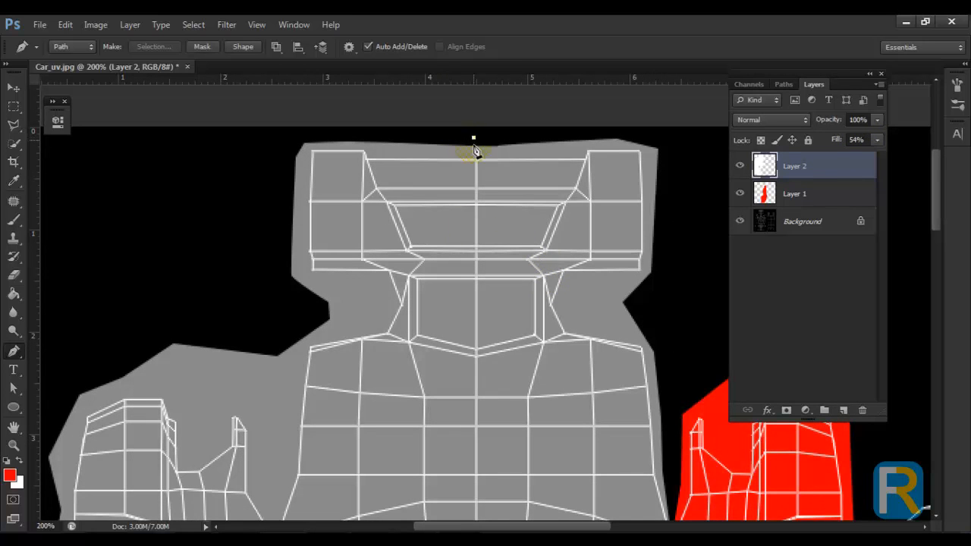
{"action": "left_click", "coordinate": [475, 354]}
{"action": "left_click_drag", "start_coordinate": [480, 359], "coordinate": [469, 254]}
{"action": "key", "text": "ctrl+z"}
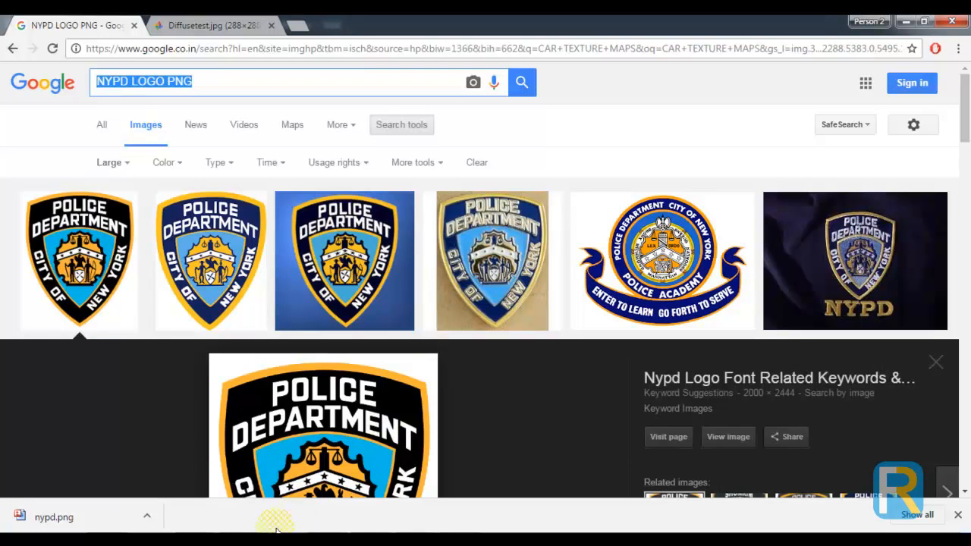
Switch to Maya and orbit the perspective view to examine the rear of the car model.
{"action": "mouse_move", "coordinate": [194, 540]}
{"action": "left_click", "coordinate": [259, 492]}
{"action": "left_click_drag", "start_coordinate": [487, 318], "coordinate": [533, 485]}
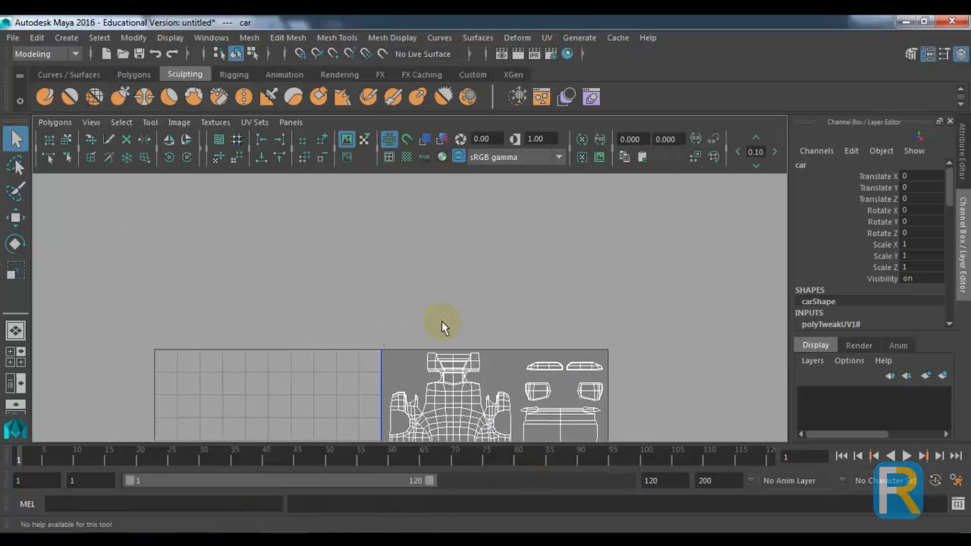
{"action": "scroll", "coordinate": [448, 330], "scroll_direction": "up", "scroll_amount": 3}
{"action": "left_click_drag", "start_coordinate": [481, 379], "coordinate": [453, 283]}
{"action": "scroll", "coordinate": [423, 368], "scroll_direction": "up", "scroll_amount": 3}
{"action": "scroll", "coordinate": [494, 397], "scroll_direction": "up", "scroll_amount": 3}
{"action": "key", "text": "space"}
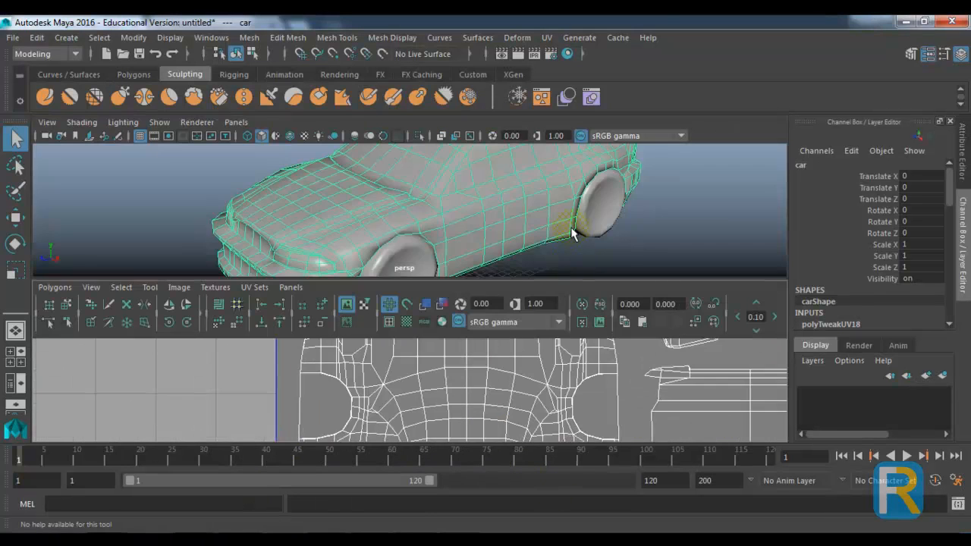
{"action": "key", "text": "space"}
{"action": "left_click_drag", "start_coordinate": [628, 217], "coordinate": [524, 267]}
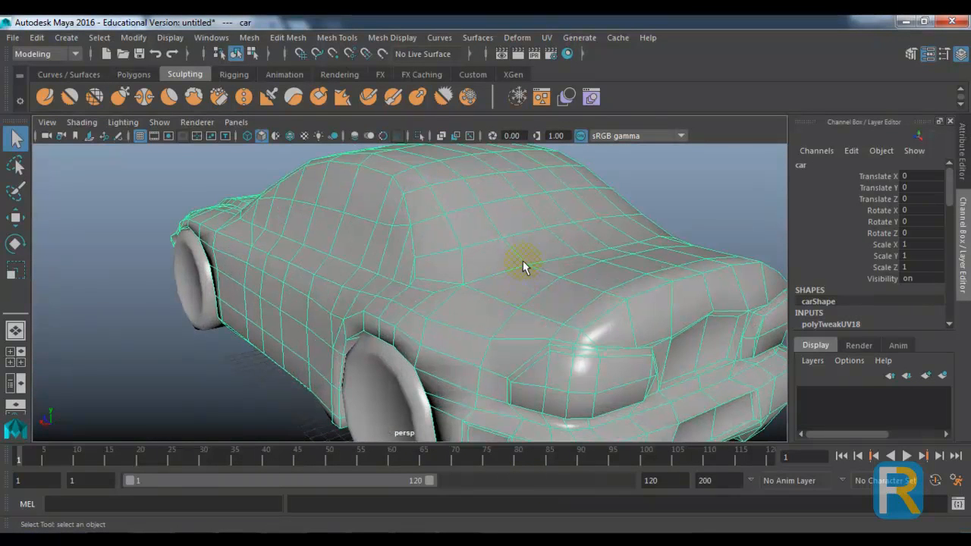
Select the car mesh's edges along the base of the rear window.
{"action": "right_click", "coordinate": [533, 183]}
{"action": "left_click", "coordinate": [525, 112]}
{"action": "left_click_drag", "start_coordinate": [525, 113], "coordinate": [650, 353]}
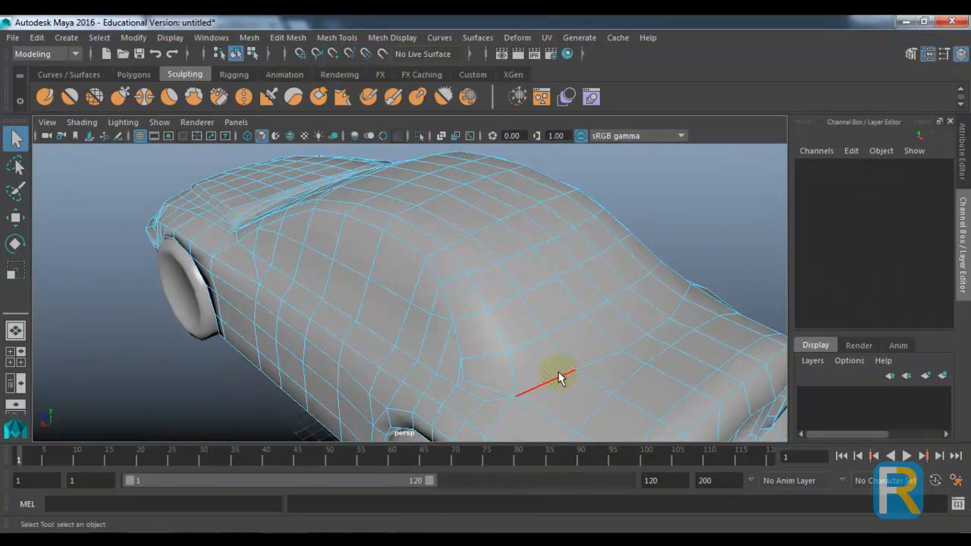
{"action": "left_click", "coordinate": [587, 359]}
{"action": "left_click", "coordinate": [631, 337]}
Convert the selected edges to UVs and locate them on the central panel in the UV editor.
{"action": "key", "text": "space"}
{"action": "left_click_drag", "start_coordinate": [639, 323], "coordinate": [506, 371]}
{"action": "key", "text": "space"}
{"action": "scroll", "coordinate": [516, 358], "scroll_direction": "down", "scroll_amount": 3}
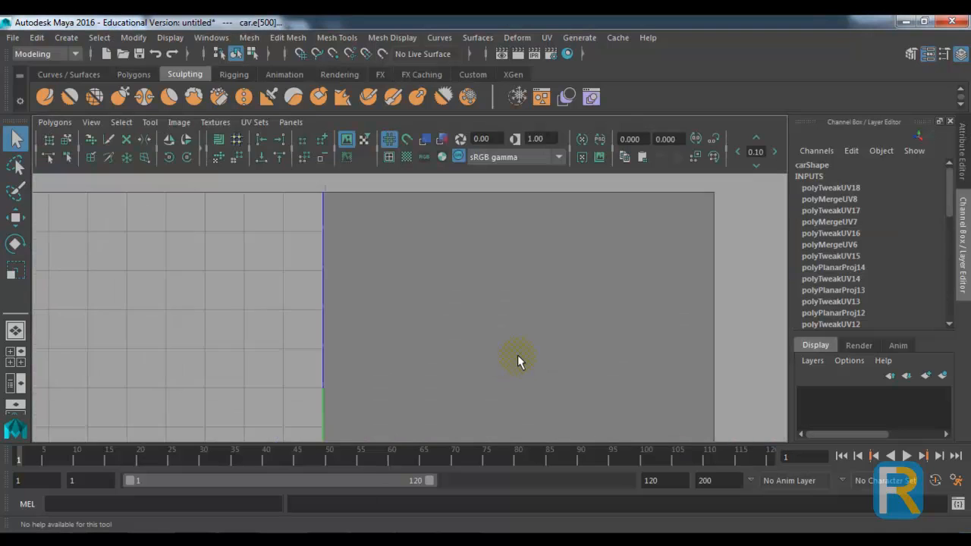
{"action": "right_click", "coordinate": [522, 311], "text": "ctrl"}
{"action": "left_click", "coordinate": [615, 304]}
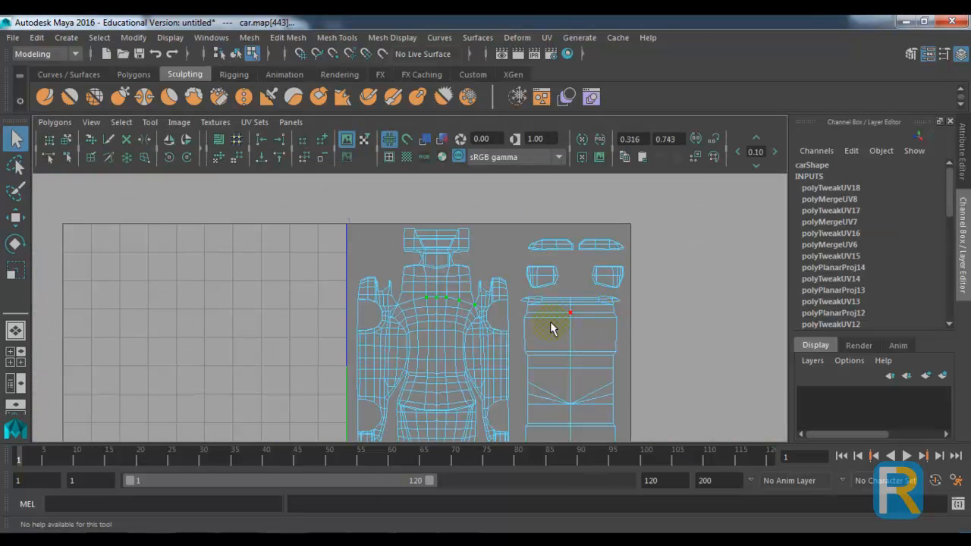
{"action": "scroll", "coordinate": [455, 372], "scroll_direction": "up", "scroll_amount": 4}
{"action": "scroll", "coordinate": [510, 292], "scroll_direction": "up", "scroll_amount": 2}
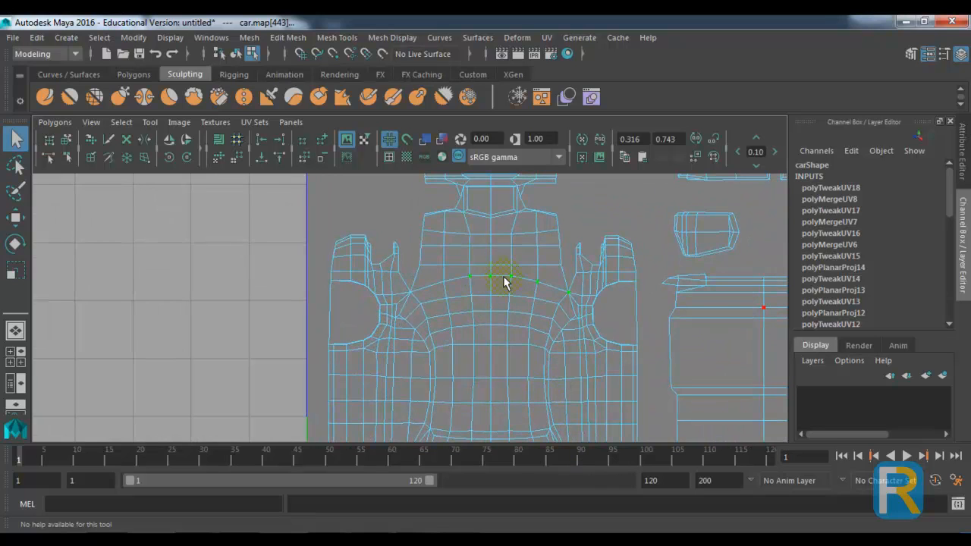
Switch back to Photoshop and trace the rear window's base seam from the centre line toward its right corner.
{"action": "key", "text": "alt+Tab"}
{"action": "key", "text": "alt+Tab"}
{"action": "key", "text": "alt+Tab"}
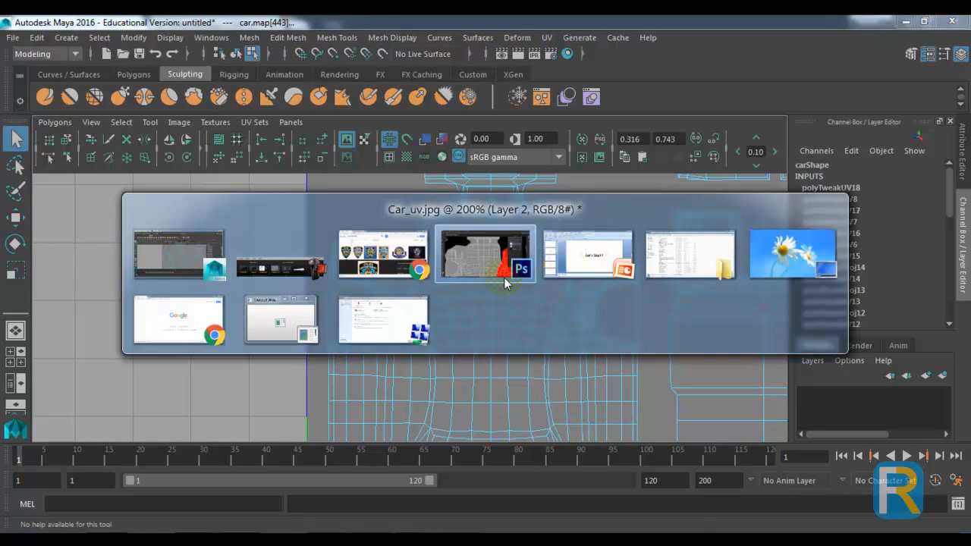
{"action": "key", "text": "alt"}
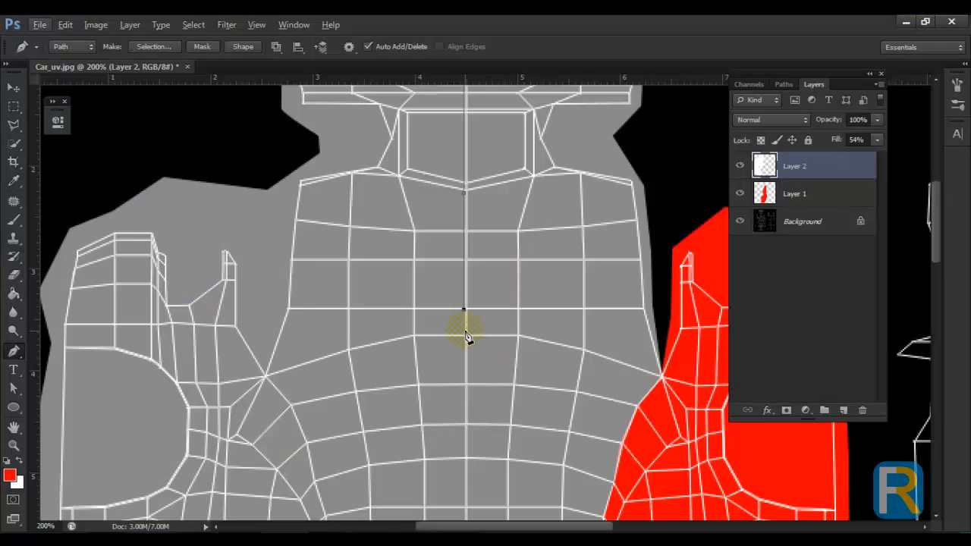
{"action": "key", "text": "ctrl+z"}
{"action": "left_click", "coordinate": [519, 336]}
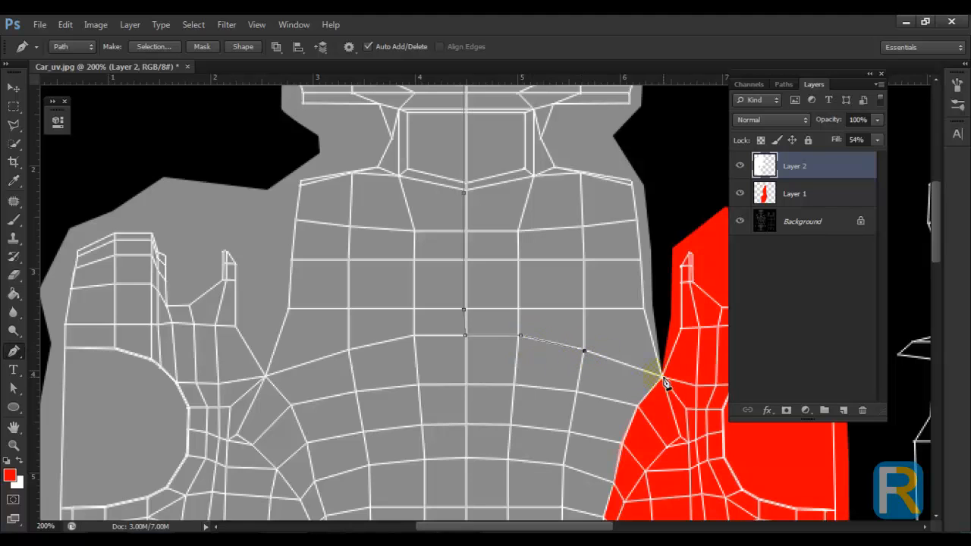
Take the path up outside the right edge, close it above the topmost panel, and convert it to a selection.
{"action": "left_click", "coordinate": [670, 269]}
{"action": "left_click", "coordinate": [683, 164]}
{"action": "left_click_drag", "start_coordinate": [683, 163], "coordinate": [611, 292]}
{"action": "left_click", "coordinate": [611, 118]}
{"action": "scroll", "coordinate": [608, 167], "scroll_direction": "up", "scroll_amount": 2}
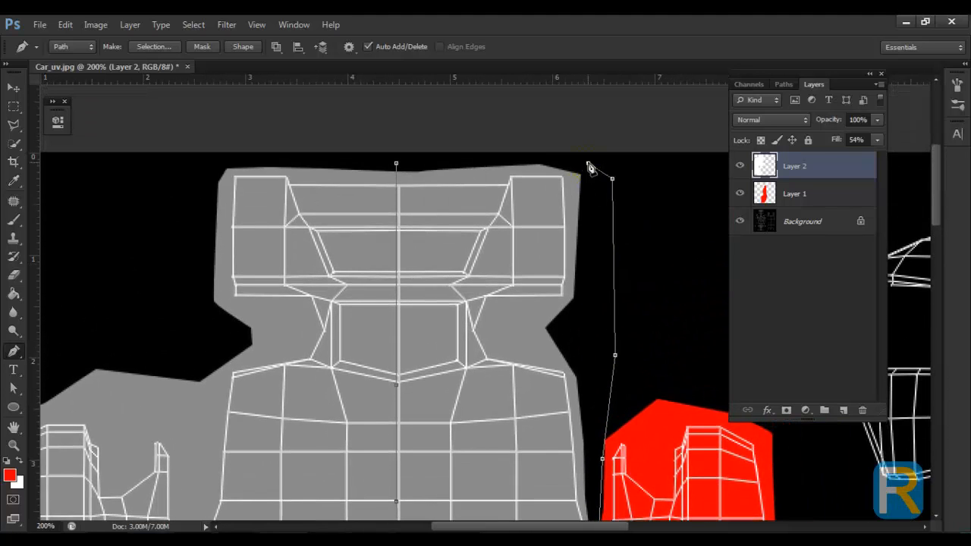
{"action": "left_click", "coordinate": [396, 164]}
{"action": "key", "text": "ctrl+Return"}
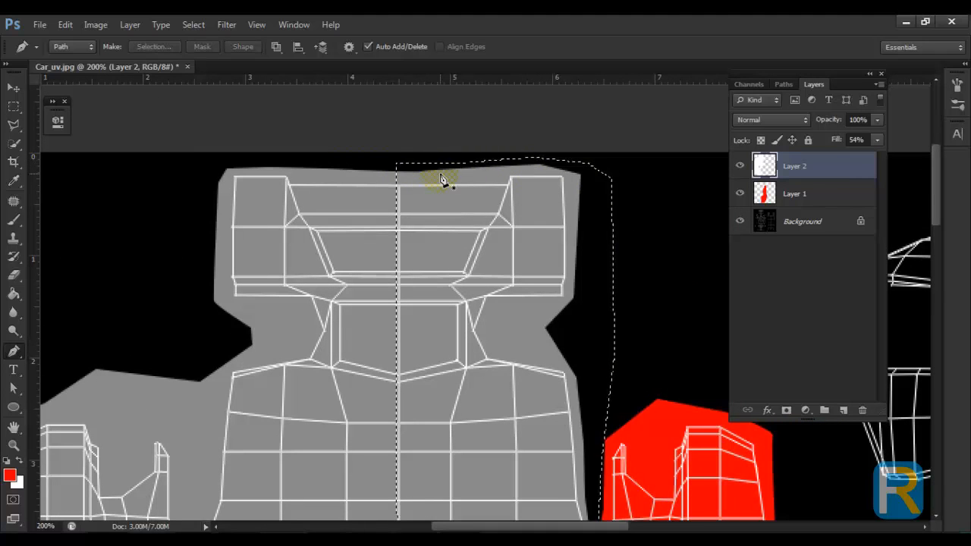
Fill the selected right half with red and raise Layer 2's fill to 100% to check the colours.
{"action": "key", "text": "b"}
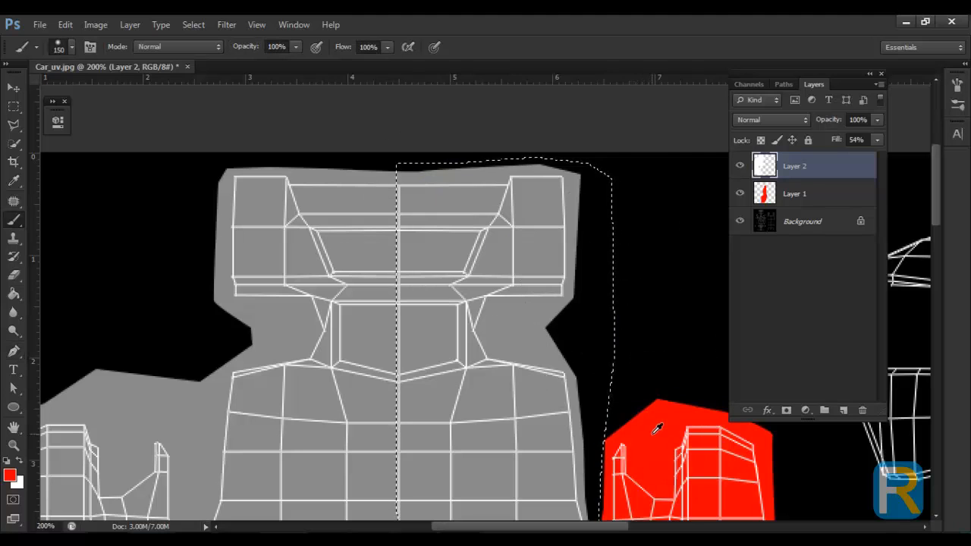
{"action": "key", "text": "alt+BackSpace"}
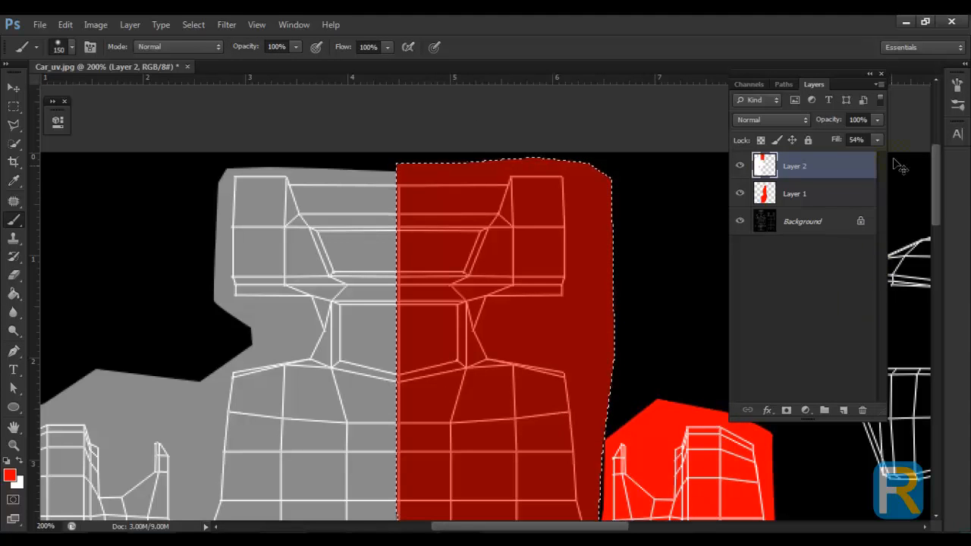
{"action": "left_click", "coordinate": [877, 141]}
{"action": "left_click_drag", "start_coordinate": [865, 155], "coordinate": [874, 155]}
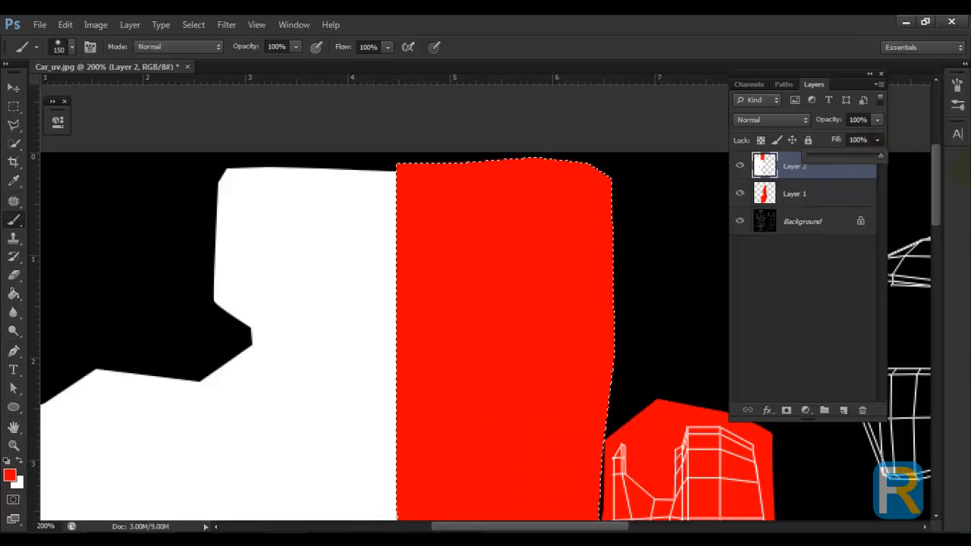
{"action": "left_click_drag", "start_coordinate": [526, 403], "coordinate": [468, 362]}
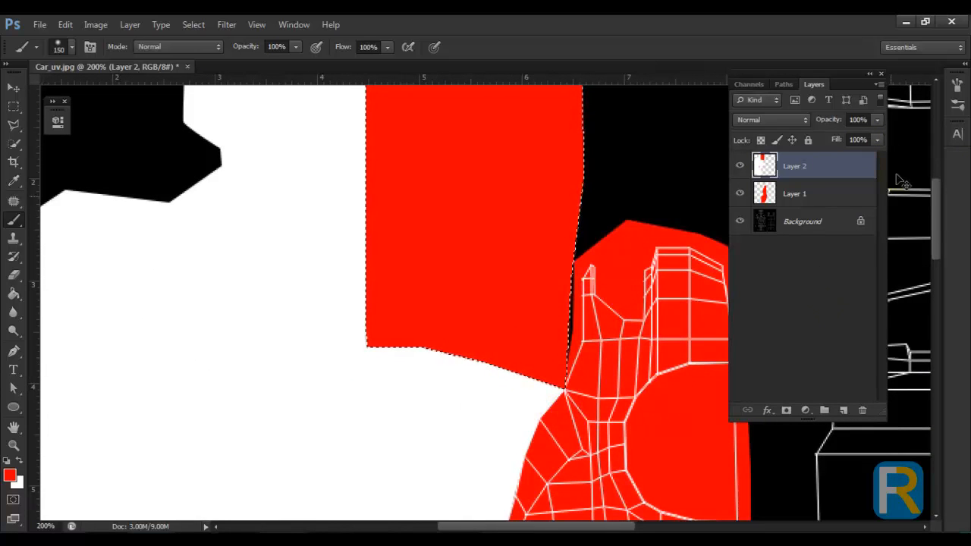
Lower Layer 2's fill to 53% to reveal the wireframe under the white and red areas.
{"action": "left_click_drag", "start_coordinate": [873, 141], "coordinate": [843, 156]}
{"action": "left_click_drag", "start_coordinate": [562, 394], "coordinate": [575, 260]}
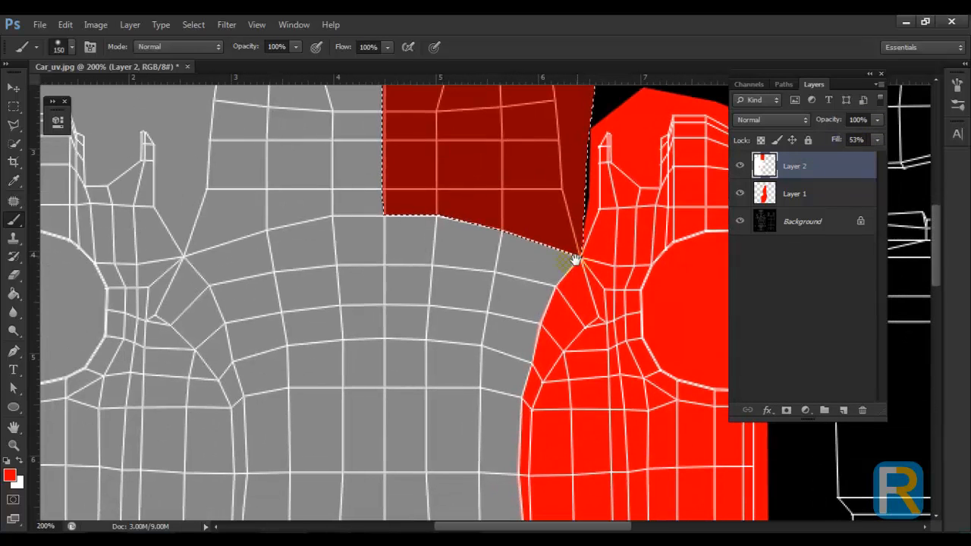
{"action": "left_click_drag", "start_coordinate": [513, 401], "coordinate": [561, 265]}
{"action": "mouse_move", "coordinate": [573, 371]}
{"action": "left_mouse_down"}
{"action": "mouse_move", "coordinate": [436, 273]}
{"action": "mouse_move", "coordinate": [471, 247]}
{"action": "left_mouse_up"}
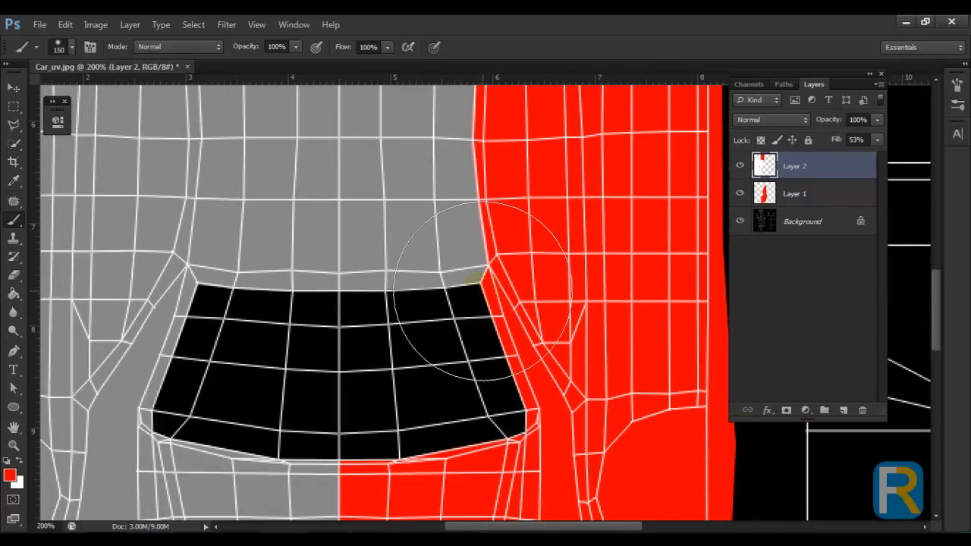
With the Pen tool, trace the body seam below the black window from the centre line toward its lower right corner.
{"action": "key", "text": "p"}
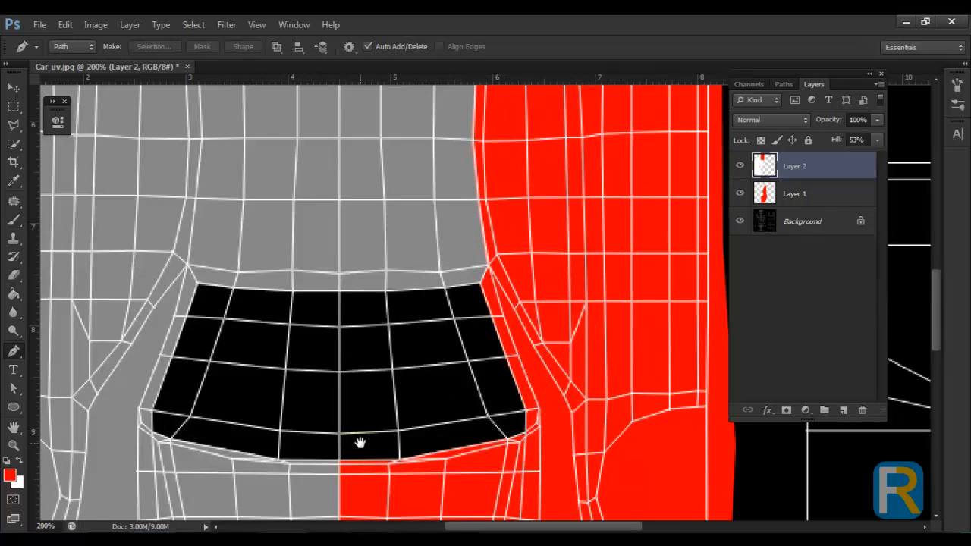
{"action": "left_click_drag", "start_coordinate": [359, 444], "coordinate": [412, 349]}
{"action": "key", "text": "ctrl+plus"}
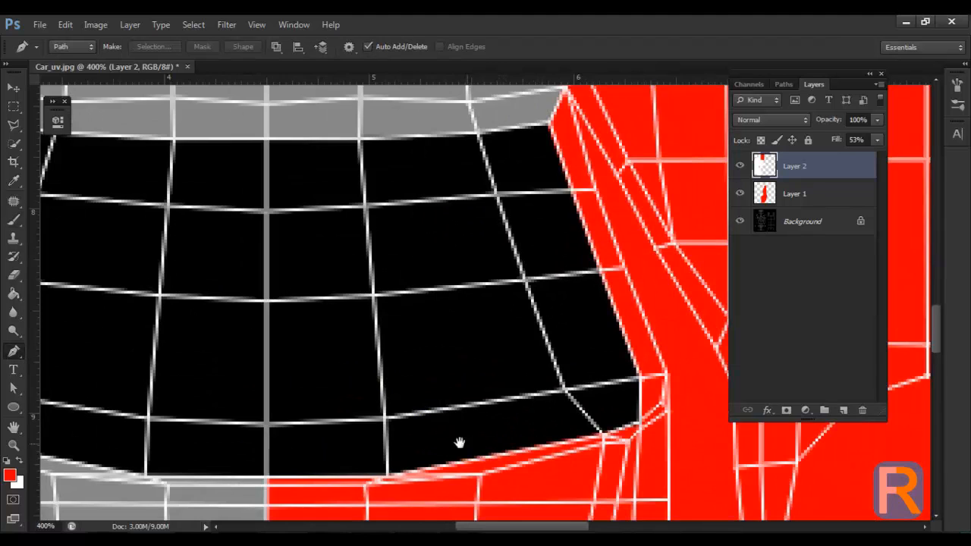
{"action": "left_click_drag", "start_coordinate": [459, 442], "coordinate": [496, 297]}
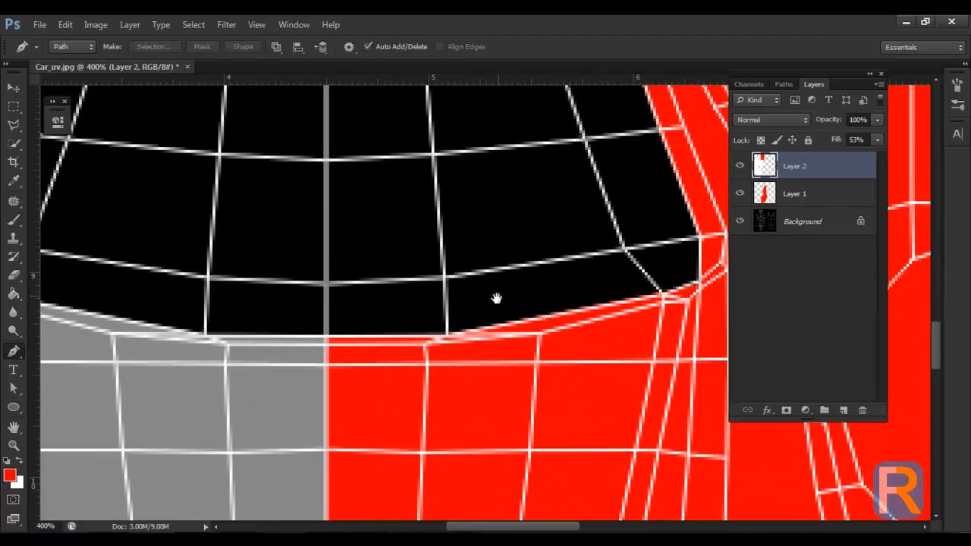
{"action": "left_click", "coordinate": [324, 337]}
{"action": "left_click", "coordinate": [324, 347]}
{"action": "left_click_drag", "start_coordinate": [457, 351], "coordinate": [301, 376]}
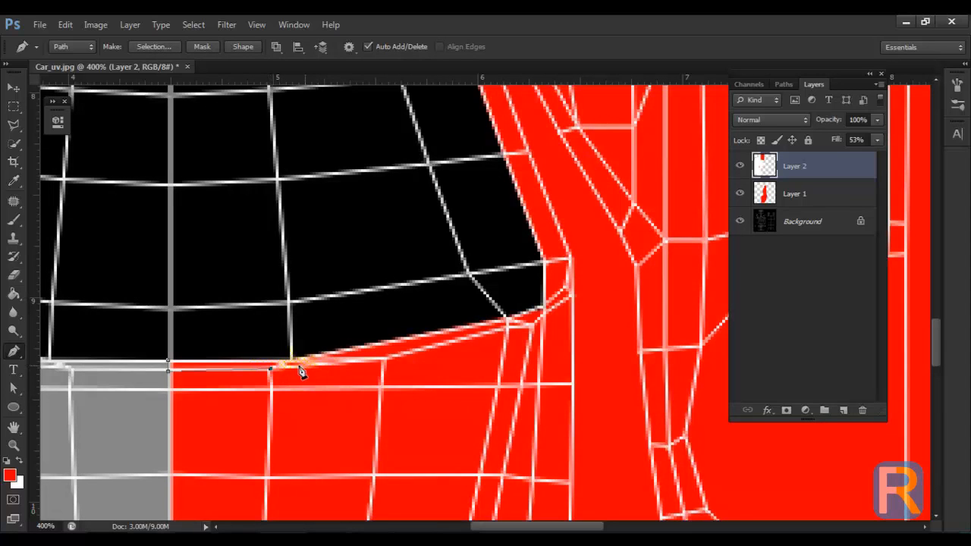
{"action": "left_click", "coordinate": [383, 360]}
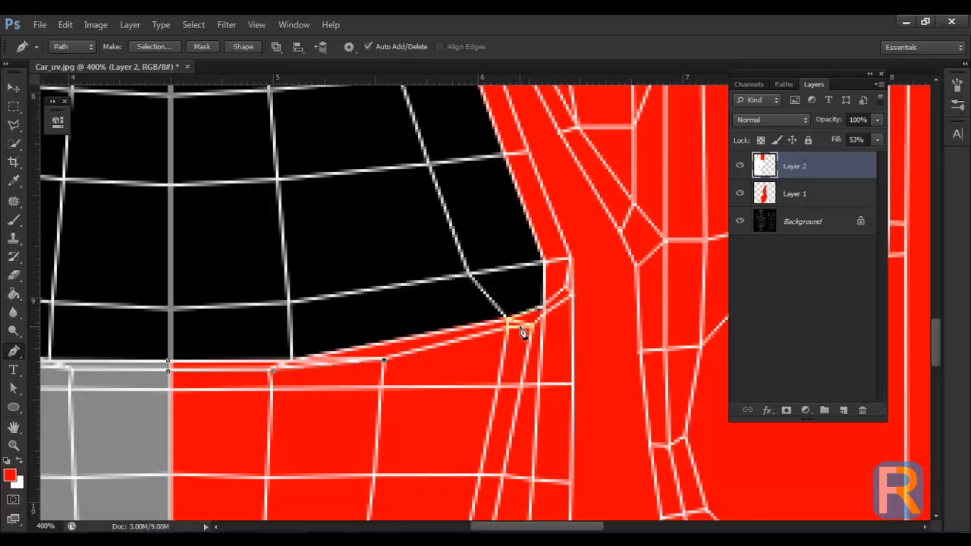
{"action": "left_click", "coordinate": [531, 328]}
Continue the path up the window frame's outer right edge to its upper corner, and back down around the slanted strip's lower tip.
{"action": "left_click_drag", "start_coordinate": [587, 284], "coordinate": [551, 453]}
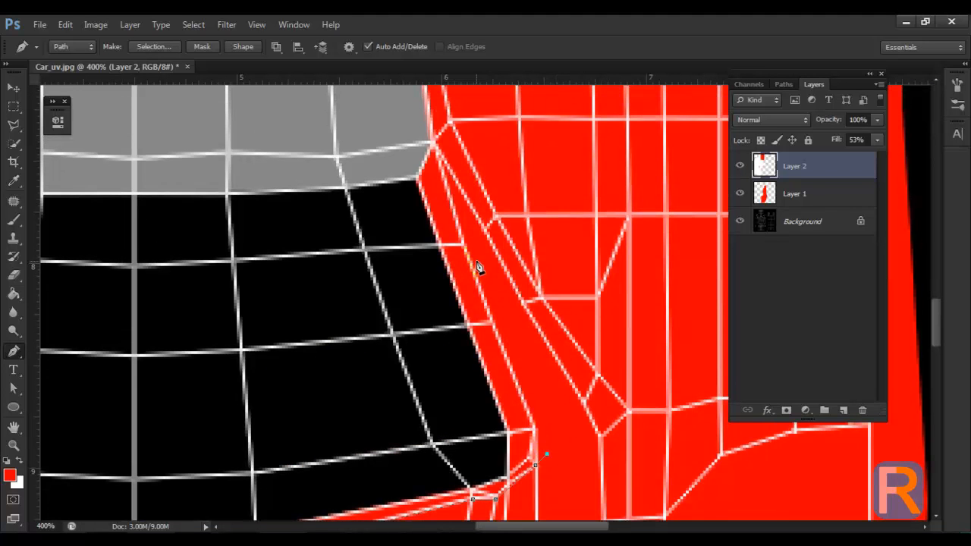
{"action": "left_click", "coordinate": [453, 194]}
{"action": "left_click_drag", "start_coordinate": [450, 166], "coordinate": [511, 402]}
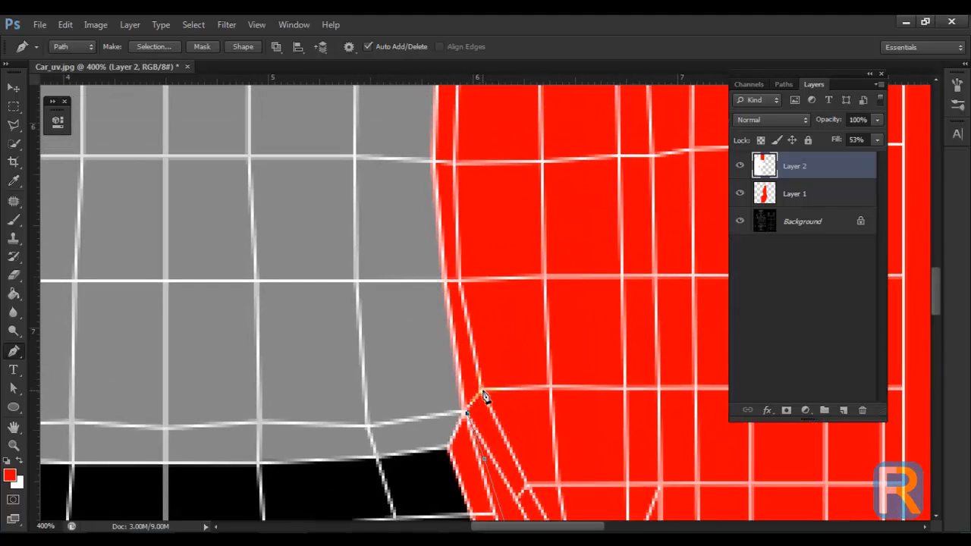
{"action": "left_click_drag", "start_coordinate": [484, 396], "coordinate": [466, 362]}
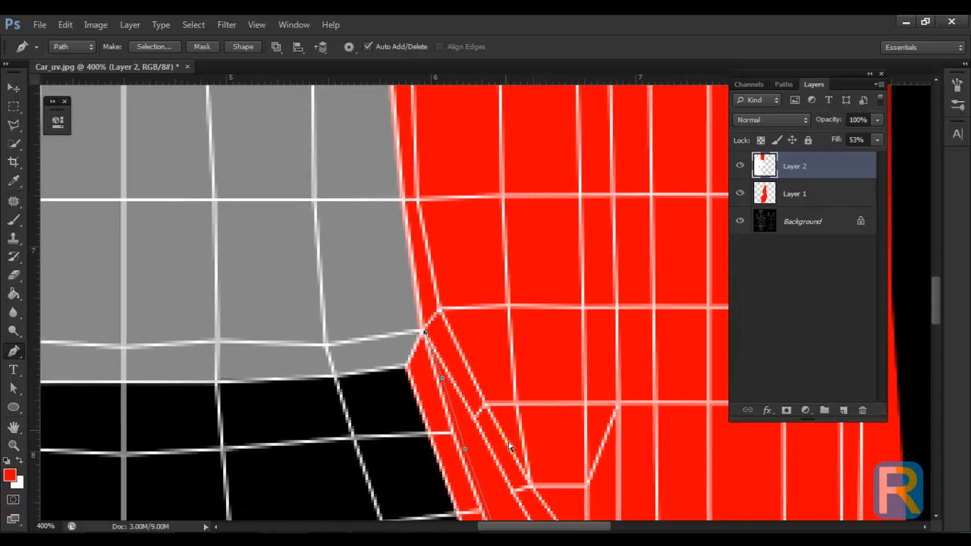
{"action": "left_click_drag", "start_coordinate": [493, 440], "coordinate": [462, 328]}
{"action": "left_click_drag", "start_coordinate": [484, 454], "coordinate": [497, 427]}
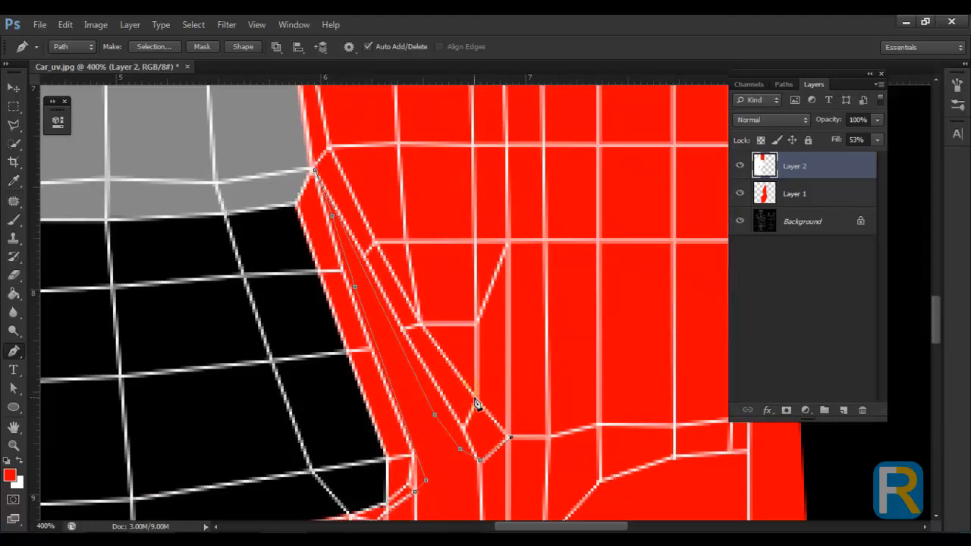
Take the path up the slanted strip's outer edge and along the wireframe line just outside the grey area's right border.
{"action": "left_click_drag", "start_coordinate": [452, 395], "coordinate": [473, 452]}
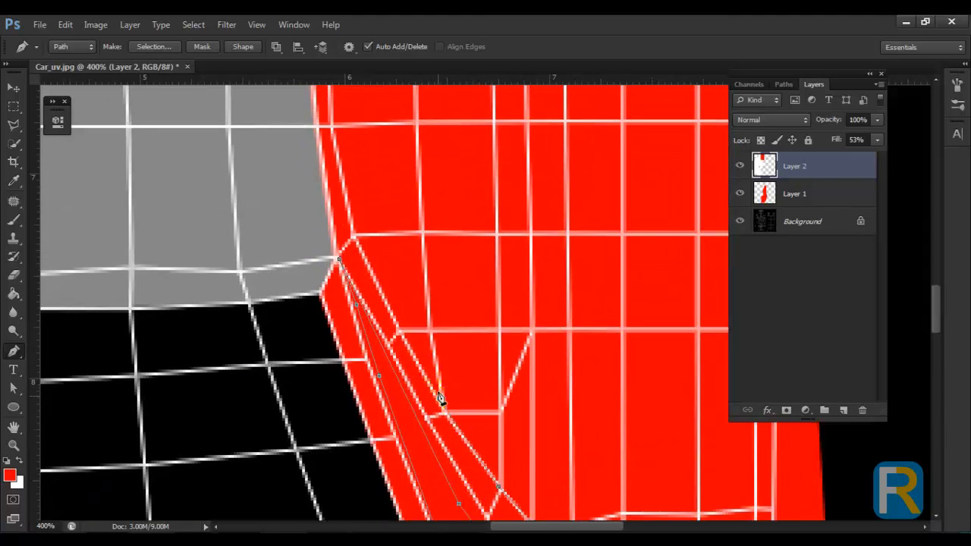
{"action": "left_click_drag", "start_coordinate": [413, 339], "coordinate": [479, 456]}
{"action": "left_click_drag", "start_coordinate": [422, 348], "coordinate": [493, 494]}
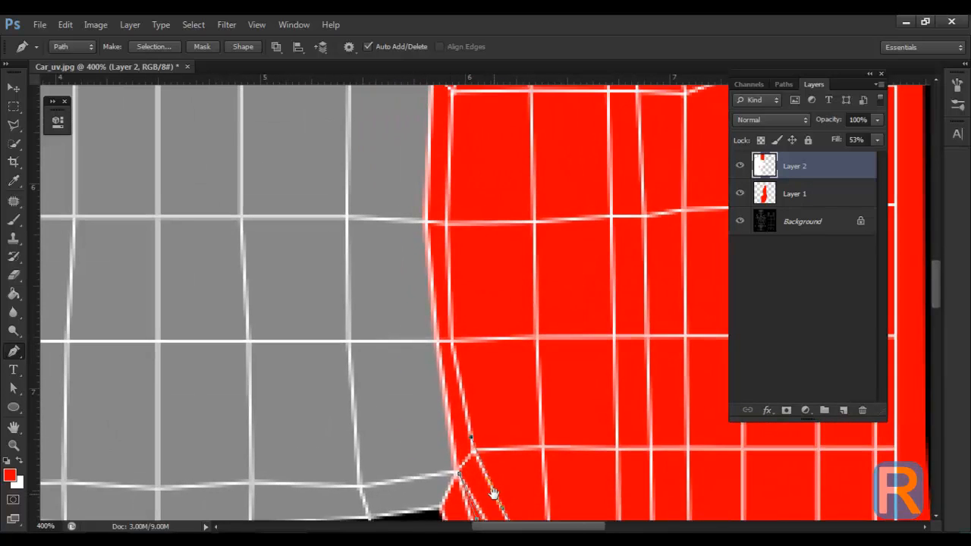
{"action": "left_click_drag", "start_coordinate": [442, 415], "coordinate": [466, 465]}
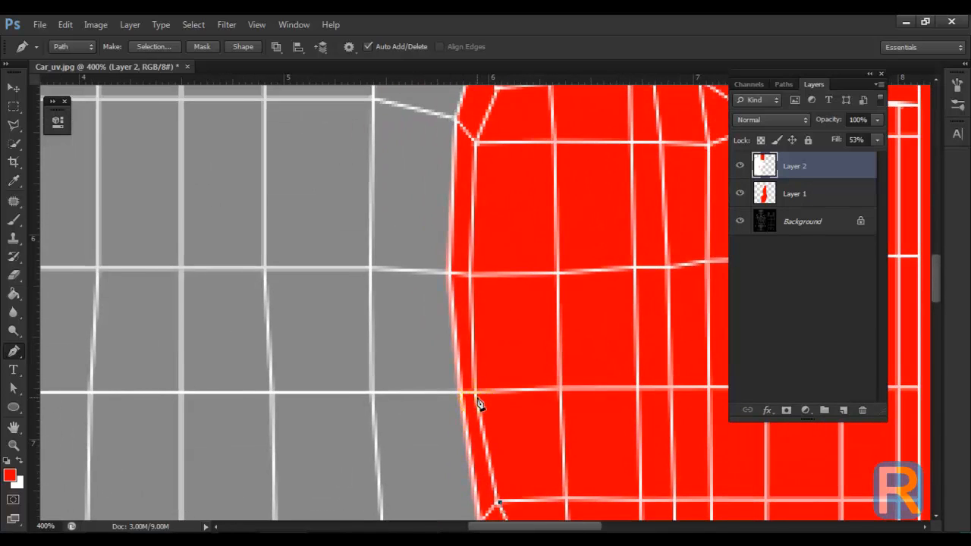
{"action": "left_click_drag", "start_coordinate": [478, 394], "coordinate": [491, 450]}
{"action": "left_click", "coordinate": [480, 330]}
{"action": "left_click_drag", "start_coordinate": [498, 341], "coordinate": [496, 464]}
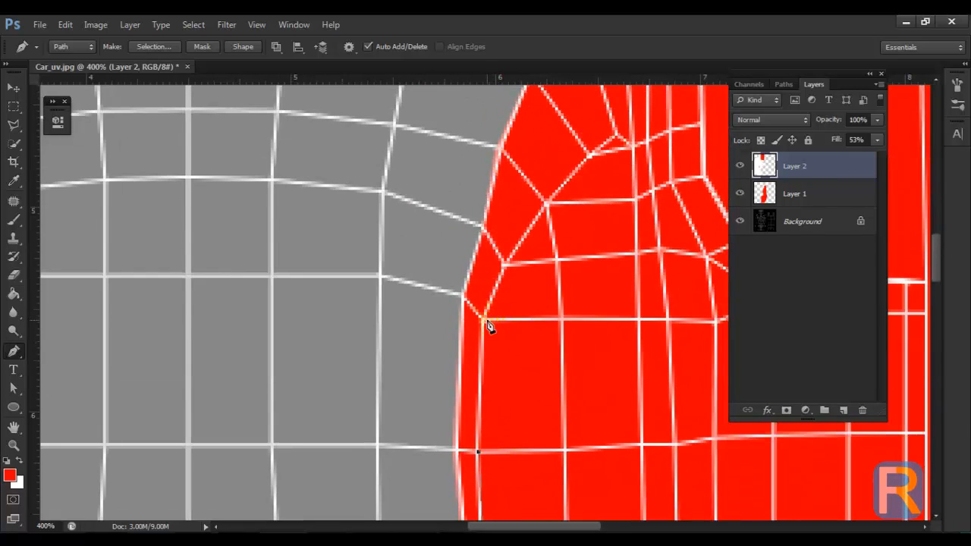
{"action": "left_click_drag", "start_coordinate": [486, 325], "coordinate": [473, 392]}
Trace the curved row of panel corners in the red area up to the lower right corner of the upper red panel.
{"action": "left_click", "coordinate": [463, 356]}
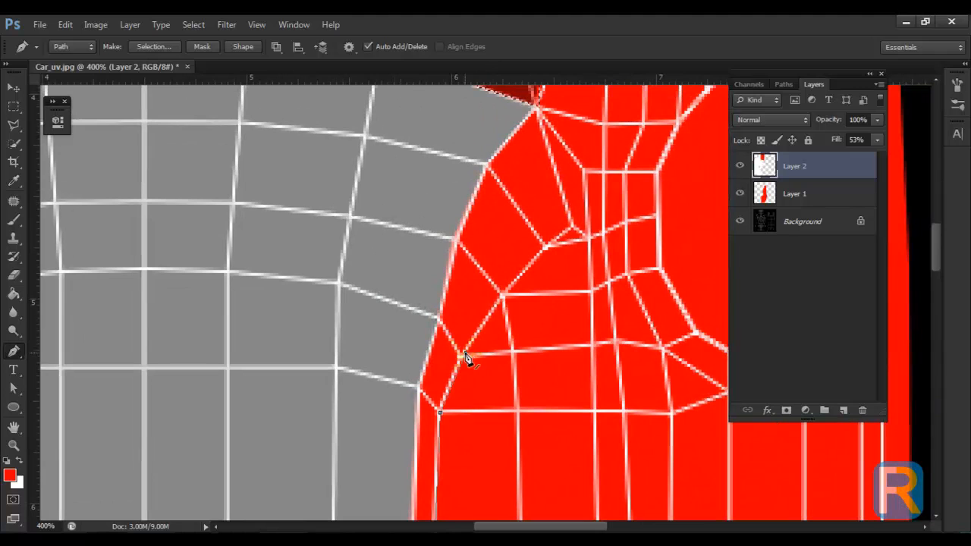
{"action": "left_click", "coordinate": [572, 230]}
{"action": "left_click_drag", "start_coordinate": [566, 251], "coordinate": [564, 291]}
{"action": "key", "text": "ctrl+z"}
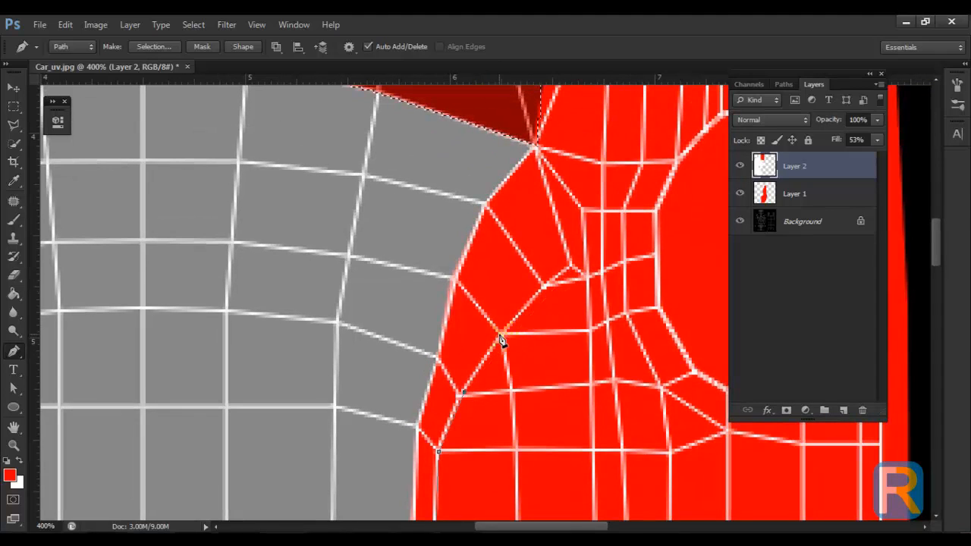
{"action": "left_click", "coordinate": [544, 286]}
{"action": "left_click", "coordinate": [573, 264]}
{"action": "left_click_drag", "start_coordinate": [580, 263], "coordinate": [553, 372]}
{"action": "left_click", "coordinate": [510, 258]}
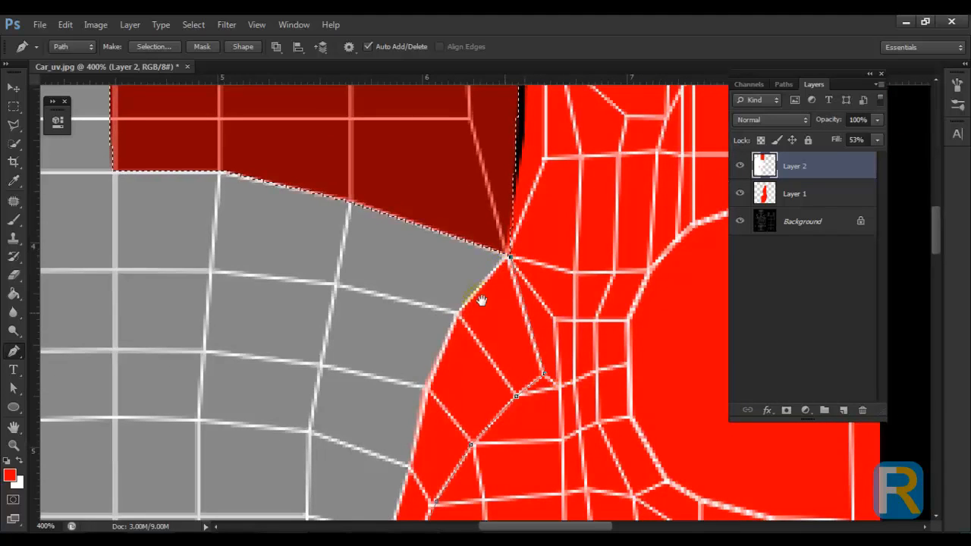
{"action": "left_click_drag", "start_coordinate": [481, 300], "coordinate": [542, 369]}
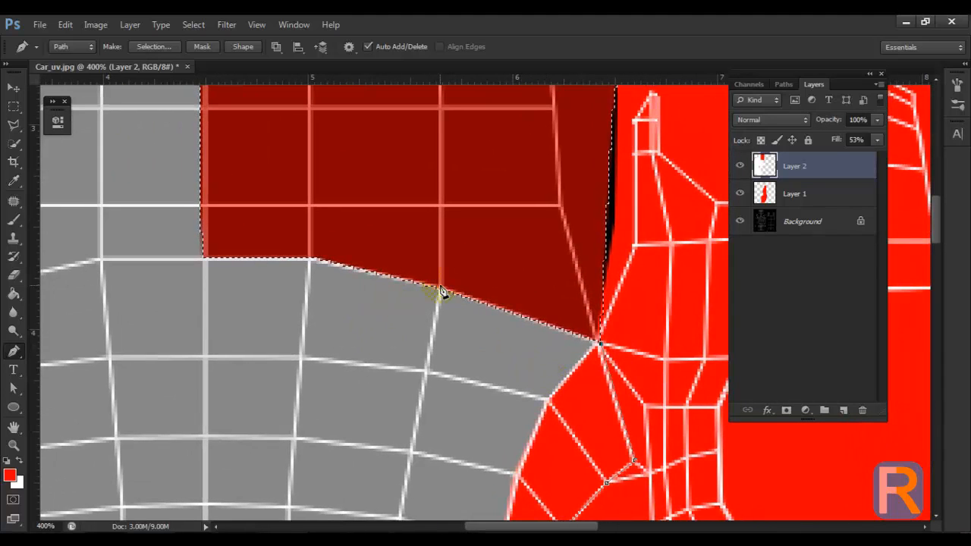
{"action": "left_click", "coordinate": [311, 258]}
{"action": "left_click", "coordinate": [203, 259]}
{"action": "left_click_drag", "start_coordinate": [238, 301], "coordinate": [263, 209]}
{"action": "left_click_drag", "start_coordinate": [454, 350], "coordinate": [388, 286]}
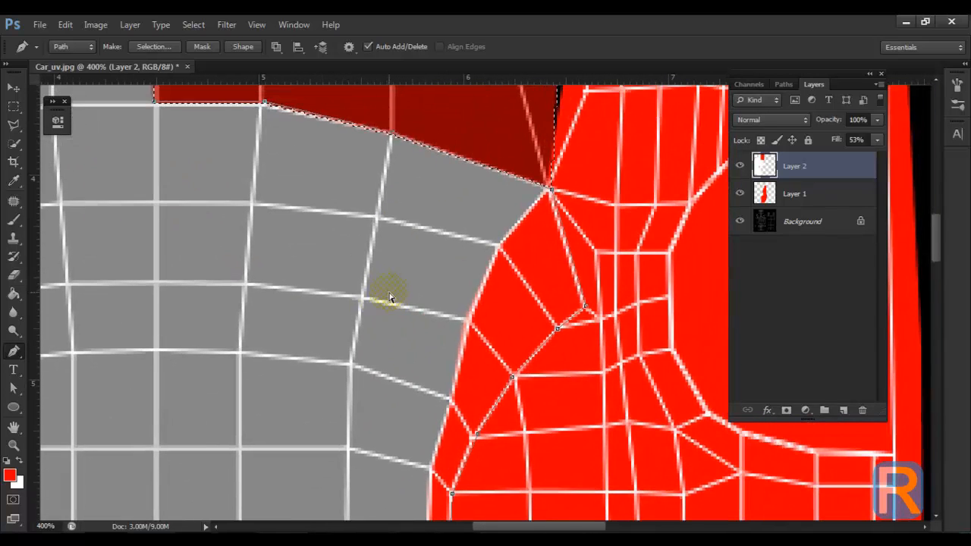
{"action": "key", "text": "ctrl+z"}
Bring the path back down along the grey area's right border, from the upper curve toward the window's upper corner.
{"action": "left_click", "coordinate": [497, 245]}
{"action": "scroll", "coordinate": [502, 251], "scroll_direction": "down", "scroll_amount": 3}
{"action": "scroll", "coordinate": [502, 250], "scroll_direction": "left", "scroll_amount": 2}
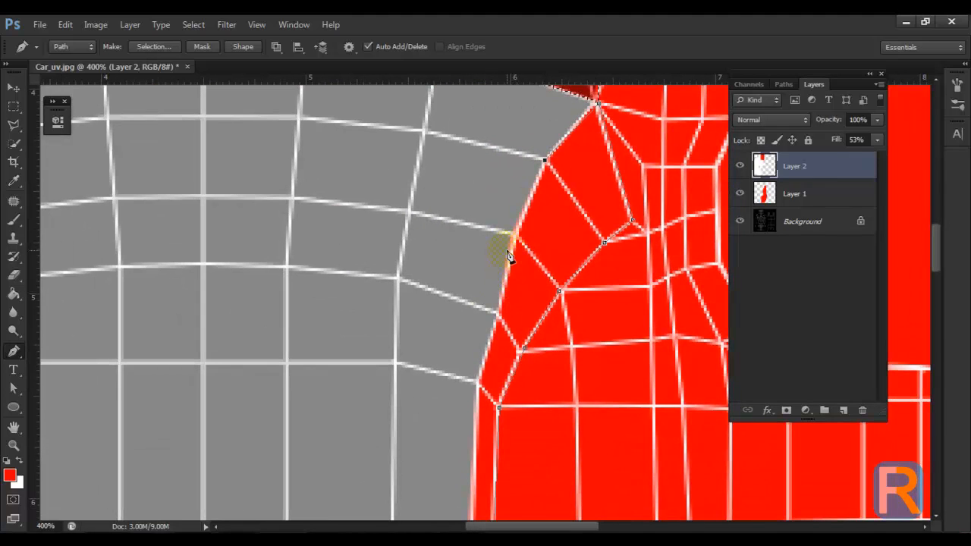
{"action": "left_click", "coordinate": [510, 236]}
{"action": "left_click", "coordinate": [493, 313]}
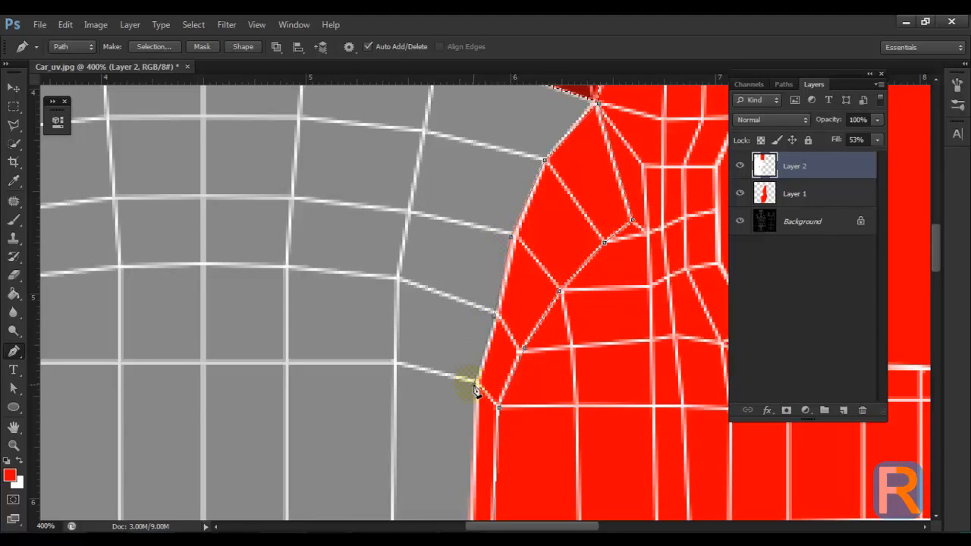
{"action": "scroll", "coordinate": [474, 391], "scroll_direction": "down", "scroll_amount": 5}
{"action": "left_click", "coordinate": [463, 242]}
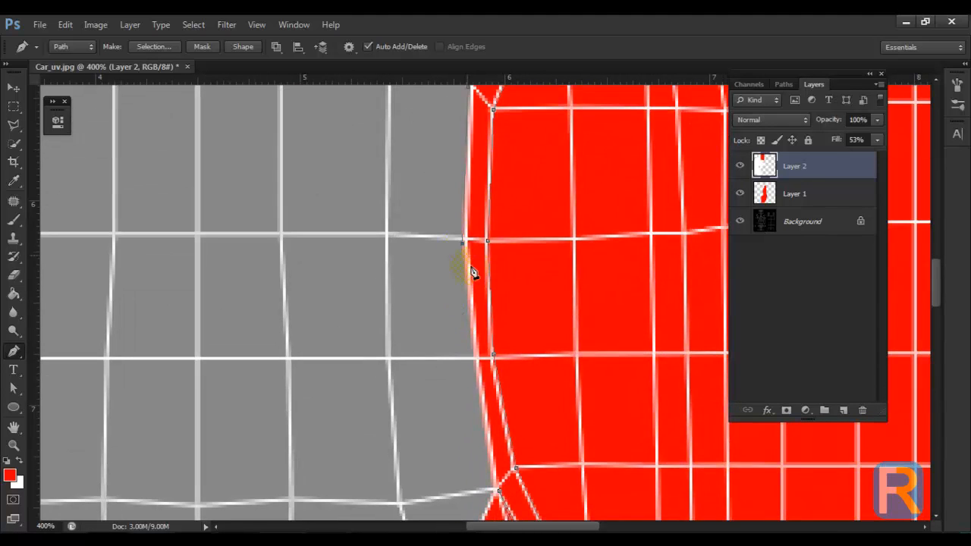
{"action": "left_click", "coordinate": [475, 380]}
Continue the path around the window's upper right corner and down the window's right edge to its lower corner.
{"action": "left_click", "coordinate": [462, 414]}
{"action": "scroll", "coordinate": [455, 319], "scroll_direction": "down", "scroll_amount": 3}
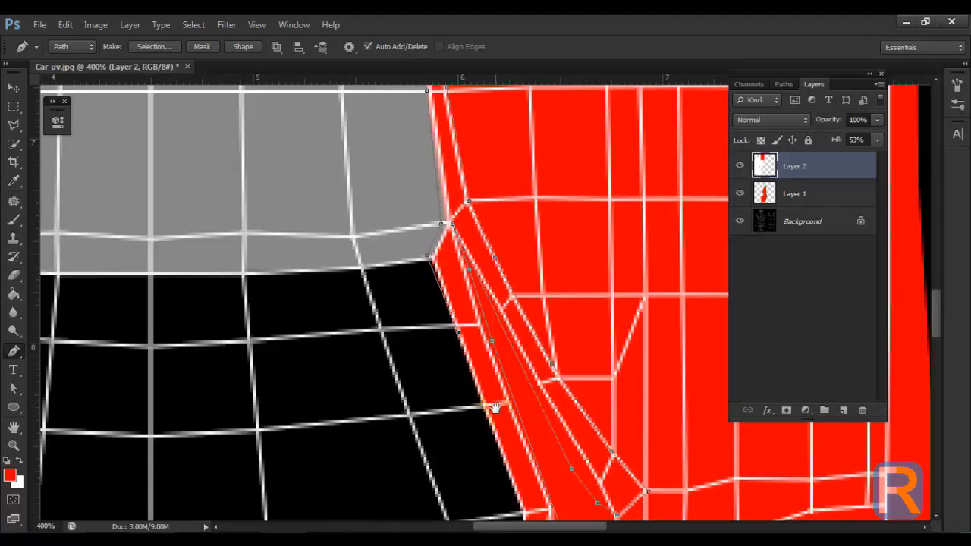
{"action": "scroll", "coordinate": [494, 408], "scroll_direction": "down", "scroll_amount": 2}
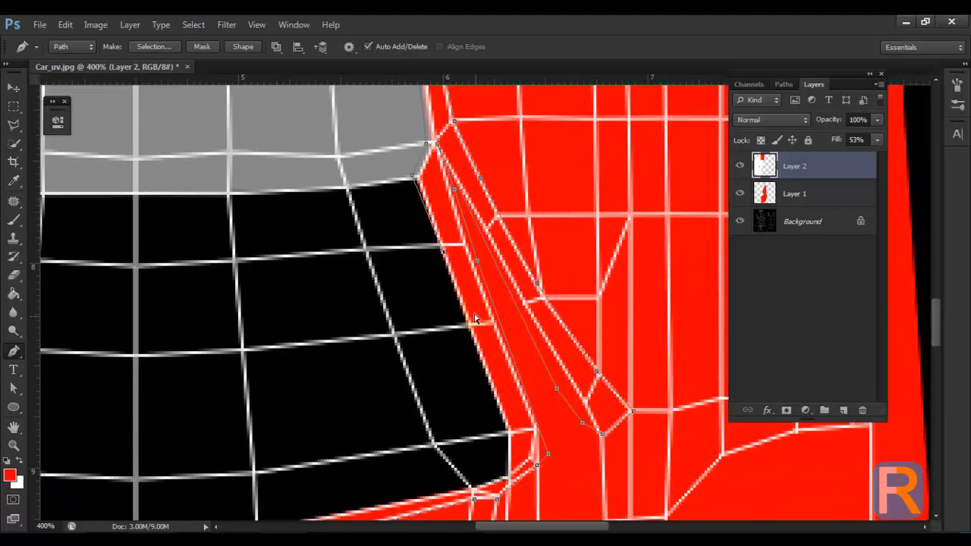
{"action": "left_click", "coordinate": [441, 248]}
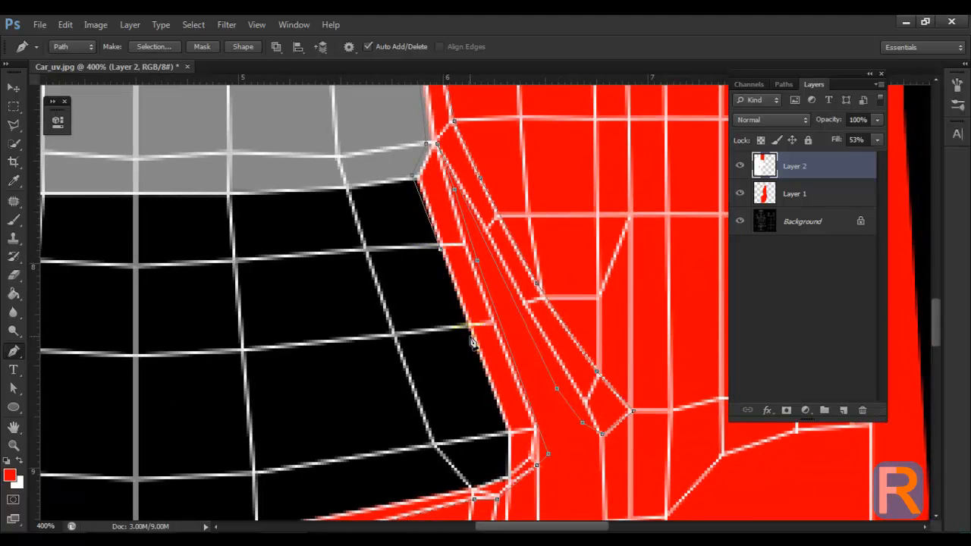
{"action": "left_click", "coordinate": [508, 434]}
Close the path along the window's lower edge at the centre line, convert it to a selection and fill it with white.
{"action": "scroll", "coordinate": [504, 394], "scroll_direction": "down", "scroll_amount": 3}
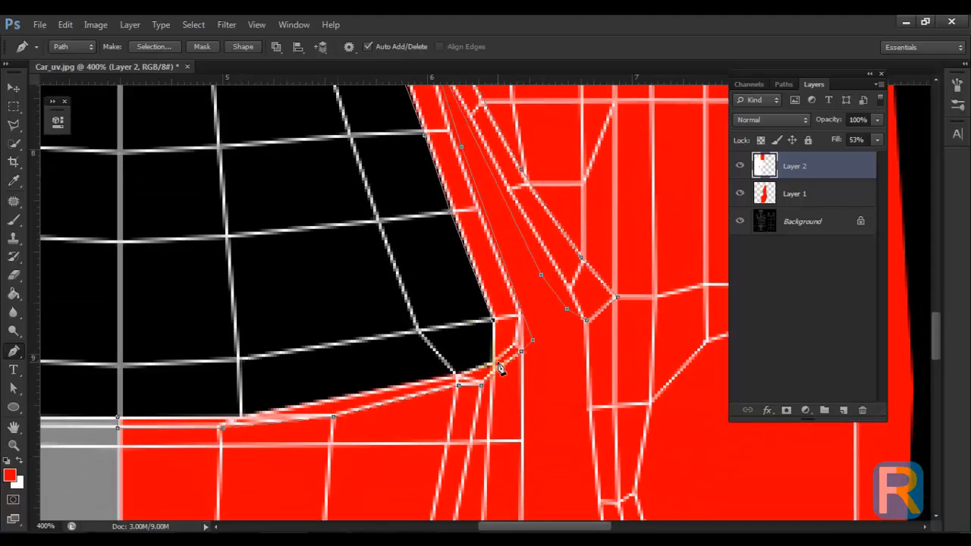
{"action": "left_click", "coordinate": [455, 374]}
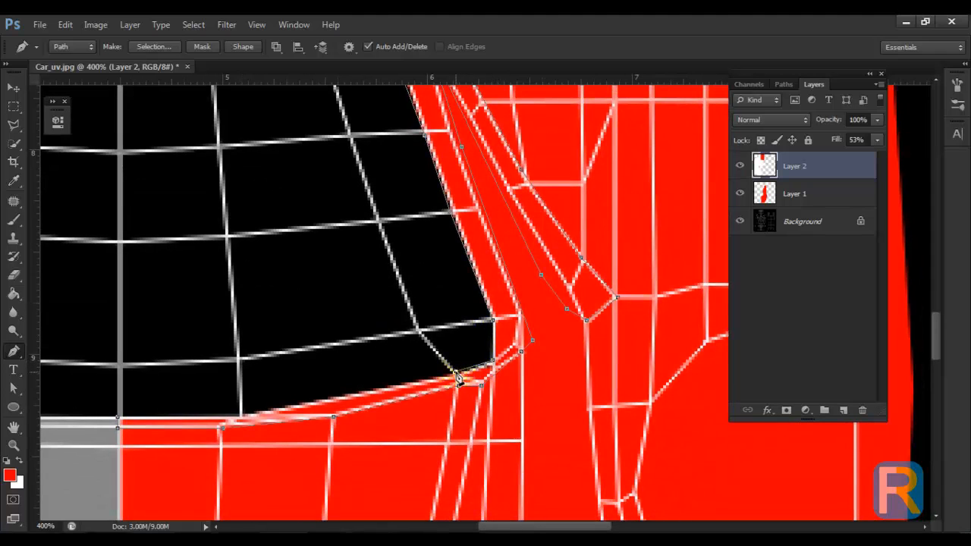
{"action": "left_click", "coordinate": [240, 418]}
{"action": "left_click_drag", "start_coordinate": [240, 418], "coordinate": [414, 419]}
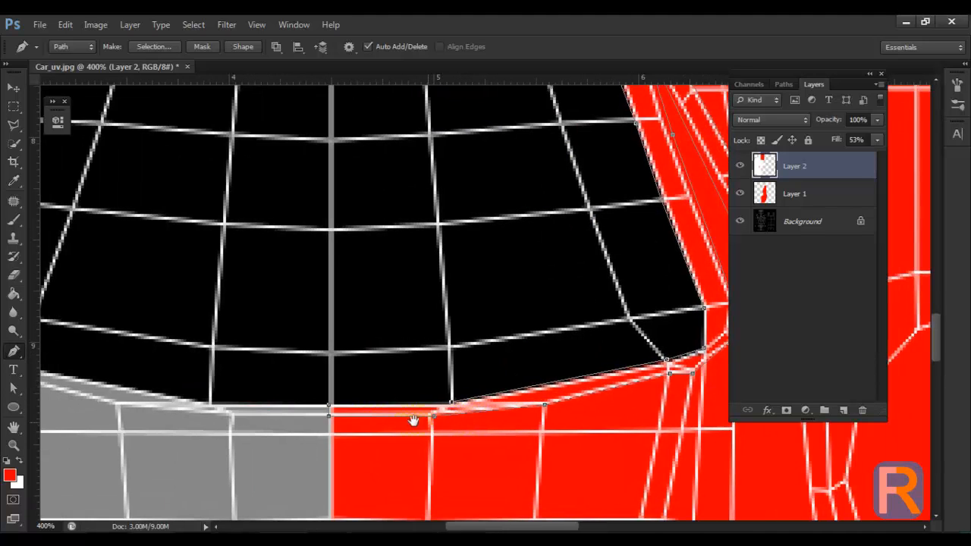
{"action": "left_click", "coordinate": [329, 410]}
{"action": "key", "text": "ctrl+Return"}
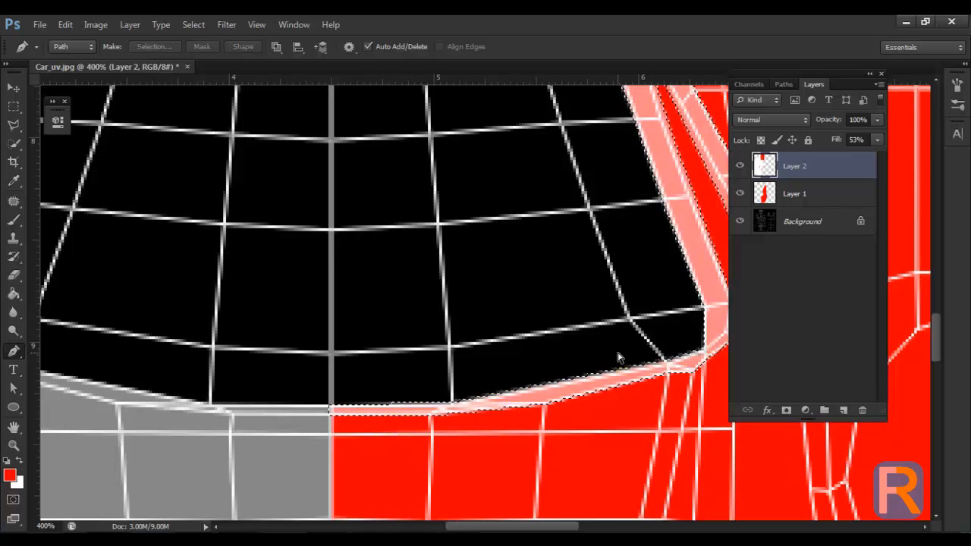
Raise Layer 2's fill to 100%, deselect the area and inspect the white edge up to the upper red panel.
{"action": "left_click_drag", "start_coordinate": [618, 358], "coordinate": [418, 438]}
{"action": "left_click", "coordinate": [878, 140]}
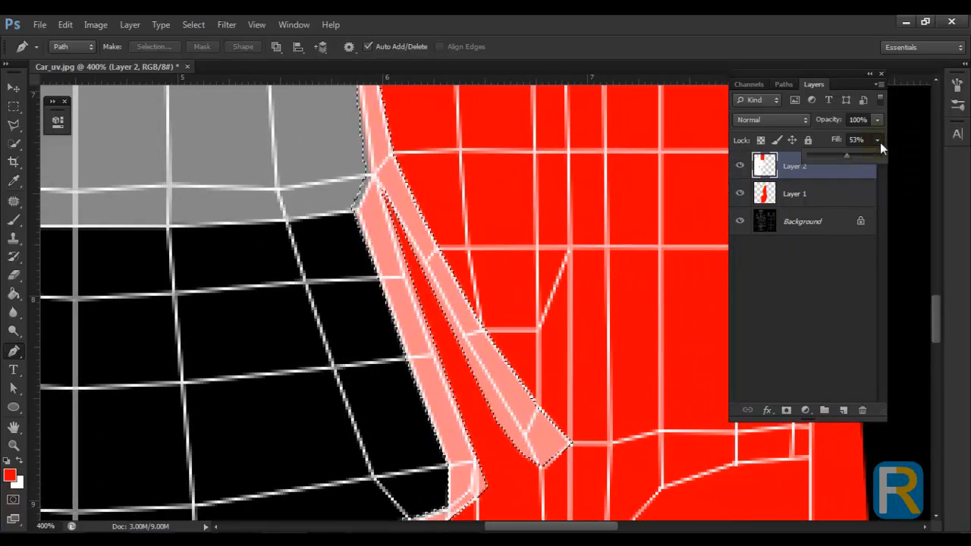
{"action": "left_click_drag", "start_coordinate": [847, 155], "coordinate": [968, 174]}
{"action": "left_click_drag", "start_coordinate": [471, 256], "coordinate": [496, 328]}
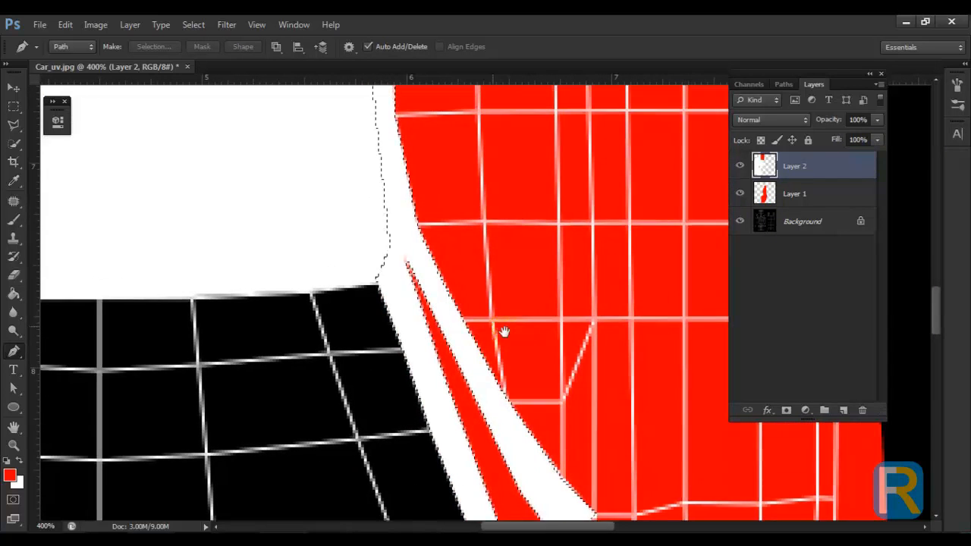
{"action": "key", "text": "ctrl+d"}
{"action": "left_click_drag", "start_coordinate": [467, 278], "coordinate": [533, 425]}
{"action": "left_click_drag", "start_coordinate": [446, 256], "coordinate": [439, 428]}
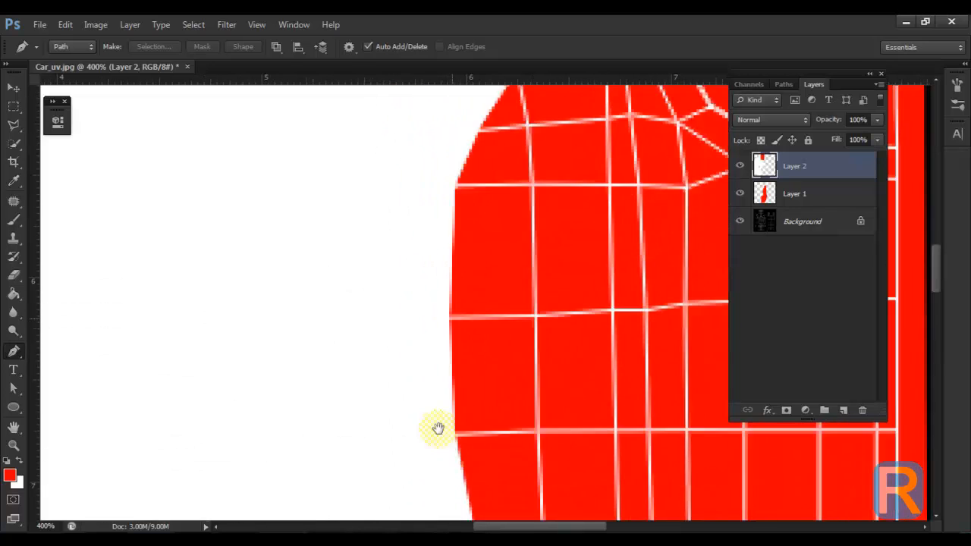
{"action": "left_click_drag", "start_coordinate": [453, 180], "coordinate": [435, 386]}
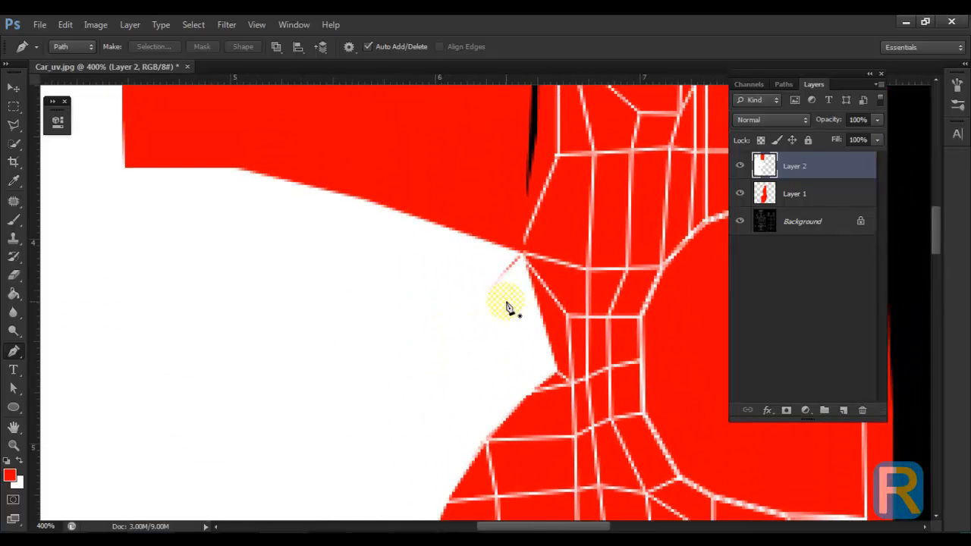
Paint over the thin leftover red line below the upper red panel's corner with a size 8 brush in sampled white.
{"action": "key", "text": "b"}
{"action": "key", "text": "bracketleft"}
{"action": "key", "text": "bracketleft"}
{"action": "key", "text": "bracketleft"}
{"action": "key", "text": "bracketleft"}
{"action": "key", "text": "bracketleft"}
{"action": "key", "text": "bracketleft"}
{"action": "key", "text": "bracketleft"}
{"action": "key", "text": "bracketleft"}
{"action": "key", "text": "bracketleft"}
{"action": "key", "text": "bracketleft"}
{"action": "key", "text": "bracketleft"}
{"action": "key", "text": "bracketleft"}
{"action": "left_click", "coordinate": [475, 302], "text": "alt"}
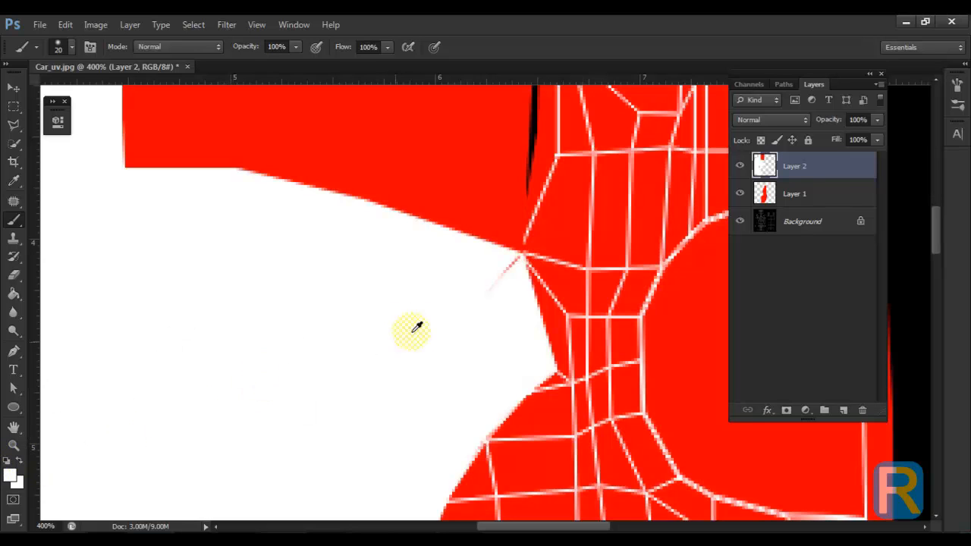
{"action": "key", "text": "bracketleft"}
{"action": "key", "text": "bracketleft"}
{"action": "key", "text": "bracketleft"}
{"action": "left_click_drag", "start_coordinate": [509, 276], "coordinate": [513, 264]}
{"action": "scroll", "coordinate": [515, 261], "scroll_direction": "down", "scroll_amount": 3}
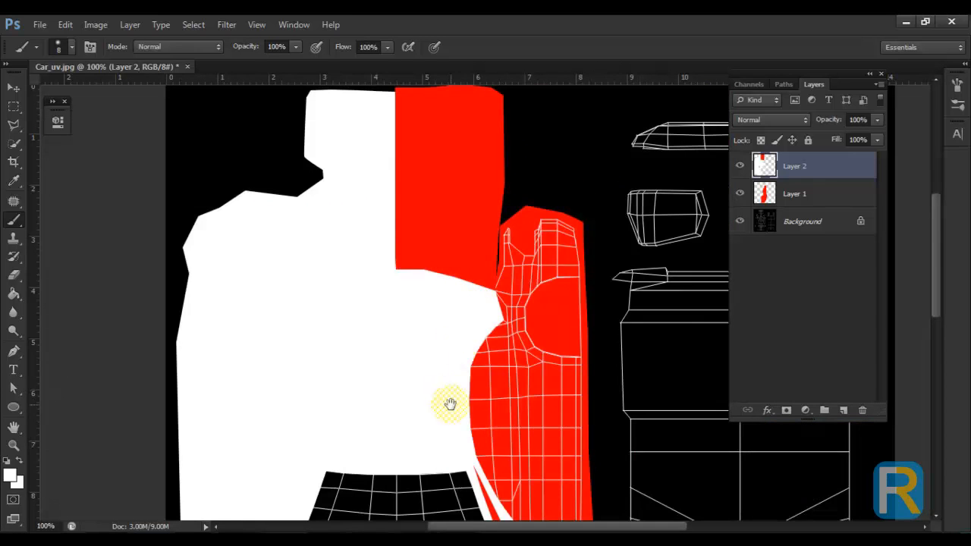
{"action": "left_click_drag", "start_coordinate": [450, 403], "coordinate": [513, 205]}
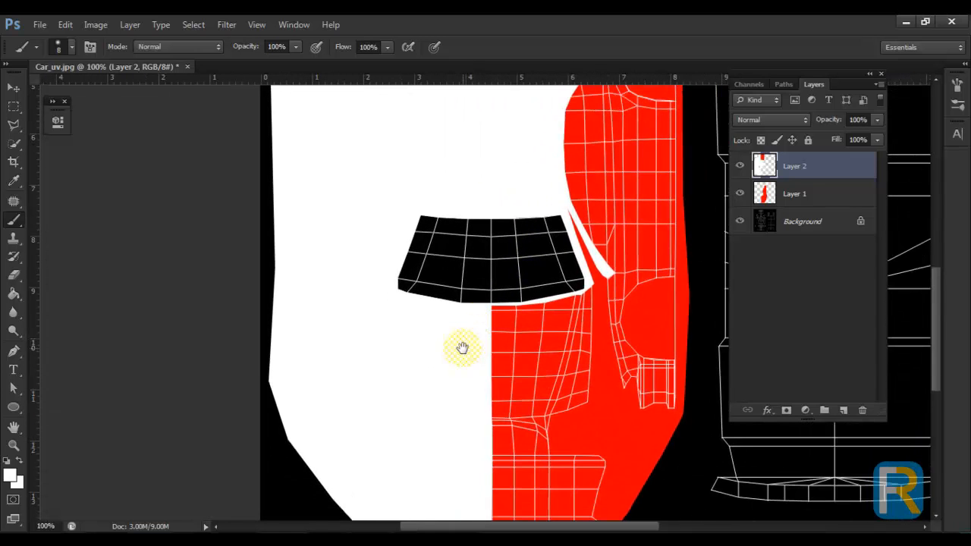
Change Layer 1's blend mode from Screen to Normal so its red fill covers the wireframe.
{"action": "left_click_drag", "start_coordinate": [465, 351], "coordinate": [415, 384]}
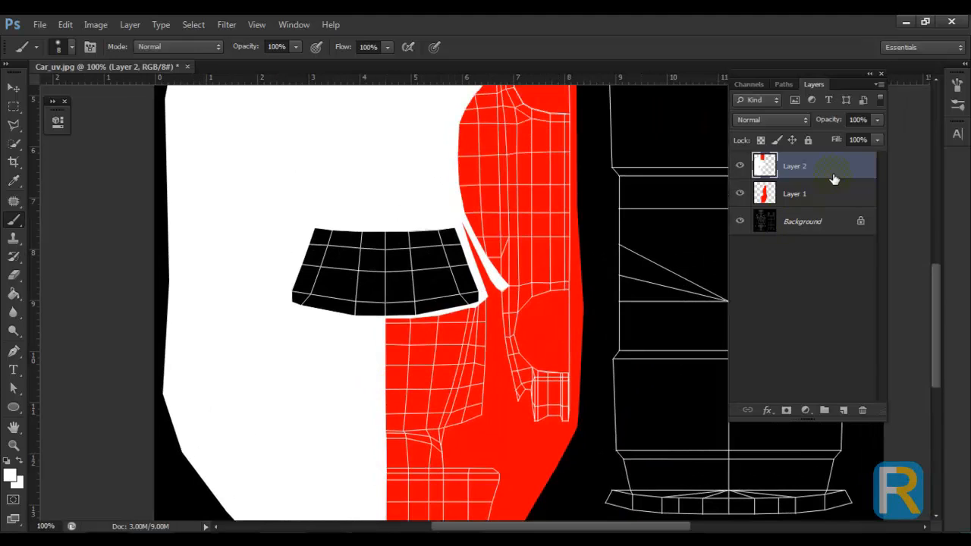
{"action": "left_click", "coordinate": [824, 195]}
{"action": "left_click", "coordinate": [848, 164]}
{"action": "left_click", "coordinate": [797, 198]}
{"action": "left_click", "coordinate": [765, 119]}
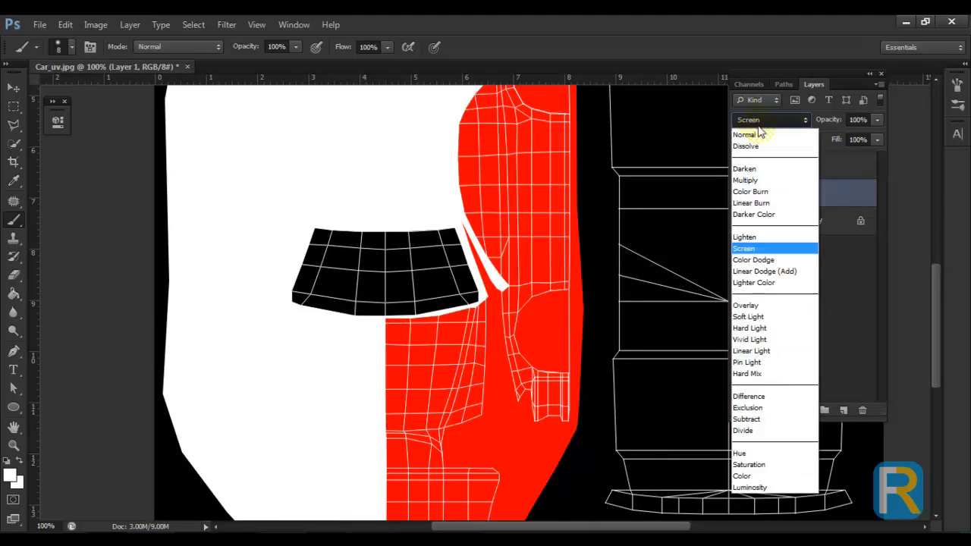
{"action": "left_click", "coordinate": [759, 130]}
{"action": "scroll", "coordinate": [433, 380], "scroll_direction": "up", "scroll_amount": 3}
{"action": "scroll", "coordinate": [568, 156], "scroll_direction": "up", "scroll_amount": 5}
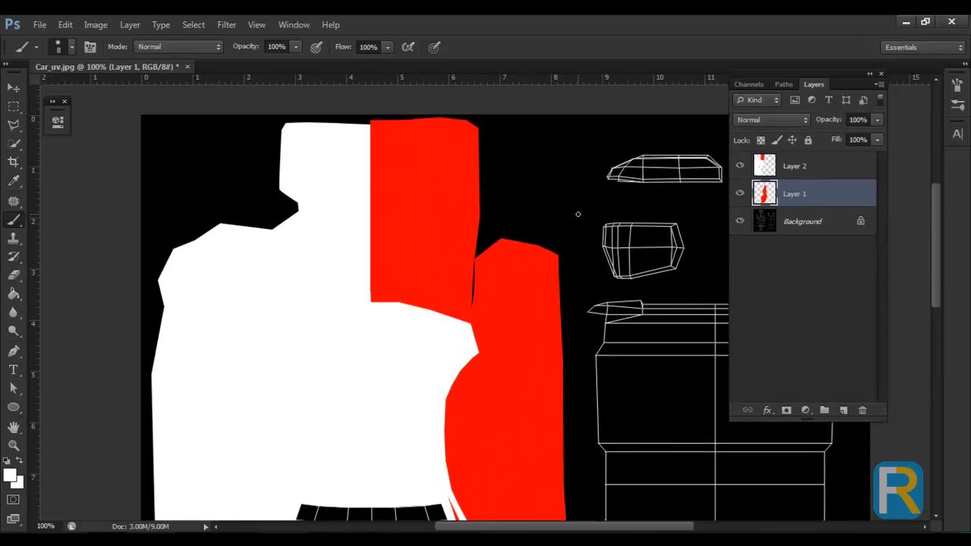
{"action": "key", "text": "ctrl+minus"}
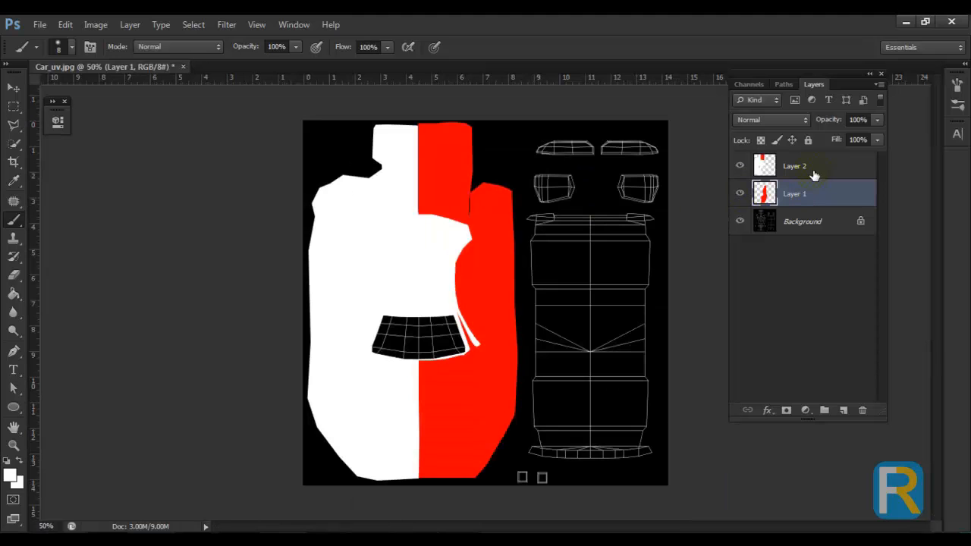
Lower the fill of Layer 1 and Layer 2 together to 41% and inspect the pillar beside the rear window.
{"action": "left_click", "coordinate": [821, 166], "text": "shift"}
{"action": "left_click", "coordinate": [877, 141]}
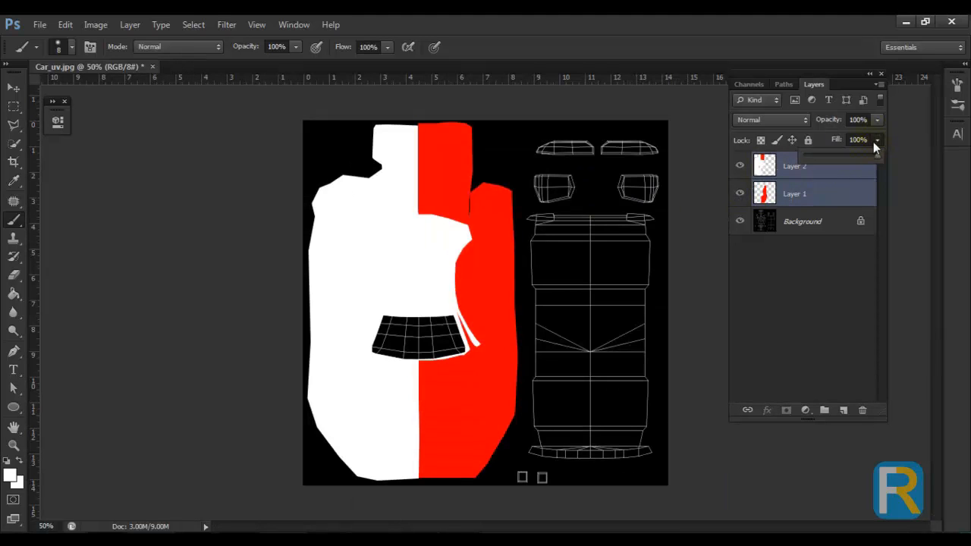
{"action": "left_click_drag", "start_coordinate": [837, 156], "coordinate": [834, 157]}
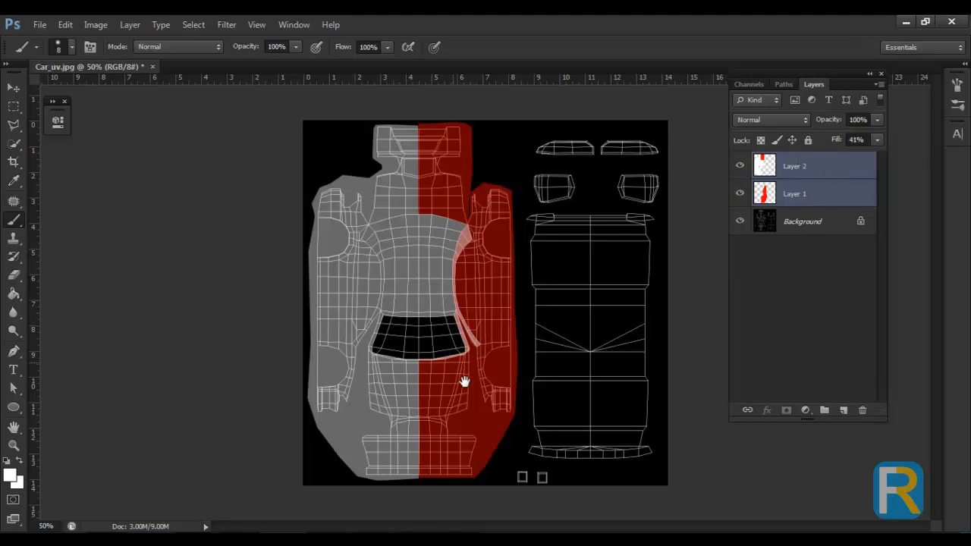
{"action": "key", "text": "ctrl+plus"}
{"action": "key", "text": "ctrl+plus"}
{"action": "key", "text": "ctrl+plus"}
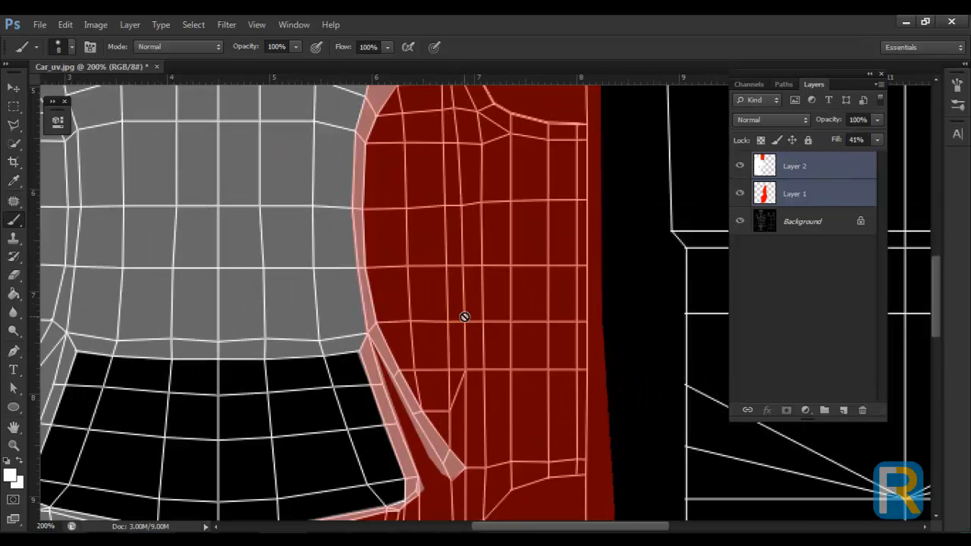
{"action": "left_click_drag", "start_coordinate": [451, 296], "coordinate": [467, 286]}
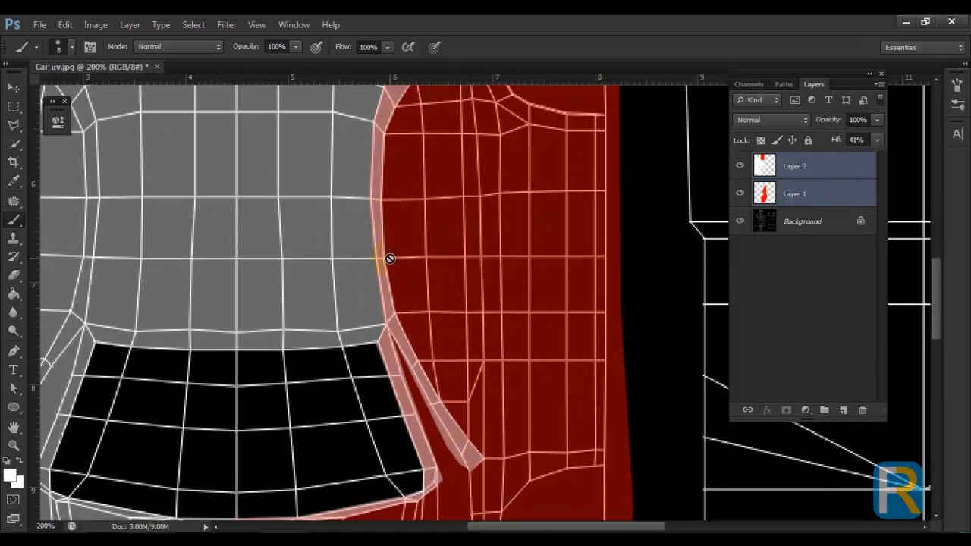
{"action": "key", "text": "p"}
{"action": "left_click", "coordinate": [810, 171]}
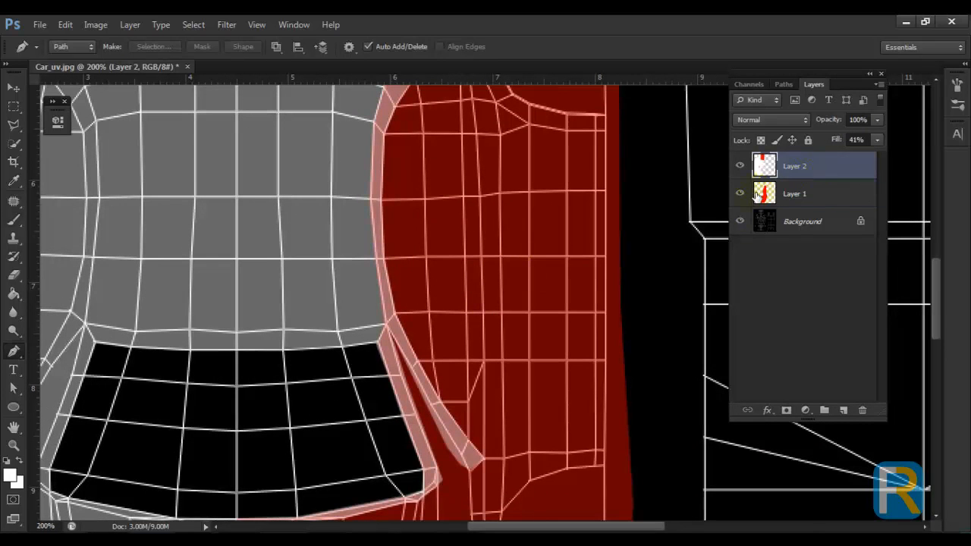
{"action": "left_click", "coordinate": [383, 262]}
{"action": "left_click", "coordinate": [395, 314]}
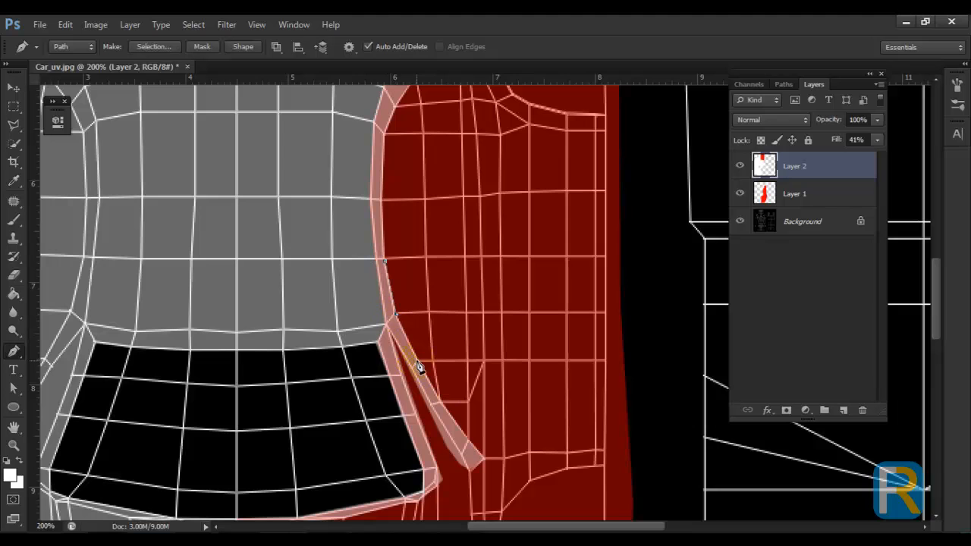
{"action": "left_click_drag", "start_coordinate": [440, 385], "coordinate": [397, 332]}
{"action": "key", "text": "ctrl+plus"}
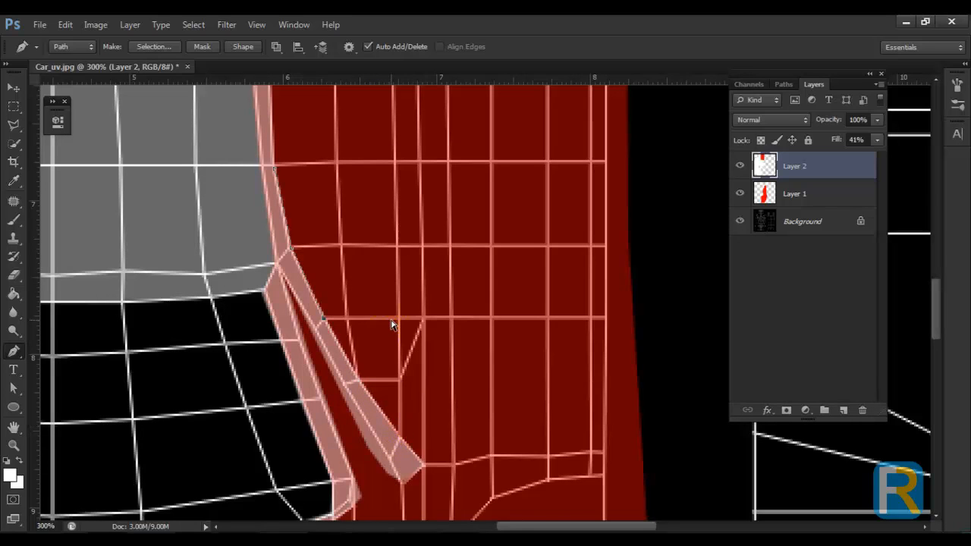
{"action": "key", "text": "ctrl+alt+a"}
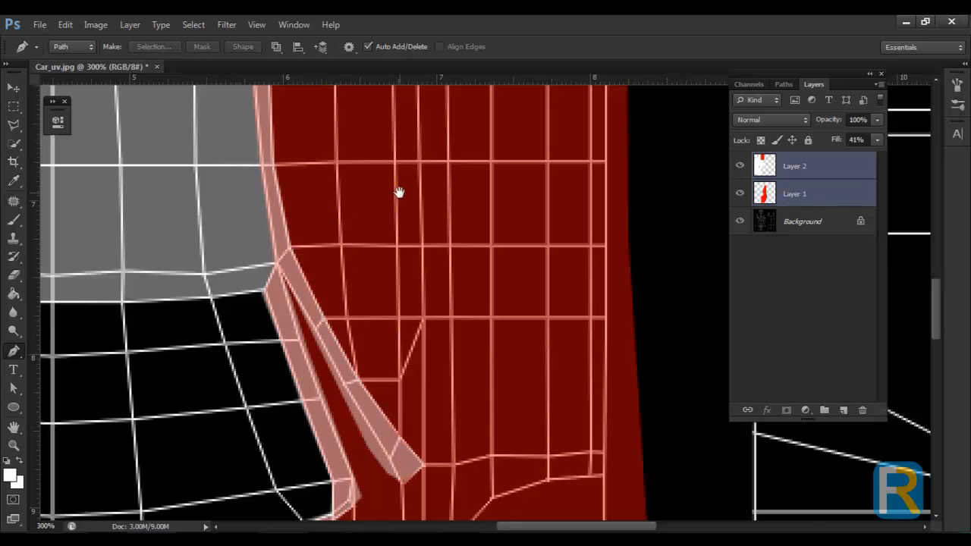
Switch to Maya and select faces of the car's side window in face mode to check where they sit.
{"action": "left_click_drag", "start_coordinate": [399, 192], "coordinate": [441, 385]}
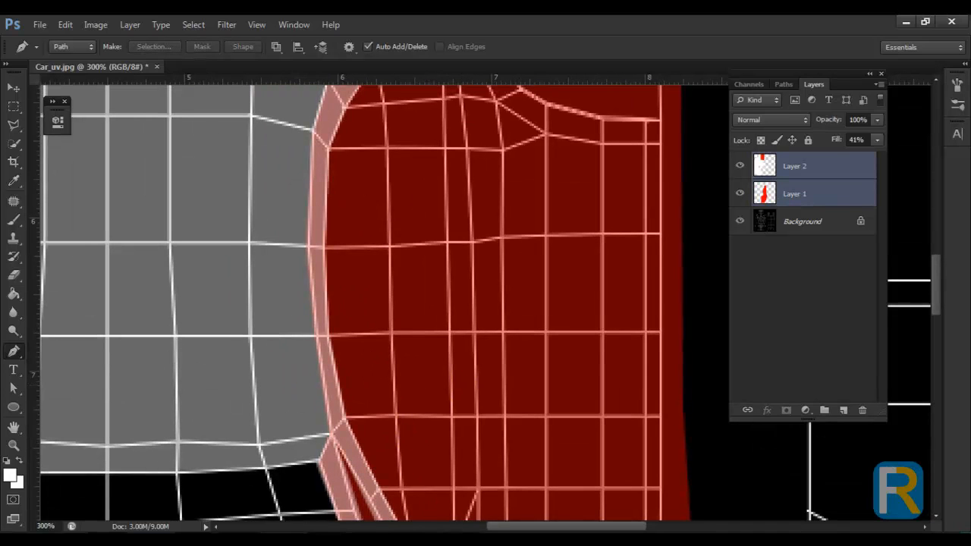
{"action": "left_click", "coordinate": [289, 475]}
{"action": "key", "text": "space"}
{"action": "left_click_drag", "start_coordinate": [545, 269], "coordinate": [463, 285]}
{"action": "right_click", "coordinate": [455, 282]}
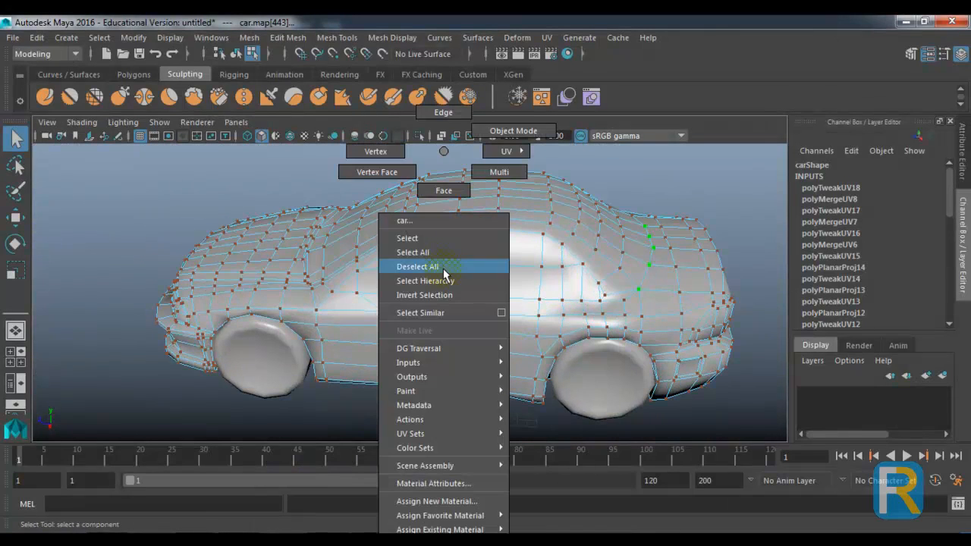
{"action": "left_click", "coordinate": [444, 190]}
{"action": "left_click_drag", "start_coordinate": [444, 190], "coordinate": [472, 271]}
{"action": "left_click", "coordinate": [455, 267]}
{"action": "left_click", "coordinate": [476, 241]}
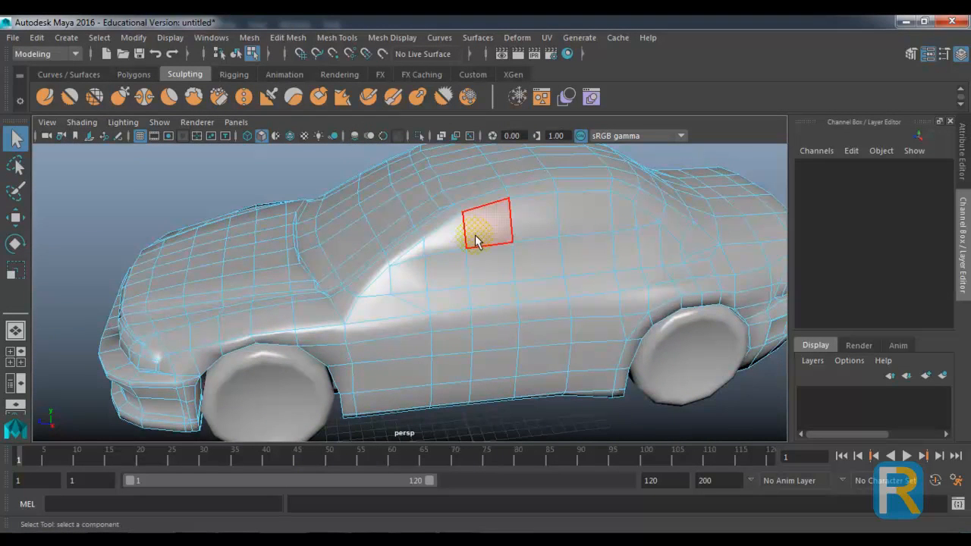
{"action": "left_click", "coordinate": [476, 241]}
{"action": "left_click", "coordinate": [427, 277], "text": "shift"}
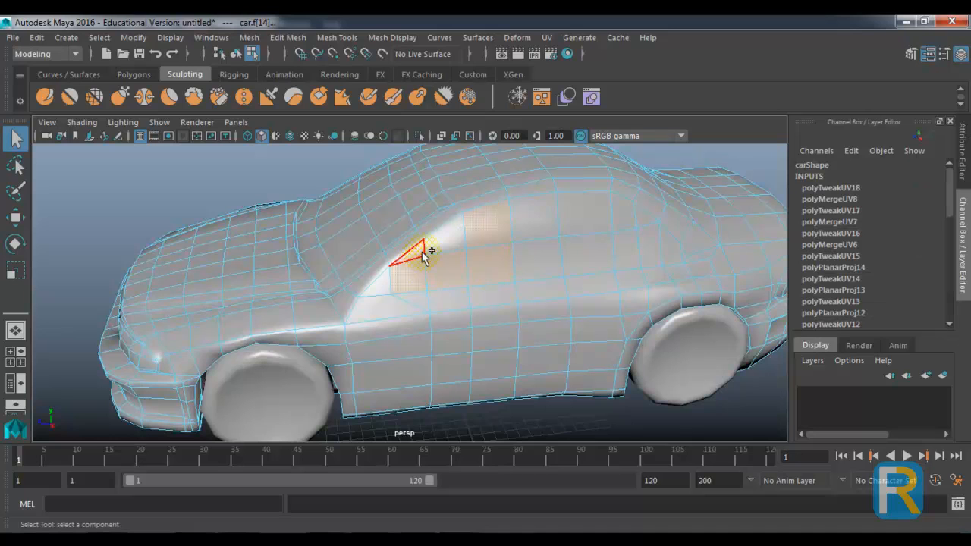
Return the car to object mode and view it from the front corner.
{"action": "right_click", "coordinate": [428, 247]}
{"action": "left_click", "coordinate": [502, 125]}
{"action": "left_click_drag", "start_coordinate": [522, 214], "coordinate": [422, 302]}
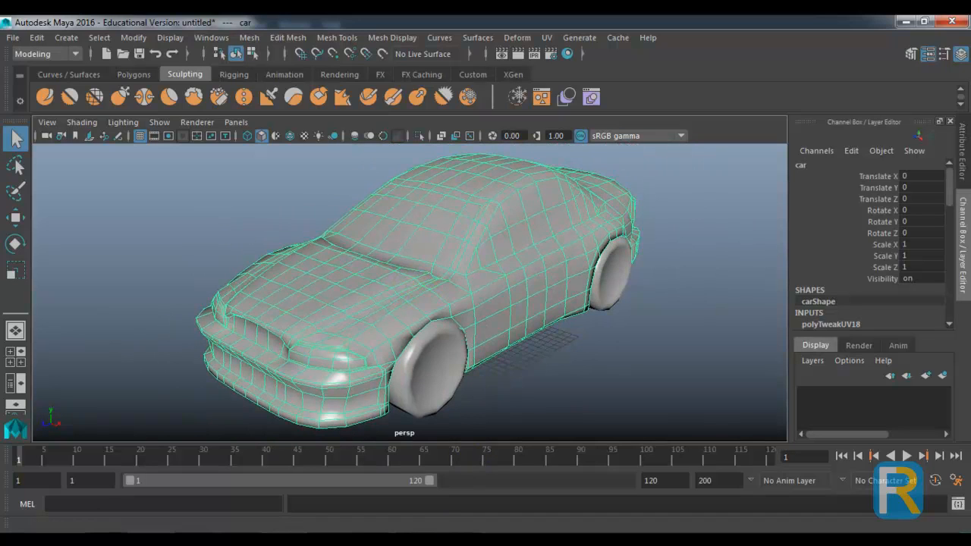
Switch back to Photoshop, restore both layers' fill to 100% and make only Layer 2 active.
{"action": "left_click_drag", "start_coordinate": [513, 380], "coordinate": [396, 450]}
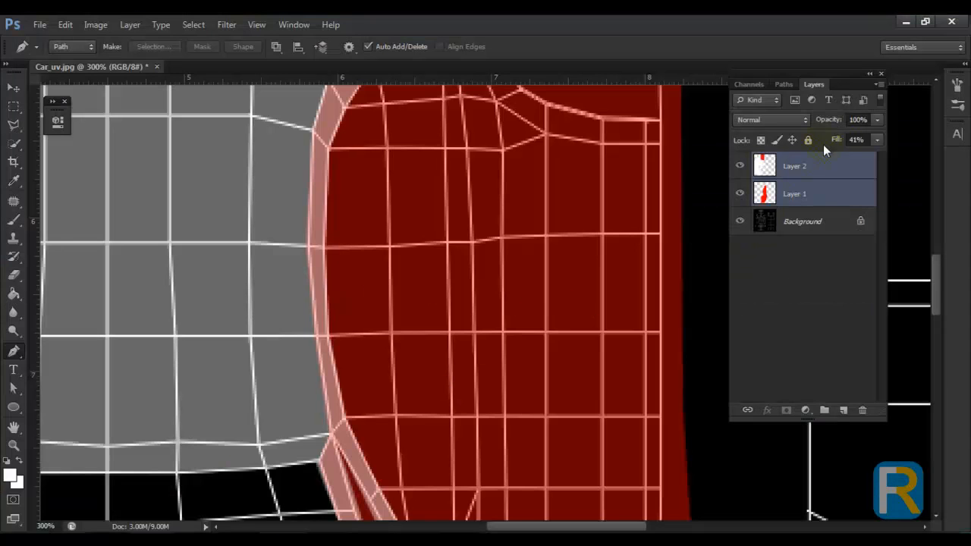
{"action": "left_click_drag", "start_coordinate": [877, 140], "coordinate": [919, 149]}
{"action": "left_click", "coordinate": [836, 171]}
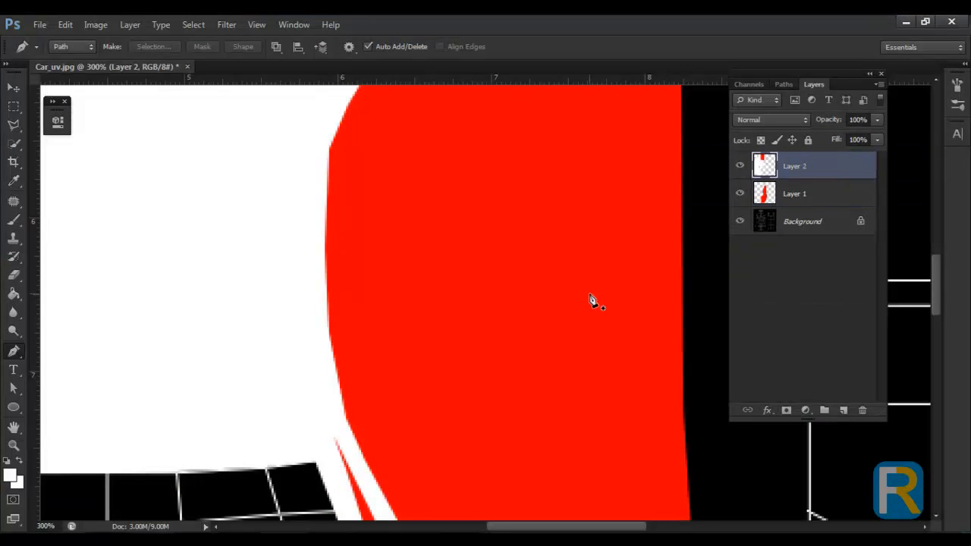
{"action": "scroll", "coordinate": [591, 301], "scroll_direction": "down", "scroll_amount": 4}
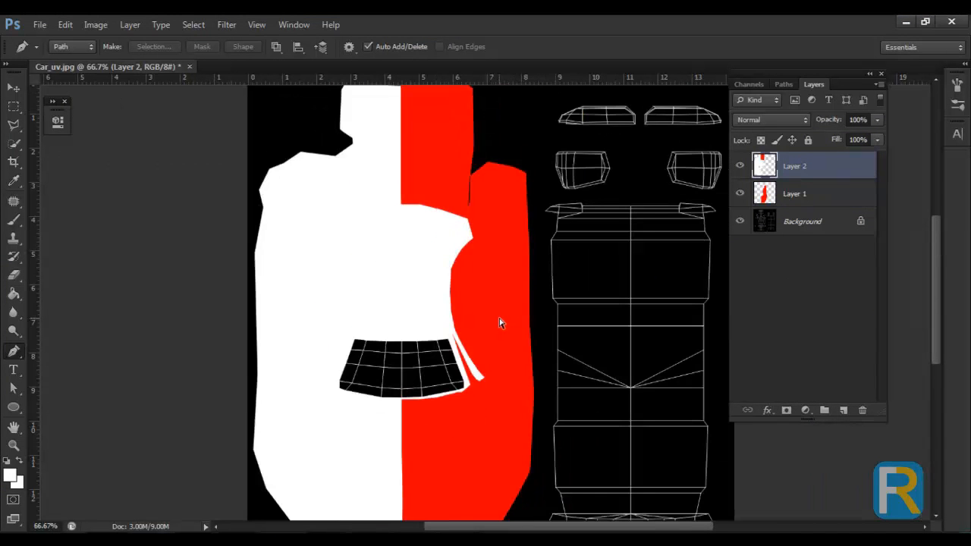
{"action": "left_click_drag", "start_coordinate": [433, 329], "coordinate": [446, 318]}
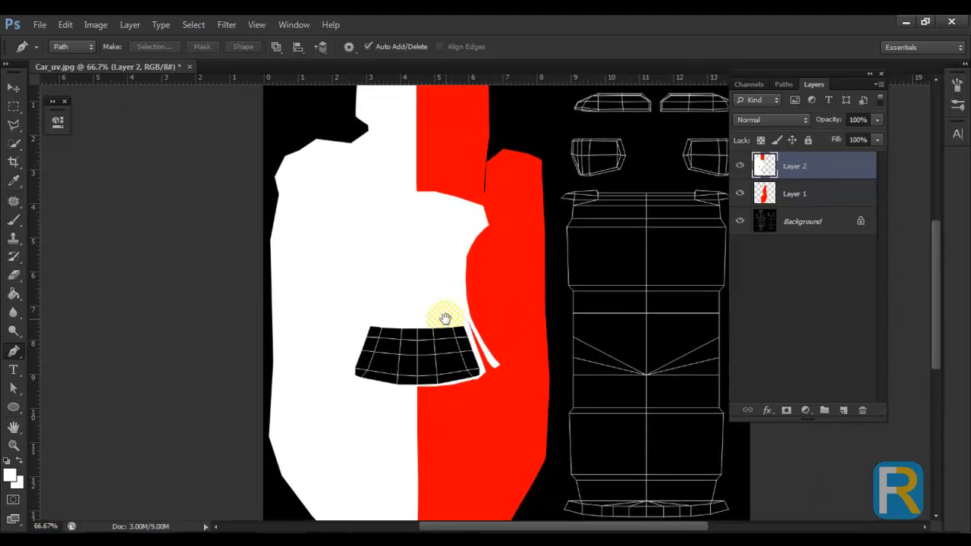
{"action": "left_click_drag", "start_coordinate": [505, 257], "coordinate": [510, 283]}
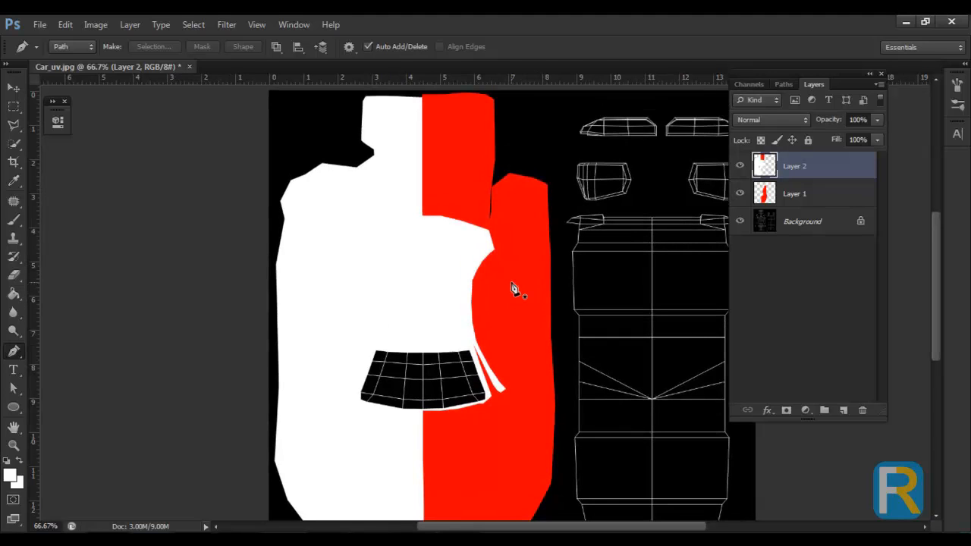
{"action": "left_click_drag", "start_coordinate": [559, 242], "coordinate": [567, 284]}
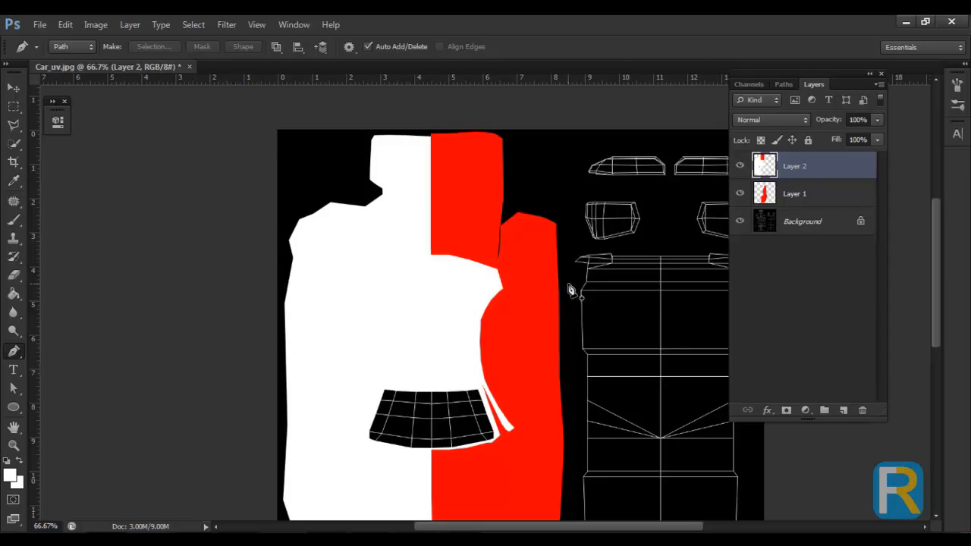
Save the layered texture as a Photoshop PSD file named Car_texture.
{"action": "key", "text": "ctrl+shift+s"}
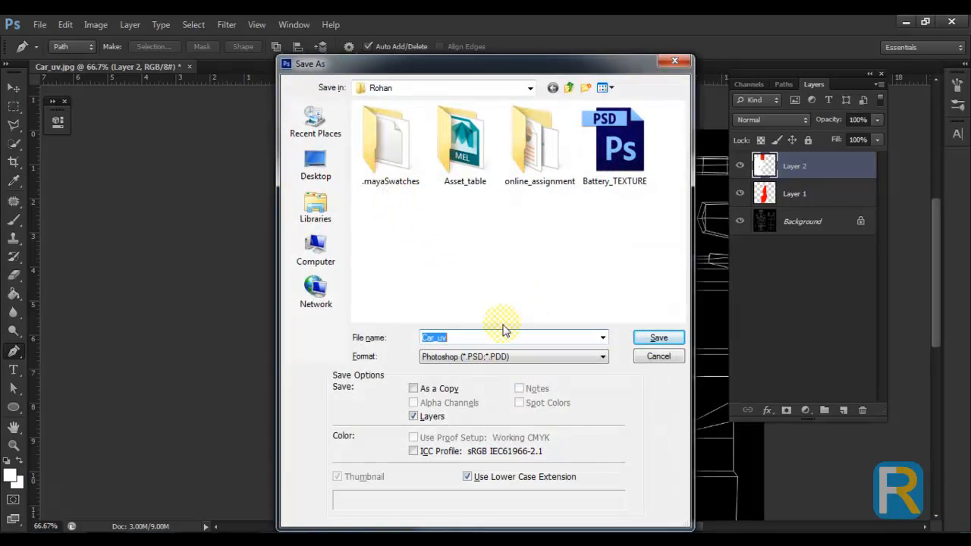
{"action": "key", "text": "End"}
{"action": "key", "text": "BackSpace"}
{"action": "type", "text": "texture"}
{"action": "key", "text": "Return"}
{"action": "key", "text": "Return"}
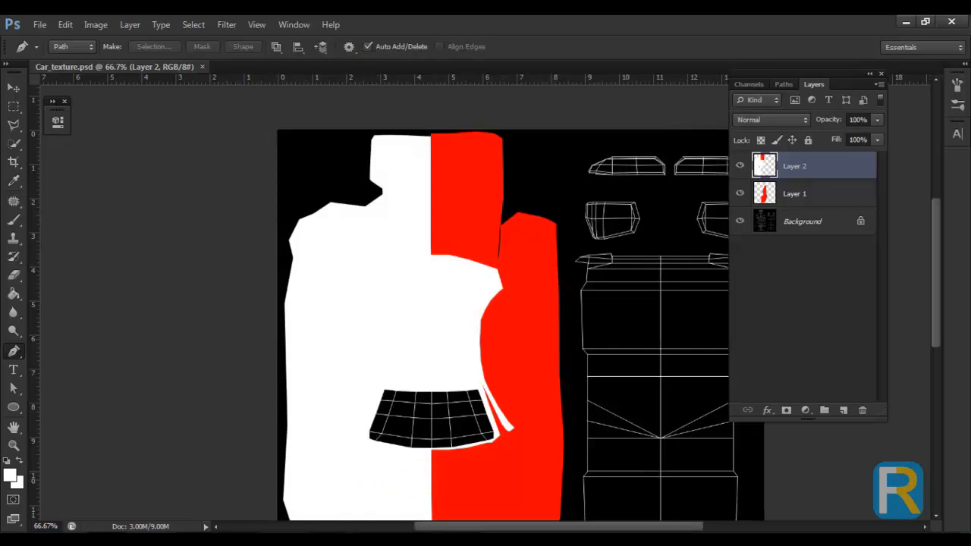
Switch to Maya, open the car's phong3 material attributes and break the connection on its Color.
{"action": "left_click", "coordinate": [328, 477]}
{"action": "right_click", "coordinate": [470, 151]}
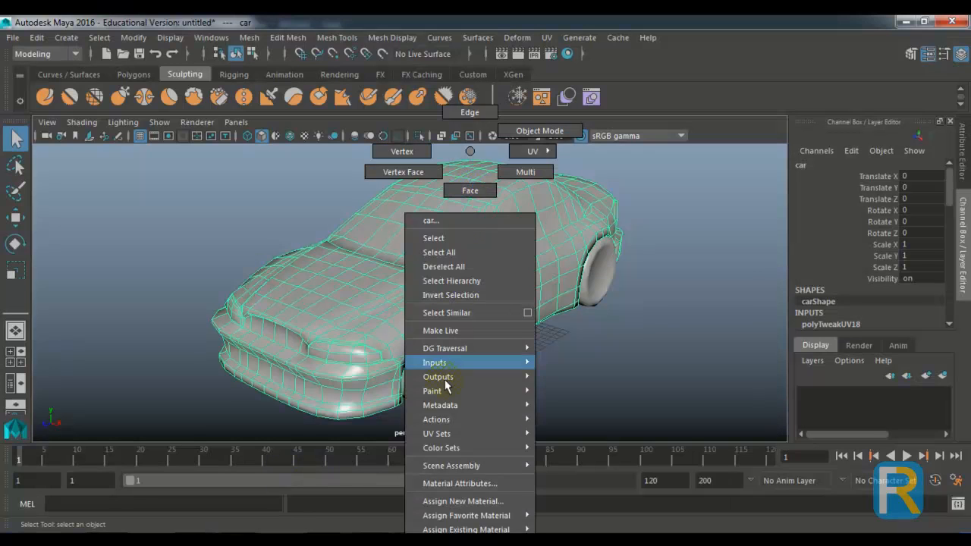
{"action": "left_click", "coordinate": [455, 483]}
{"action": "left_click_drag", "start_coordinate": [574, 321], "coordinate": [531, 281]}
{"action": "right_click", "coordinate": [490, 151]}
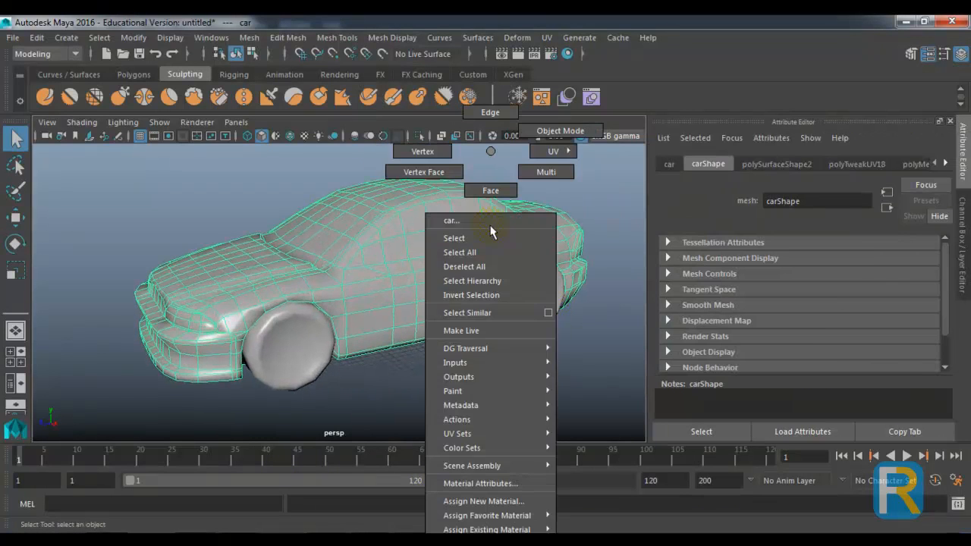
{"action": "left_click", "coordinate": [448, 483]}
{"action": "right_click", "coordinate": [754, 328]}
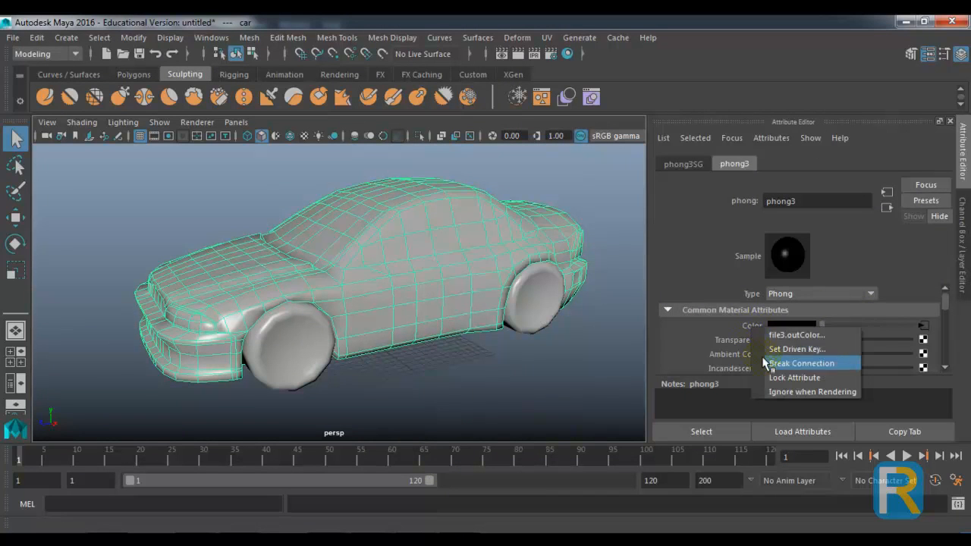
{"action": "left_click", "coordinate": [800, 363]}
Try to map a File texture to phong3's Color, and reopen the car's material attributes.
{"action": "left_click", "coordinate": [922, 332]}
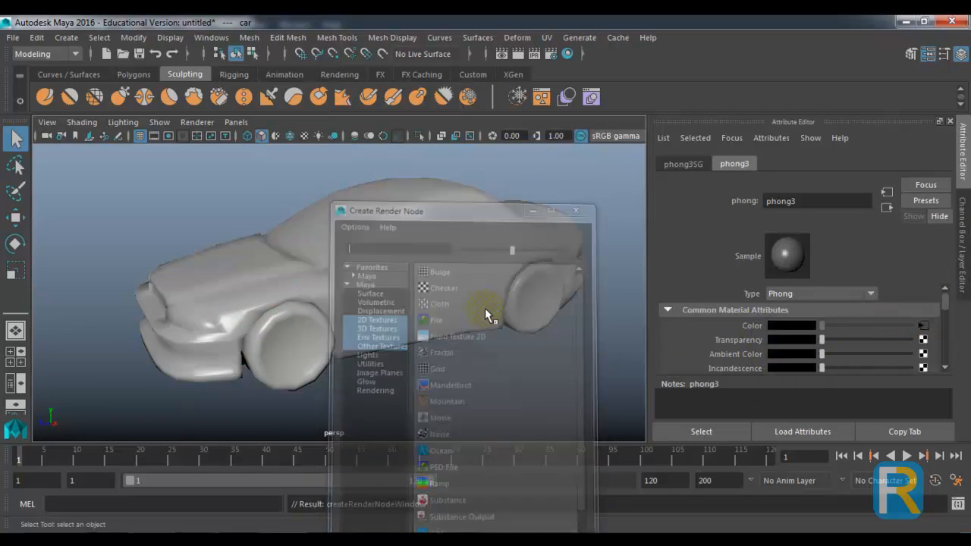
{"action": "left_click", "coordinate": [484, 313]}
{"action": "left_click", "coordinate": [461, 292]}
{"action": "right_click", "coordinate": [453, 263]}
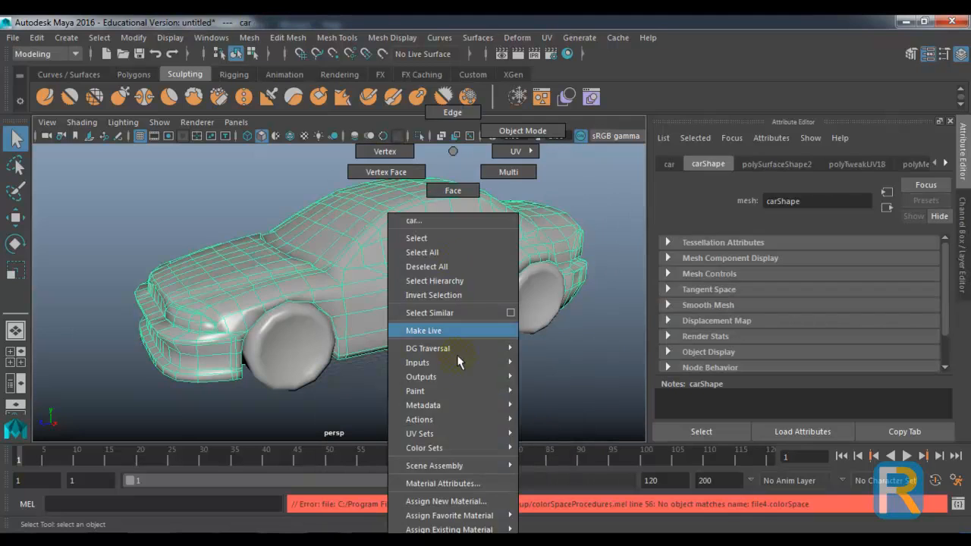
{"action": "left_click", "coordinate": [670, 415]}
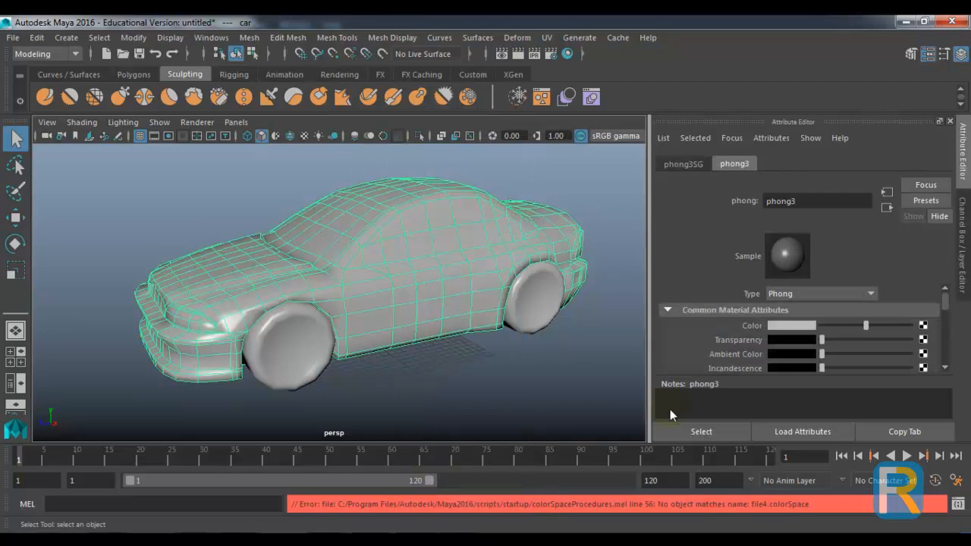
Map a File texture to phong3's Color and load Car_texture.psd from the backup folder on drive E as its image.
{"action": "left_click", "coordinate": [922, 326]}
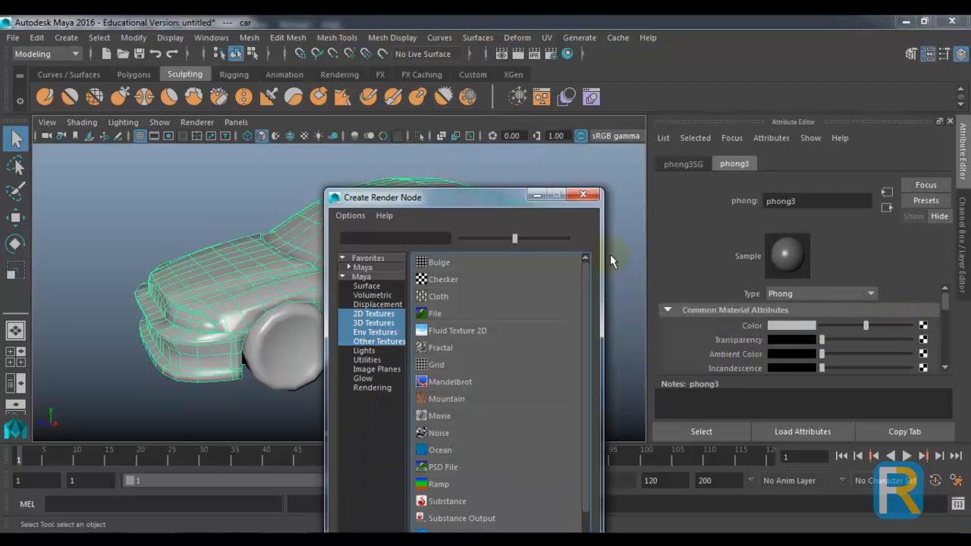
{"action": "left_click", "coordinate": [478, 314]}
{"action": "left_click", "coordinate": [927, 359]}
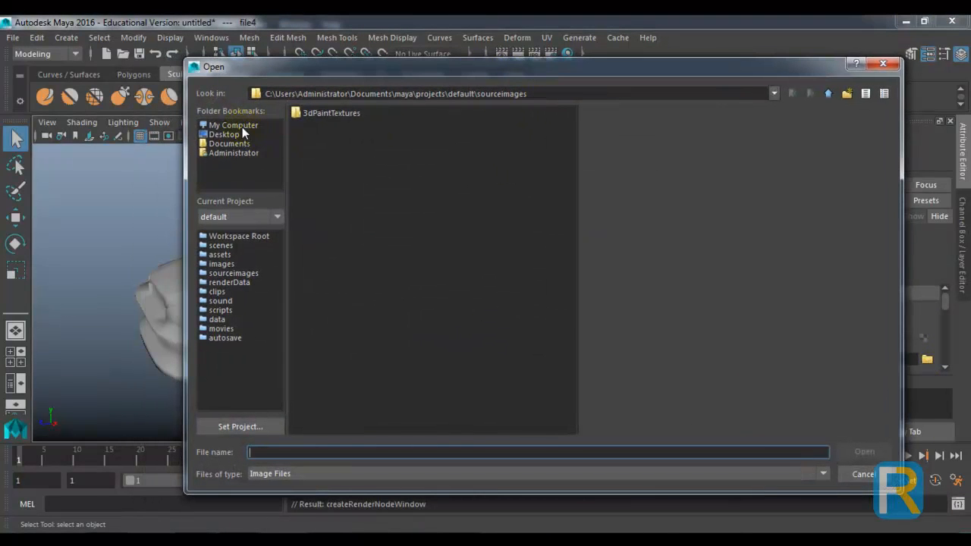
{"action": "left_click", "coordinate": [242, 127]}
{"action": "double_click", "coordinate": [305, 135]}
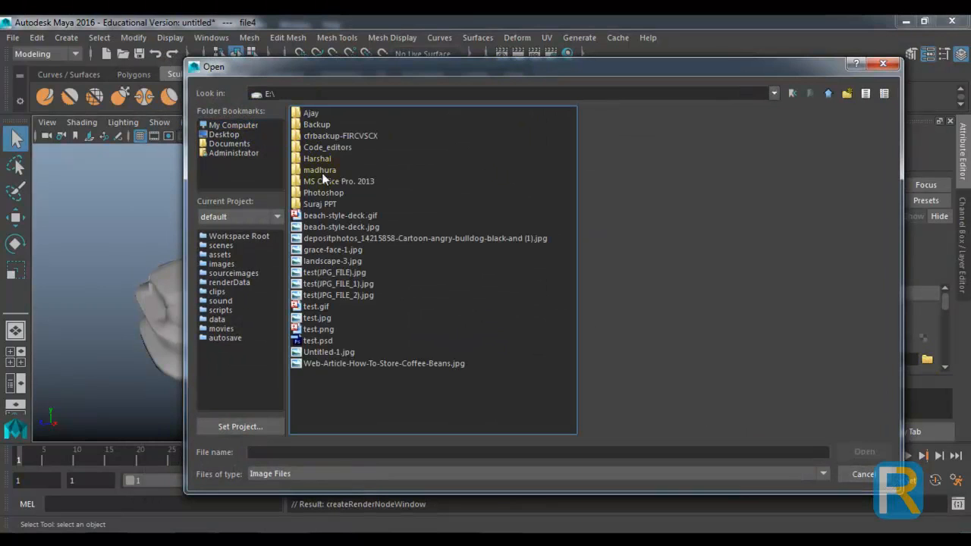
{"action": "double_click", "coordinate": [310, 126]}
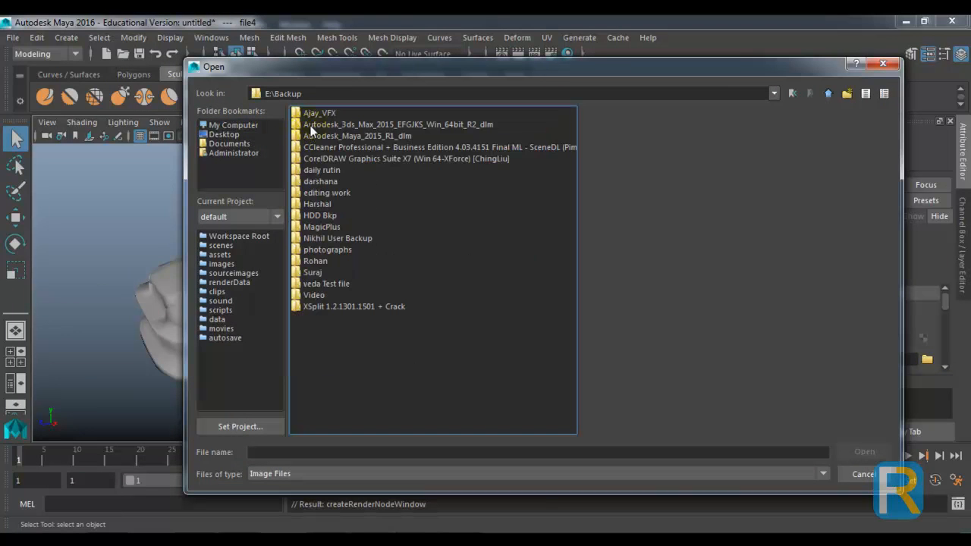
{"action": "double_click", "coordinate": [315, 261]}
{"action": "double_click", "coordinate": [318, 193]}
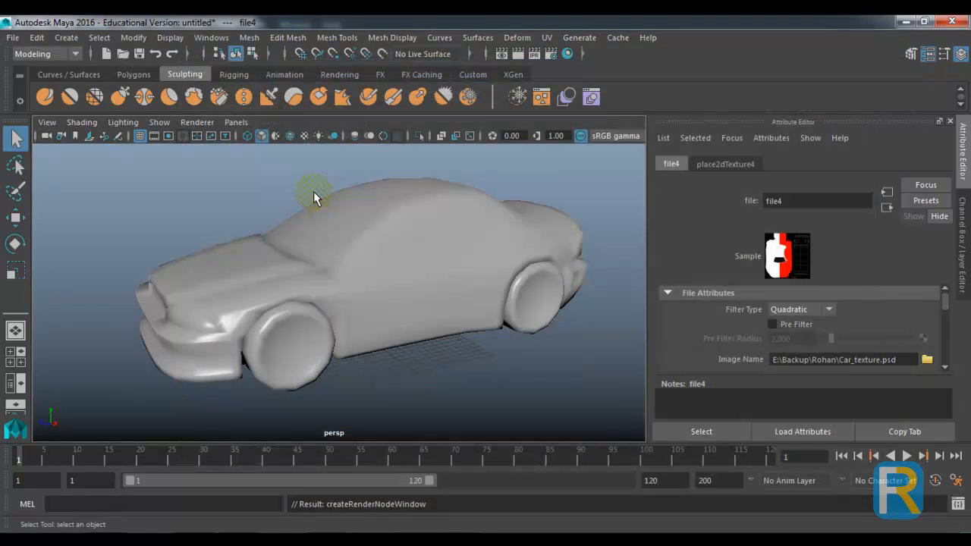
Turn on textured display in the viewport and inspect the painted car from the front and rear.
{"action": "key", "text": "5"}
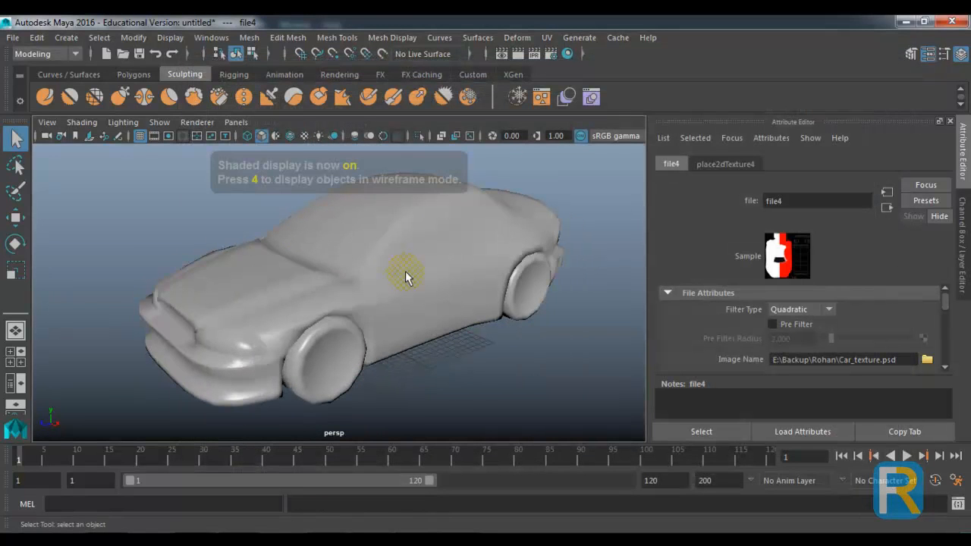
{"action": "key", "text": "6"}
{"action": "left_click_drag", "start_coordinate": [440, 314], "coordinate": [282, 322]}
{"action": "left_click_drag", "start_coordinate": [379, 307], "coordinate": [442, 377]}
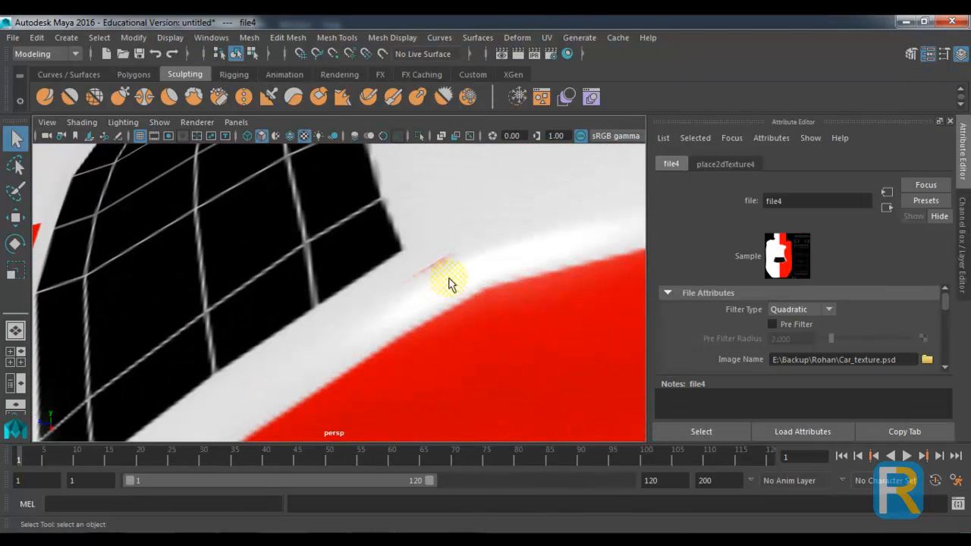
{"action": "left_click_drag", "start_coordinate": [442, 272], "coordinate": [305, 257]}
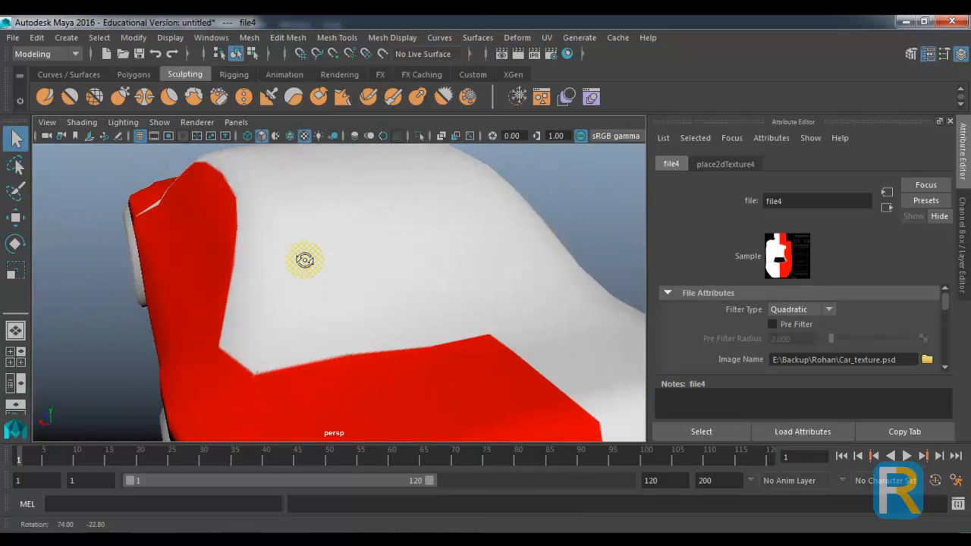
Select the car mesh and examine how the white corner beside the windshield's base lines up with the mesh edges.
{"action": "left_click", "coordinate": [304, 264]}
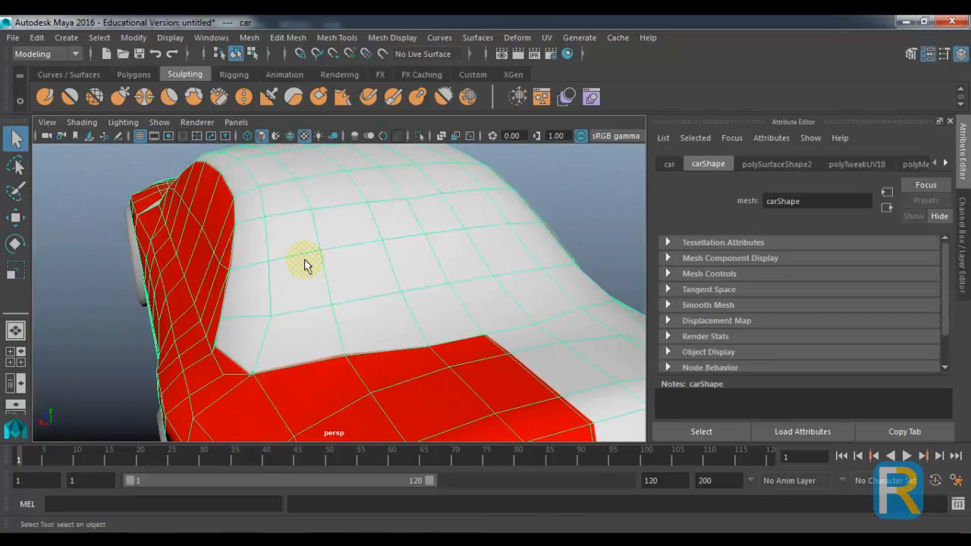
{"action": "left_click_drag", "start_coordinate": [347, 364], "coordinate": [370, 353]}
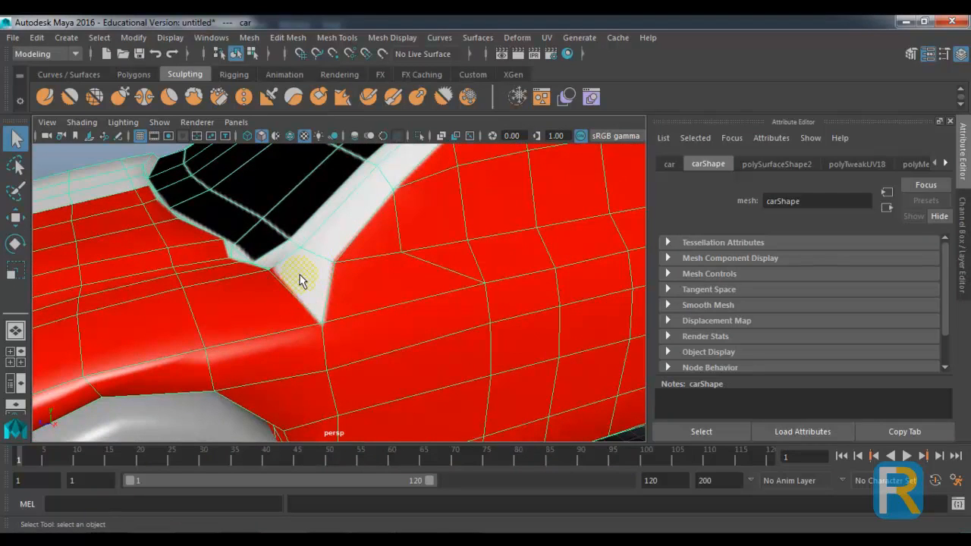
{"action": "left_click_drag", "start_coordinate": [329, 282], "coordinate": [381, 317]}
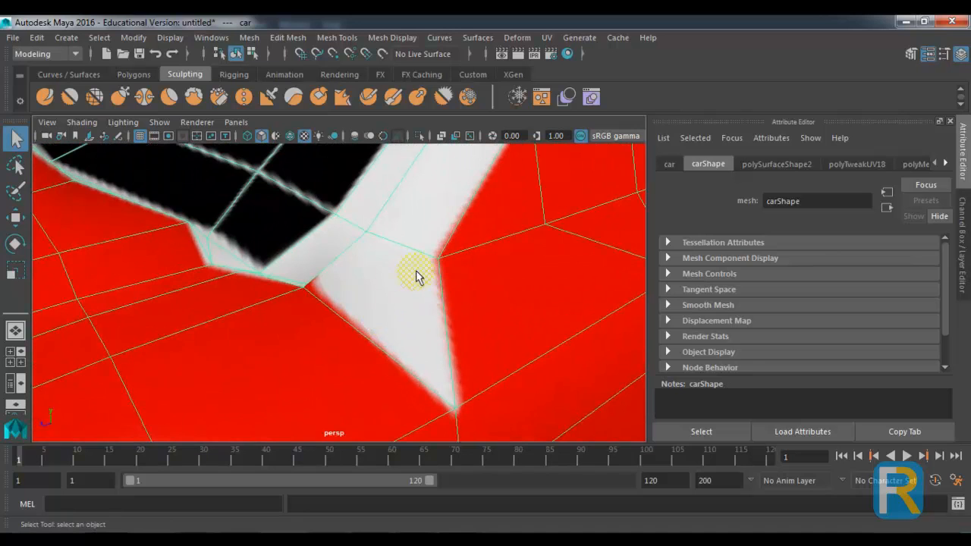
{"action": "left_click_drag", "start_coordinate": [404, 276], "coordinate": [335, 326]}
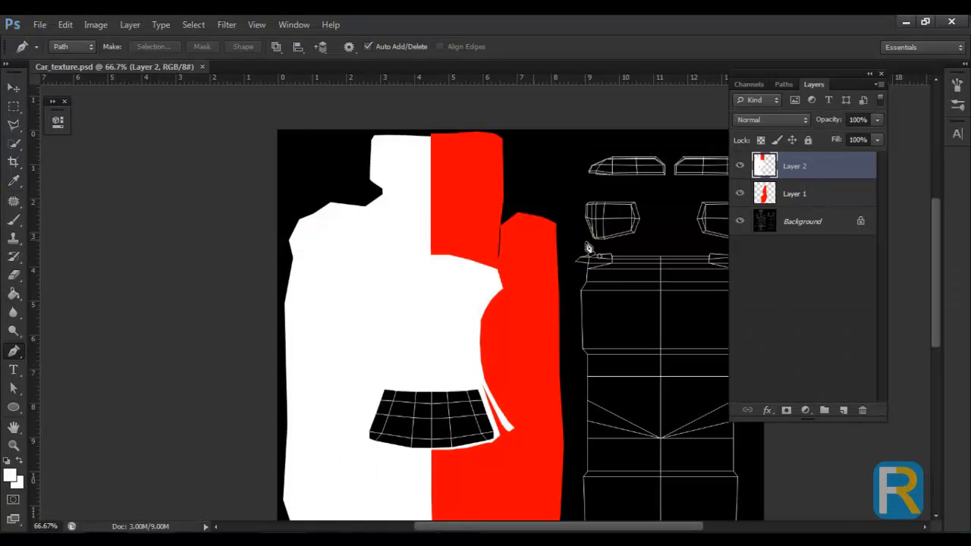
Switch to Photoshop, merge Layer 1 and Layer 2, and lower the merged layer's fill to 70%.
{"action": "left_click", "coordinate": [821, 188], "text": "shift"}
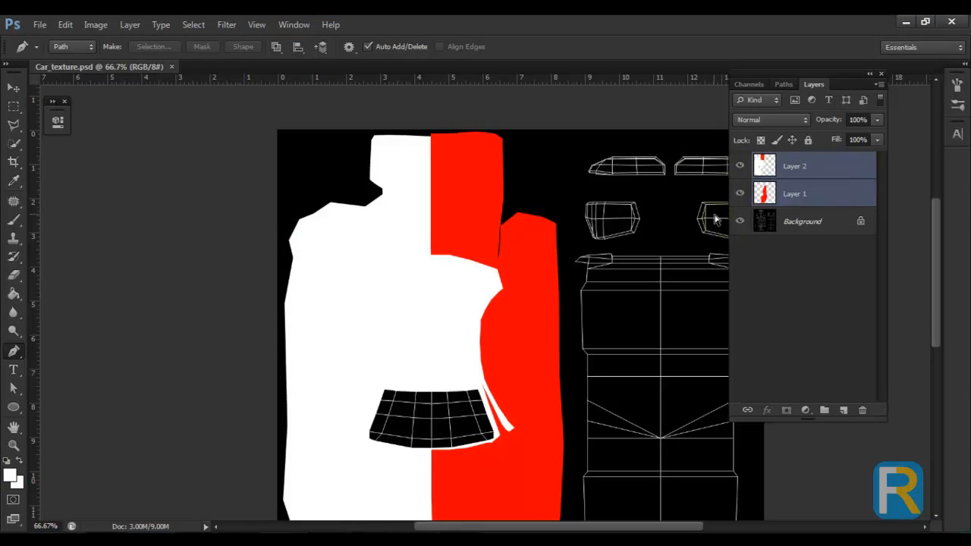
{"action": "key", "text": "ctrl+e"}
{"action": "left_click", "coordinate": [878, 142]}
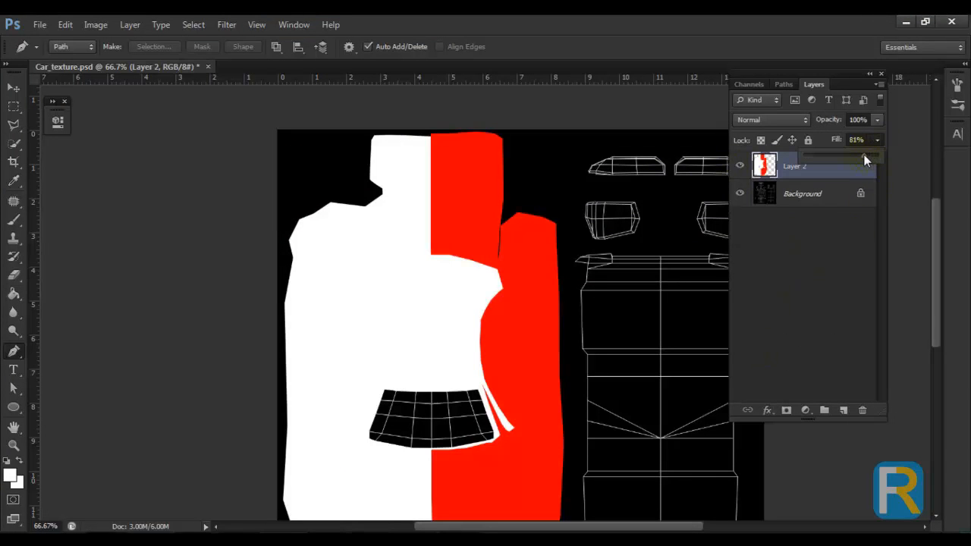
{"action": "left_click_drag", "start_coordinate": [878, 156], "coordinate": [856, 156]}
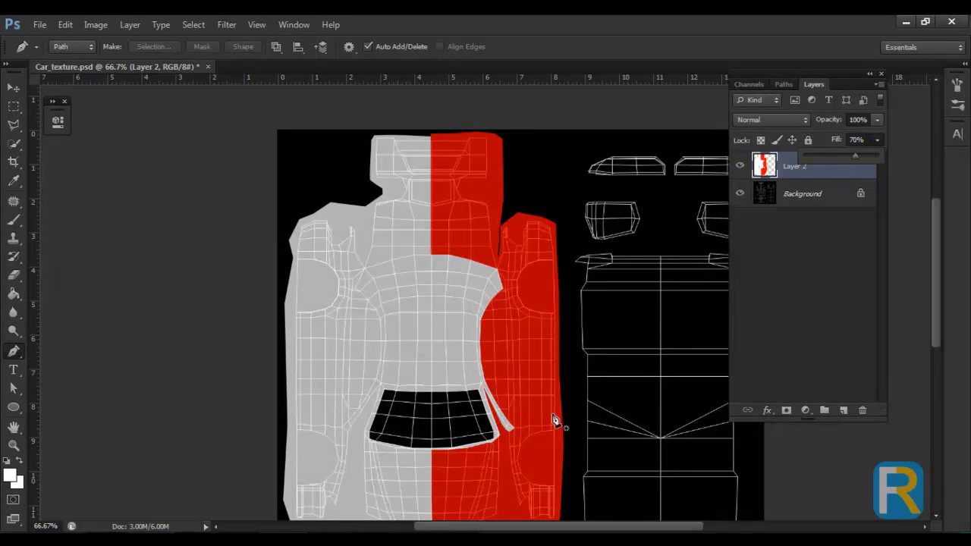
Outline the outer tip of the white strip beside the windshield with a Pen path and convert it to a selection.
{"action": "scroll", "coordinate": [553, 421], "scroll_direction": "up", "scroll_amount": 2}
{"action": "left_click_drag", "start_coordinate": [551, 451], "coordinate": [559, 268]}
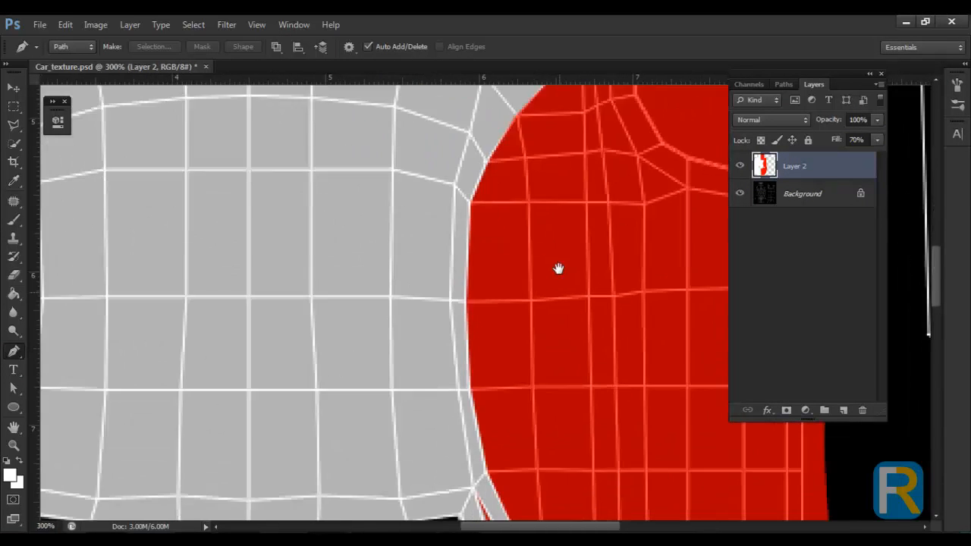
{"action": "left_click_drag", "start_coordinate": [553, 392], "coordinate": [520, 273]}
{"action": "left_click_drag", "start_coordinate": [522, 364], "coordinate": [524, 311]}
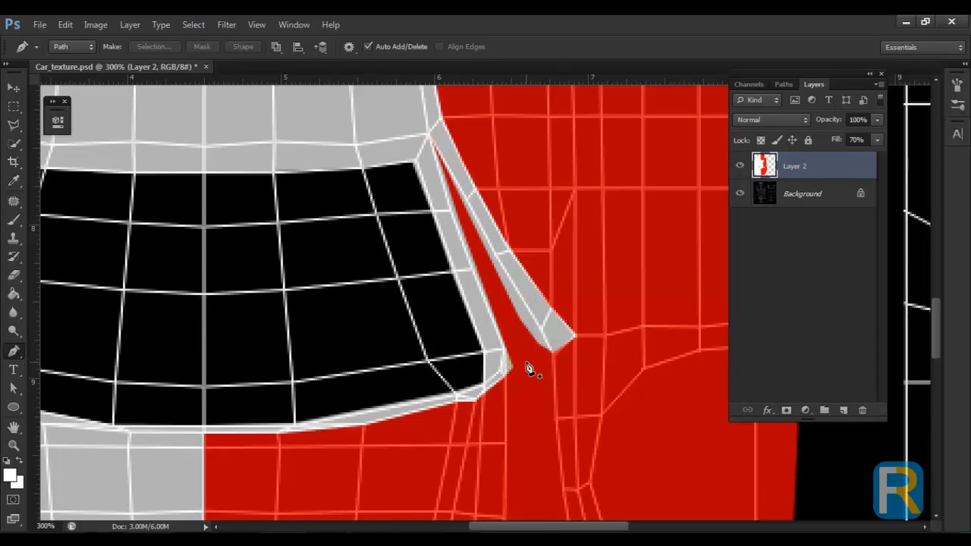
{"action": "key", "text": "ctrl+plus"}
{"action": "key", "text": "ctrl+plus"}
{"action": "left_click", "coordinate": [594, 375]}
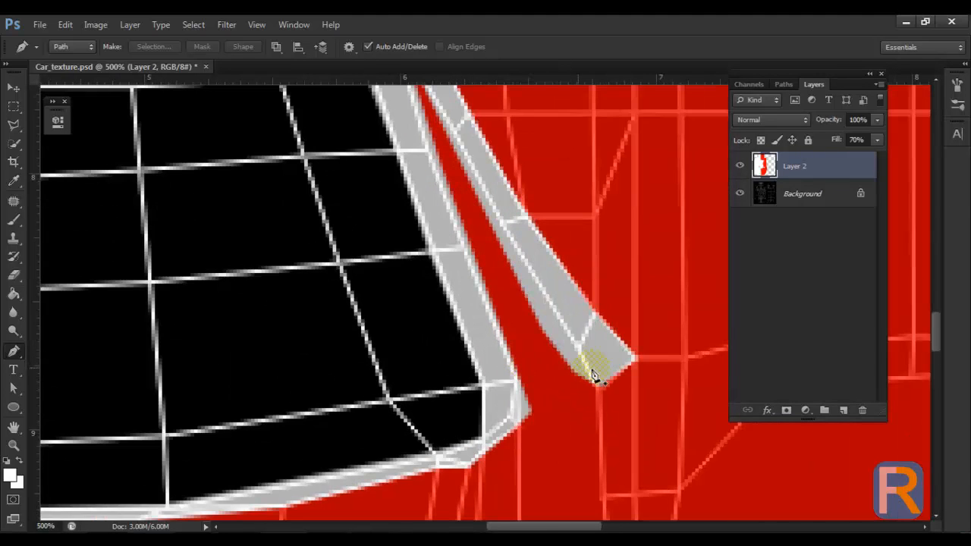
{"action": "left_click", "coordinate": [596, 311]}
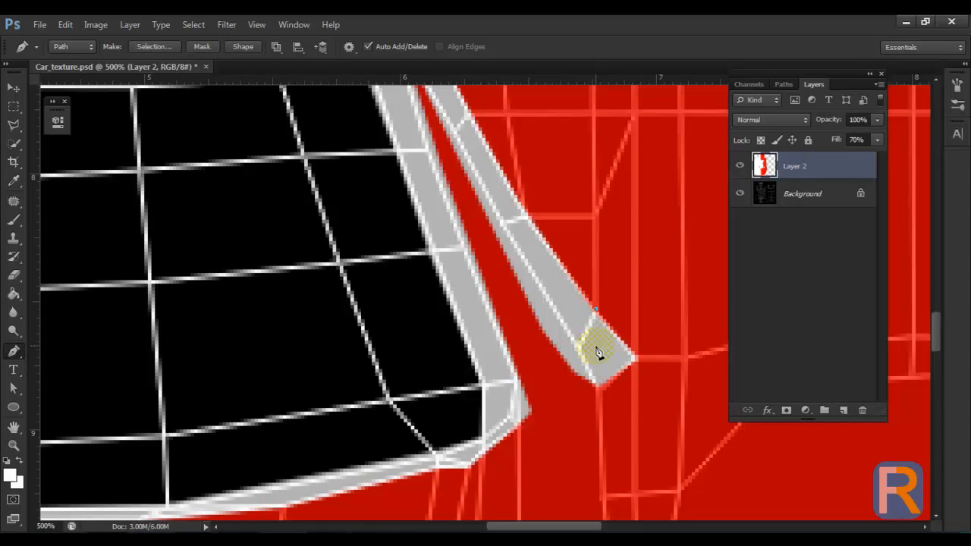
{"action": "left_click", "coordinate": [596, 396]}
{"action": "left_click", "coordinate": [645, 359]}
{"action": "left_click", "coordinate": [599, 315]}
{"action": "key", "text": "ctrl+Return"}
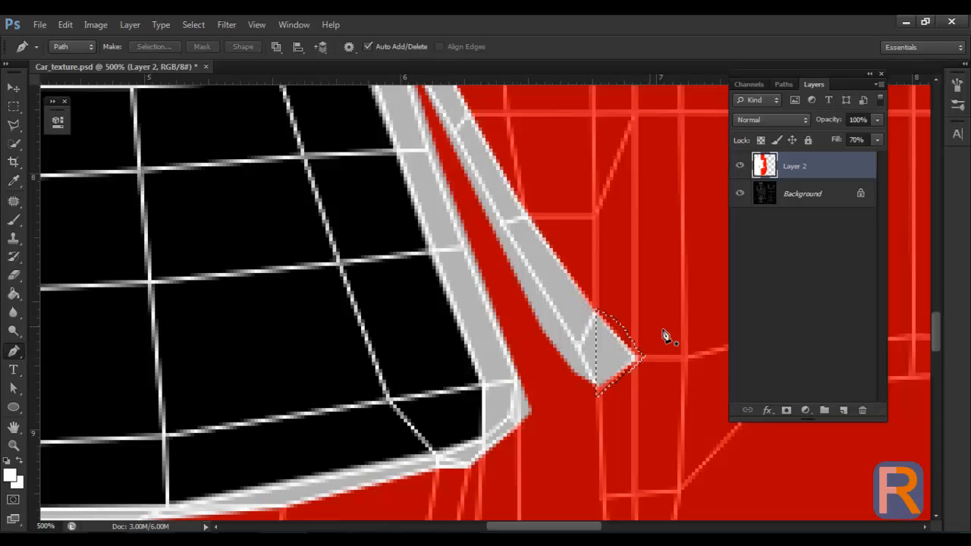
Restore Layer 2's fill to 100%, fill the selected strip tip with the sampled body red and deselect it.
{"action": "left_click", "coordinate": [877, 139]}
{"action": "left_click_drag", "start_coordinate": [868, 155], "coordinate": [934, 152]}
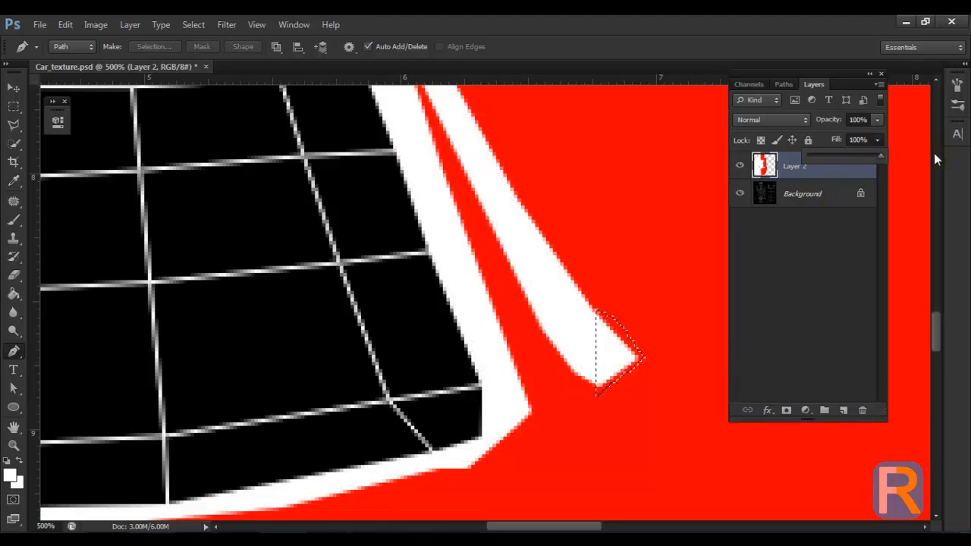
{"action": "key", "text": "b"}
{"action": "left_click", "coordinate": [675, 263], "text": "alt"}
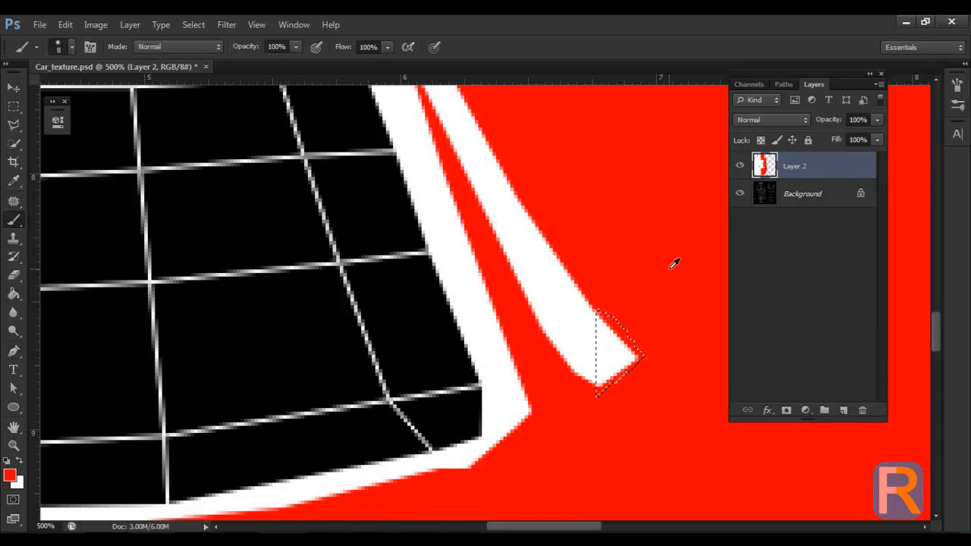
{"action": "key", "text": "alt+BackSpace"}
{"action": "key", "text": "ctrl+d"}
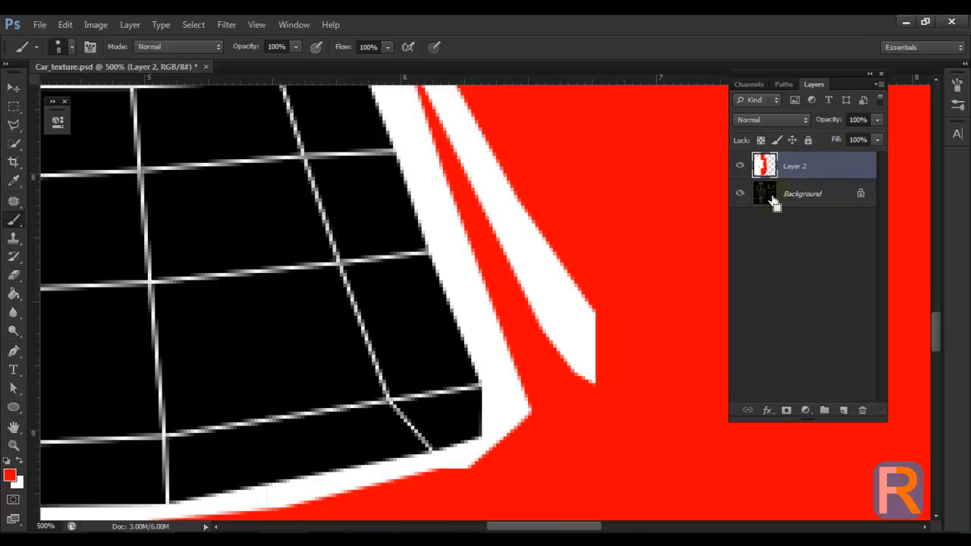
Save the texture, switch to Maya and reload Car_texture.psd in the file node connected to phong3's Color.
{"action": "key", "text": "alt+Tab"}
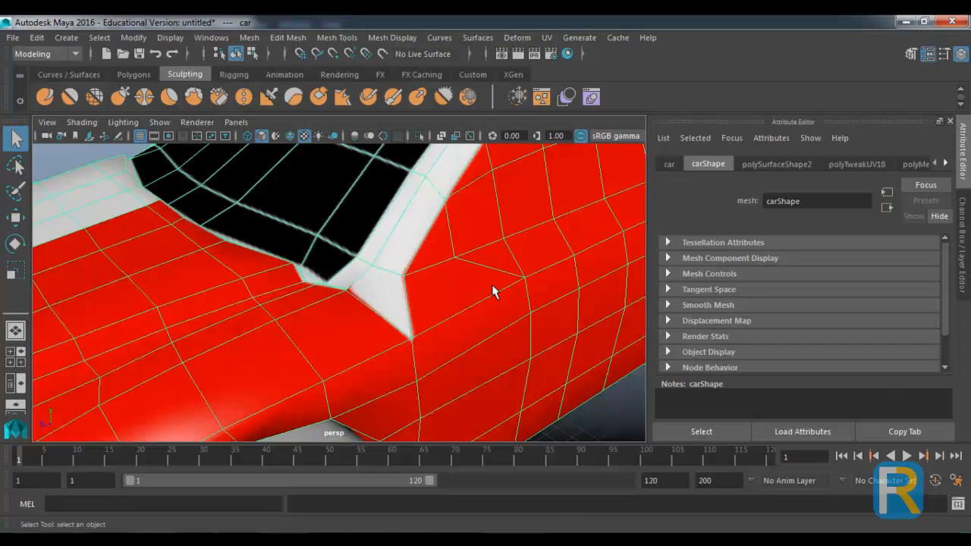
{"action": "right_click", "coordinate": [492, 291]}
{"action": "left_click", "coordinate": [451, 483]}
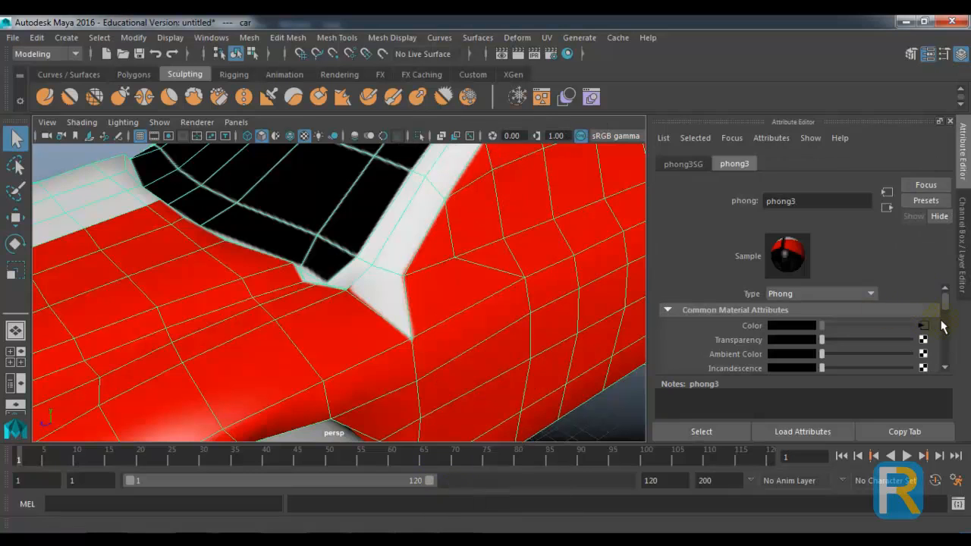
{"action": "left_click", "coordinate": [923, 326]}
{"action": "scroll", "coordinate": [896, 361], "scroll_direction": "down", "scroll_amount": 2}
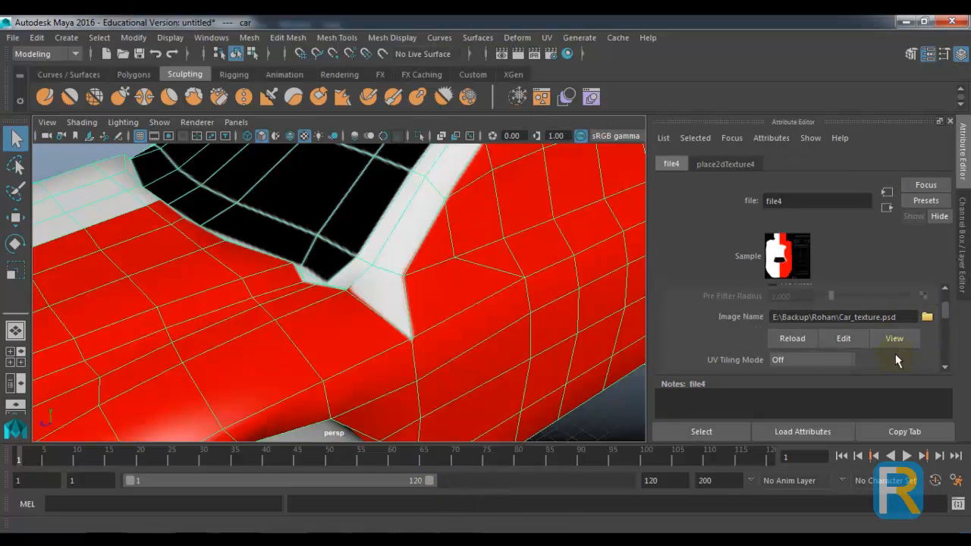
{"action": "left_click", "coordinate": [802, 342]}
Examine the repainted area at the windshield's lower corner on the car, comparing the white border with the mesh edges.
{"action": "scroll", "coordinate": [549, 338], "scroll_direction": "down", "scroll_amount": 6}
{"action": "left_click", "coordinate": [526, 336]}
{"action": "left_click_drag", "start_coordinate": [410, 344], "coordinate": [530, 382]}
{"action": "scroll", "coordinate": [530, 383], "scroll_direction": "up", "scroll_amount": 2}
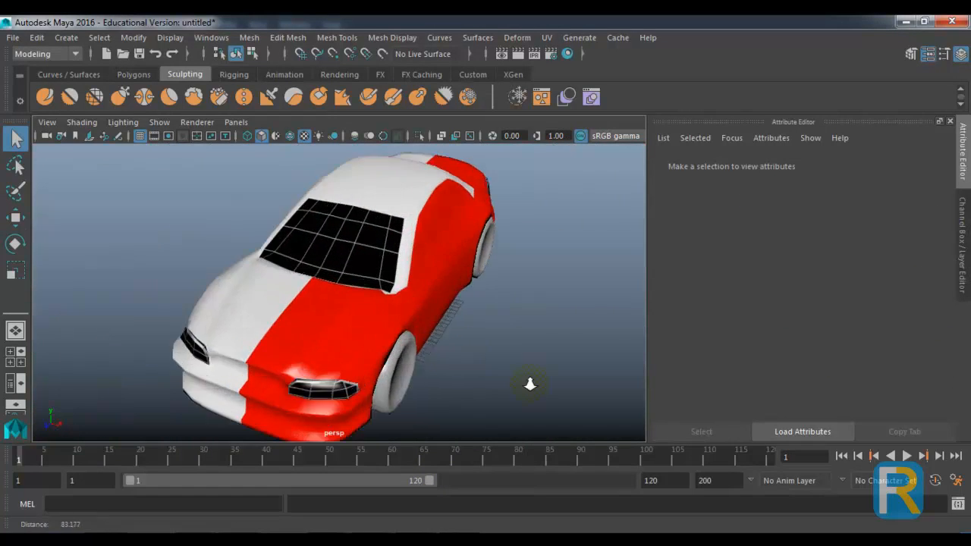
{"action": "scroll", "coordinate": [530, 383], "scroll_direction": "up", "scroll_amount": 6}
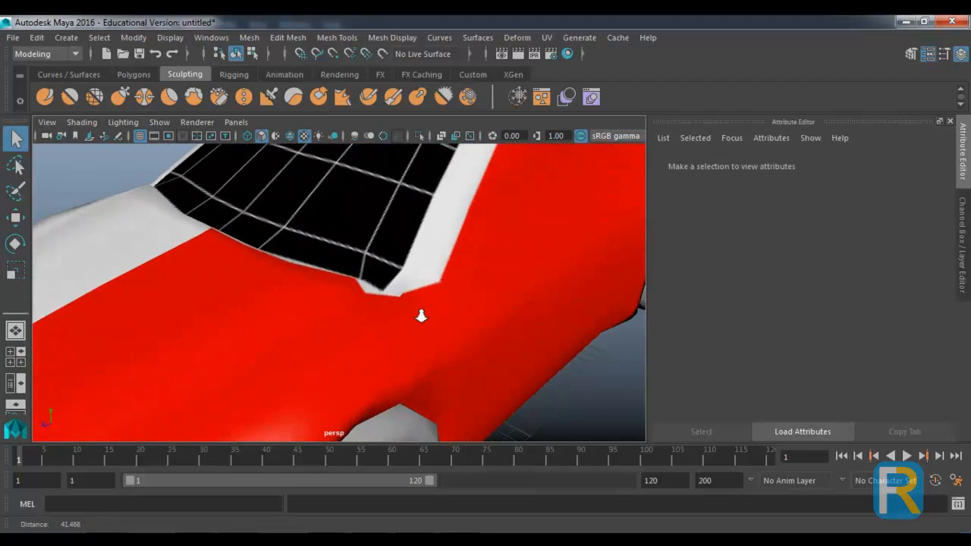
{"action": "scroll", "coordinate": [422, 316], "scroll_direction": "up", "scroll_amount": 2}
{"action": "left_click", "coordinate": [395, 303]}
{"action": "left_click_drag", "start_coordinate": [423, 298], "coordinate": [219, 305]}
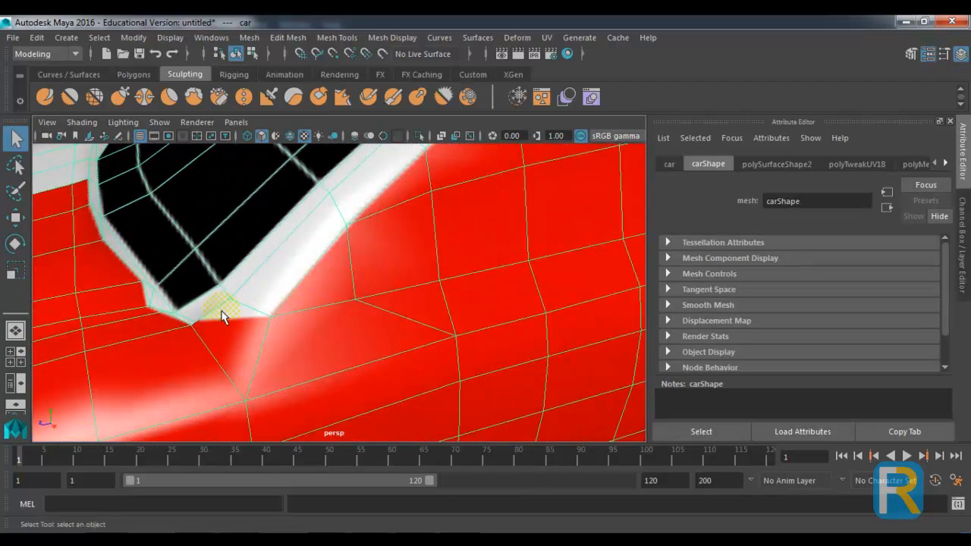
{"action": "left_click_drag", "start_coordinate": [139, 285], "coordinate": [180, 297]}
Switch back to Photoshop and lower Layer 2's fill to 52% to reveal the UV wireframe.
{"action": "key", "text": "alt+Tab"}
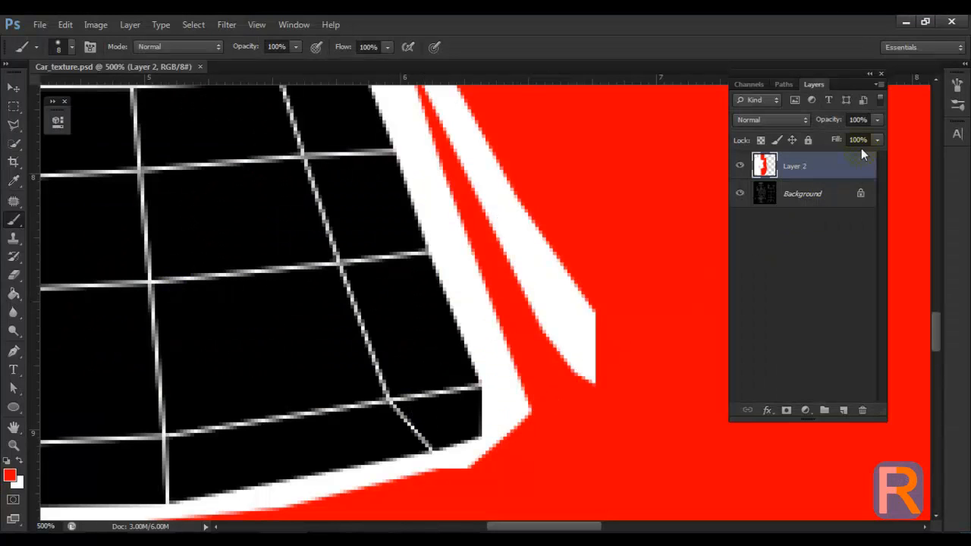
{"action": "left_click", "coordinate": [876, 140]}
{"action": "left_click", "coordinate": [841, 156]}
Trace a Pen path around the white border below the windshield, from the red half's centre line to the outer corner, and convert it to a selection.
{"action": "mouse_move", "coordinate": [549, 364]}
{"action": "left_mouse_down"}
{"action": "mouse_move", "coordinate": [705, 284]}
{"action": "mouse_move", "coordinate": [659, 266]}
{"action": "left_mouse_up"}
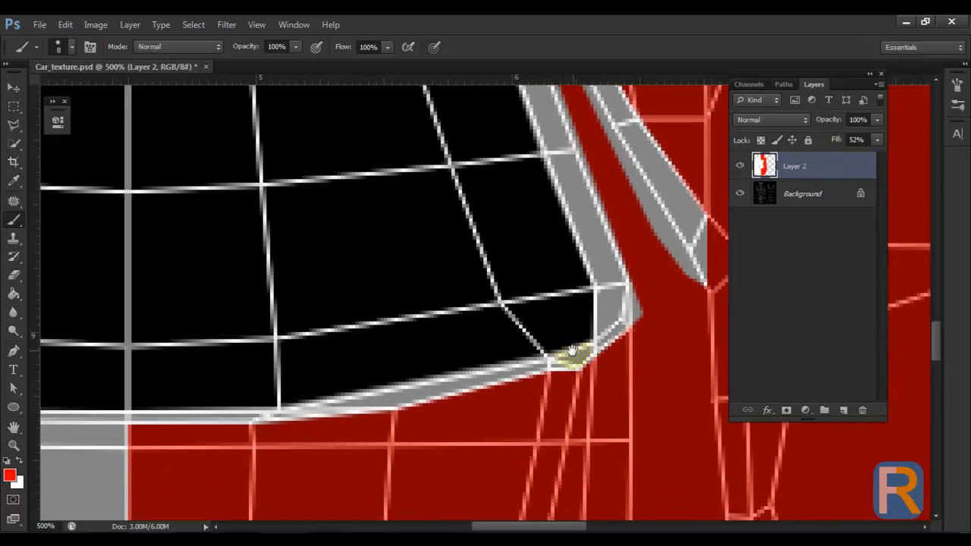
{"action": "key", "text": "p"}
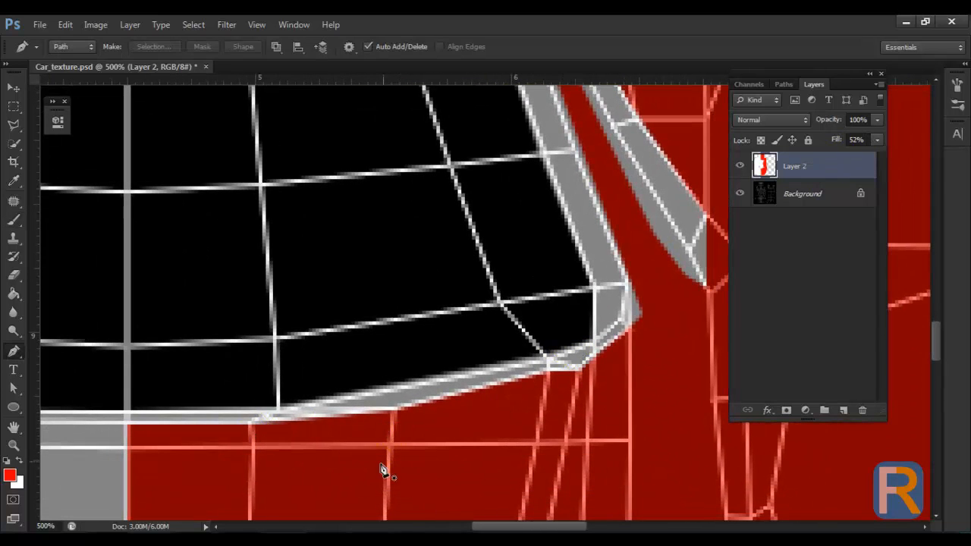
{"action": "left_click", "coordinate": [127, 424]}
{"action": "left_click", "coordinate": [130, 419]}
{"action": "left_click", "coordinate": [272, 405]}
{"action": "left_click", "coordinate": [542, 367]}
{"action": "left_click", "coordinate": [615, 324]}
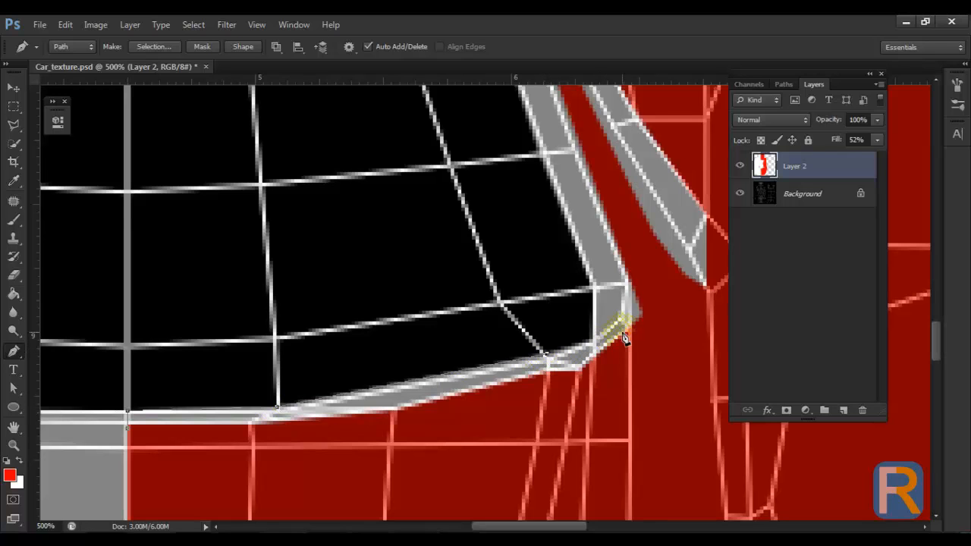
{"action": "left_click", "coordinate": [596, 341]}
{"action": "left_click", "coordinate": [622, 324]}
{"action": "left_click", "coordinate": [628, 287]}
{"action": "left_click", "coordinate": [646, 314]}
{"action": "left_click", "coordinate": [633, 340]}
{"action": "left_click", "coordinate": [578, 356]}
{"action": "left_click", "coordinate": [540, 369]}
{"action": "left_click", "coordinate": [389, 409]}
{"action": "left_click", "coordinate": [244, 418]}
{"action": "left_click", "coordinate": [243, 418]}
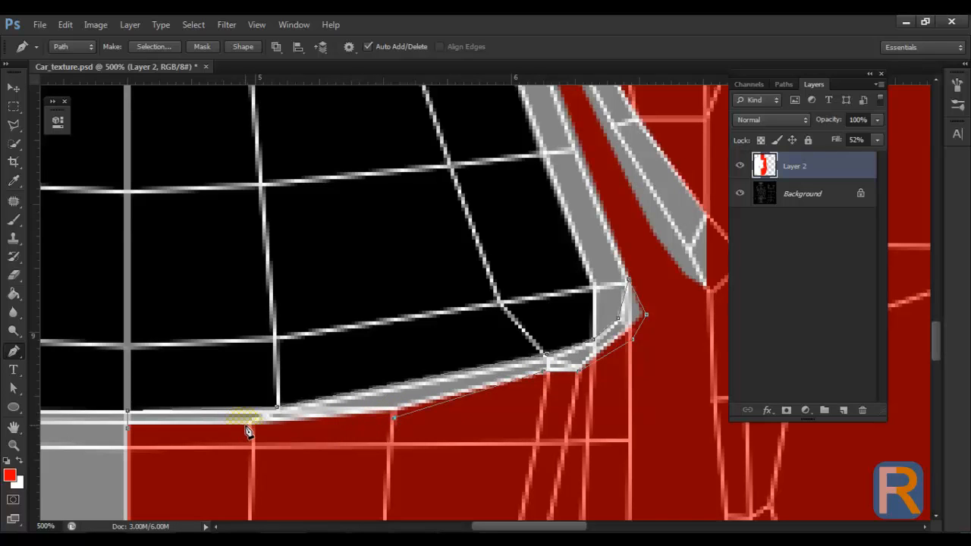
{"action": "left_click", "coordinate": [127, 423]}
{"action": "key", "text": "ctrl+Return"}
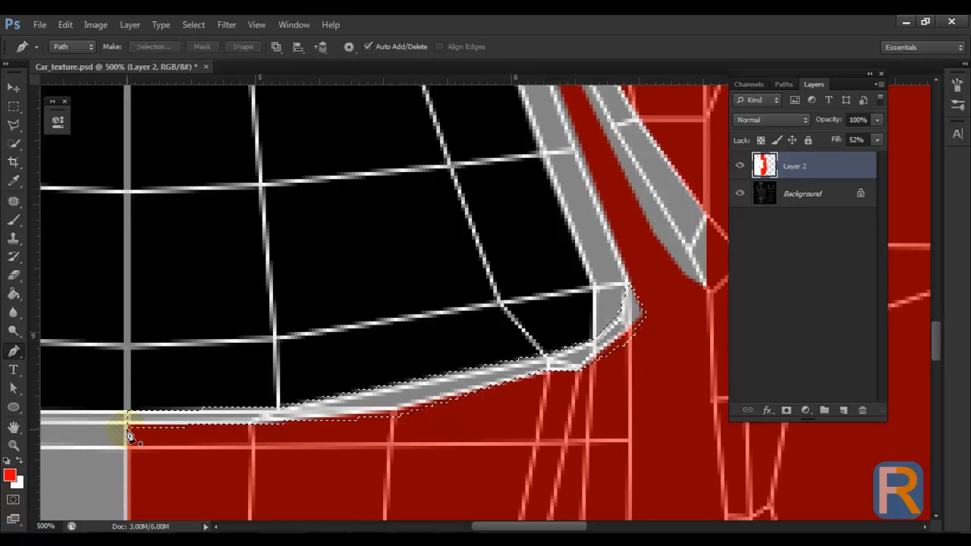
Fill the selected border below the windshield with red, deselect it and restore Layer 2's fill to 100%.
{"action": "key", "text": "alt+BackSpace"}
{"action": "key", "text": "ctrl+d"}
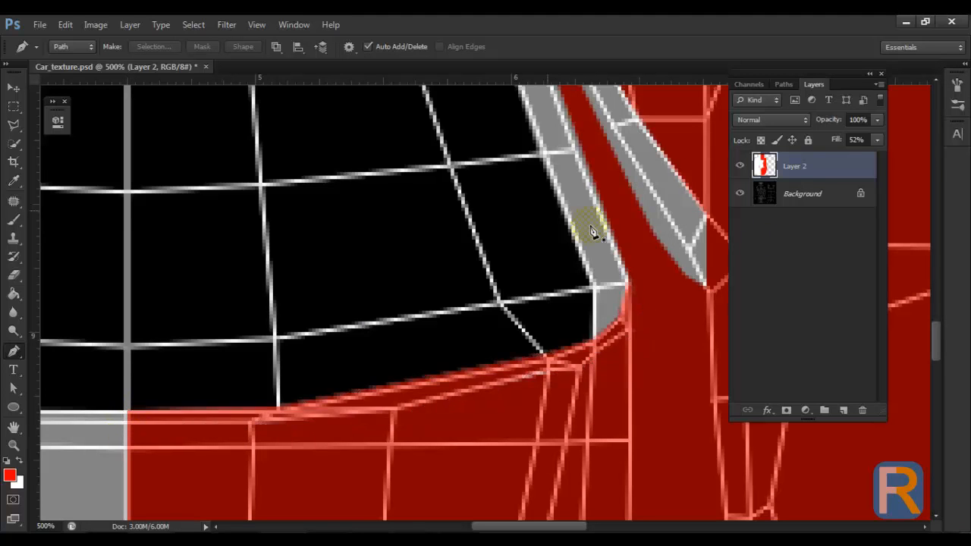
{"action": "left_click", "coordinate": [877, 140]}
{"action": "left_click_drag", "start_coordinate": [870, 160], "coordinate": [918, 156]}
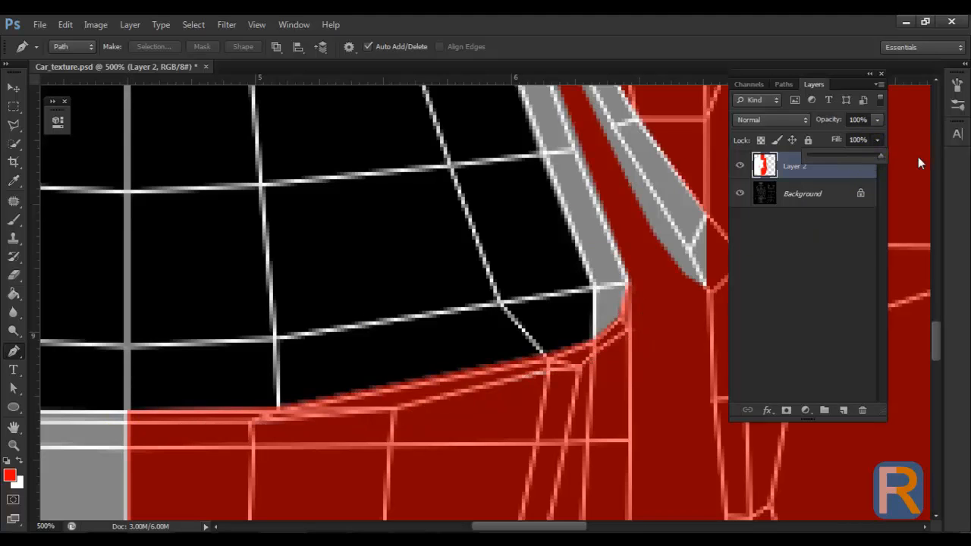
Choose the Brush tool and lower Layer 2's fill to 60% to reveal the UV wireframe beside the windshield's upper corner.
{"action": "key", "text": "b"}
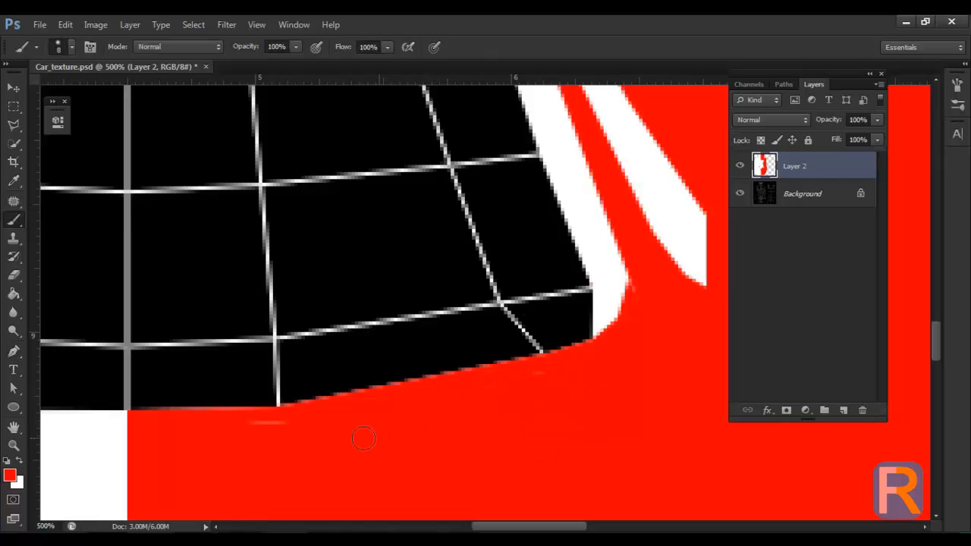
{"action": "mouse_move", "coordinate": [583, 111]}
{"action": "left_mouse_down"}
{"action": "mouse_move", "coordinate": [507, 137]}
{"action": "mouse_move", "coordinate": [420, 343]}
{"action": "mouse_move", "coordinate": [448, 410]}
{"action": "mouse_move", "coordinate": [428, 406]}
{"action": "left_mouse_up"}
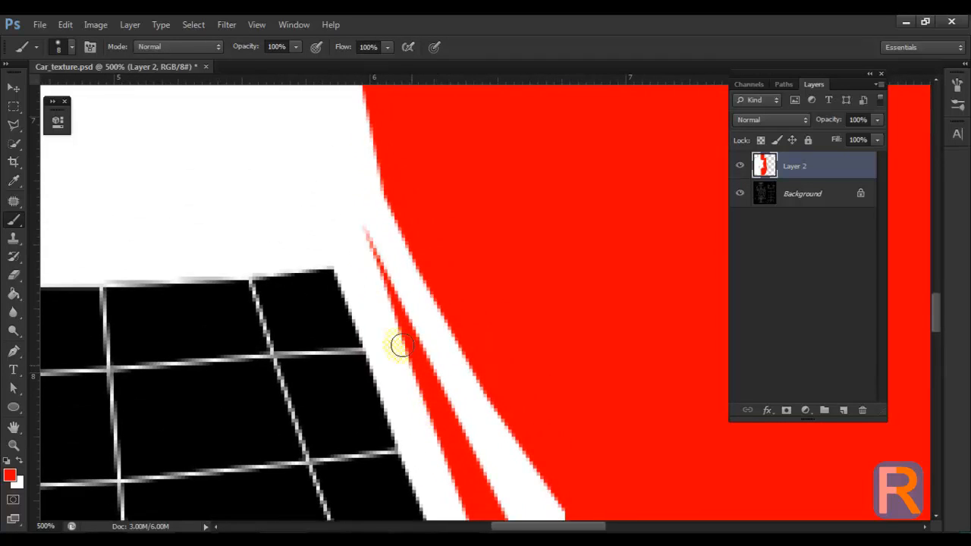
{"action": "left_click", "coordinate": [873, 141]}
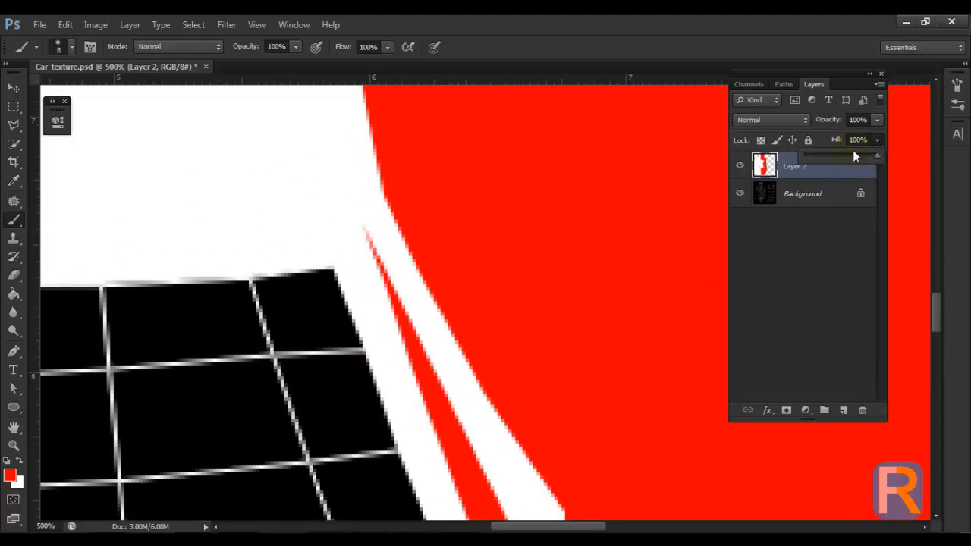
{"action": "left_click_drag", "start_coordinate": [853, 152], "coordinate": [848, 153]}
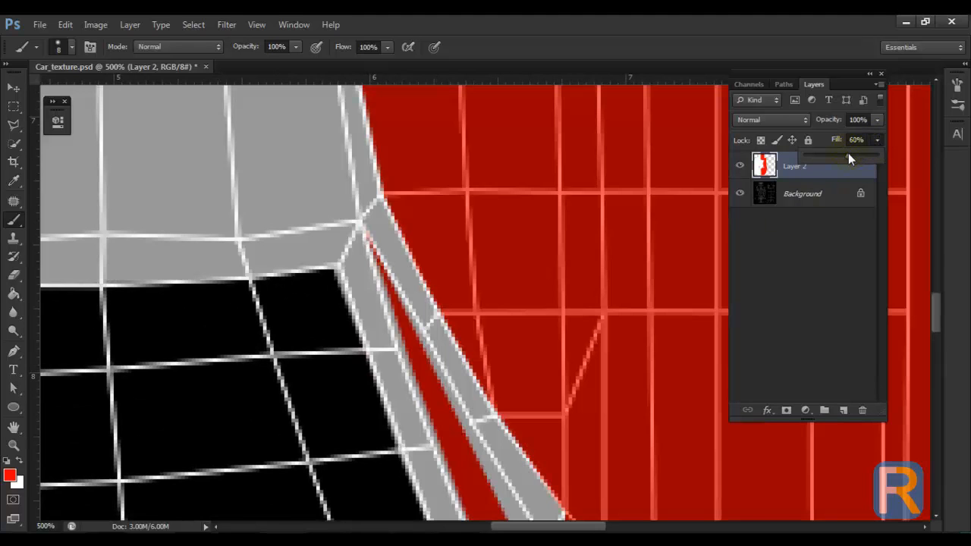
Paint the upper tip of the narrow red wedge beside the windshield white and restore Layer 2's fill to 100%.
{"action": "left_click", "coordinate": [366, 290], "text": "alt"}
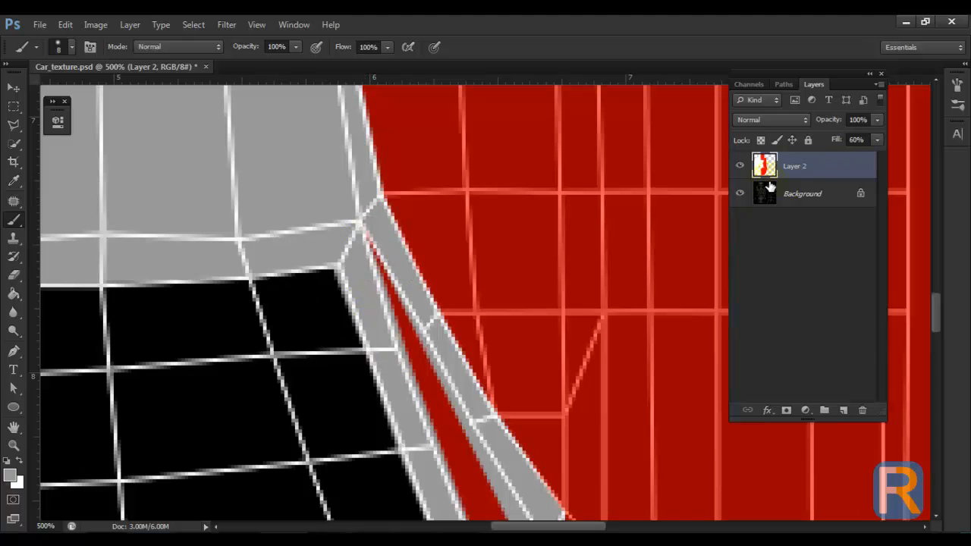
{"action": "left_click", "coordinate": [19, 462]}
{"action": "left_click", "coordinate": [367, 244]}
{"action": "mouse_move", "coordinate": [367, 244]}
{"action": "left_mouse_down"}
{"action": "mouse_move", "coordinate": [380, 279]}
{"action": "mouse_move", "coordinate": [364, 246]}
{"action": "mouse_move", "coordinate": [413, 349]}
{"action": "left_mouse_up"}
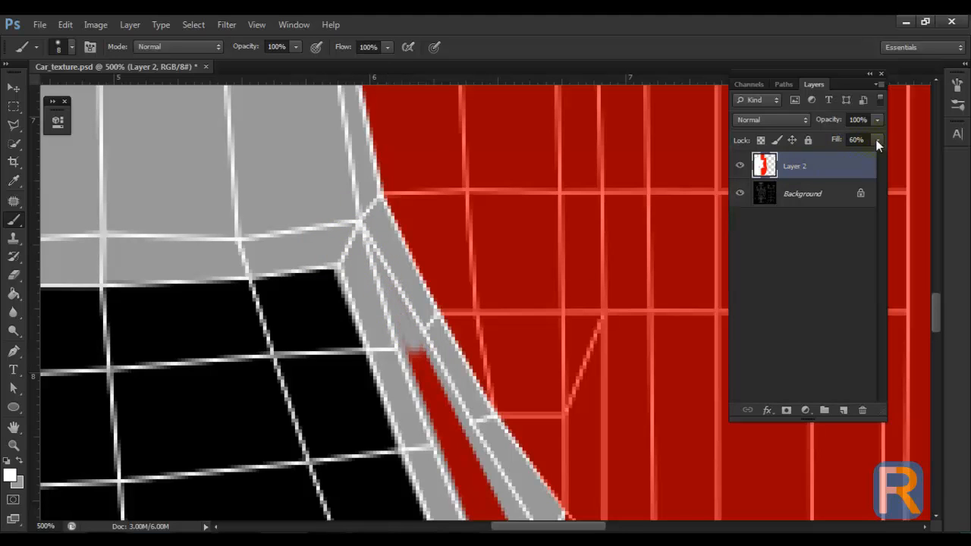
{"action": "left_click_drag", "start_coordinate": [877, 144], "coordinate": [902, 161]}
{"action": "left_click_drag", "start_coordinate": [386, 276], "coordinate": [421, 361]}
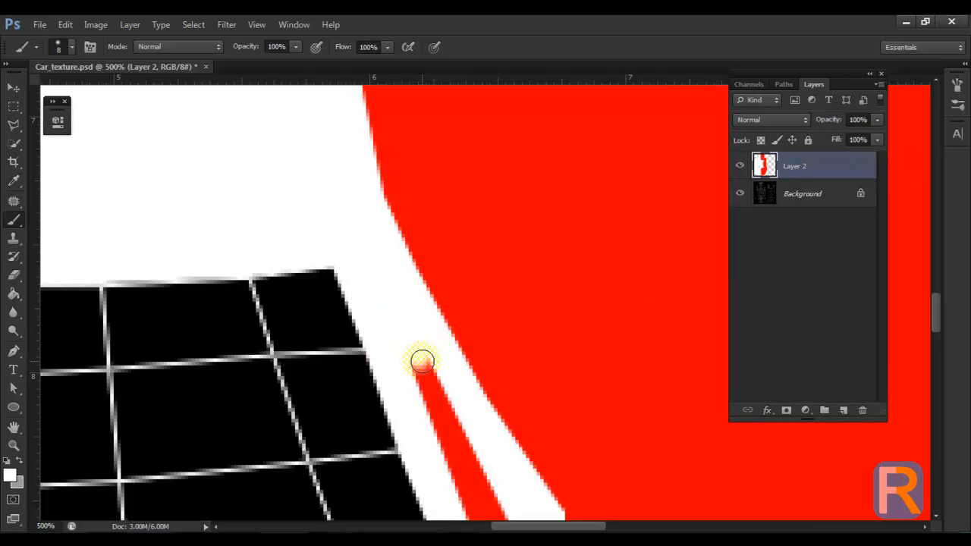
Save the texture, switch to Maya and reload Car_texture.psd in phong3's Color file node.
{"action": "scroll", "coordinate": [420, 362], "scroll_direction": "down", "scroll_amount": 3}
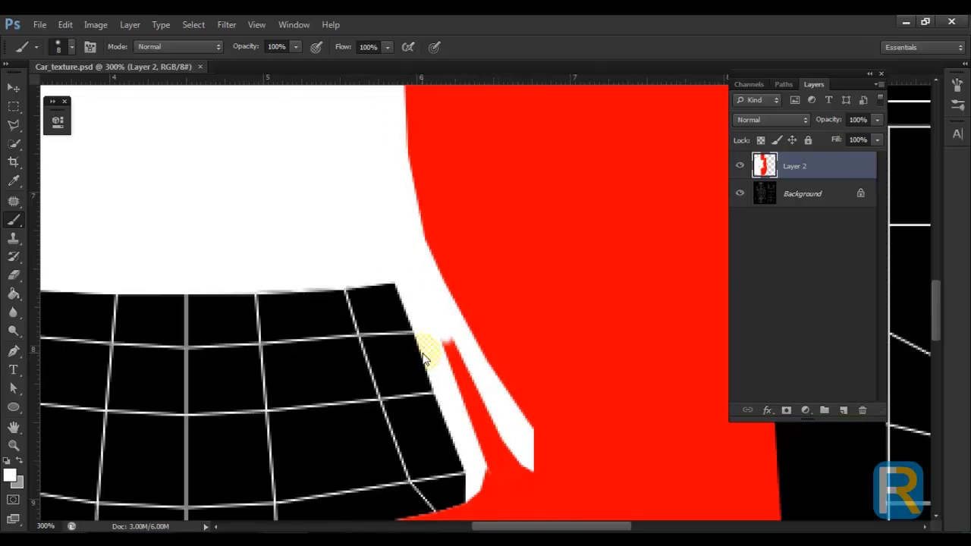
{"action": "key", "text": "alt+Tab"}
{"action": "right_click", "coordinate": [437, 151]}
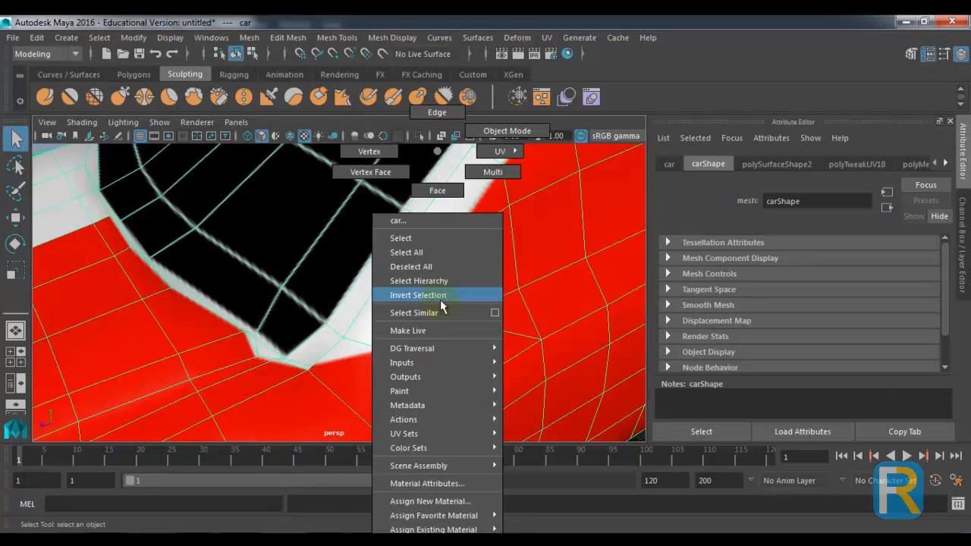
{"action": "left_click", "coordinate": [403, 484]}
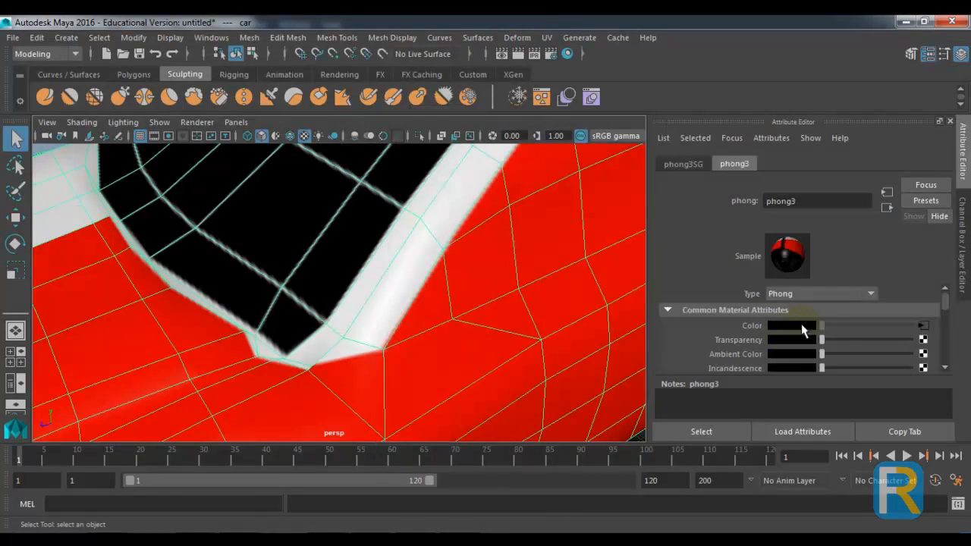
{"action": "left_click", "coordinate": [923, 326]}
{"action": "scroll", "coordinate": [527, 315], "scroll_direction": "down", "scroll_amount": 5}
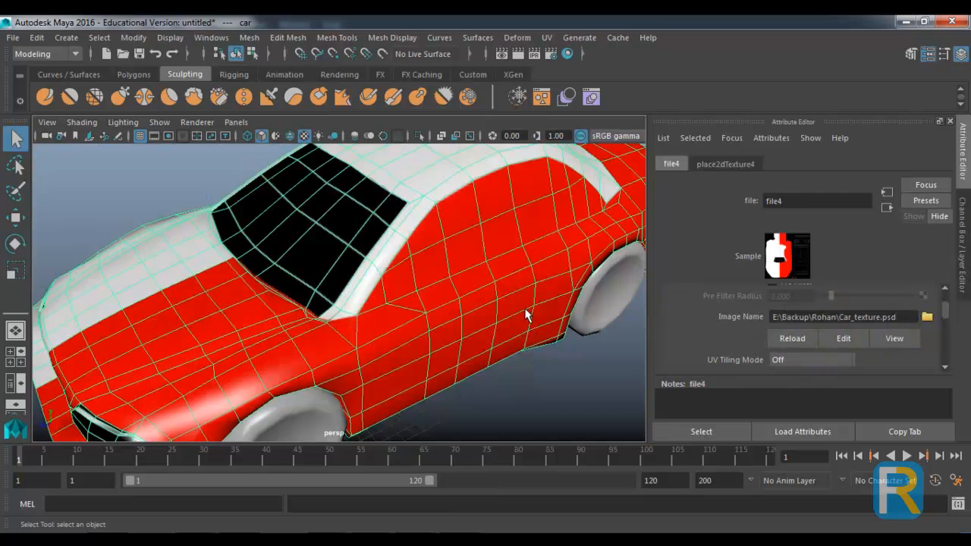
Examine the windshield's lower outer corner on the car, and compare it with the same corner in the UV layout.
{"action": "left_click", "coordinate": [442, 410]}
{"action": "left_click_drag", "start_coordinate": [395, 334], "coordinate": [477, 379]}
{"action": "left_click", "coordinate": [433, 351]}
{"action": "scroll", "coordinate": [478, 380], "scroll_direction": "up", "scroll_amount": 10}
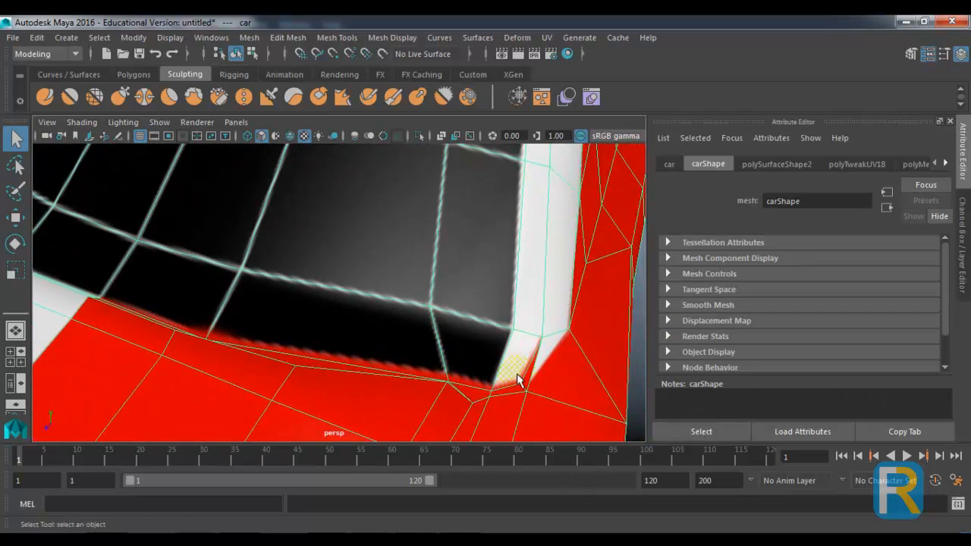
{"action": "scroll", "coordinate": [534, 389], "scroll_direction": "up", "scroll_amount": 3}
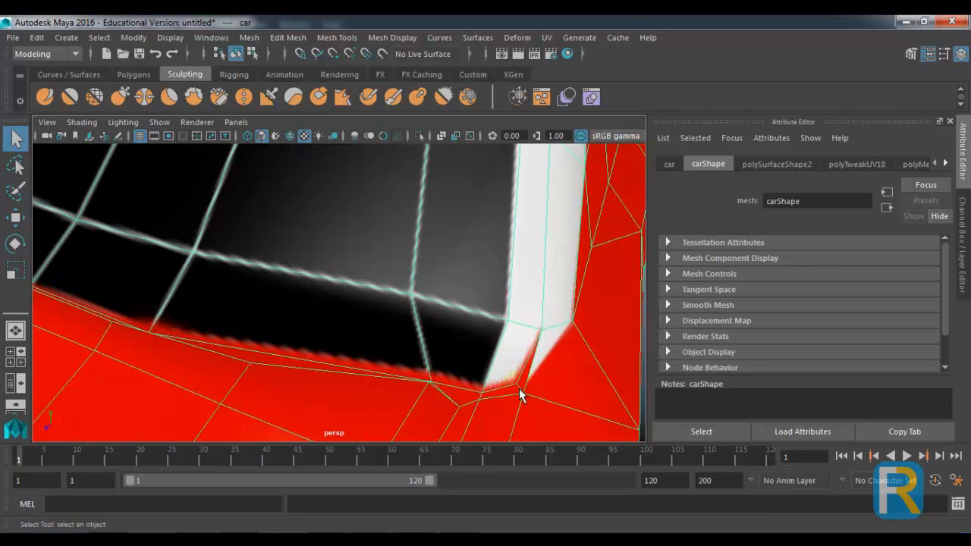
{"action": "key", "text": "space"}
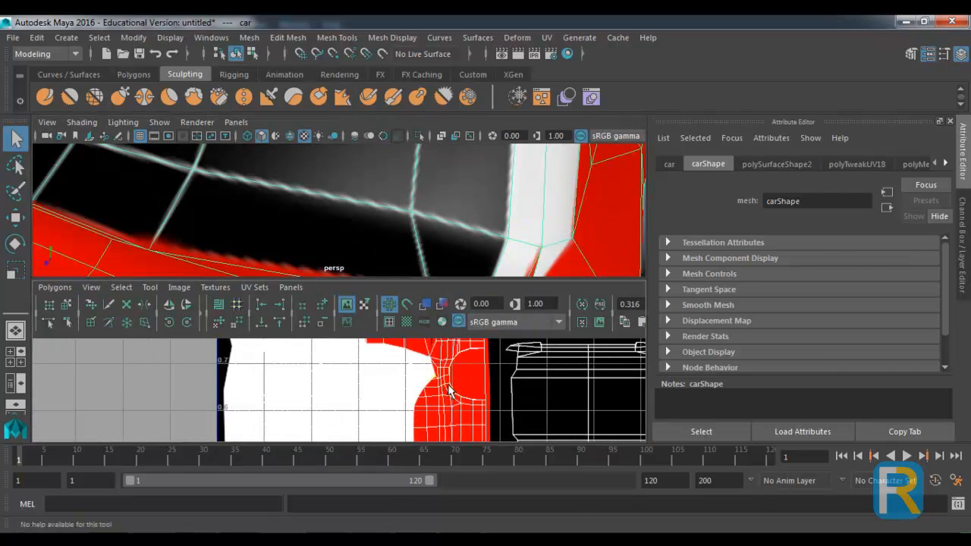
{"action": "left_click", "coordinate": [358, 364]}
{"action": "key", "text": "space"}
{"action": "scroll", "coordinate": [358, 364], "scroll_direction": "up", "scroll_amount": 8}
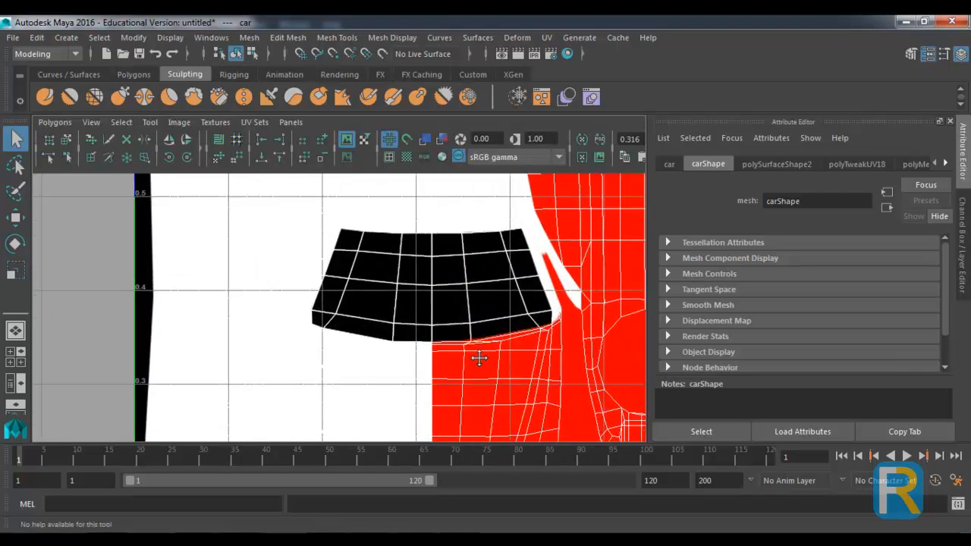
{"action": "scroll", "coordinate": [412, 380], "scroll_direction": "up", "scroll_amount": 8}
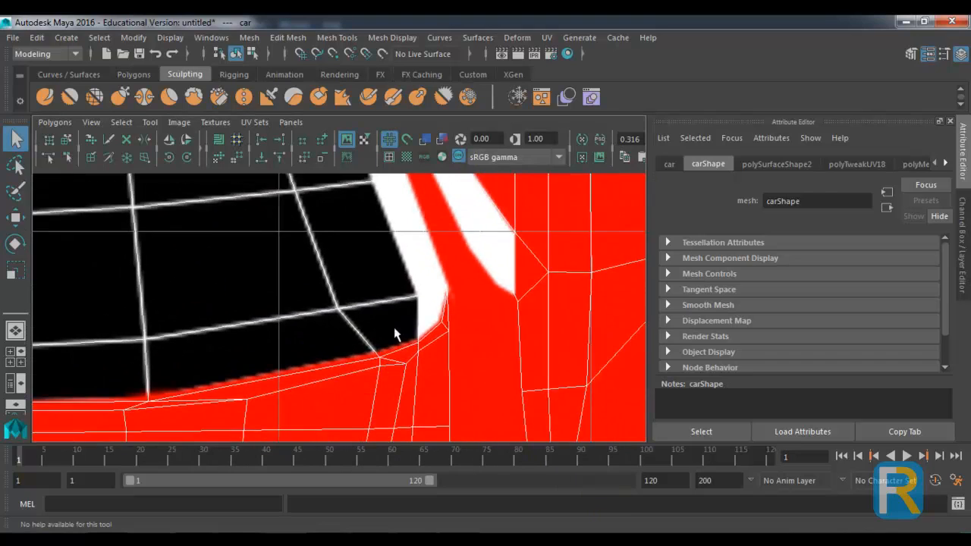
{"action": "scroll", "coordinate": [501, 379], "scroll_direction": "up", "scroll_amount": 5}
Move the UV on the curved edge of the windshield's lower corner slightly inward onto the white border.
{"action": "right_click", "coordinate": [500, 298]}
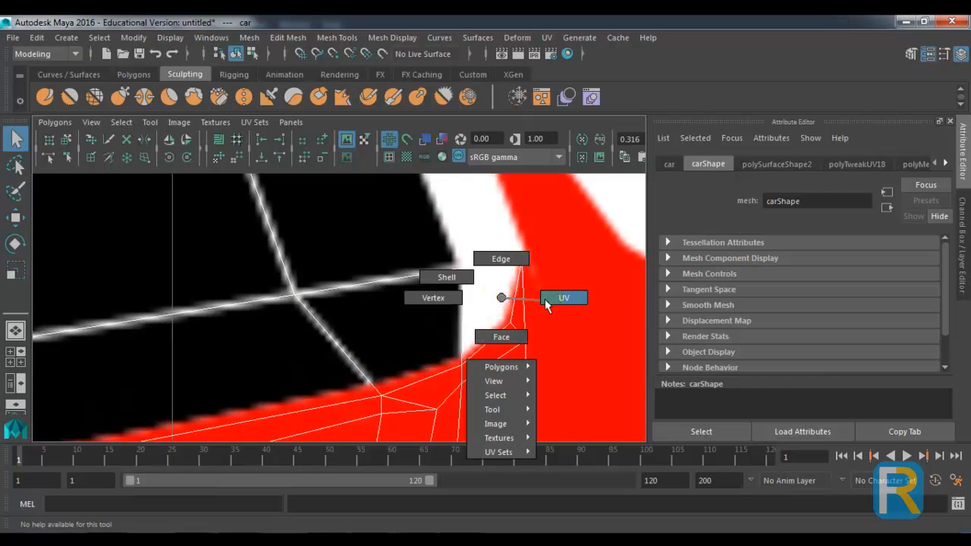
{"action": "left_click", "coordinate": [558, 297]}
{"action": "left_click", "coordinate": [488, 289]}
{"action": "left_click", "coordinate": [510, 323]}
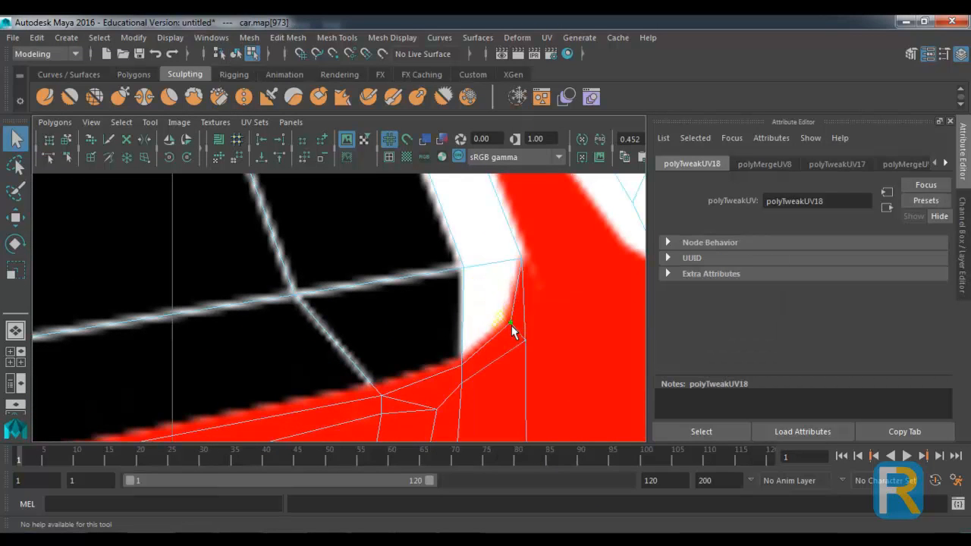
{"action": "key", "text": "w"}
{"action": "left_click_drag", "start_coordinate": [510, 322], "coordinate": [498, 319]}
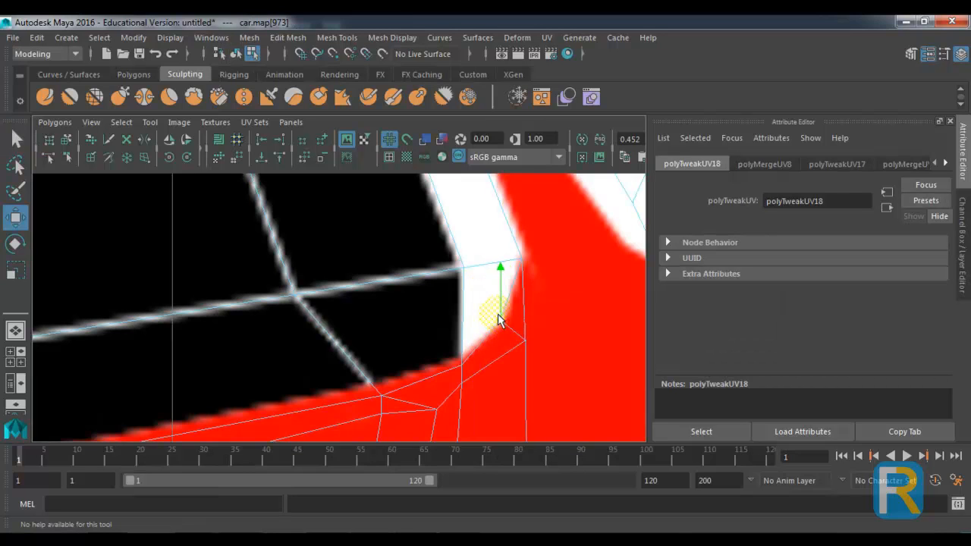
Nudge the UVs at the lower tip and upper outer point of the white corner patch onto the white, checking the car.
{"action": "left_click", "coordinate": [460, 360]}
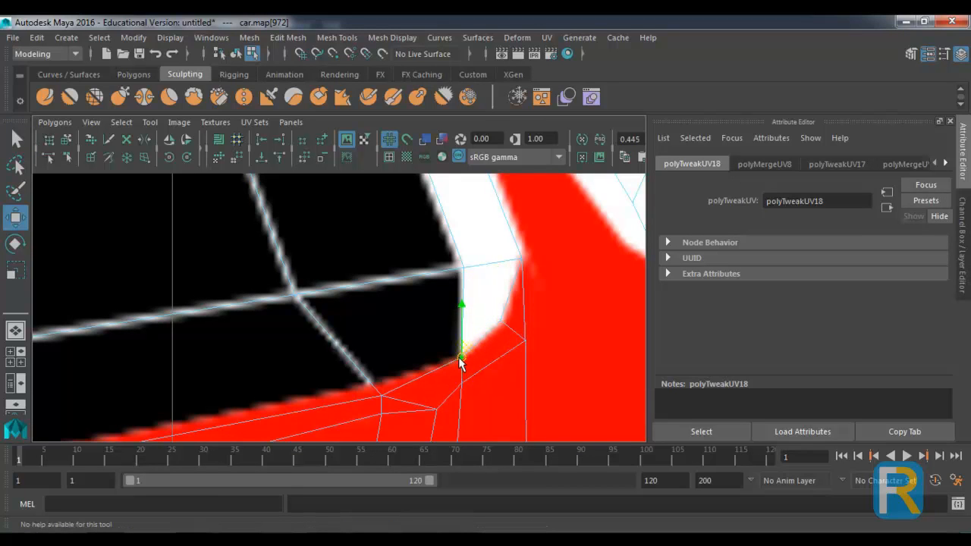
{"action": "left_click", "coordinate": [529, 265]}
{"action": "left_click", "coordinate": [519, 259]}
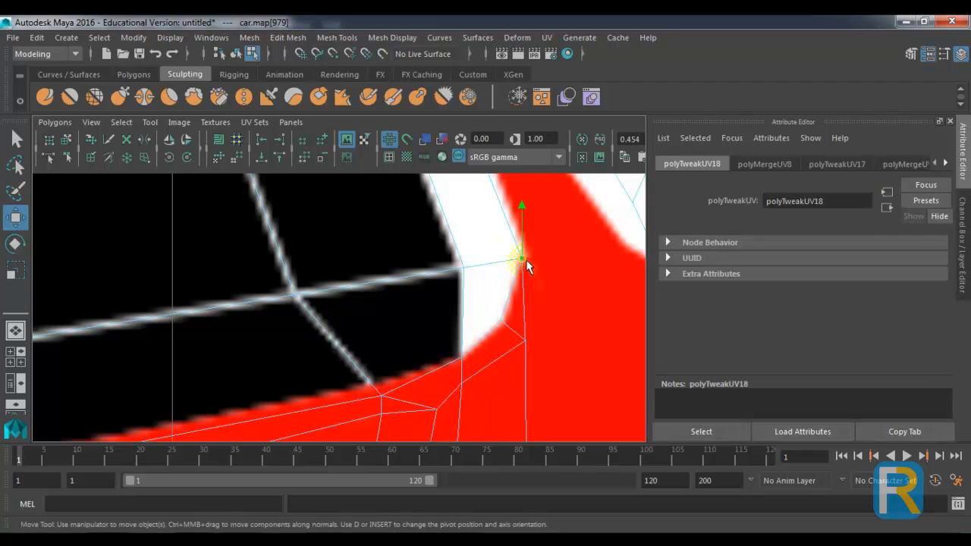
{"action": "key", "text": "space"}
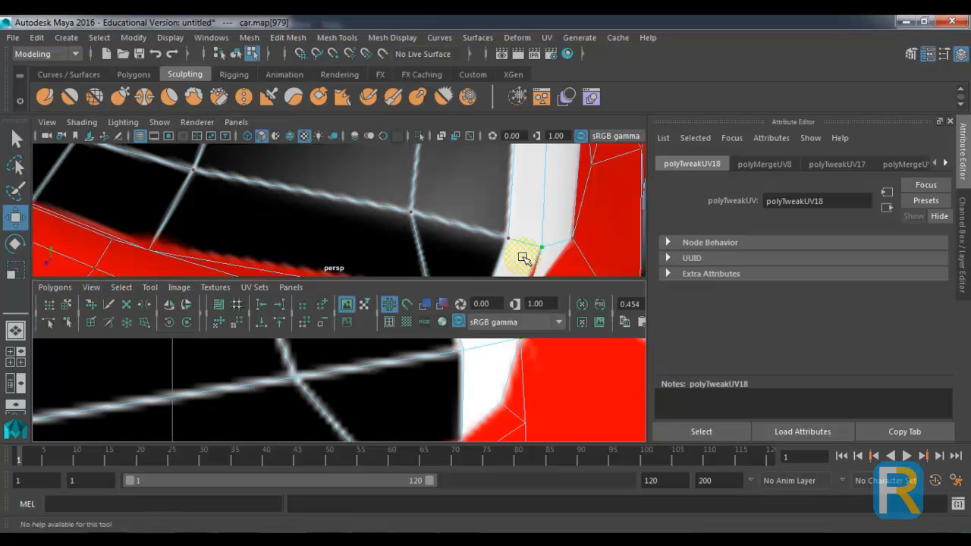
{"action": "scroll", "coordinate": [563, 239], "scroll_direction": "down", "scroll_amount": 3}
{"action": "left_click_drag", "start_coordinate": [564, 239], "coordinate": [545, 233]}
{"action": "scroll", "coordinate": [535, 239], "scroll_direction": "up", "scroll_amount": 2}
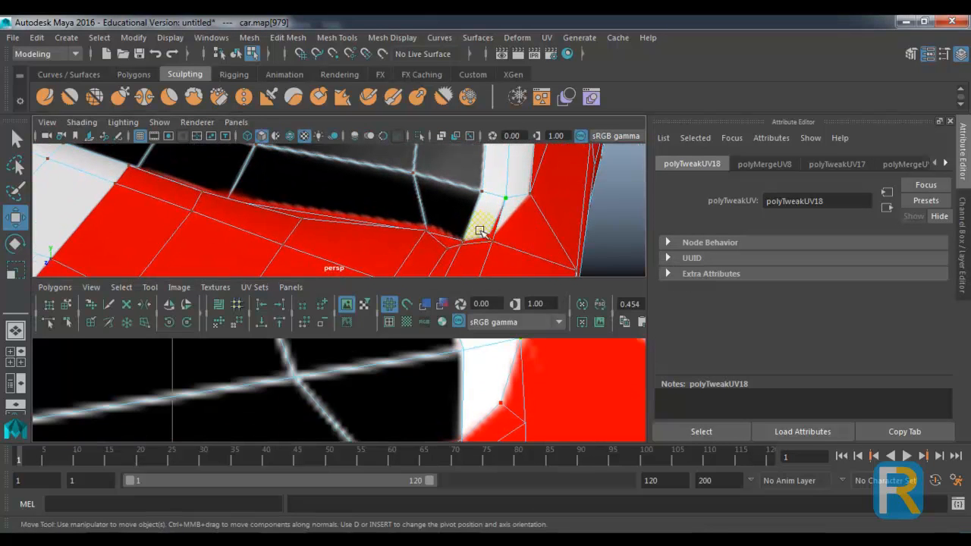
Select the neighbouring UV in the red just outside the windshield corner and move it up toward the white border.
{"action": "left_click", "coordinate": [492, 241]}
{"action": "key", "text": "space"}
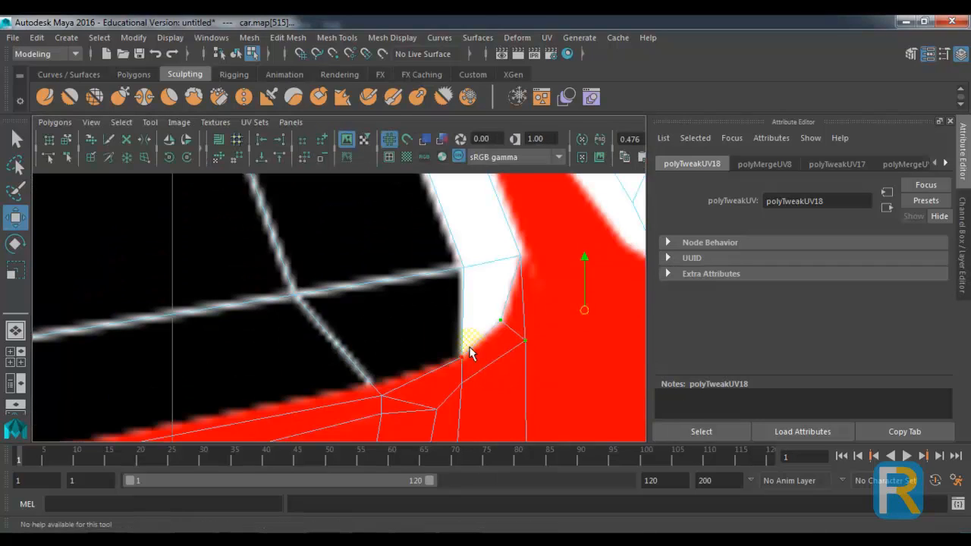
{"action": "left_click", "coordinate": [525, 341]}
{"action": "key", "text": "space"}
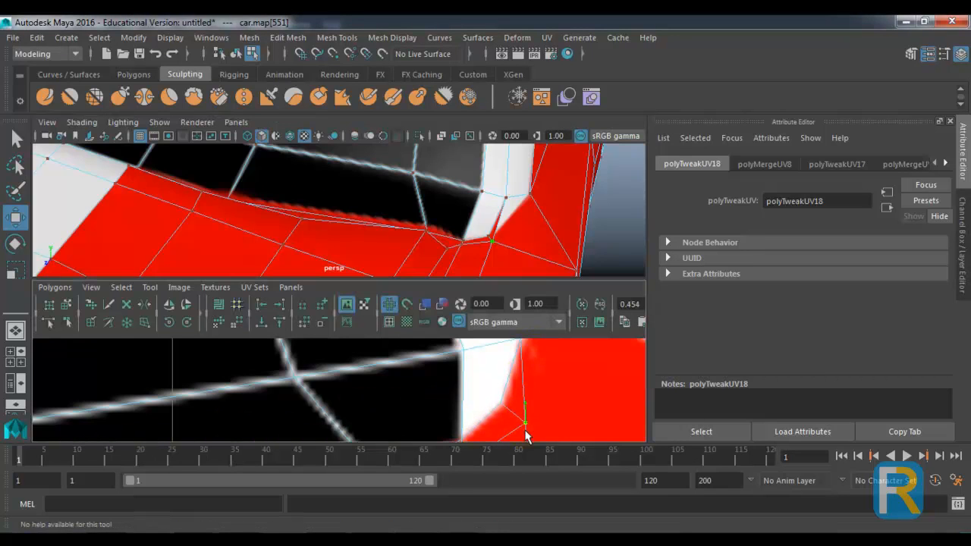
{"action": "mouse_move", "coordinate": [527, 428]}
{"action": "left_mouse_down"}
{"action": "mouse_move", "coordinate": [516, 423]}
{"action": "mouse_move", "coordinate": [528, 413]}
{"action": "left_mouse_up"}
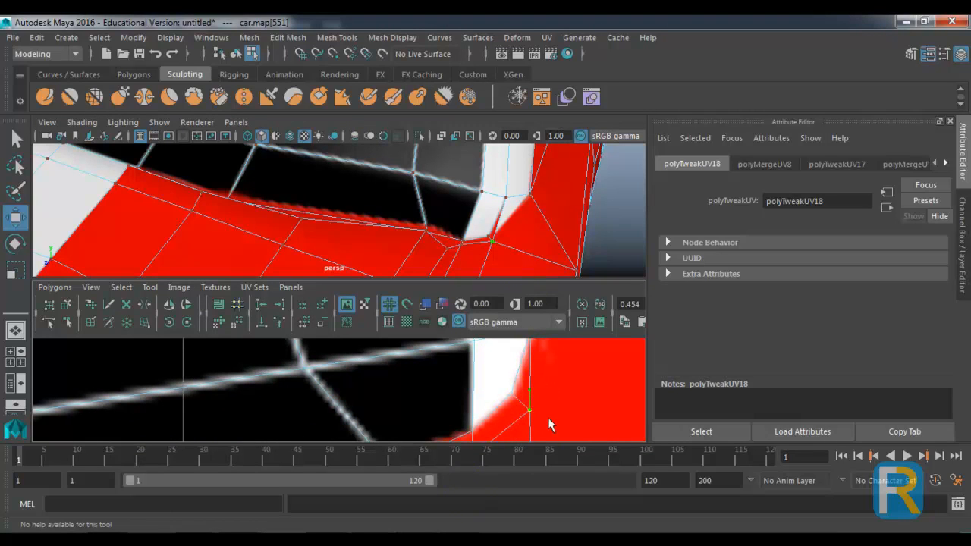
{"action": "mouse_move", "coordinate": [529, 415]}
{"action": "left_mouse_down"}
{"action": "mouse_move", "coordinate": [504, 379]}
{"action": "mouse_move", "coordinate": [523, 402]}
{"action": "left_mouse_up"}
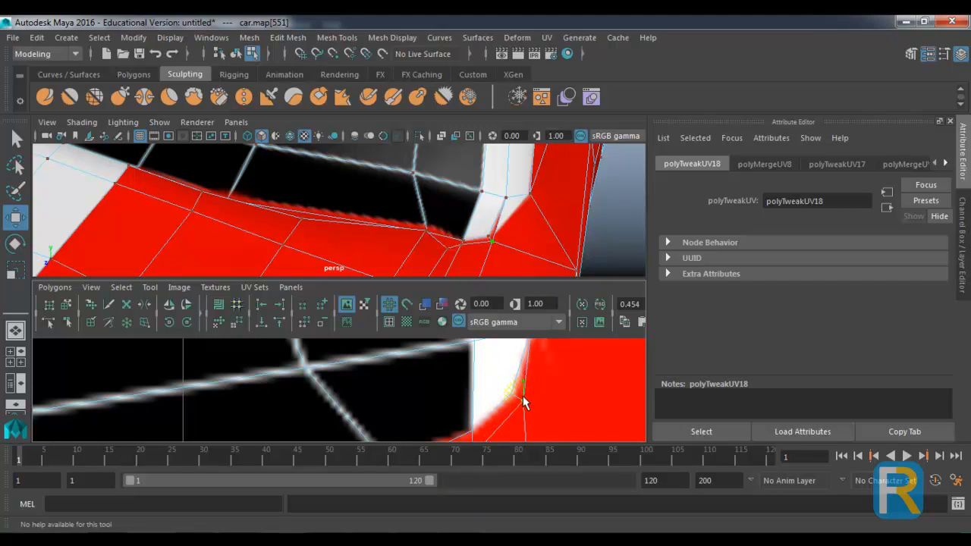
{"action": "left_click_drag", "start_coordinate": [495, 230], "coordinate": [473, 251]}
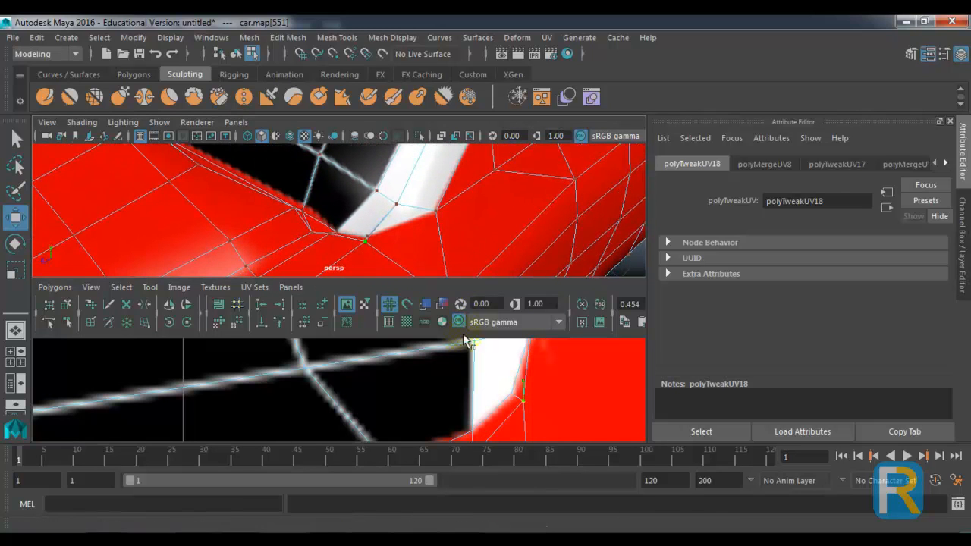
Switch back to Photoshop, lower Layer 2's fill to 64% and choose the Brush tool for the red wedge beside the windshield.
{"action": "key", "text": "alt+Tab"}
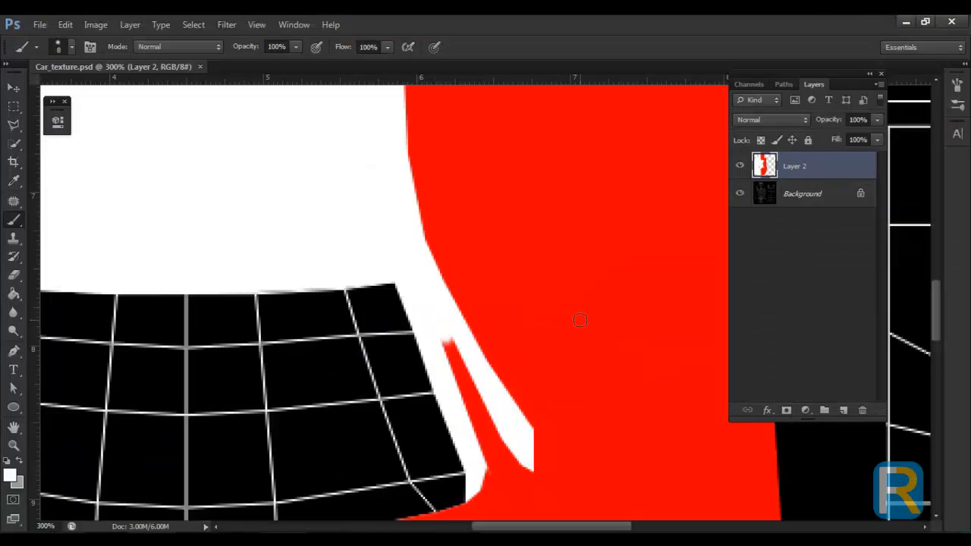
{"action": "left_click_drag", "start_coordinate": [867, 150], "coordinate": [851, 153]}
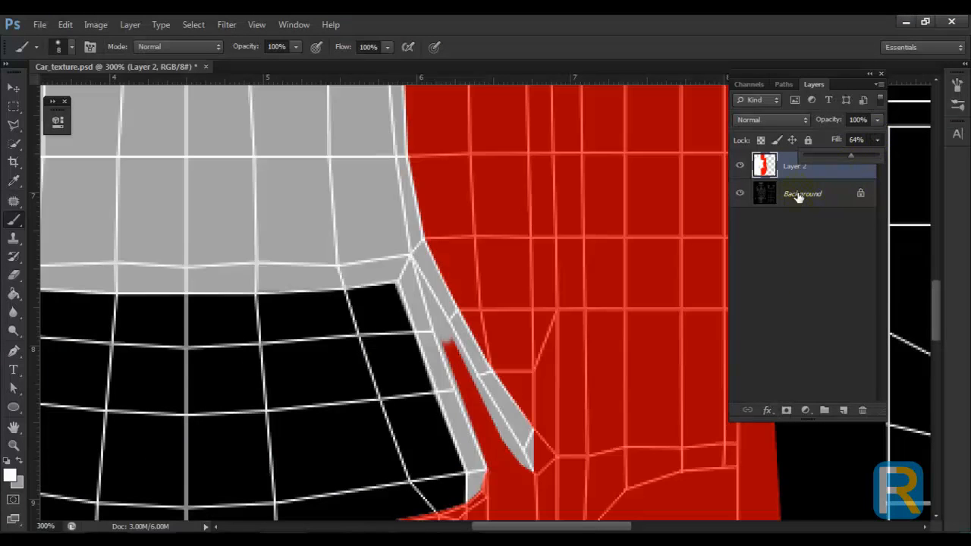
{"action": "left_click_drag", "start_coordinate": [464, 408], "coordinate": [485, 362]}
{"action": "key", "text": "p"}
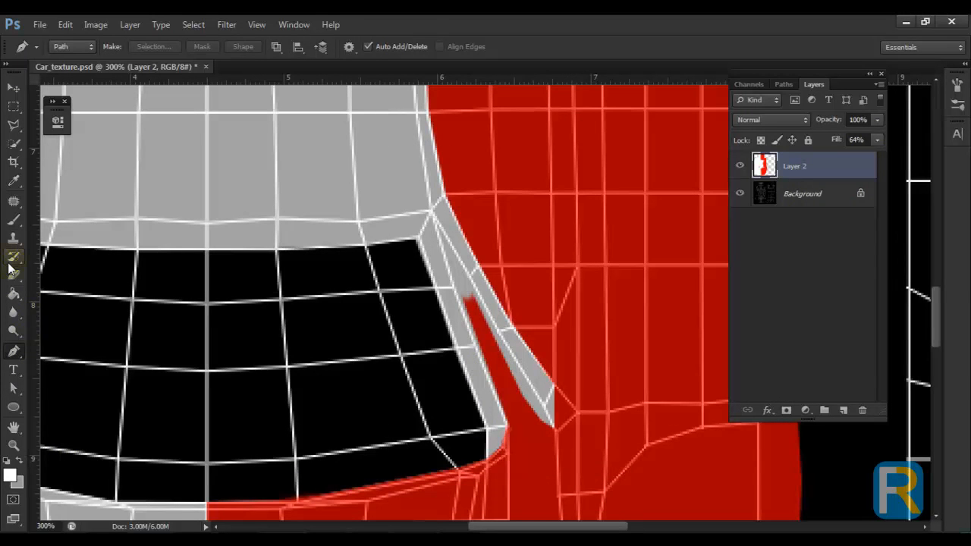
{"action": "key", "text": "b"}
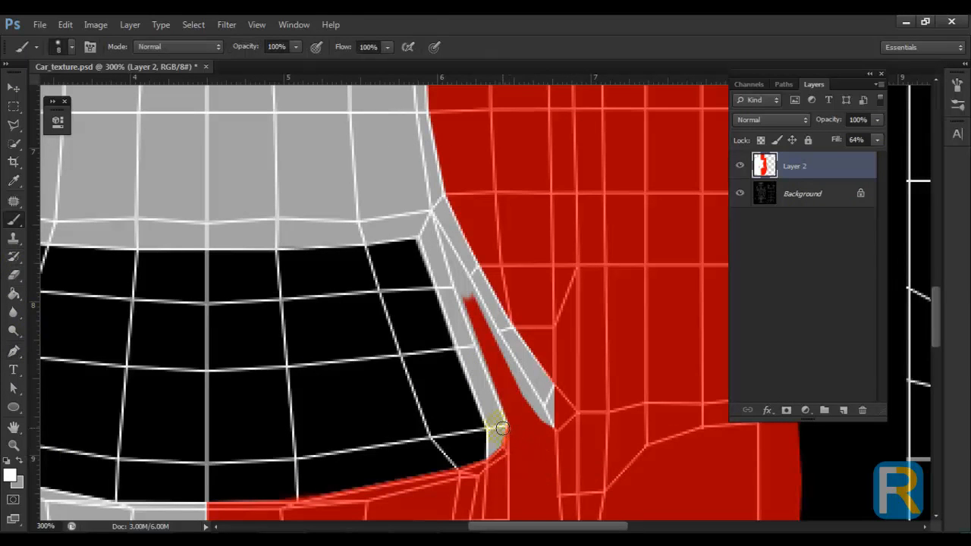
{"action": "scroll", "coordinate": [502, 430], "scroll_direction": "up", "scroll_amount": 2}
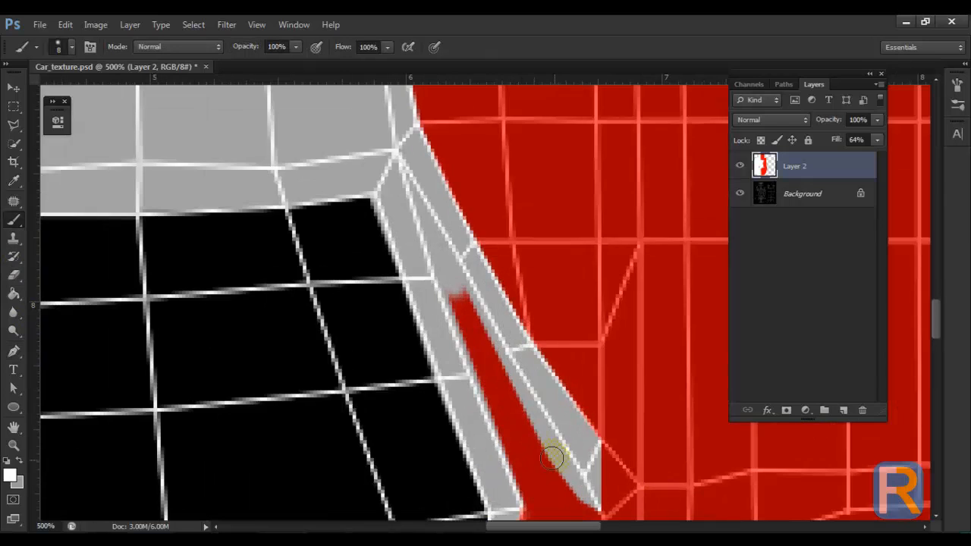
Paint the windshield's lower outer corner white with a 5 px brush on Layer 2, restore the fill to 100% and save the texture.
{"action": "key", "text": "bracketleft"}
{"action": "key", "text": "bracketleft"}
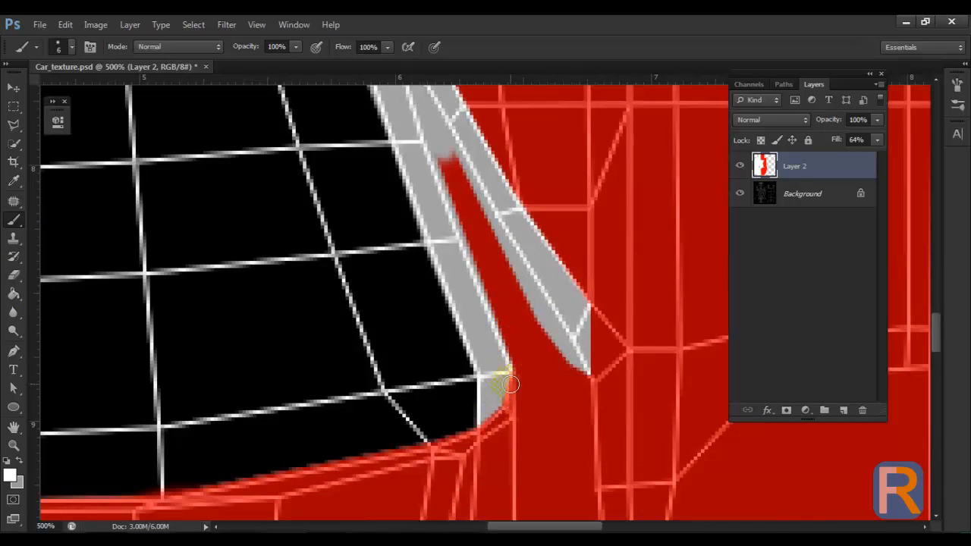
{"action": "left_click_drag", "start_coordinate": [508, 378], "coordinate": [485, 430]}
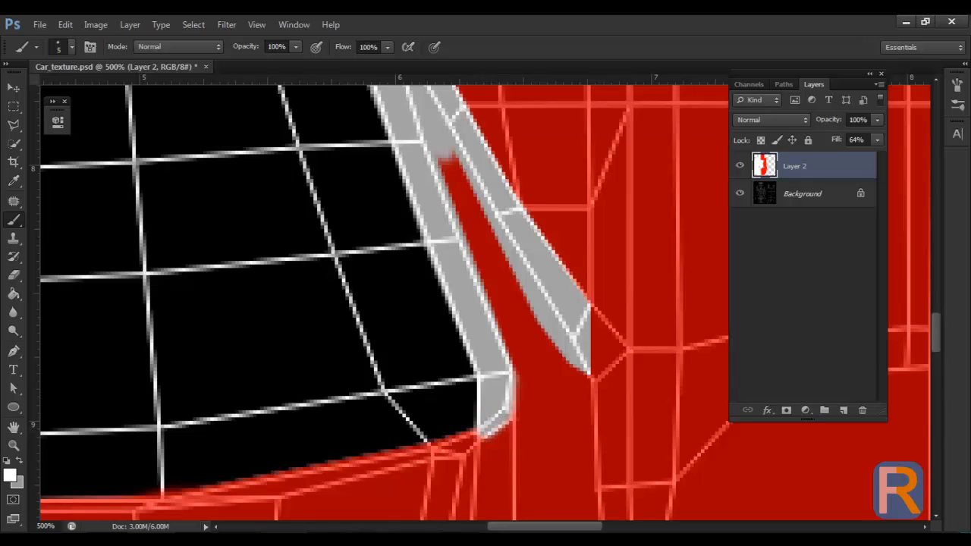
{"action": "left_click", "coordinate": [876, 139]}
{"action": "key", "text": "ctrl+s"}
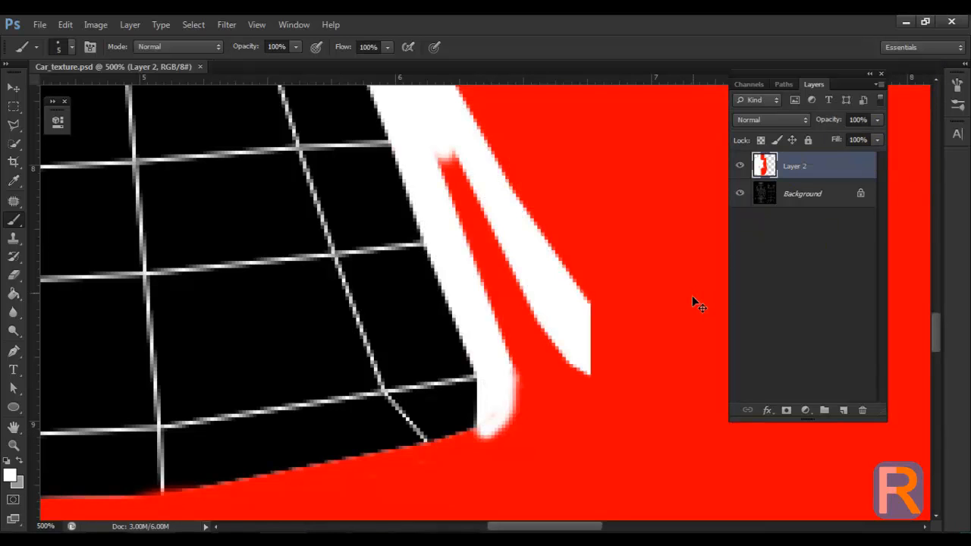
{"action": "left_click", "coordinate": [498, 405]}
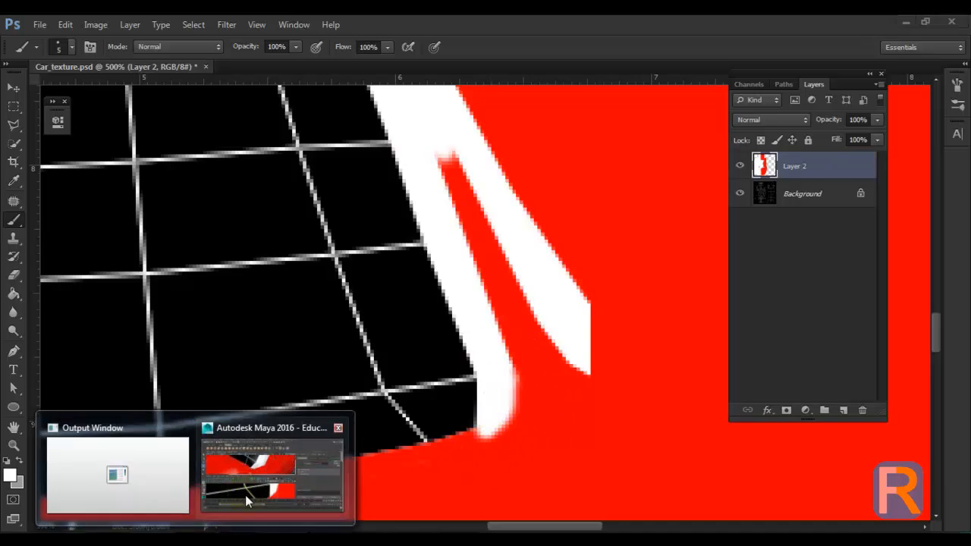
Switch to Maya, reload the Car_texture.psd image in the car material's color file node and inspect the windshield corner on the model.
{"action": "left_click", "coordinate": [245, 495]}
{"action": "left_click", "coordinate": [547, 130]}
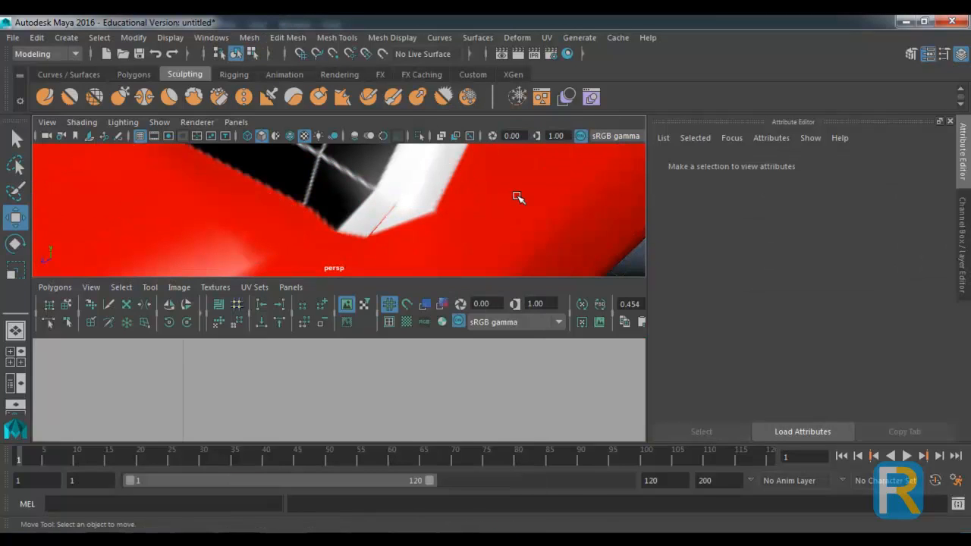
{"action": "left_click", "coordinate": [518, 197]}
{"action": "right_click", "coordinate": [518, 197]}
{"action": "left_click", "coordinate": [486, 483]}
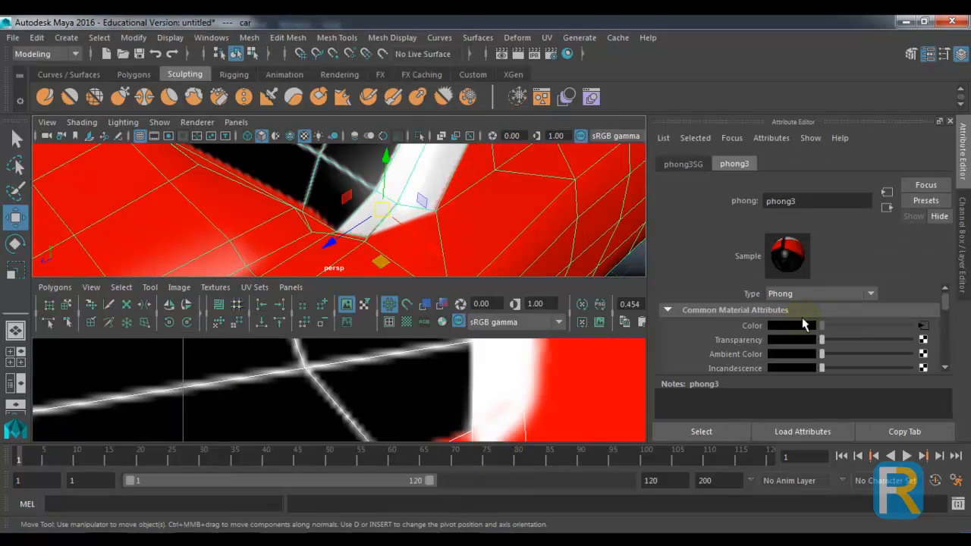
{"action": "left_click", "coordinate": [922, 327]}
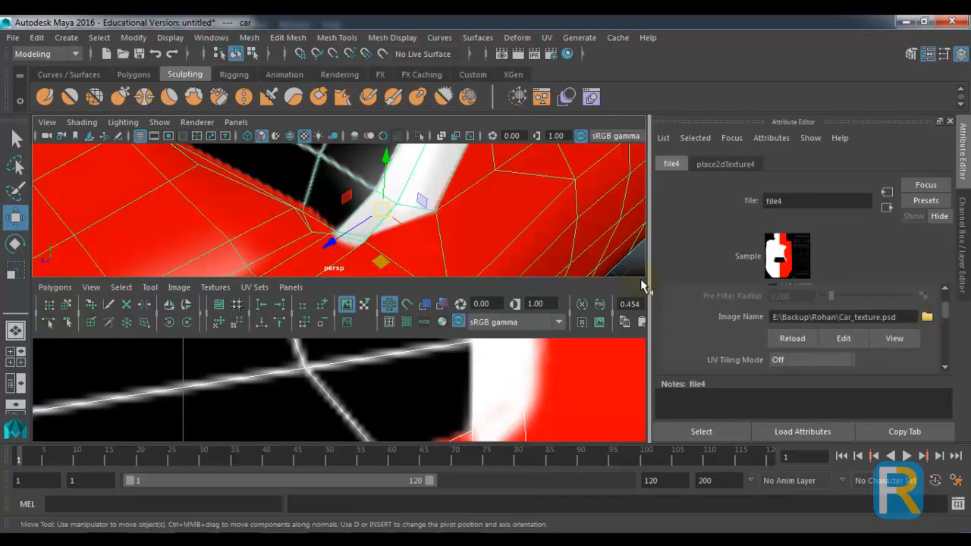
{"action": "left_click_drag", "start_coordinate": [501, 213], "coordinate": [561, 268]}
{"action": "left_click_drag", "start_coordinate": [514, 245], "coordinate": [303, 364]}
{"action": "scroll", "coordinate": [505, 230], "scroll_direction": "up", "scroll_amount": 2}
{"action": "left_click_drag", "start_coordinate": [257, 256], "coordinate": [400, 277]}
Back in Photoshop, sample the pure red, trim the white windshield corner's lower edge with Layer 2's fill at 56%, and restore the fill to 100%.
{"action": "left_click", "coordinate": [297, 233]}
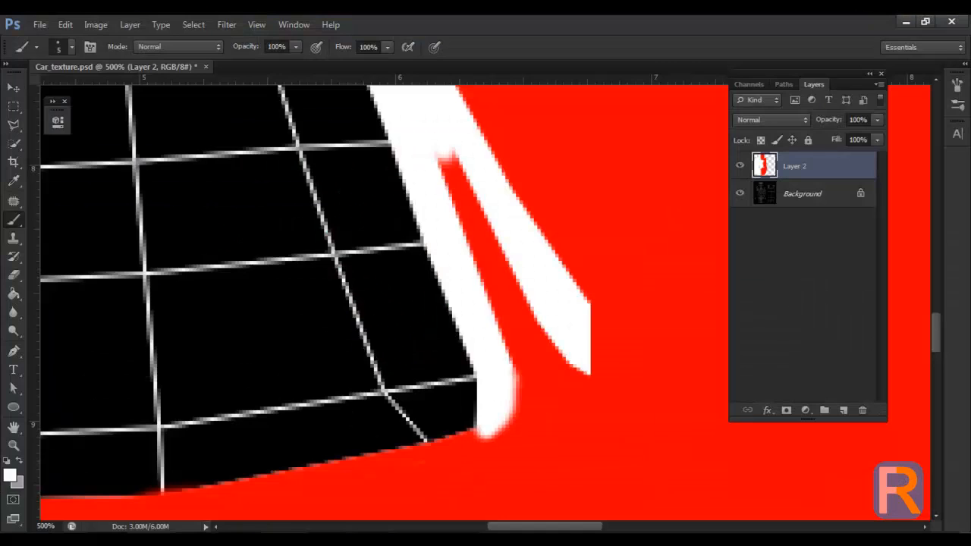
{"action": "left_click_drag", "start_coordinate": [881, 140], "coordinate": [861, 151]}
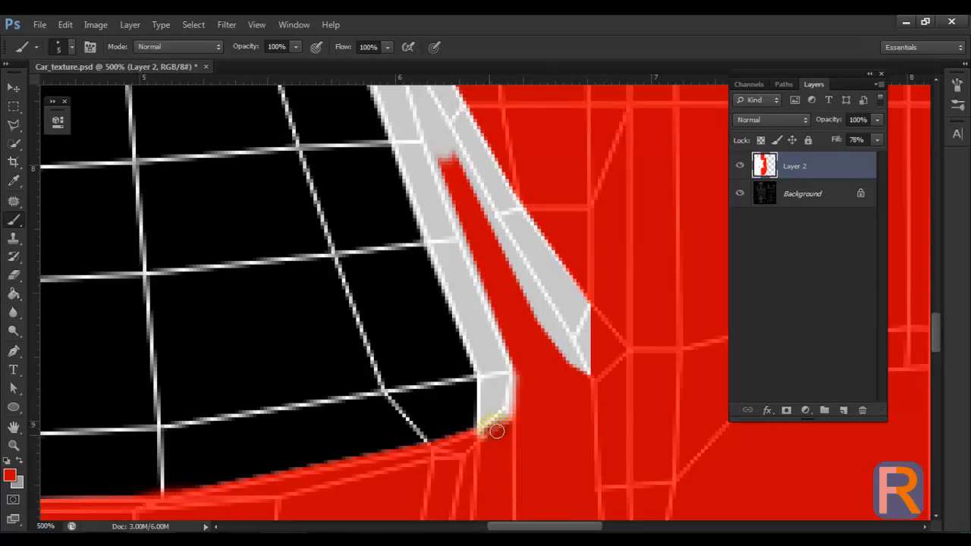
{"action": "left_click", "coordinate": [877, 140]}
{"action": "left_click_drag", "start_coordinate": [889, 163], "coordinate": [889, 161]}
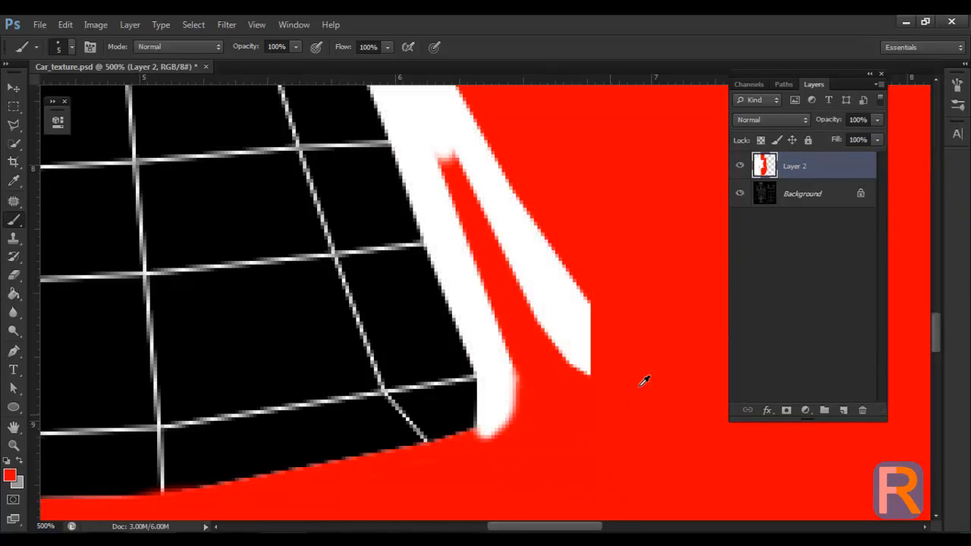
{"action": "left_click", "coordinate": [877, 141]}
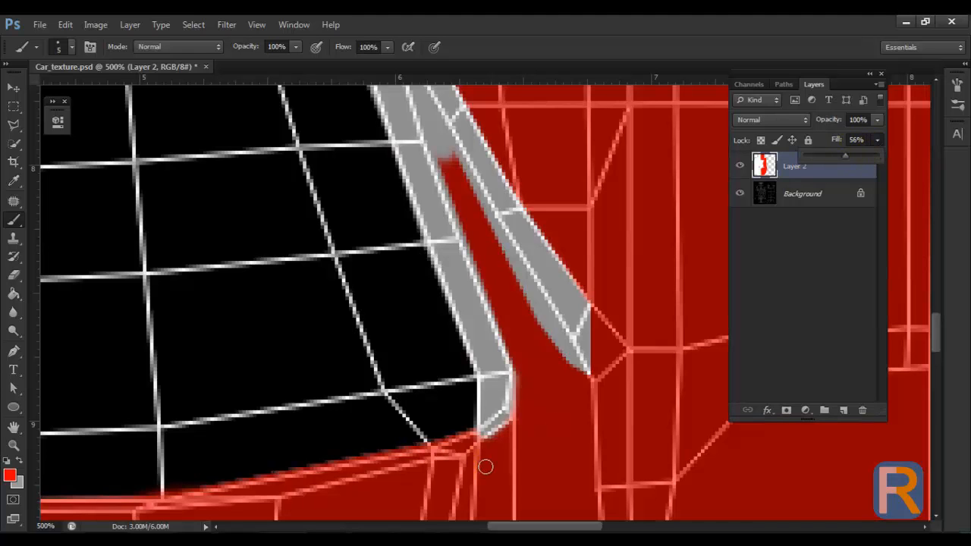
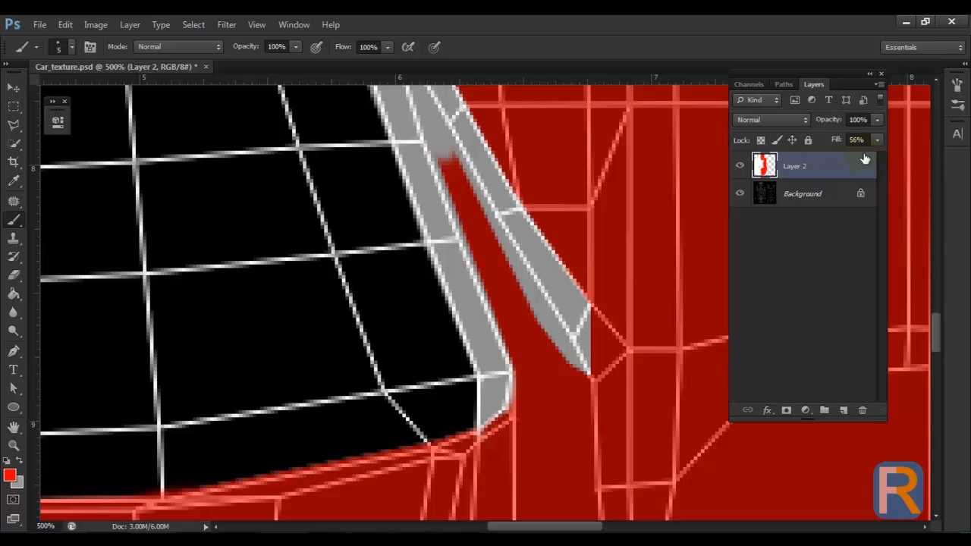
{"action": "left_click_drag", "start_coordinate": [858, 155], "coordinate": [881, 156]}
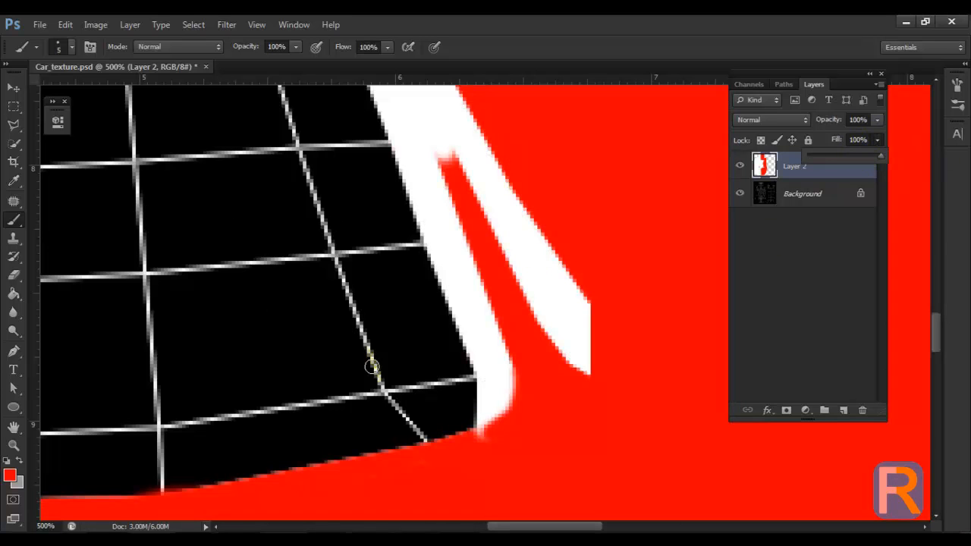
Choose the Move tool and lower Layer 2's fill to 41% to check the paint against the UV wireframe of the whole car body.
{"action": "left_click", "coordinate": [14, 91]}
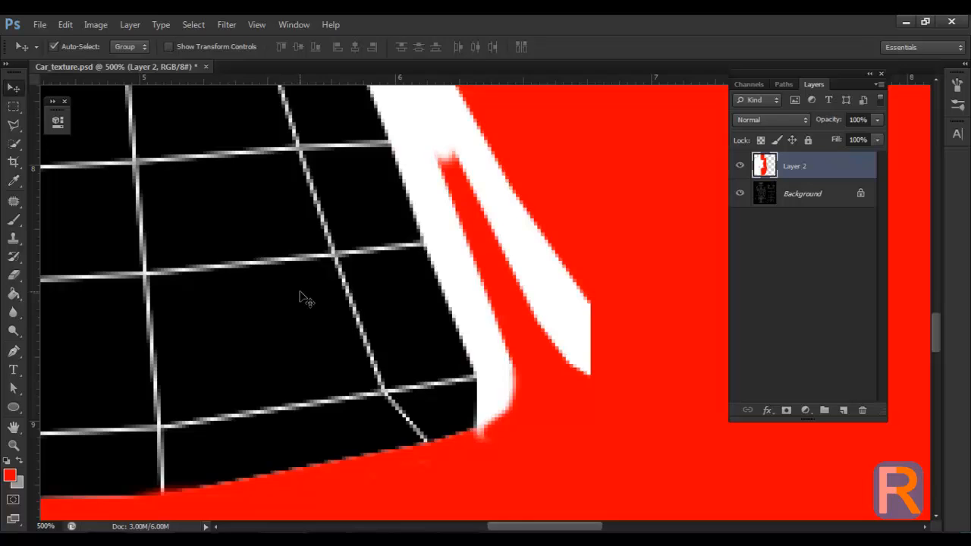
{"action": "key", "text": "ctrl+minus"}
{"action": "key", "text": "ctrl+minus"}
{"action": "key", "text": "ctrl+minus"}
{"action": "key", "text": "ctrl+minus"}
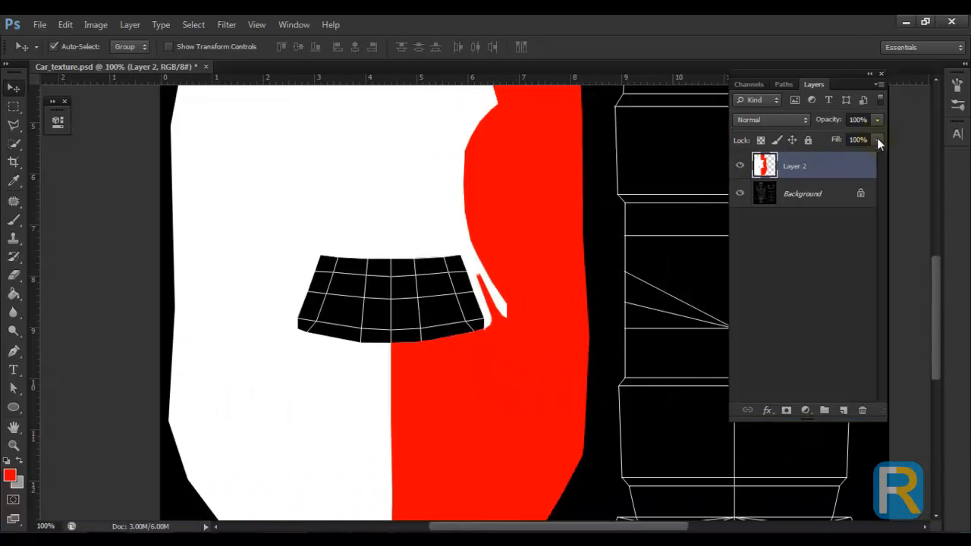
{"action": "left_click", "coordinate": [878, 141]}
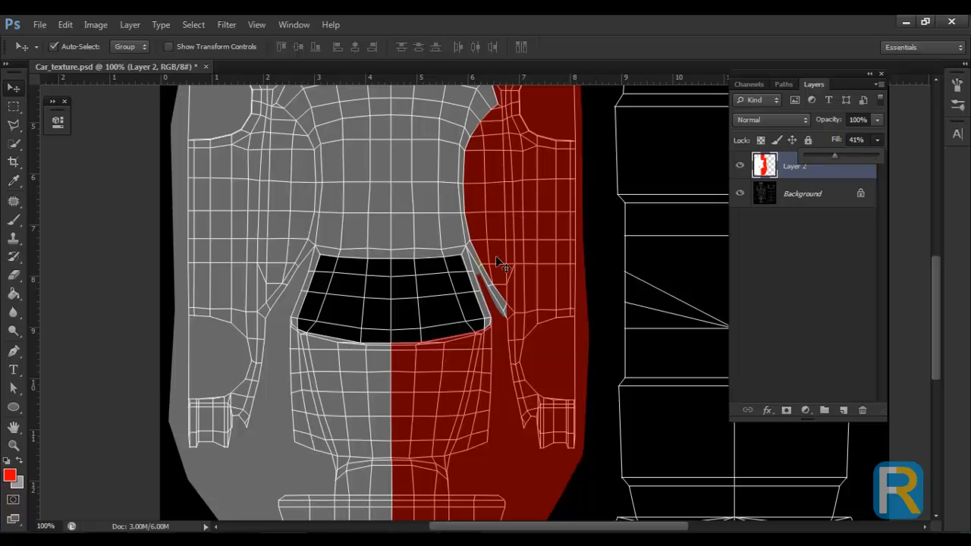
{"action": "left_click_drag", "start_coordinate": [450, 207], "coordinate": [337, 468]}
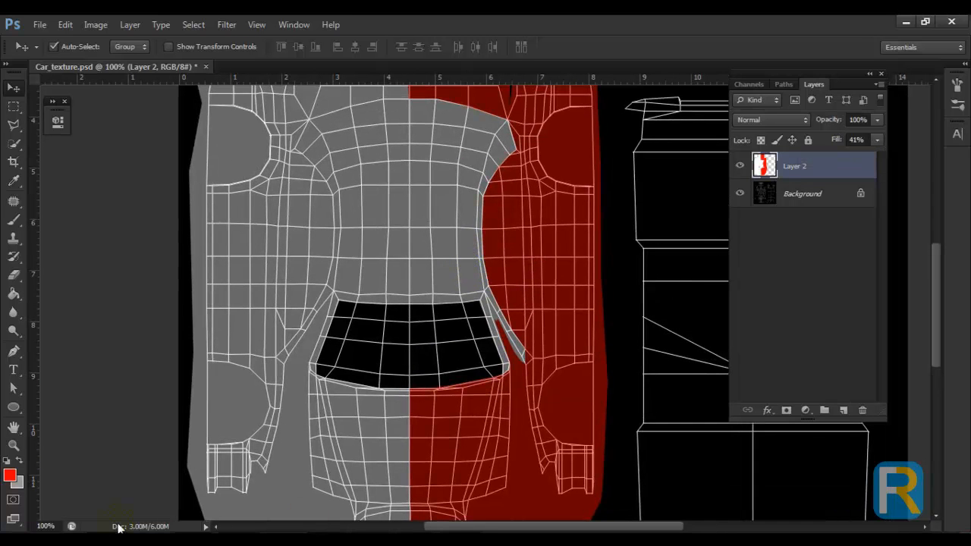
Switch back to Maya, put the car mesh in face selection mode and frame the side windows on the red side.
{"action": "left_click", "coordinate": [261, 489]}
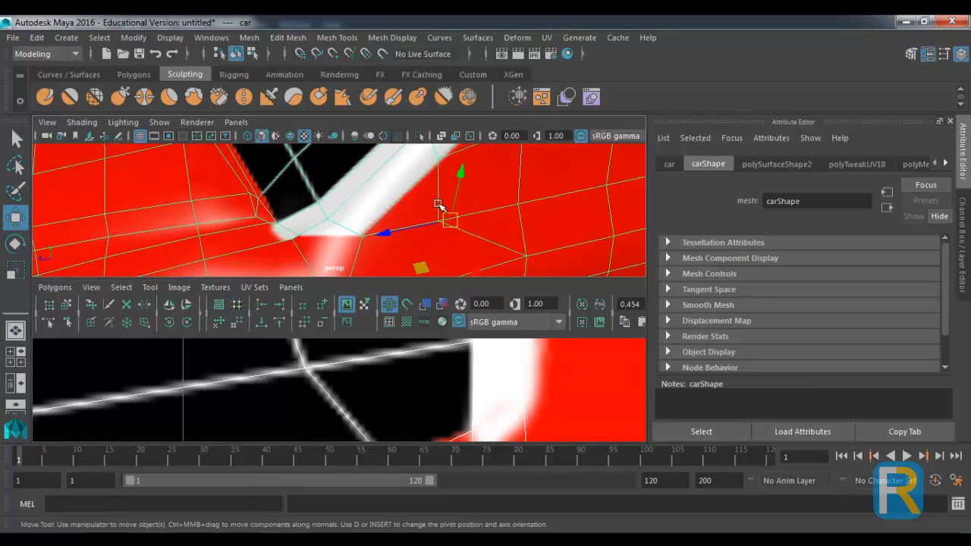
{"action": "left_click_drag", "start_coordinate": [522, 235], "coordinate": [494, 268]}
{"action": "right_click", "coordinate": [455, 221]}
{"action": "left_click", "coordinate": [454, 190]}
{"action": "left_click_drag", "start_coordinate": [454, 189], "coordinate": [396, 268]}
Select all faces of the front side window on the car's red side and assign them a new Blinn material.
{"action": "left_click", "coordinate": [442, 259]}
{"action": "left_click", "coordinate": [428, 318], "text": "shift"}
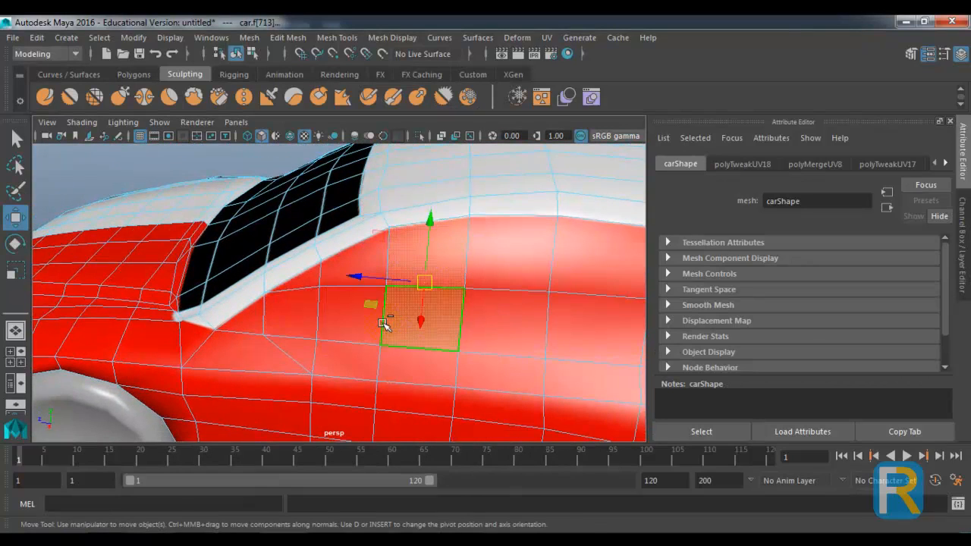
{"action": "left_click", "coordinate": [360, 326], "text": "shift"}
{"action": "left_click", "coordinate": [293, 318], "text": "shift"}
{"action": "left_click", "coordinate": [236, 316], "text": "shift"}
{"action": "left_click", "coordinate": [312, 286], "text": "shift"}
{"action": "right_click", "coordinate": [370, 254]}
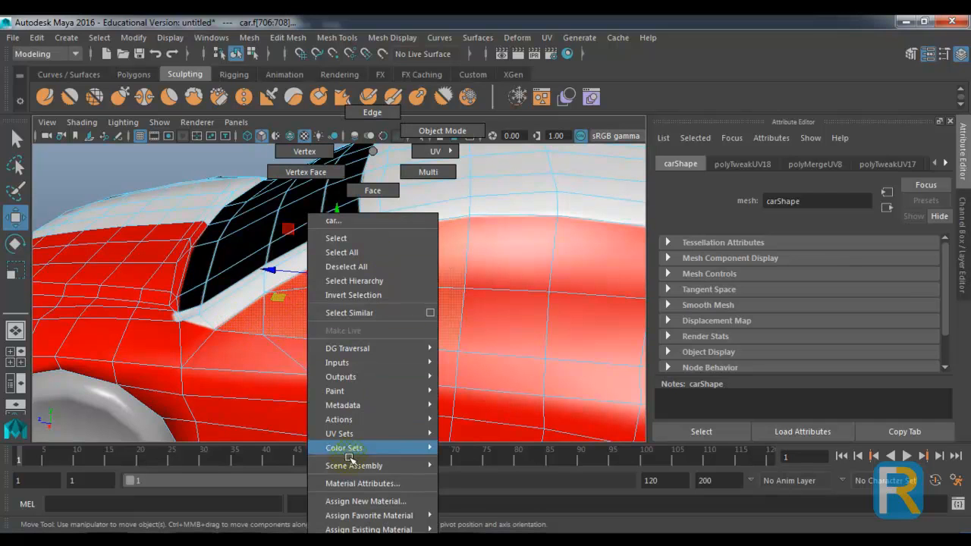
{"action": "left_click", "coordinate": [350, 501]}
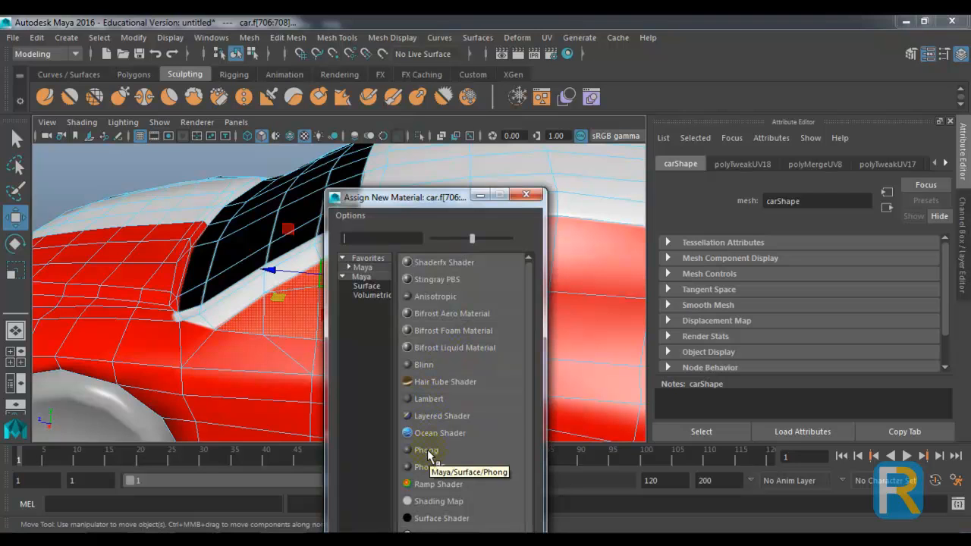
{"action": "left_click", "coordinate": [424, 364]}
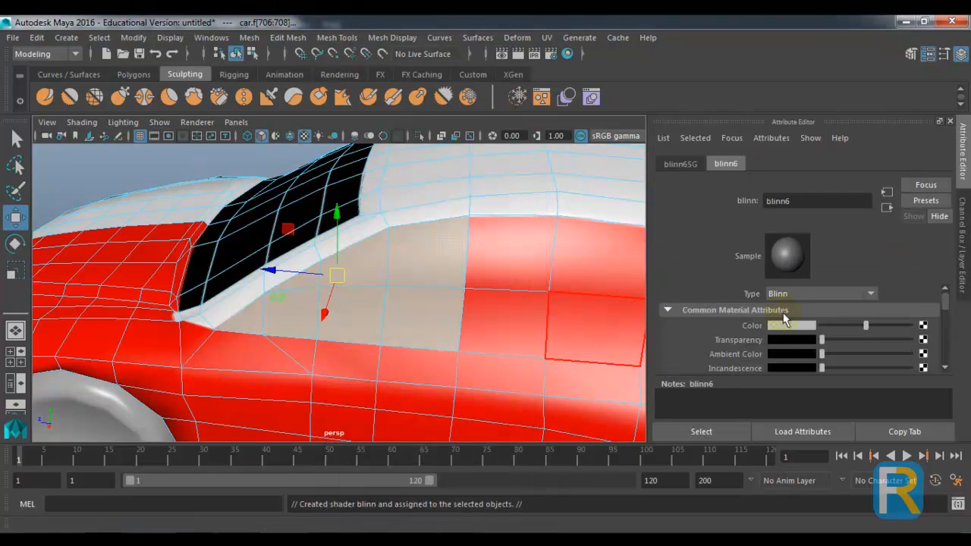
Select the rear side window's faces on the red side and assign them the existing blinn6 material.
{"action": "mouse_move", "coordinate": [565, 310]}
{"action": "left_mouse_down"}
{"action": "mouse_move", "coordinate": [377, 293]}
{"action": "mouse_move", "coordinate": [450, 336]}
{"action": "mouse_move", "coordinate": [517, 357]}
{"action": "mouse_move", "coordinate": [521, 347]}
{"action": "left_mouse_up"}
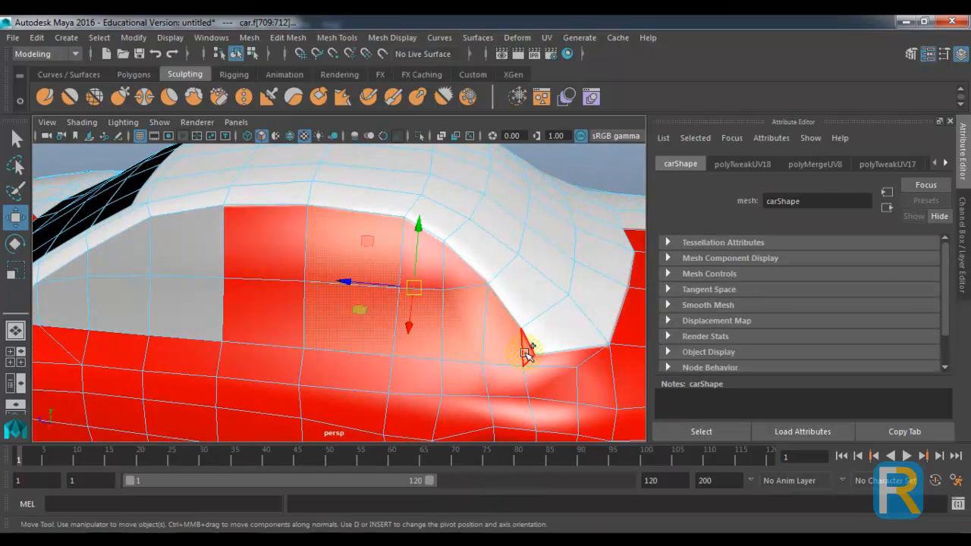
{"action": "right_click", "coordinate": [431, 271]}
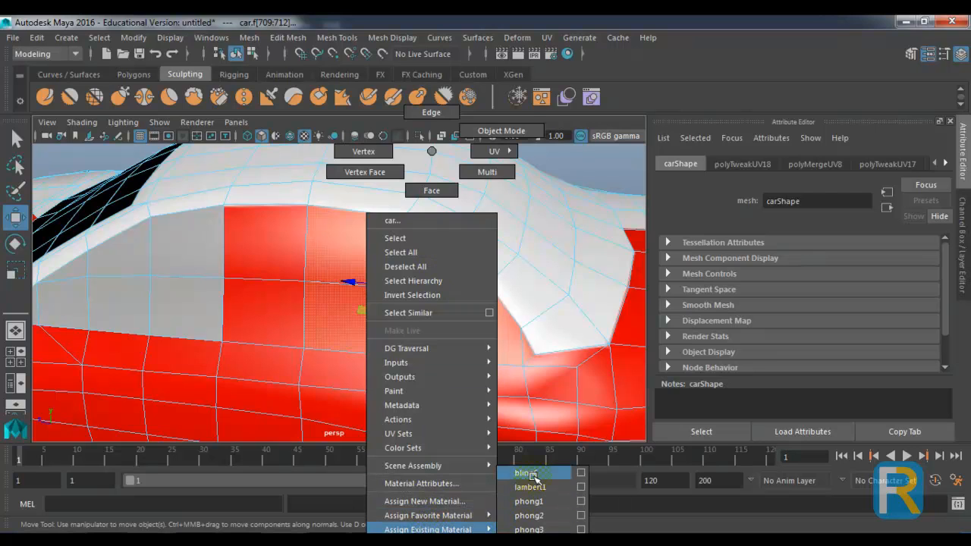
{"action": "left_click", "coordinate": [534, 474]}
Select the front side window's faces on the car's white side and assign them the existing blinn6 material.
{"action": "left_click_drag", "start_coordinate": [173, 280], "coordinate": [524, 319]}
{"action": "left_click", "coordinate": [493, 271]}
{"action": "left_click", "coordinate": [486, 328], "text": "shift"}
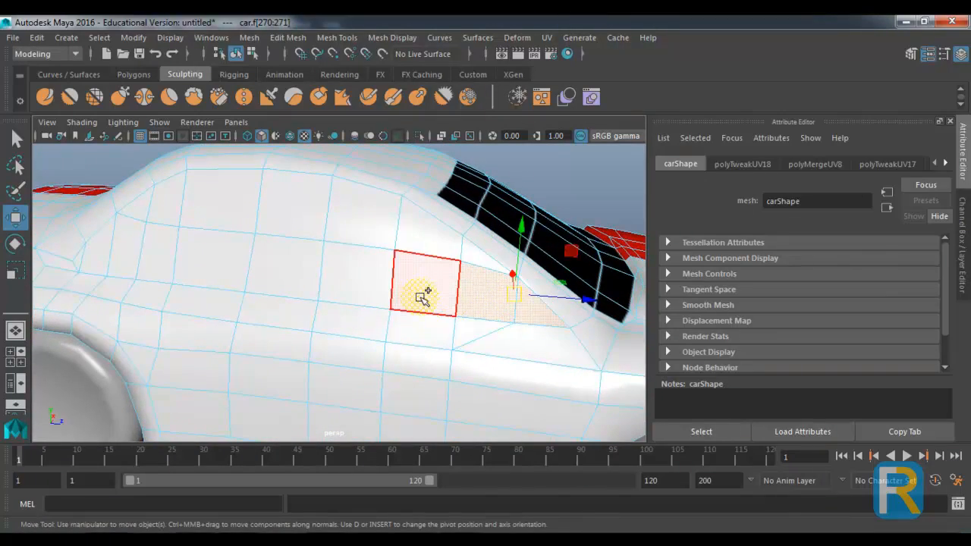
{"action": "left_click", "coordinate": [388, 250], "text": "shift"}
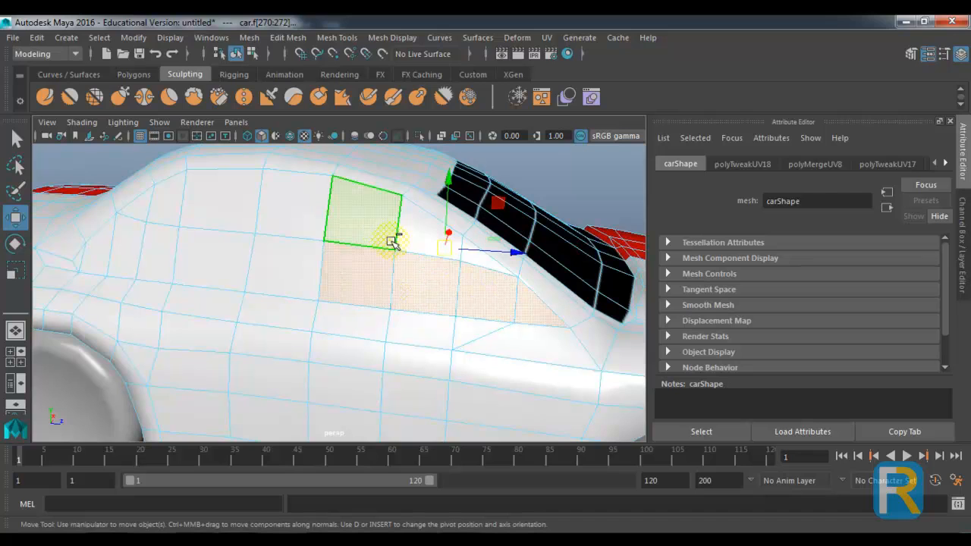
{"action": "right_click", "coordinate": [480, 260]}
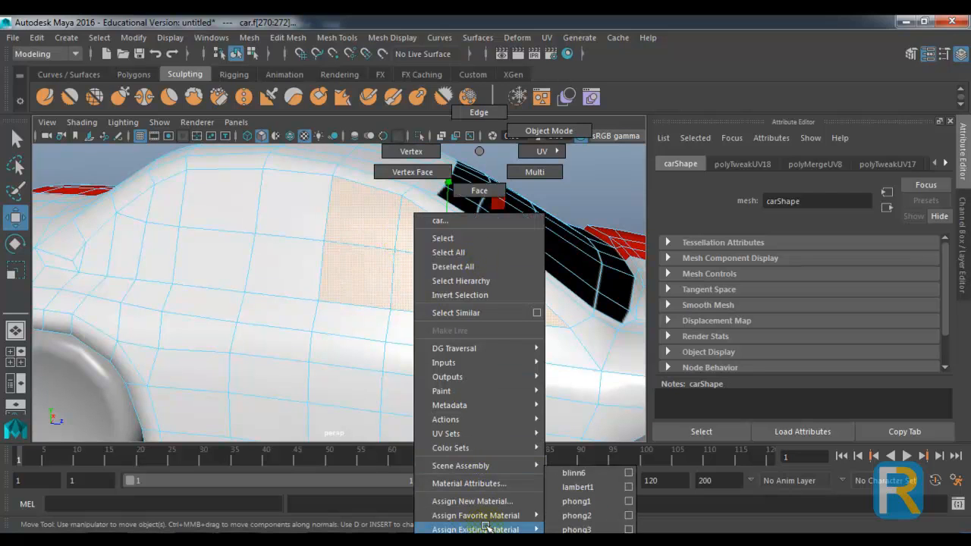
{"action": "mouse_move", "coordinate": [525, 519]}
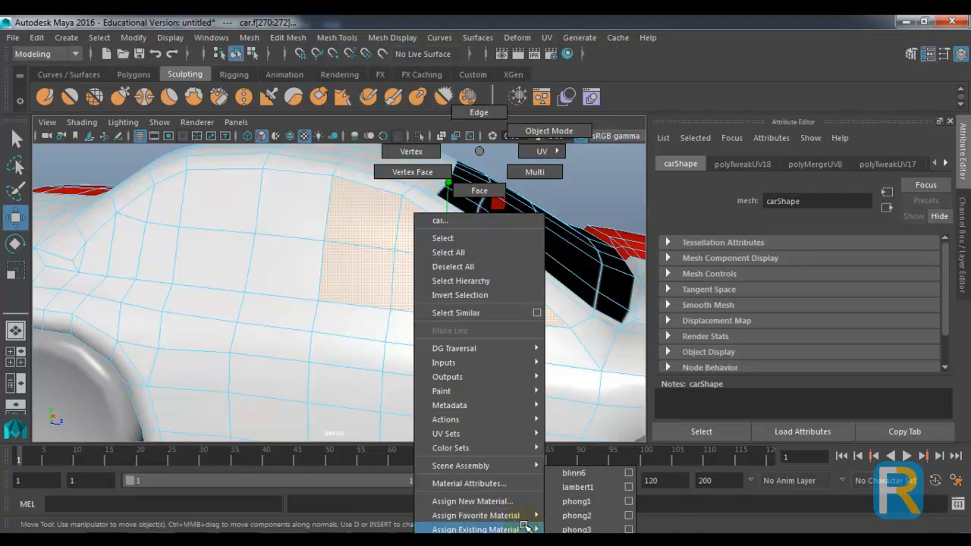
{"action": "left_click", "coordinate": [576, 474]}
Select the rear side window's faces on the white side and assign them the existing blinn6 material.
{"action": "left_click_drag", "start_coordinate": [382, 339], "coordinate": [438, 368]}
{"action": "left_click", "coordinate": [294, 244]}
{"action": "left_click", "coordinate": [290, 284], "text": "shift"}
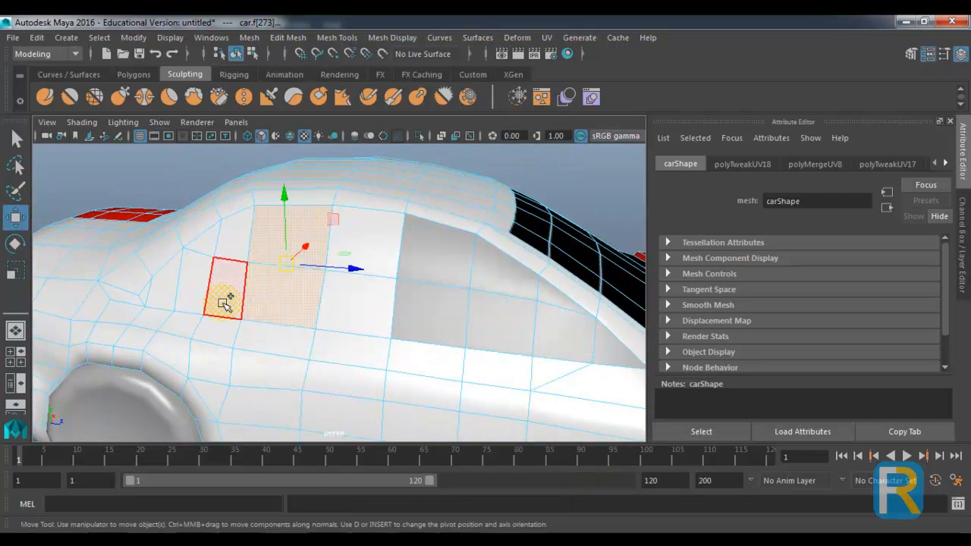
{"action": "left_click", "coordinate": [197, 302], "text": "shift"}
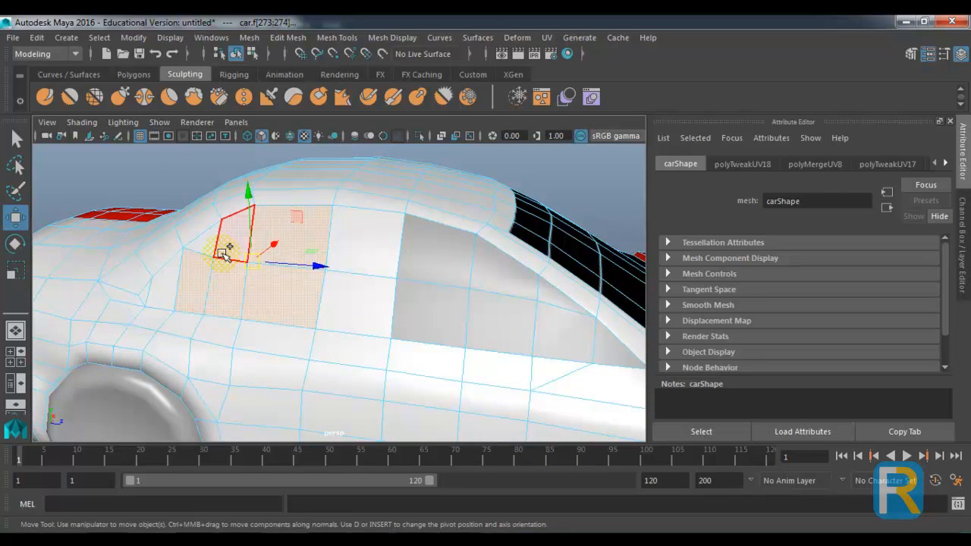
{"action": "left_click", "coordinate": [173, 283], "text": "shift"}
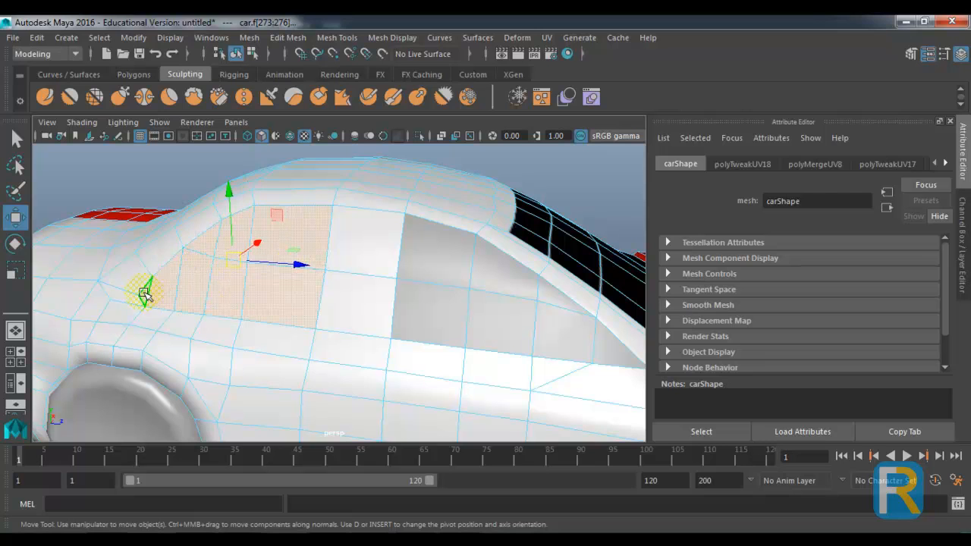
{"action": "right_click", "coordinate": [379, 171]}
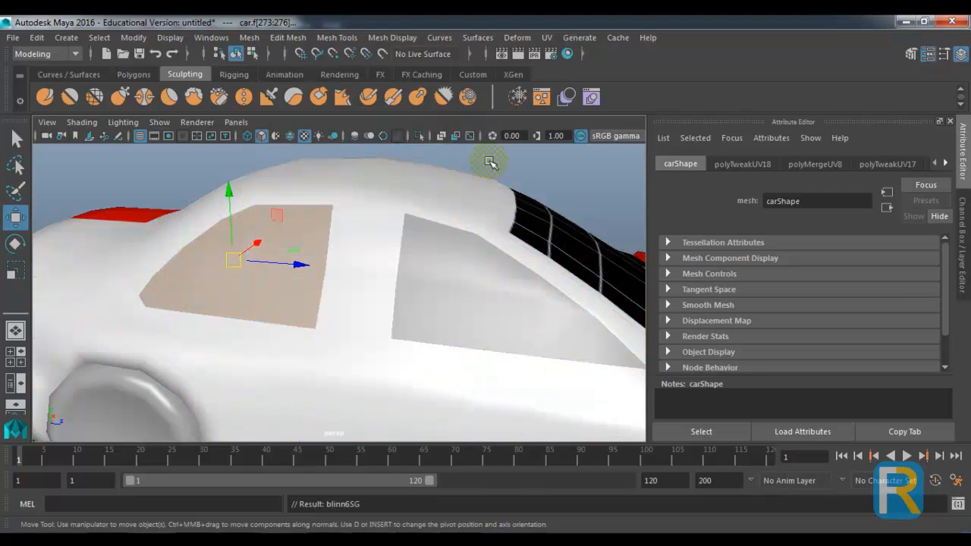
{"action": "left_click_drag", "start_coordinate": [527, 239], "coordinate": [407, 314]}
{"action": "left_click", "coordinate": [357, 245]}
{"action": "left_click_drag", "start_coordinate": [358, 245], "coordinate": [388, 243]}
{"action": "scroll", "coordinate": [387, 242], "scroll_direction": "down", "scroll_amount": 2}
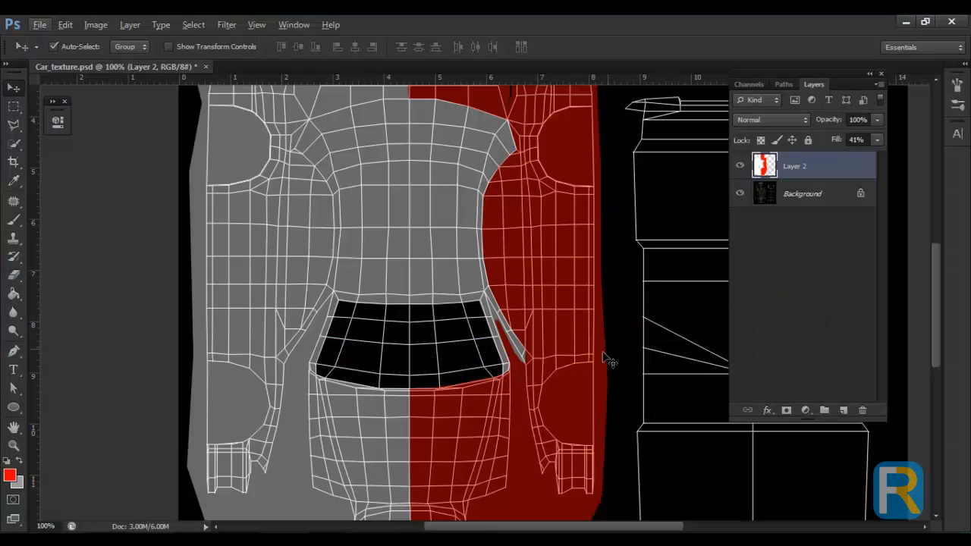
{"action": "left_click", "coordinate": [40, 25]}
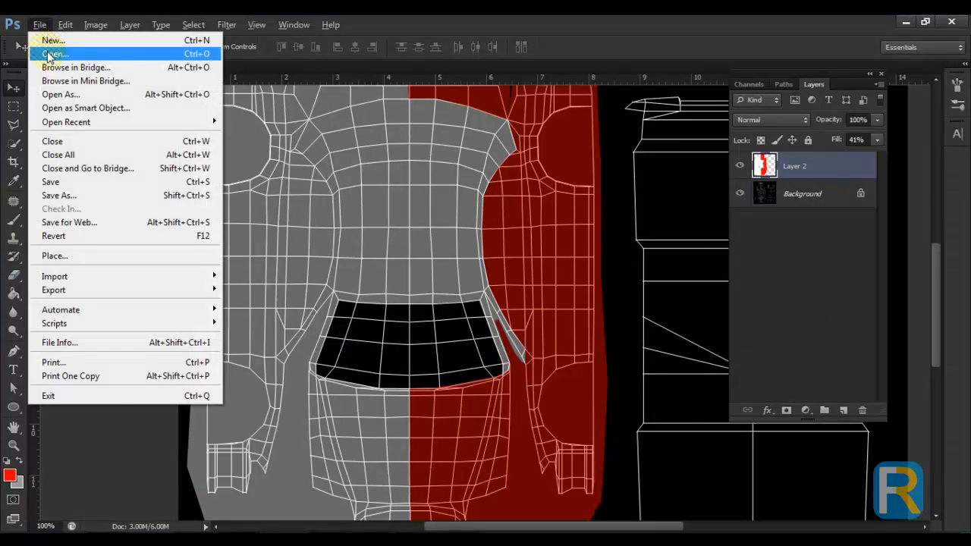
{"action": "left_click", "coordinate": [49, 51]}
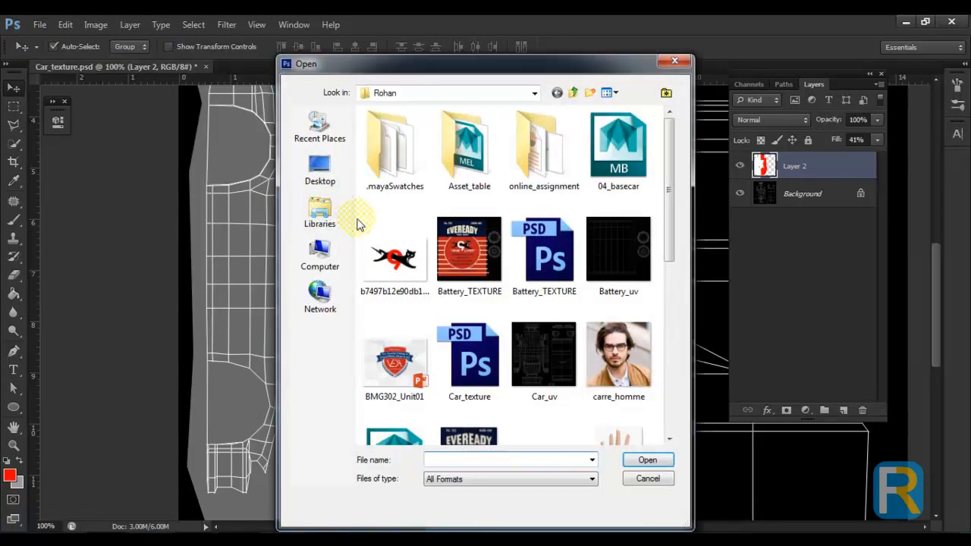
{"action": "left_click", "coordinate": [321, 173]}
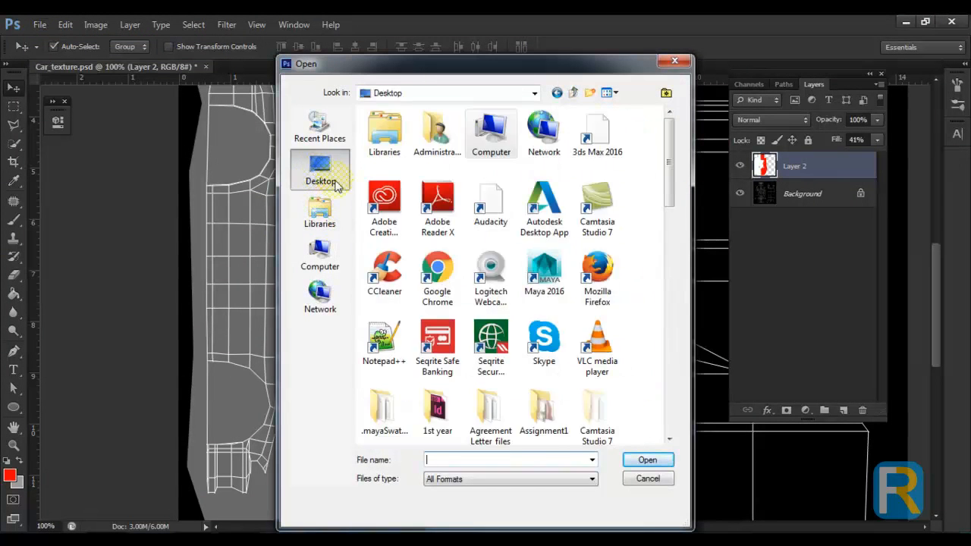
{"action": "left_click", "coordinate": [320, 258]}
{"action": "left_click", "coordinate": [674, 60]}
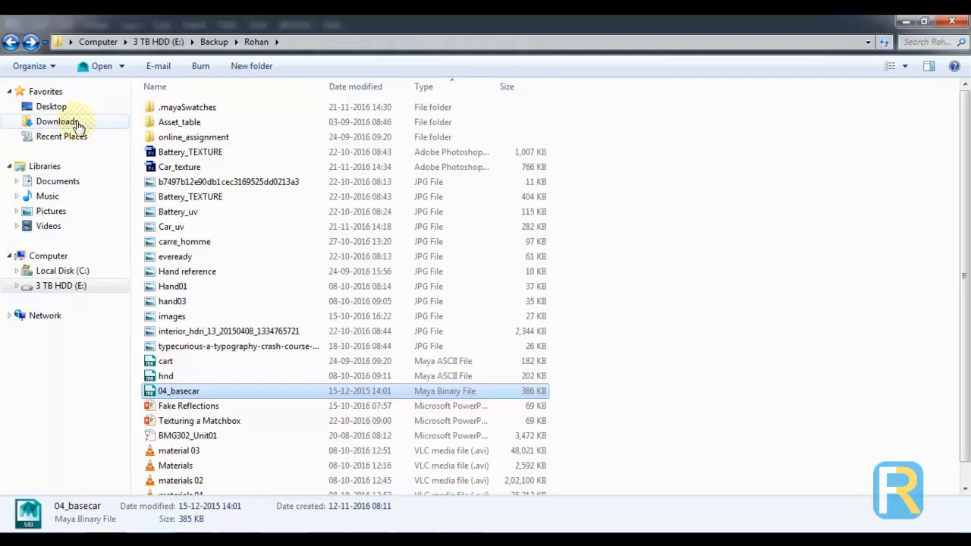
Locate the downloaded nypd.png from the browser's download entry and place it into Car_texture.psd in Photoshop.
{"action": "left_click", "coordinate": [60, 121]}
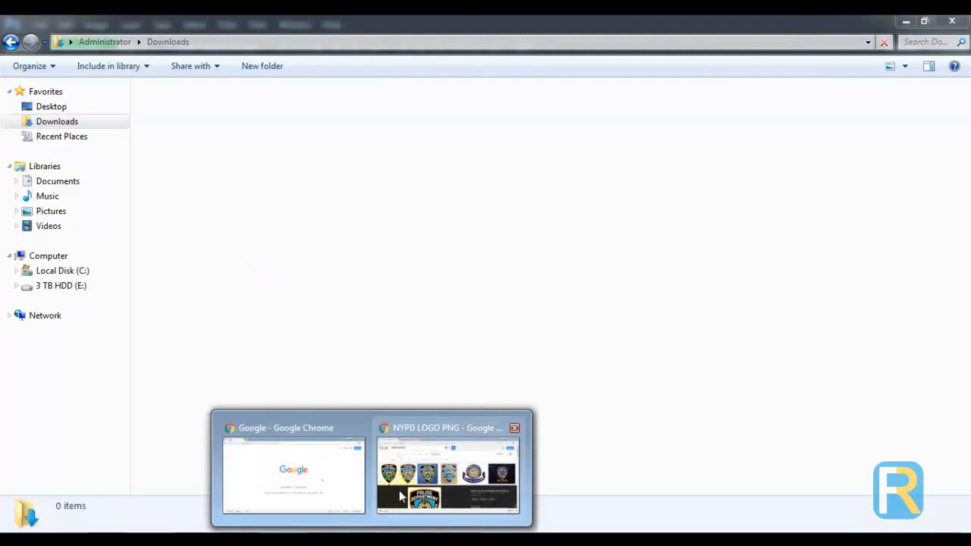
{"action": "left_click", "coordinate": [400, 497]}
{"action": "left_click", "coordinate": [147, 516]}
{"action": "left_click", "coordinate": [206, 474]}
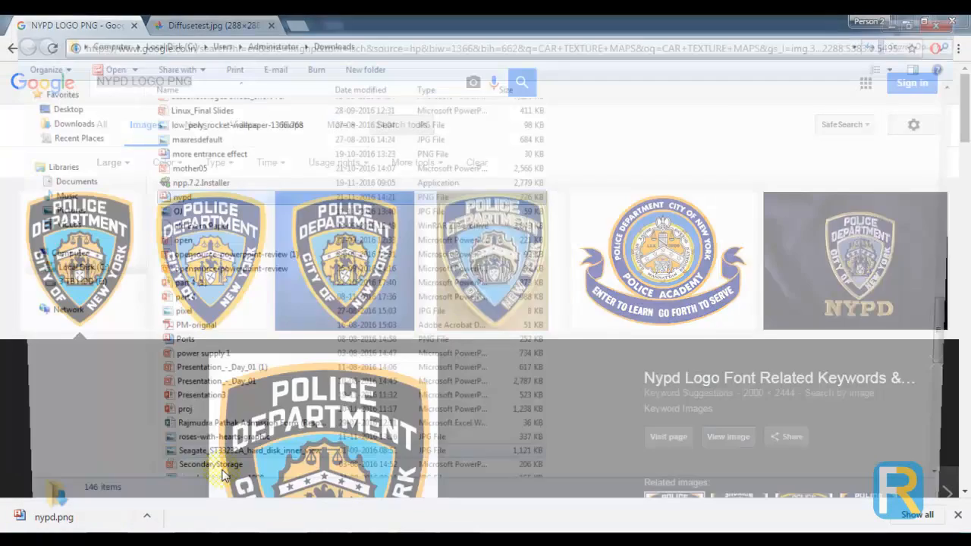
{"action": "left_click_drag", "start_coordinate": [169, 198], "coordinate": [436, 348]}
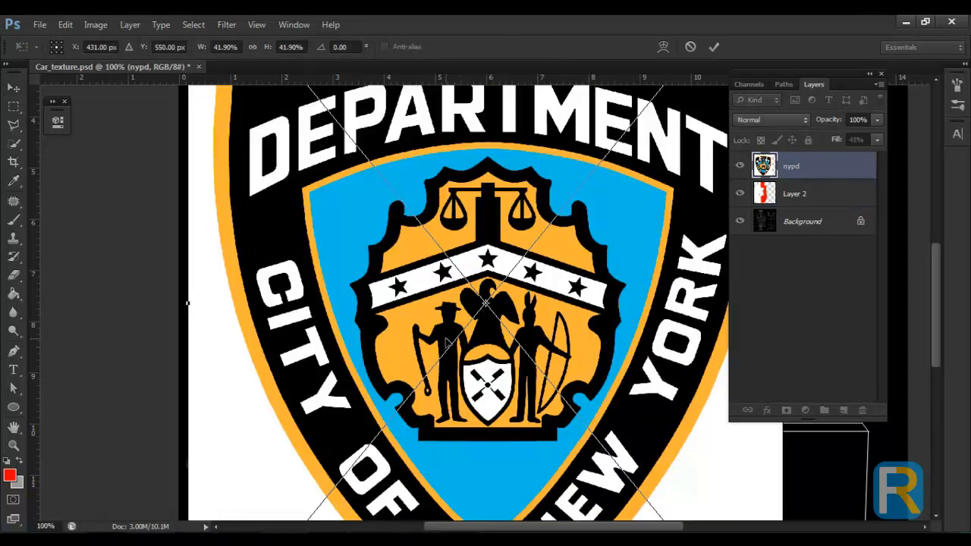
Scale the placed police badge image down over the car body's UV layout and commit the placement.
{"action": "left_click_drag", "start_coordinate": [262, 393], "coordinate": [303, 305]}
{"action": "left_click_drag", "start_coordinate": [303, 357], "coordinate": [334, 205]}
{"action": "left_click_drag", "start_coordinate": [253, 434], "coordinate": [444, 227]}
{"action": "left_click_drag", "start_coordinate": [547, 203], "coordinate": [421, 419]}
{"action": "key", "text": "Return"}
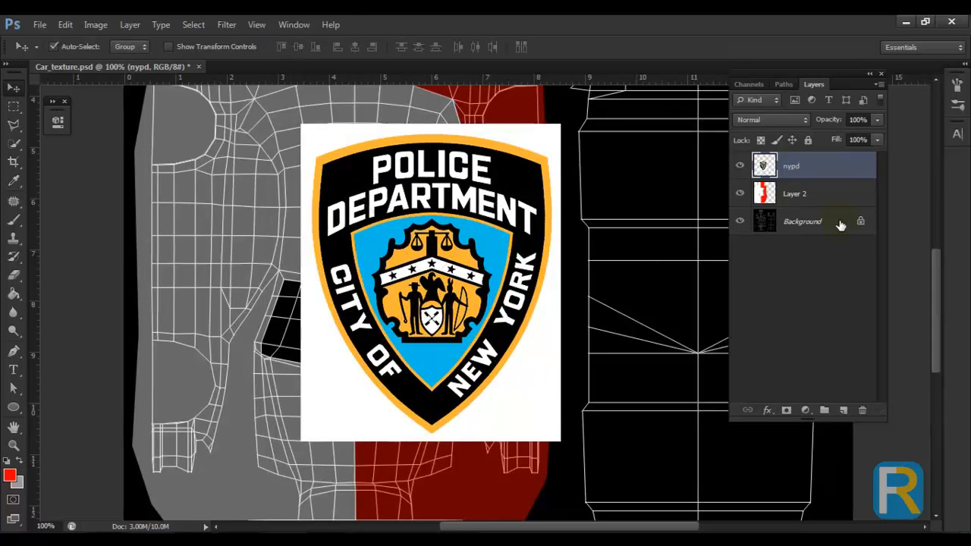
{"action": "right_click", "coordinate": [841, 172]}
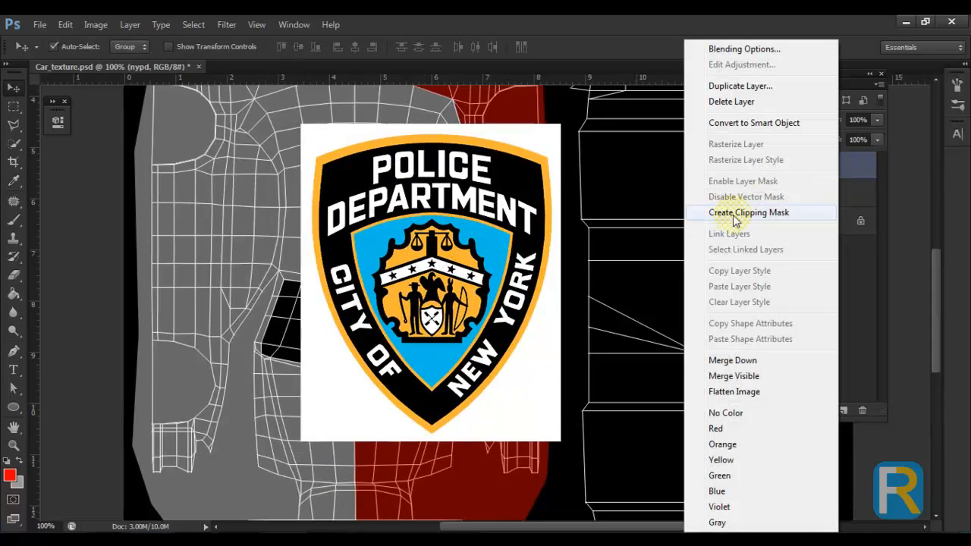
{"action": "left_click", "coordinate": [751, 124]}
{"action": "left_click", "coordinate": [876, 141]}
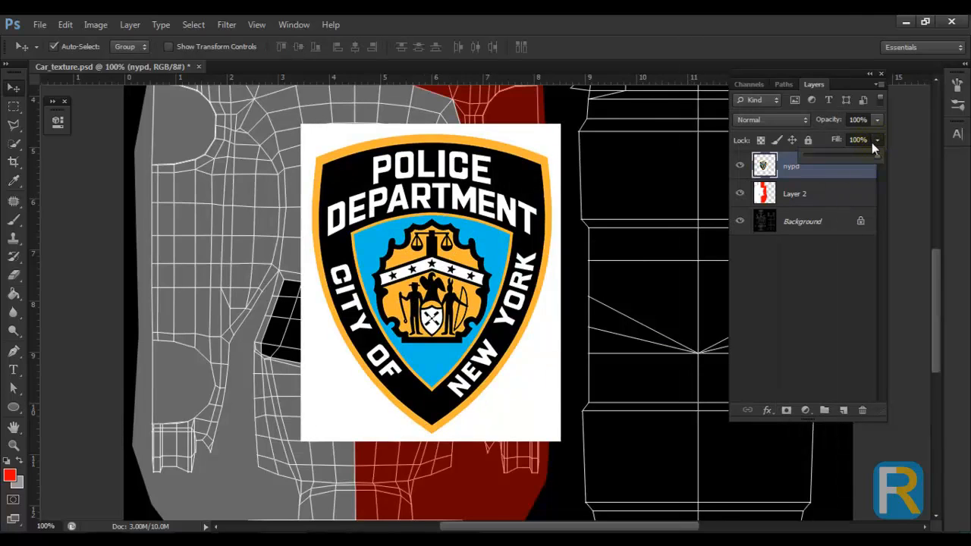
Select the white background around the police badge with the Magic Wand, delete it, and clear the selection.
{"action": "left_click_drag", "start_coordinate": [14, 145], "coordinate": [70, 157]}
{"action": "left_click", "coordinate": [306, 134]}
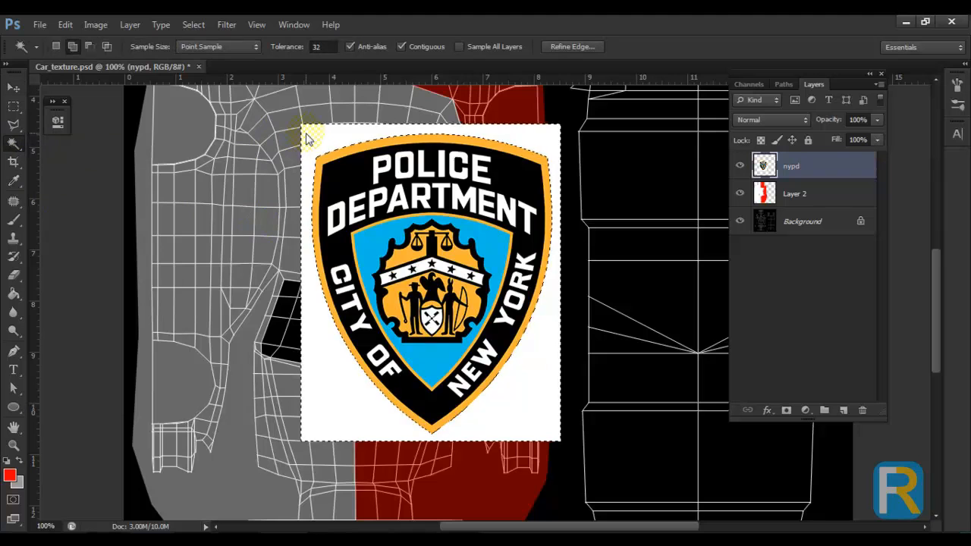
{"action": "key", "text": "Delete"}
{"action": "left_click", "coordinate": [14, 88]}
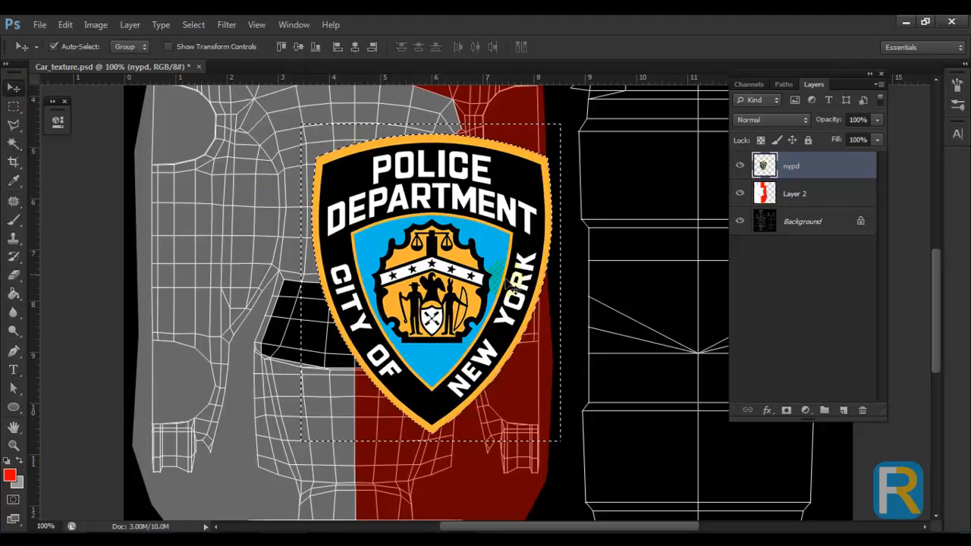
{"action": "key", "text": "ctrl+d"}
Convert the nypd layer to a smart object, then move the badge onto the hood and shrink it to about 28.6%.
{"action": "right_click", "coordinate": [860, 174]}
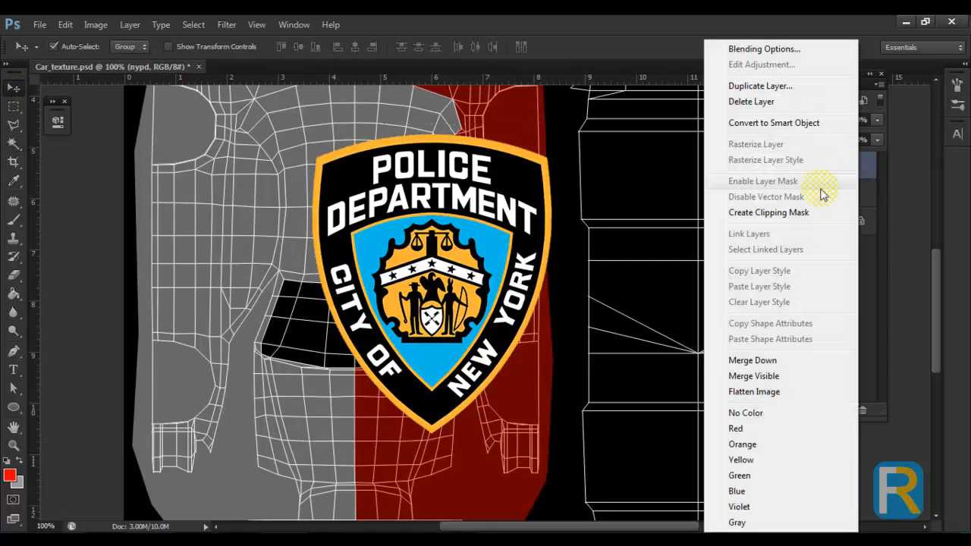
{"action": "left_click", "coordinate": [758, 123]}
{"action": "left_click_drag", "start_coordinate": [438, 302], "coordinate": [424, 417]}
{"action": "key", "text": "ctrl+t"}
{"action": "left_click_drag", "start_coordinate": [540, 252], "coordinate": [455, 356]}
{"action": "left_click_drag", "start_coordinate": [462, 391], "coordinate": [461, 358]}
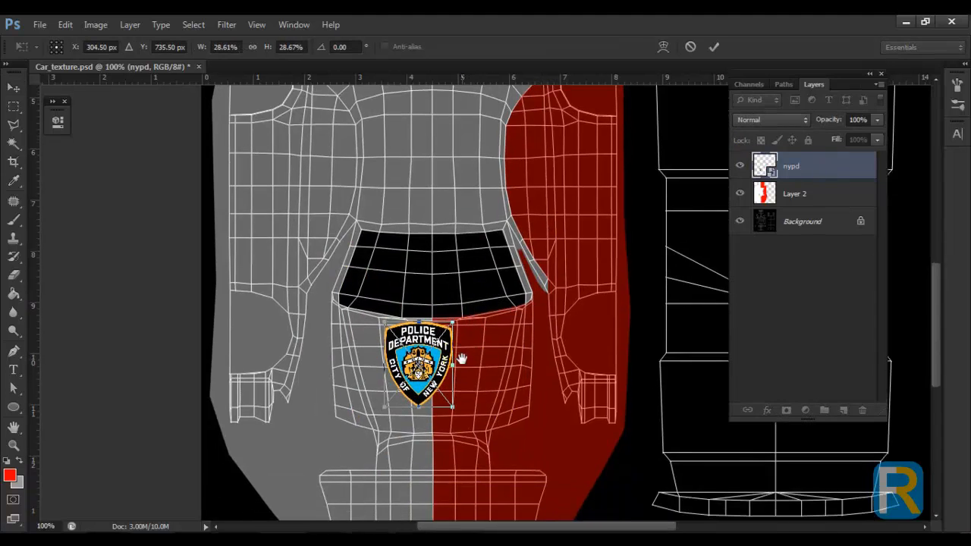
Fine-tune the badge over the hood's white-red seam, widening it to about 31.6% and lowering its upper edge slightly, and commit the transform.
{"action": "key", "text": "ctrl+plus"}
{"action": "key", "text": "ctrl+plus"}
{"action": "left_click_drag", "start_coordinate": [362, 446], "coordinate": [486, 335]}
{"action": "left_click_drag", "start_coordinate": [512, 250], "coordinate": [522, 235]}
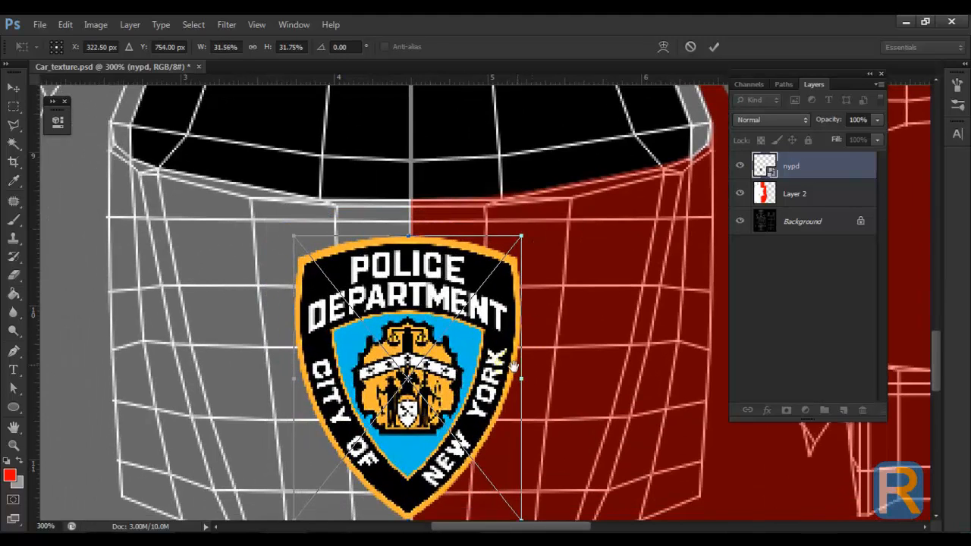
{"action": "left_click_drag", "start_coordinate": [499, 361], "coordinate": [493, 307]}
{"action": "left_click_drag", "start_coordinate": [403, 183], "coordinate": [403, 197]}
{"action": "key", "text": "Return"}
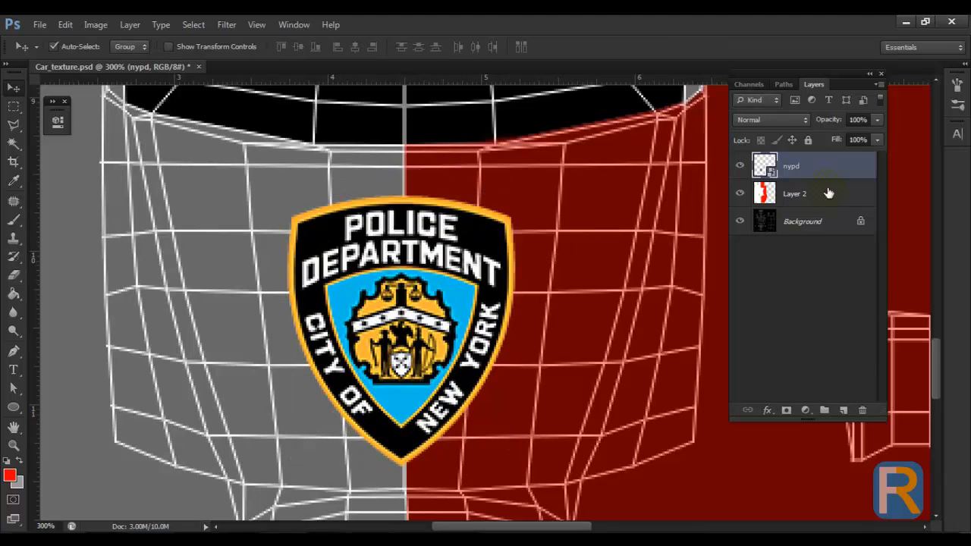
Rasterize the nypd layer and raise Layer 2's Fill to 100%.
{"action": "right_click", "coordinate": [828, 162]}
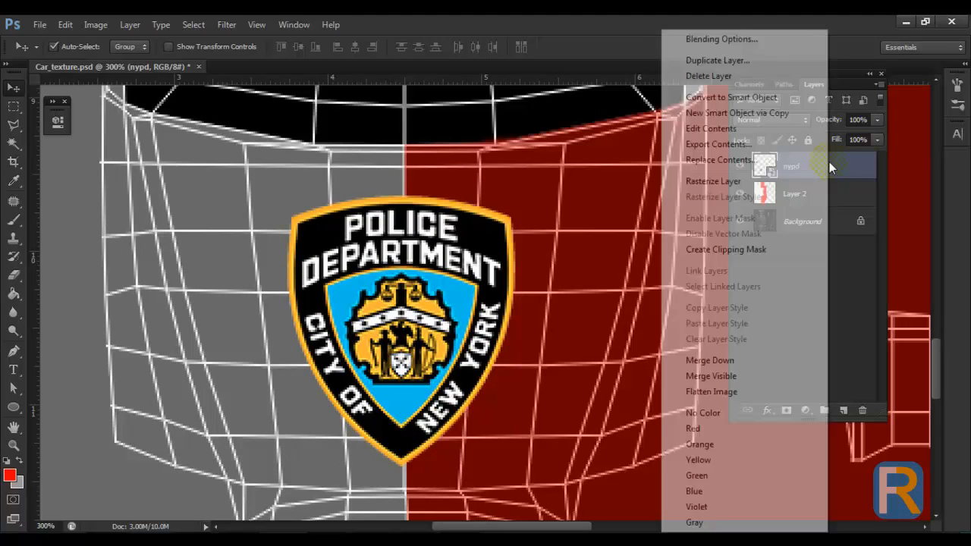
{"action": "left_click", "coordinate": [703, 182]}
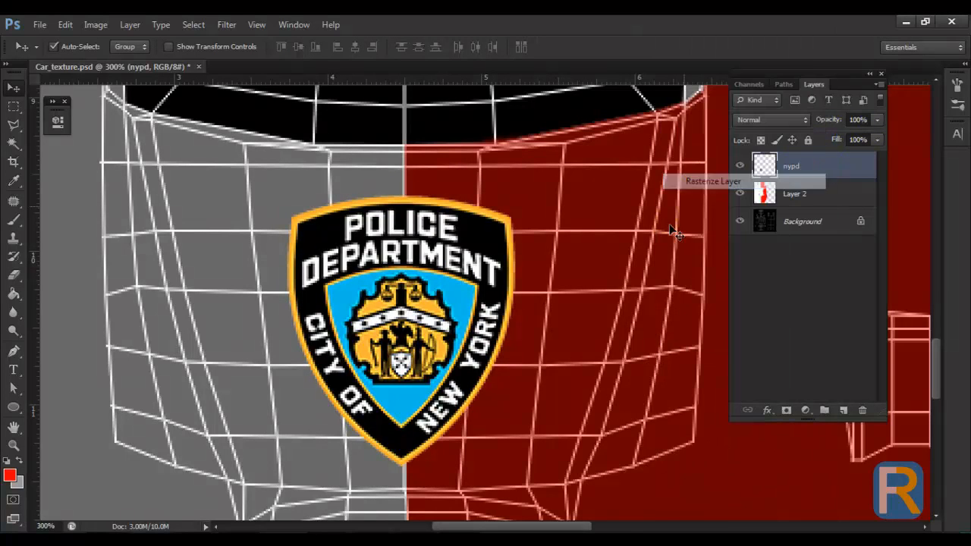
{"action": "left_click", "coordinate": [855, 191]}
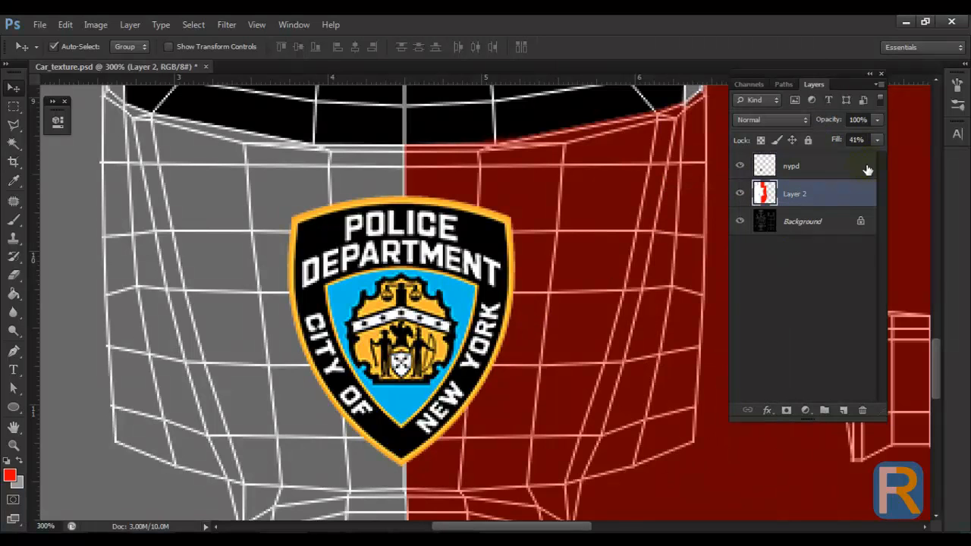
{"action": "left_click_drag", "start_coordinate": [870, 155], "coordinate": [928, 160]}
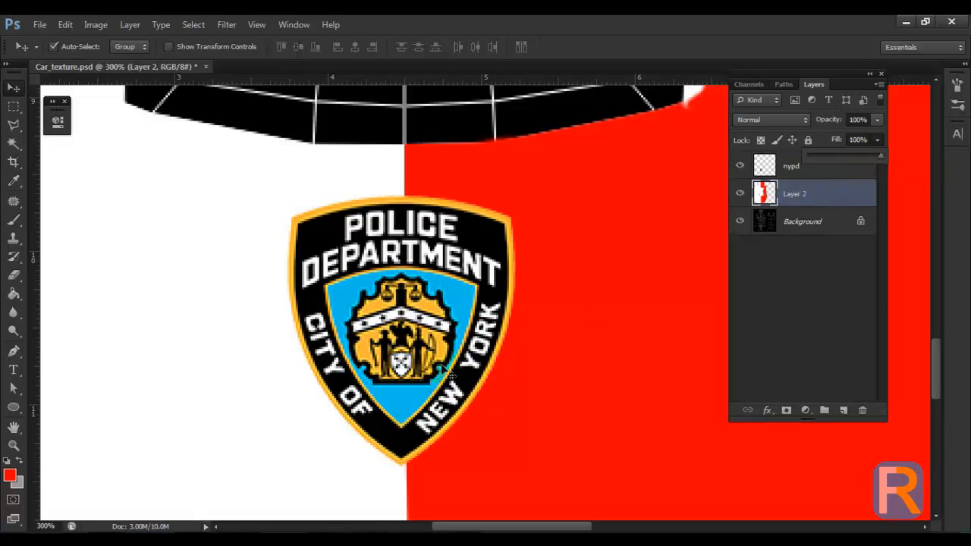
Switch to Maya and close the open Control Panel window from the taskbar.
{"action": "key", "text": "alt+Tab"}
{"action": "key", "text": "alt+Tab"}
{"action": "key", "text": "alt+Tab"}
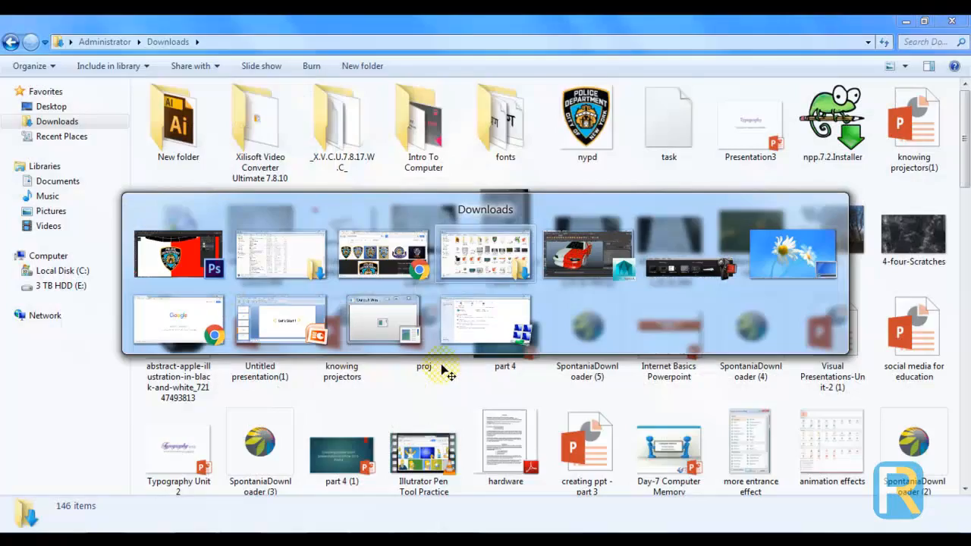
{"action": "key", "text": "alt+Tab"}
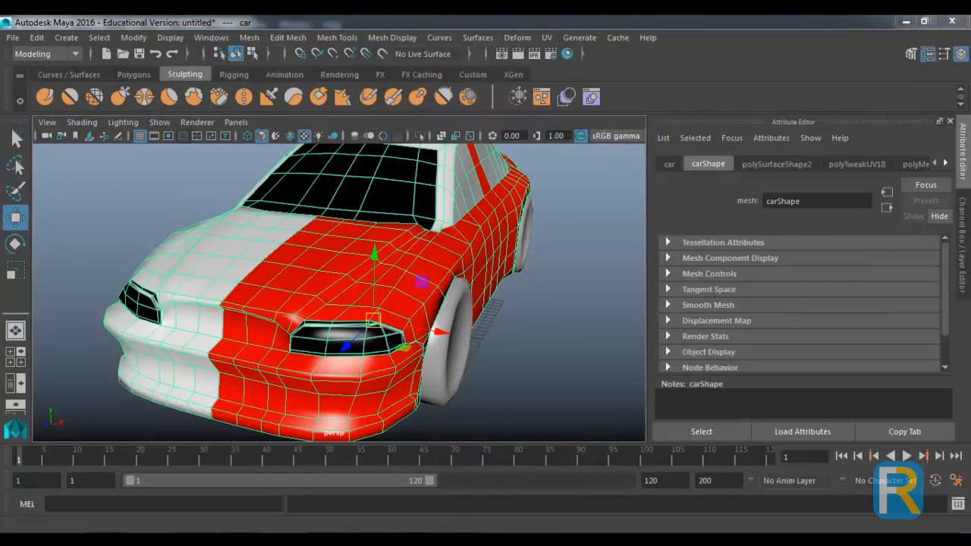
{"action": "right_click", "coordinate": [373, 536]}
{"action": "right_click", "coordinate": [411, 535]}
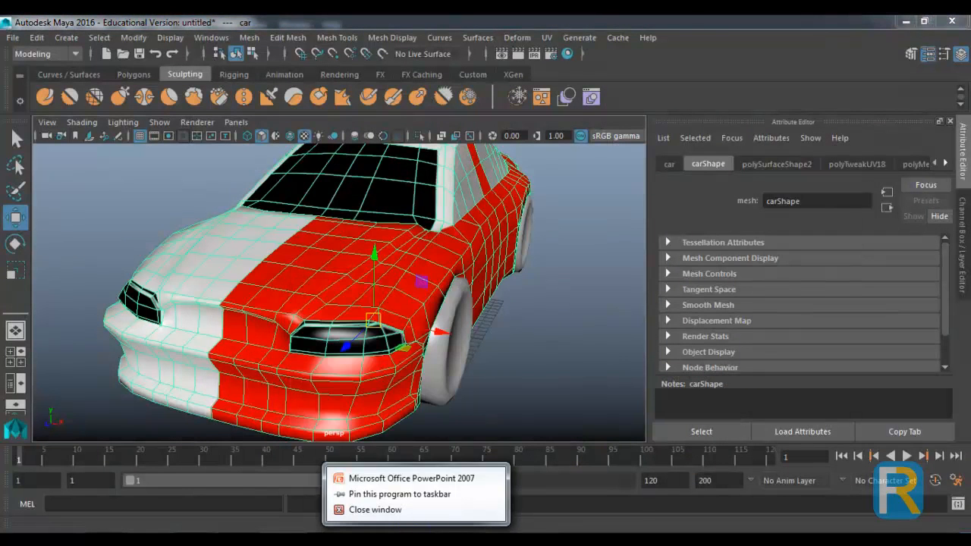
{"action": "right_click", "coordinate": [327, 535]}
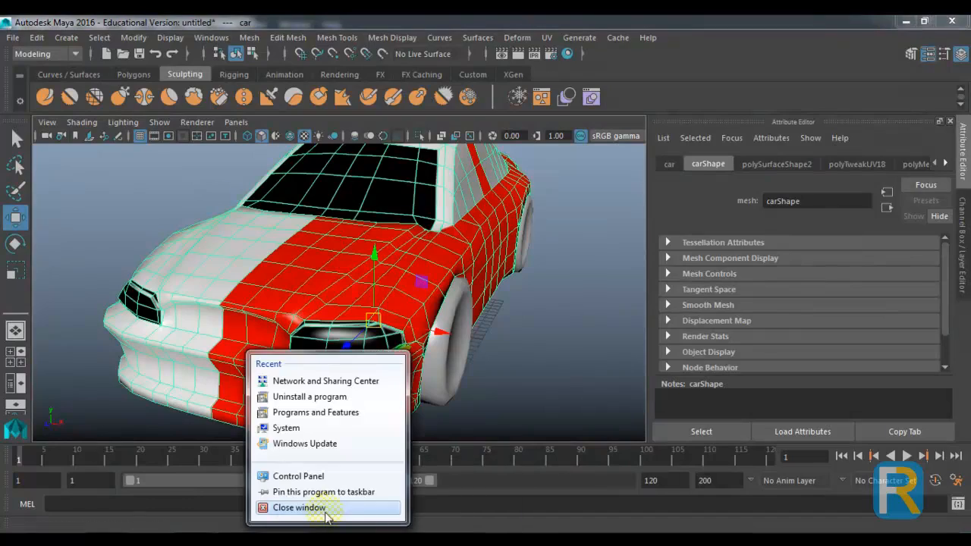
{"action": "left_click", "coordinate": [325, 510]}
Open the car's phong3 material, go to its Color file texture, and reload Car_texture.psd to update the hood.
{"action": "left_click_drag", "start_coordinate": [486, 405], "coordinate": [435, 402]}
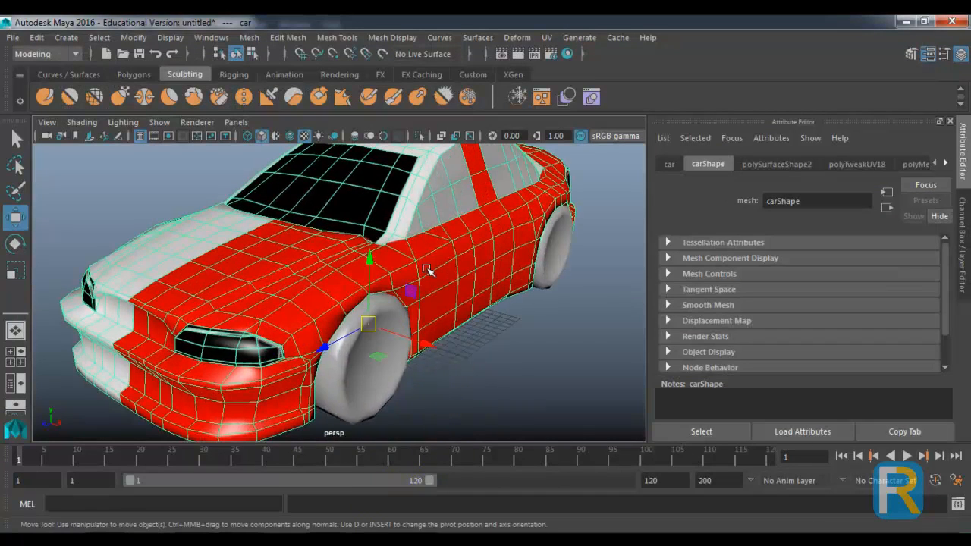
{"action": "right_click", "coordinate": [429, 272]}
{"action": "left_click", "coordinate": [430, 483]}
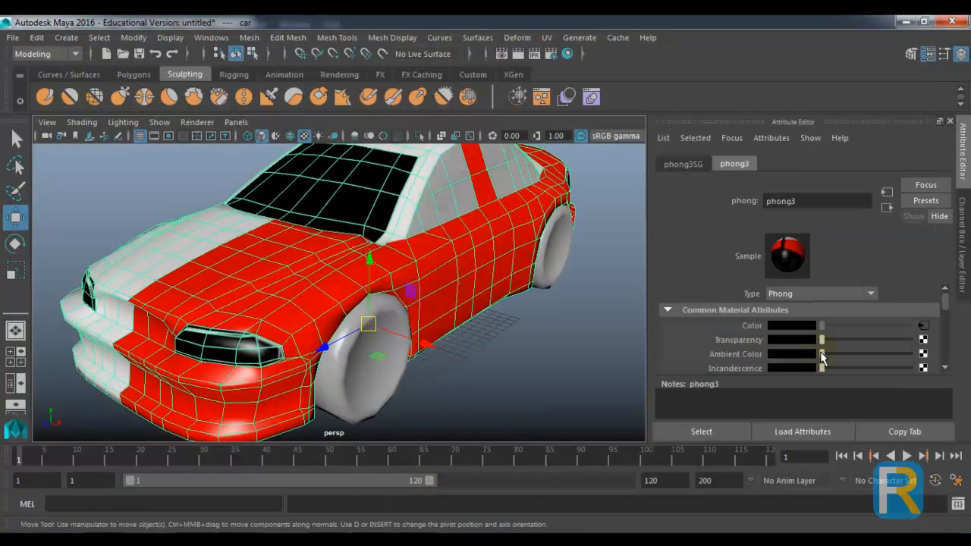
{"action": "left_click", "coordinate": [922, 326]}
{"action": "left_click", "coordinate": [794, 341]}
{"action": "left_click_drag", "start_coordinate": [511, 336], "coordinate": [341, 294]}
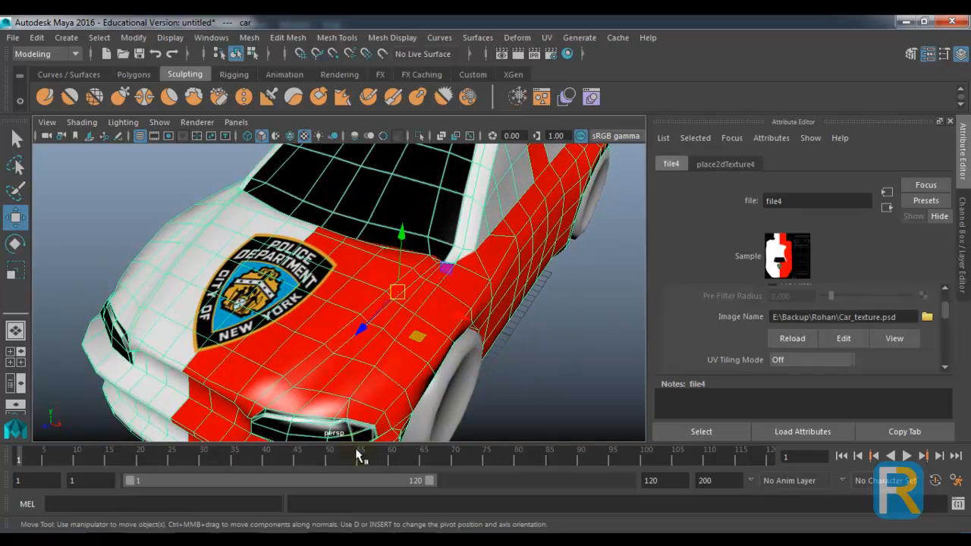
{"action": "left_click_drag", "start_coordinate": [356, 398], "coordinate": [384, 381]}
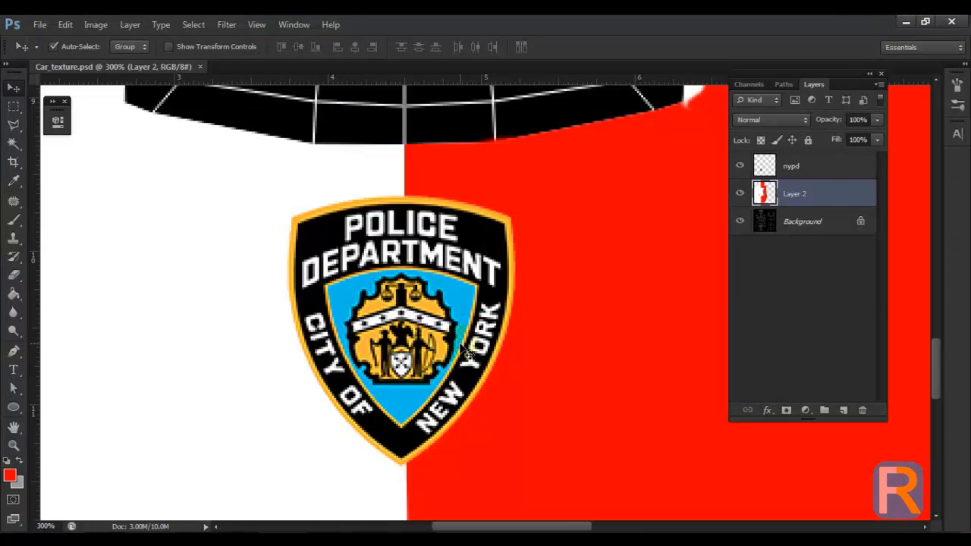
{"action": "key", "text": "ctrl+t"}
{"action": "right_click", "coordinate": [473, 271]}
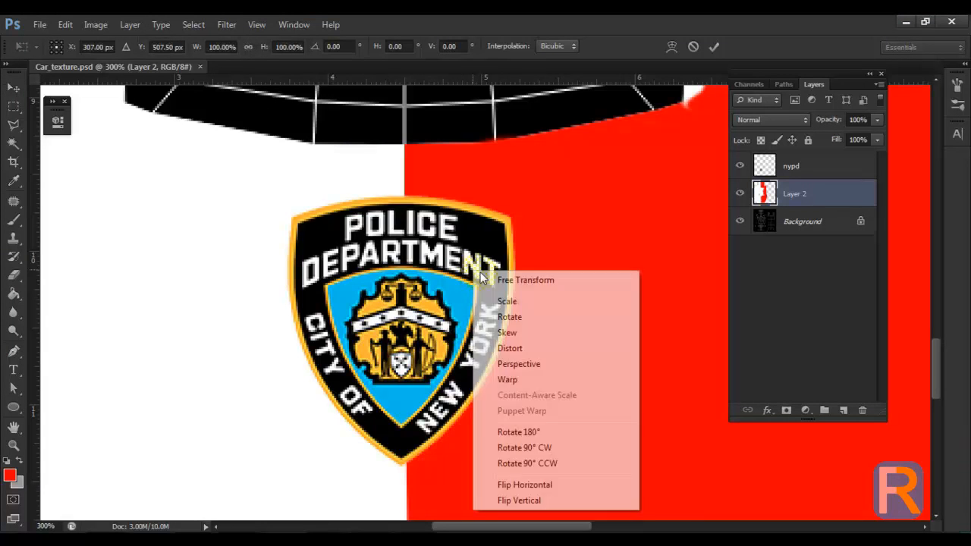
{"action": "left_click", "coordinate": [814, 170]}
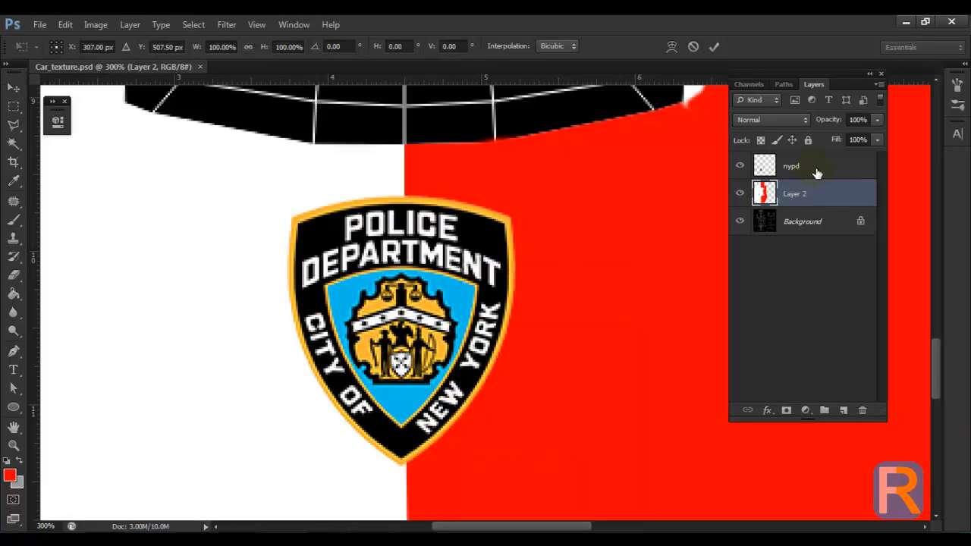
{"action": "left_click", "coordinate": [817, 173]}
{"action": "key", "text": "ctrl+t"}
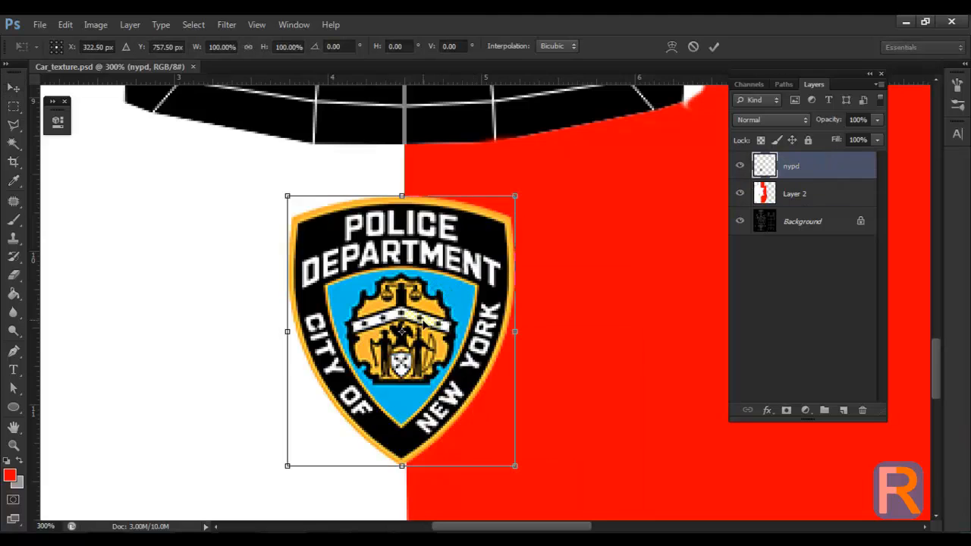
{"action": "key", "text": "Return"}
Lower Layer 2's Fill to 64% and widen the nypd badge to slightly over 112%, re-centring it on the hood's white-red seam.
{"action": "left_click", "coordinate": [805, 194]}
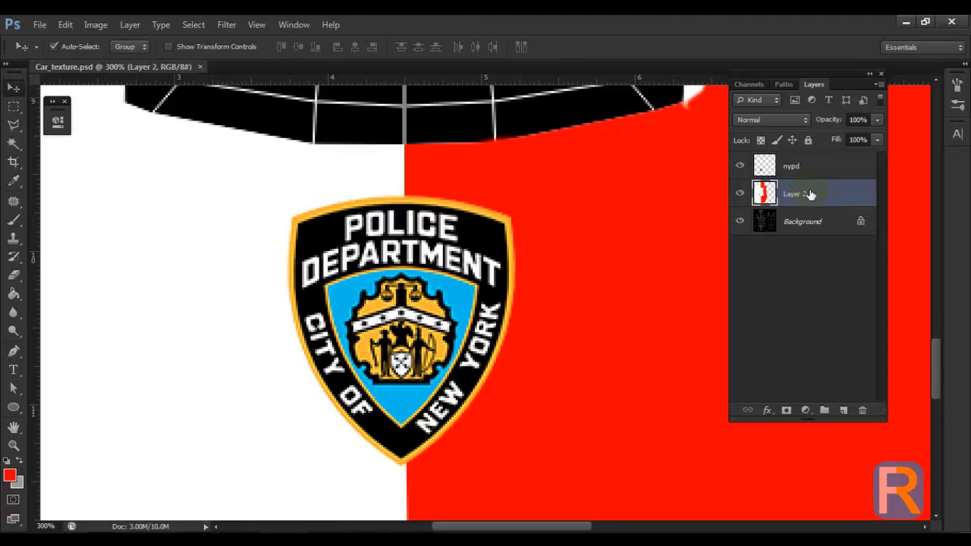
{"action": "left_click", "coordinate": [877, 139]}
{"action": "left_click_drag", "start_coordinate": [879, 155], "coordinate": [851, 156]}
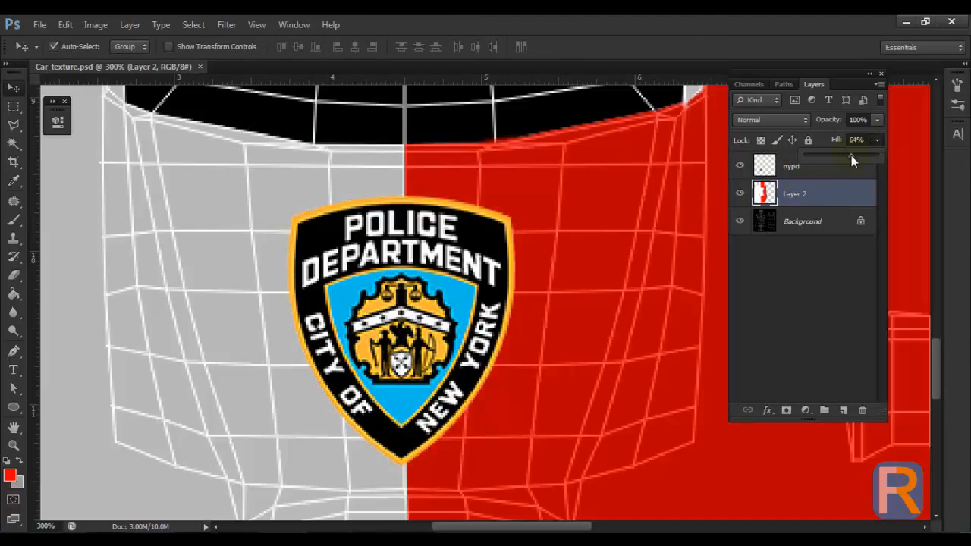
{"action": "left_click", "coordinate": [842, 175]}
{"action": "key", "text": "ctrl+t"}
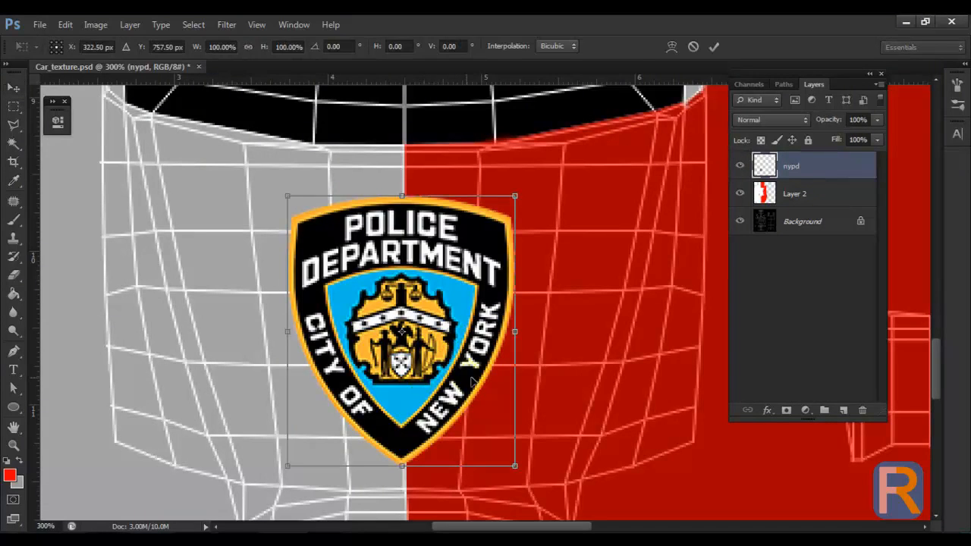
{"action": "left_click_drag", "start_coordinate": [515, 331], "coordinate": [544, 331]}
{"action": "left_click_drag", "start_coordinate": [464, 335], "coordinate": [443, 333]}
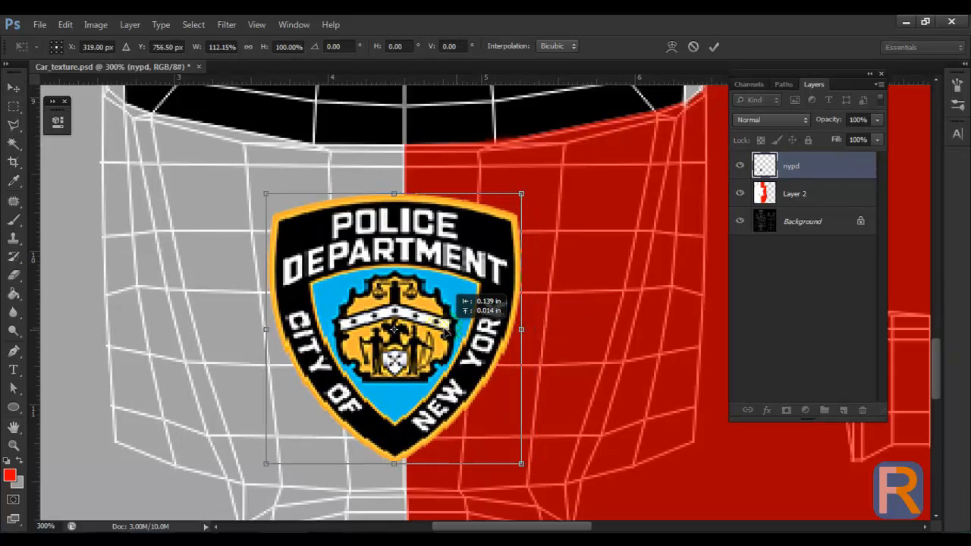
{"action": "left_click_drag", "start_coordinate": [525, 331], "coordinate": [530, 331]}
{"action": "key", "text": "Return"}
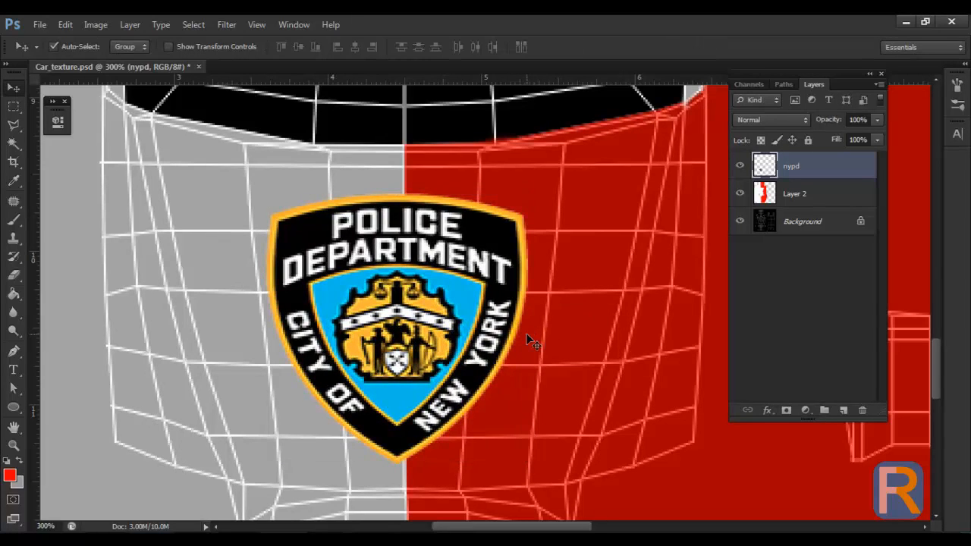
Raise Layer 2's Fill to 100% and save Car_texture.psd.
{"action": "left_click", "coordinate": [849, 190]}
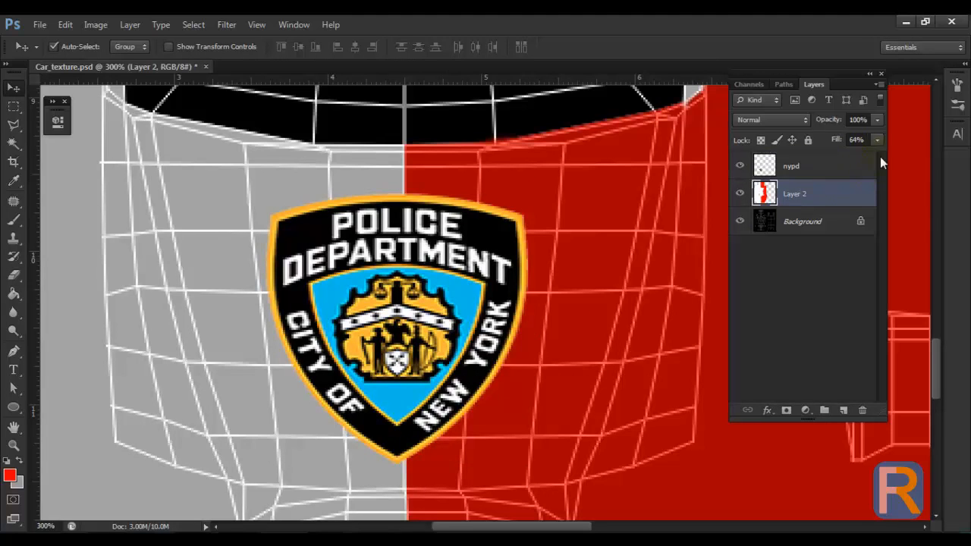
{"action": "left_click_drag", "start_coordinate": [860, 157], "coordinate": [880, 157]}
{"action": "left_click", "coordinate": [838, 204]}
Switch to Maya, reload Car_texture.psd on the file texture, and inspect the car's red side.
{"action": "key", "text": "alt+Tab"}
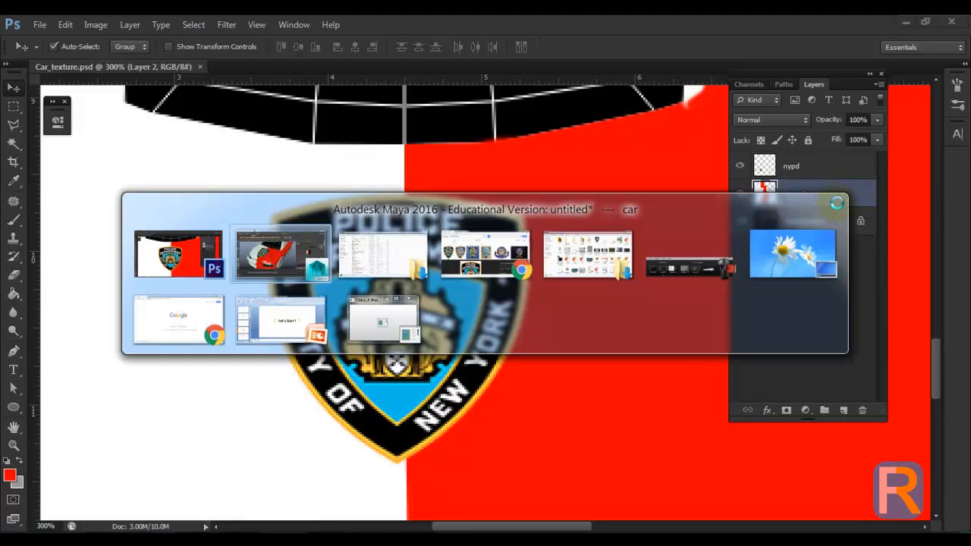
{"action": "left_click", "coordinate": [790, 337]}
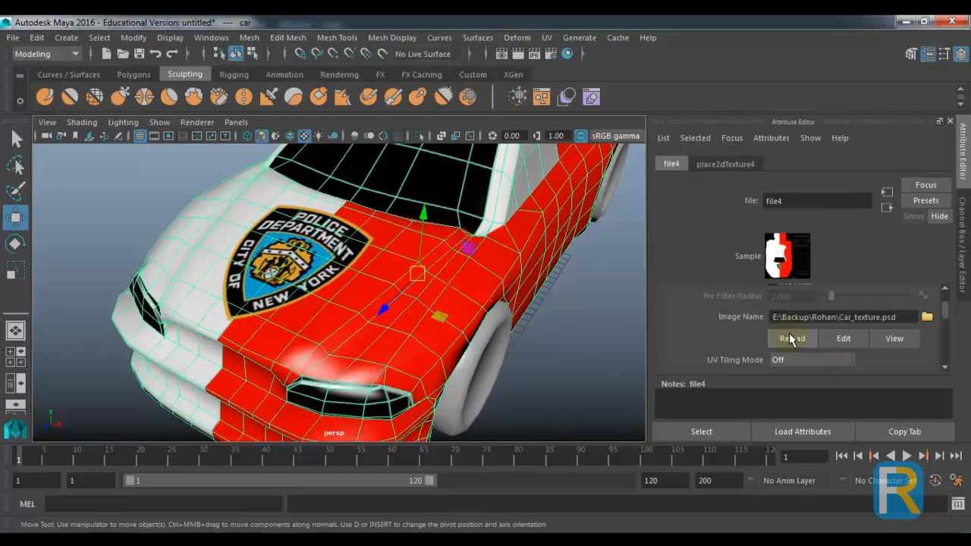
{"action": "left_click", "coordinate": [543, 370]}
{"action": "scroll", "coordinate": [537, 373], "scroll_direction": "down", "scroll_amount": 5}
{"action": "left_click_drag", "start_coordinate": [535, 374], "coordinate": [418, 367]}
{"action": "left_click", "coordinate": [450, 305]}
{"action": "scroll", "coordinate": [466, 327], "scroll_direction": "up", "scroll_amount": 4}
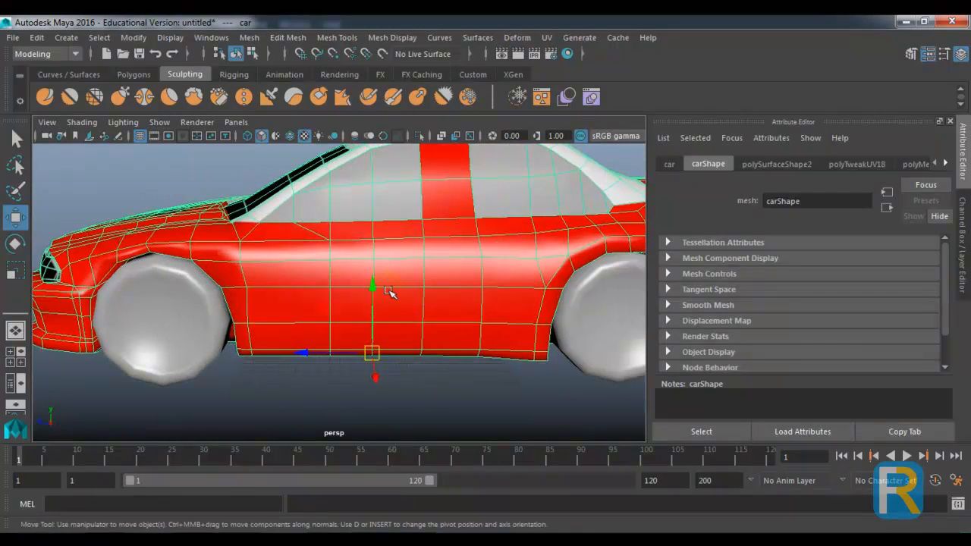
{"action": "scroll", "coordinate": [389, 292], "scroll_direction": "down", "scroll_amount": 3}
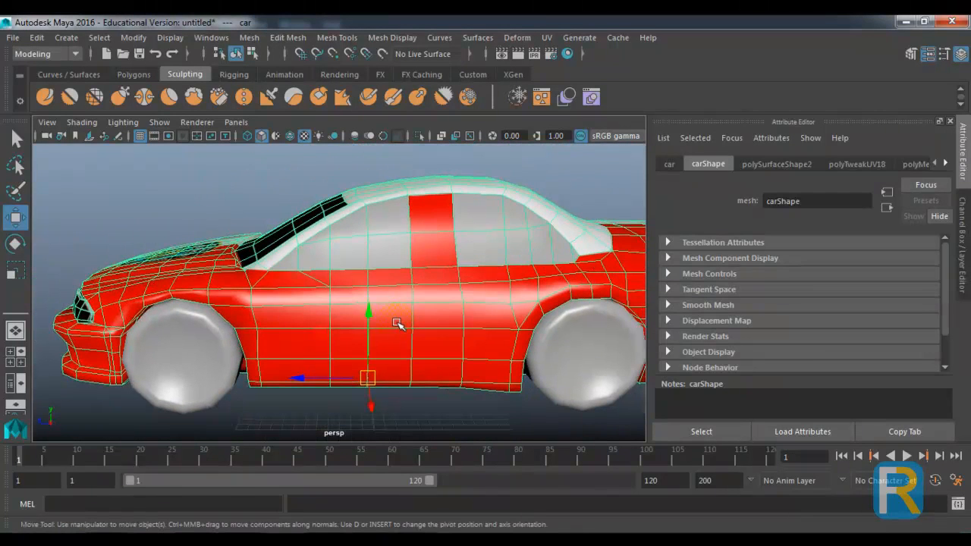
Put the car mesh into face selection and select the first face of the upper side strip on the front fender.
{"action": "left_click", "coordinate": [250, 541]}
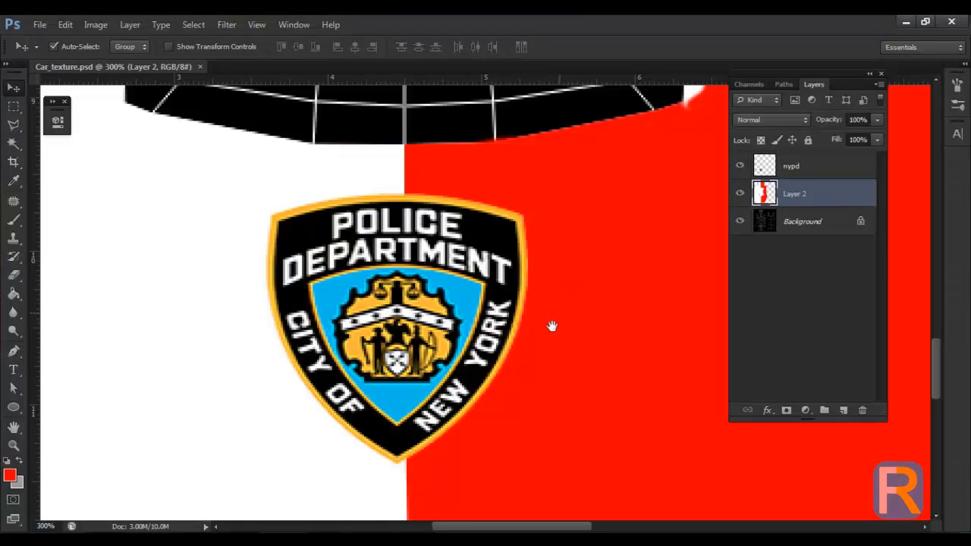
{"action": "left_click", "coordinate": [251, 540]}
{"action": "key", "text": "space"}
{"action": "left_click", "coordinate": [435, 351]}
{"action": "left_click_drag", "start_coordinate": [435, 351], "coordinate": [455, 316]}
{"action": "right_click", "coordinate": [453, 209]}
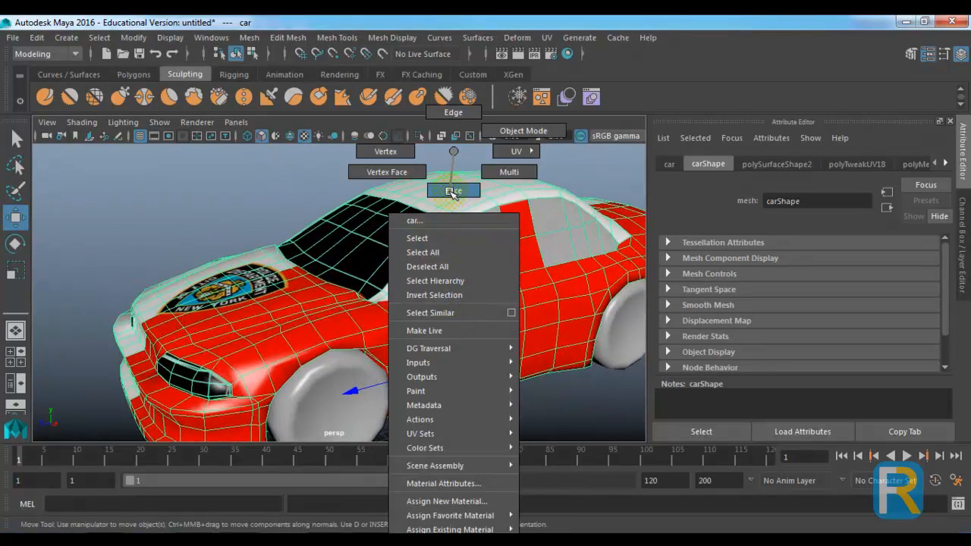
{"action": "left_click", "coordinate": [453, 190]}
{"action": "mouse_move", "coordinate": [247, 372]}
{"action": "left_mouse_down"}
{"action": "mouse_move", "coordinate": [217, 357]}
{"action": "mouse_move", "coordinate": [231, 381]}
{"action": "left_mouse_up"}
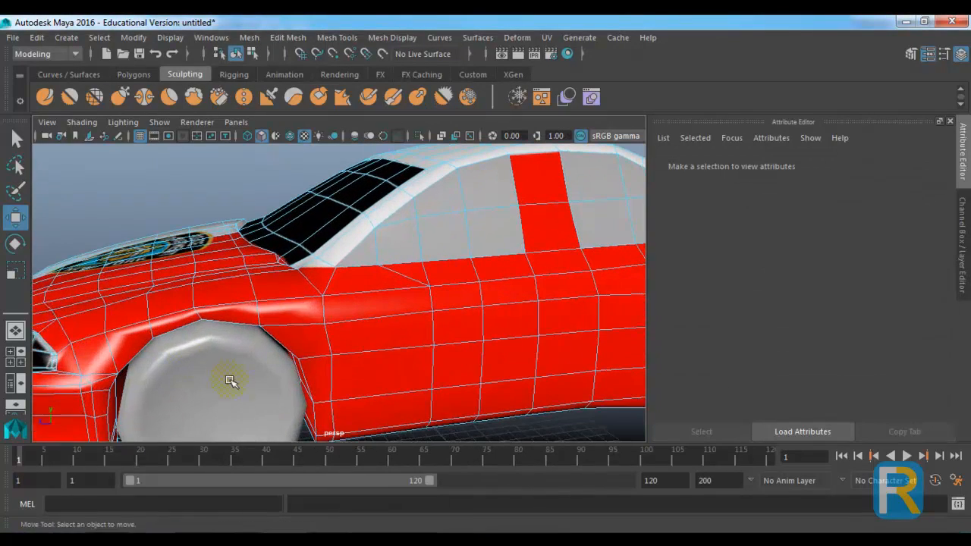
{"action": "left_click", "coordinate": [99, 353]}
{"action": "mouse_move", "coordinate": [133, 334]}
{"action": "left_mouse_down"}
{"action": "mouse_move", "coordinate": [326, 310]}
{"action": "mouse_move", "coordinate": [415, 320]}
{"action": "mouse_move", "coordinate": [278, 331]}
{"action": "left_mouse_up"}
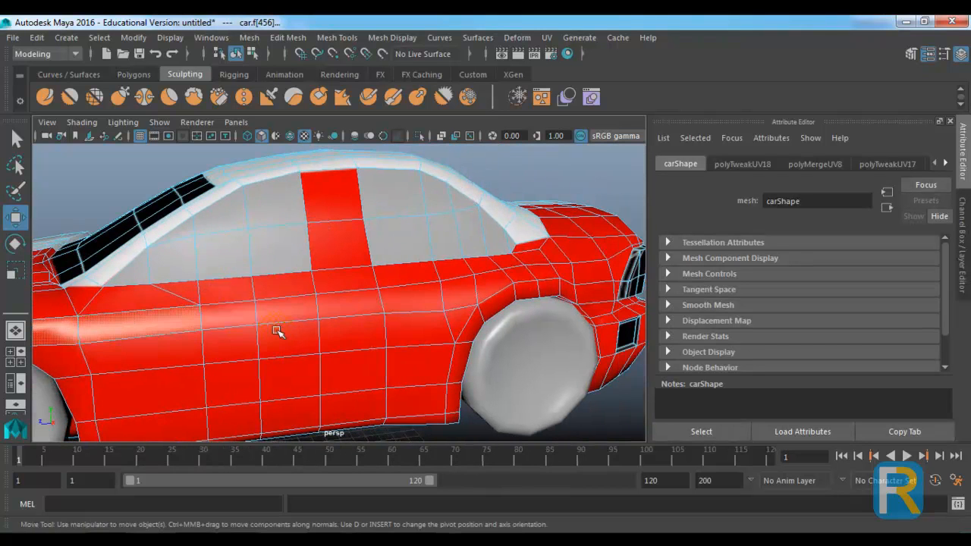
Add the row of faces beneath the side windows to the selection, continuing over the rear wheel to the tail light.
{"action": "left_click", "coordinate": [229, 315], "text": "shift"}
{"action": "left_click", "coordinate": [292, 312], "text": "shift"}
{"action": "left_click", "coordinate": [355, 307], "text": "shift"}
{"action": "left_click", "coordinate": [402, 301], "text": "shift"}
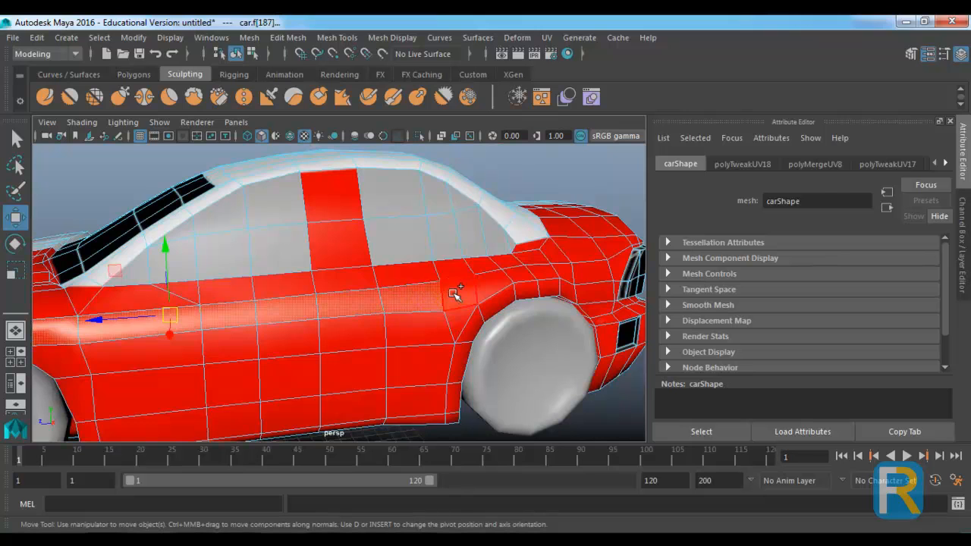
{"action": "left_click", "coordinate": [467, 288], "text": "shift"}
{"action": "left_click", "coordinate": [508, 279], "text": "shift"}
{"action": "left_click", "coordinate": [560, 272], "text": "shift"}
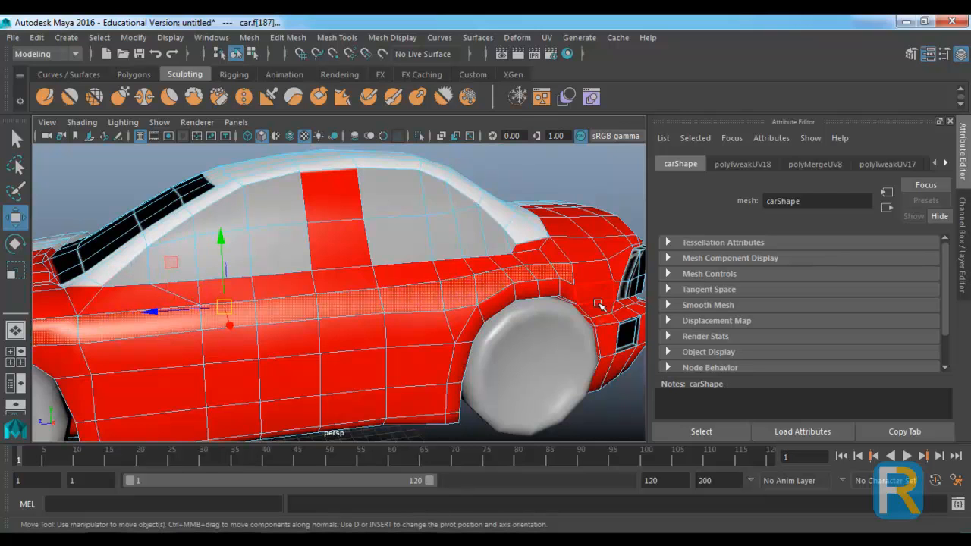
{"action": "left_click_drag", "start_coordinate": [599, 304], "coordinate": [553, 286]}
{"action": "left_click", "coordinate": [558, 270], "text": "shift"}
{"action": "left_click", "coordinate": [568, 276], "text": "shift"}
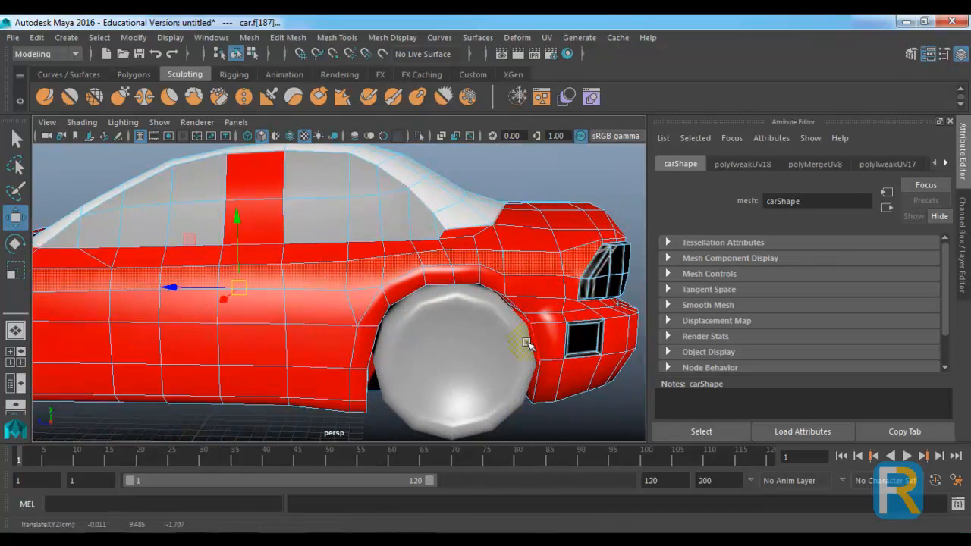
Show the UV Texture Editor and convert the selected side faces to UVs to locate the strip in the layout.
{"action": "key", "text": "space"}
{"action": "key", "text": "space"}
{"action": "left_click_drag", "start_coordinate": [535, 379], "coordinate": [436, 341]}
{"action": "right_click", "coordinate": [411, 326], "text": "shift"}
{"action": "left_click", "coordinate": [485, 332]}
{"action": "left_click_drag", "start_coordinate": [397, 377], "coordinate": [422, 352]}
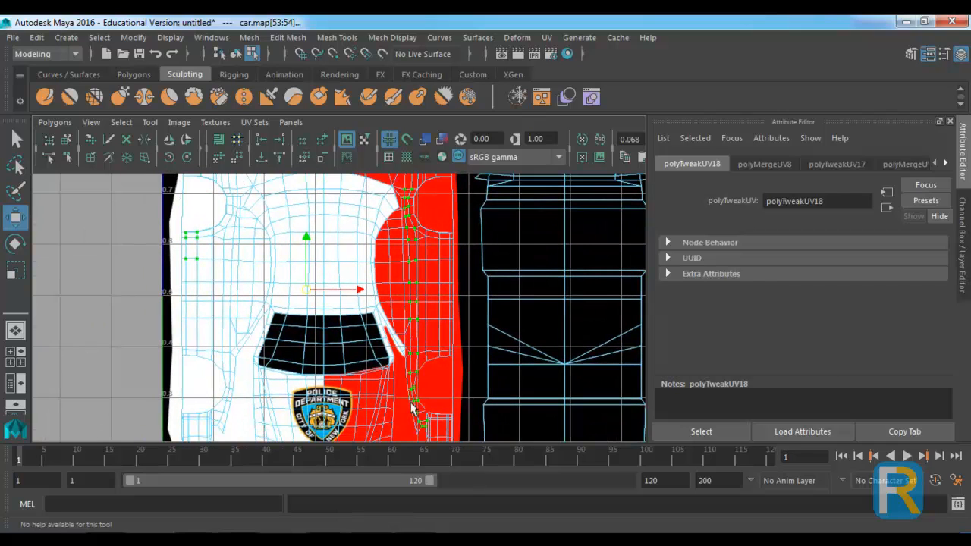
Switch to Photoshop and lower Layer 2's Fill to 49%, exposing the wireframe of the red side panel.
{"action": "left_click", "coordinate": [361, 540]}
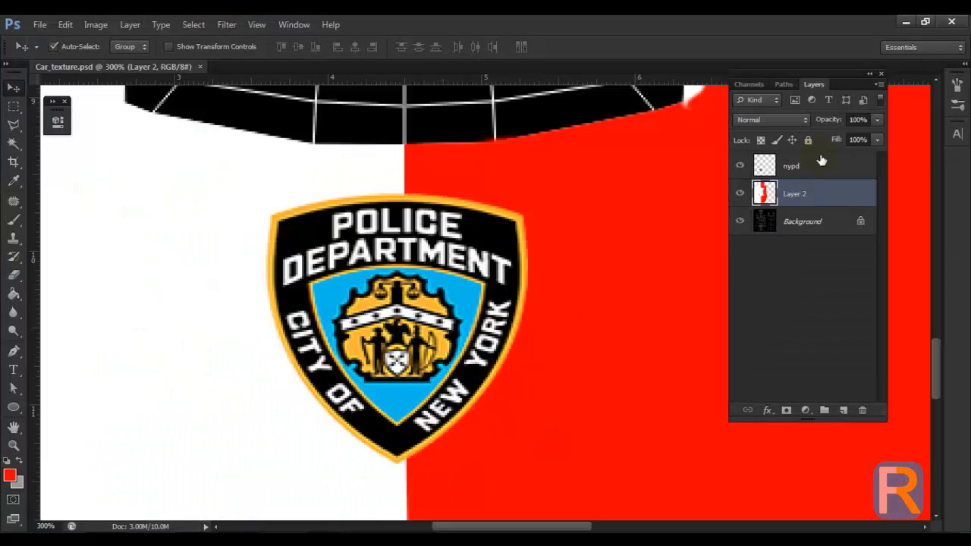
{"action": "left_click_drag", "start_coordinate": [845, 154], "coordinate": [840, 156]}
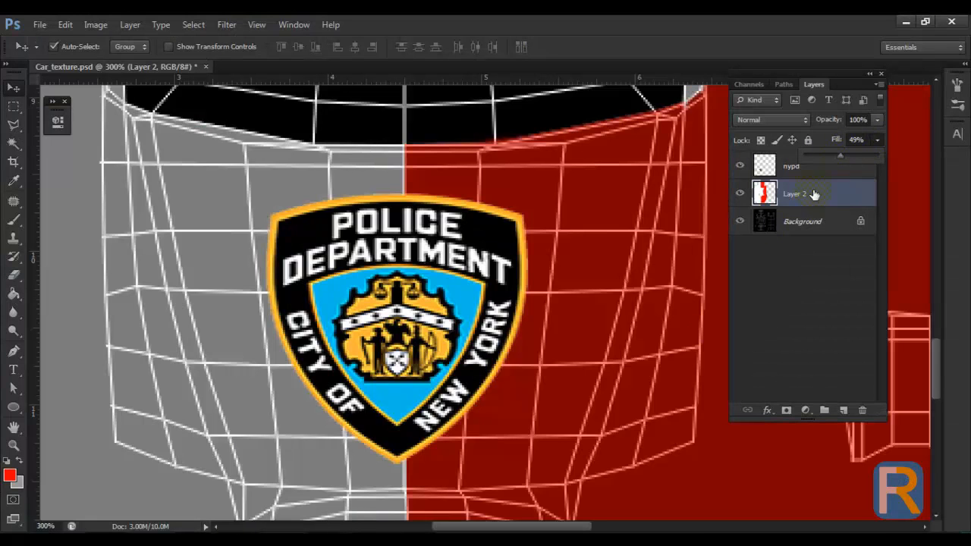
{"action": "left_click_drag", "start_coordinate": [345, 468], "coordinate": [468, 295]}
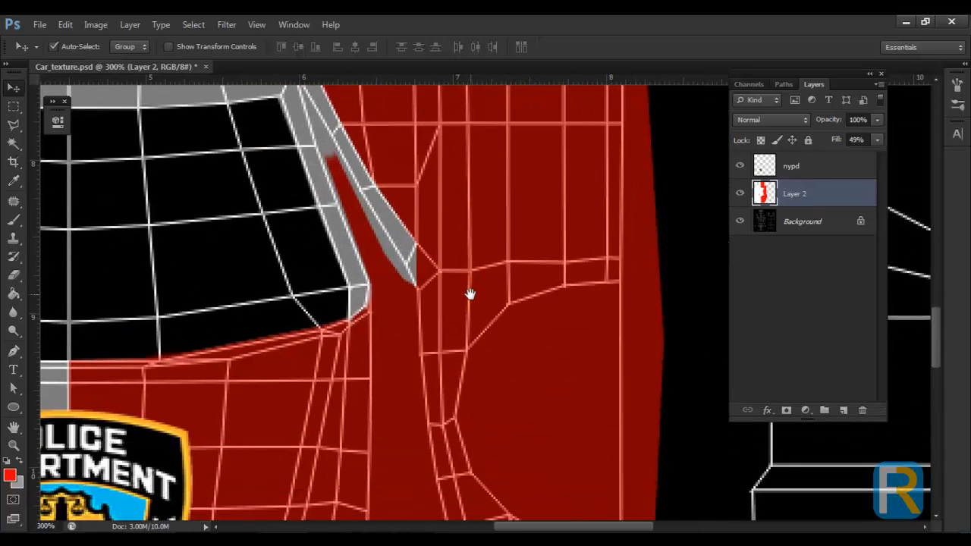
{"action": "left_click_drag", "start_coordinate": [455, 426], "coordinate": [425, 288]}
Start a Pen path at the front end of the red side strip, following its wireframe corners up along the fender.
{"action": "key", "text": "p"}
{"action": "scroll", "coordinate": [472, 362], "scroll_direction": "up", "scroll_amount": 2}
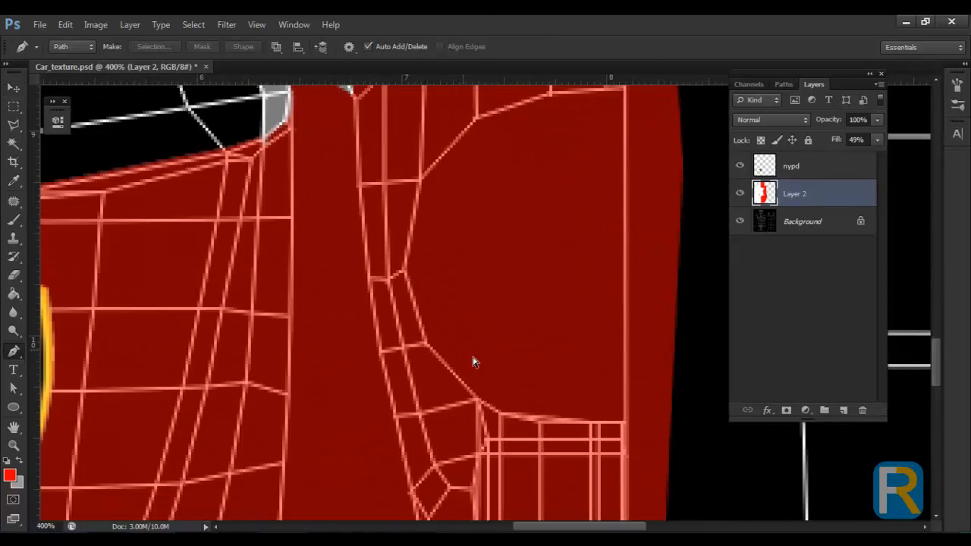
{"action": "left_click_drag", "start_coordinate": [494, 440], "coordinate": [529, 327]}
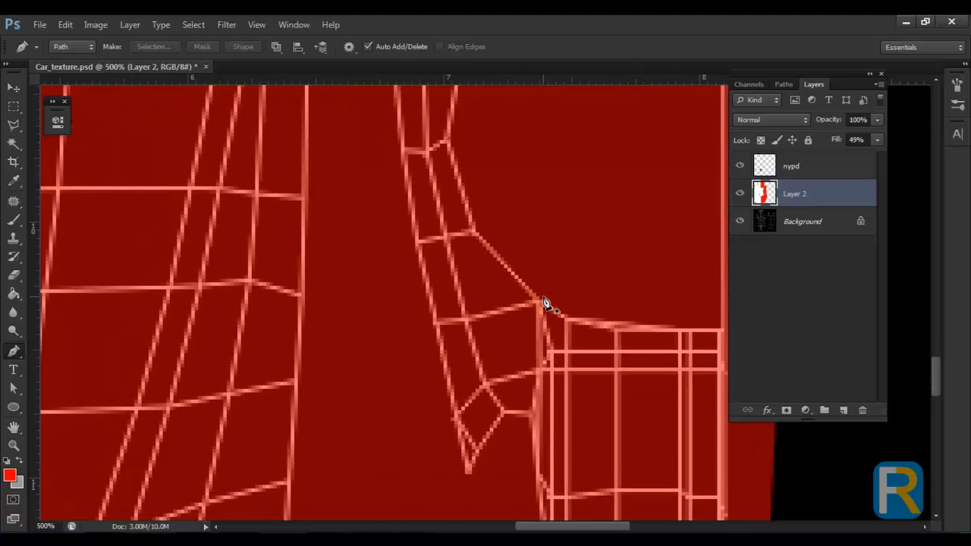
{"action": "left_click", "coordinate": [539, 294]}
{"action": "left_click", "coordinate": [530, 426]}
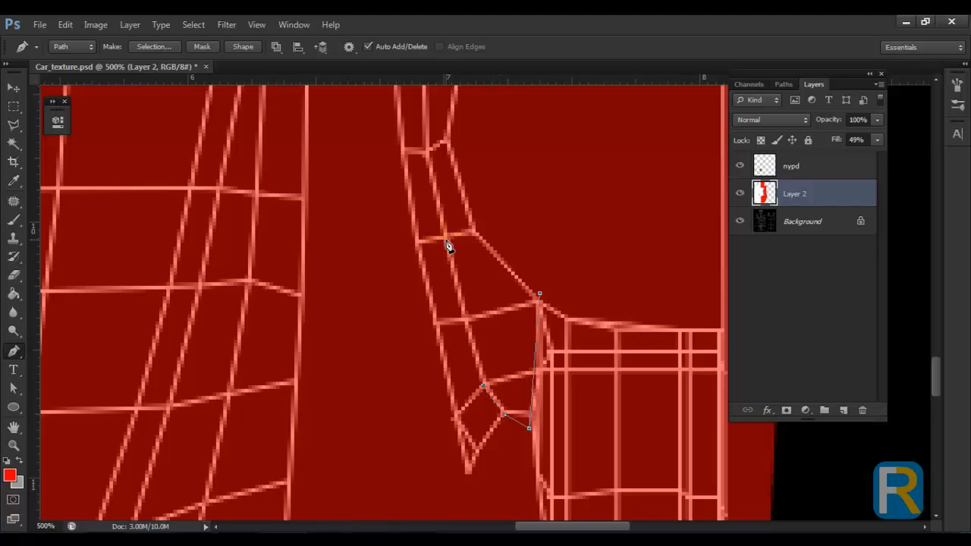
{"action": "left_click_drag", "start_coordinate": [455, 263], "coordinate": [490, 451]}
{"action": "left_click", "coordinate": [443, 314]}
Continue the Pen path along the lengthwise wireframe line of the red side, past the doors toward the rear wheel arch.
{"action": "left_click_drag", "start_coordinate": [483, 198], "coordinate": [520, 492]}
{"action": "left_click_drag", "start_coordinate": [500, 184], "coordinate": [504, 241]}
{"action": "left_click", "coordinate": [481, 162]}
{"action": "left_click_drag", "start_coordinate": [515, 183], "coordinate": [521, 490]}
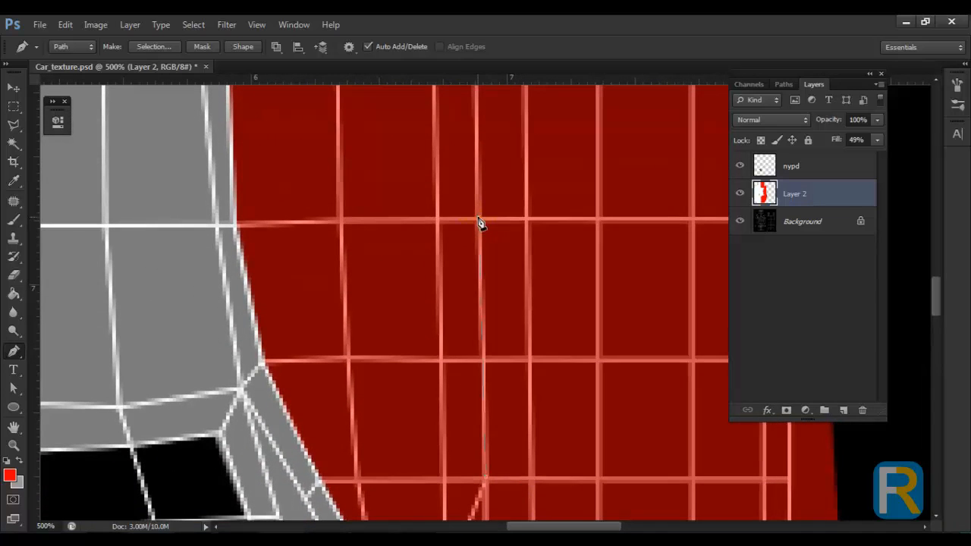
{"action": "left_click_drag", "start_coordinate": [548, 215], "coordinate": [559, 514]}
{"action": "left_click_drag", "start_coordinate": [470, 246], "coordinate": [474, 296]}
{"action": "left_click", "coordinate": [481, 249]}
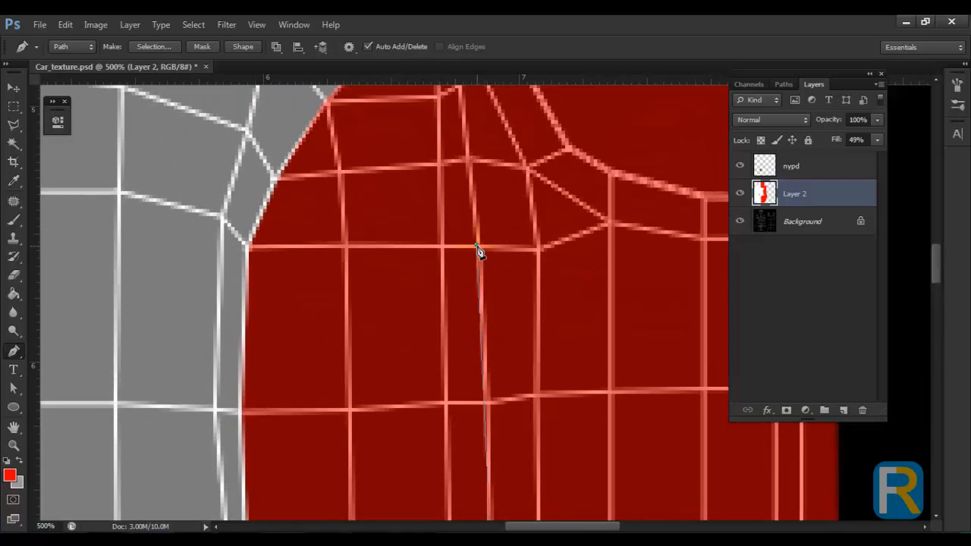
Trace the side stripe's inner edge with the Pen tool up the wireframe to the narrow tip above the upper wheel arch.
{"action": "left_click_drag", "start_coordinate": [478, 254], "coordinate": [503, 412]}
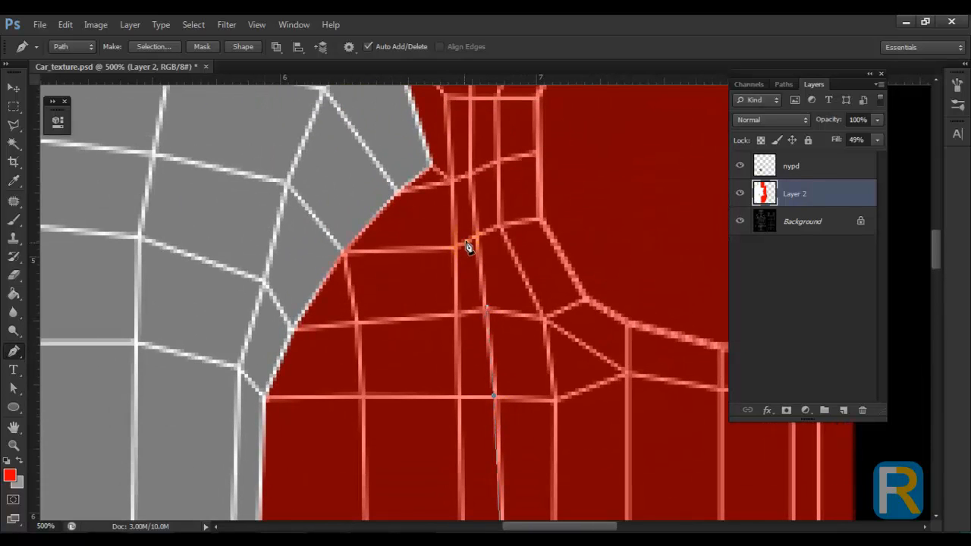
{"action": "left_click_drag", "start_coordinate": [500, 291], "coordinate": [531, 516]}
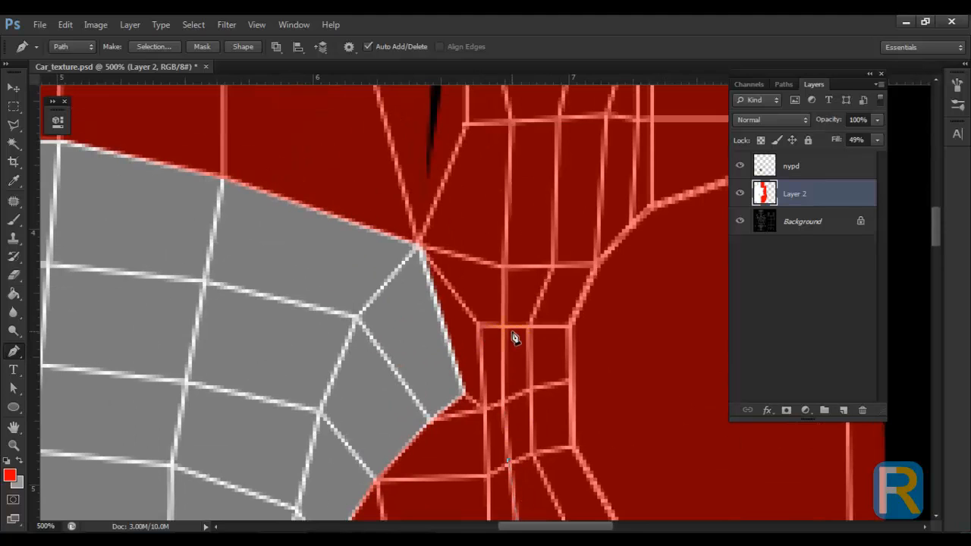
{"action": "left_click", "coordinate": [501, 403]}
{"action": "left_click", "coordinate": [500, 326]}
{"action": "left_click_drag", "start_coordinate": [509, 269], "coordinate": [525, 540]}
{"action": "left_click", "coordinate": [518, 393]}
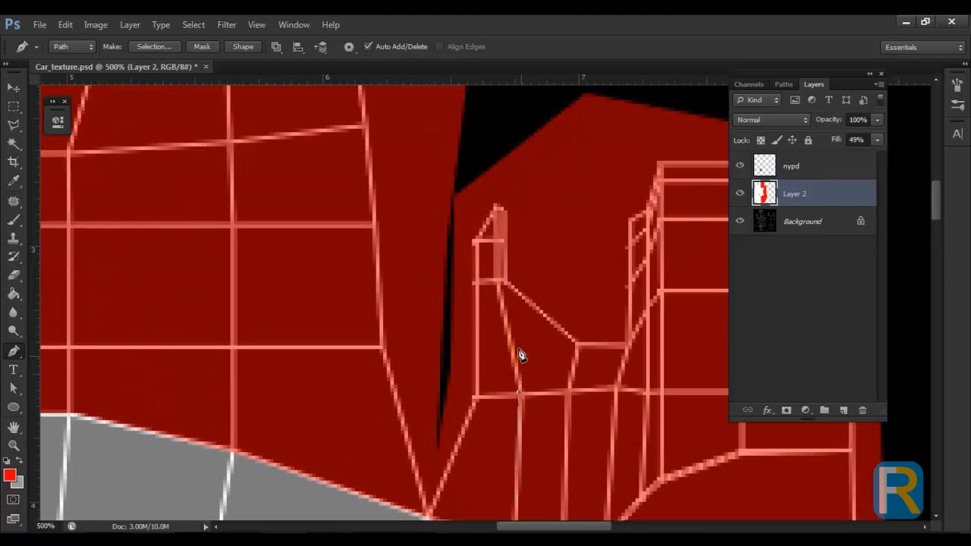
{"action": "left_click_drag", "start_coordinate": [511, 280], "coordinate": [571, 317]}
{"action": "scroll", "coordinate": [578, 351], "scroll_direction": "down", "scroll_amount": 3}
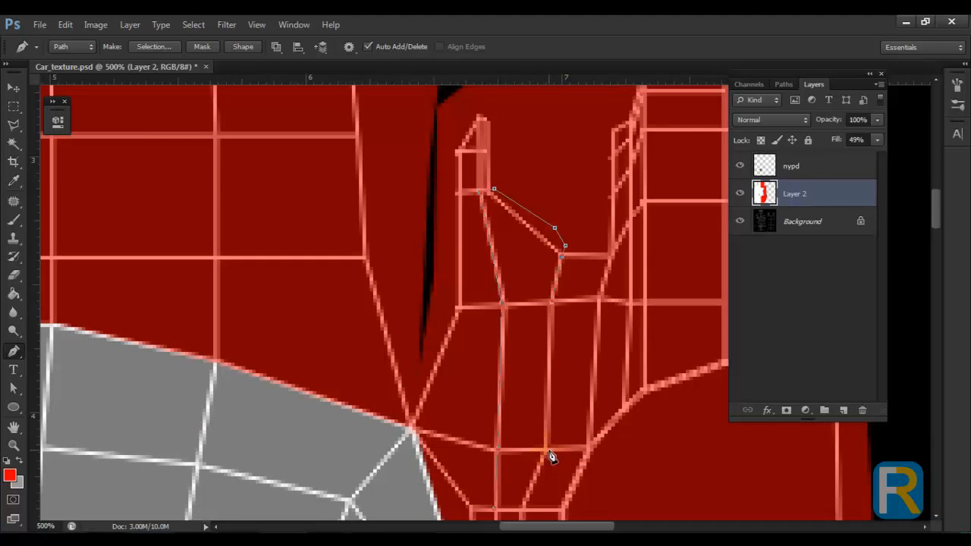
Continue the path back down the stripe's outer edge, following the wireframe vertices past the upper wheel arch.
{"action": "left_click_drag", "start_coordinate": [546, 448], "coordinate": [570, 364]}
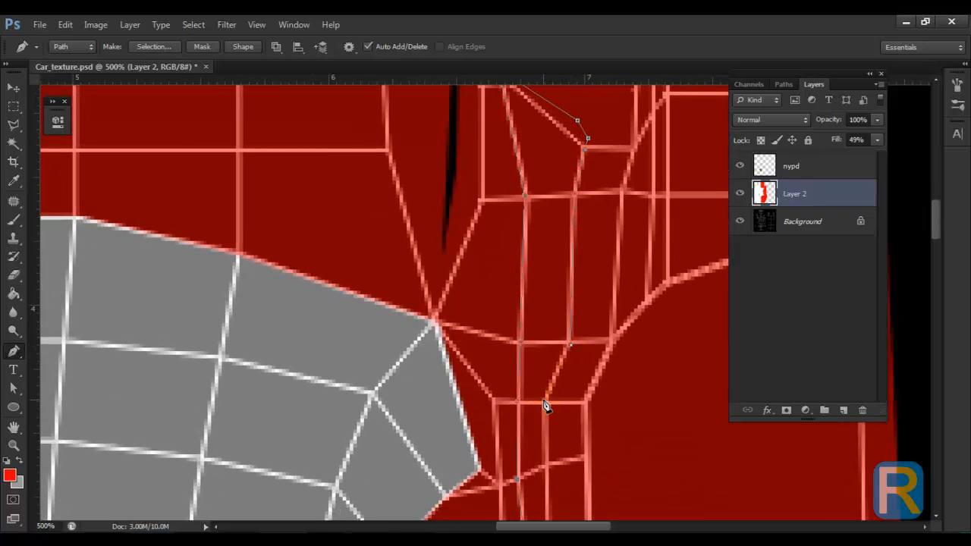
{"action": "left_click_drag", "start_coordinate": [543, 427], "coordinate": [541, 356]}
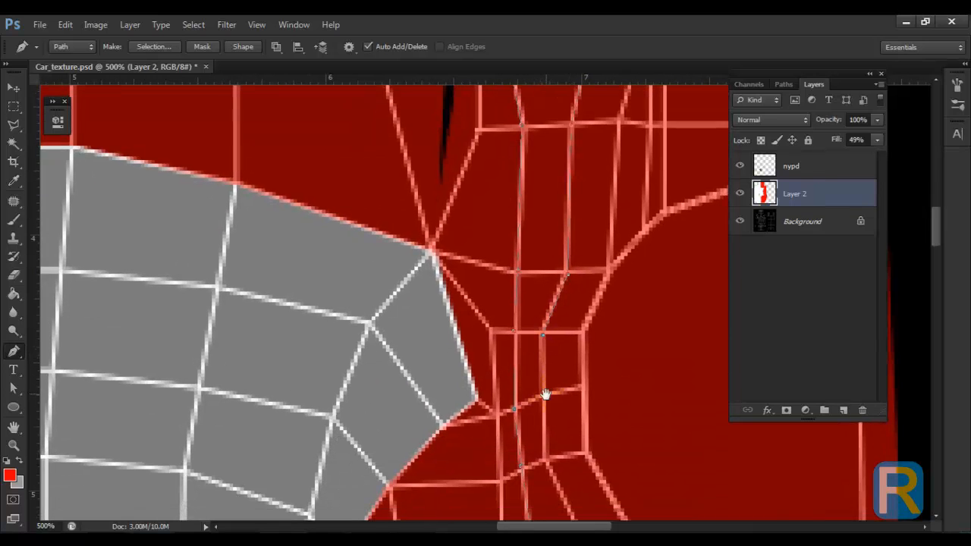
{"action": "left_click_drag", "start_coordinate": [547, 400], "coordinate": [526, 364]}
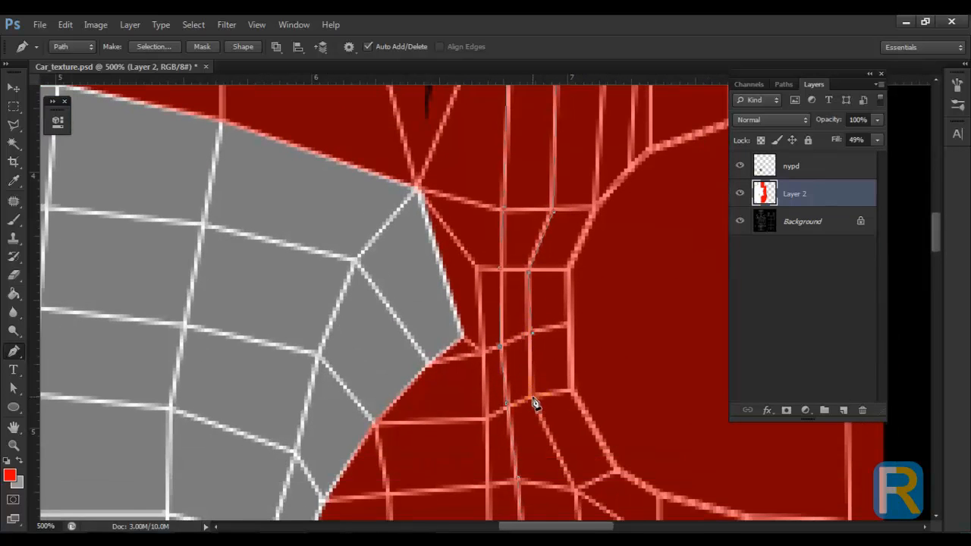
{"action": "left_click_drag", "start_coordinate": [534, 402], "coordinate": [498, 336]}
{"action": "left_click_drag", "start_coordinate": [549, 441], "coordinate": [534, 388]}
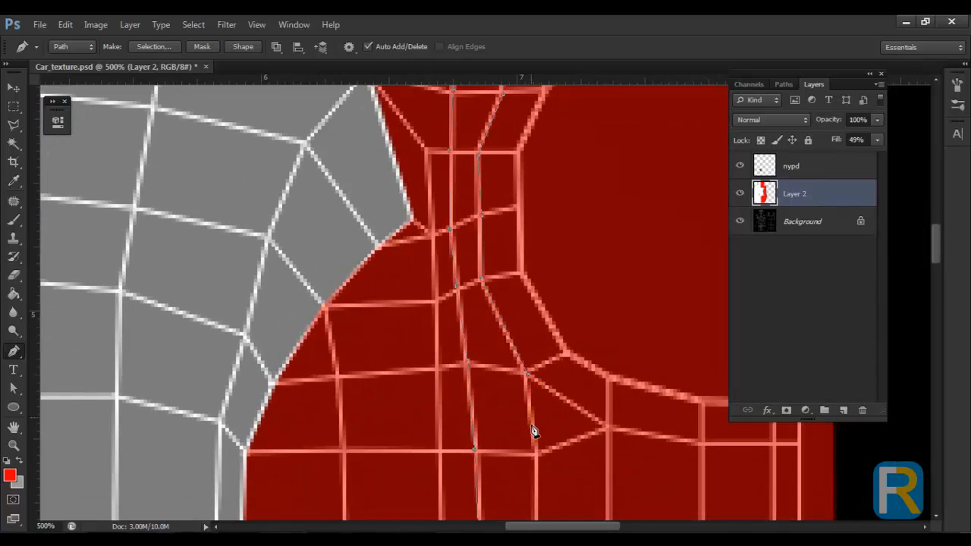
{"action": "left_click_drag", "start_coordinate": [536, 492], "coordinate": [514, 335]}
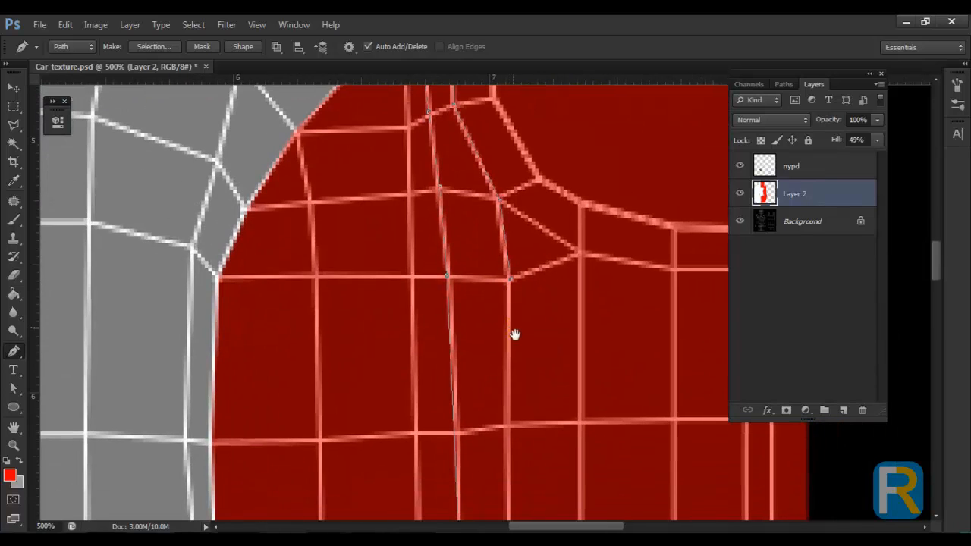
Extend the path down the straight body section along the stripe's outer wireframe line to the lower wheel arch.
{"action": "left_click", "coordinate": [507, 429]}
{"action": "left_click_drag", "start_coordinate": [508, 432], "coordinate": [531, 320]}
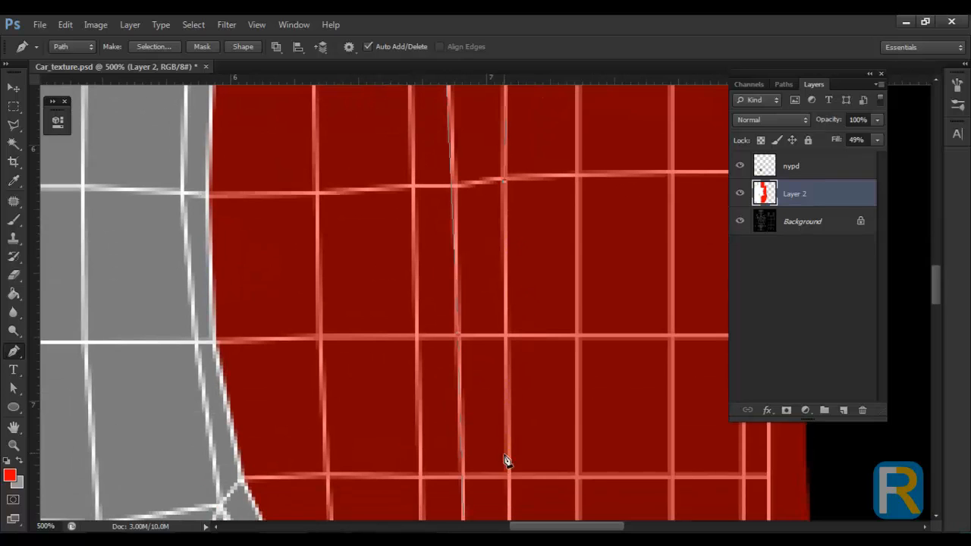
{"action": "left_click", "coordinate": [511, 503]}
{"action": "left_click_drag", "start_coordinate": [511, 503], "coordinate": [500, 203]}
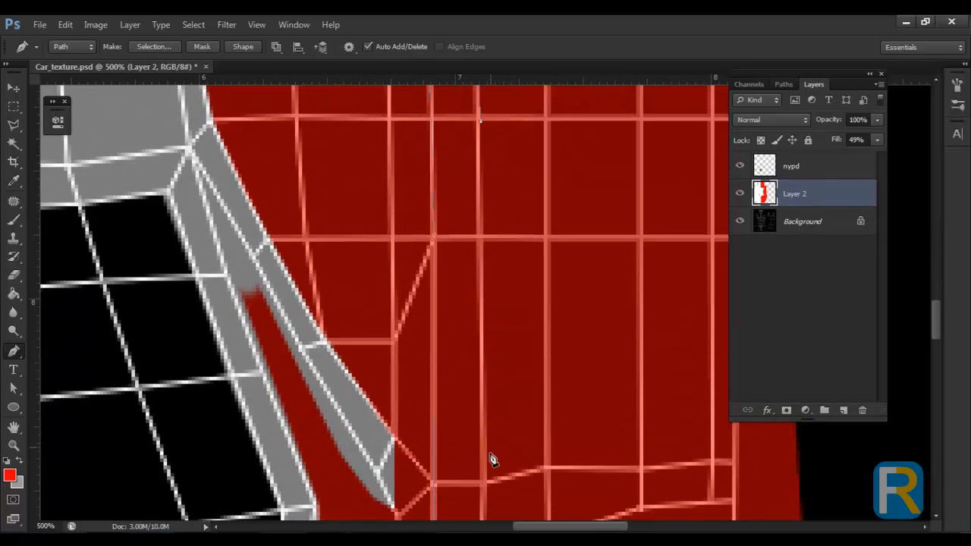
{"action": "left_click", "coordinate": [486, 492]}
{"action": "left_click_drag", "start_coordinate": [487, 491], "coordinate": [474, 84]}
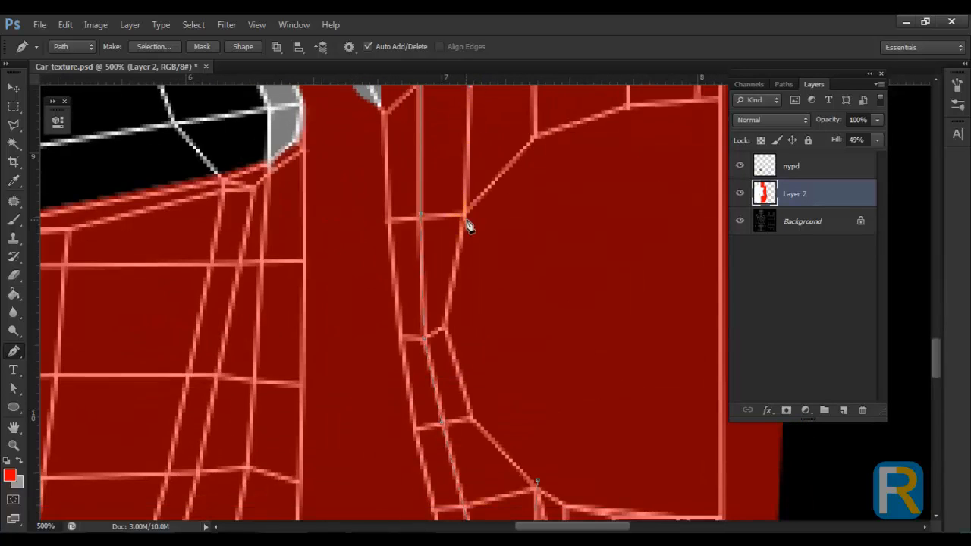
Add anchor points just inside the lower wheel arch and close the stripe path at its starting point.
{"action": "left_click", "coordinate": [470, 242]}
{"action": "left_click", "coordinate": [501, 359]}
{"action": "left_click", "coordinate": [513, 440]}
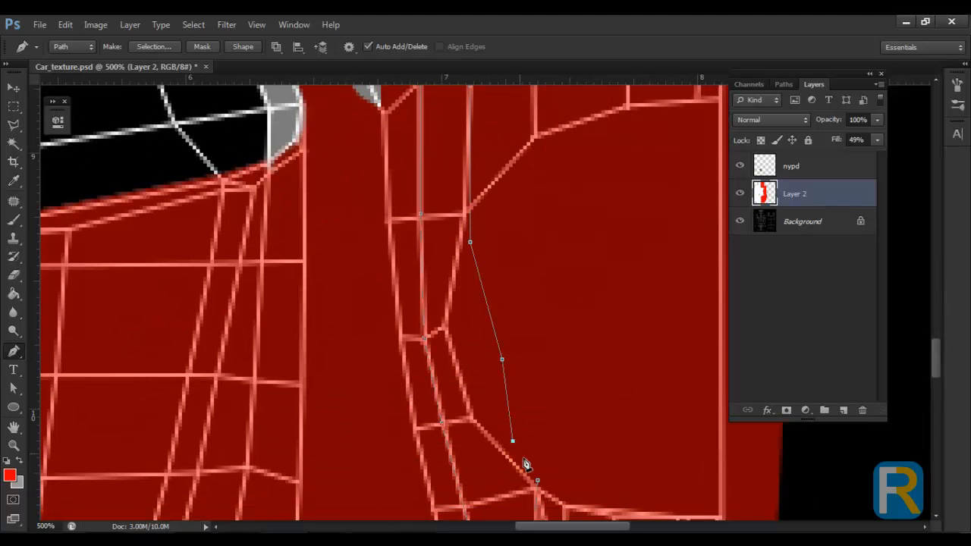
{"action": "left_click", "coordinate": [538, 484]}
Convert the stripe path to a selection, fill it with white on Layer 2, and deselect it.
{"action": "key", "text": "ctrl+Return"}
{"action": "key", "text": "d"}
{"action": "key", "text": "ctrl+BackSpace"}
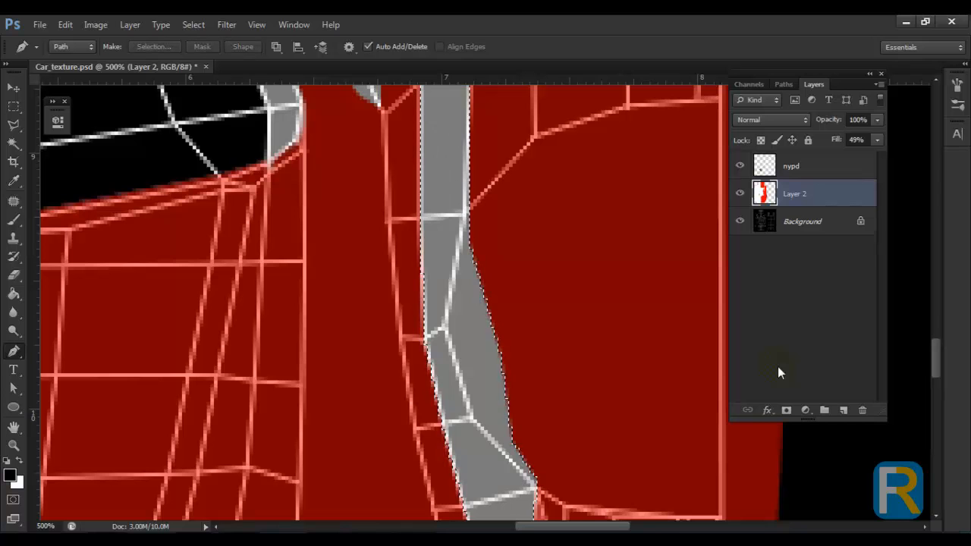
{"action": "left_click_drag", "start_coordinate": [637, 211], "coordinate": [598, 456]}
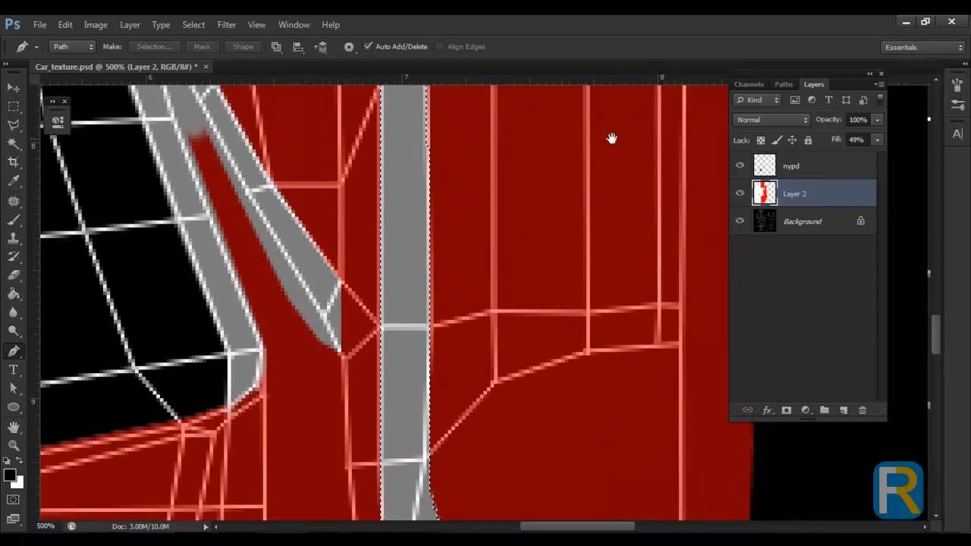
{"action": "left_click_drag", "start_coordinate": [611, 138], "coordinate": [595, 447]}
{"action": "left_click_drag", "start_coordinate": [634, 164], "coordinate": [631, 445]}
{"action": "left_click_drag", "start_coordinate": [584, 187], "coordinate": [634, 359]}
{"action": "mouse_move", "coordinate": [594, 129]}
{"action": "left_mouse_down"}
{"action": "mouse_move", "coordinate": [609, 270]}
{"action": "mouse_move", "coordinate": [595, 453]}
{"action": "mouse_move", "coordinate": [583, 114]}
{"action": "left_mouse_up"}
{"action": "left_click_drag", "start_coordinate": [568, 274], "coordinate": [547, 107]}
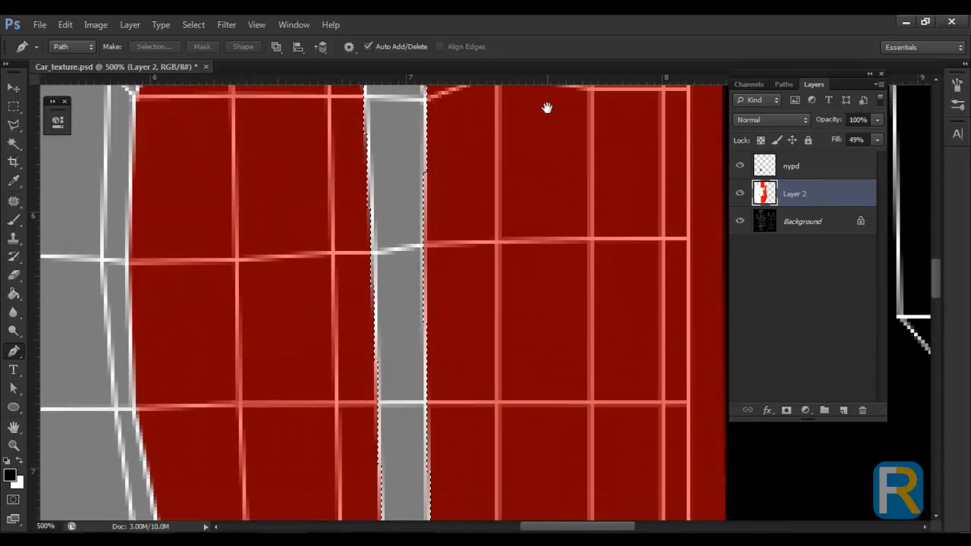
{"action": "key", "text": "ctrl+d"}
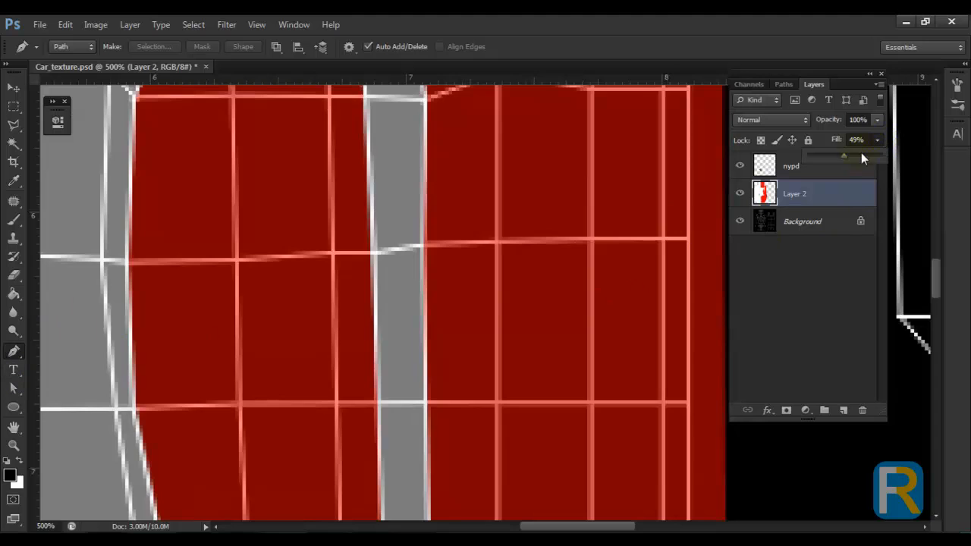
Raise Layer 2's fill to 100% to check the painted stripe, and lower it to 68%.
{"action": "left_click_drag", "start_coordinate": [846, 157], "coordinate": [933, 163]}
{"action": "left_click_drag", "start_coordinate": [473, 338], "coordinate": [429, 326]}
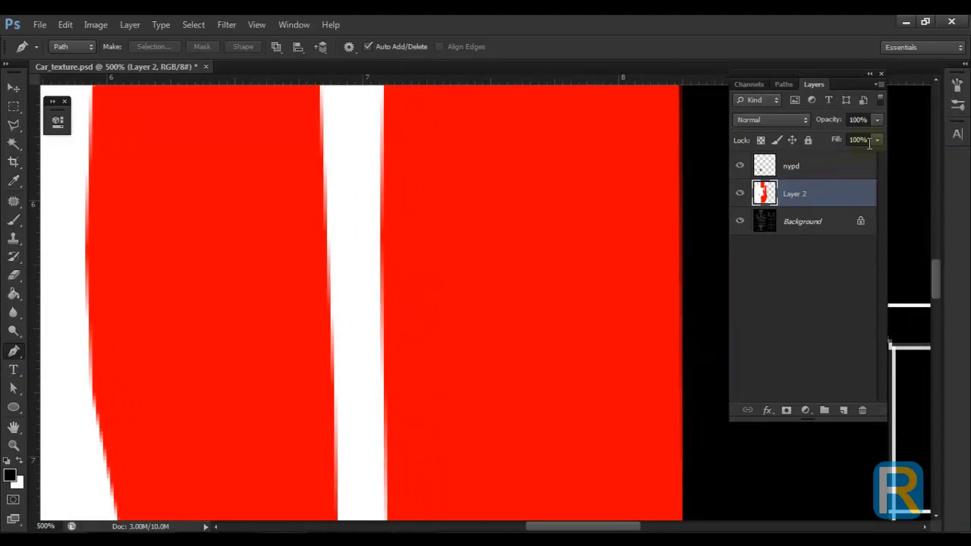
{"action": "left_click_drag", "start_coordinate": [865, 160], "coordinate": [853, 159]}
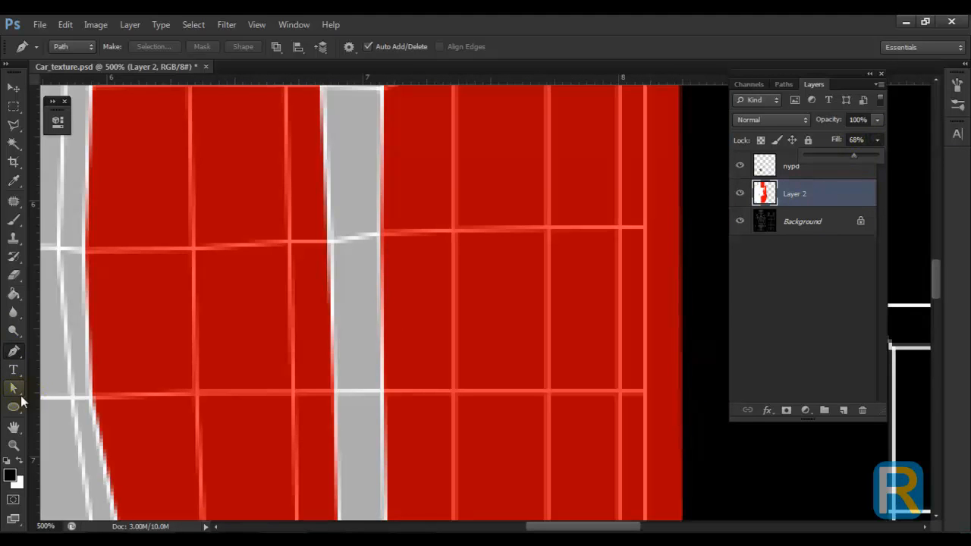
Add white "NYPD" text with the Type tool on the red side panel beside the stripe.
{"action": "key", "text": "t"}
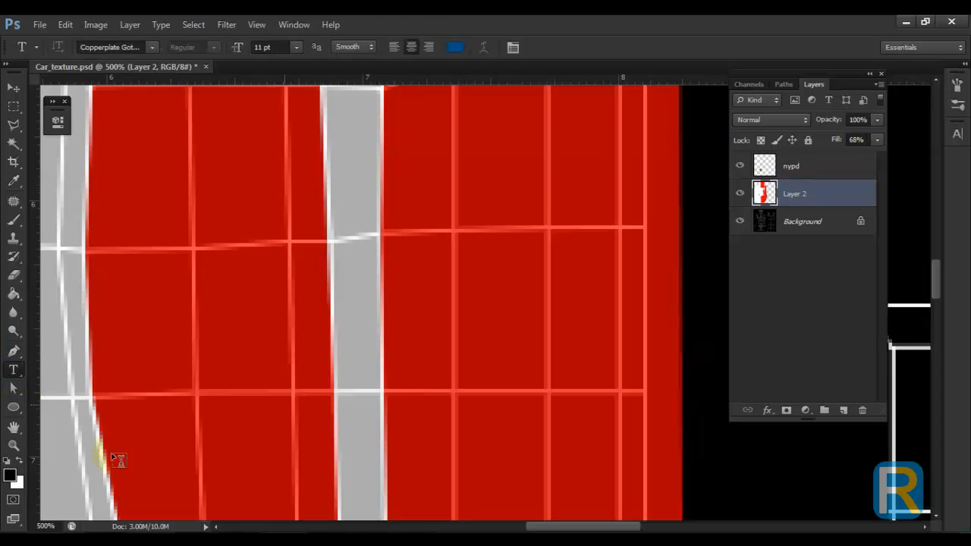
{"action": "left_click", "coordinate": [19, 462]}
{"action": "left_click", "coordinate": [19, 463]}
{"action": "left_click", "coordinate": [21, 464]}
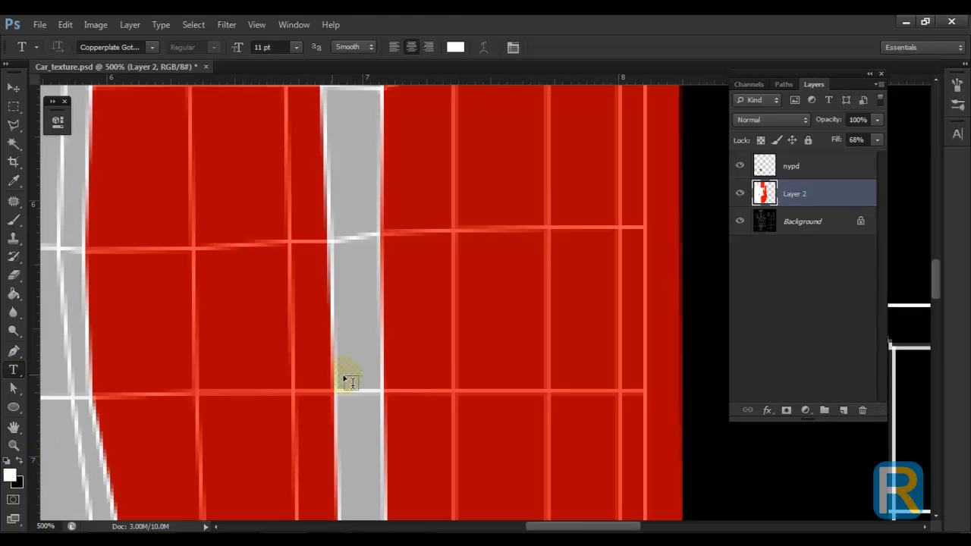
{"action": "left_click", "coordinate": [439, 362]}
{"action": "type", "text": "NYPD"}
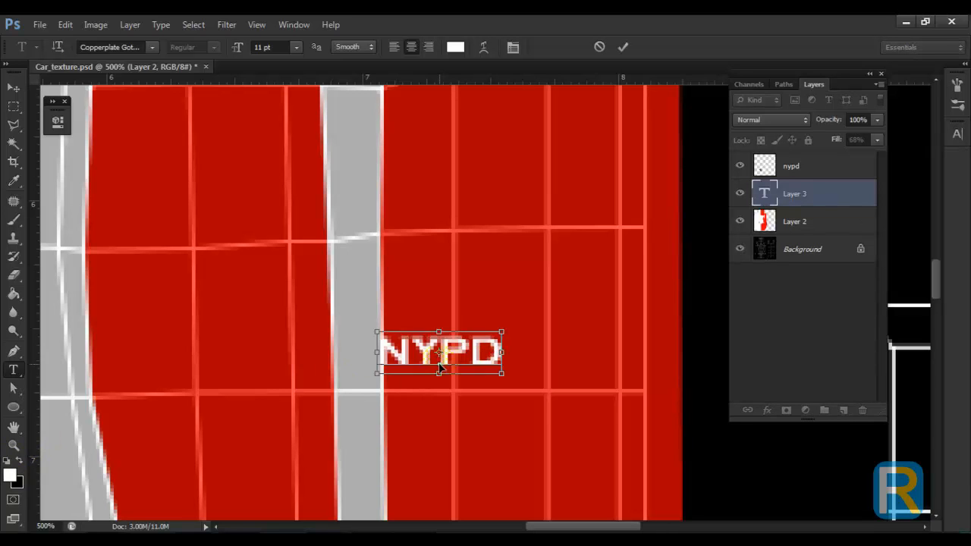
Select the whole NYPD text and set its font to Algerian.
{"action": "key", "text": "ctrl+a"}
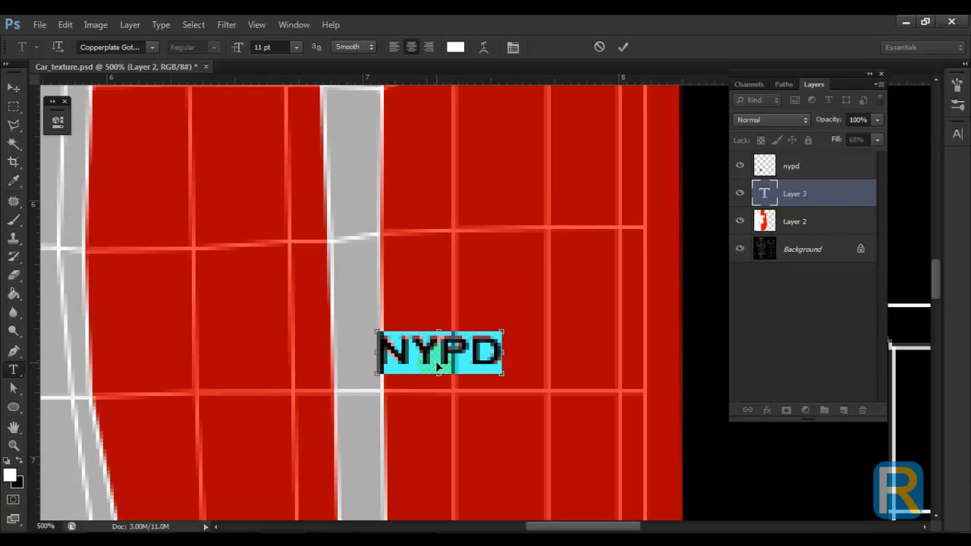
{"action": "key", "text": "ctrl+minus"}
{"action": "key", "text": "ctrl+minus"}
{"action": "key", "text": "ctrl+minus"}
{"action": "key", "text": "ctrl+minus"}
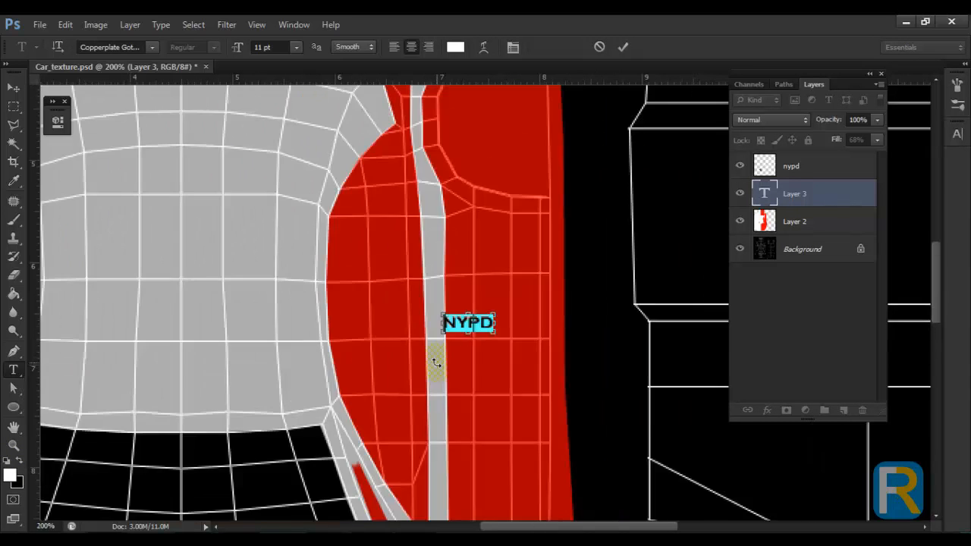
{"action": "left_click", "coordinate": [152, 48]}
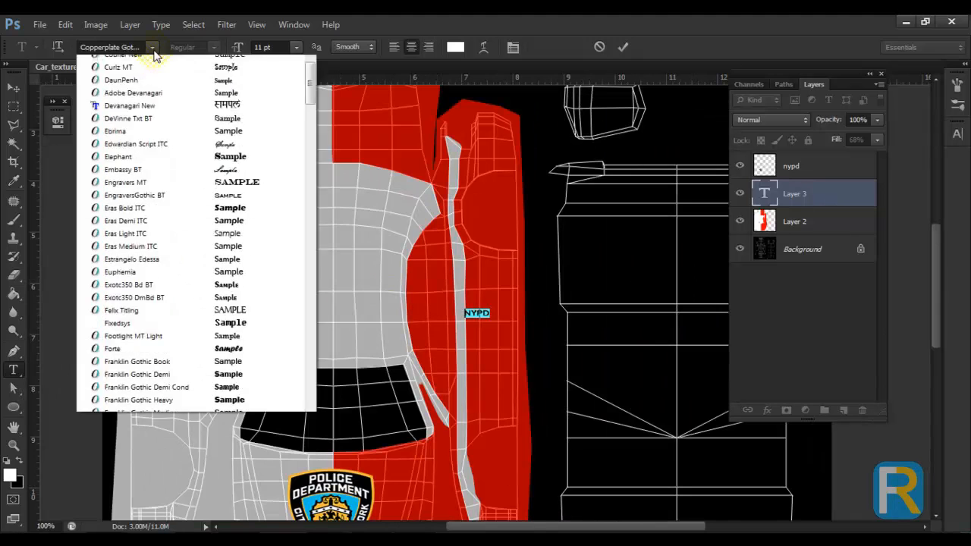
{"action": "left_click_drag", "start_coordinate": [309, 147], "coordinate": [296, 70]}
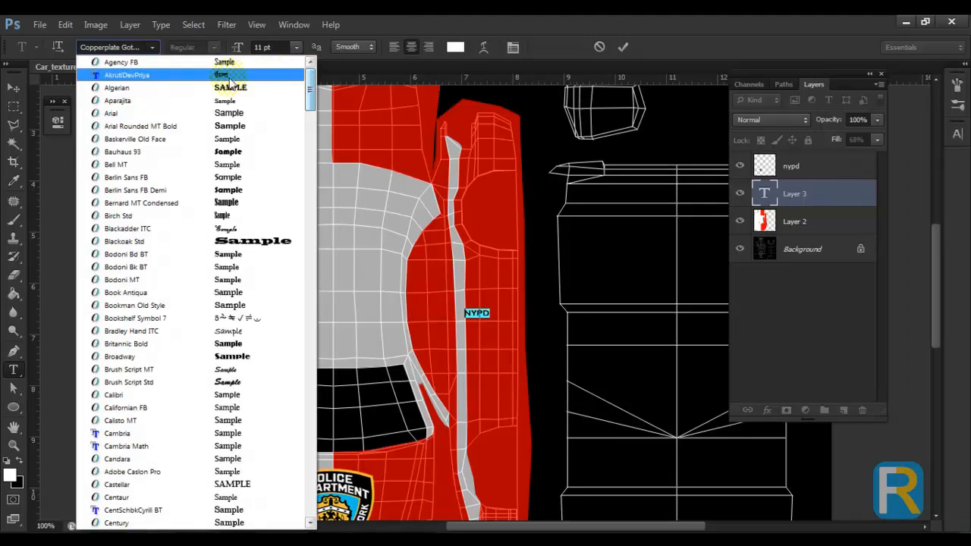
{"action": "left_click", "coordinate": [273, 87]}
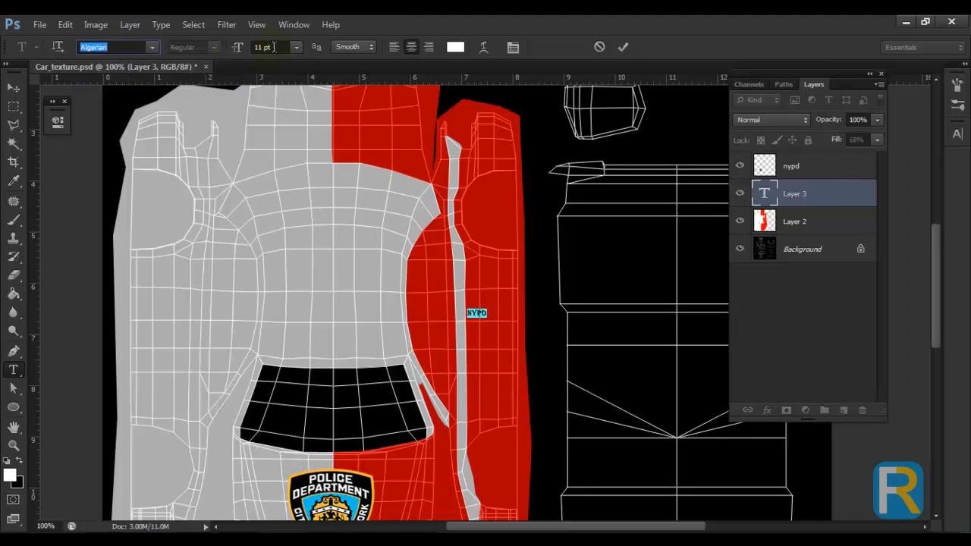
Increase the NYPD text's font size to 50 pt.
{"action": "key", "text": "Tab"}
{"action": "key", "text": "Up"}
{"action": "key", "text": "Up"}
{"action": "key", "text": "Up"}
{"action": "key", "text": "Up"}
{"action": "key", "text": "Up"}
{"action": "key", "text": "Up"}
{"action": "key", "text": "Up"}
{"action": "key", "text": "Up"}
{"action": "key", "text": "Up"}
{"action": "key", "text": "Up"}
{"action": "key", "text": "Up"}
{"action": "key", "text": "Up"}
{"action": "key", "text": "Up"}
{"action": "key", "text": "Up"}
{"action": "key", "text": "Up"}
{"action": "key", "text": "Up"}
{"action": "key", "text": "Up"}
{"action": "key", "text": "Up"}
{"action": "key", "text": "Up"}
{"action": "key", "text": "Up"}
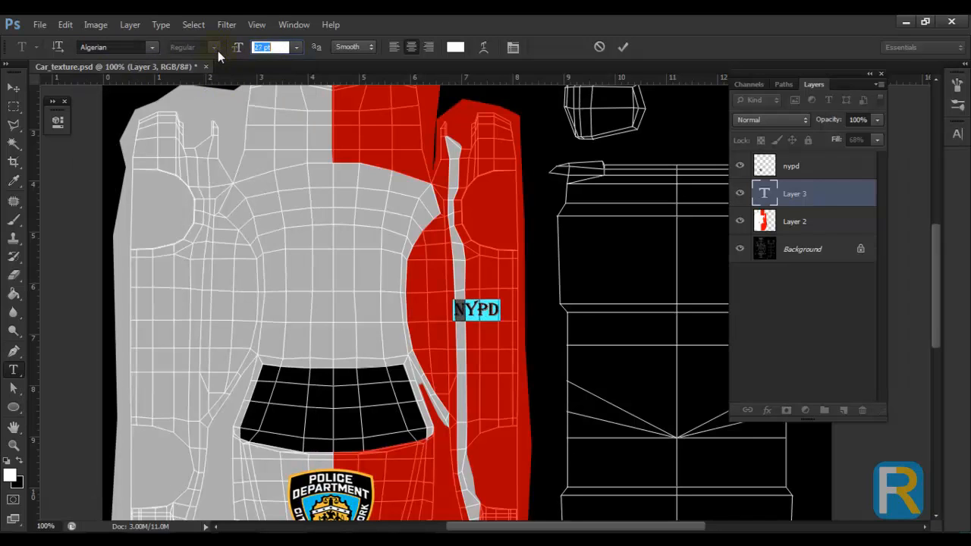
{"action": "key", "text": "Up"}
{"action": "key", "text": "Up"}
{"action": "key", "text": "Up"}
{"action": "key", "text": "Up"}
{"action": "key", "text": "Up"}
Step through the available fonts for the selected NYPD text and set it to Clarendon BT.
{"action": "left_click", "coordinate": [133, 47]}
{"action": "key", "text": "Down"}
{"action": "key", "text": "Down"}
{"action": "key", "text": "Down"}
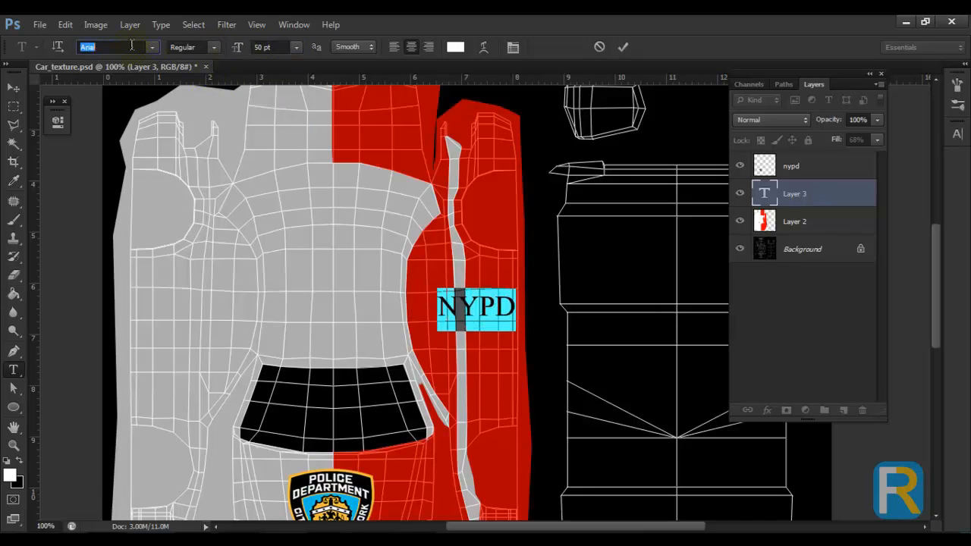
{"action": "key", "text": "Down"}
{"action": "key", "text": "Down"}
{"action": "key", "text": "Down"}
{"action": "key", "text": "Down"}
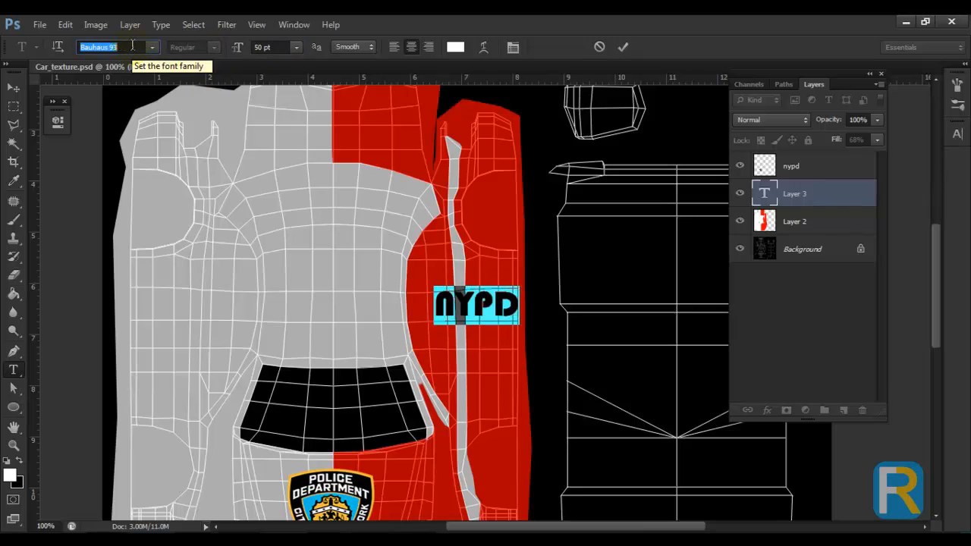
{"action": "key", "text": "Down"}
{"action": "key", "text": "Down"}
{"action": "key", "text": "Down"}
{"action": "key", "text": "Down"}
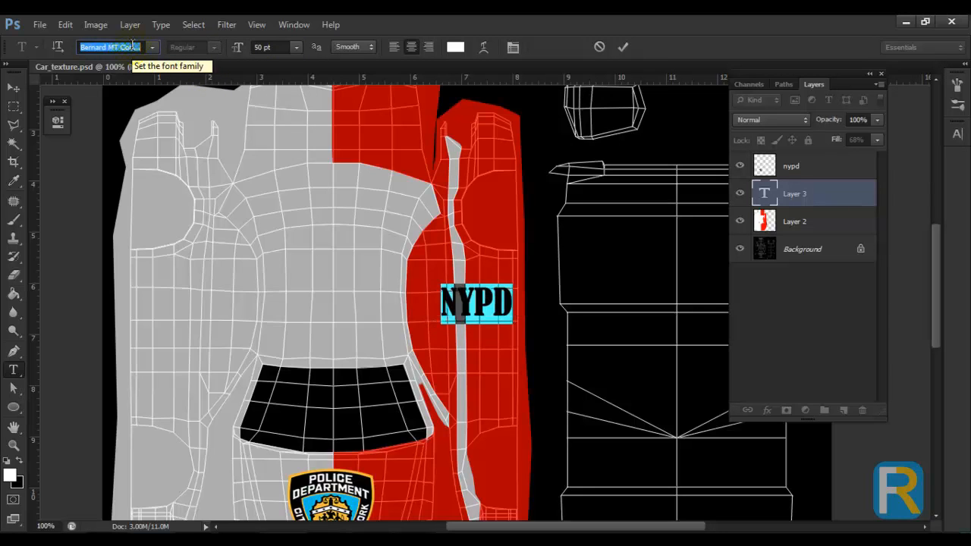
{"action": "key", "text": "Down"}
{"action": "key", "text": "Down"}
{"action": "key", "text": "Down"}
{"action": "key", "text": "Down"}
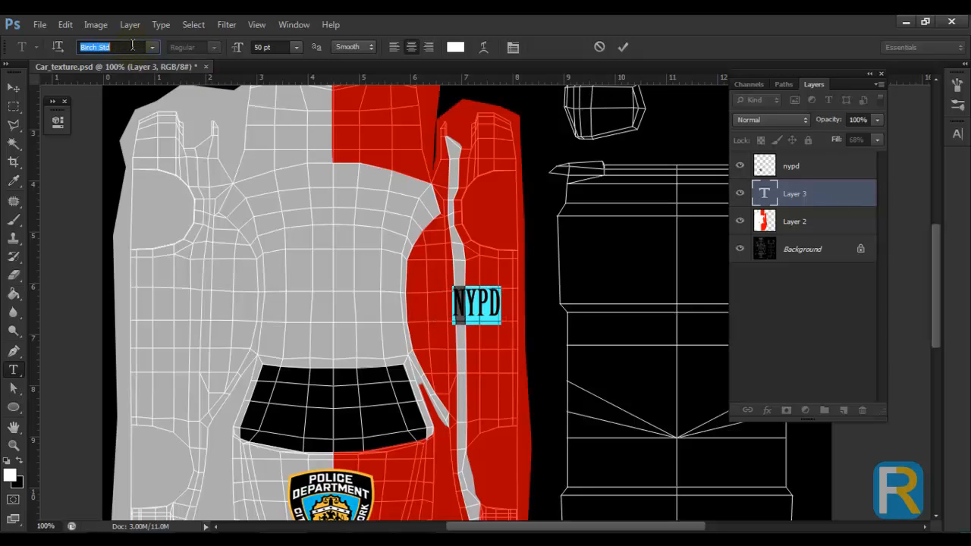
{"action": "key", "text": "Down"}
{"action": "key", "text": "Down"}
{"action": "key", "text": "Down"}
{"action": "key", "text": "Down"}
{"action": "key", "text": "Down"}
{"action": "key", "text": "Down"}
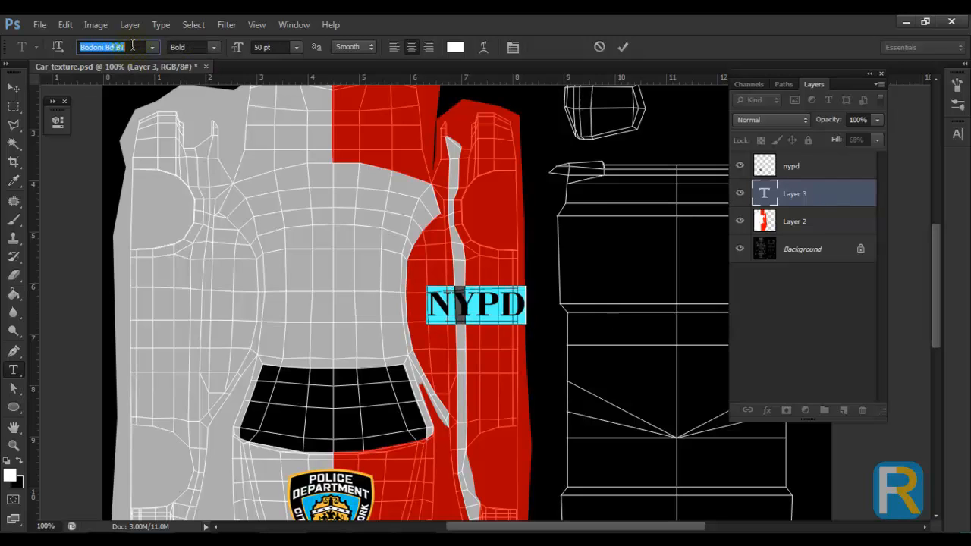
{"action": "key", "text": "Down"}
{"action": "key", "text": "Down"}
{"action": "key", "text": "Down"}
{"action": "key", "text": "Down"}
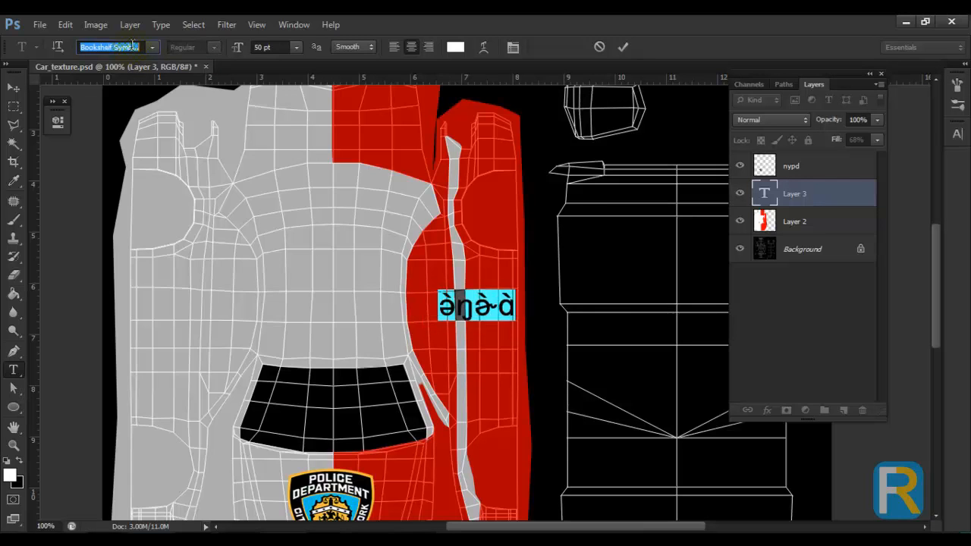
{"action": "key", "text": "Down"}
{"action": "key", "text": "Down"}
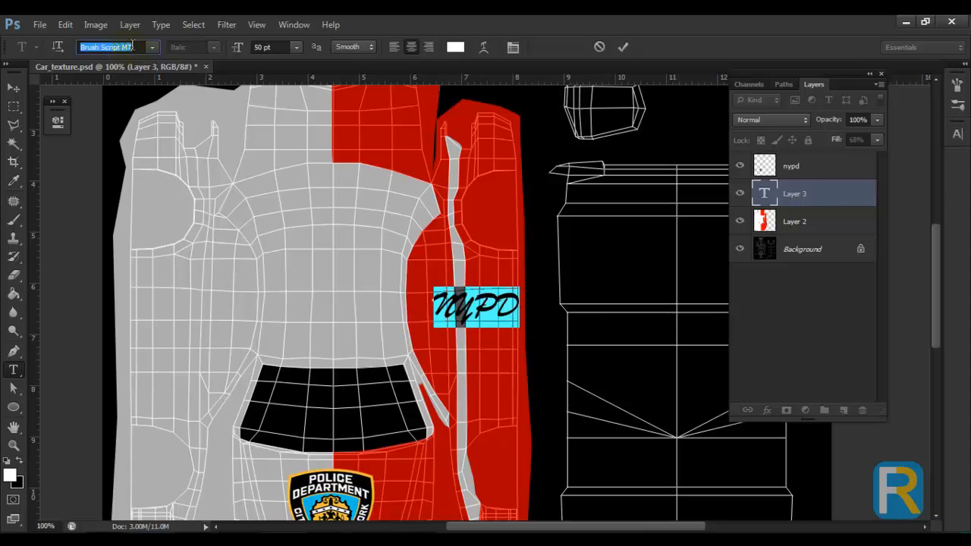
{"action": "key", "text": "Down"}
{"action": "key", "text": "Down"}
{"action": "key", "text": "Down"}
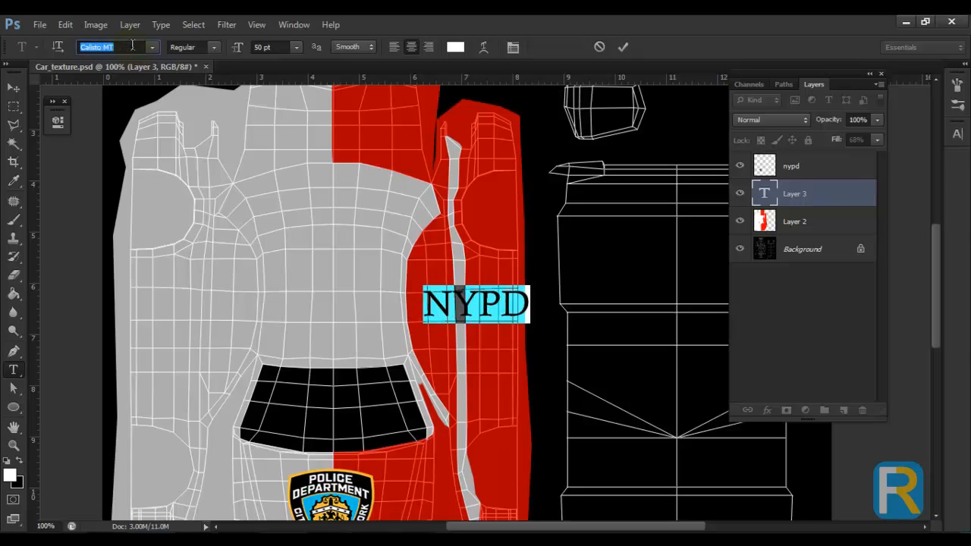
{"action": "key", "text": "Down"}
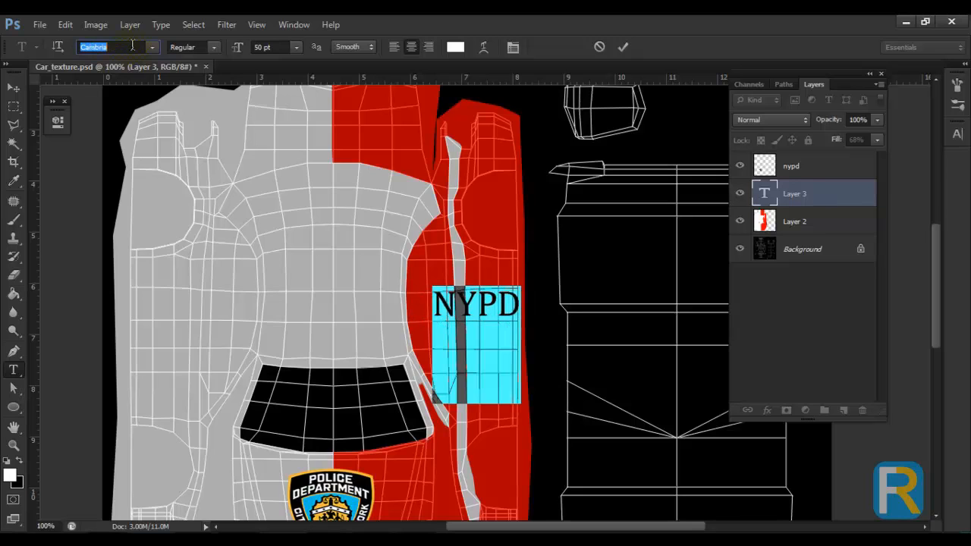
{"action": "key", "text": "Down"}
{"action": "key", "text": "Down"}
{"action": "key", "text": "Down"}
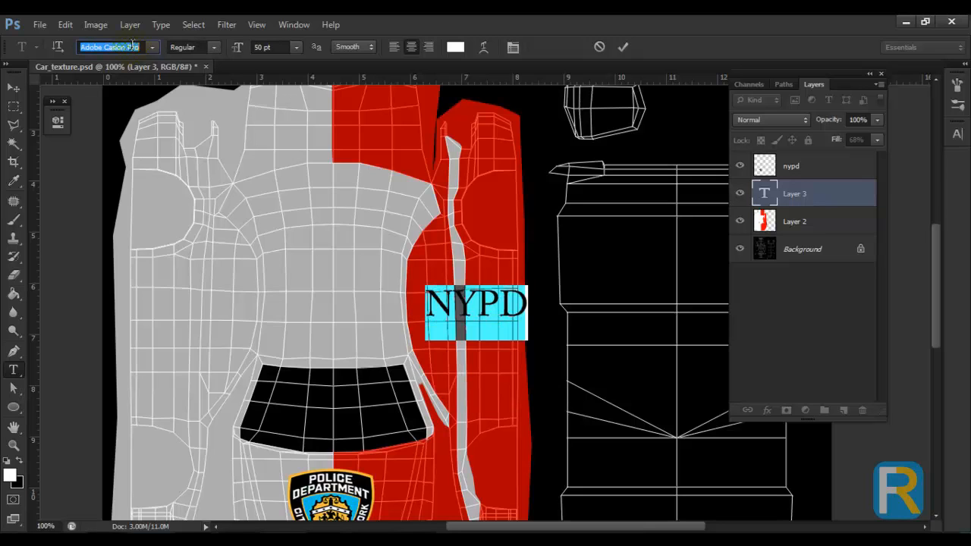
{"action": "key", "text": "Down"}
{"action": "key", "text": "Down"}
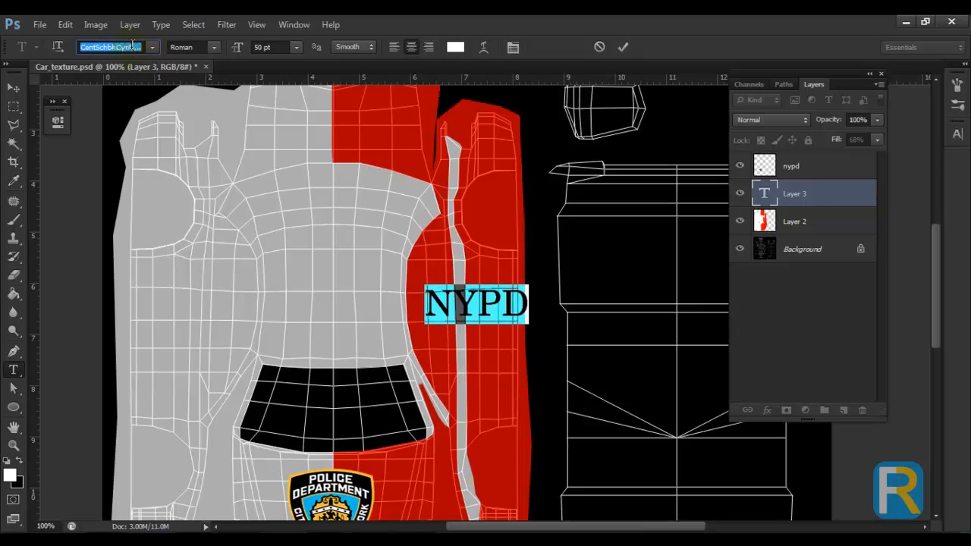
{"action": "key", "text": "Down"}
{"action": "key", "text": "Down"}
{"action": "key", "text": "Down"}
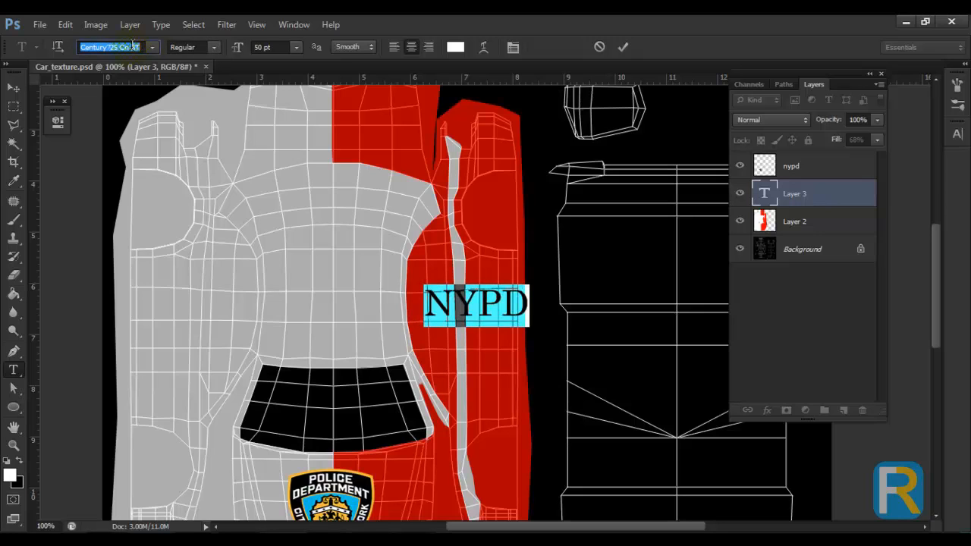
{"action": "key", "text": "Down"}
{"action": "key", "text": "Down"}
{"action": "key", "text": "Down"}
{"action": "key", "text": "Down"}
{"action": "key", "text": "Down"}
{"action": "key", "text": "Down"}
{"action": "key", "text": "Down"}
{"action": "key", "text": "Down"}
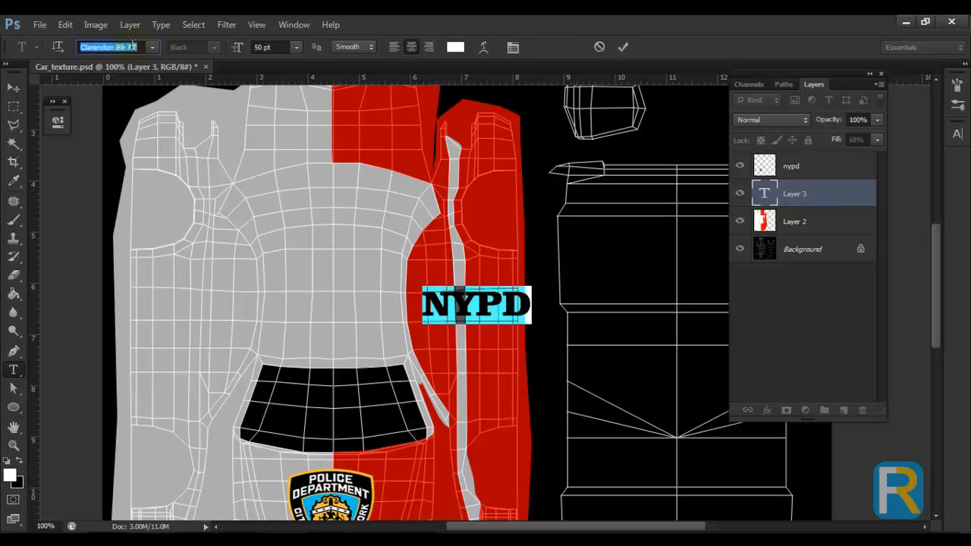
{"action": "key", "text": "Down"}
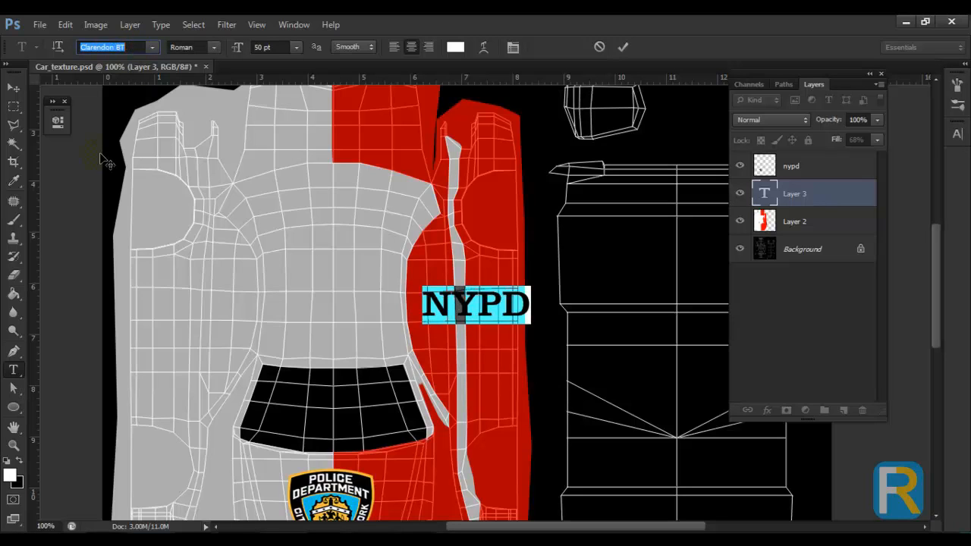
Set the NYPD text's font style to Bold and commit the text edit.
{"action": "left_click", "coordinate": [213, 47]}
{"action": "left_click", "coordinate": [182, 68]}
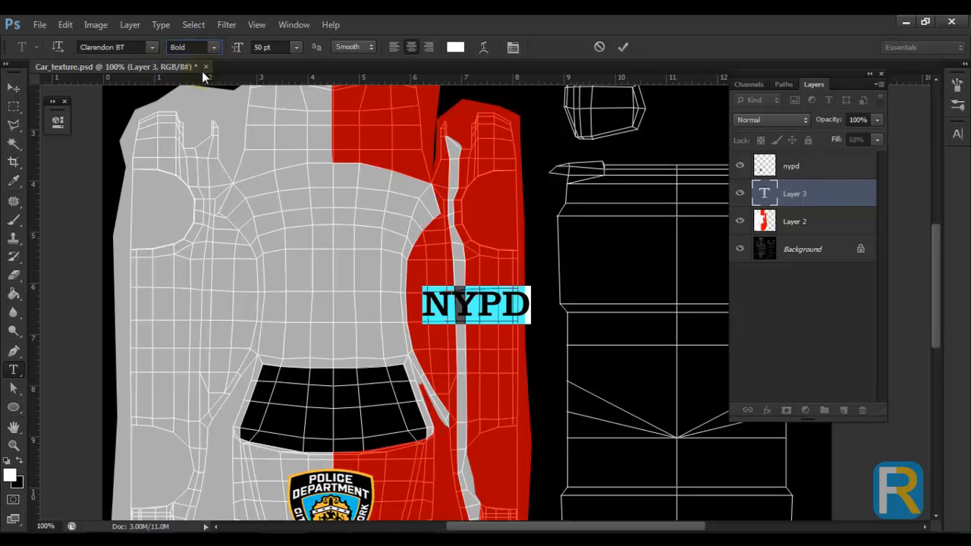
{"action": "left_click", "coordinate": [19, 89]}
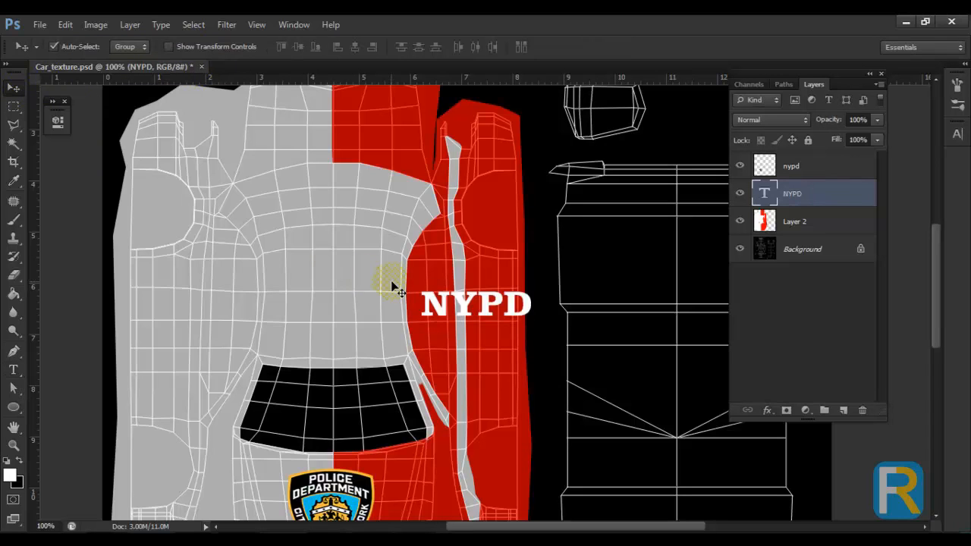
Rotate the NYPD text 90° counterclockwise, scale it to about 62%, and place it on the red side panel beside the white stripe.
{"action": "left_click_drag", "start_coordinate": [459, 316], "coordinate": [476, 320]}
{"action": "key", "text": "ctrl+t"}
{"action": "right_click", "coordinate": [476, 326]}
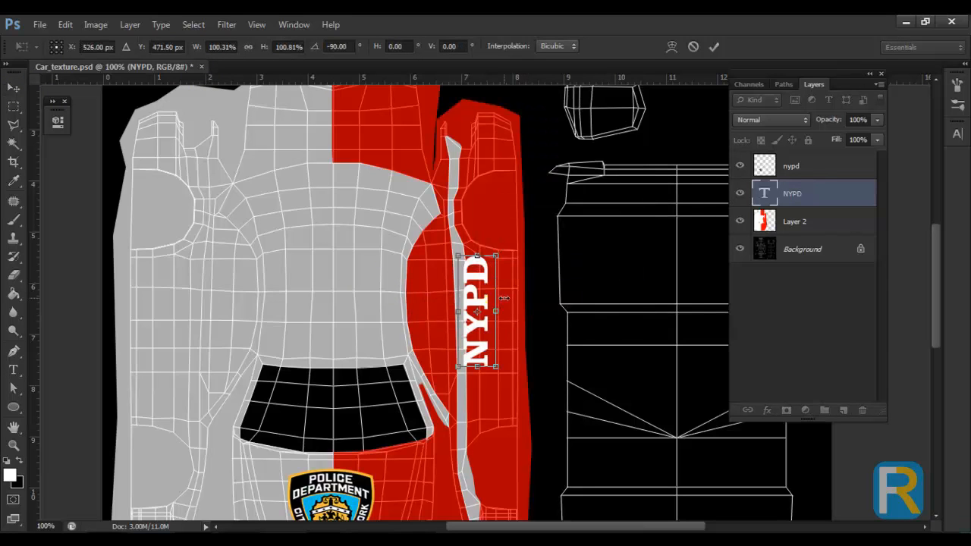
{"action": "left_click_drag", "start_coordinate": [479, 303], "coordinate": [491, 323]}
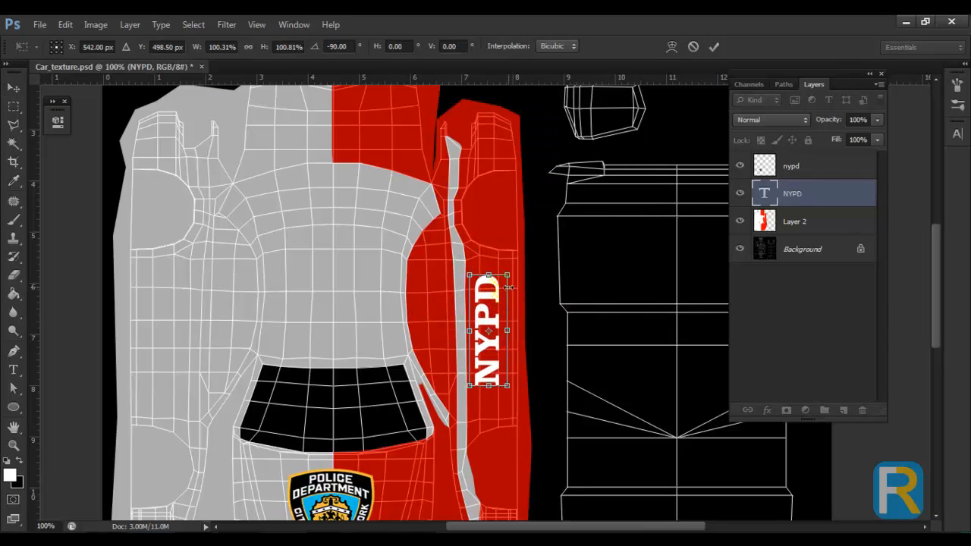
{"action": "mouse_move", "coordinate": [510, 274]}
{"action": "left_mouse_down"}
{"action": "mouse_move", "coordinate": [492, 309]}
{"action": "mouse_move", "coordinate": [499, 273]}
{"action": "mouse_move", "coordinate": [496, 287]}
{"action": "left_mouse_up"}
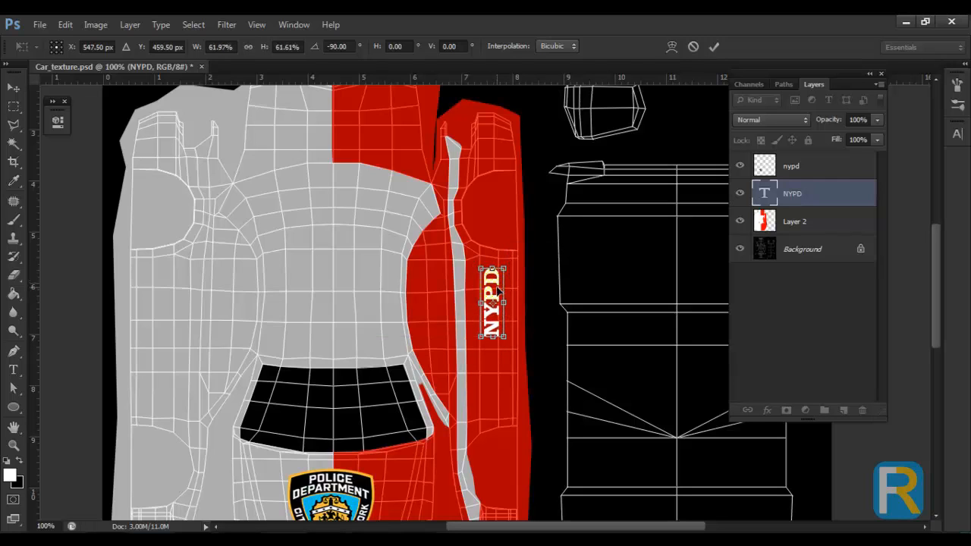
{"action": "key", "text": "Return"}
Duplicate the police badge onto the red side panel below the NYPD text, rotated 90° counterclockwise and scaled to about 40%.
{"action": "right_click", "coordinate": [336, 514]}
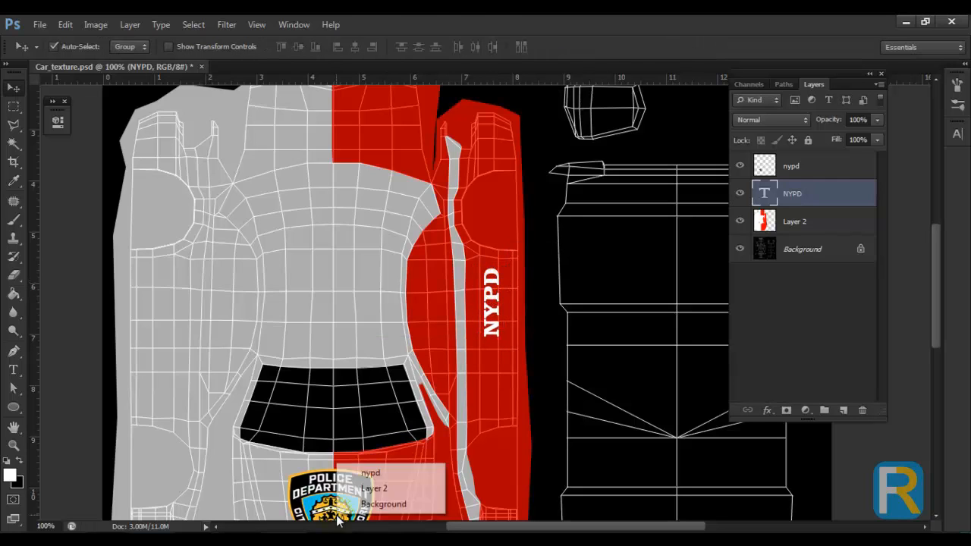
{"action": "left_click", "coordinate": [359, 470]}
{"action": "left_click_drag", "start_coordinate": [331, 500], "coordinate": [509, 345]}
{"action": "key", "text": "ctrl+t"}
{"action": "right_click", "coordinate": [506, 332]}
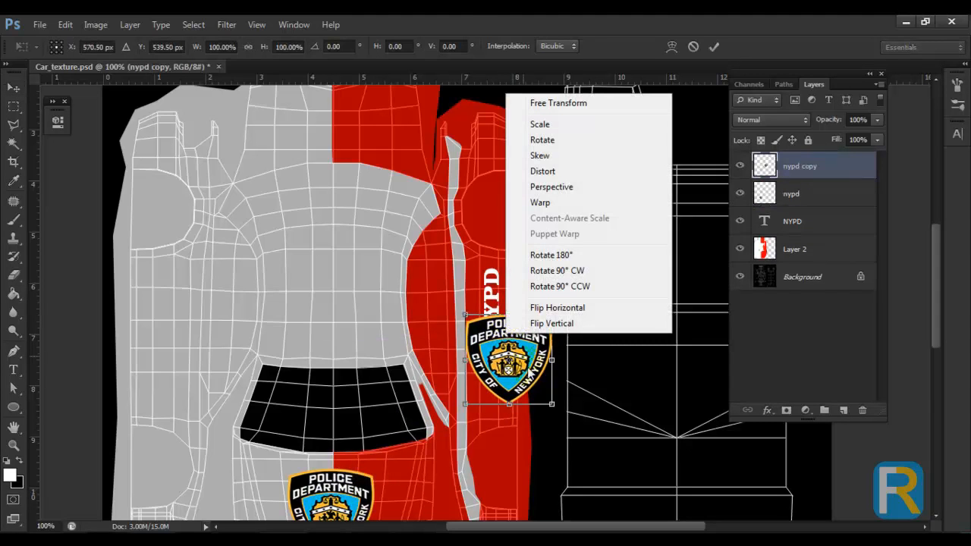
{"action": "left_click", "coordinate": [562, 288]}
{"action": "left_click_drag", "start_coordinate": [557, 312], "coordinate": [526, 342]}
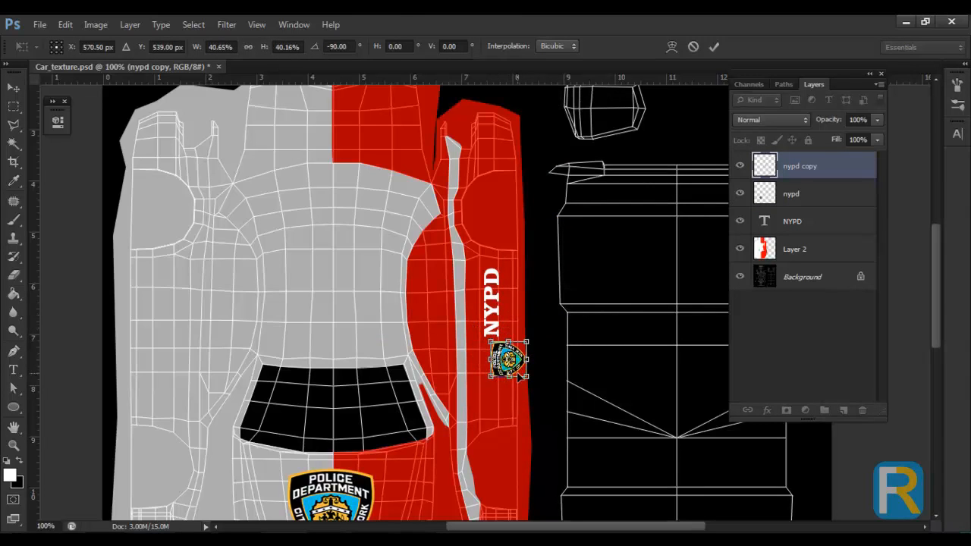
{"action": "key", "text": "Return"}
Nudge the small badge copy toward the white stripe until it lines up with the NYPD text.
{"action": "key", "text": "Left"}
{"action": "key", "text": "Left"}
{"action": "key", "text": "Left"}
{"action": "key", "text": "Left"}
{"action": "key", "text": "Left"}
{"action": "key", "text": "Left"}
{"action": "key", "text": "Left"}
{"action": "key", "text": "Left"}
{"action": "key", "text": "Left"}
{"action": "key", "text": "Left"}
{"action": "key", "text": "Left"}
{"action": "key", "text": "Left"}
{"action": "key", "text": "Left"}
{"action": "key", "text": "Left"}
{"action": "key", "text": "Left"}
{"action": "key", "text": "Left"}
{"action": "key", "text": "Left"}
{"action": "key", "text": "Left"}
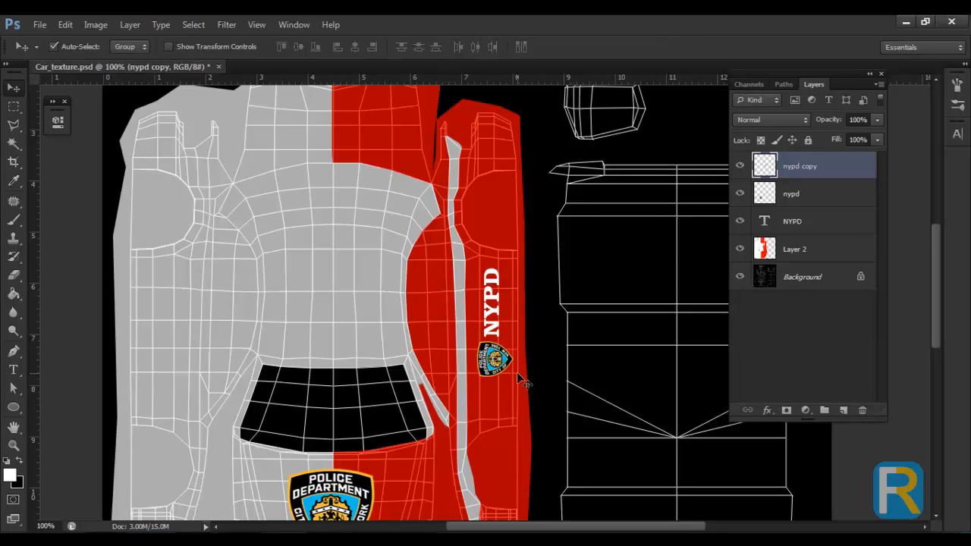
Fine-tune the spacing by nudging the badge copy down and the NYPD text slightly toward the stripe and down.
{"action": "right_click", "coordinate": [490, 328]}
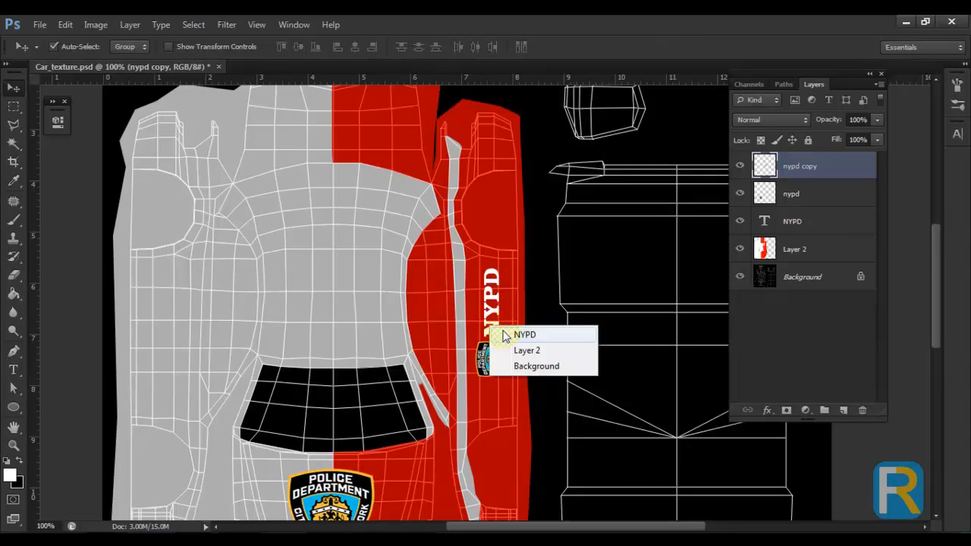
{"action": "left_click", "coordinate": [505, 336]}
{"action": "right_click", "coordinate": [503, 370]}
{"action": "left_click", "coordinate": [506, 377]}
{"action": "key", "text": "Down"}
{"action": "key", "text": "Down"}
{"action": "key", "text": "Down"}
{"action": "key", "text": "Down"}
{"action": "key", "text": "Down"}
{"action": "key", "text": "Down"}
{"action": "key", "text": "Down"}
{"action": "right_click", "coordinate": [490, 327]}
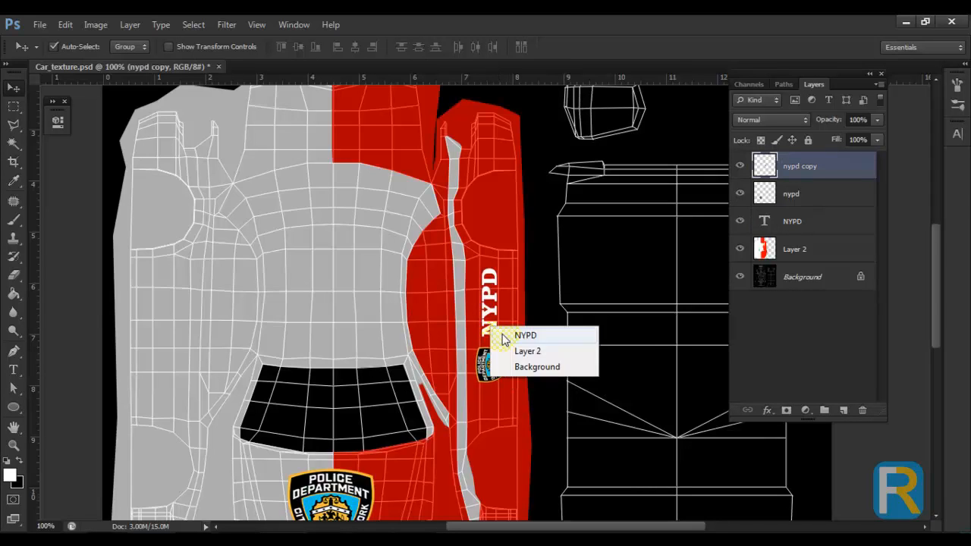
{"action": "left_click", "coordinate": [524, 335]}
{"action": "key", "text": "Down"}
{"action": "key", "text": "Down"}
{"action": "key", "text": "Down"}
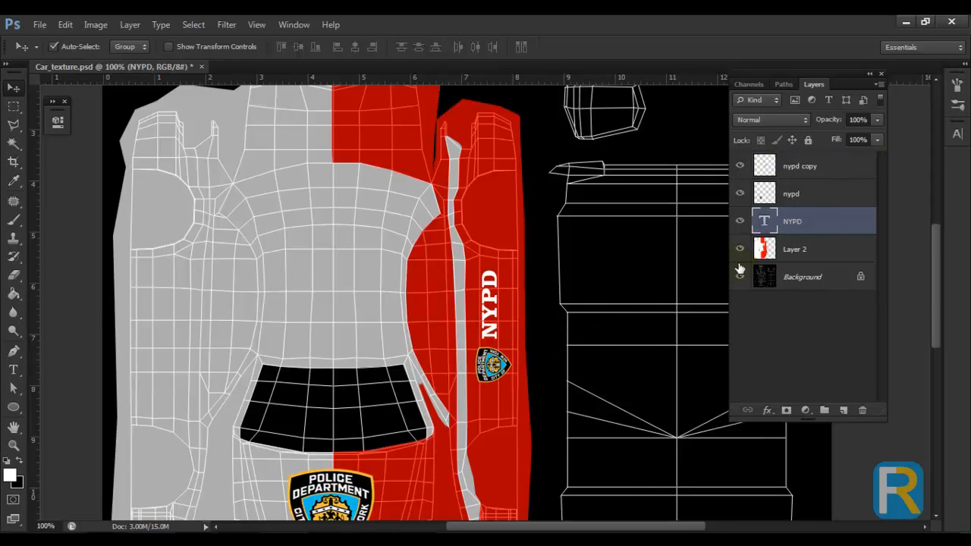
Duplicate the white NYPD text to the outer edge of the red side panel.
{"action": "left_click_drag", "start_coordinate": [506, 325], "coordinate": [591, 326]}
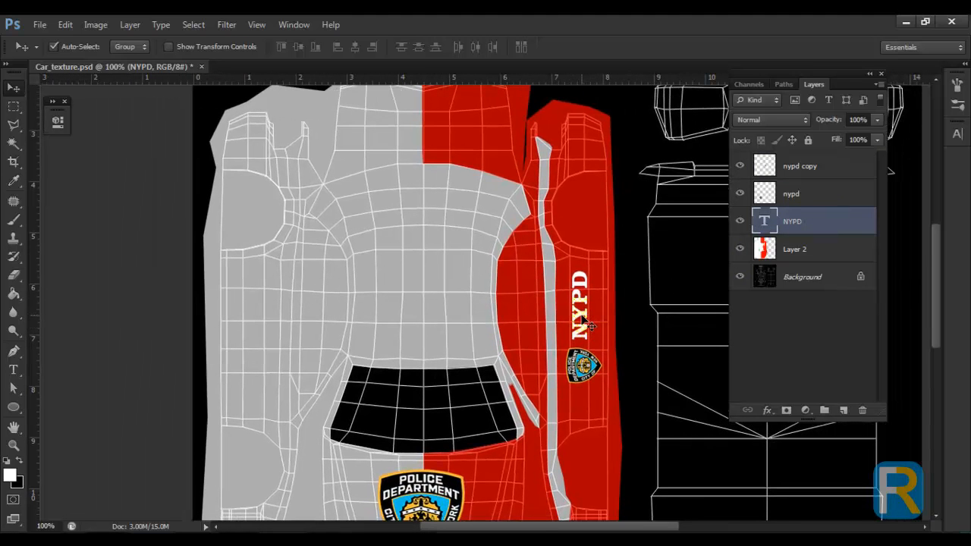
{"action": "left_click_drag", "start_coordinate": [590, 325], "coordinate": [621, 248]}
{"action": "key", "text": "t"}
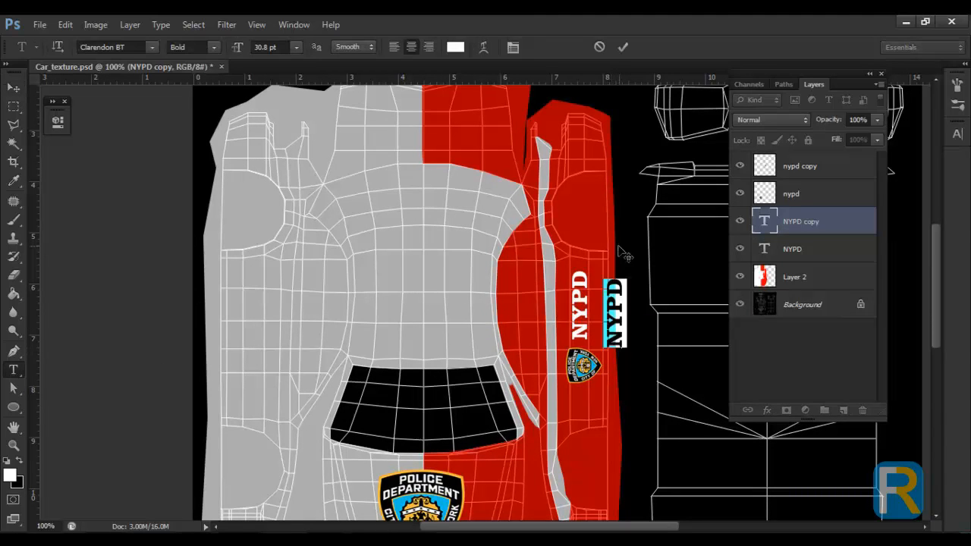
Raise Layer 2's fill to 100%.
{"action": "left_click", "coordinate": [804, 279]}
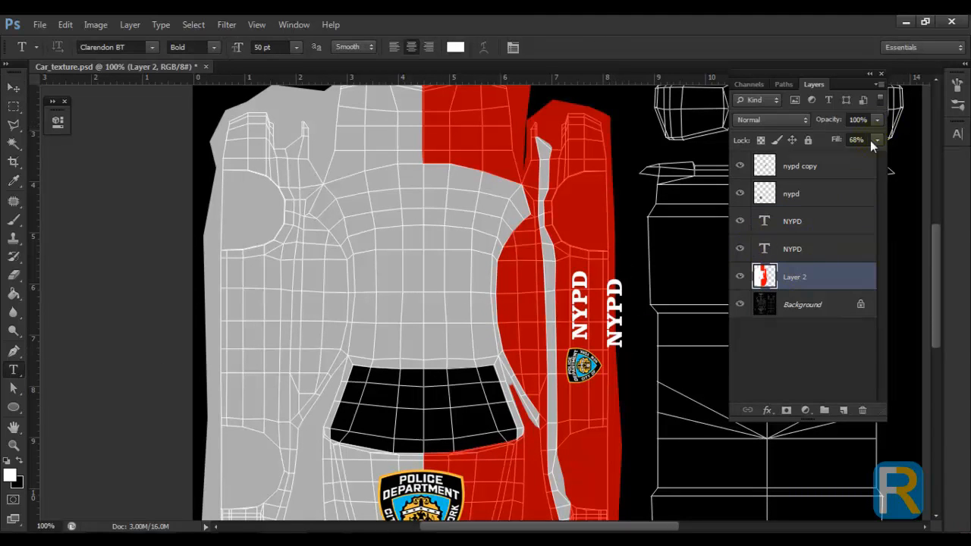
{"action": "left_click_drag", "start_coordinate": [922, 163], "coordinate": [923, 163]}
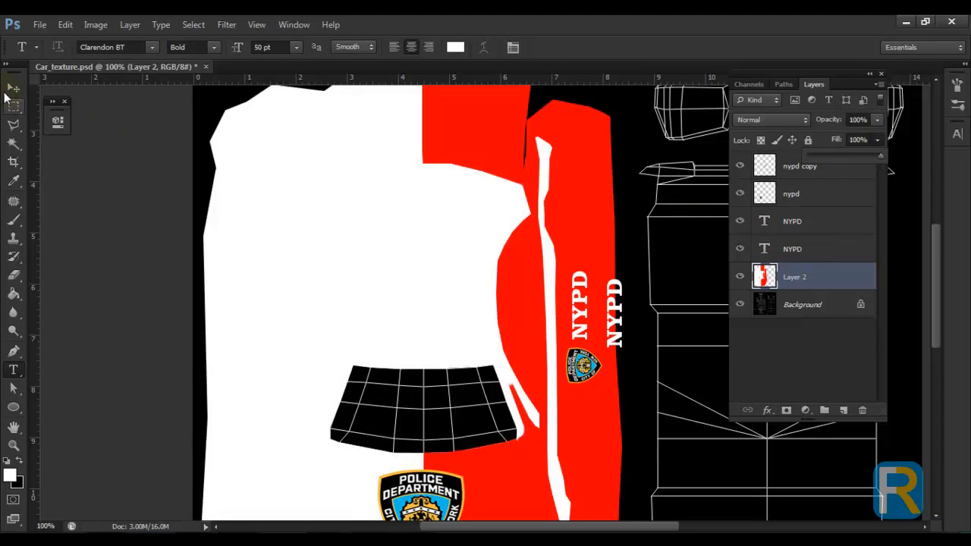
{"action": "left_click", "coordinate": [13, 88]}
{"action": "left_click", "coordinate": [326, 307]}
Recolor the duplicated NYPD text to red (ff0000) and move it onto the white side panel opposite the original.
{"action": "key", "text": "t"}
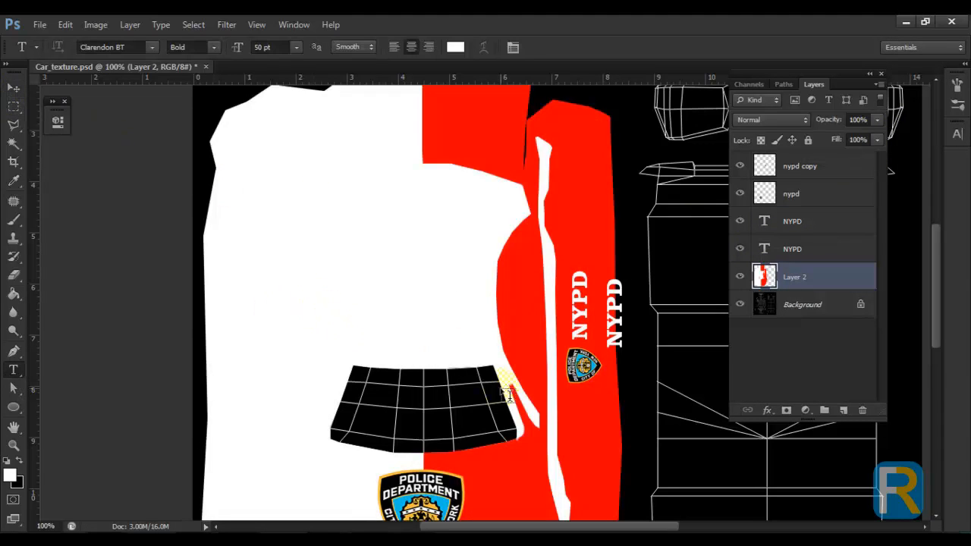
{"action": "left_click", "coordinate": [616, 338]}
{"action": "left_click_drag", "start_coordinate": [617, 339], "coordinate": [594, 270]}
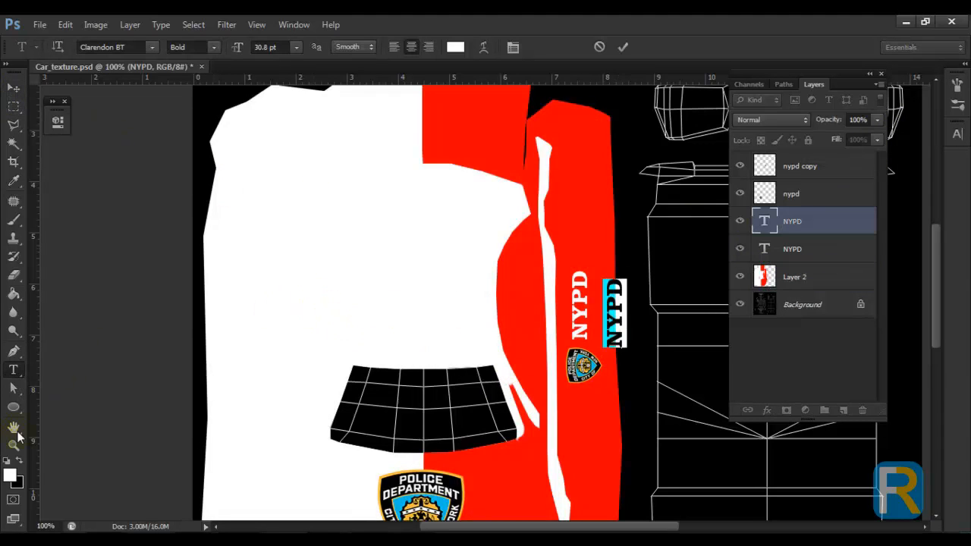
{"action": "left_click", "coordinate": [10, 477]}
{"action": "type", "text": "ff0000"}
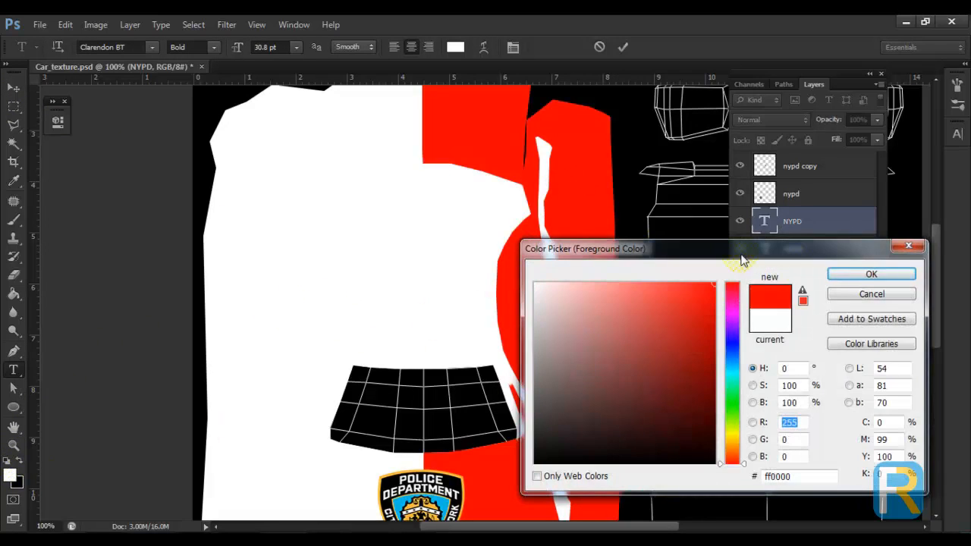
{"action": "left_click", "coordinate": [867, 275]}
{"action": "left_click", "coordinate": [286, 180]}
{"action": "left_click", "coordinate": [13, 88]}
{"action": "left_click_drag", "start_coordinate": [598, 322], "coordinate": [286, 322]}
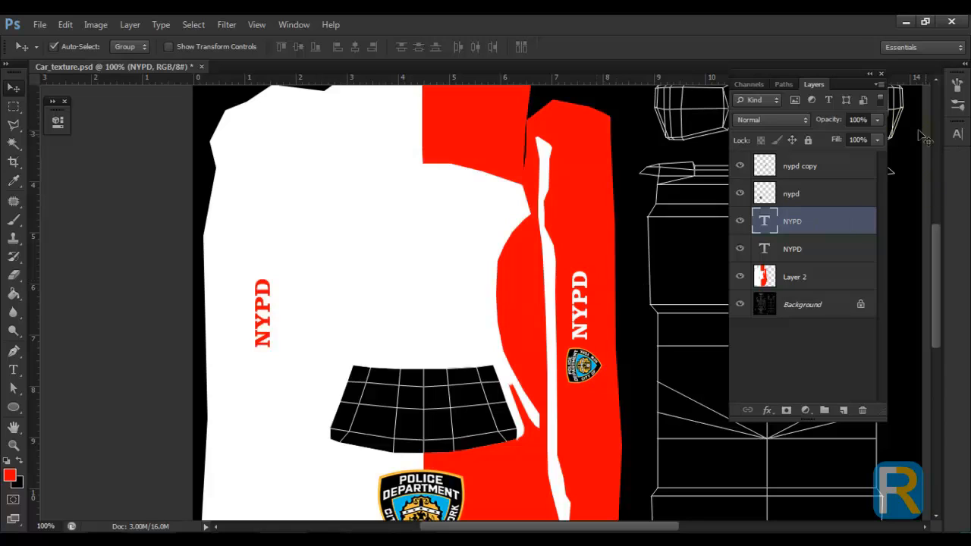
Lower Layer 2's fill to 51% so the UV wireframe shows through the paint.
{"action": "left_click_drag", "start_coordinate": [854, 155], "coordinate": [880, 155]}
{"action": "left_click", "coordinate": [805, 280]}
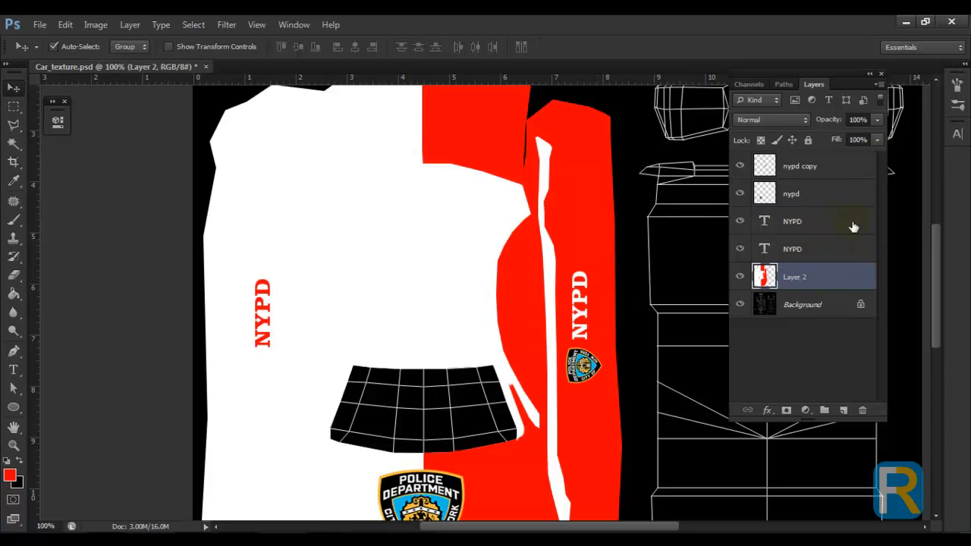
{"action": "left_click_drag", "start_coordinate": [867, 156], "coordinate": [842, 157]}
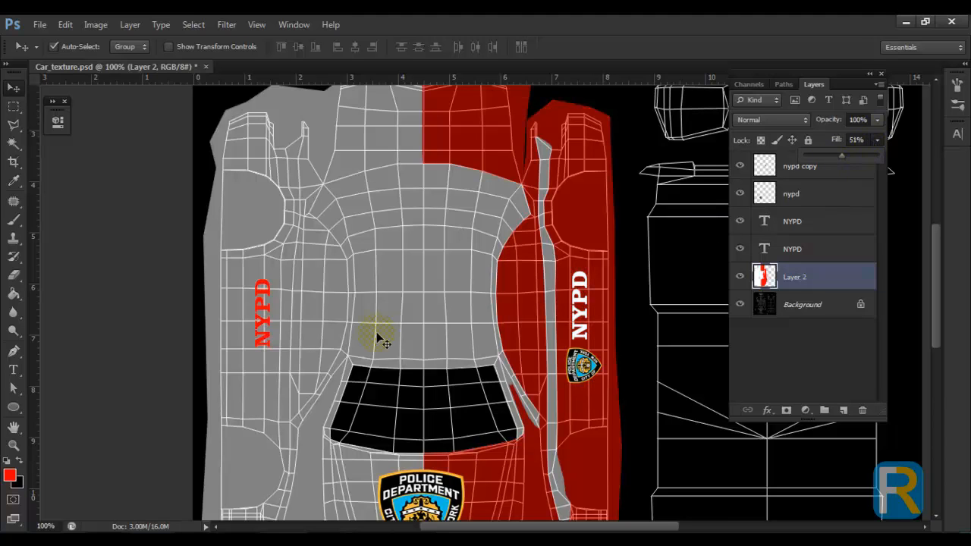
Rotate the red NYPD text on the white side panel by 180° using two 90° clockwise turns.
{"action": "right_click", "coordinate": [259, 288]}
{"action": "left_click", "coordinate": [271, 296]}
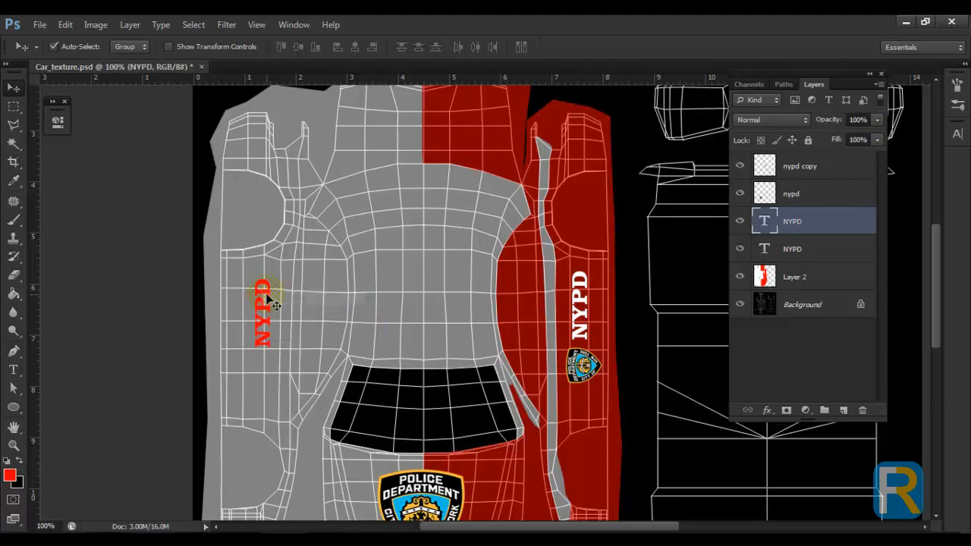
{"action": "key", "text": "ctrl+t"}
{"action": "right_click", "coordinate": [267, 296]}
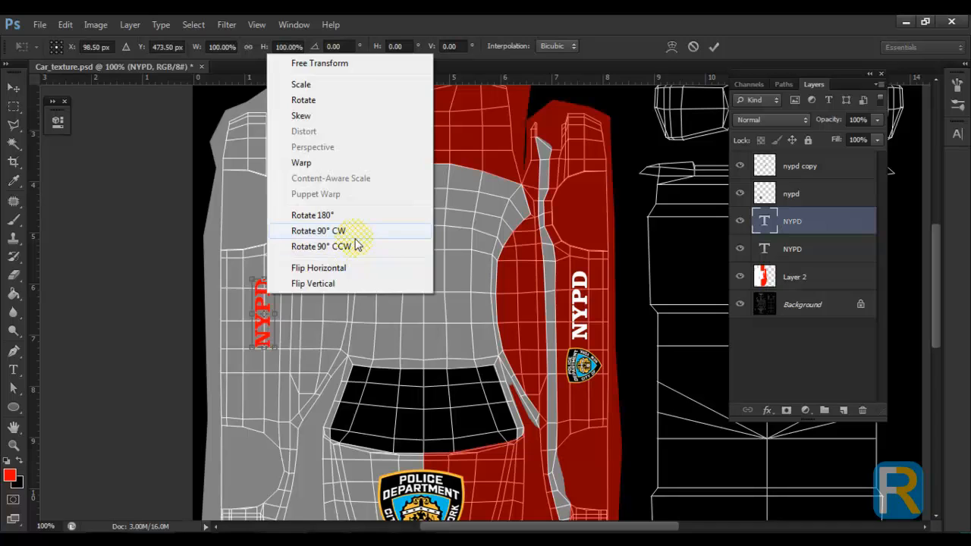
{"action": "left_click", "coordinate": [353, 236]}
{"action": "right_click", "coordinate": [257, 312]}
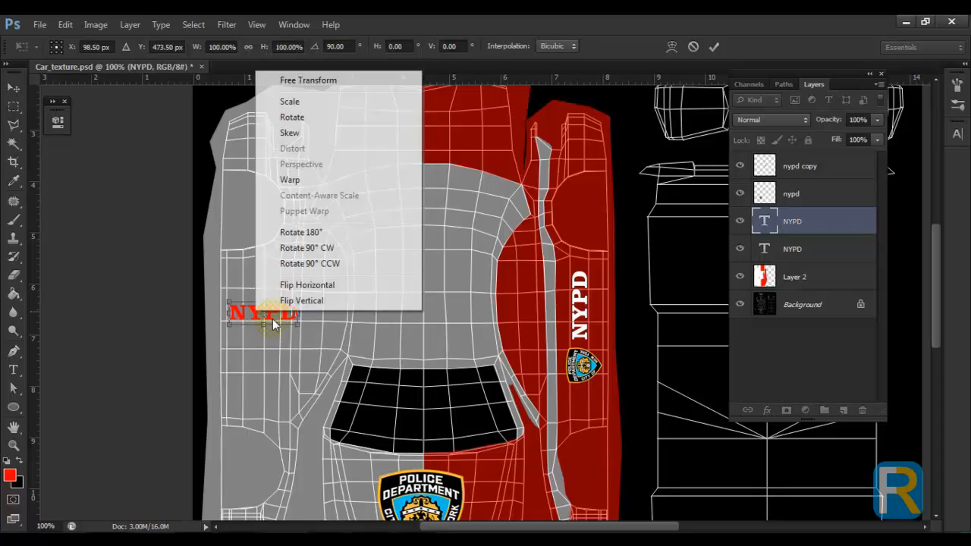
{"action": "left_click", "coordinate": [308, 248]}
Move the rotated red NYPD text slightly up and toward the outer edge of the white side panel.
{"action": "left_click_drag", "start_coordinate": [264, 301], "coordinate": [249, 290]}
{"action": "key", "text": "Right"}
{"action": "key", "text": "Right"}
{"action": "key", "text": "Right"}
{"action": "key", "text": "Right"}
{"action": "key", "text": "Right"}
{"action": "key", "text": "Return"}
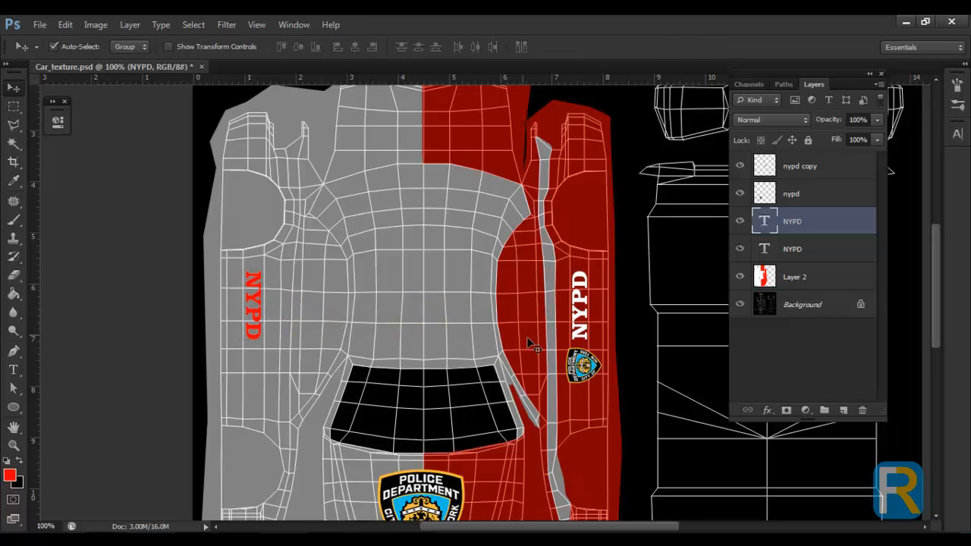
Duplicate the small police badge from the red side panel to just below the red NYPD text.
{"action": "right_click", "coordinate": [582, 373]}
{"action": "left_click", "coordinate": [593, 379]}
{"action": "left_click_drag", "start_coordinate": [590, 374], "coordinate": [264, 381]}
Flip the duplicated badge both horizontally and vertically, apply the transformation, and nudge the badge slightly toward the outer edge.
{"action": "key", "text": "ctrl+t"}
{"action": "right_click", "coordinate": [263, 379]}
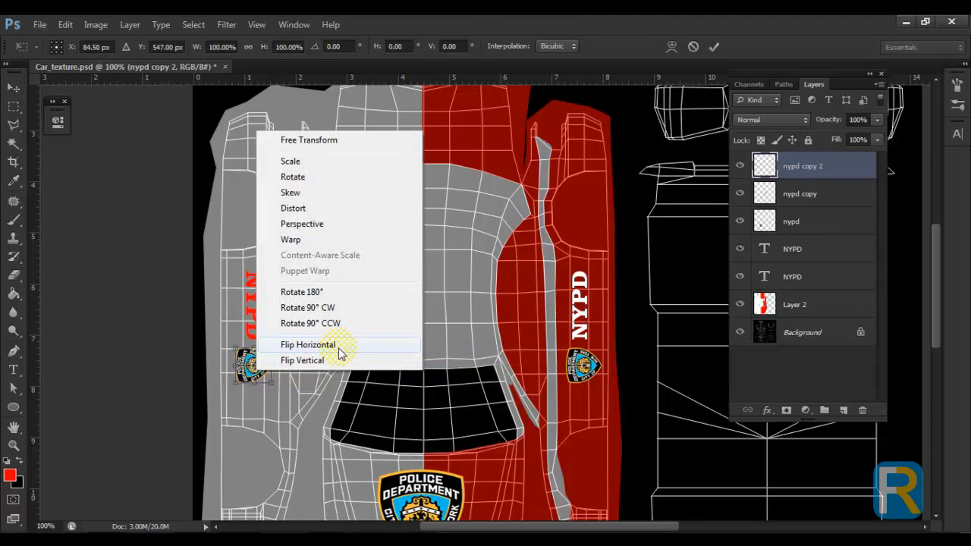
{"action": "left_click", "coordinate": [318, 361]}
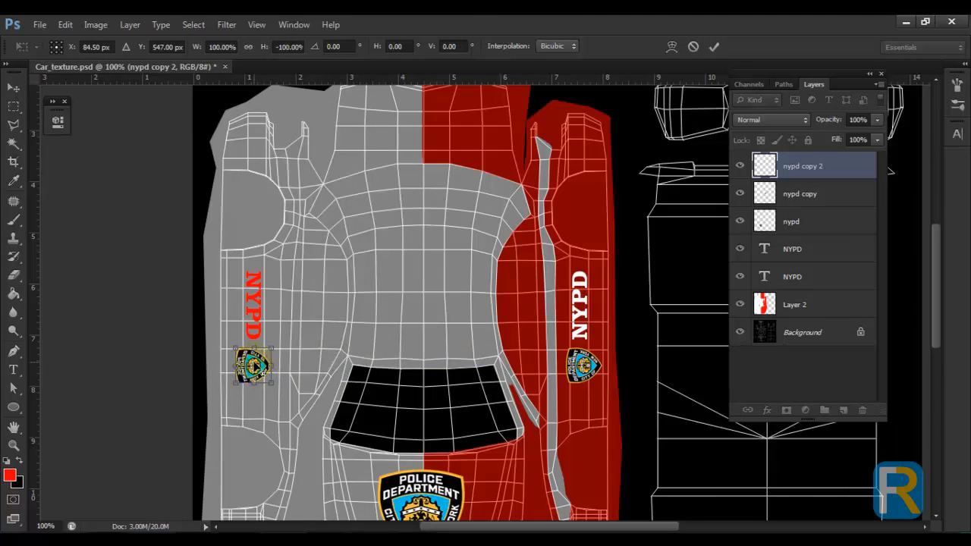
{"action": "right_click", "coordinate": [254, 372]}
{"action": "left_click", "coordinate": [333, 331]}
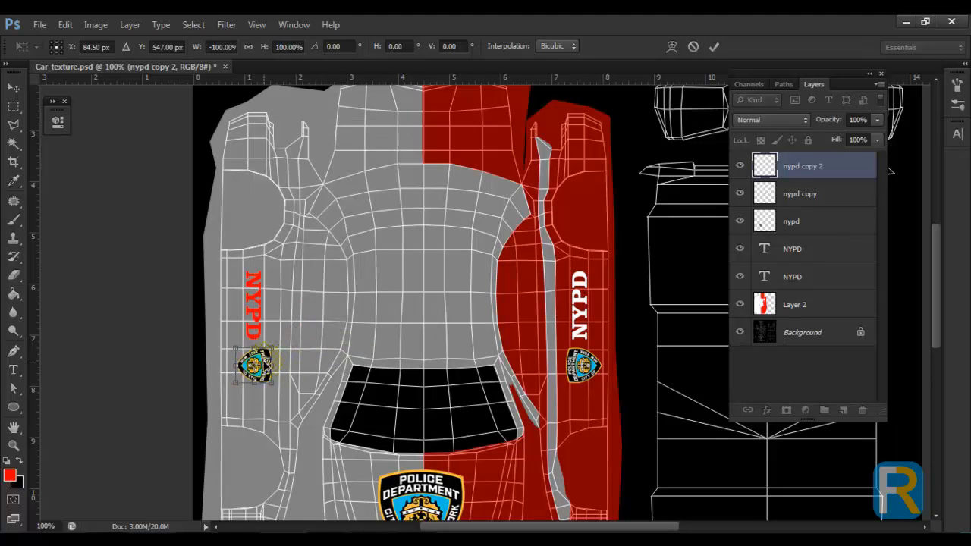
{"action": "right_click", "coordinate": [262, 365]}
{"action": "left_click", "coordinate": [296, 332]}
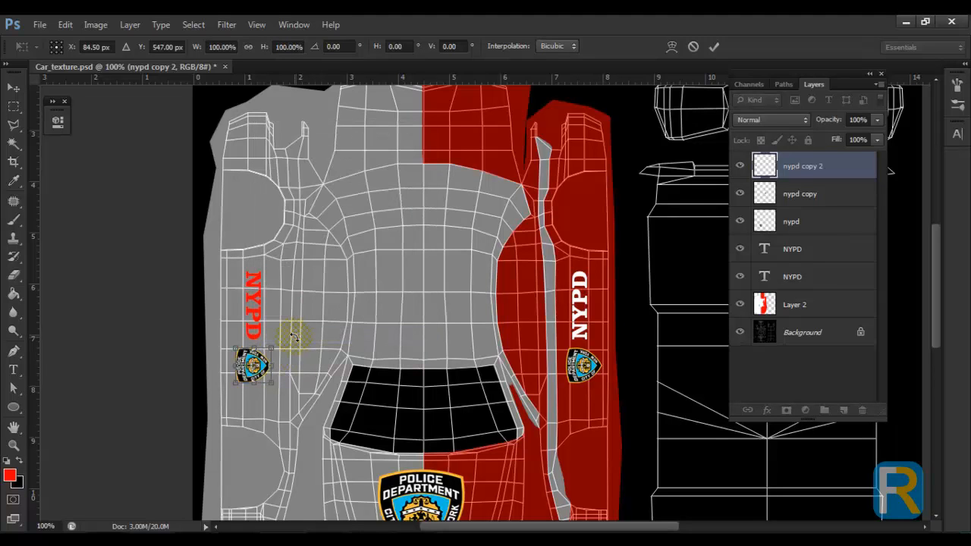
{"action": "right_click", "coordinate": [261, 366]}
{"action": "left_click", "coordinate": [293, 356]}
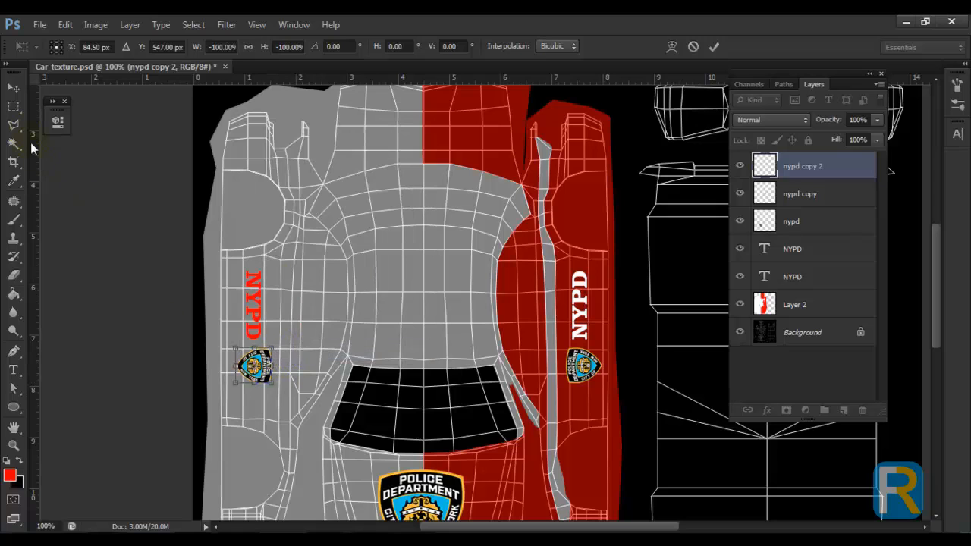
{"action": "left_click", "coordinate": [19, 94]}
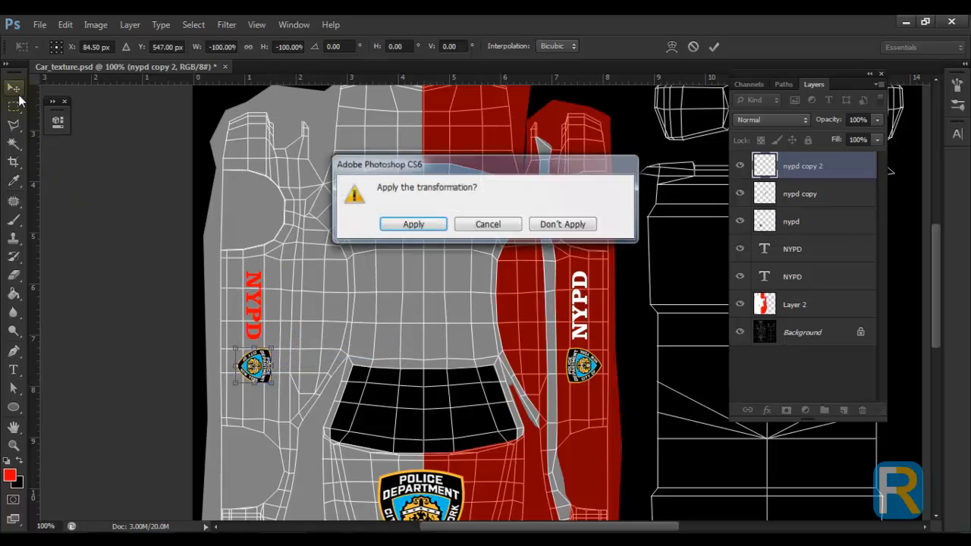
{"action": "left_click", "coordinate": [432, 222]}
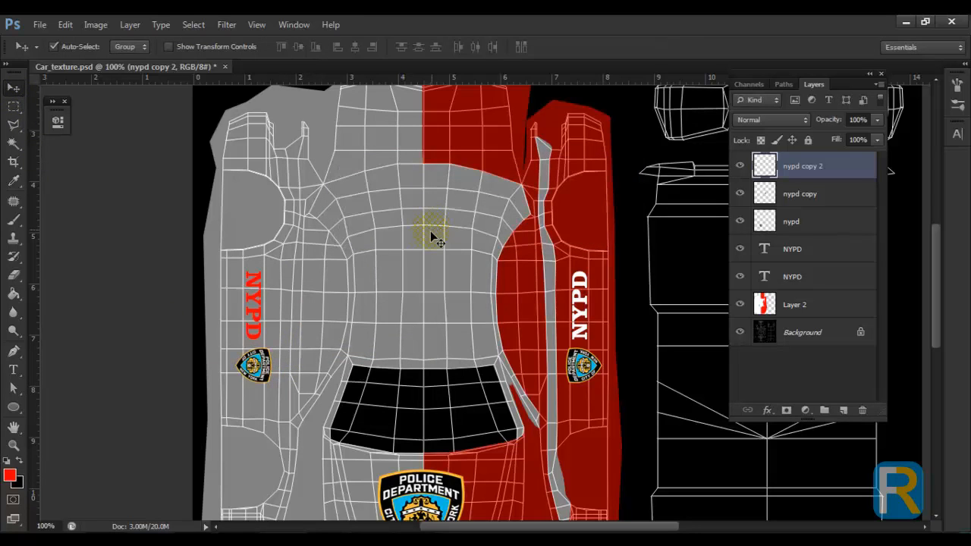
{"action": "key", "text": "Left"}
{"action": "key", "text": "Left"}
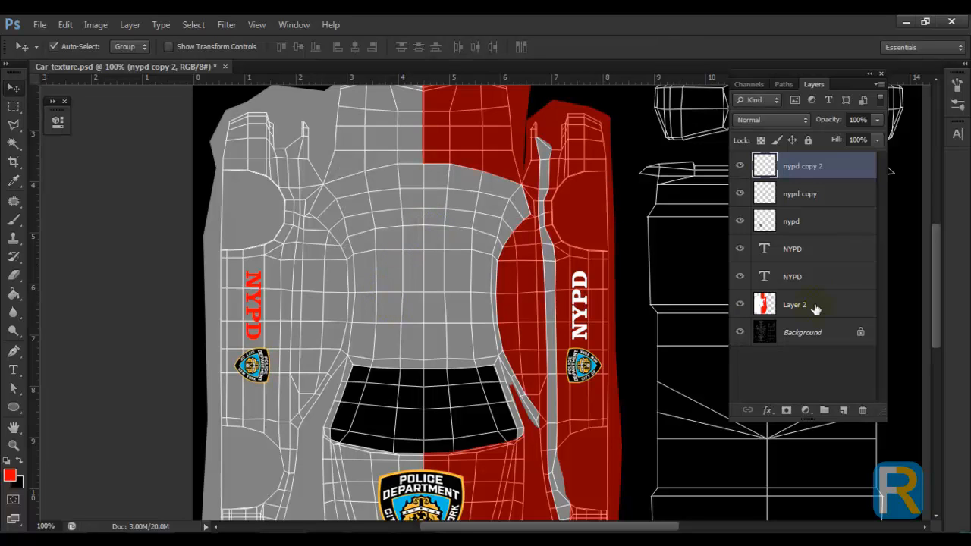
Duplicate the white NYPD text from the red side panel onto the adjacent side of the roof.
{"action": "left_click_drag", "start_coordinate": [473, 341], "coordinate": [502, 350]}
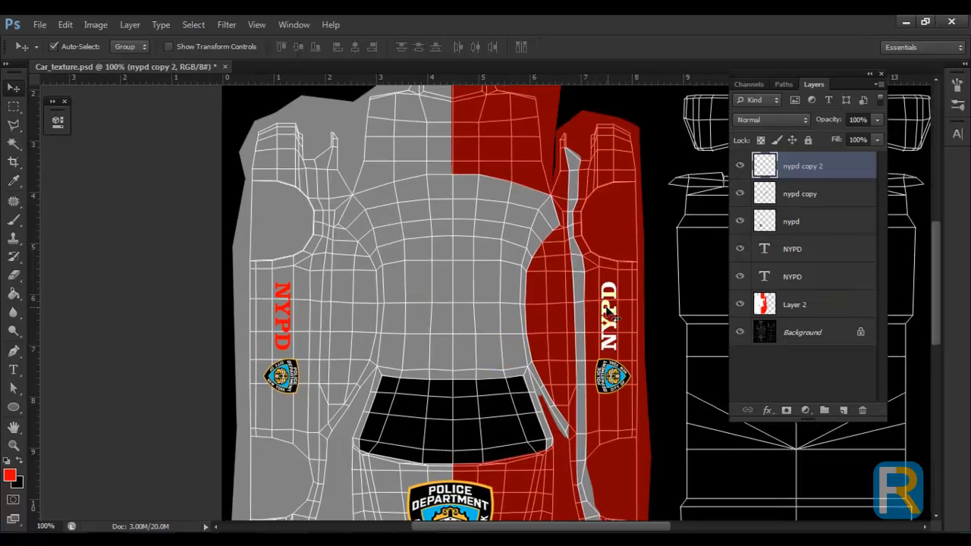
{"action": "right_click", "coordinate": [612, 315]}
{"action": "left_click", "coordinate": [637, 316]}
{"action": "left_click_drag", "start_coordinate": [615, 317], "coordinate": [502, 325]}
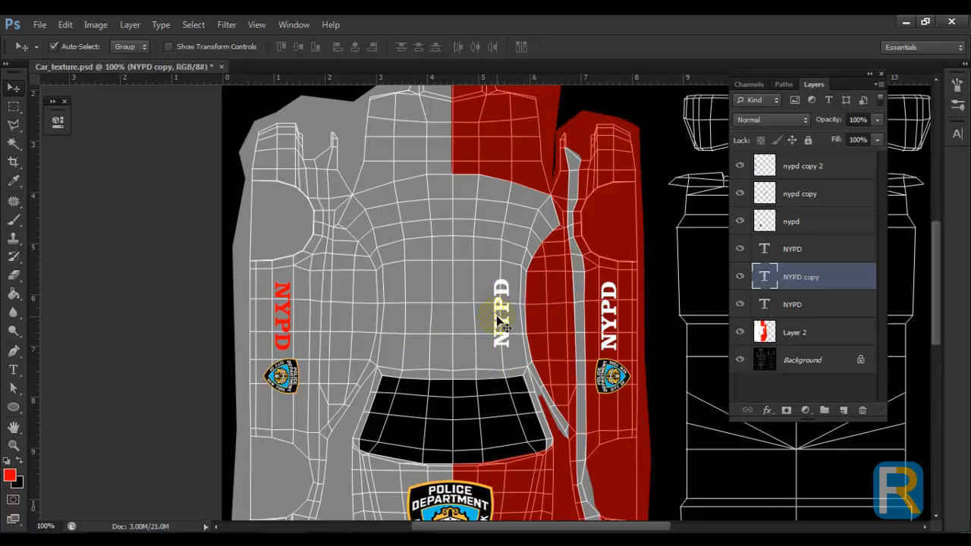
Recolor the NYPD copy on the roof to blue (1b87e2) and make it faux italic.
{"action": "key", "text": "t"}
{"action": "double_click", "coordinate": [502, 342]}
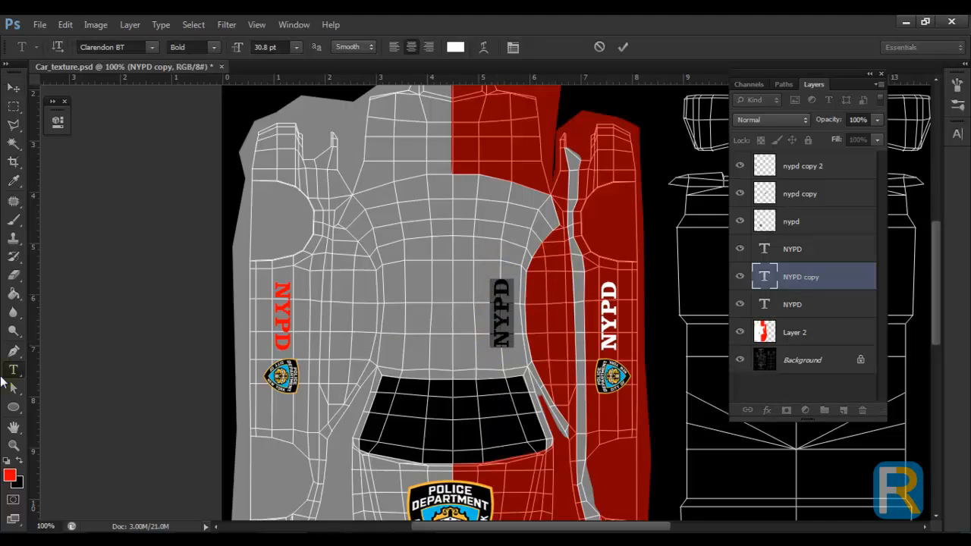
{"action": "left_click", "coordinate": [9, 474]}
{"action": "left_click_drag", "start_coordinate": [732, 372], "coordinate": [728, 359]}
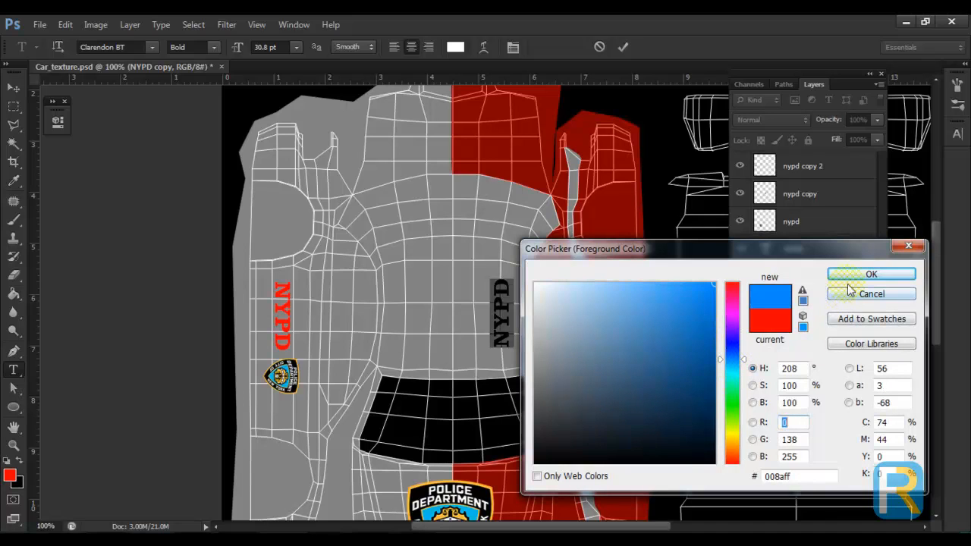
{"action": "left_click", "coordinate": [682, 281]}
{"action": "mouse_move", "coordinate": [683, 281]}
{"action": "left_mouse_down"}
{"action": "mouse_move", "coordinate": [698, 284]}
{"action": "mouse_move", "coordinate": [693, 304]}
{"action": "left_mouse_up"}
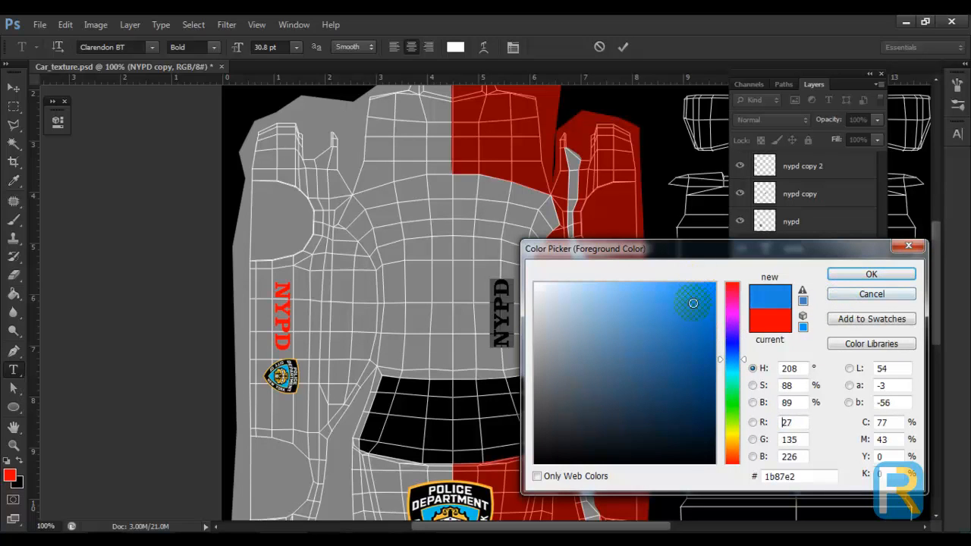
{"action": "left_click", "coordinate": [838, 277]}
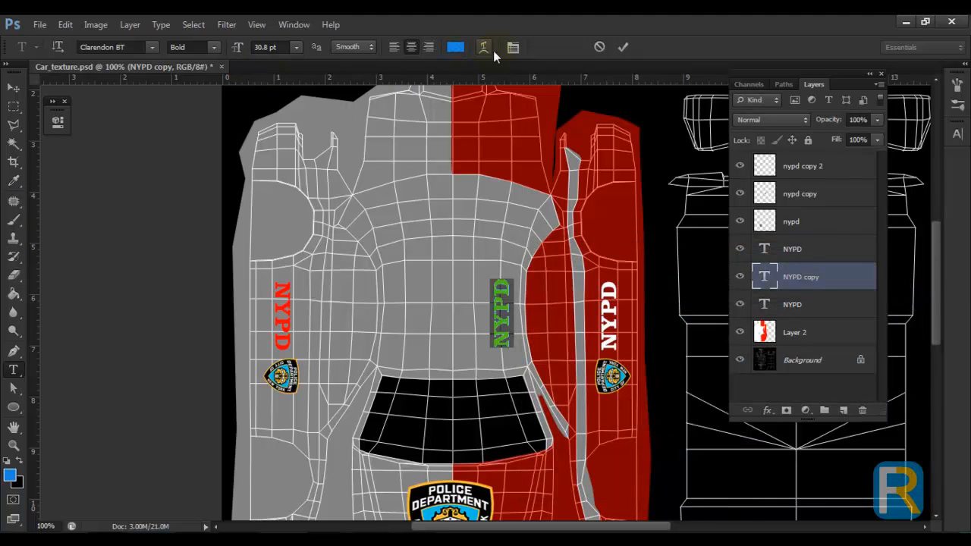
{"action": "left_click", "coordinate": [513, 47]}
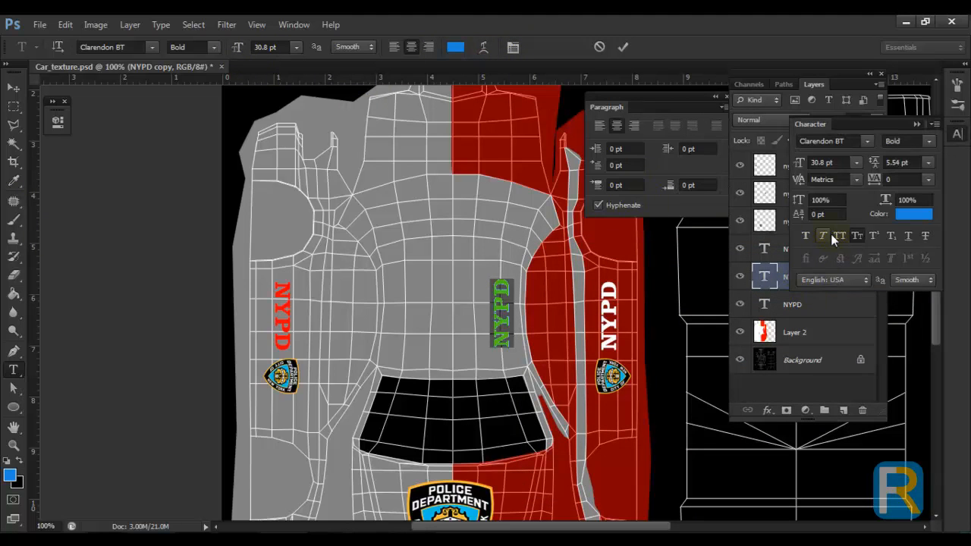
{"action": "left_click", "coordinate": [13, 87]}
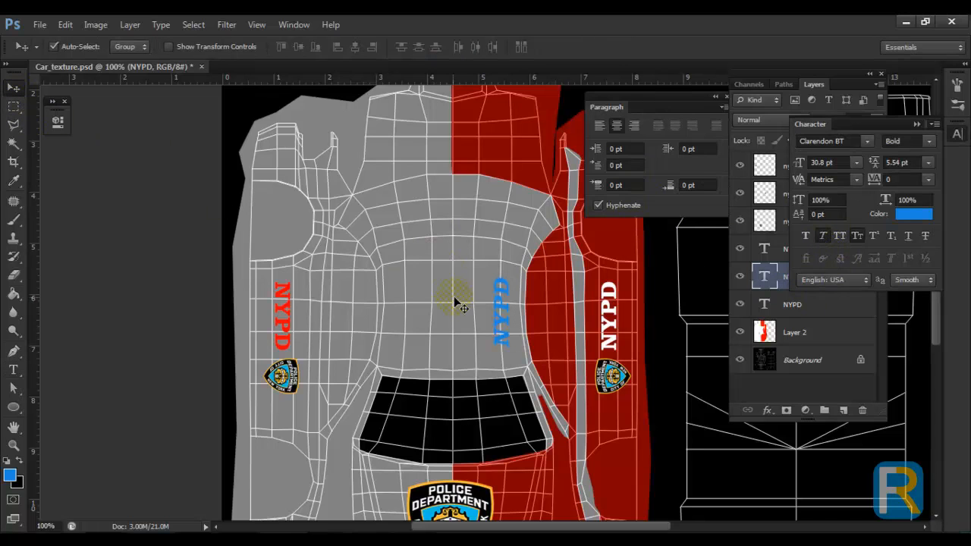
Raise Layer 2's fill to 100% and duplicate the red NYPD text onto the roof opposite the blue text.
{"action": "left_click", "coordinate": [807, 336]}
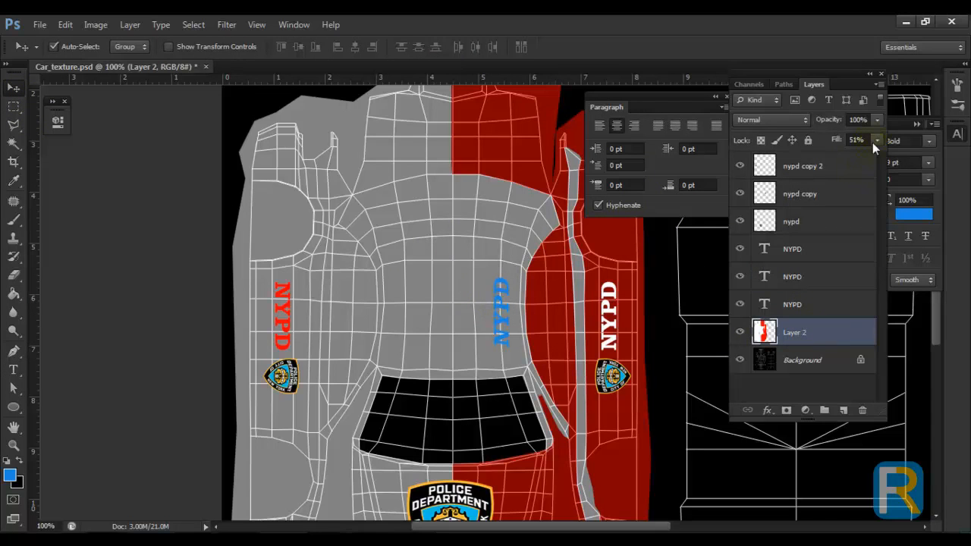
{"action": "left_click_drag", "start_coordinate": [865, 153], "coordinate": [881, 155]}
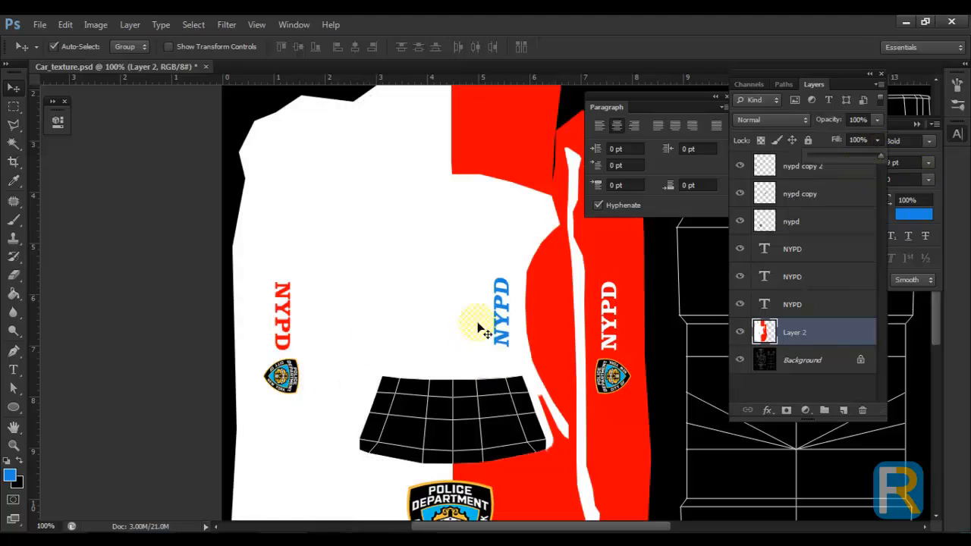
{"action": "right_click", "coordinate": [282, 318]}
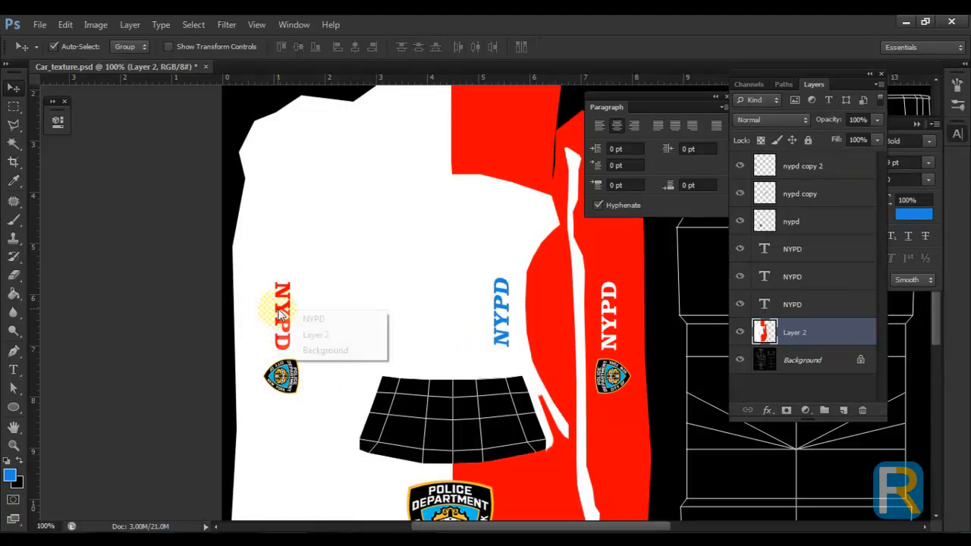
{"action": "left_click", "coordinate": [292, 316]}
{"action": "left_click_drag", "start_coordinate": [293, 310], "coordinate": [416, 307]}
Lower Layer 2's fill to 61%.
{"action": "left_click", "coordinate": [825, 357]}
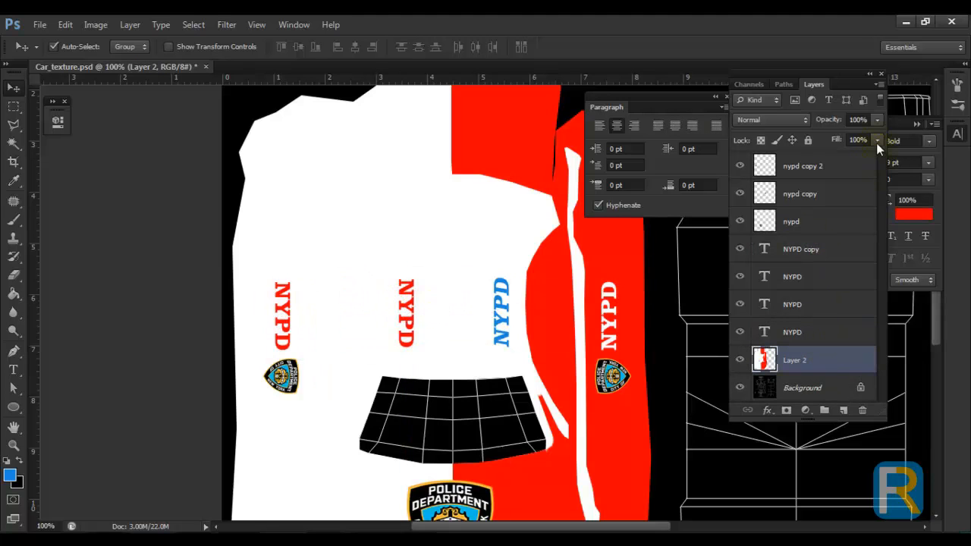
{"action": "left_click_drag", "start_coordinate": [866, 151], "coordinate": [848, 153]}
{"action": "left_click", "coordinate": [848, 369]}
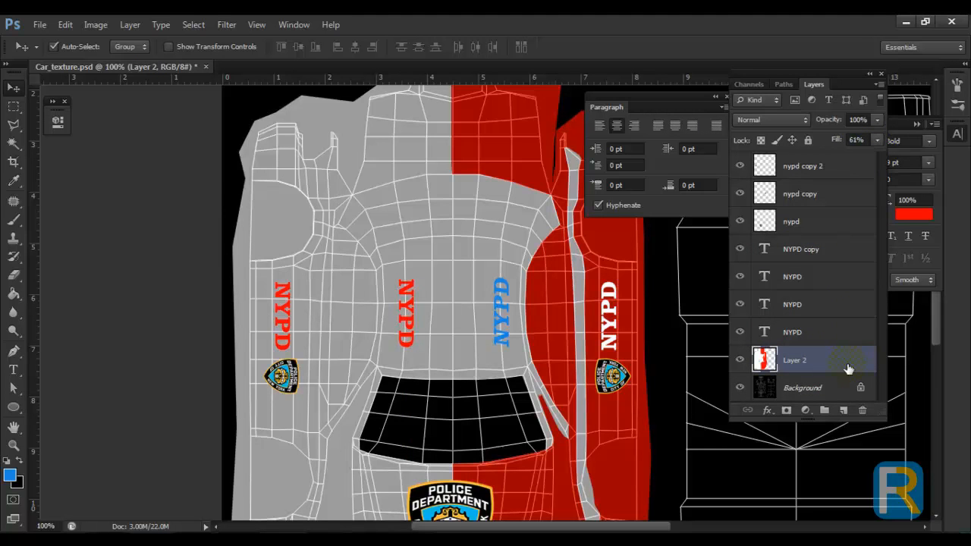
{"action": "key", "text": "Left"}
{"action": "key", "text": "Left"}
{"action": "key", "text": "Left"}
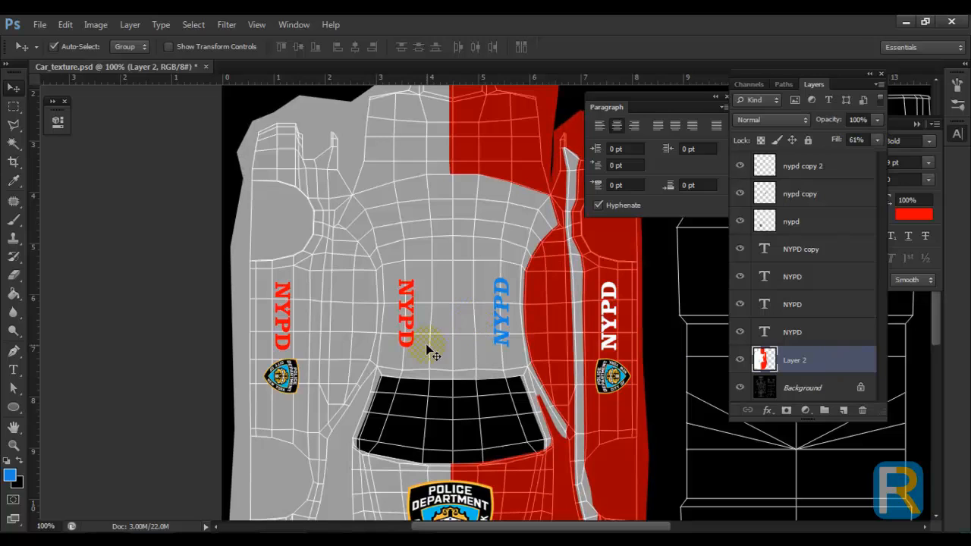
{"action": "key", "text": "Right"}
{"action": "key", "text": "Right"}
{"action": "key", "text": "Right"}
Nudge the red NYPD copy on the roof slightly toward the white side panel.
{"action": "right_click", "coordinate": [407, 290]}
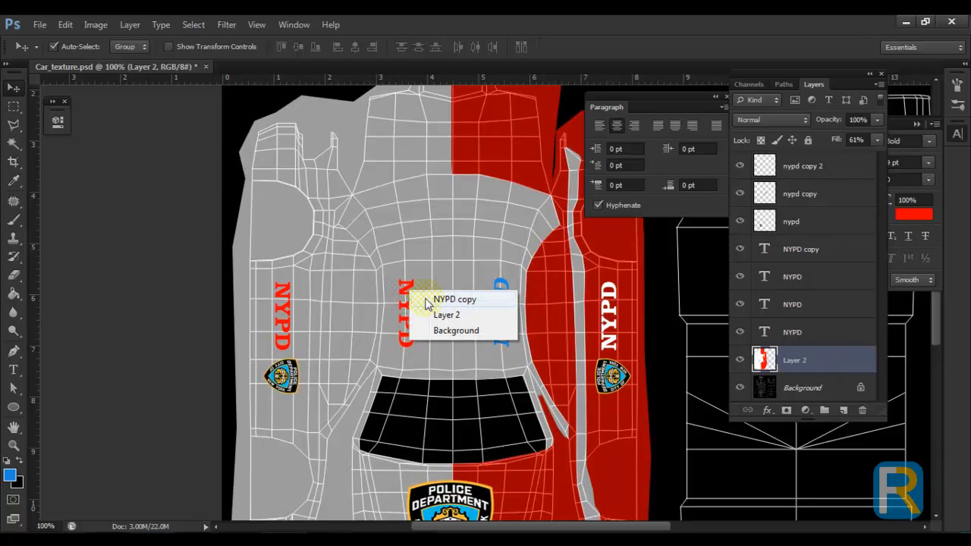
{"action": "left_click", "coordinate": [423, 299]}
{"action": "right_click", "coordinate": [403, 284]}
{"action": "left_click", "coordinate": [417, 293]}
{"action": "key", "text": "Left"}
{"action": "key", "text": "Left"}
{"action": "key", "text": "Left"}
{"action": "key", "text": "Left"}
{"action": "key", "text": "Right"}
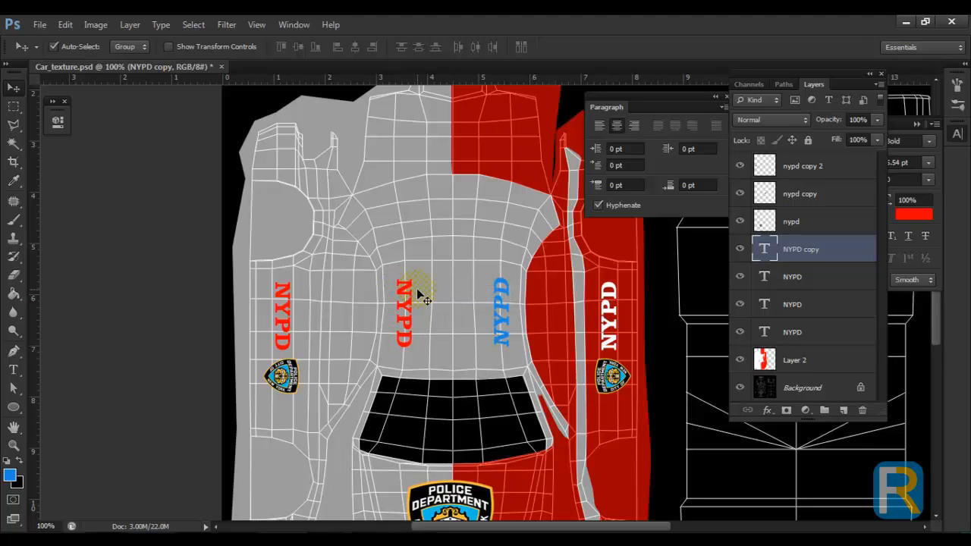
Choose the Type tool and set the foreground color to white.
{"action": "left_click_drag", "start_coordinate": [461, 234], "coordinate": [466, 302]}
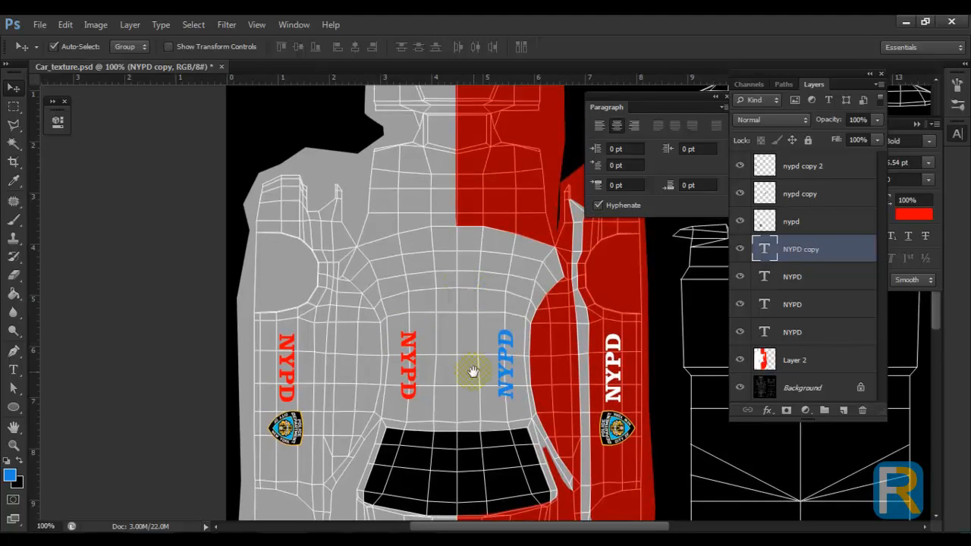
{"action": "left_click_drag", "start_coordinate": [472, 370], "coordinate": [473, 440]}
{"action": "left_click_drag", "start_coordinate": [467, 275], "coordinate": [472, 346]}
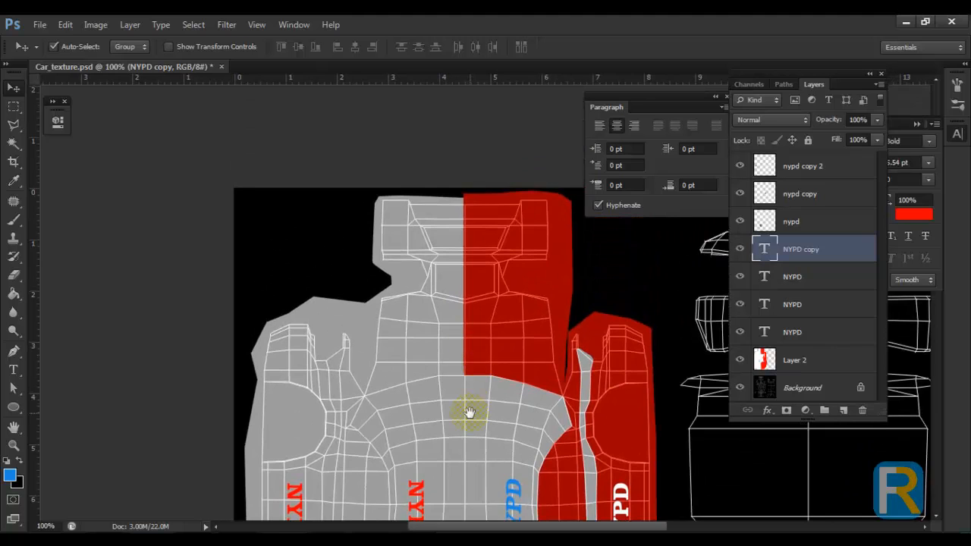
{"action": "left_click_drag", "start_coordinate": [468, 412], "coordinate": [453, 333]}
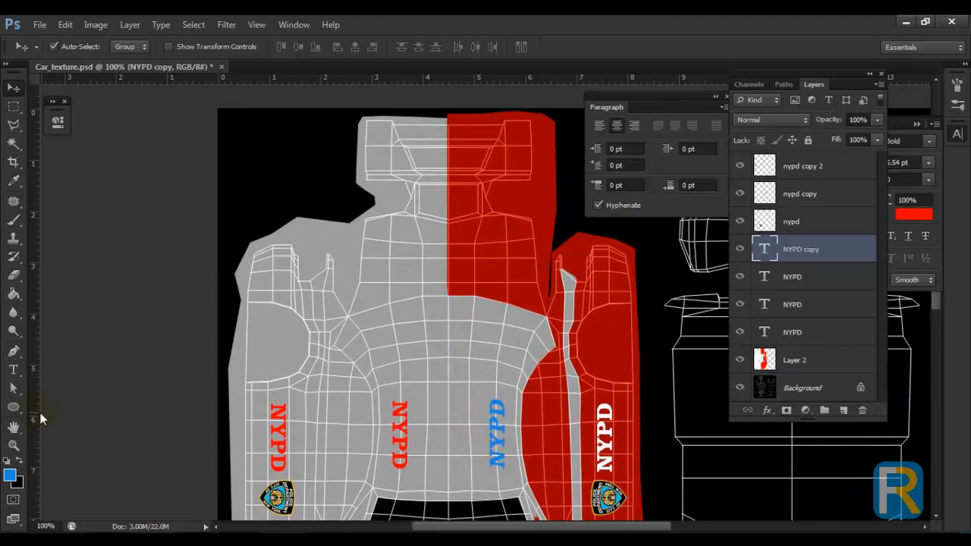
{"action": "left_click", "coordinate": [13, 370]}
{"action": "left_click", "coordinate": [9, 474]}
{"action": "left_click_drag", "start_coordinate": [571, 361], "coordinate": [533, 282]}
{"action": "left_click", "coordinate": [871, 274]}
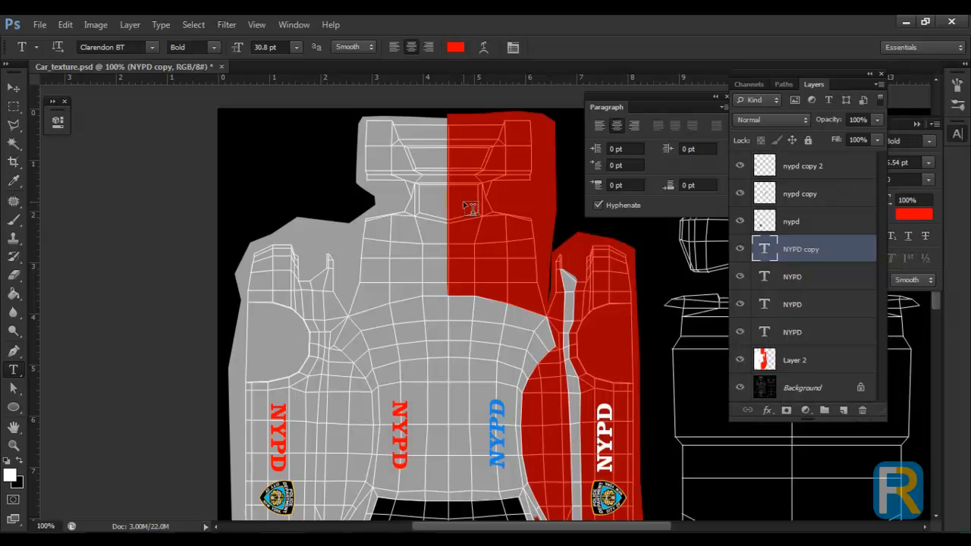
Ready the Pen tool on Layer 2 and inspect the license-plate recess on the car's rear in Maya.
{"action": "scroll", "coordinate": [438, 220], "scroll_direction": "up", "scroll_amount": 2}
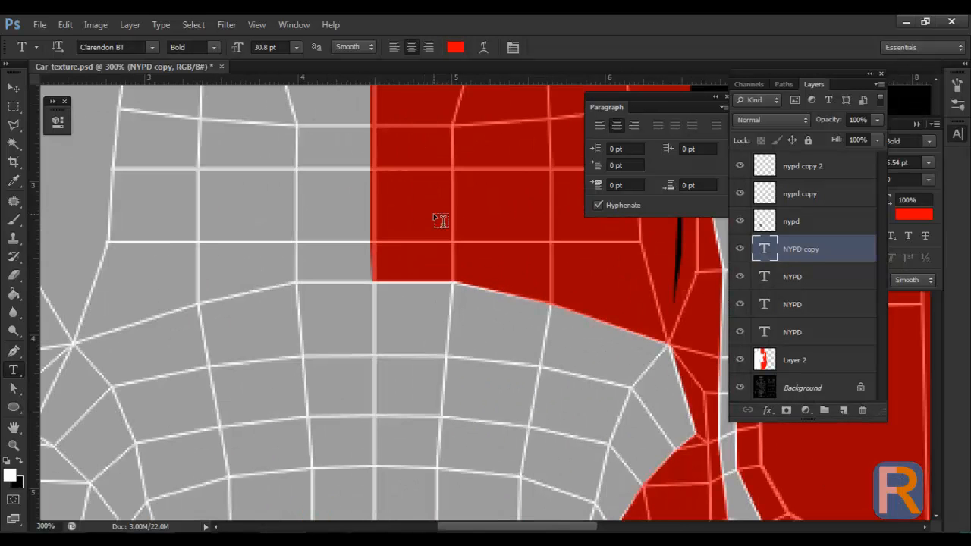
{"action": "key", "text": "p"}
{"action": "left_click", "coordinate": [825, 362]}
{"action": "left_click_drag", "start_coordinate": [383, 304], "coordinate": [428, 392]}
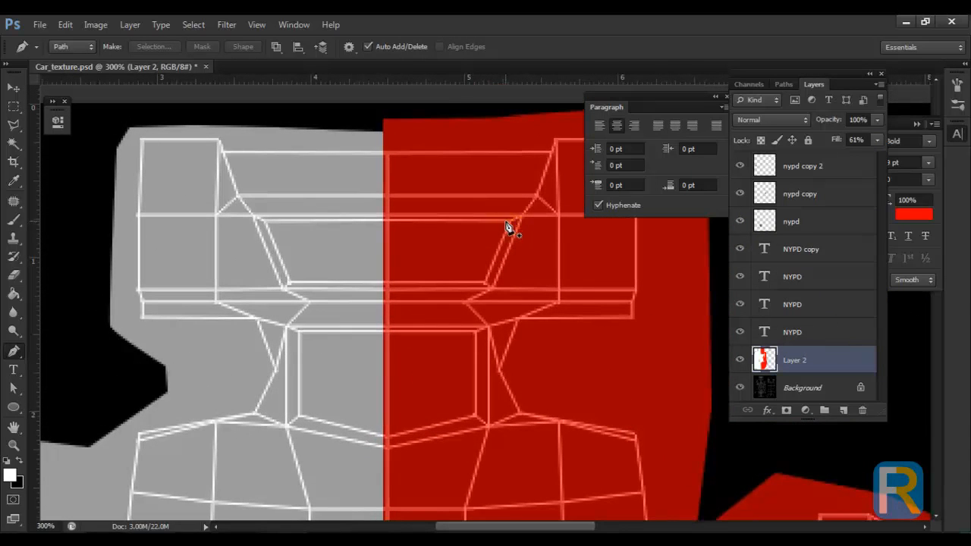
{"action": "left_click", "coordinate": [199, 540]}
{"action": "left_click", "coordinate": [279, 482]}
{"action": "left_click_drag", "start_coordinate": [467, 286], "coordinate": [477, 407]}
{"action": "key", "text": "space"}
{"action": "key", "text": "space"}
{"action": "left_click_drag", "start_coordinate": [555, 236], "coordinate": [283, 324]}
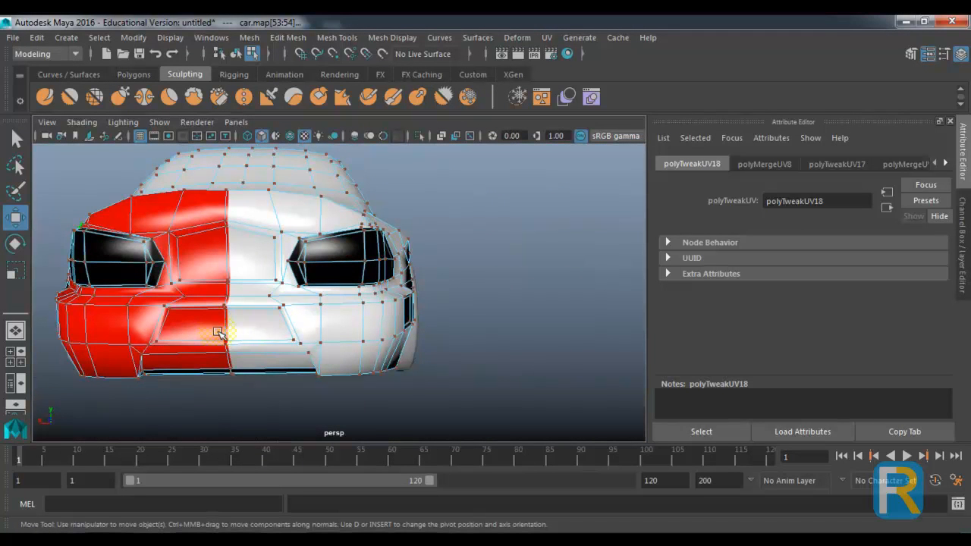
{"action": "left_click", "coordinate": [296, 540]}
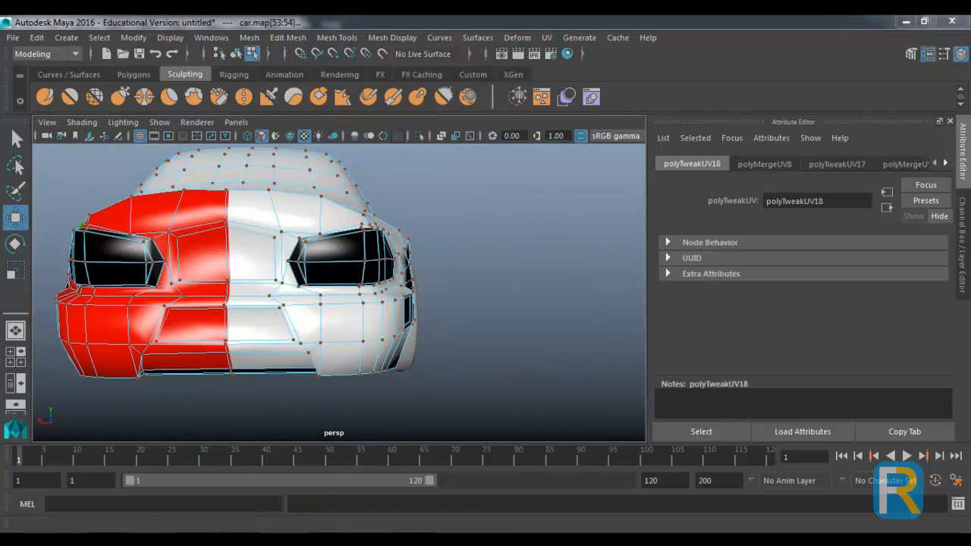
{"action": "left_click", "coordinate": [506, 221]}
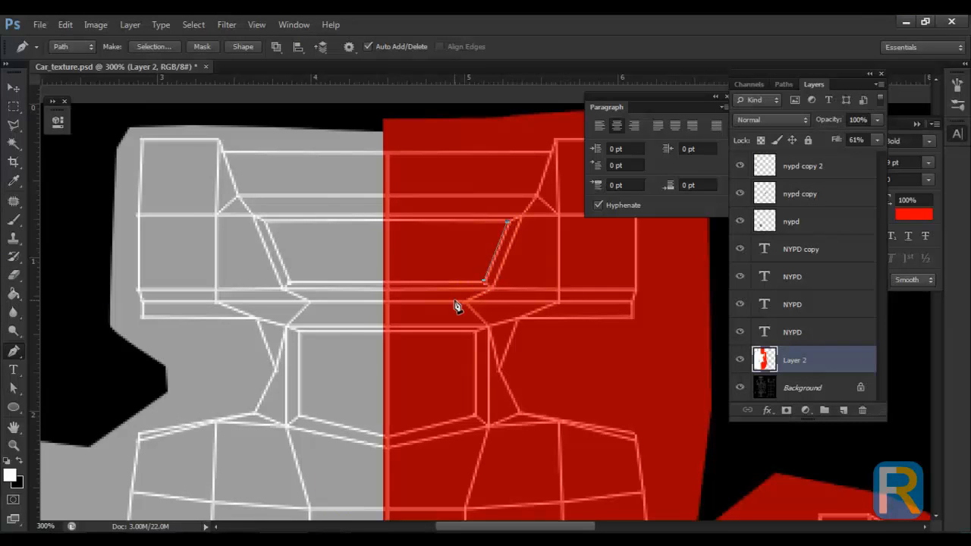
{"action": "key", "text": "ctrl+plus"}
{"action": "key", "text": "ctrl+alt+z"}
{"action": "key", "text": "ctrl+alt+z"}
Trace the trapezoidal license-plate panel with the Pen tool and convert the path to a selection.
{"action": "left_click", "coordinate": [516, 195]}
{"action": "left_click", "coordinate": [224, 275]}
{"action": "left_click", "coordinate": [191, 199]}
{"action": "left_click", "coordinate": [515, 195]}
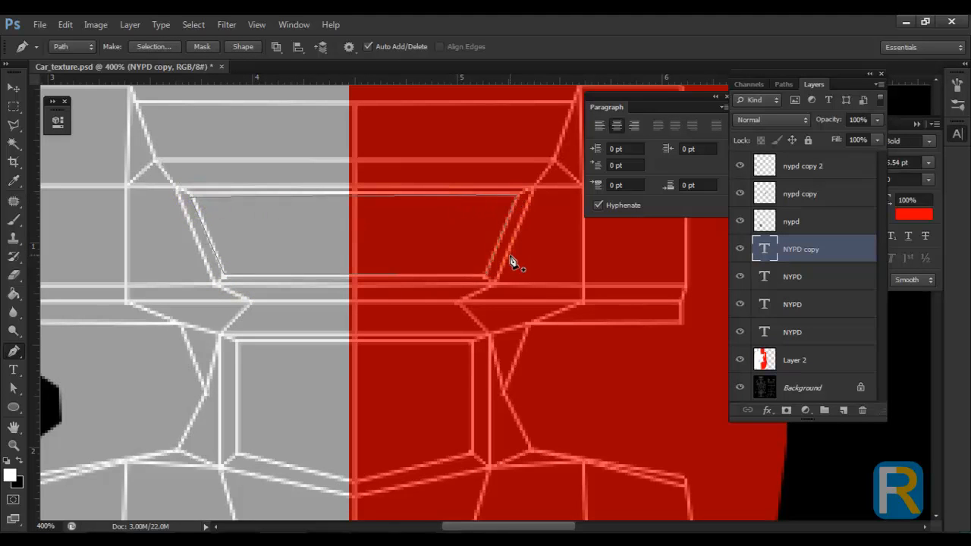
{"action": "key", "text": "ctrl+Return"}
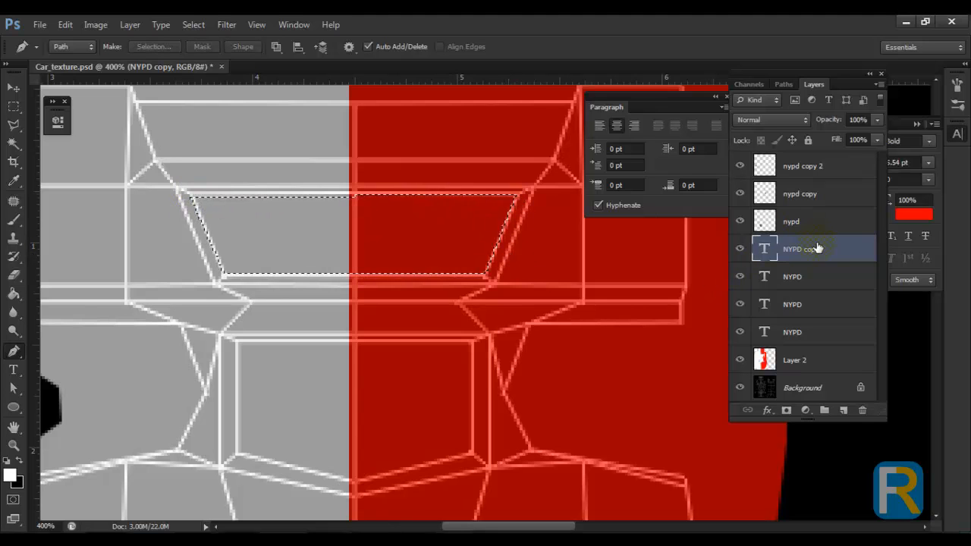
Raise Layer 2's fill to 100% and fill the license-plate selection with yellow (ffd800), clearing the selection when done.
{"action": "left_click", "coordinate": [803, 361]}
{"action": "left_click_drag", "start_coordinate": [874, 139], "coordinate": [923, 160]}
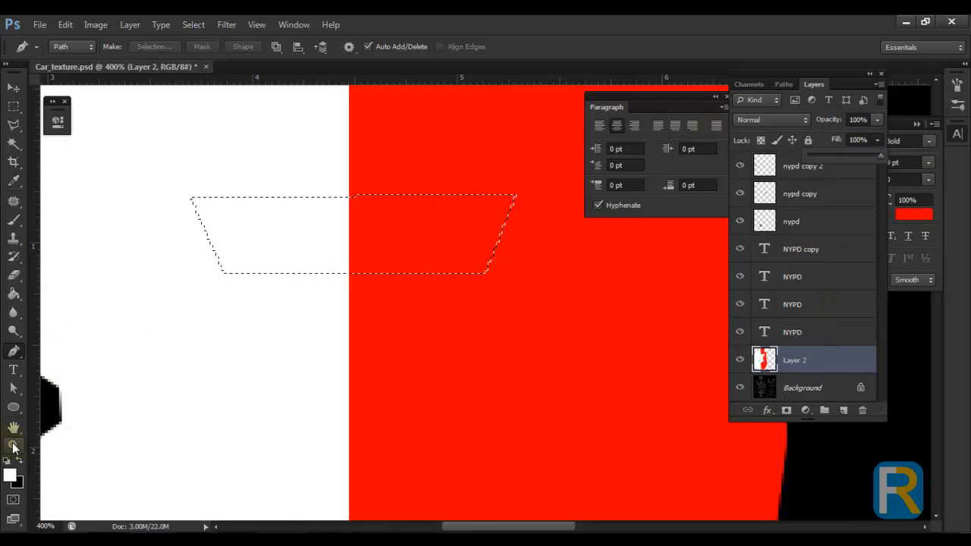
{"action": "left_click", "coordinate": [13, 478]}
{"action": "left_click_drag", "start_coordinate": [730, 403], "coordinate": [730, 440]}
{"action": "left_click_drag", "start_coordinate": [694, 296], "coordinate": [741, 248]}
{"action": "left_click_drag", "start_coordinate": [731, 444], "coordinate": [731, 438]}
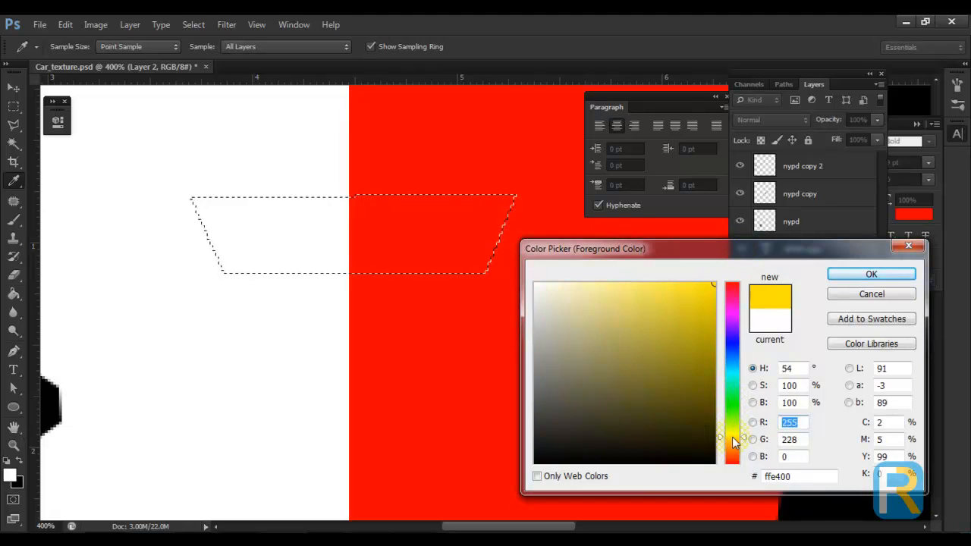
{"action": "left_click_drag", "start_coordinate": [720, 436], "coordinate": [721, 440]}
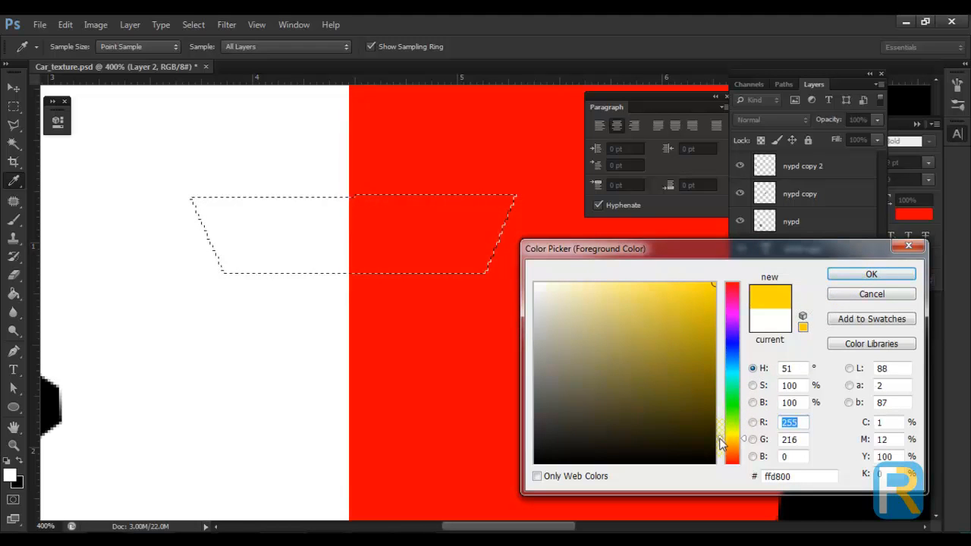
{"action": "left_click", "coordinate": [841, 274]}
{"action": "key", "text": "p"}
{"action": "key", "text": "alt+BackSpace"}
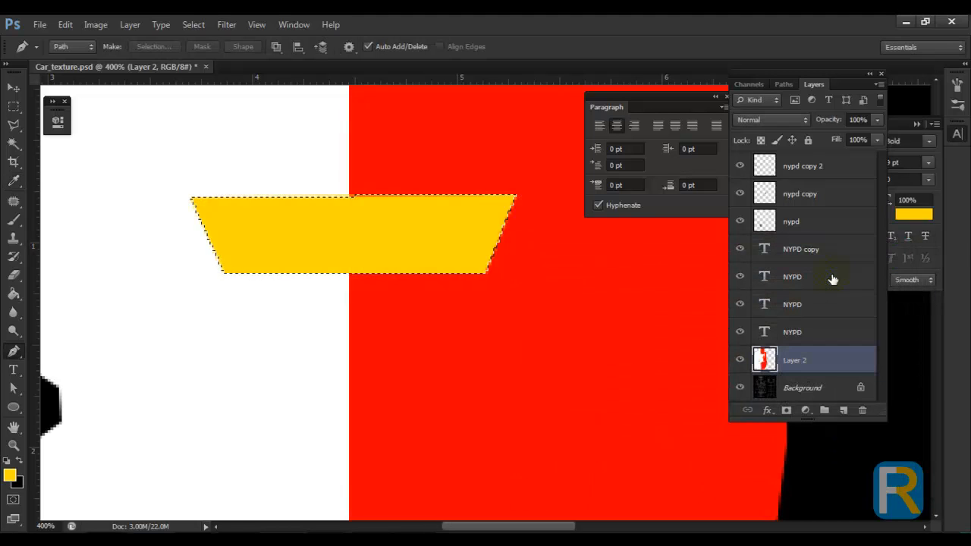
{"action": "key", "text": "ctrl+d"}
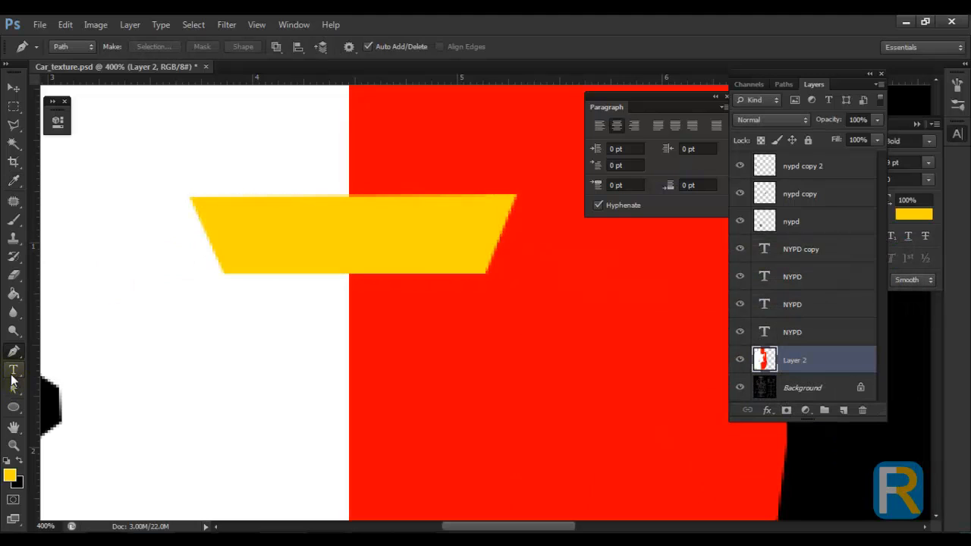
Add the text 007 in black, Clarendon BT Bold 50 pt, over the yellow plate area.
{"action": "left_click", "coordinate": [13, 370]}
{"action": "left_click", "coordinate": [7, 460]}
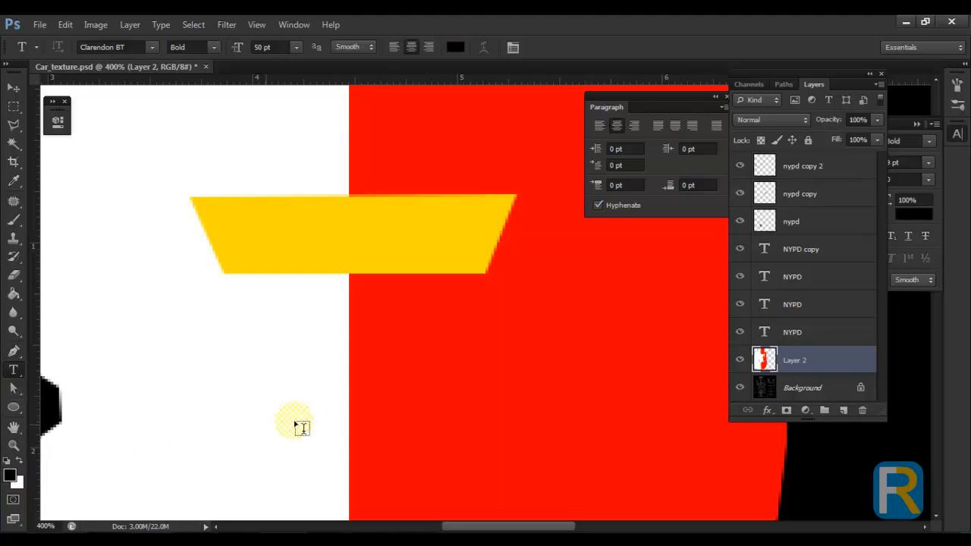
{"action": "left_click", "coordinate": [389, 332]}
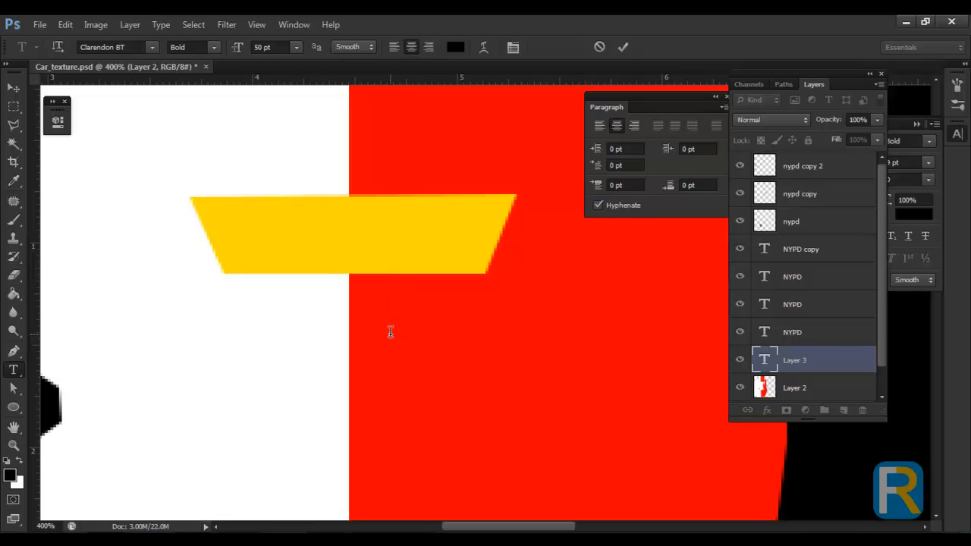
{"action": "type", "text": "007"}
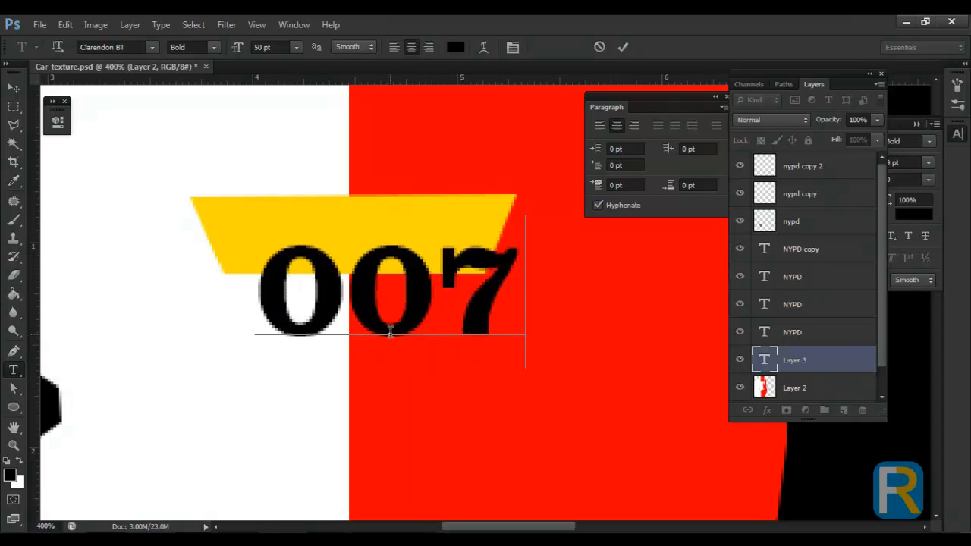
{"action": "left_click", "coordinate": [14, 88]}
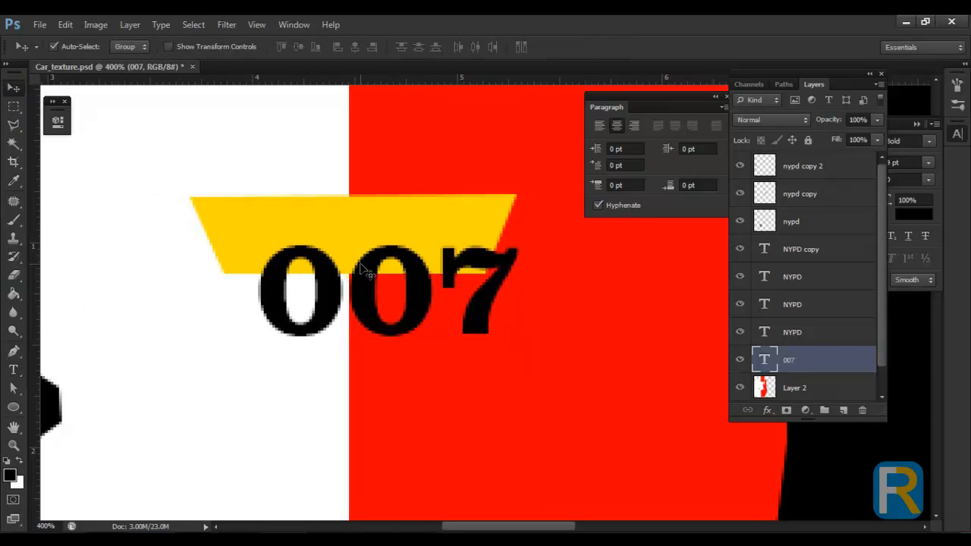
Rotate the 007 text 180° and apply the transformation.
{"action": "key", "text": "ctrl+t"}
{"action": "right_click", "coordinate": [388, 260]}
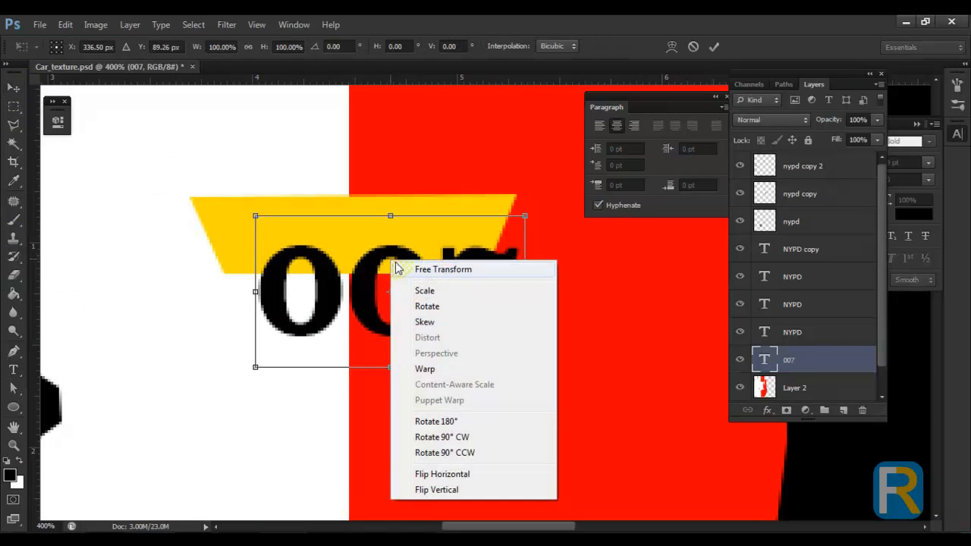
{"action": "left_click", "coordinate": [464, 453]}
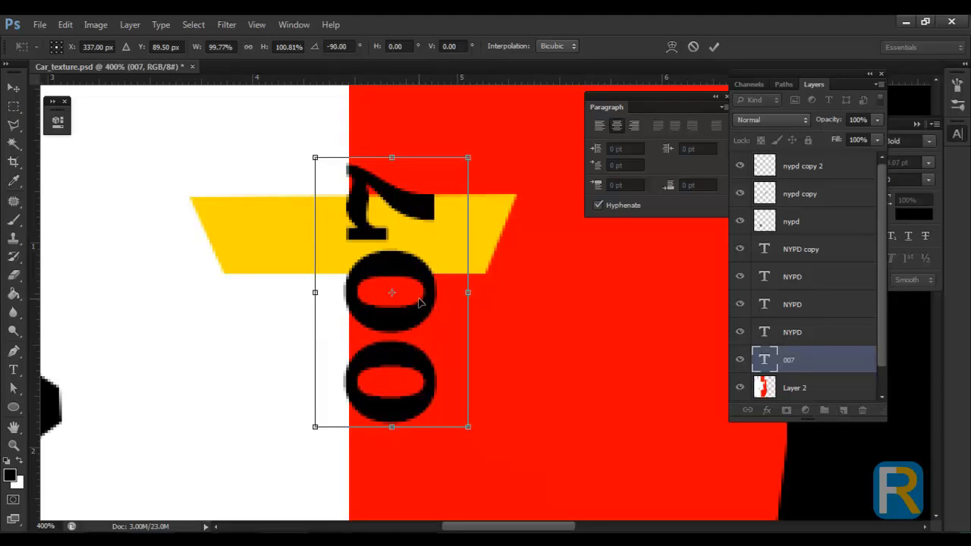
{"action": "right_click", "coordinate": [419, 302]}
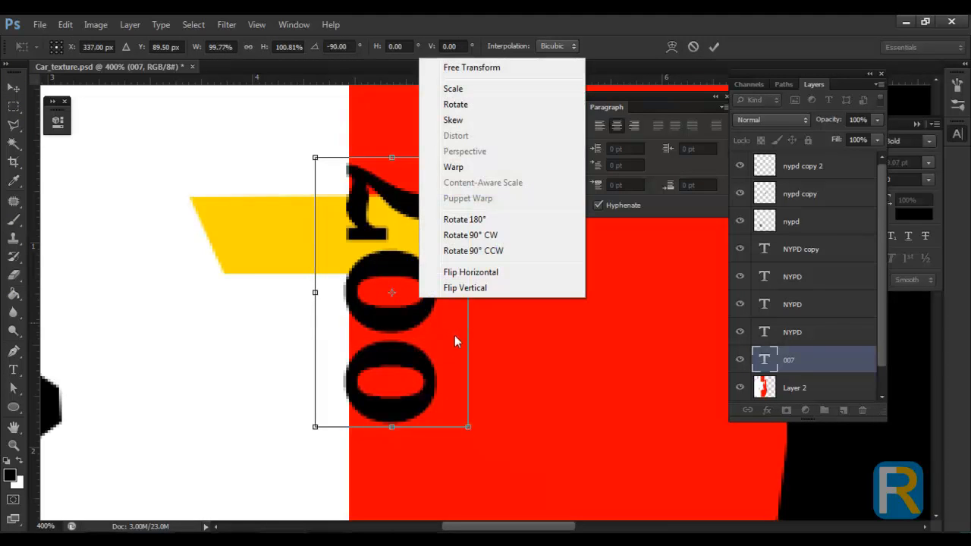
{"action": "left_click", "coordinate": [471, 236]}
{"action": "right_click", "coordinate": [443, 260]}
{"action": "left_click", "coordinate": [493, 440]}
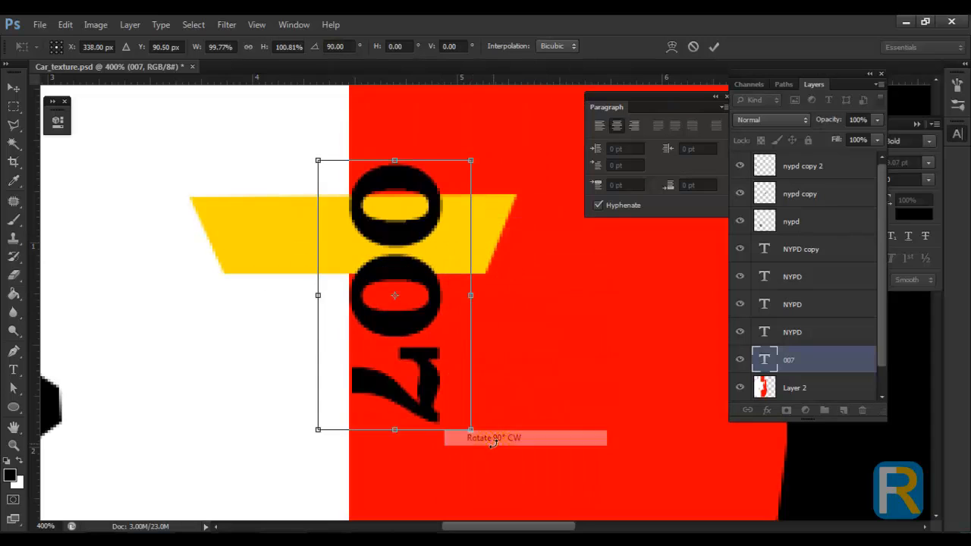
{"action": "right_click", "coordinate": [435, 323]}
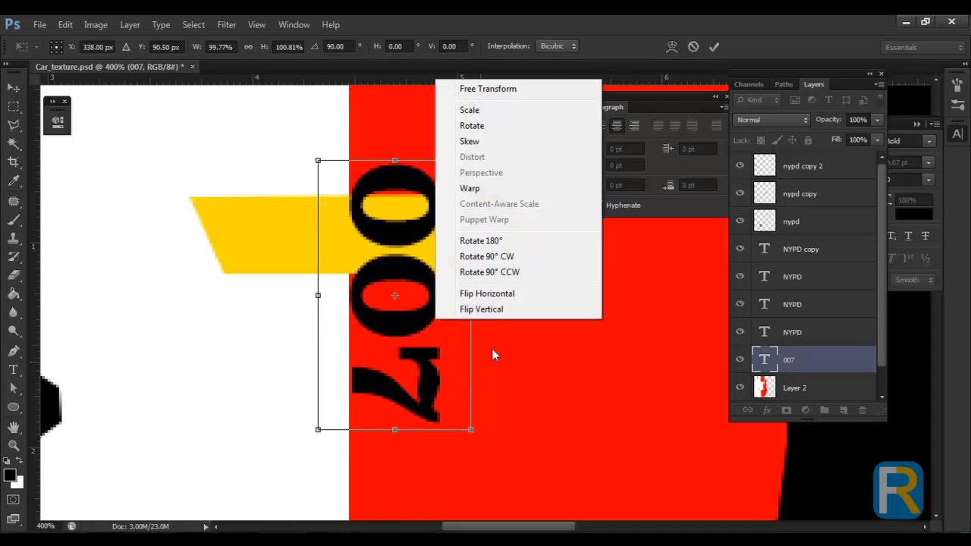
{"action": "left_click", "coordinate": [507, 260]}
{"action": "left_click", "coordinate": [13, 88]}
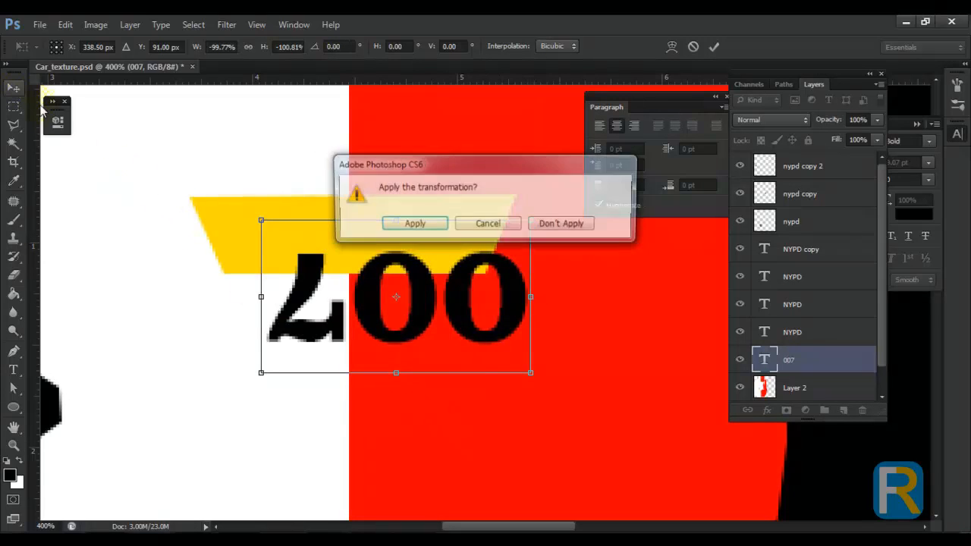
{"action": "left_click", "coordinate": [415, 223]}
Move the 007 text onto the yellow plate, scale it down to fit inside and nudge it slightly upward.
{"action": "left_click_drag", "start_coordinate": [450, 332], "coordinate": [411, 274]}
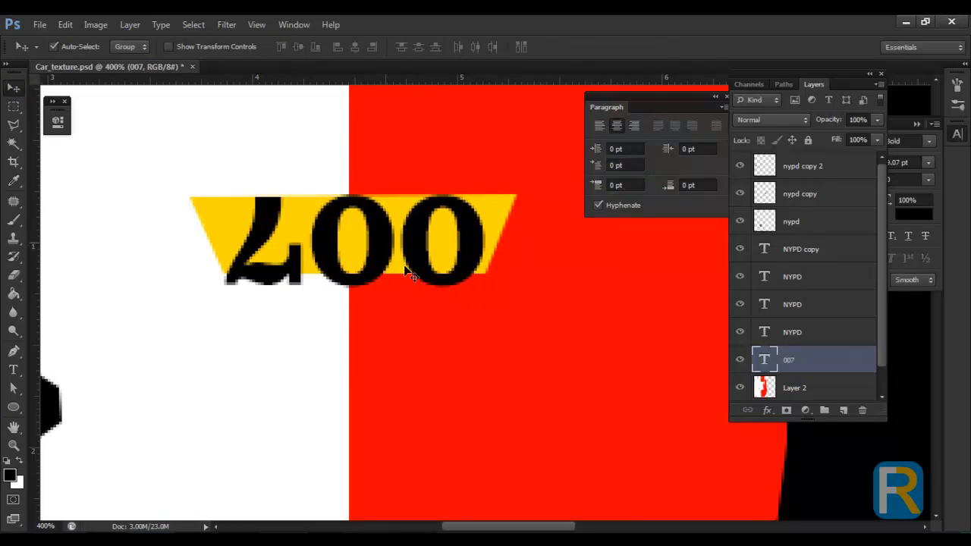
{"action": "key", "text": "ctrl+t"}
{"action": "left_click_drag", "start_coordinate": [486, 161], "coordinate": [450, 183]}
{"action": "key", "text": "Return"}
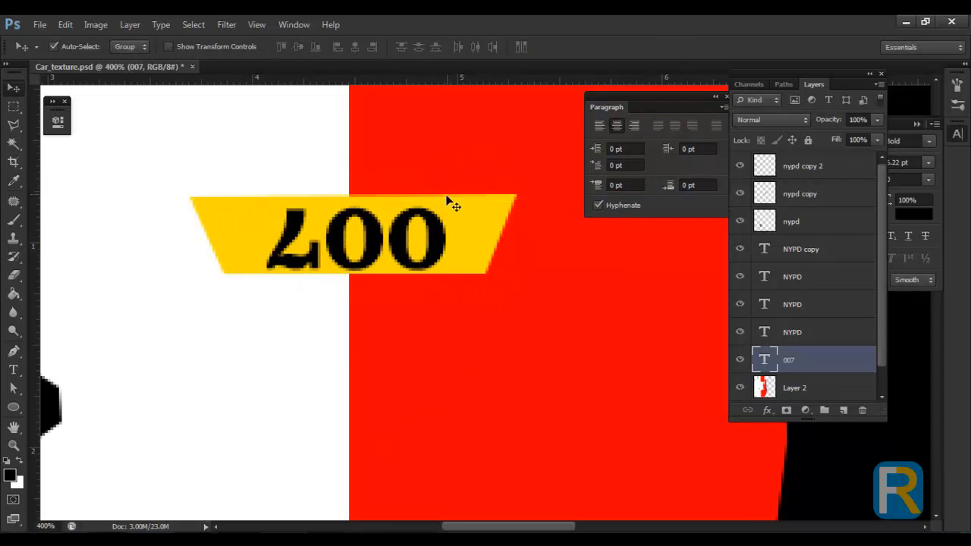
{"action": "key", "text": "Up"}
{"action": "key", "text": "Up"}
Lower Layer 2's fill to 59% to check the wireframe and restore it to 100%.
{"action": "scroll", "coordinate": [330, 391], "scroll_direction": "down", "scroll_amount": 5}
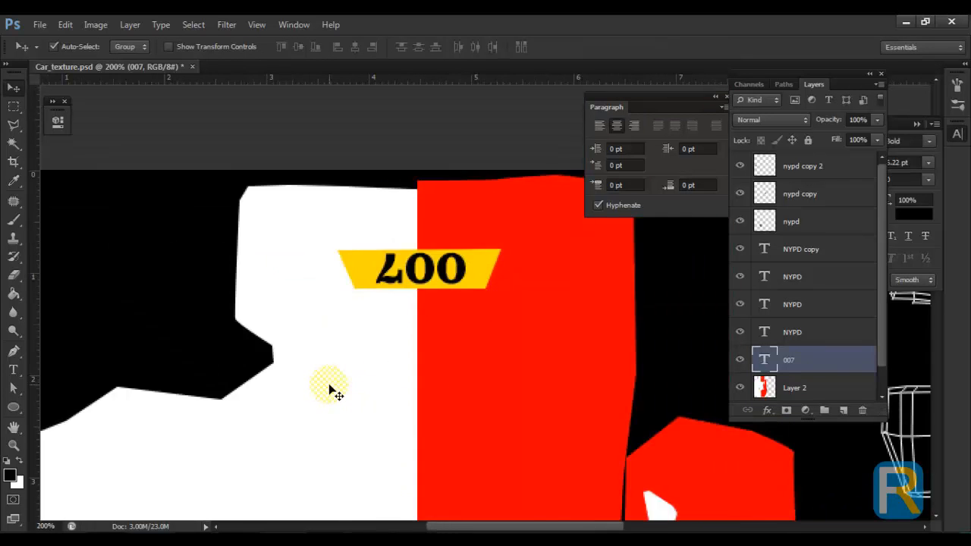
{"action": "left_click_drag", "start_coordinate": [348, 493], "coordinate": [348, 284]}
{"action": "left_click_drag", "start_coordinate": [400, 374], "coordinate": [375, 293]}
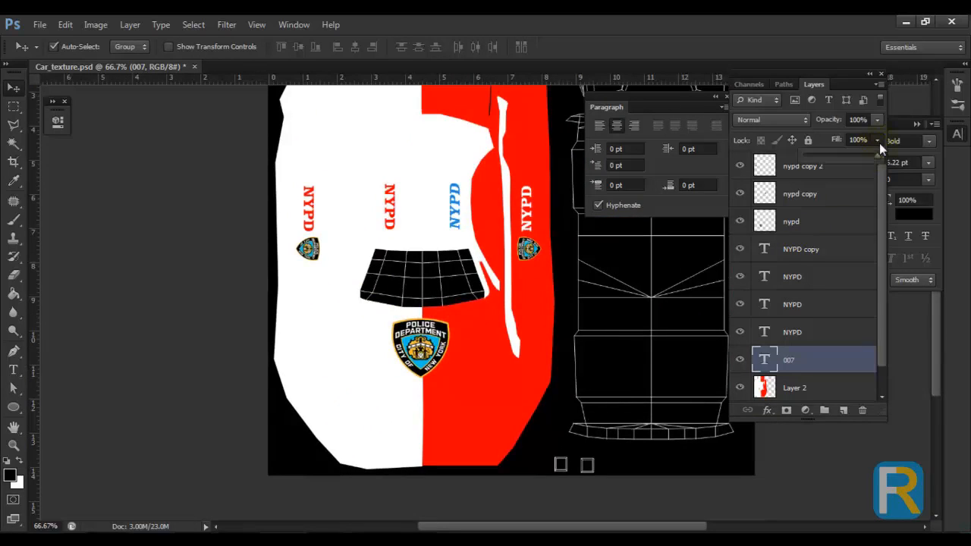
{"action": "left_click_drag", "start_coordinate": [852, 155], "coordinate": [944, 173]}
{"action": "left_click", "coordinate": [817, 391]}
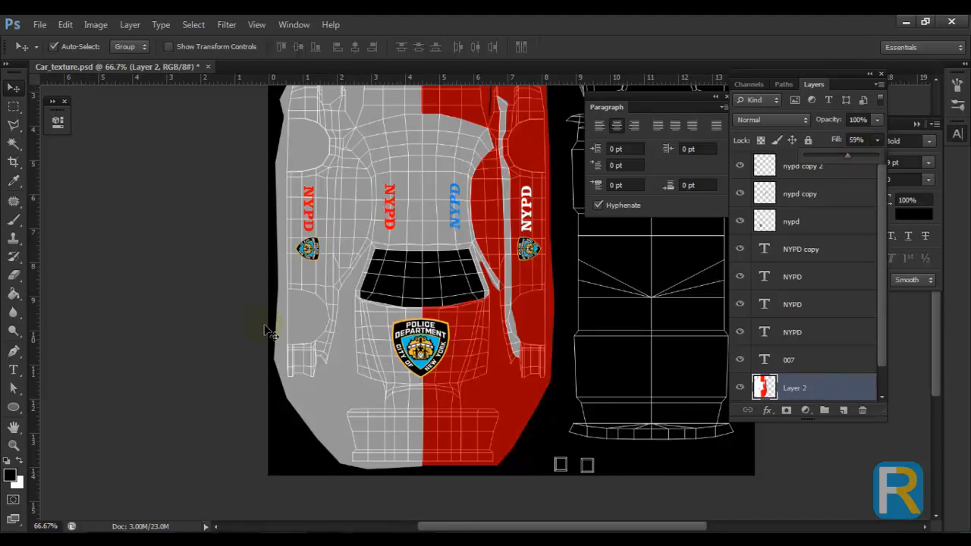
{"action": "left_click_drag", "start_coordinate": [858, 160], "coordinate": [880, 158]}
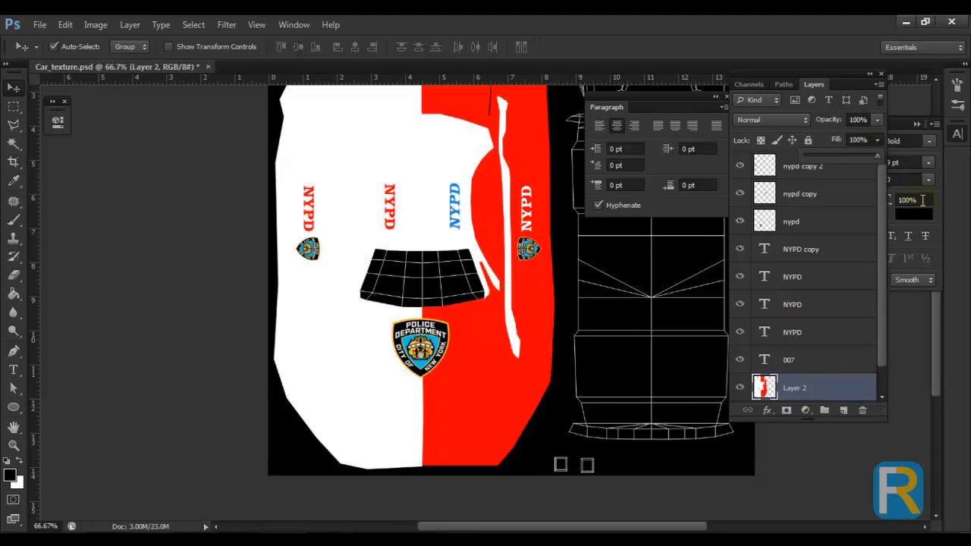
Save the texture file, switch to Maya and return the car mesh to object mode with nothing selected.
{"action": "left_click_drag", "start_coordinate": [513, 285], "coordinate": [540, 403]}
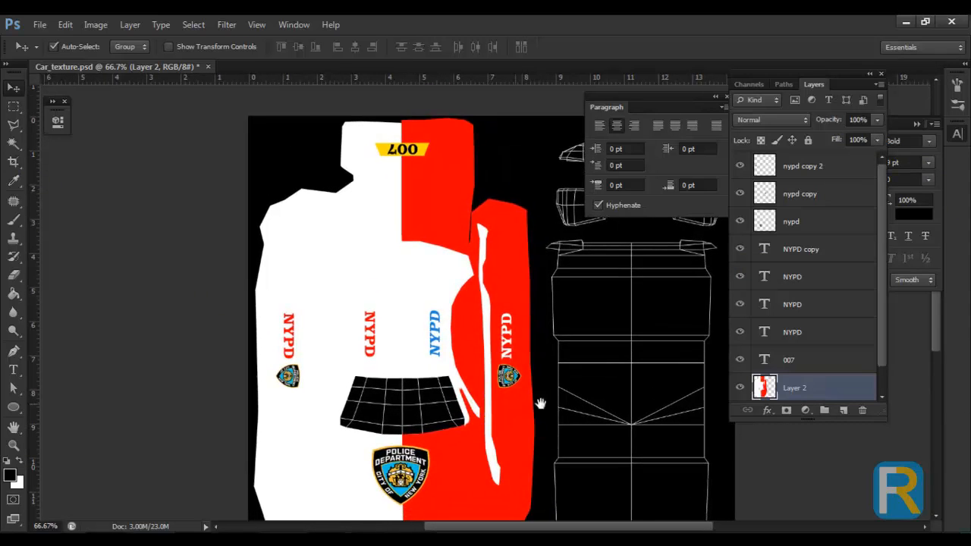
{"action": "key", "text": "alt+Tab"}
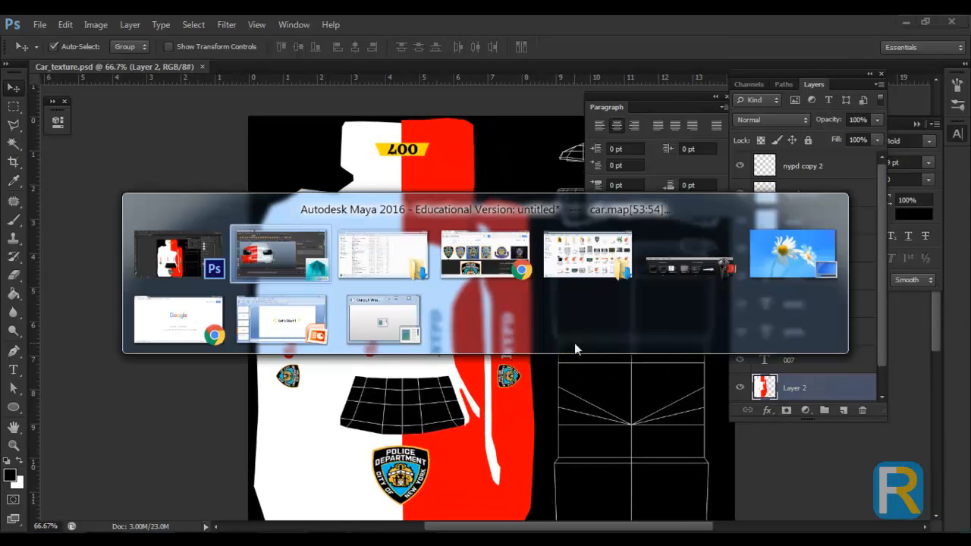
{"action": "right_click", "coordinate": [372, 163]}
{"action": "left_click", "coordinate": [425, 140]}
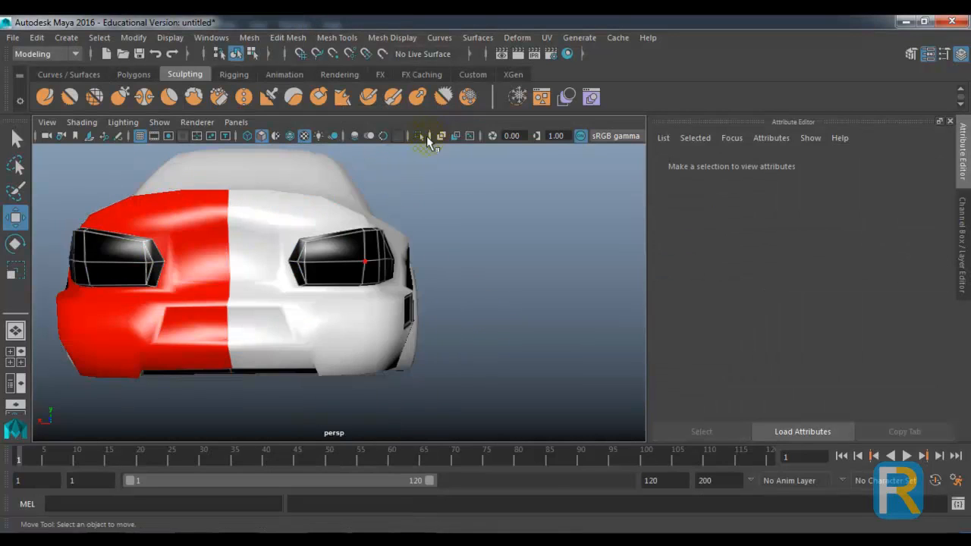
Open the car's material attributes, go to its colour map's file texture node and reload the texture.
{"action": "left_click", "coordinate": [344, 245]}
{"action": "left_click_drag", "start_coordinate": [344, 246], "coordinate": [470, 258]}
{"action": "right_click", "coordinate": [468, 256]}
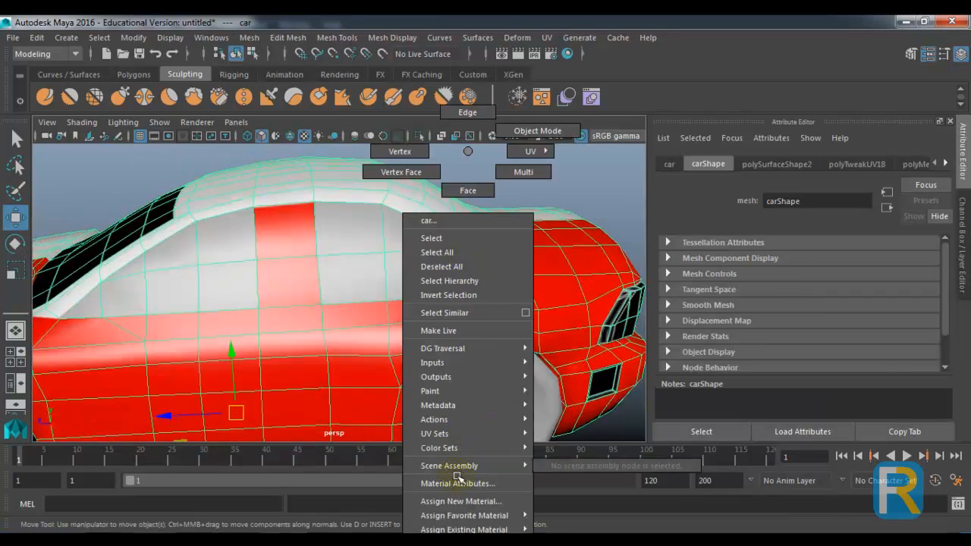
{"action": "left_click", "coordinate": [457, 483]}
{"action": "left_click", "coordinate": [922, 325]}
{"action": "left_click", "coordinate": [792, 338]}
Inspect the reloaded texture around the car model and switch back to the Photoshop texture file.
{"action": "scroll", "coordinate": [559, 339], "scroll_direction": "down", "scroll_amount": 5}
{"action": "left_click_drag", "start_coordinate": [559, 339], "coordinate": [543, 306]}
{"action": "left_click", "coordinate": [508, 334]}
{"action": "left_click_drag", "start_coordinate": [435, 347], "coordinate": [369, 228]}
{"action": "scroll", "coordinate": [482, 362], "scroll_direction": "up", "scroll_amount": 2}
{"action": "scroll", "coordinate": [481, 362], "scroll_direction": "up", "scroll_amount": 3}
{"action": "left_click", "coordinate": [409, 262]}
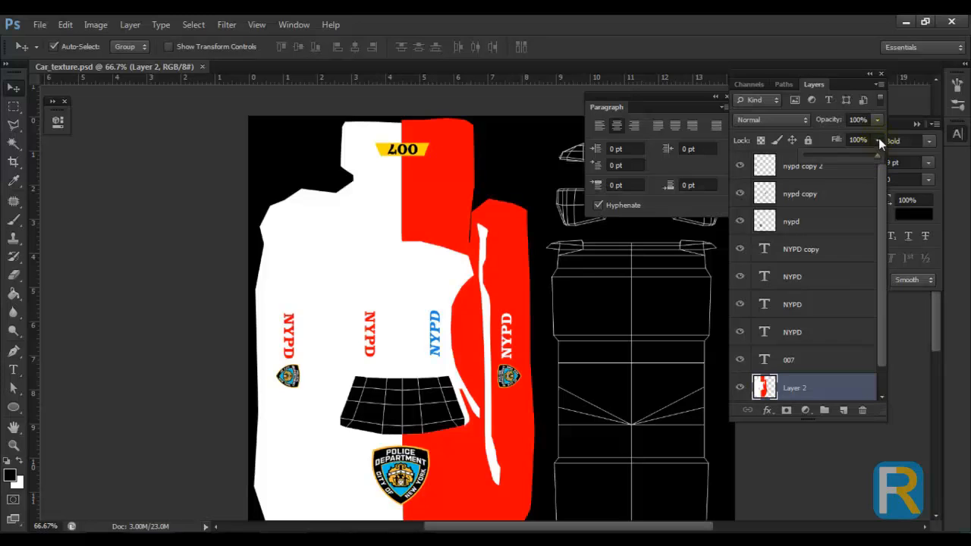
Lower Layer 2's fill to 49% to expose the wireframe of the white side panel.
{"action": "left_click_drag", "start_coordinate": [841, 156], "coordinate": [840, 156]}
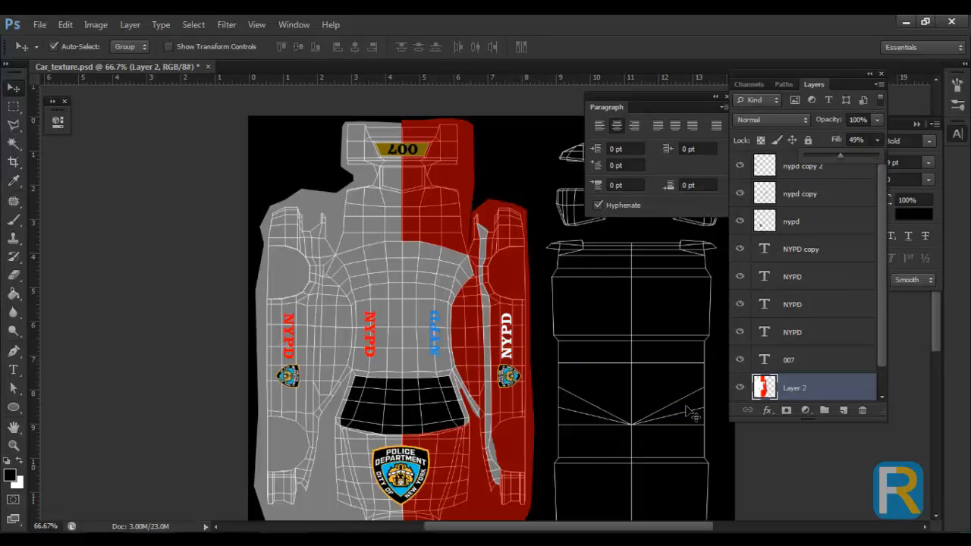
{"action": "key", "text": "ctrl+plus"}
{"action": "key", "text": "ctrl+plus"}
{"action": "left_click_drag", "start_coordinate": [309, 334], "coordinate": [693, 429]}
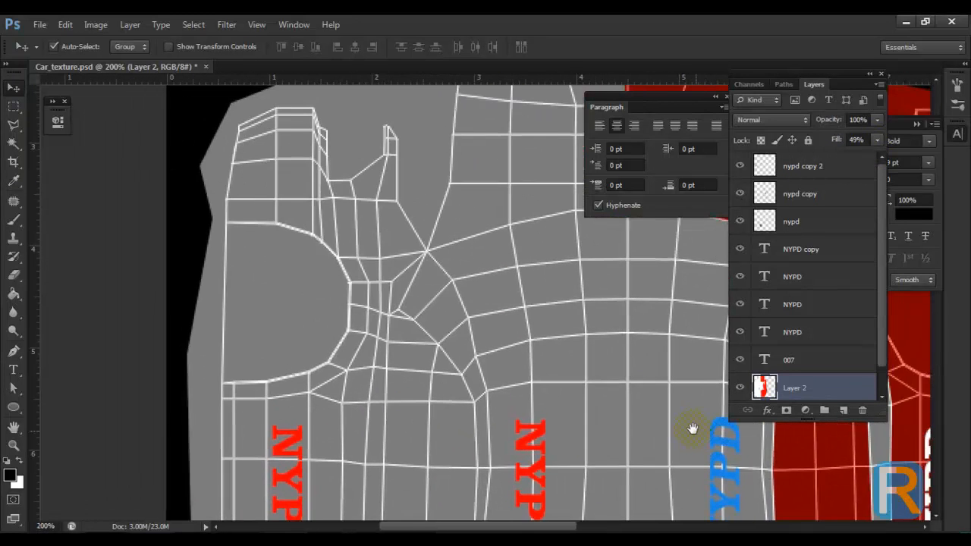
{"action": "left_click_drag", "start_coordinate": [446, 362], "coordinate": [457, 354]}
Start a Pen tool path at the upper tip of the white side panel and trace down past its upper wheel arch.
{"action": "key", "text": "p"}
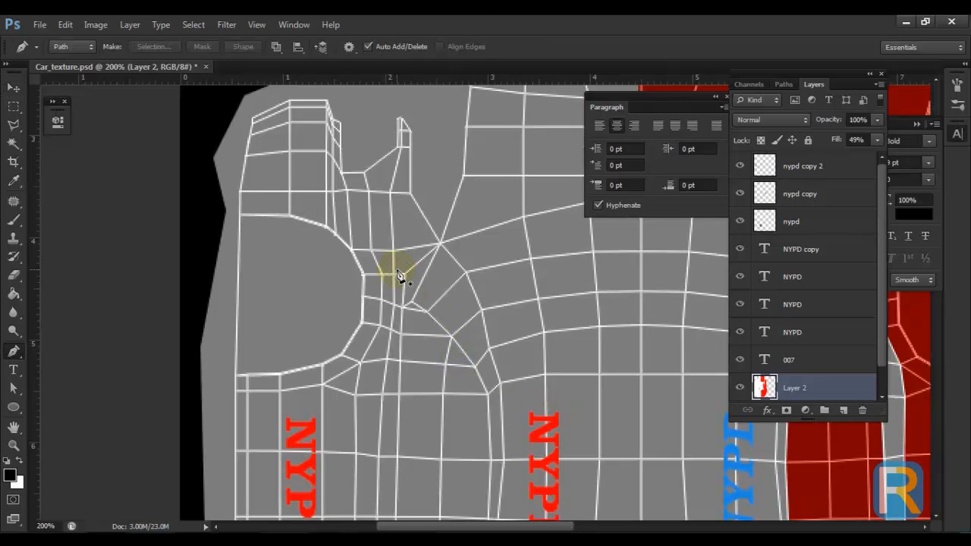
{"action": "left_click_drag", "start_coordinate": [408, 265], "coordinate": [391, 255]}
{"action": "left_click", "coordinate": [393, 172]}
{"action": "left_click", "coordinate": [369, 189]}
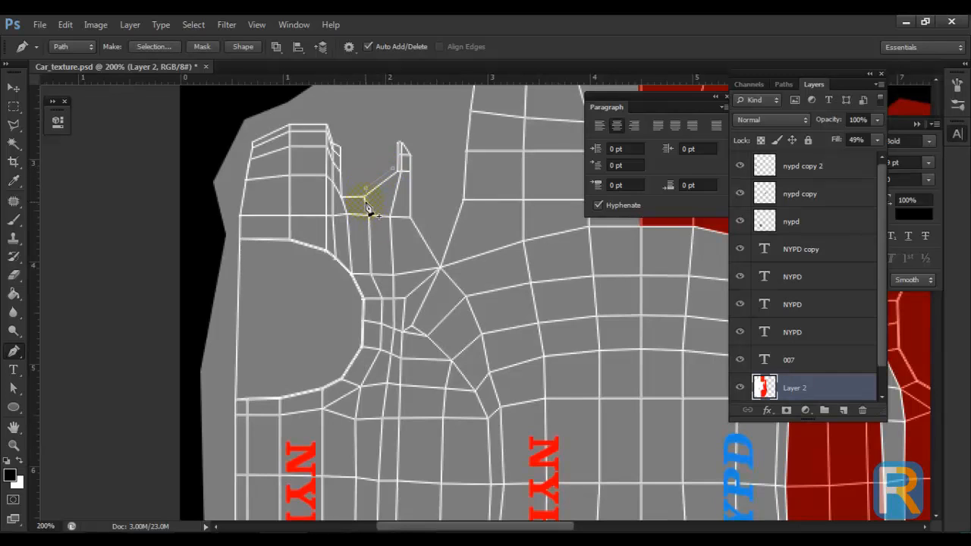
{"action": "left_click", "coordinate": [365, 216]}
{"action": "left_click", "coordinate": [368, 263]}
{"action": "left_click", "coordinate": [370, 273]}
{"action": "left_click_drag", "start_coordinate": [384, 358], "coordinate": [357, 231]}
{"action": "scroll", "coordinate": [387, 366], "scroll_direction": "up", "scroll_amount": 1}
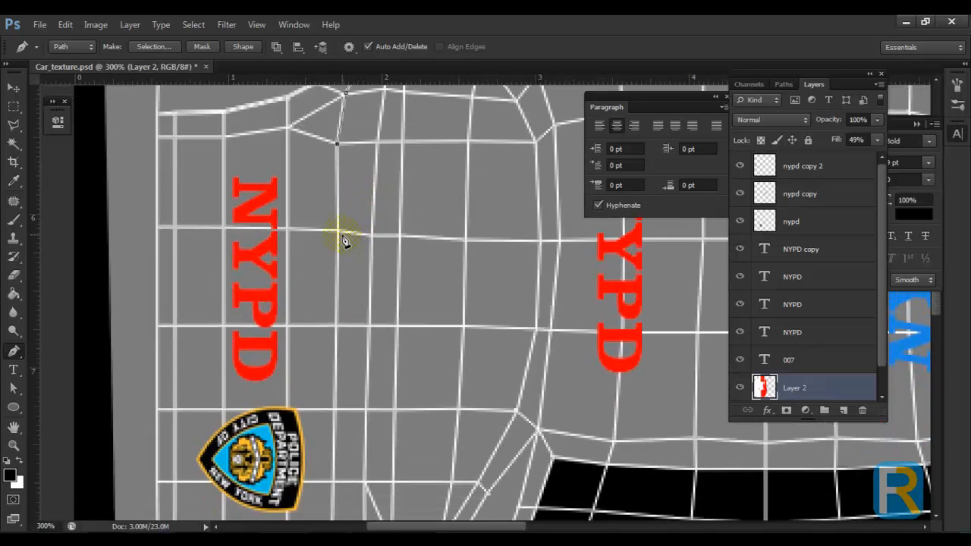
Continue the pen path down along the wireframe beside the side badge and around the lower wheel arch's end.
{"action": "left_click_drag", "start_coordinate": [377, 320], "coordinate": [401, 139]}
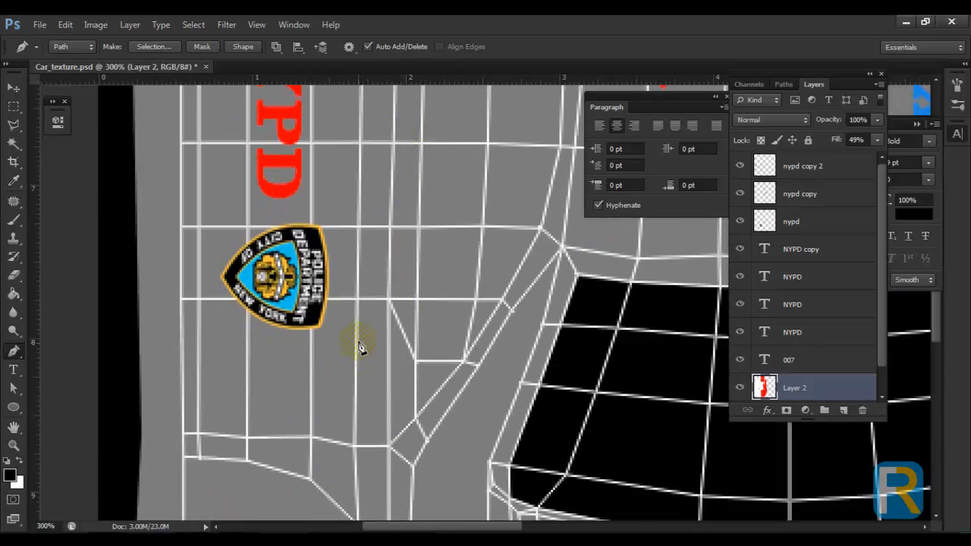
{"action": "left_click_drag", "start_coordinate": [364, 379], "coordinate": [371, 218]}
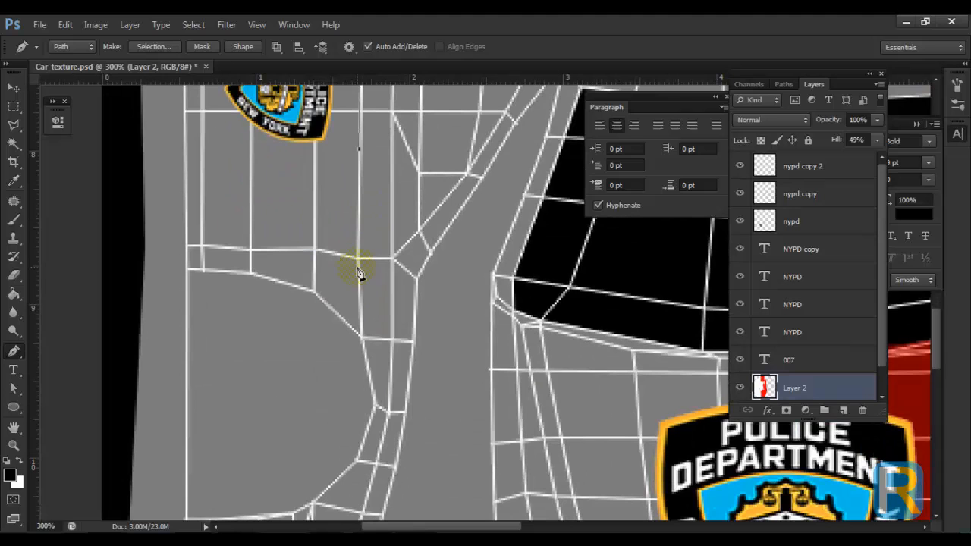
{"action": "left_click", "coordinate": [360, 362]}
{"action": "left_click_drag", "start_coordinate": [369, 374], "coordinate": [357, 333]}
{"action": "left_click_drag", "start_coordinate": [357, 376], "coordinate": [364, 293]}
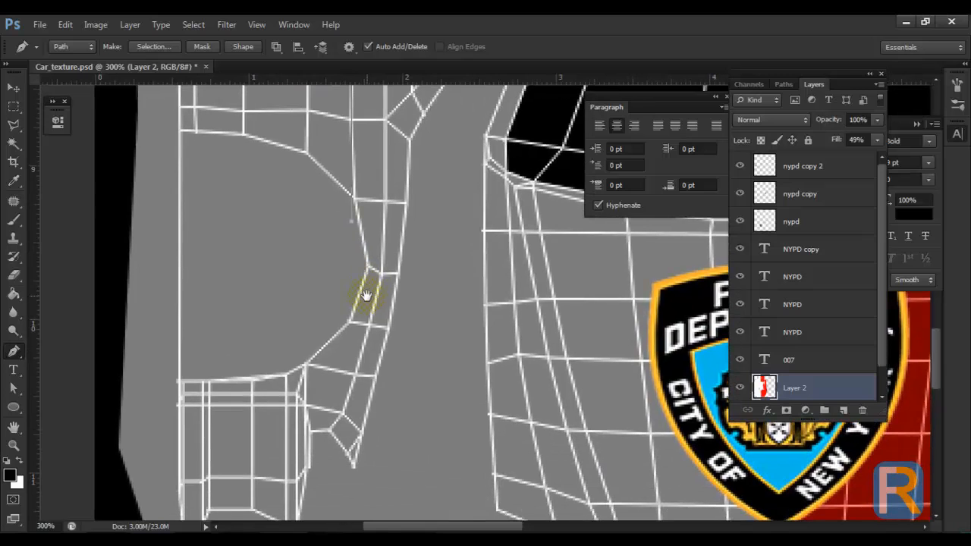
{"action": "left_click", "coordinate": [306, 368]}
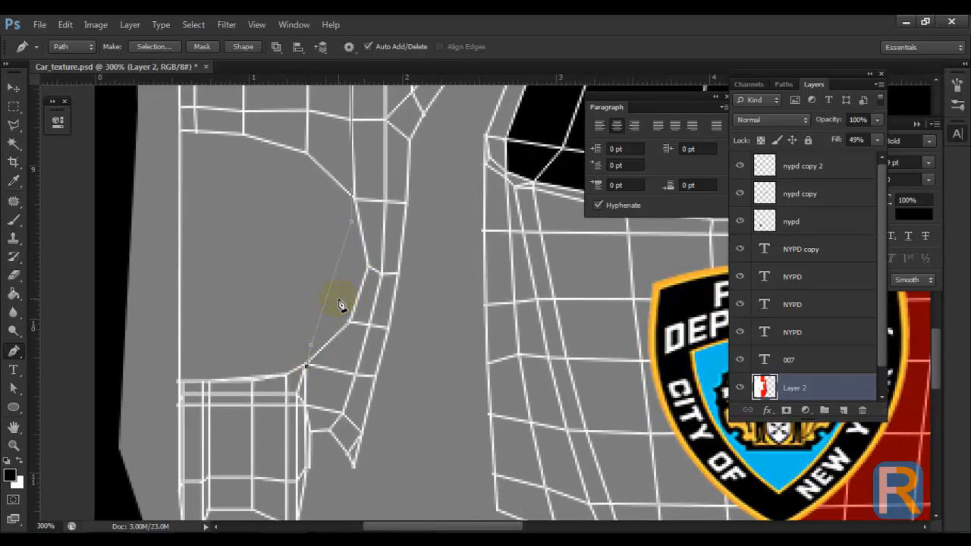
{"action": "left_click", "coordinate": [305, 407]}
{"action": "left_click", "coordinate": [356, 375]}
{"action": "left_click", "coordinate": [344, 414]}
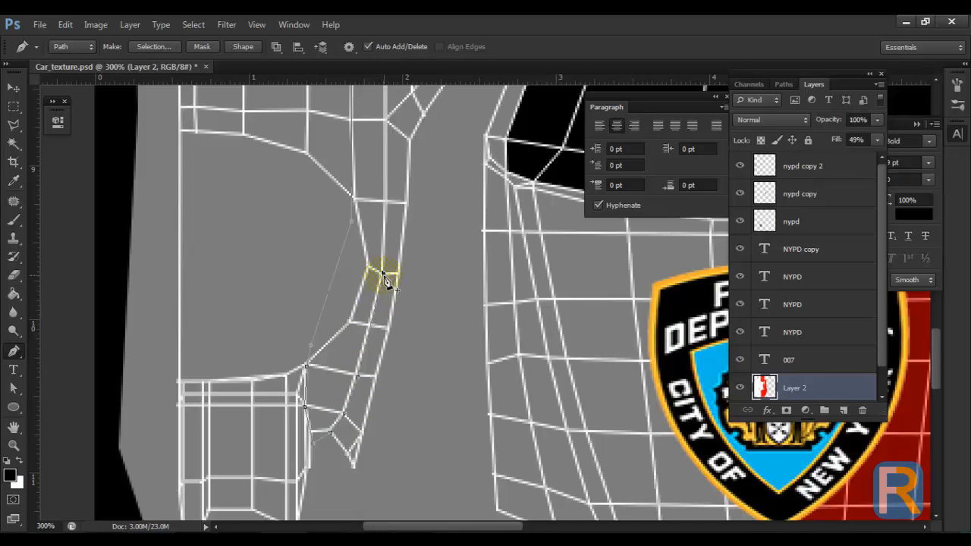
Trace the stripe's inner edge back up to the starting point, close the path and convert it to a selection.
{"action": "scroll", "coordinate": [383, 303], "scroll_direction": "up", "scroll_amount": 3}
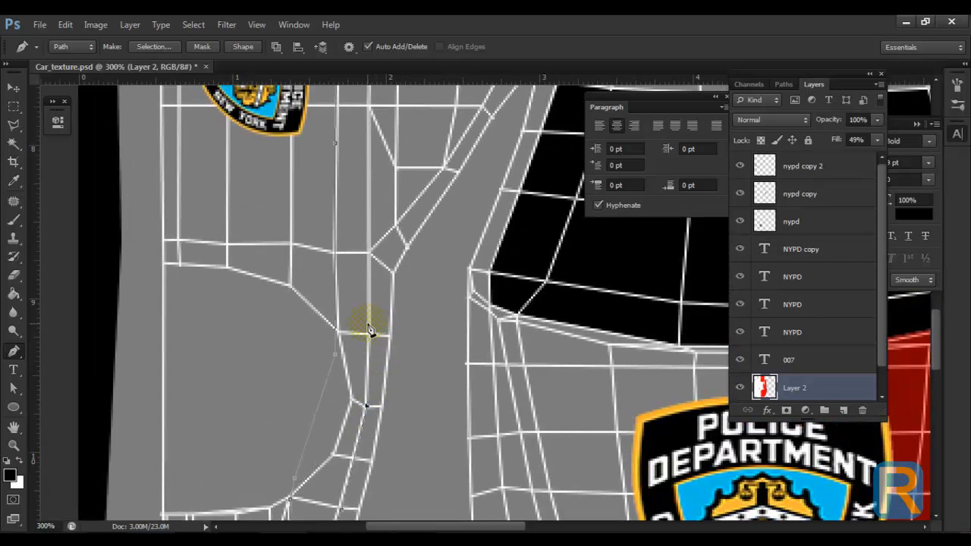
{"action": "left_click_drag", "start_coordinate": [400, 277], "coordinate": [369, 460]}
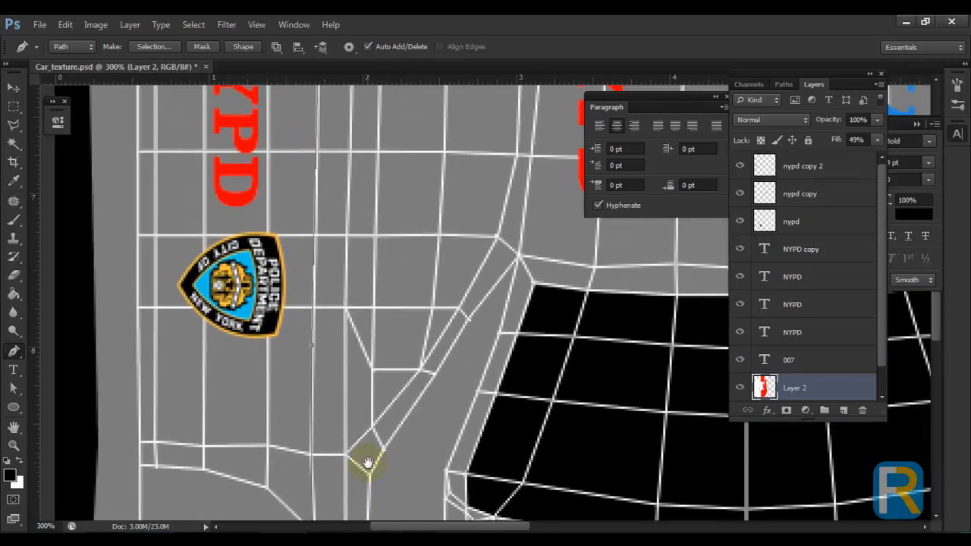
{"action": "left_click_drag", "start_coordinate": [372, 282], "coordinate": [385, 503]}
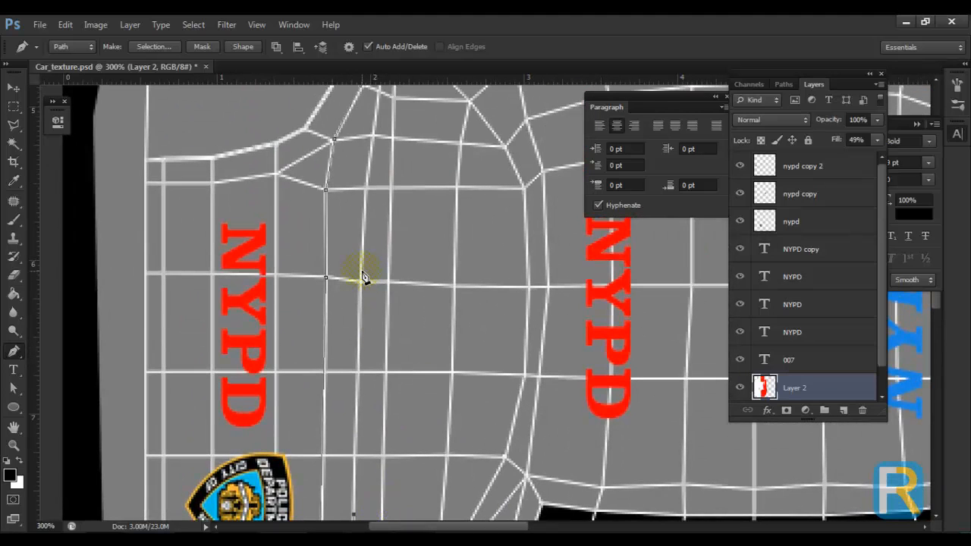
{"action": "left_click_drag", "start_coordinate": [390, 255], "coordinate": [383, 422]}
{"action": "left_click", "coordinate": [356, 355]}
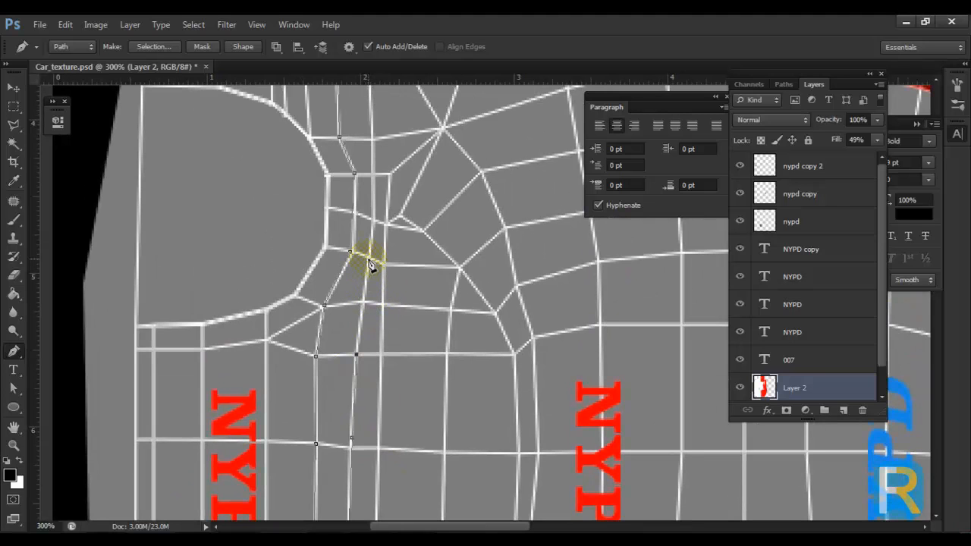
{"action": "left_click", "coordinate": [376, 175]}
{"action": "left_click_drag", "start_coordinate": [373, 200], "coordinate": [400, 412]}
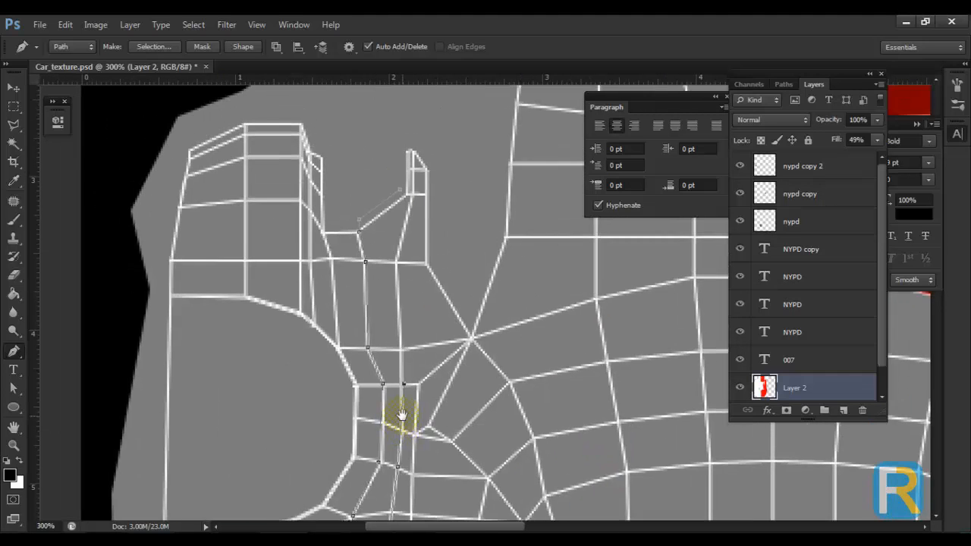
{"action": "left_click", "coordinate": [395, 262]}
{"action": "left_click", "coordinate": [411, 194]}
{"action": "left_click", "coordinate": [404, 195]}
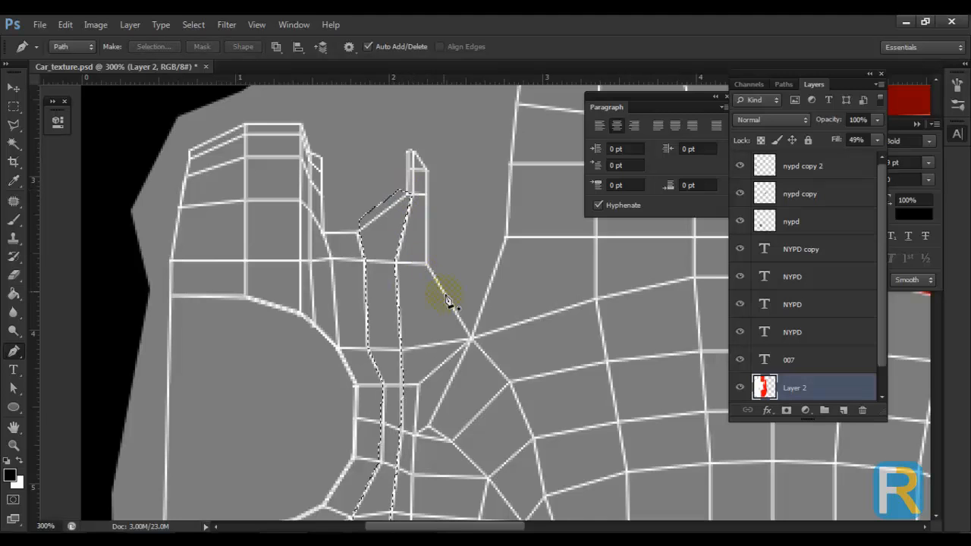
Restore Layer 2's fill to 100% and sample the car's red as the brush's foreground colour.
{"action": "left_click_drag", "start_coordinate": [520, 379], "coordinate": [100, 288]}
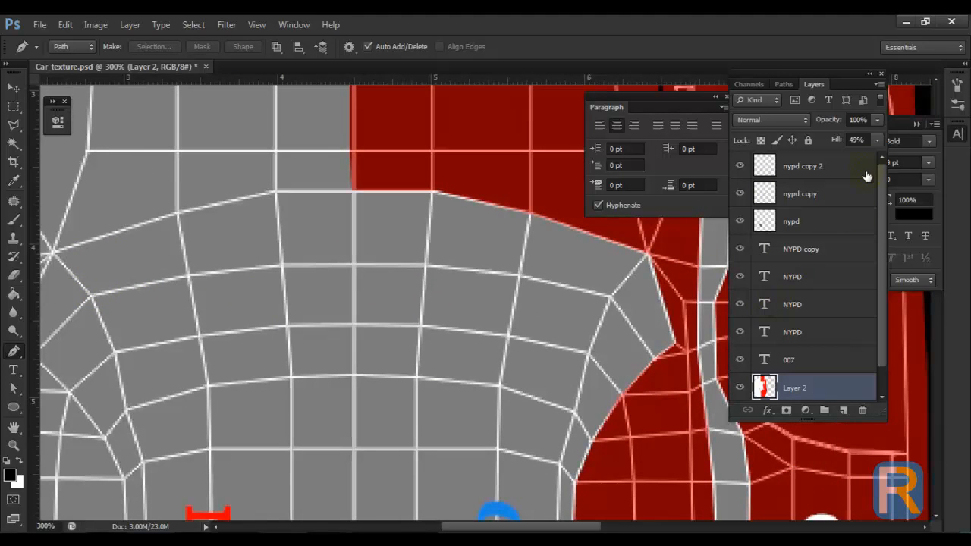
{"action": "left_click_drag", "start_coordinate": [878, 156], "coordinate": [883, 156]}
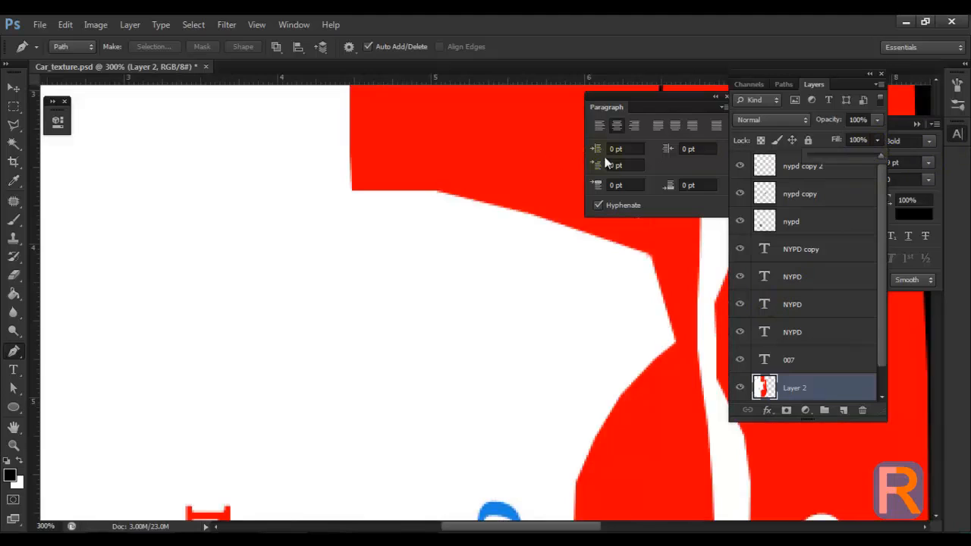
{"action": "key", "text": "b"}
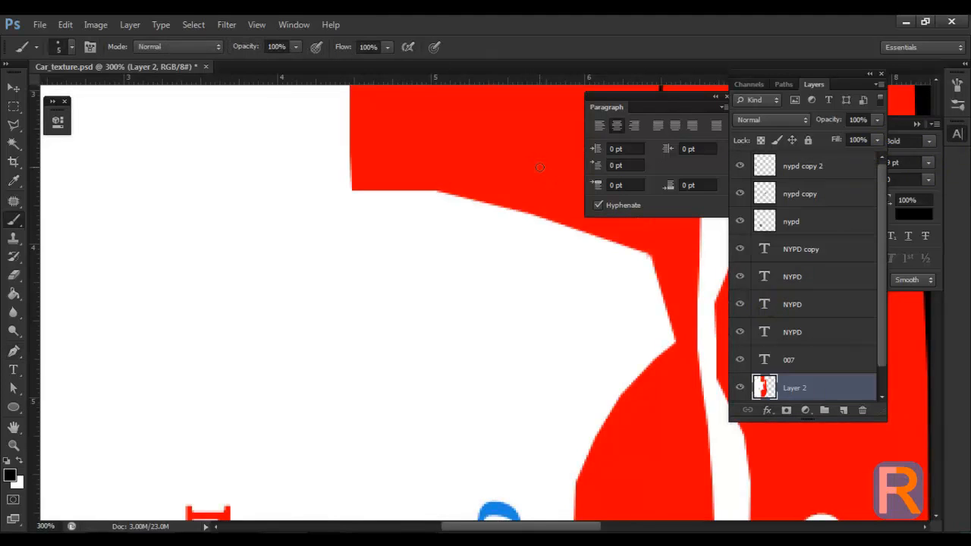
{"action": "left_click", "coordinate": [544, 161], "text": "alt"}
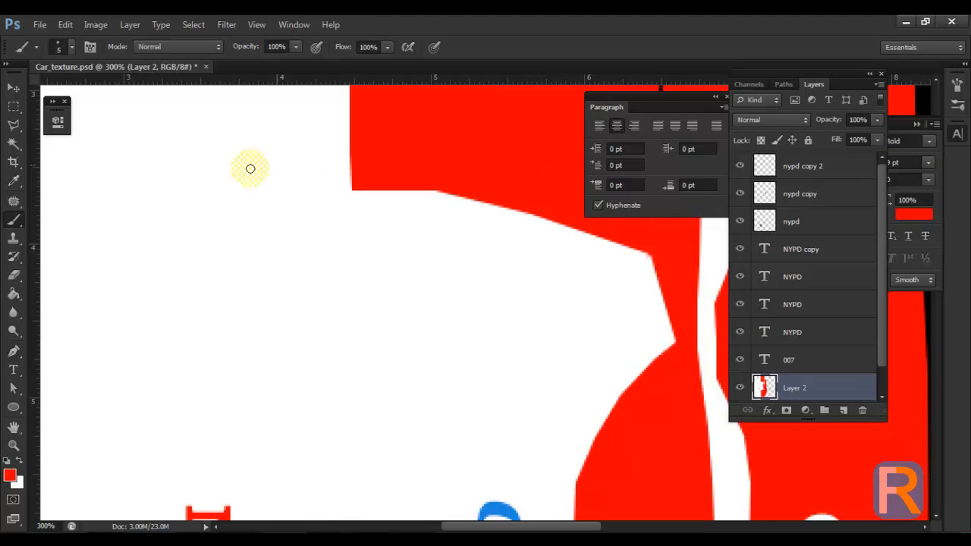
Fill the selected stripe on the white side panel with red and deselect it.
{"action": "left_click_drag", "start_coordinate": [250, 166], "coordinate": [540, 342]}
{"action": "key", "text": "alt+BackSpace"}
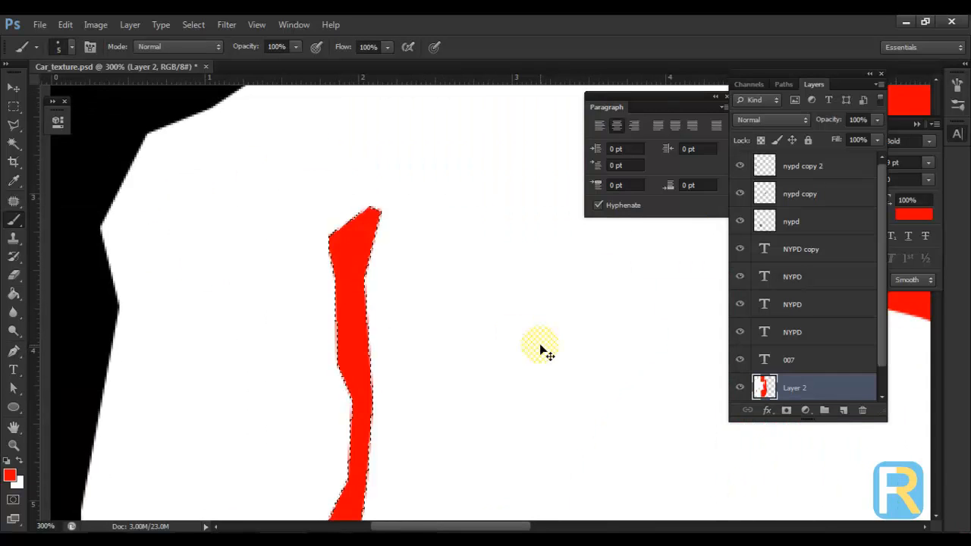
{"action": "key", "text": "ctrl+d"}
Lower Layer 2's fill to 56% to see the wireframe beneath the paint.
{"action": "left_click", "coordinate": [877, 141]}
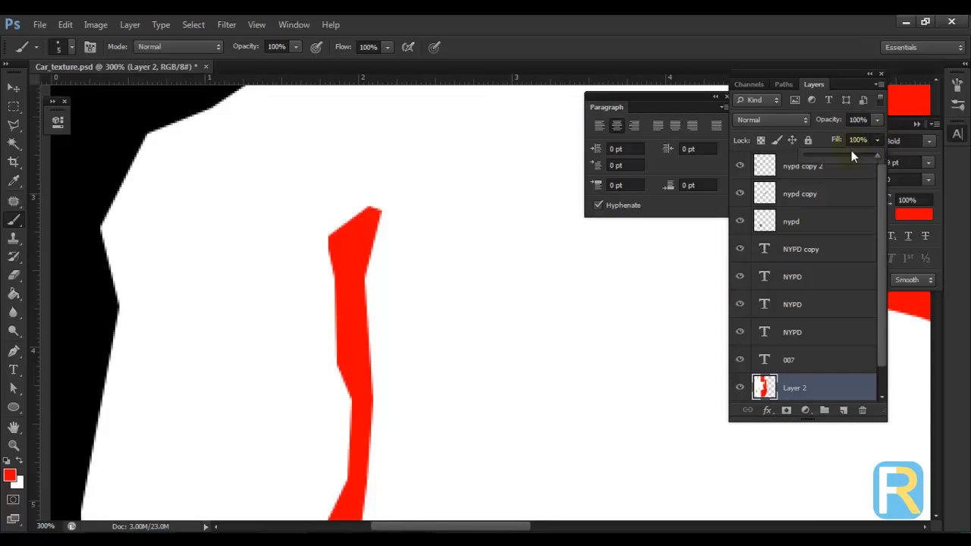
{"action": "left_click", "coordinate": [845, 154]}
{"action": "left_click_drag", "start_coordinate": [545, 356], "coordinate": [328, 333]}
{"action": "left_click_drag", "start_coordinate": [514, 497], "coordinate": [375, 296]}
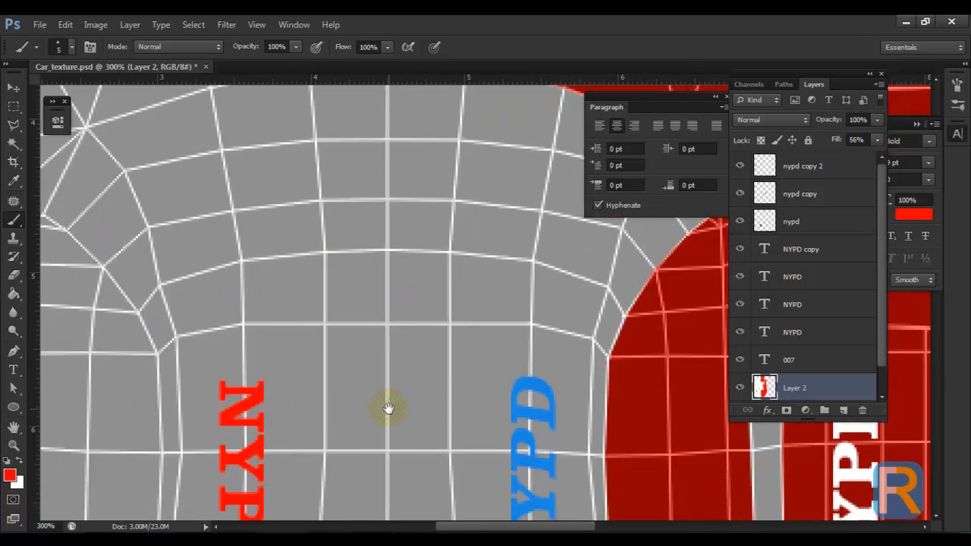
Examine the painted wireframe around the roof, window and plate end, and the overall texture layout.
{"action": "left_click_drag", "start_coordinate": [388, 408], "coordinate": [600, 422]}
{"action": "left_click_drag", "start_coordinate": [272, 464], "coordinate": [309, 210]}
{"action": "left_click_drag", "start_coordinate": [482, 311], "coordinate": [273, 197]}
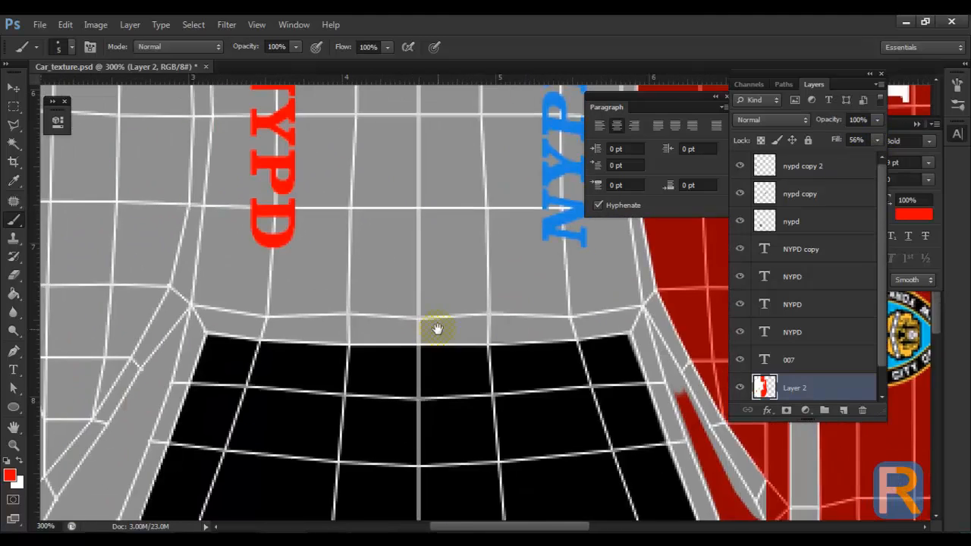
{"action": "left_click_drag", "start_coordinate": [438, 330], "coordinate": [473, 529]}
{"action": "left_click_drag", "start_coordinate": [479, 309], "coordinate": [462, 494]}
{"action": "left_click_drag", "start_coordinate": [464, 439], "coordinate": [462, 519]}
{"action": "left_click_drag", "start_coordinate": [512, 256], "coordinate": [471, 486]}
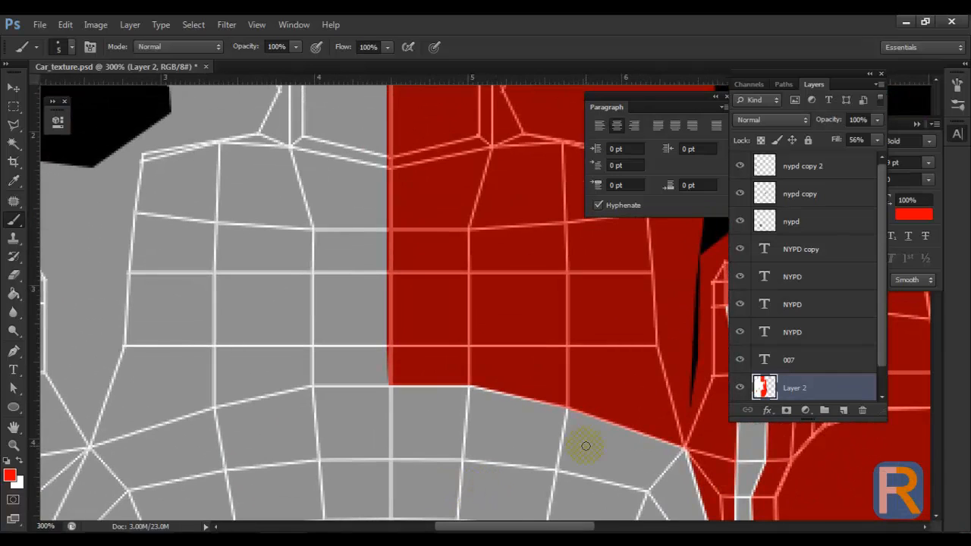
{"action": "key", "text": "ctrl+minus"}
{"action": "key", "text": "ctrl+minus"}
{"action": "key", "text": "ctrl+minus"}
{"action": "left_click_drag", "start_coordinate": [488, 452], "coordinate": [340, 325]}
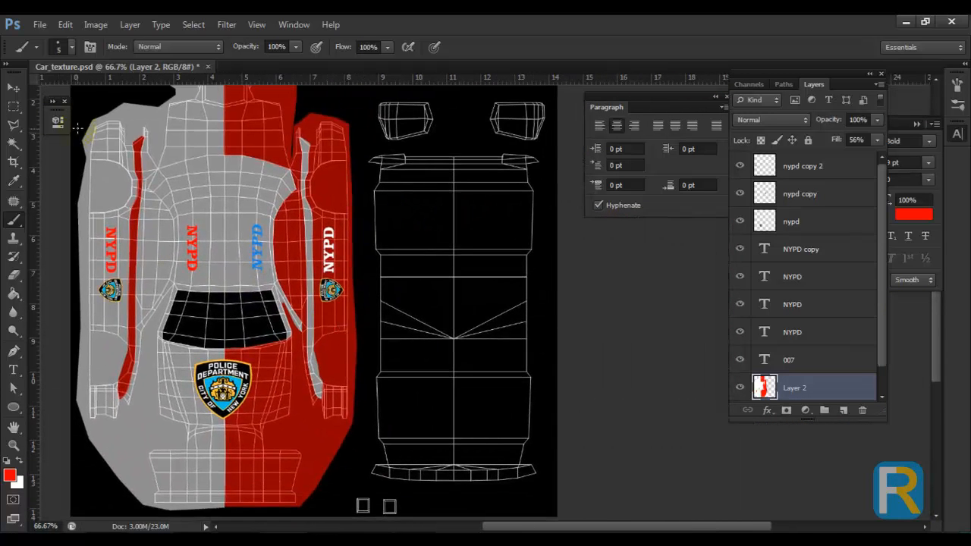
Select a rectangle around the large unpainted UV shell beside the car body and set the foreground colour to dark grey 3c3c3c.
{"action": "left_click", "coordinate": [13, 105]}
{"action": "left_click_drag", "start_coordinate": [369, 146], "coordinate": [546, 484]}
{"action": "left_click", "coordinate": [9, 475]}
{"action": "mouse_move", "coordinate": [656, 397]}
{"action": "left_mouse_down"}
{"action": "mouse_move", "coordinate": [520, 369]}
{"action": "mouse_move", "coordinate": [516, 388]}
{"action": "mouse_move", "coordinate": [579, 414]}
{"action": "mouse_move", "coordinate": [529, 401]}
{"action": "mouse_move", "coordinate": [524, 419]}
{"action": "left_mouse_up"}
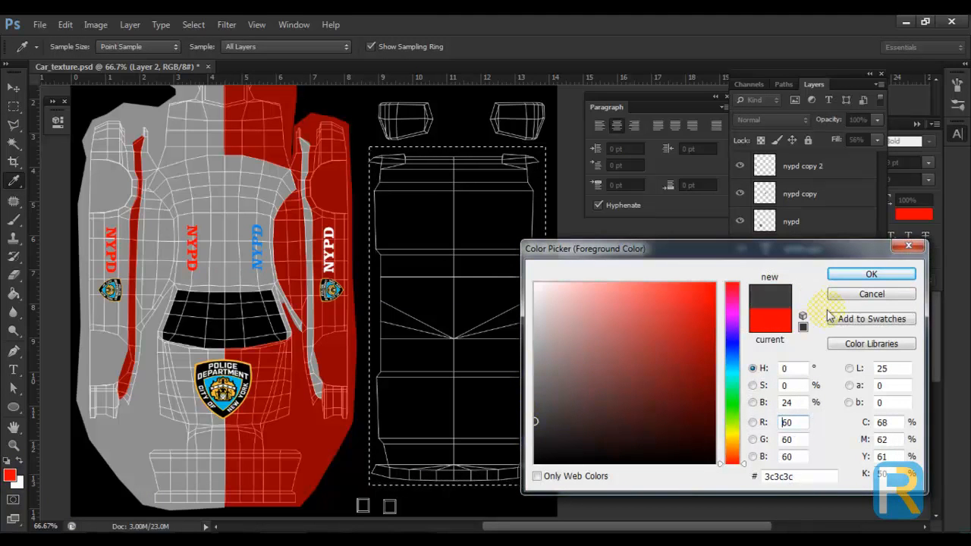
{"action": "left_click", "coordinate": [858, 276]}
Add a new layer, fill the rectangular selection on it with the dark grey and deselect.
{"action": "left_click", "coordinate": [842, 410]}
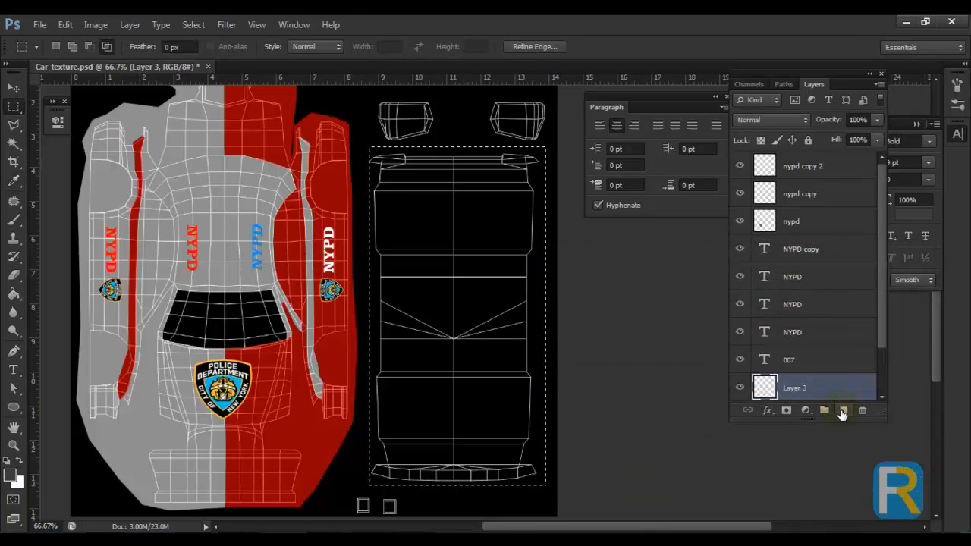
{"action": "key", "text": "alt+BackSpace"}
{"action": "key", "text": "ctrl+d"}
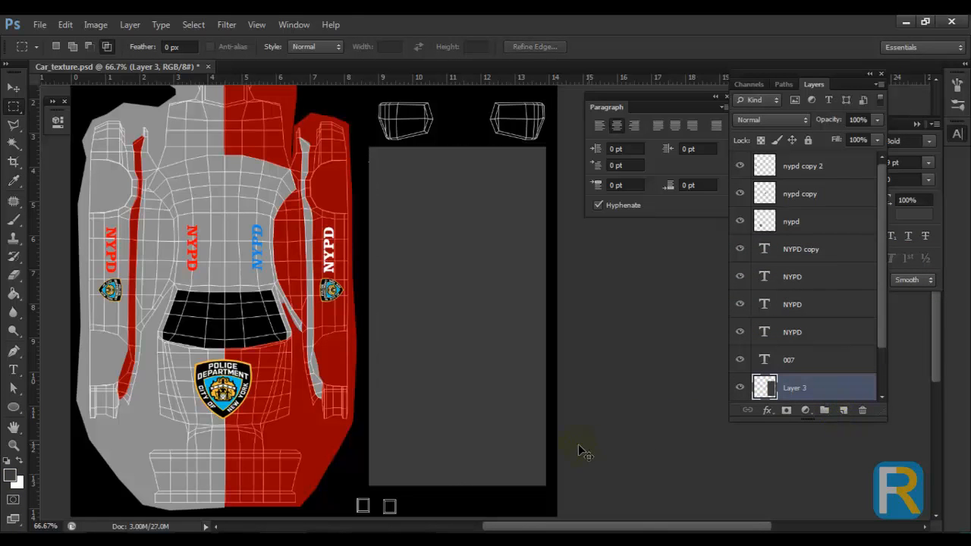
Check the unpainted light shells above the grey block, switch to the web browser and open Google Images.
{"action": "left_click_drag", "start_coordinate": [483, 291], "coordinate": [483, 390]}
{"action": "left_click_drag", "start_coordinate": [491, 250], "coordinate": [478, 307]}
{"action": "left_click_drag", "start_coordinate": [468, 263], "coordinate": [472, 286]}
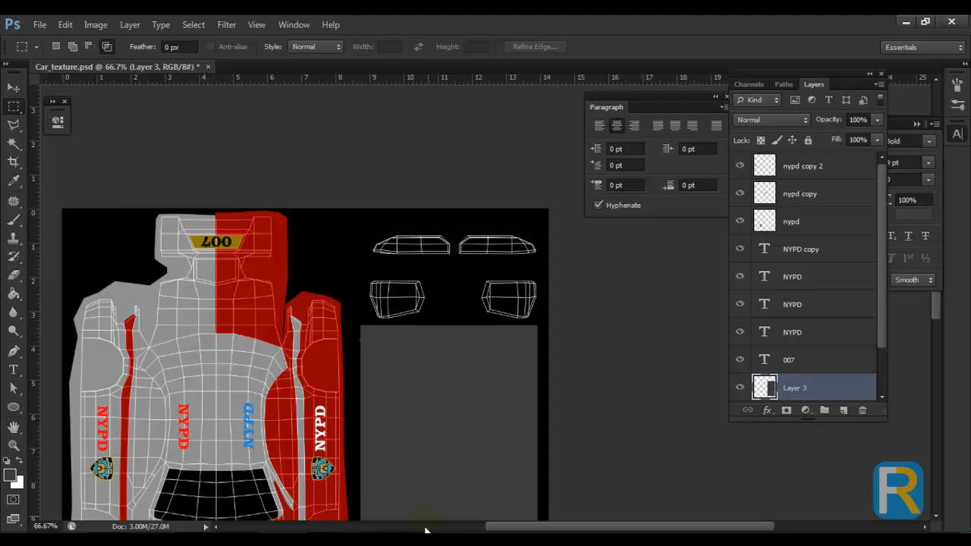
{"action": "left_click", "coordinate": [256, 464]}
{"action": "left_click", "coordinate": [415, 296]}
{"action": "left_click", "coordinate": [839, 85]}
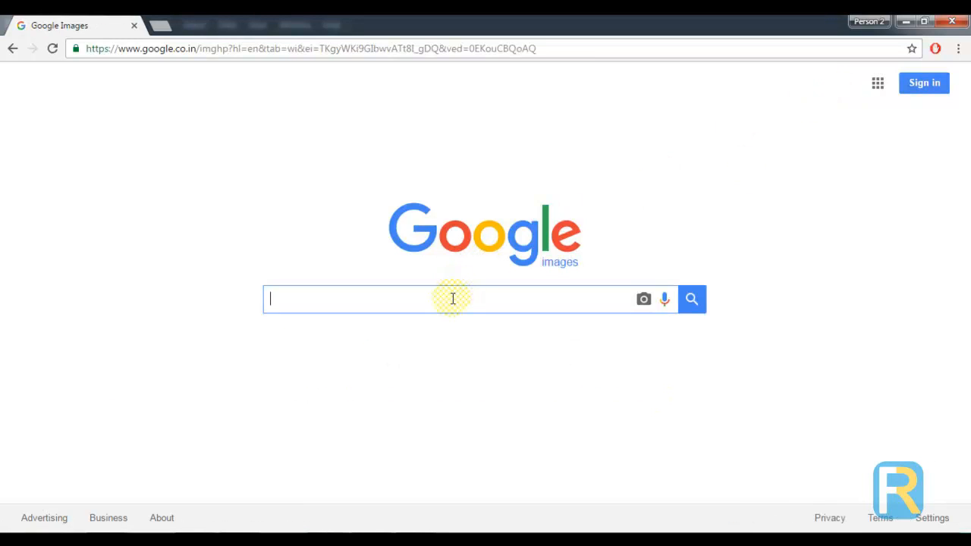
Search Google Images for "car headlight" and narrow the results to the Texture category.
{"action": "type", "text": "car headlight"}
{"action": "key", "text": "Return"}
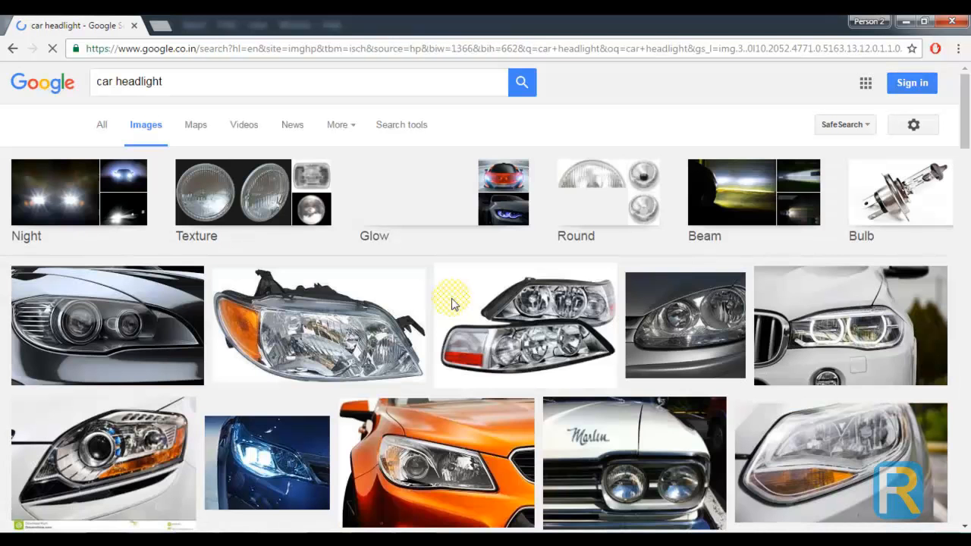
{"action": "left_click", "coordinate": [261, 194]}
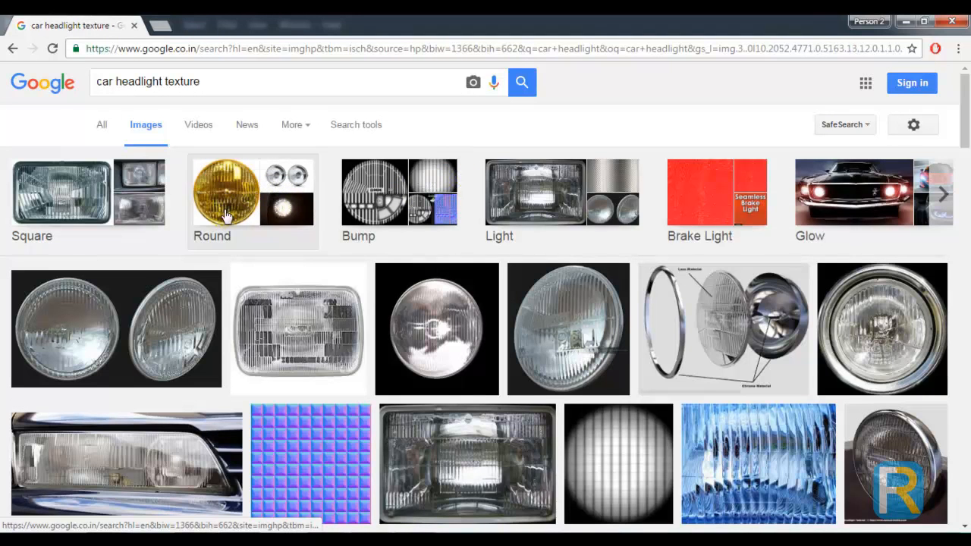
Open the Square headlight category in a new browser tab, preview the rounded rectangular headlight result and switch to the Square results.
{"action": "right_click", "coordinate": [150, 198]}
{"action": "left_click", "coordinate": [184, 207]}
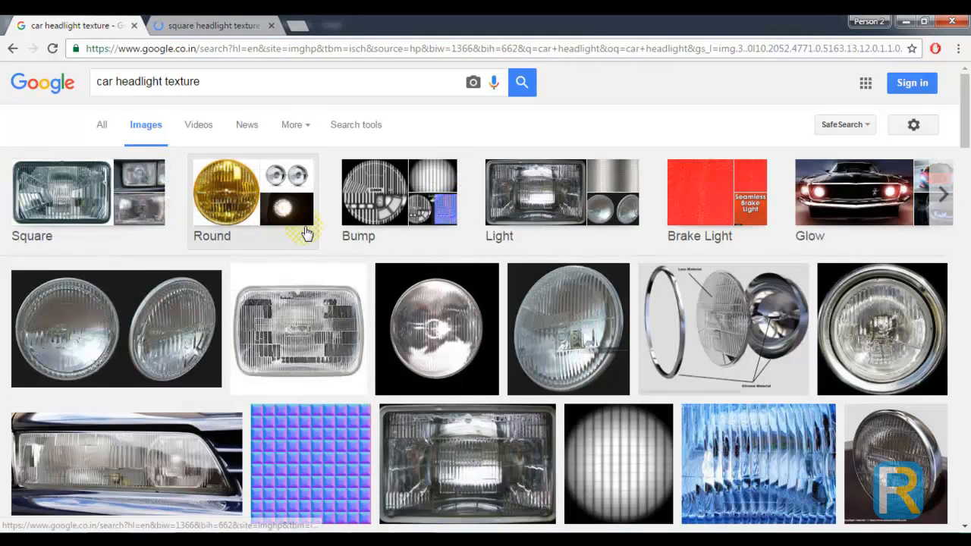
{"action": "left_click", "coordinate": [319, 321]}
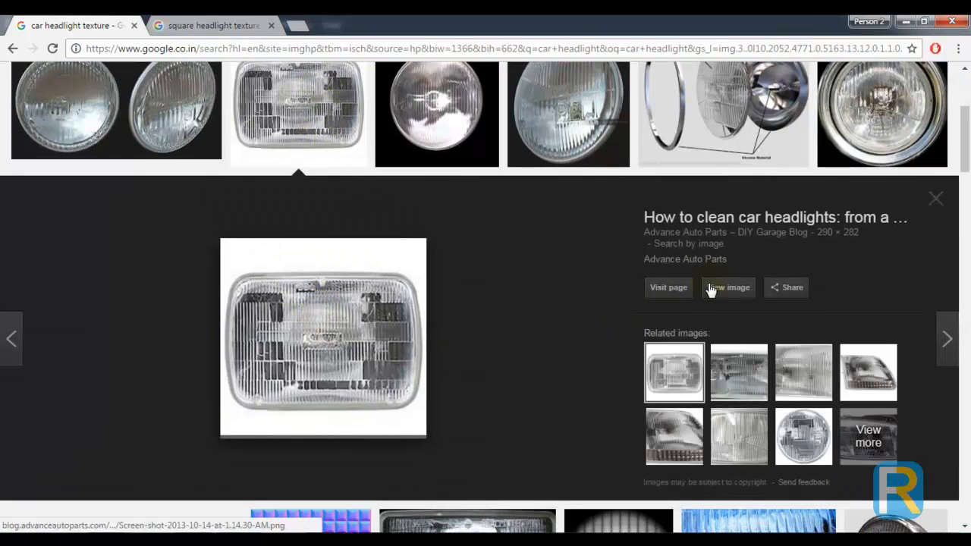
{"action": "left_click", "coordinate": [228, 25]}
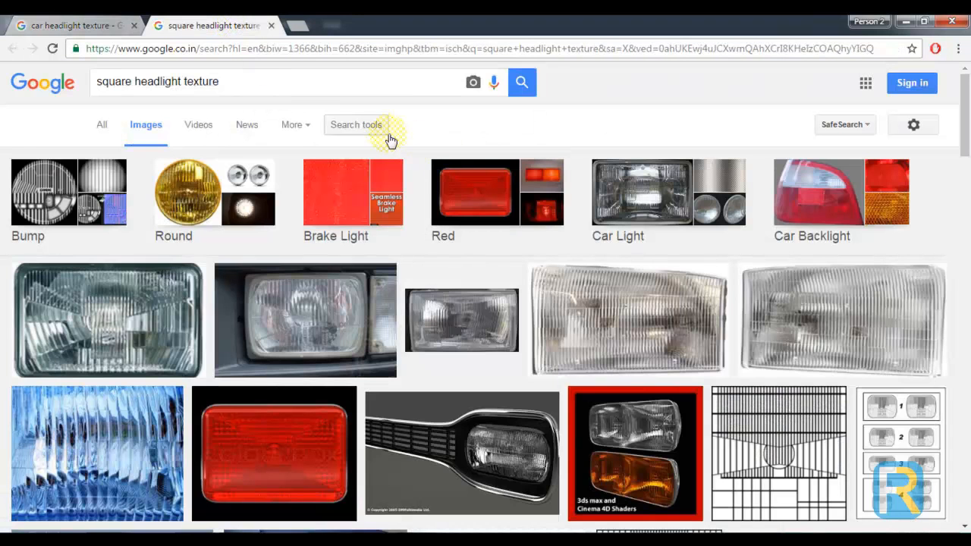
Try limiting the square headlight results to large images and restore the filter to any size.
{"action": "left_click", "coordinate": [357, 125]}
{"action": "left_click", "coordinate": [110, 162]}
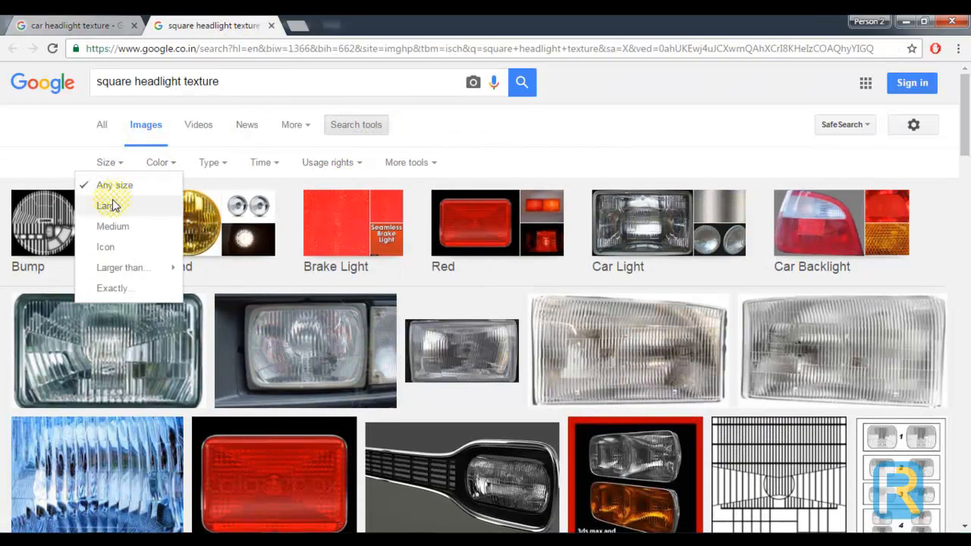
{"action": "left_click", "coordinate": [113, 204]}
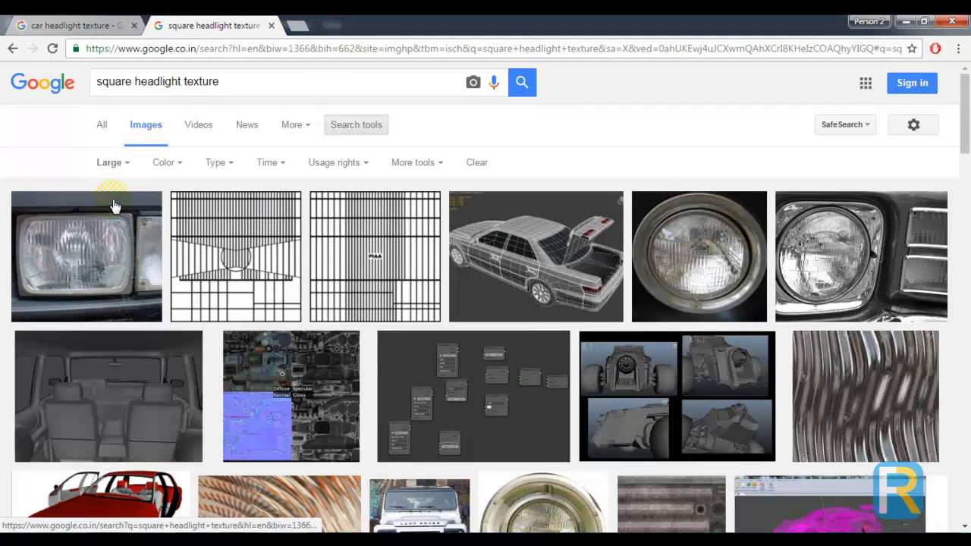
{"action": "left_click", "coordinate": [112, 164]}
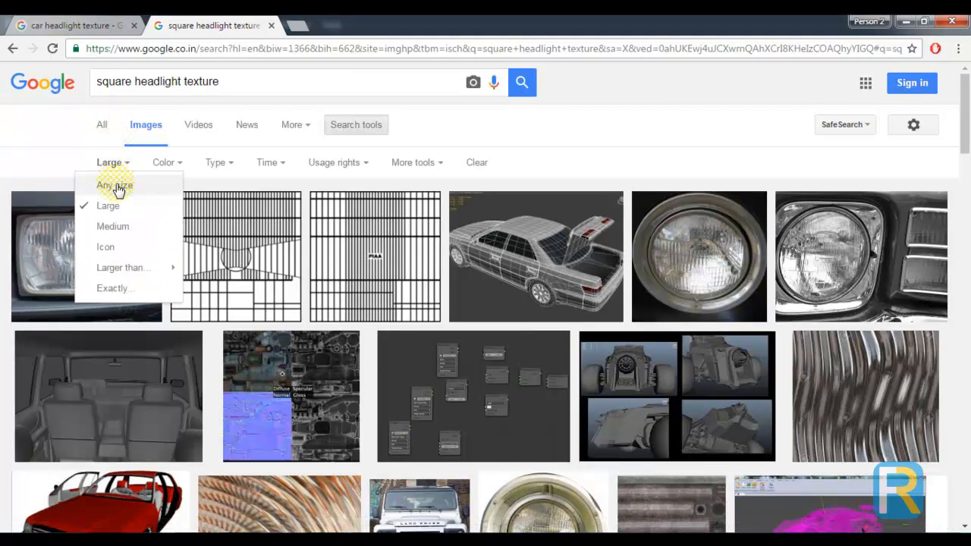
{"action": "left_click", "coordinate": [116, 186]}
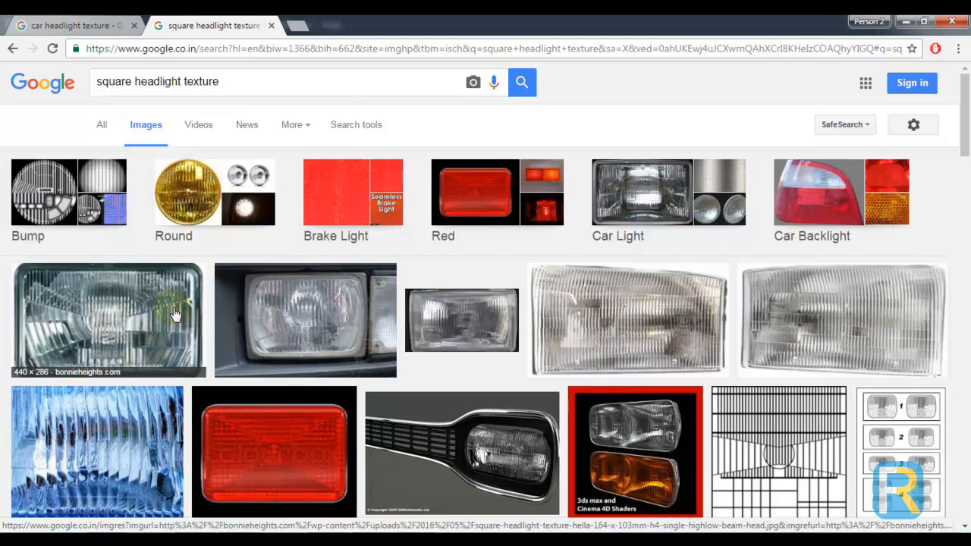
Open the full image of the ribbed Auto Parts Warehouse headlight and save it as 3311165las_1.jpg.
{"action": "right_click", "coordinate": [609, 298]}
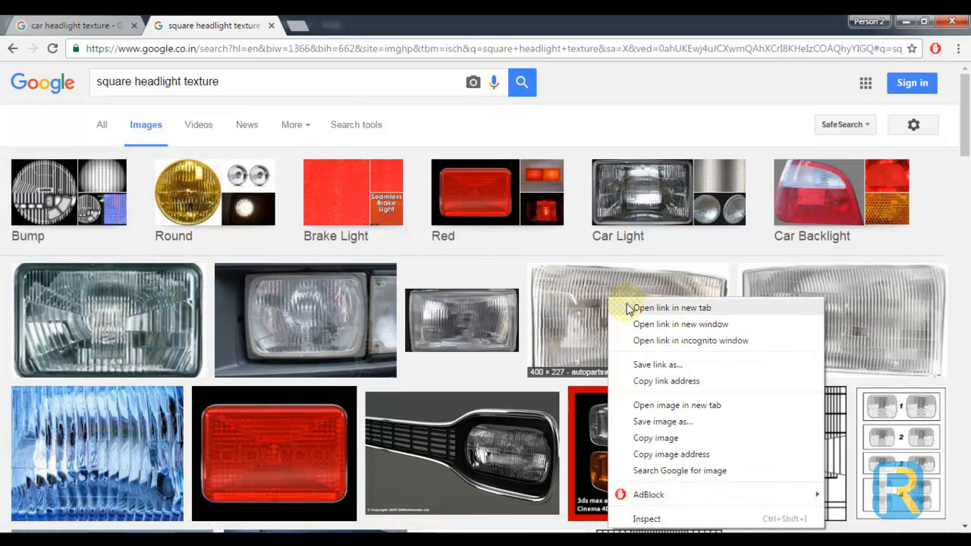
{"action": "left_click", "coordinate": [671, 308]}
{"action": "left_click", "coordinate": [383, 25]}
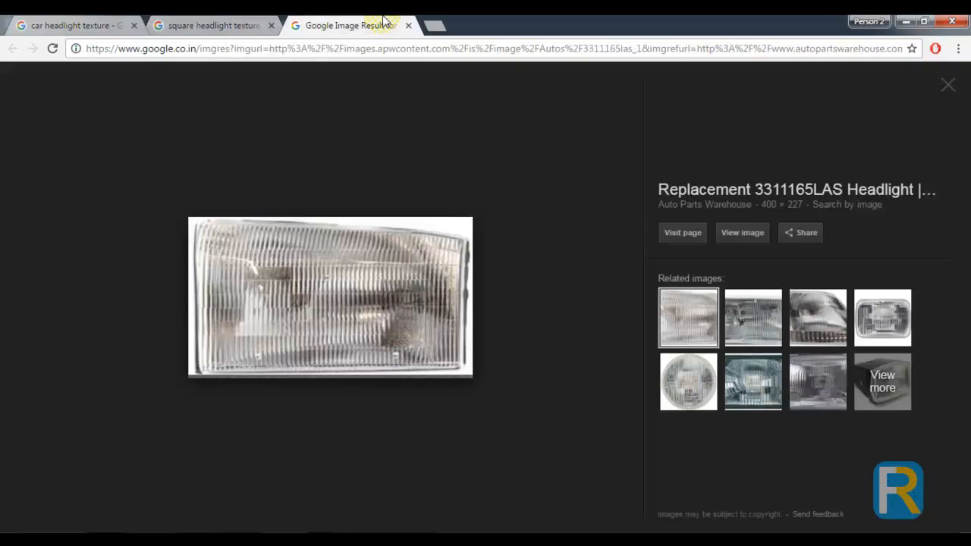
{"action": "left_click", "coordinate": [742, 233]}
{"action": "right_click", "coordinate": [228, 151]}
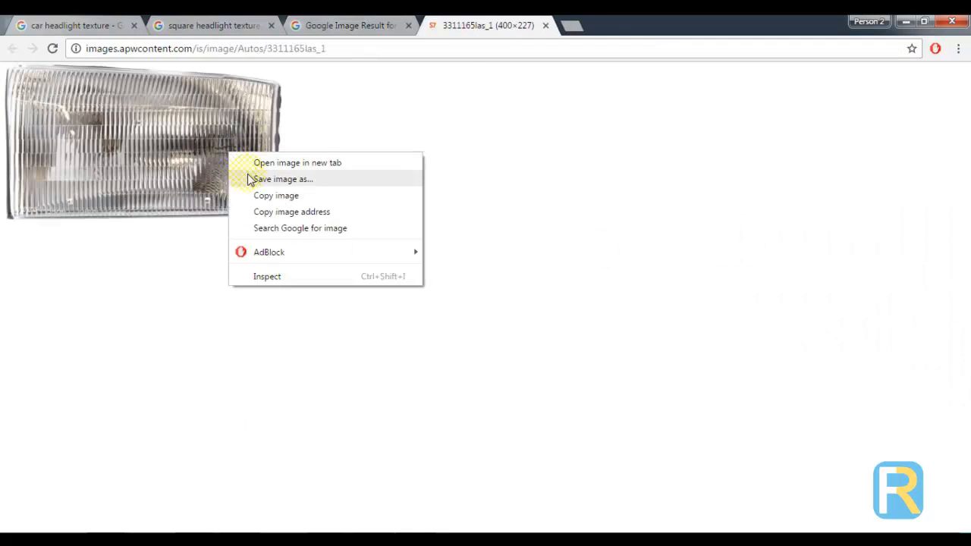
{"action": "left_click", "coordinate": [251, 180]}
{"action": "left_click", "coordinate": [370, 336]}
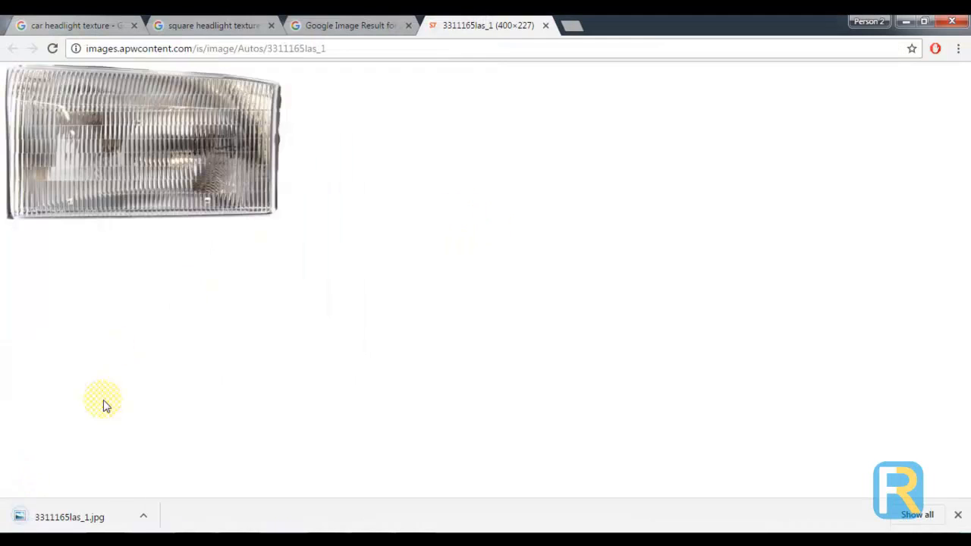
Show the download in its folder, place 3311165las_1 in the Photoshop car texture and position it over the light shells.
{"action": "left_click", "coordinate": [145, 516]}
{"action": "left_click", "coordinate": [170, 466]}
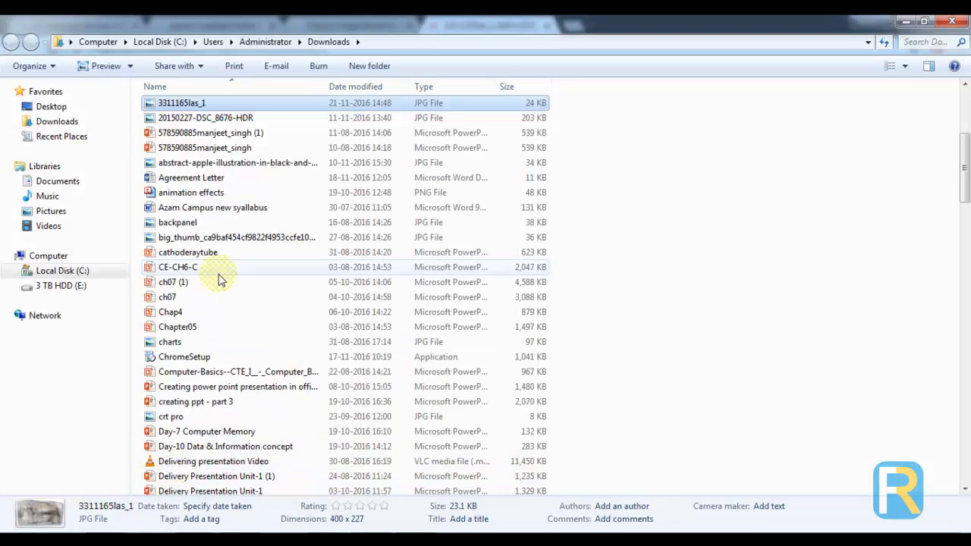
{"action": "left_click_drag", "start_coordinate": [170, 103], "coordinate": [357, 408]}
{"action": "left_click_drag", "start_coordinate": [507, 307], "coordinate": [417, 295]}
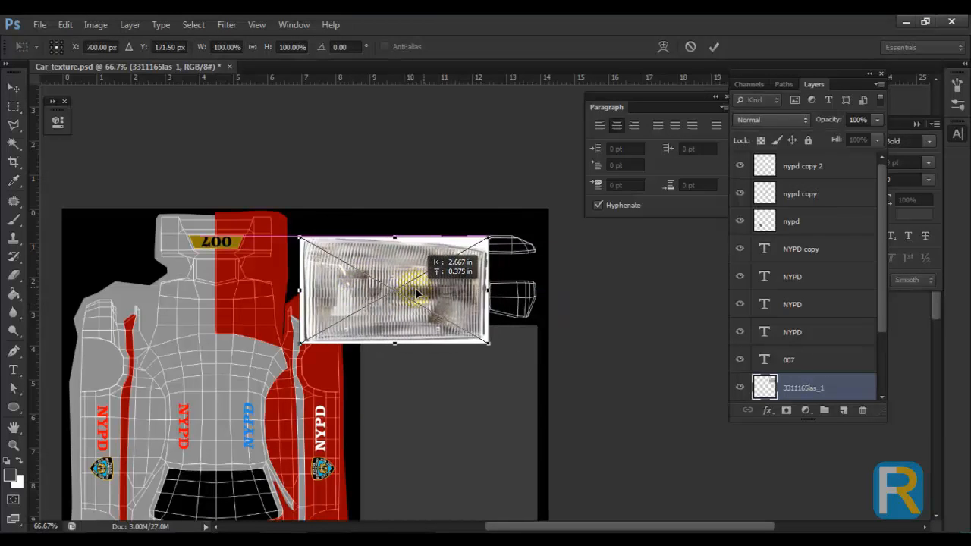
{"action": "key", "text": "Return"}
Try selecting the white background around the placed headlight with the Magic Wand.
{"action": "right_click", "coordinate": [830, 398]}
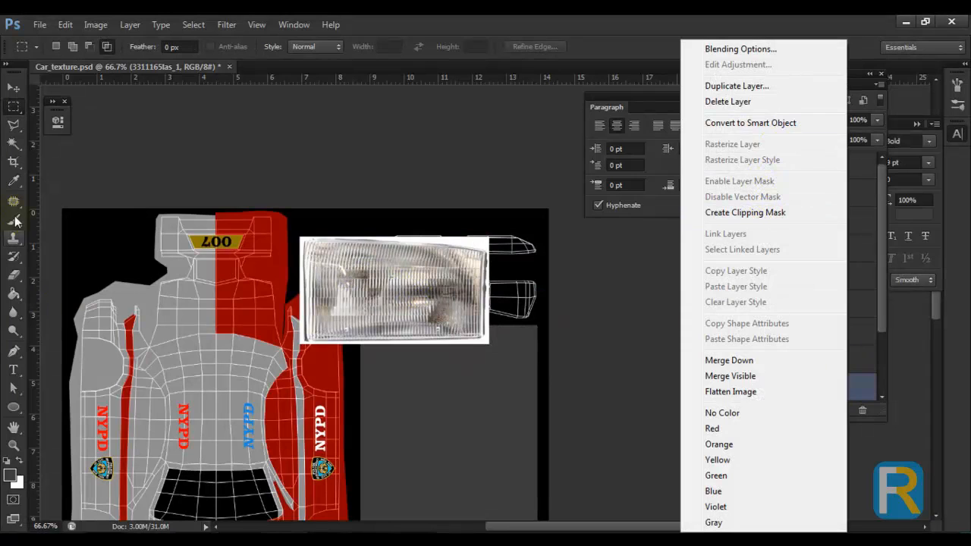
{"action": "left_click", "coordinate": [25, 179]}
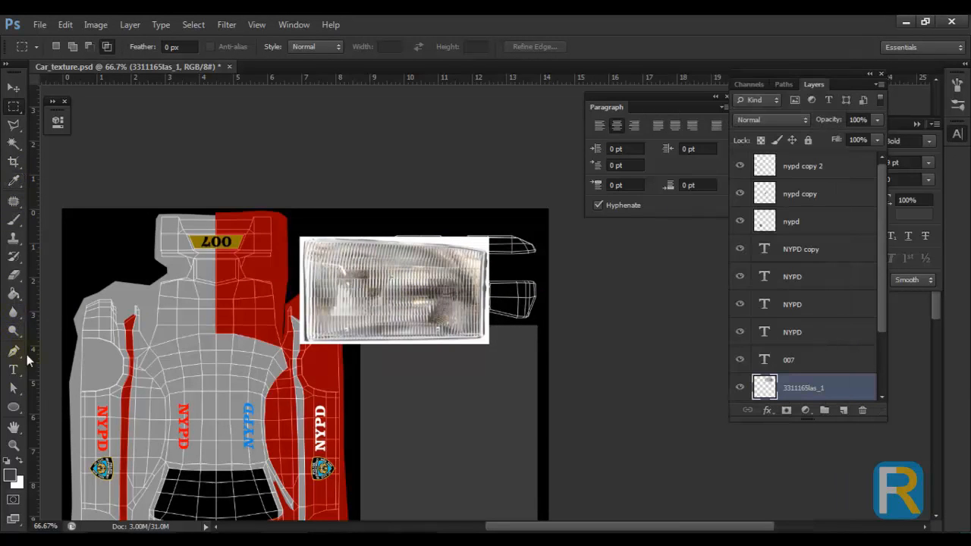
{"action": "left_click", "coordinate": [10, 148]}
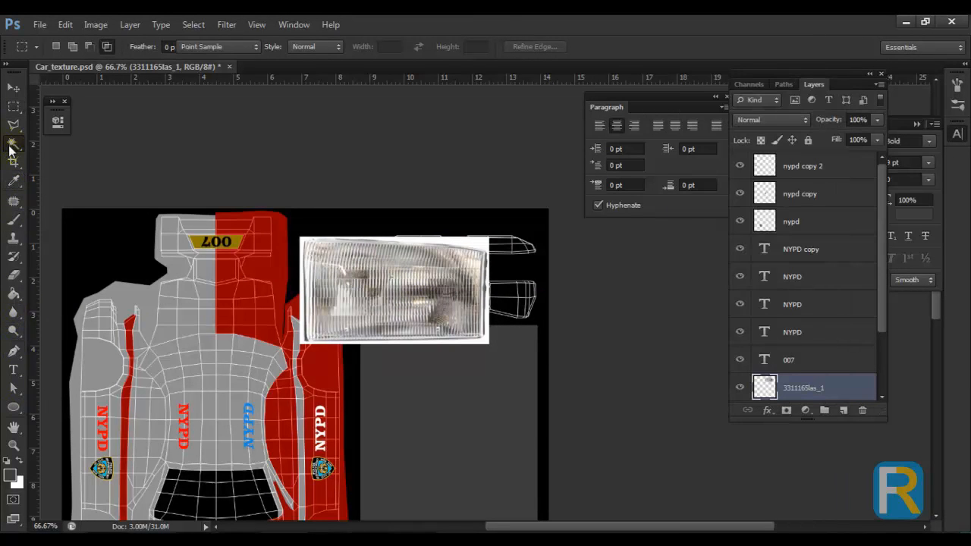
{"action": "left_click", "coordinate": [41, 144]}
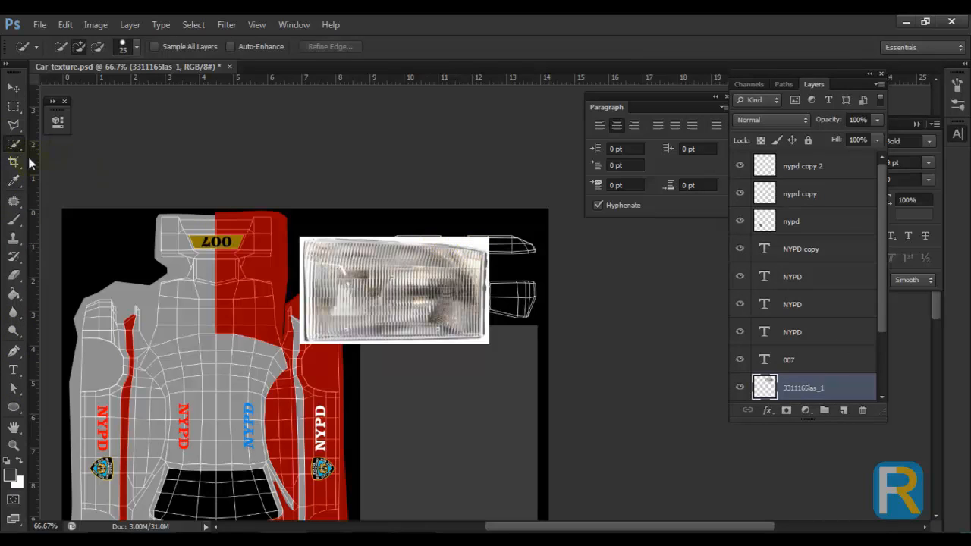
{"action": "left_click_drag", "start_coordinate": [14, 146], "coordinate": [64, 149]}
{"action": "left_click", "coordinate": [69, 154]}
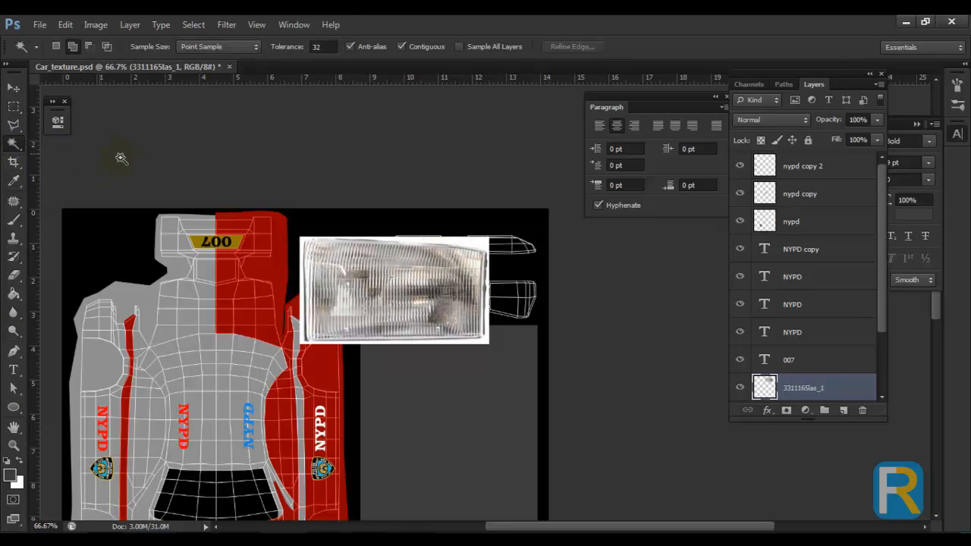
{"action": "left_click", "coordinate": [461, 242]}
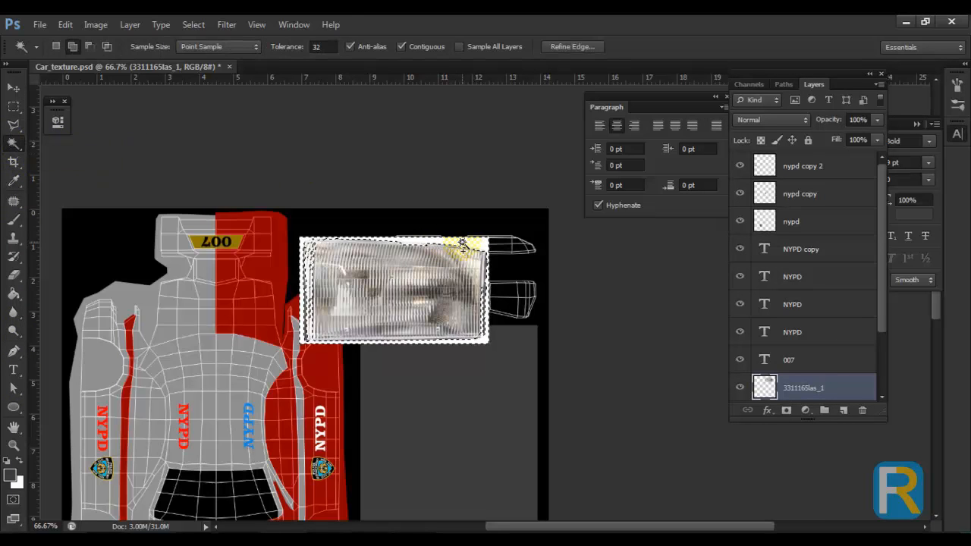
Hide the Paragraph settings and trace the headlight's upper edge with a Pen path, starting at its upper right corner.
{"action": "key", "text": "ctrl+plus"}
{"action": "key", "text": "ctrl+plus"}
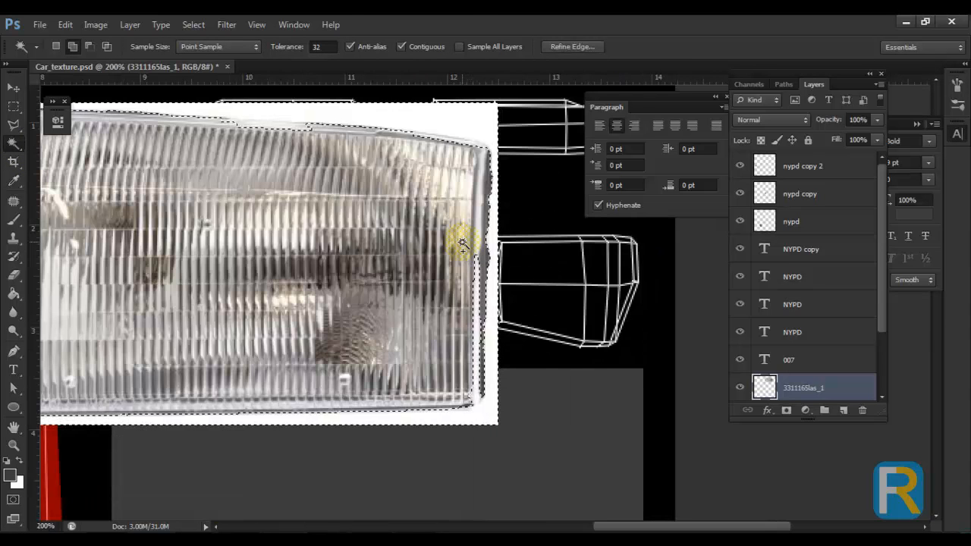
{"action": "key", "text": "p"}
{"action": "left_click_drag", "start_coordinate": [480, 208], "coordinate": [536, 271]}
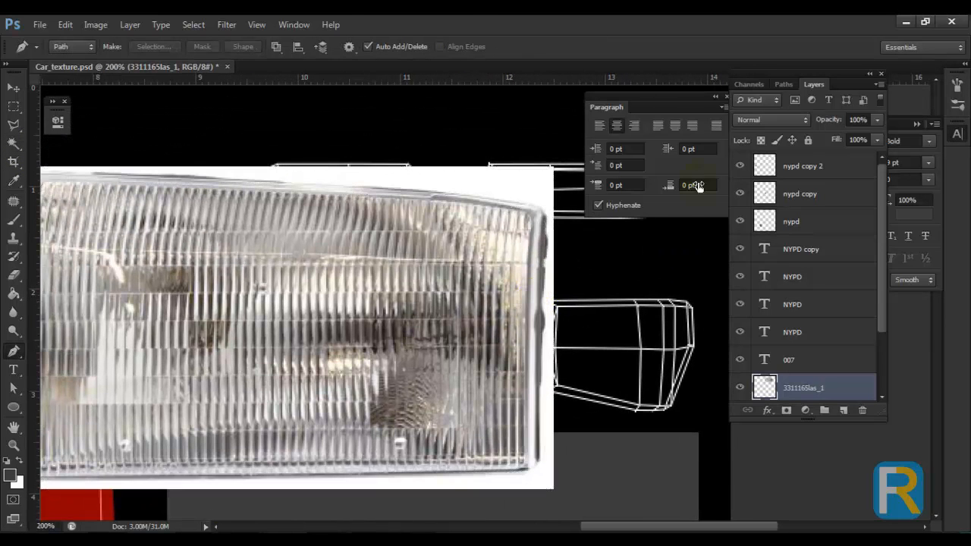
{"action": "left_click", "coordinate": [725, 96]}
{"action": "left_click_drag", "start_coordinate": [574, 217], "coordinate": [696, 254]}
{"action": "left_click", "coordinate": [693, 239]}
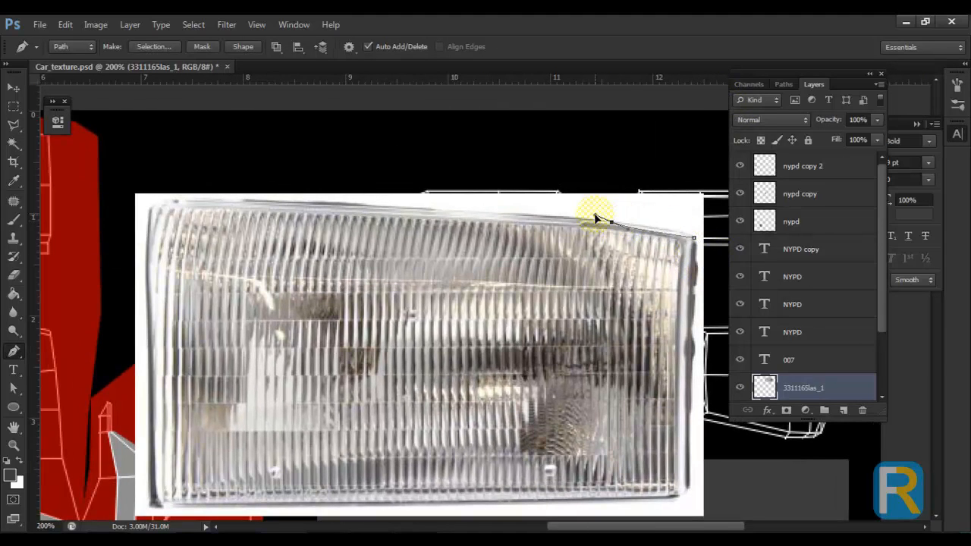
{"action": "left_click_drag", "start_coordinate": [580, 225], "coordinate": [404, 206]}
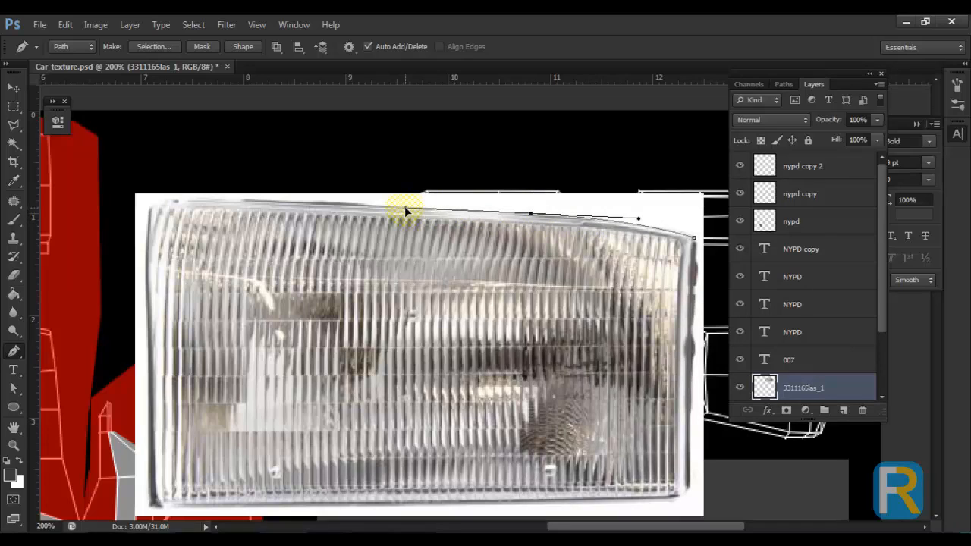
{"action": "left_click", "coordinate": [222, 199]}
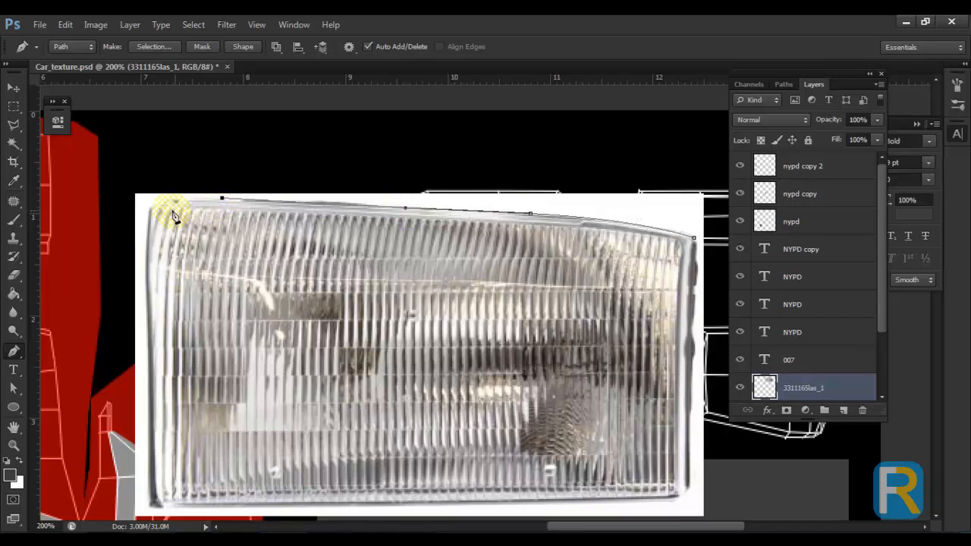
Continue the Pen path around the headlight's upper left corner and down its left edge, redoing the misplaced corner point.
{"action": "left_click_drag", "start_coordinate": [148, 217], "coordinate": [142, 245]}
{"action": "key", "text": "ctrl+z"}
{"action": "key", "text": "ctrl+z"}
{"action": "left_click_drag", "start_coordinate": [152, 204], "coordinate": [130, 219]}
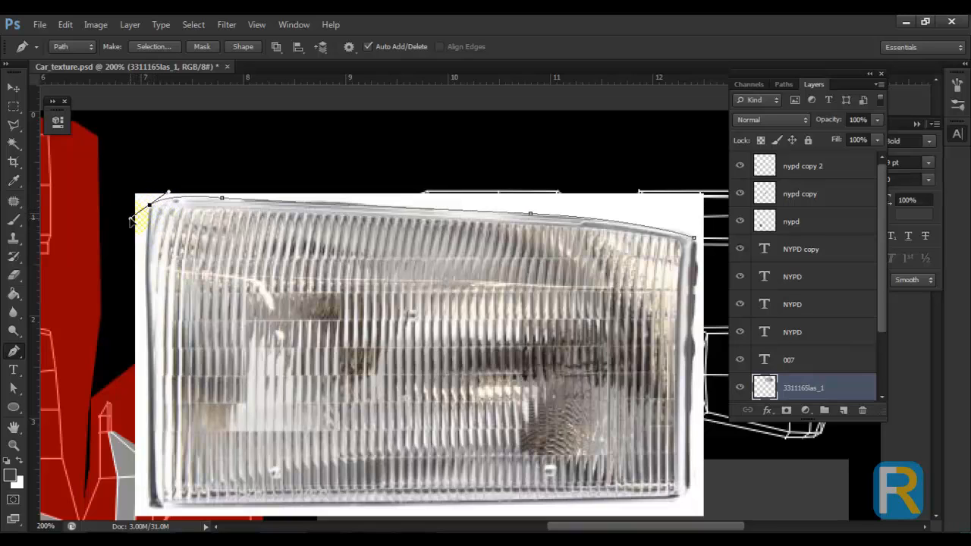
{"action": "left_click", "coordinate": [152, 293]}
{"action": "left_click_drag", "start_coordinate": [165, 448], "coordinate": [158, 325]}
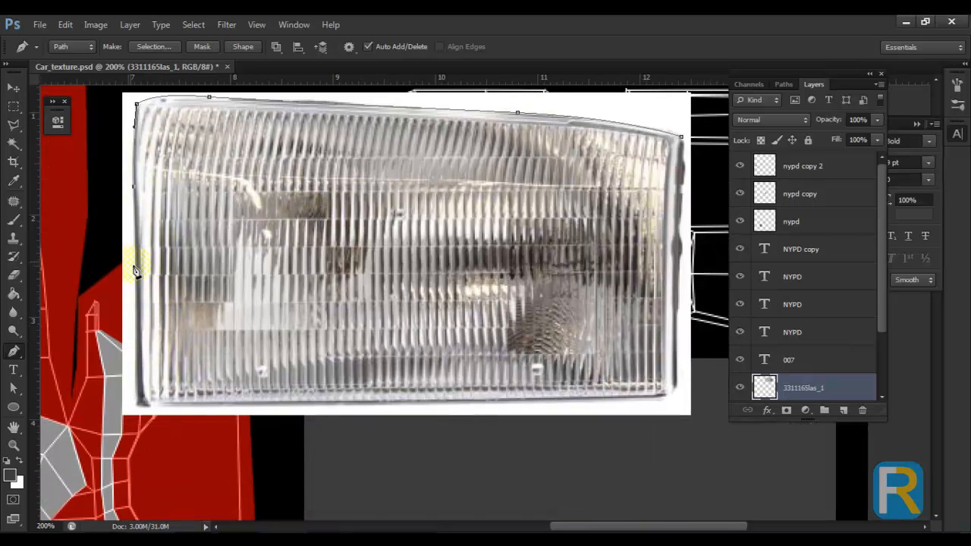
{"action": "left_click", "coordinate": [141, 396]}
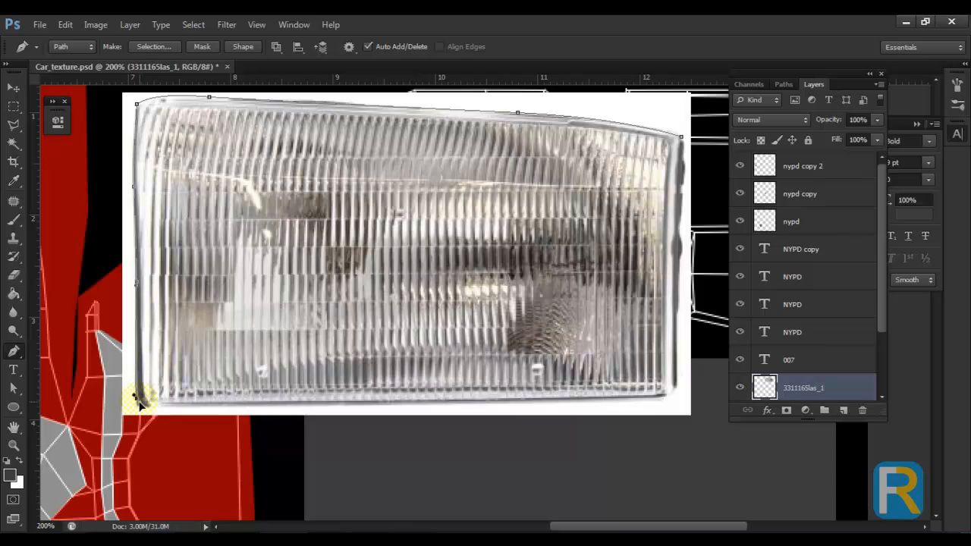
Trace the headlight's bottom and right edges and close the Pen path at its starting point.
{"action": "left_click_drag", "start_coordinate": [180, 409], "coordinate": [213, 410]}
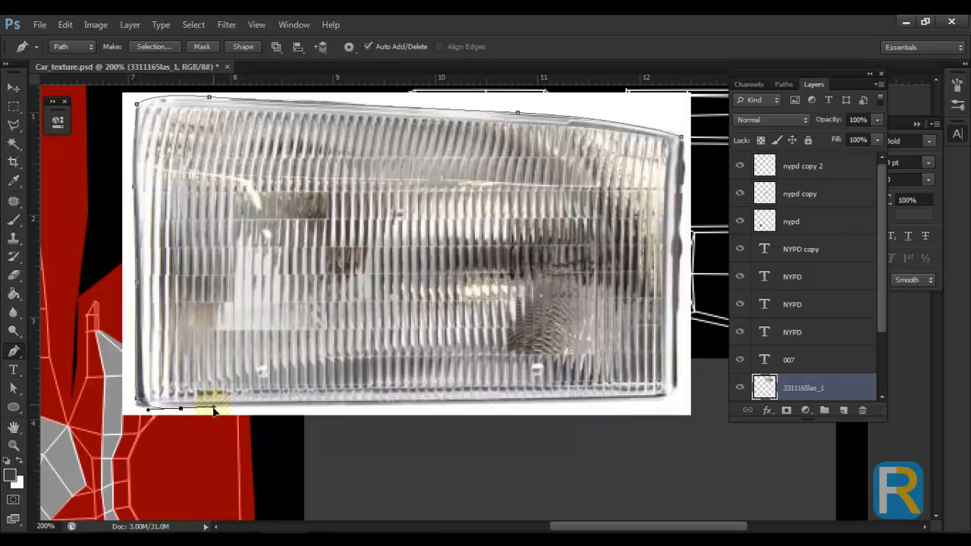
{"action": "left_click", "coordinate": [389, 409]}
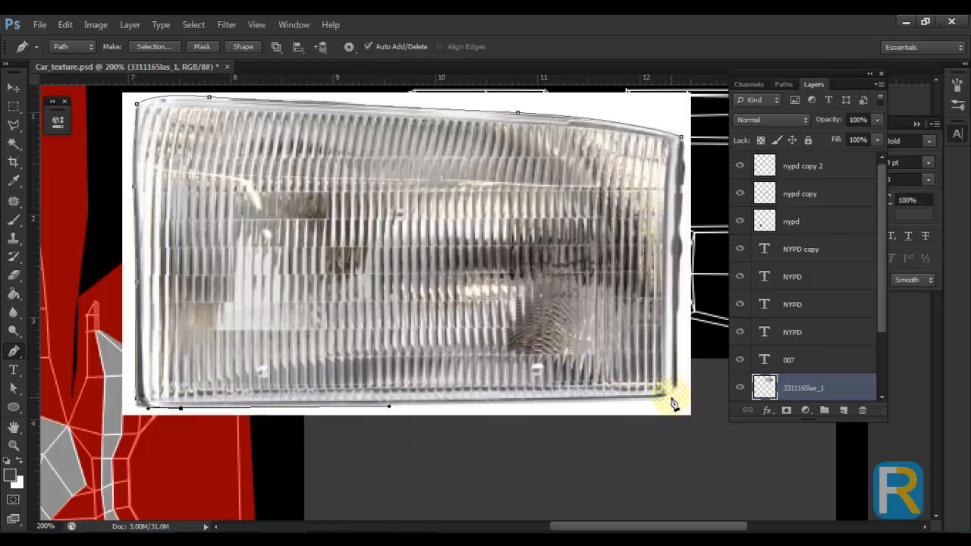
{"action": "left_click_drag", "start_coordinate": [670, 403], "coordinate": [665, 406]}
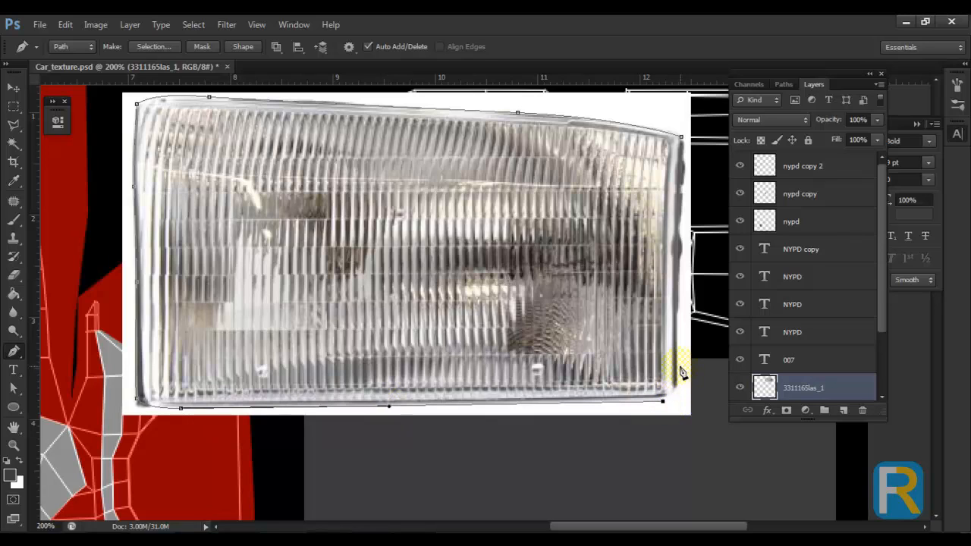
{"action": "left_click_drag", "start_coordinate": [678, 358], "coordinate": [678, 307]}
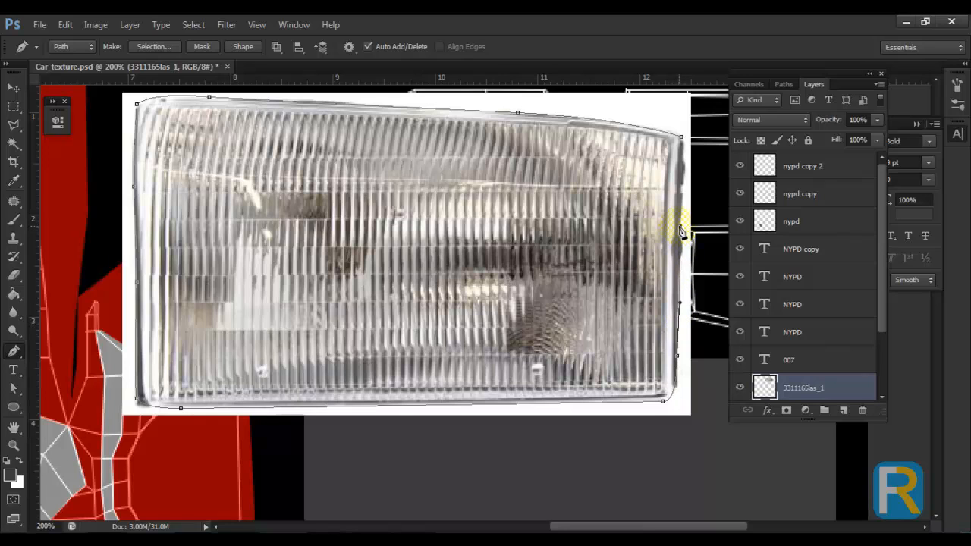
{"action": "left_click_drag", "start_coordinate": [678, 226], "coordinate": [645, 336]}
{"action": "left_click", "coordinate": [651, 250]}
{"action": "left_click", "coordinate": [651, 249]}
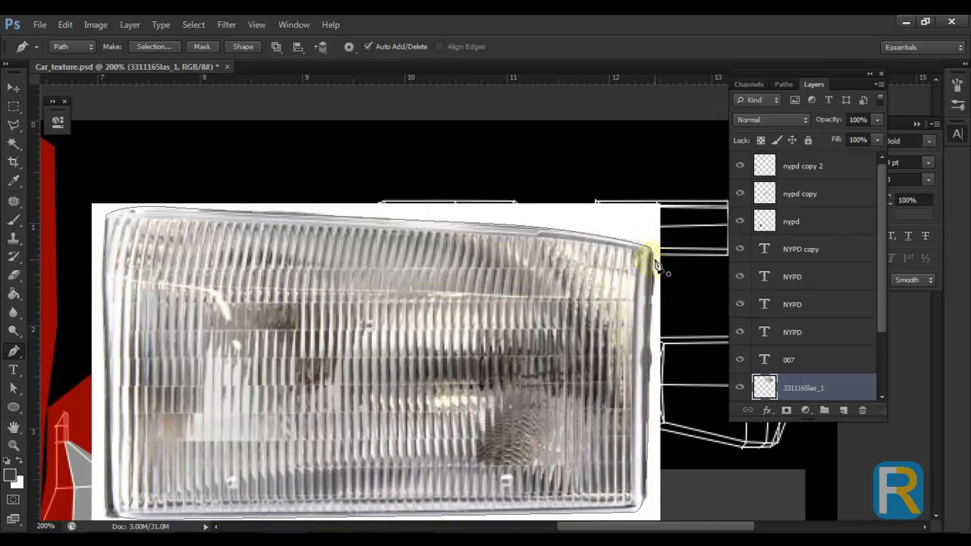
Convert the closed path to a selection, cut the headlight out of its white background and paste it onto a new layer.
{"action": "key", "text": "Return"}
{"action": "key", "text": "ctrl+Return"}
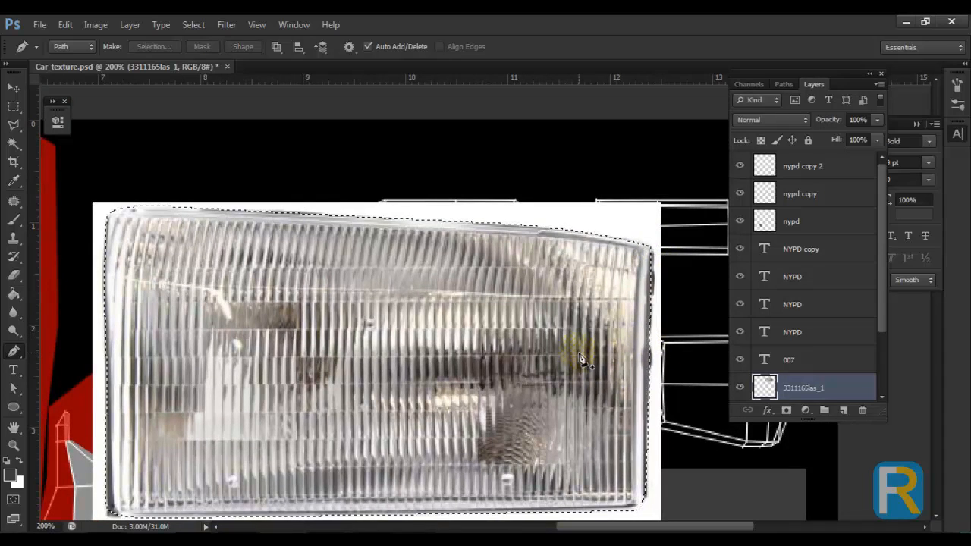
{"action": "key", "text": "ctrl+x"}
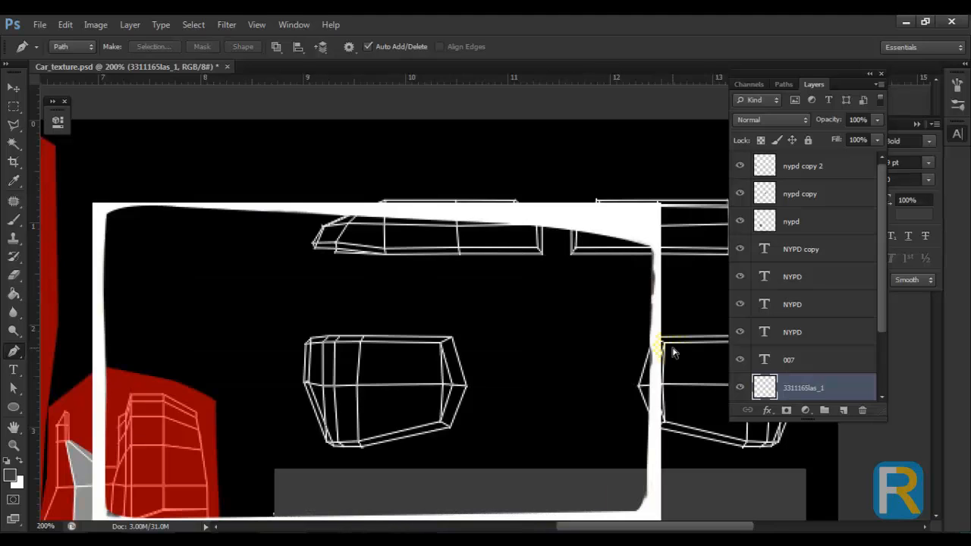
{"action": "key", "text": "ctrl+v"}
{"action": "scroll", "coordinate": [805, 356], "scroll_direction": "down", "scroll_amount": 3}
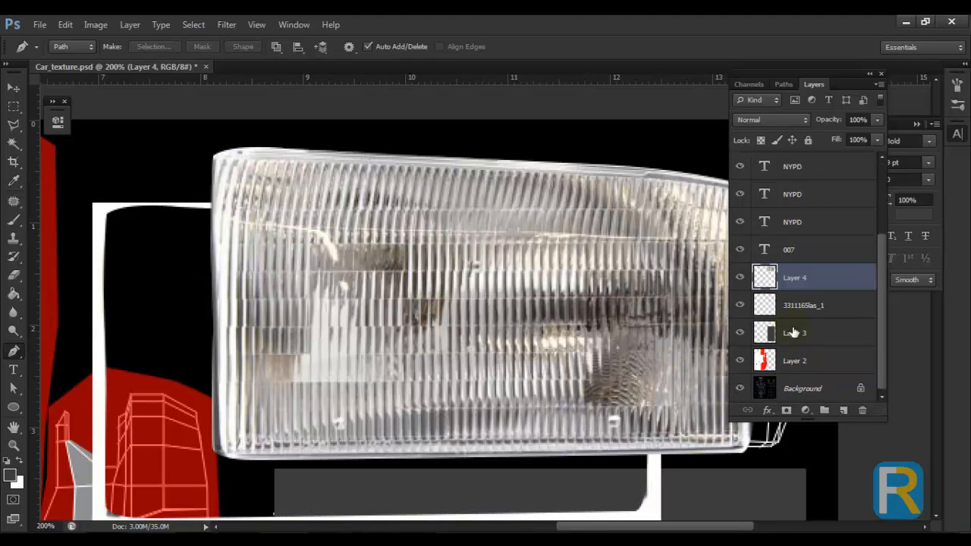
Hide the original headlight photo layer so that only the cut-out headlight on Layer 4 is shown.
{"action": "left_click", "coordinate": [741, 307]}
{"action": "left_click_drag", "start_coordinate": [582, 361], "coordinate": [516, 371]}
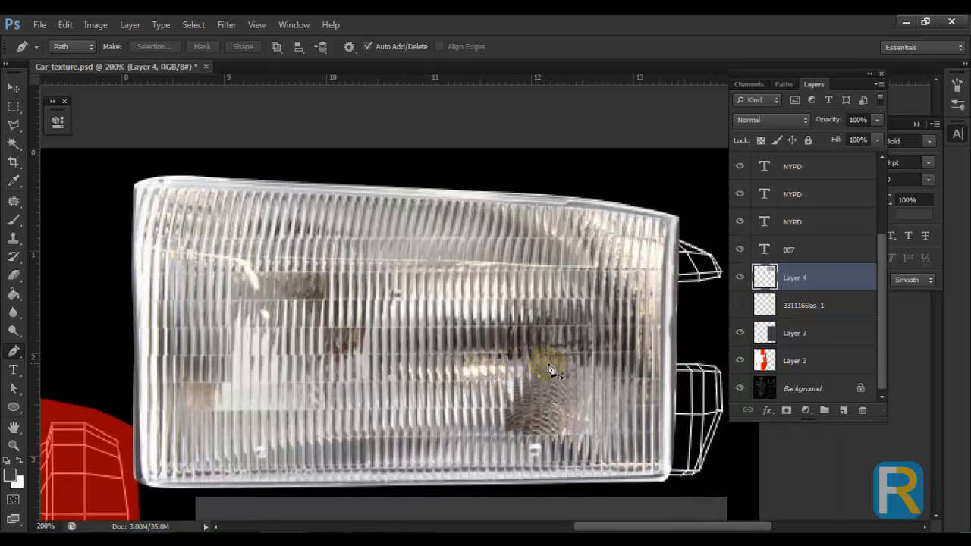
{"action": "key", "text": "v"}
Switch to Maya and select the faces of one headlight on the car model.
{"action": "key", "text": "alt+Tab"}
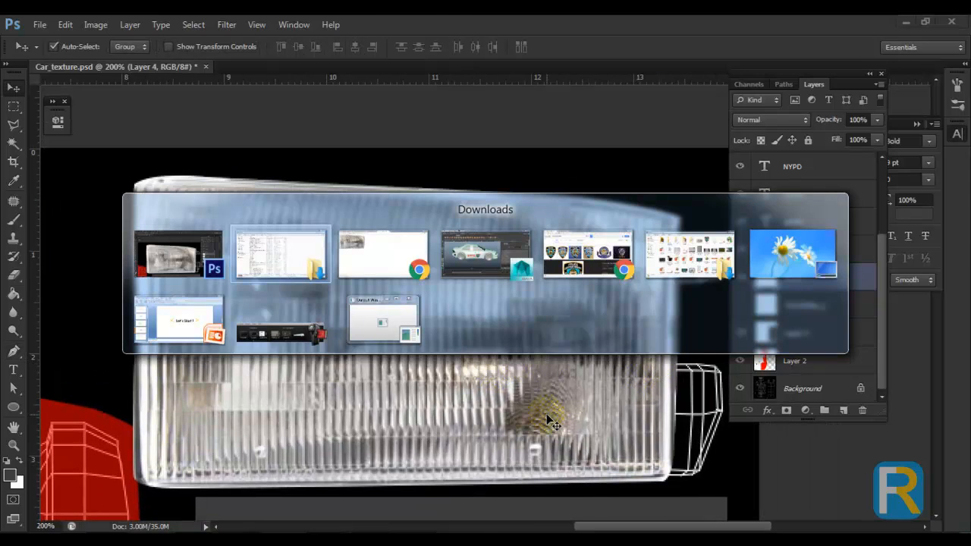
{"action": "key", "text": "alt+Tab"}
{"action": "key", "text": "alt+Tab"}
{"action": "mouse_move", "coordinate": [475, 269]}
{"action": "left_mouse_down"}
{"action": "mouse_move", "coordinate": [367, 257]}
{"action": "mouse_move", "coordinate": [483, 278]}
{"action": "left_mouse_up"}
{"action": "right_click", "coordinate": [506, 153]}
{"action": "left_click", "coordinate": [507, 191]}
{"action": "left_click", "coordinate": [577, 281]}
{"action": "left_click", "coordinate": [598, 275], "text": "shift"}
{"action": "left_click", "coordinate": [618, 260], "text": "shift"}
Examine where the selected headlight faces lie in the UV layout, converting the selection to UVs, and return to Photoshop.
{"action": "key", "text": "space"}
{"action": "key", "text": "space"}
{"action": "scroll", "coordinate": [506, 331], "scroll_direction": "down", "scroll_amount": 2}
{"action": "left_click_drag", "start_coordinate": [535, 273], "coordinate": [351, 353]}
{"action": "scroll", "coordinate": [440, 301], "scroll_direction": "up", "scroll_amount": 4}
{"action": "scroll", "coordinate": [347, 334], "scroll_direction": "up", "scroll_amount": 4}
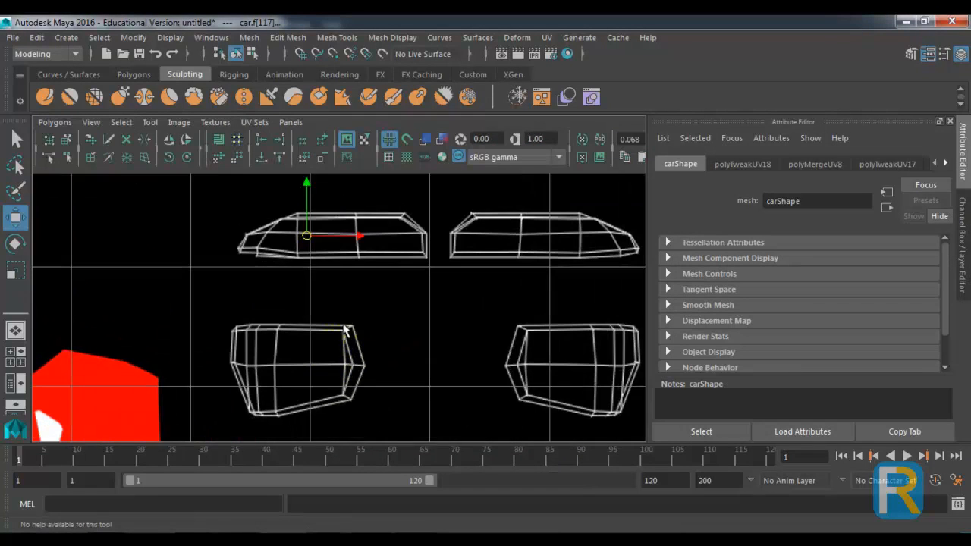
{"action": "right_click", "coordinate": [350, 243], "text": "ctrl"}
{"action": "left_click", "coordinate": [402, 236]}
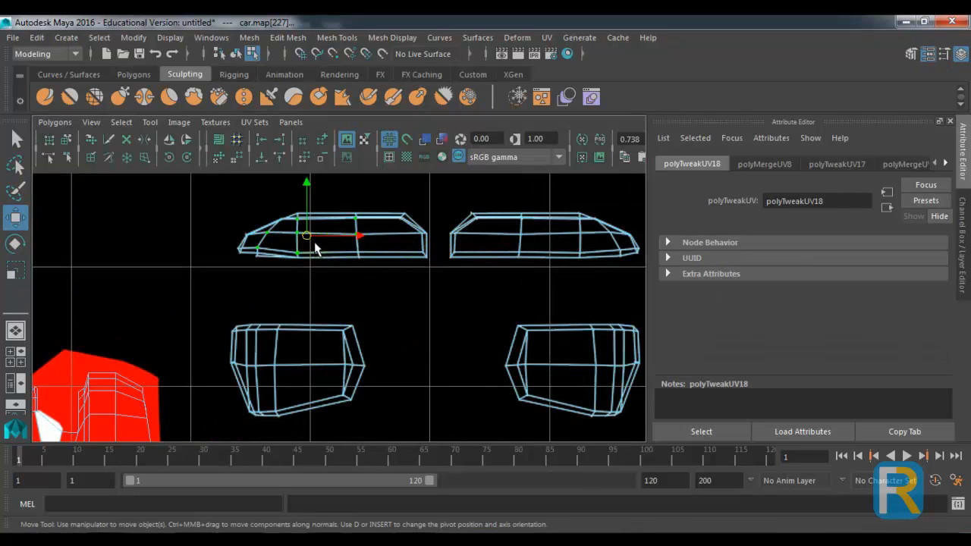
{"action": "key", "text": "alt+Tab"}
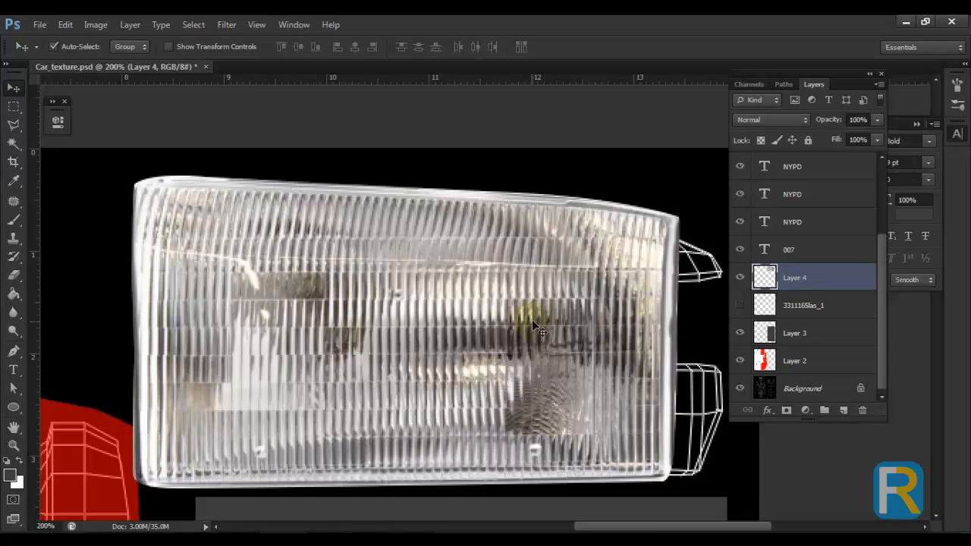
Convert the cut-out headlight on Layer 4 to a Smart Object.
{"action": "key", "text": "ctrl+t"}
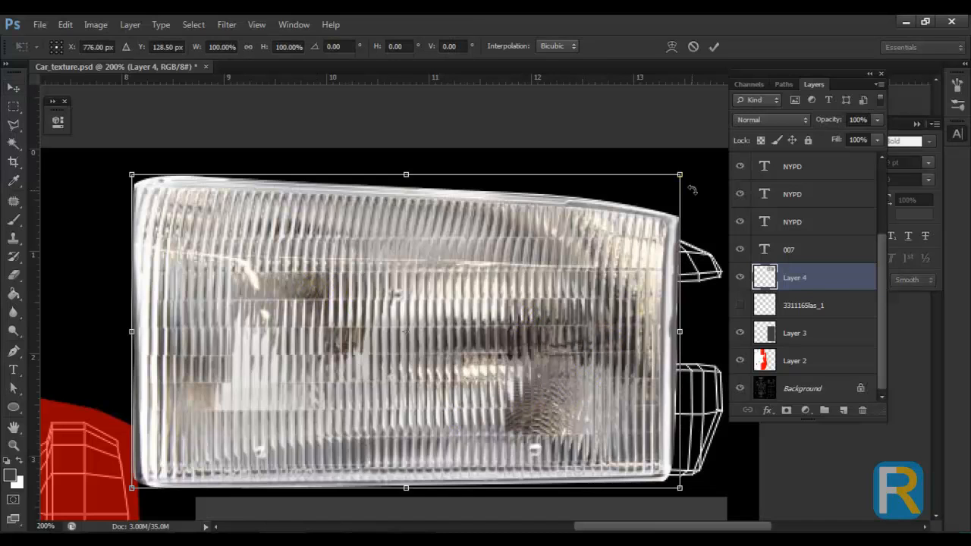
{"action": "key", "text": "Return"}
{"action": "right_click", "coordinate": [820, 277]}
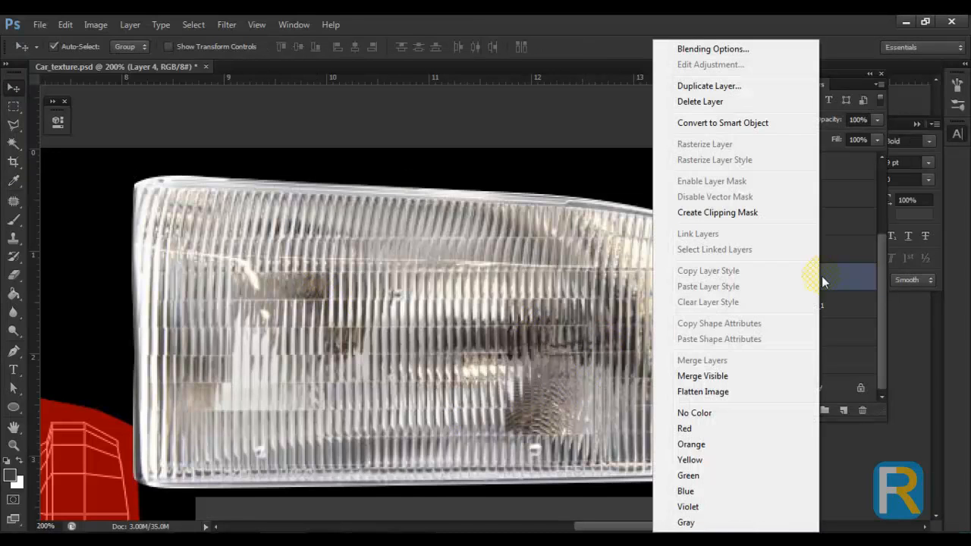
{"action": "left_click", "coordinate": [725, 123]}
Scale the headlight down to about 37% with Free Transform and place it by the upper headlight UV shells.
{"action": "key", "text": "ctrl+t"}
{"action": "left_click_drag", "start_coordinate": [678, 178], "coordinate": [503, 276]}
{"action": "left_click_drag", "start_coordinate": [446, 361], "coordinate": [408, 298]}
{"action": "right_click", "coordinate": [553, 462]}
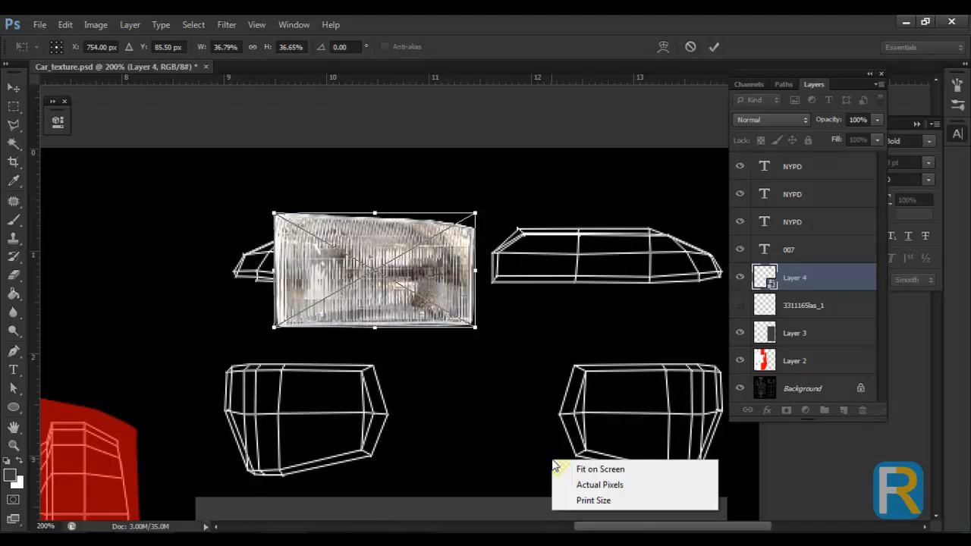
{"action": "left_click", "coordinate": [492, 364]}
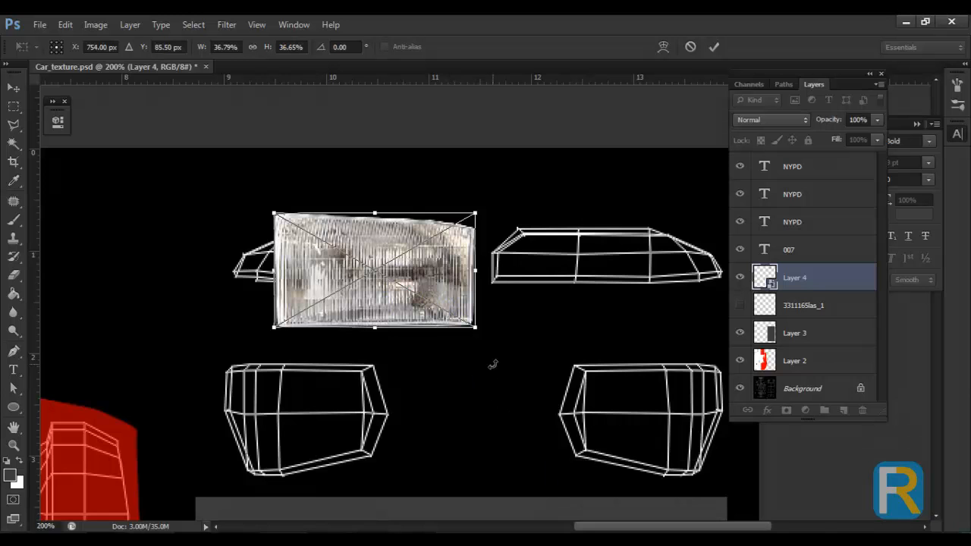
{"action": "key", "text": "ctrl+plus"}
{"action": "key", "text": "ctrl+plus"}
{"action": "left_click_drag", "start_coordinate": [335, 294], "coordinate": [515, 410]}
{"action": "left_click_drag", "start_coordinate": [505, 356], "coordinate": [431, 349]}
{"action": "key", "text": "Return"}
Move the headlight onto the right-hand headlight UV shell and reduce its scale to about 25%.
{"action": "left_click_drag", "start_coordinate": [474, 373], "coordinate": [732, 380]}
{"action": "left_click_drag", "start_coordinate": [608, 431], "coordinate": [328, 448]}
{"action": "key", "text": "ctrl+t"}
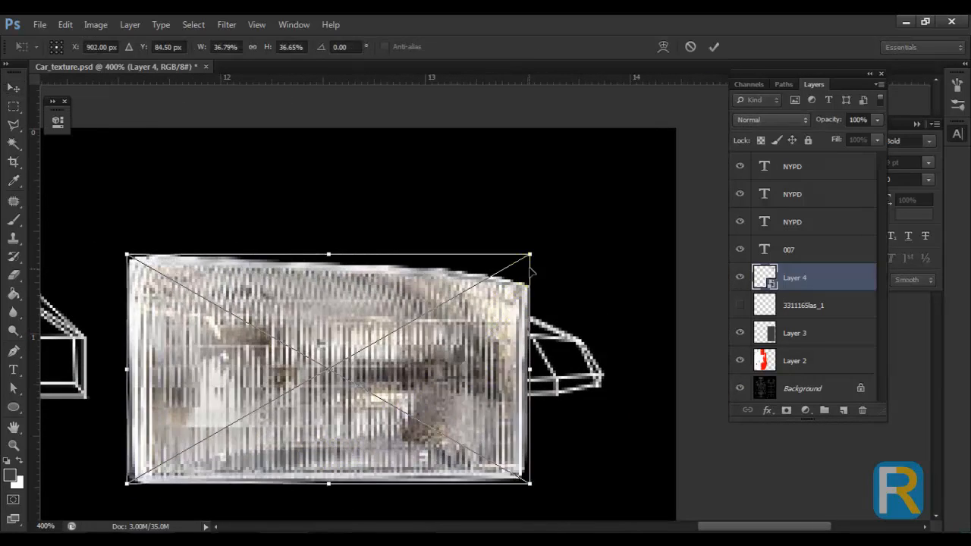
{"action": "left_click_drag", "start_coordinate": [530, 256], "coordinate": [464, 291]}
{"action": "left_click_drag", "start_coordinate": [384, 378], "coordinate": [479, 392]}
{"action": "key", "text": "Return"}
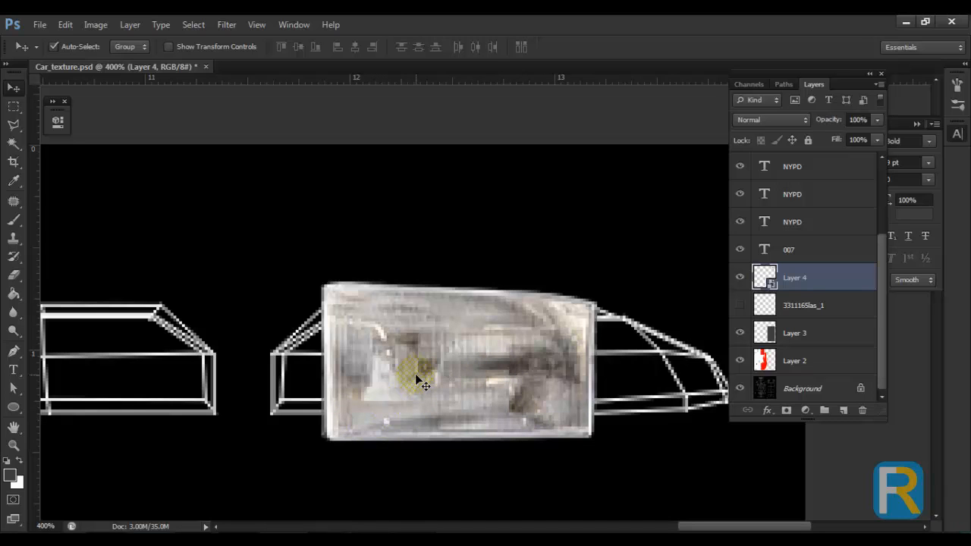
Distort the headlight's four corners so that it roughly follows the outline of the right-hand headlight UV shell.
{"action": "key", "text": "ctrl+t"}
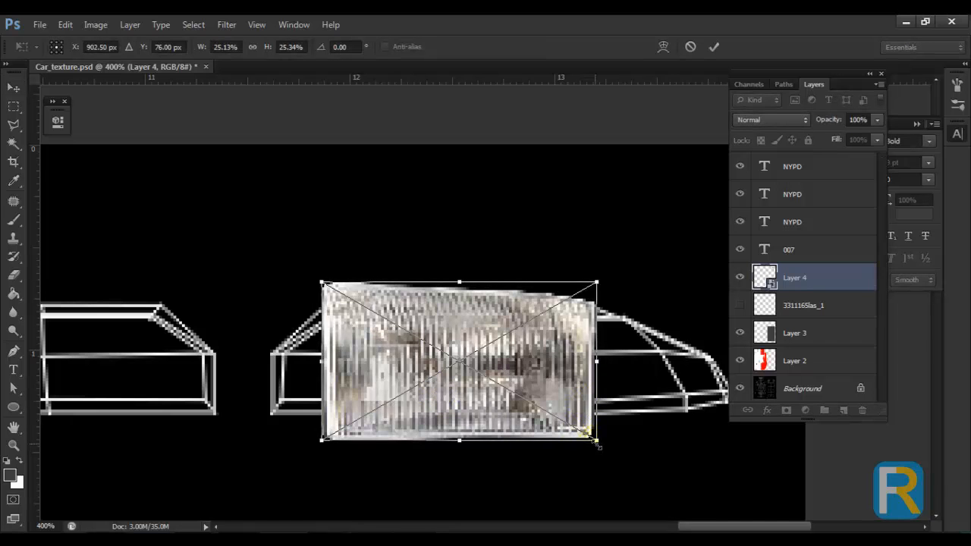
{"action": "left_click_drag", "start_coordinate": [597, 445], "coordinate": [728, 403]}
{"action": "left_click_drag", "start_coordinate": [598, 286], "coordinate": [636, 293]}
{"action": "left_click_drag", "start_coordinate": [320, 443], "coordinate": [257, 414]}
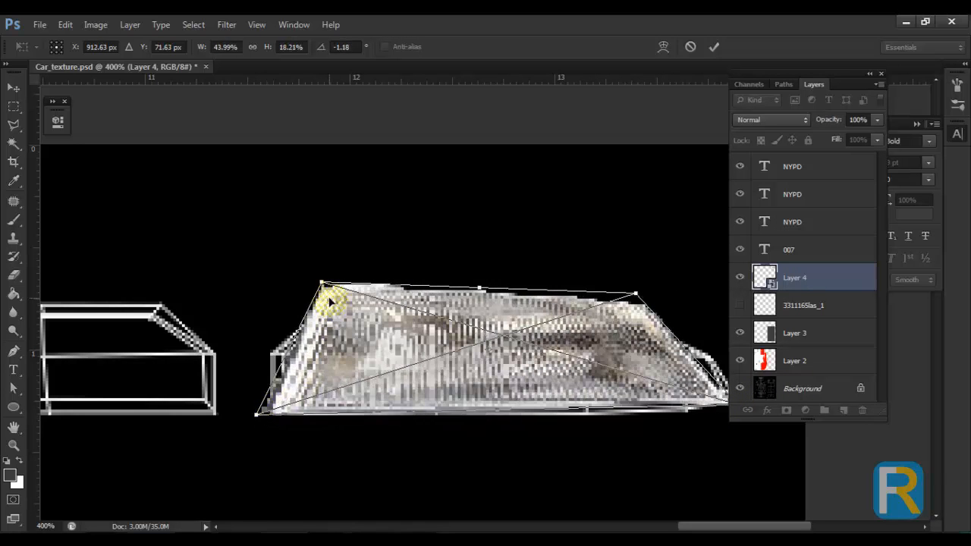
{"action": "left_click_drag", "start_coordinate": [322, 283], "coordinate": [294, 283]}
{"action": "double_click", "coordinate": [360, 324]}
{"action": "left_click_drag", "start_coordinate": [589, 325], "coordinate": [486, 339]}
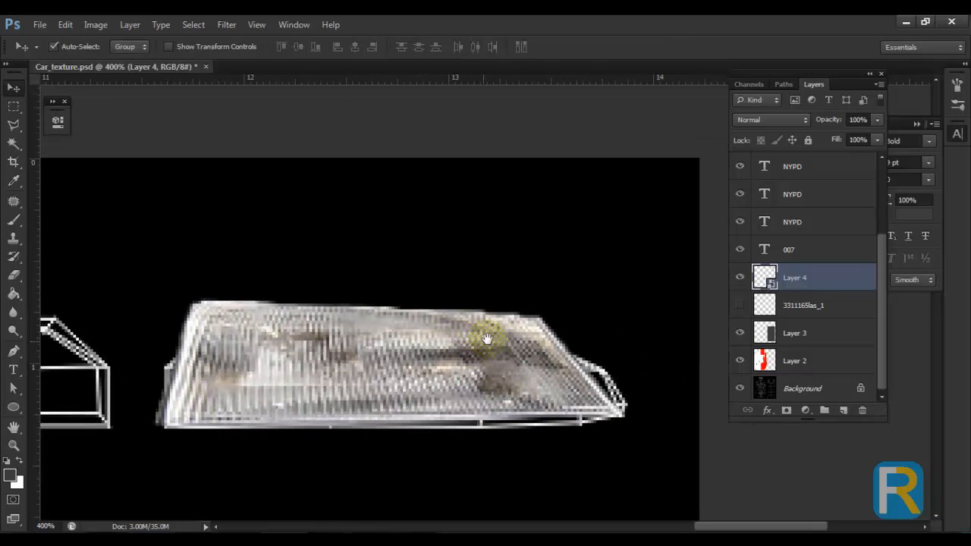
Rasterize Layer 4 and warp the headlight's bottom and right side towards the edges of the UV shell.
{"action": "right_click", "coordinate": [818, 279]}
{"action": "left_click", "coordinate": [700, 180]}
{"action": "key", "text": "ctrl+t"}
{"action": "right_click", "coordinate": [460, 375]}
{"action": "left_click", "coordinate": [493, 238]}
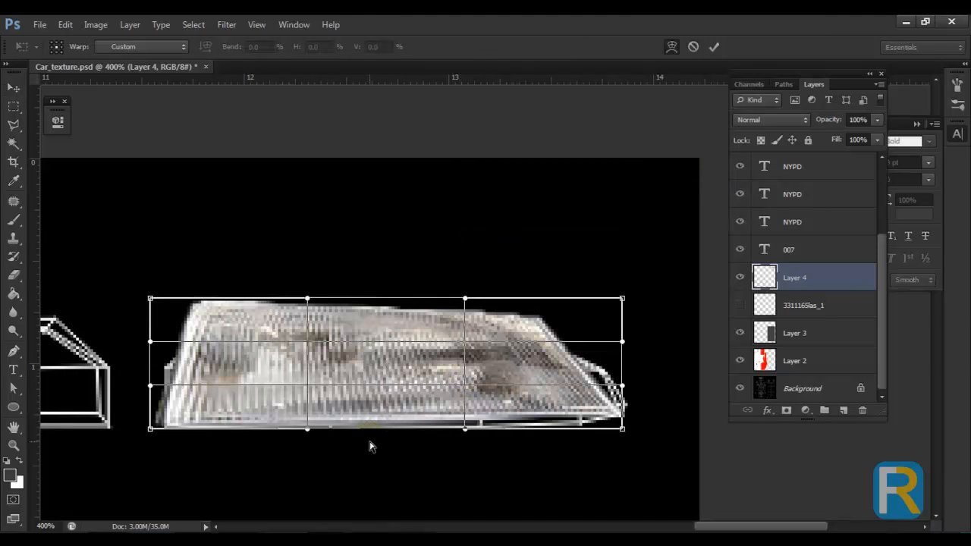
{"action": "left_click_drag", "start_coordinate": [307, 429], "coordinate": [306, 438]}
{"action": "left_click_drag", "start_coordinate": [465, 429], "coordinate": [461, 443]}
{"action": "left_click_drag", "start_coordinate": [606, 368], "coordinate": [625, 370]}
{"action": "mouse_move", "coordinate": [574, 323]}
{"action": "left_mouse_down"}
{"action": "mouse_move", "coordinate": [553, 347]}
{"action": "mouse_move", "coordinate": [585, 318]}
{"action": "mouse_move", "coordinate": [556, 314]}
{"action": "left_mouse_up"}
{"action": "left_click_drag", "start_coordinate": [585, 371], "coordinate": [587, 375]}
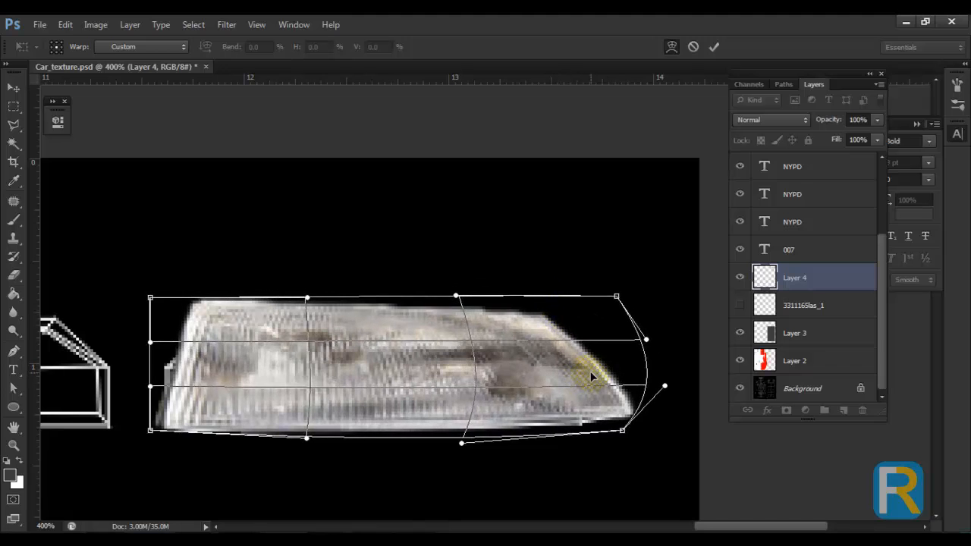
Warp the headlight's upper left corner, top edge and right side to fit the UV shell and apply the warp.
{"action": "left_click_drag", "start_coordinate": [150, 299], "coordinate": [175, 315]}
{"action": "mouse_move", "coordinate": [307, 298]}
{"action": "left_mouse_down"}
{"action": "mouse_move", "coordinate": [311, 324]}
{"action": "mouse_move", "coordinate": [311, 311]}
{"action": "left_mouse_up"}
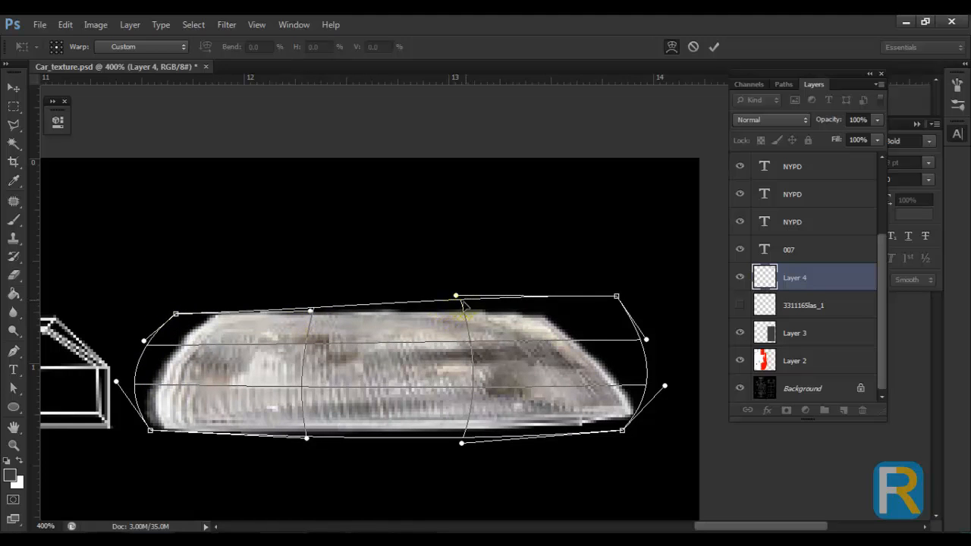
{"action": "left_click_drag", "start_coordinate": [462, 301], "coordinate": [455, 313]}
{"action": "left_click_drag", "start_coordinate": [615, 297], "coordinate": [569, 292]}
{"action": "left_click_drag", "start_coordinate": [641, 384], "coordinate": [631, 402]}
{"action": "key", "text": "Return"}
Duplicate the headlight onto the left-hand headlight UV shell and flip the copy horizontally.
{"action": "left_click_drag", "start_coordinate": [302, 386], "coordinate": [368, 376]}
{"action": "key", "text": "ctrl+t"}
{"action": "right_click", "coordinate": [389, 388]}
{"action": "left_click", "coordinate": [398, 369]}
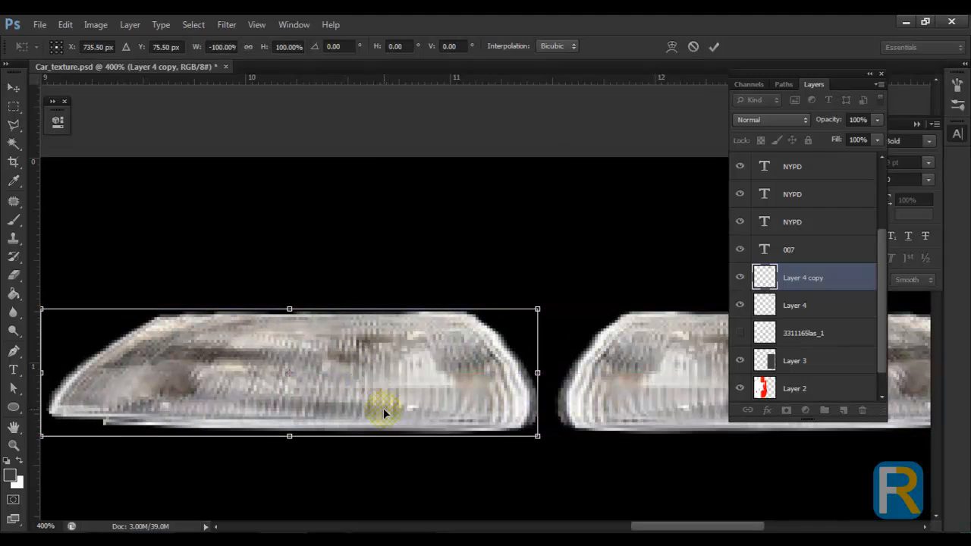
{"action": "key", "text": "Return"}
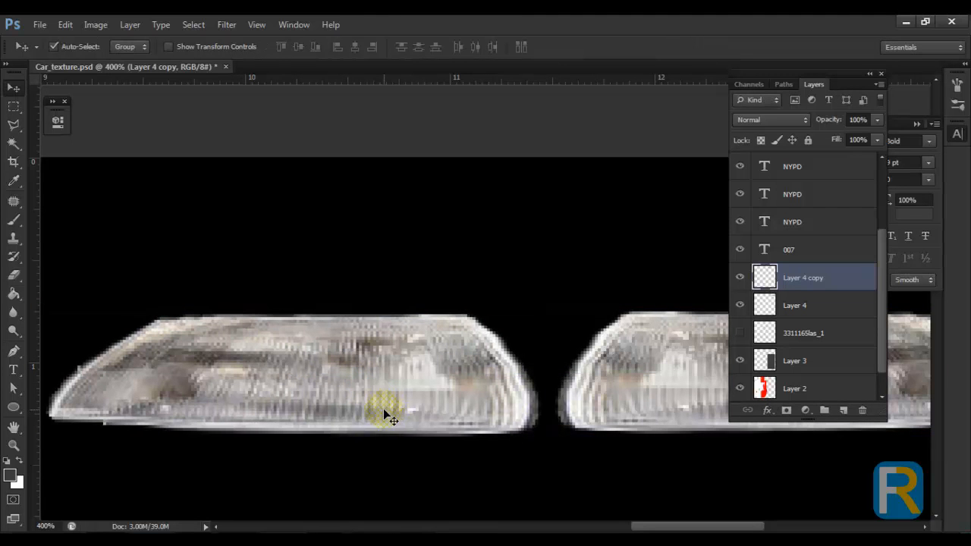
Nudge the mirrored headlight copy into alignment with the left-hand headlight UV shell.
{"action": "key", "text": "Right"}
{"action": "key", "text": "Right"}
{"action": "key", "text": "Right"}
{"action": "key", "text": "Right"}
{"action": "key", "text": "Left"}
{"action": "key", "text": "Left"}
{"action": "key", "text": "Left"}
{"action": "key", "text": "Left"}
{"action": "key", "text": "Up"}
{"action": "key", "text": "Left"}
{"action": "key", "text": "Down"}
{"action": "key", "text": "Down"}
{"action": "key", "text": "Up"}
{"action": "key", "text": "Right"}
{"action": "key", "text": "ctrl+minus"}
{"action": "key", "text": "ctrl+minus"}
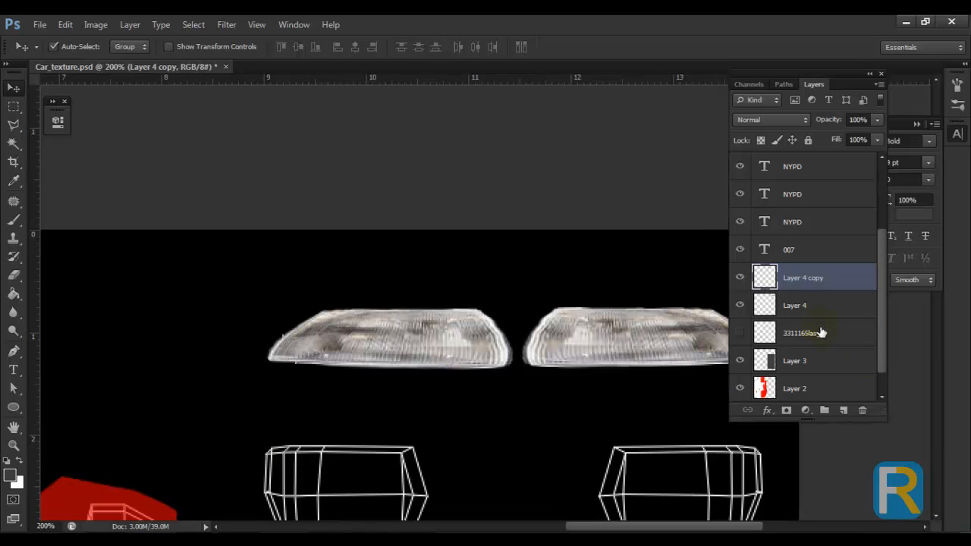
Cover the left UV shell below the headlights with a dark red rectangle filled on a new layer.
{"action": "scroll", "coordinate": [430, 336], "scroll_direction": "down", "scroll_amount": 3}
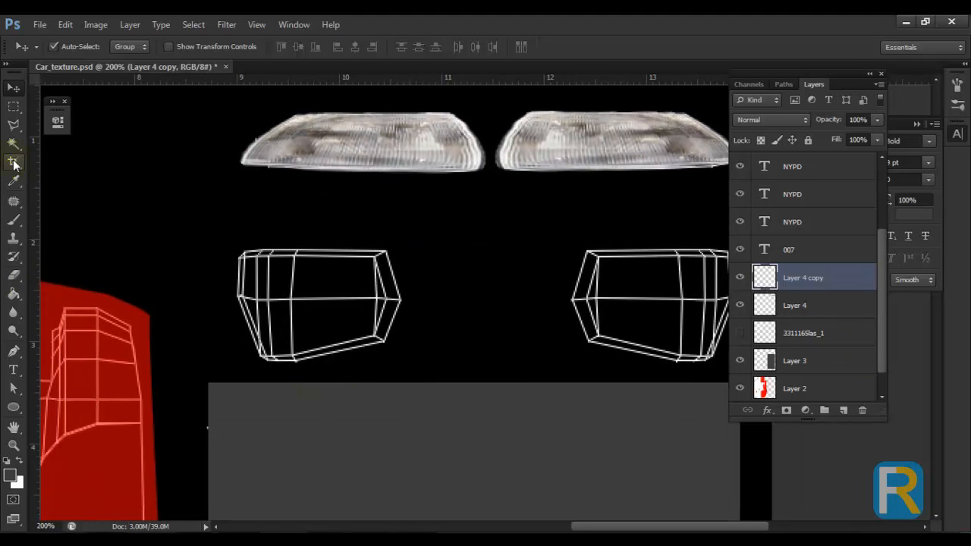
{"action": "left_click", "coordinate": [13, 106]}
{"action": "left_click_drag", "start_coordinate": [221, 236], "coordinate": [407, 369]}
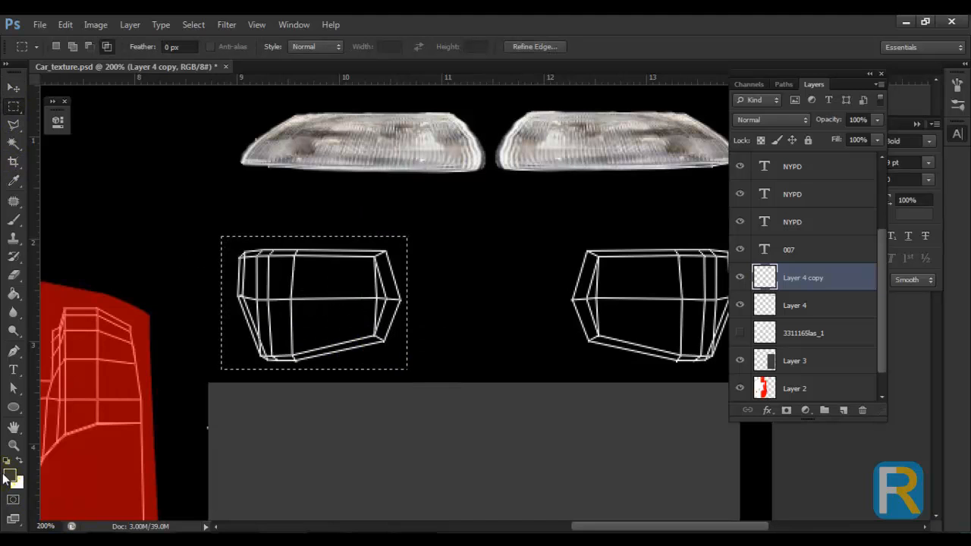
{"action": "left_click", "coordinate": [10, 475]}
{"action": "left_click_drag", "start_coordinate": [716, 416], "coordinate": [709, 352]}
{"action": "left_click", "coordinate": [834, 278]}
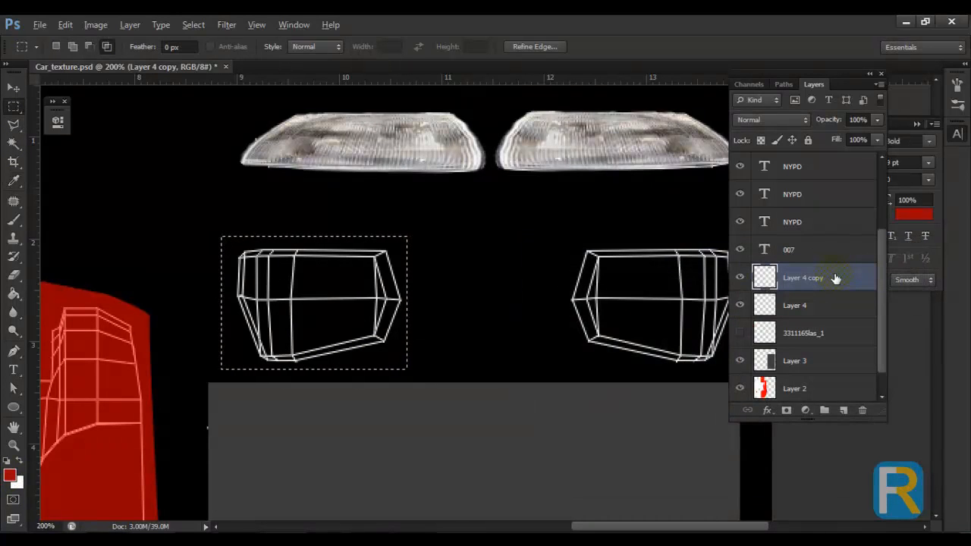
{"action": "key", "text": "ctrl+shift+alt+n"}
{"action": "key", "text": "alt+BackSpace"}
{"action": "key", "text": "ctrl+d"}
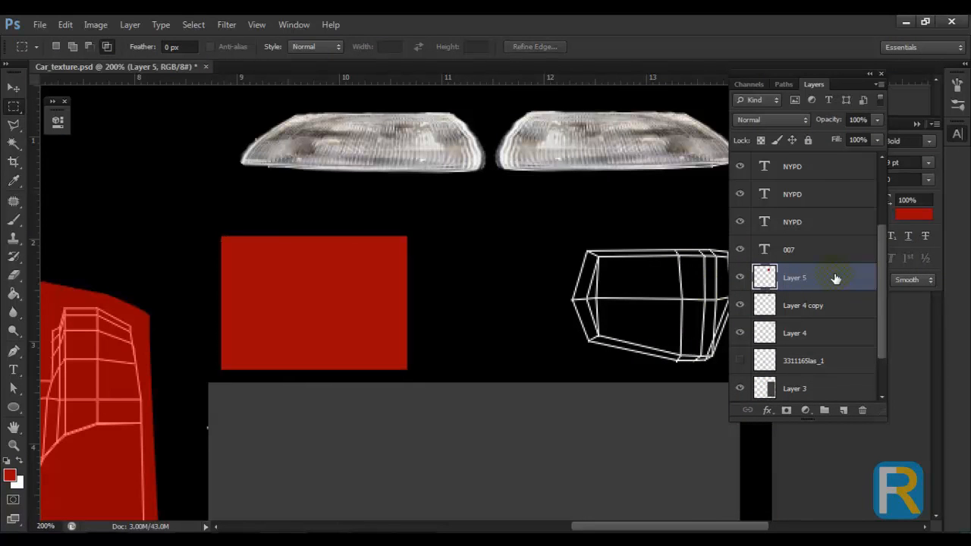
Duplicate the dark red rectangle over the matching UV shell on the right.
{"action": "key", "text": "v"}
{"action": "left_click_drag", "start_coordinate": [354, 321], "coordinate": [699, 321]}
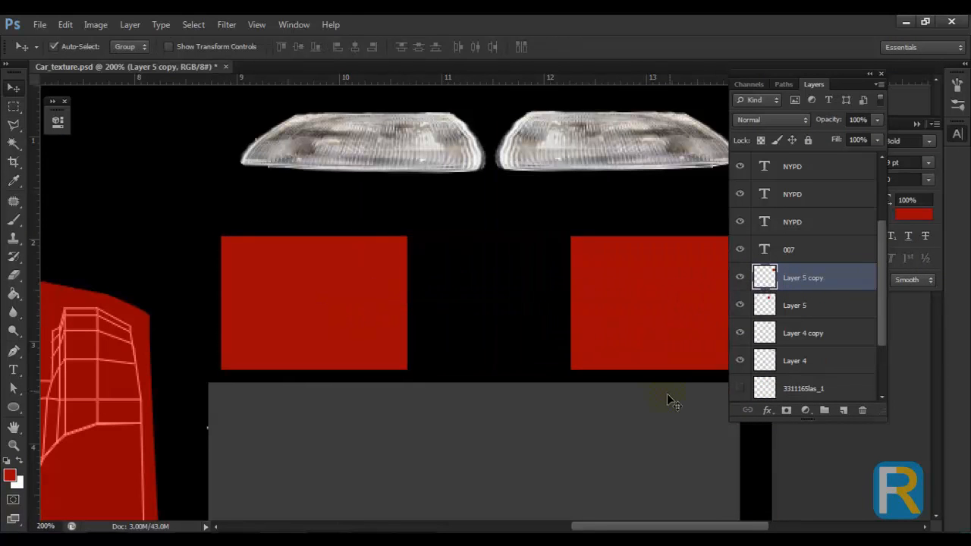
{"action": "left_click_drag", "start_coordinate": [635, 389], "coordinate": [561, 389]}
{"action": "left_click_drag", "start_coordinate": [619, 392], "coordinate": [496, 310]}
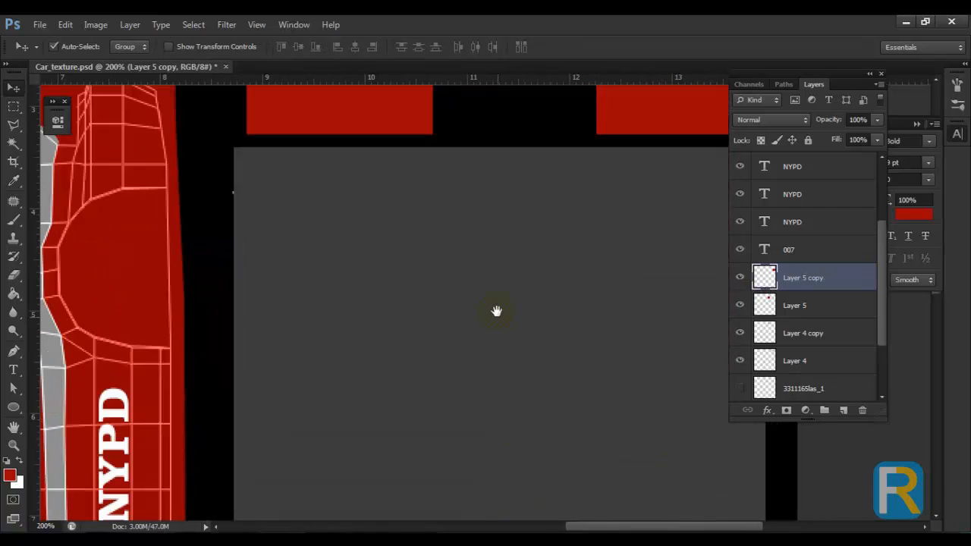
{"action": "key", "text": "ctrl+minus"}
{"action": "key", "text": "ctrl+minus"}
{"action": "key", "text": "ctrl+minus"}
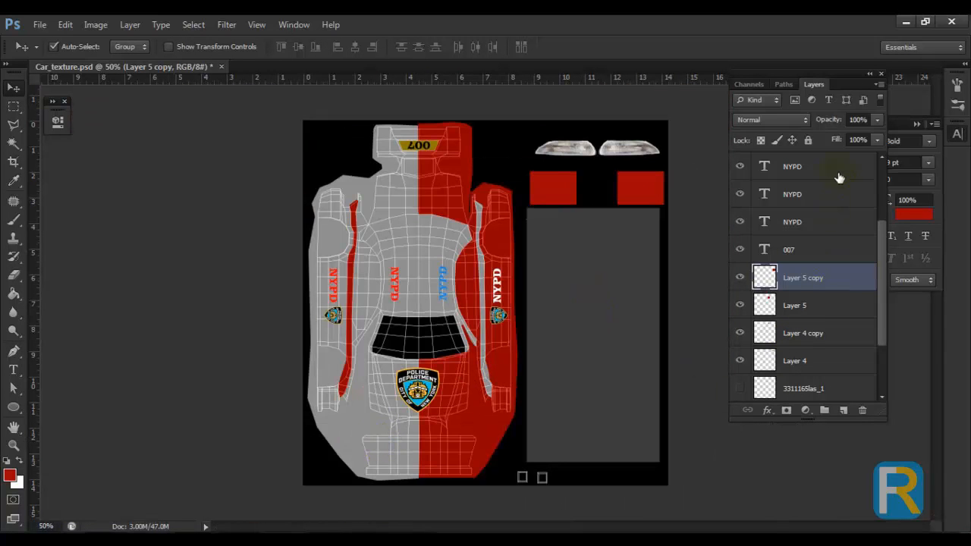
Switch to Maya and check which part of the car the small square UV shells below the underbody belong to.
{"action": "key", "text": "m"}
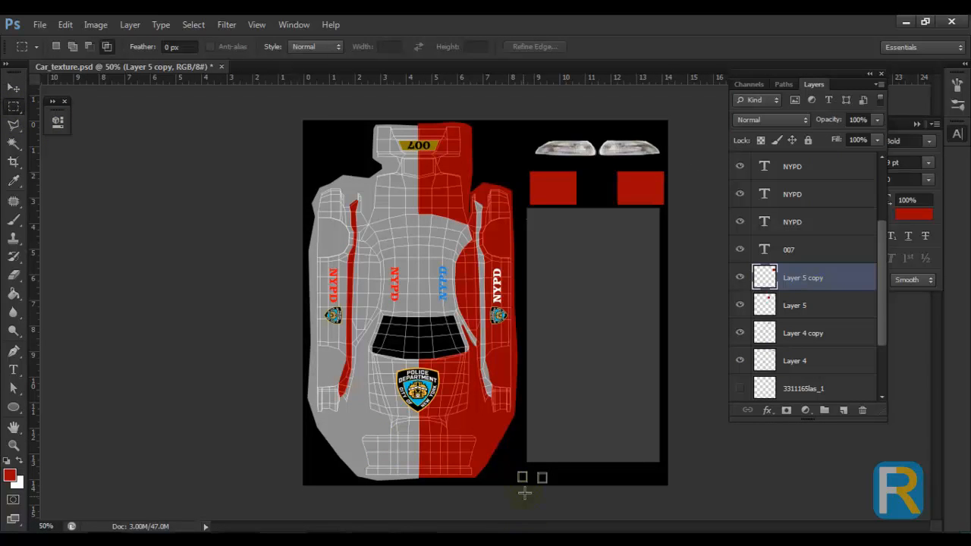
{"action": "key", "text": "alt+Tab"}
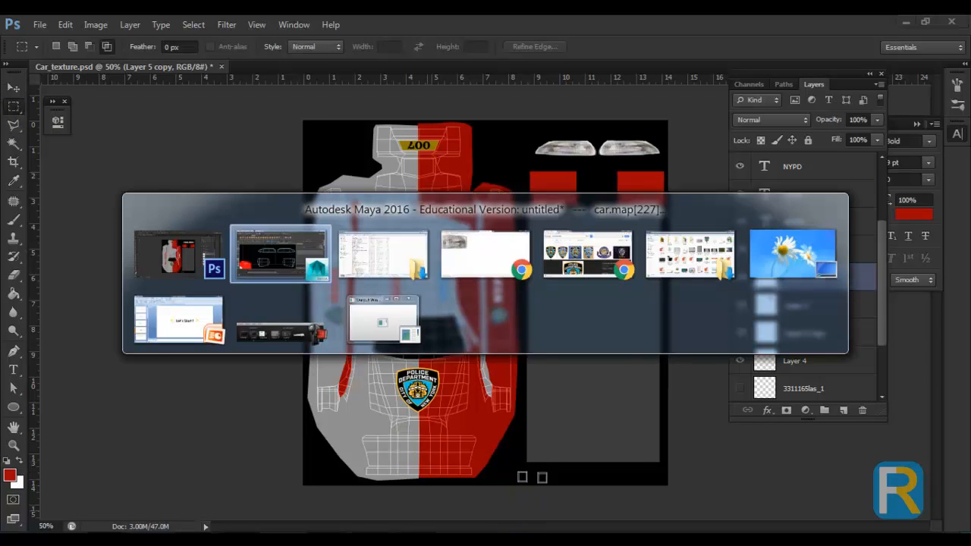
{"action": "scroll", "coordinate": [317, 416], "scroll_direction": "down", "scroll_amount": 5}
{"action": "left_click_drag", "start_coordinate": [328, 410], "coordinate": [358, 147]}
{"action": "key", "text": "w"}
{"action": "left_click_drag", "start_coordinate": [283, 360], "coordinate": [343, 399]}
{"action": "key", "text": "space"}
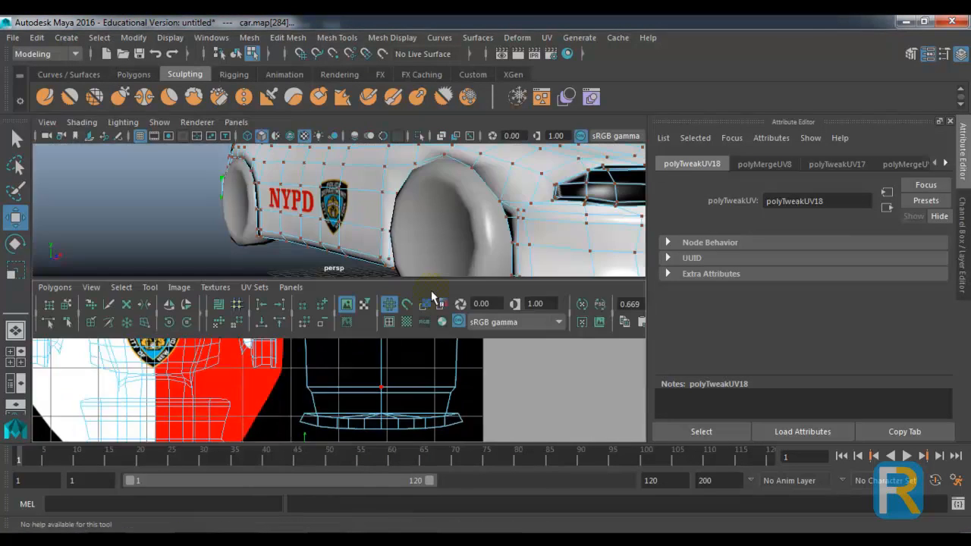
{"action": "key", "text": "space"}
{"action": "left_click_drag", "start_coordinate": [477, 335], "coordinate": [358, 384]}
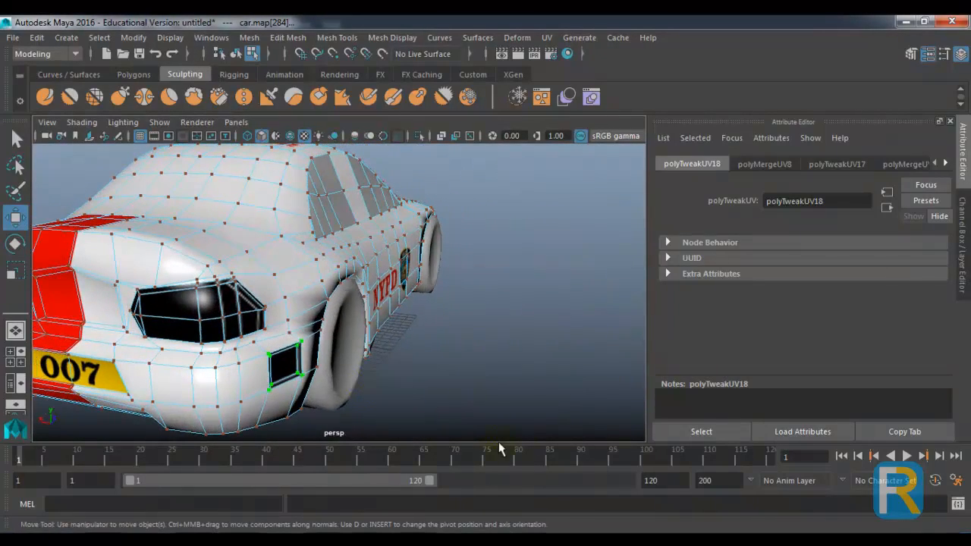
{"action": "key", "text": "space"}
{"action": "left_click_drag", "start_coordinate": [328, 423], "coordinate": [365, 373]}
{"action": "scroll", "coordinate": [403, 235], "scroll_direction": "down", "scroll_amount": 5}
{"action": "left_click_drag", "start_coordinate": [402, 234], "coordinate": [425, 280]}
{"action": "left_click", "coordinate": [344, 388]}
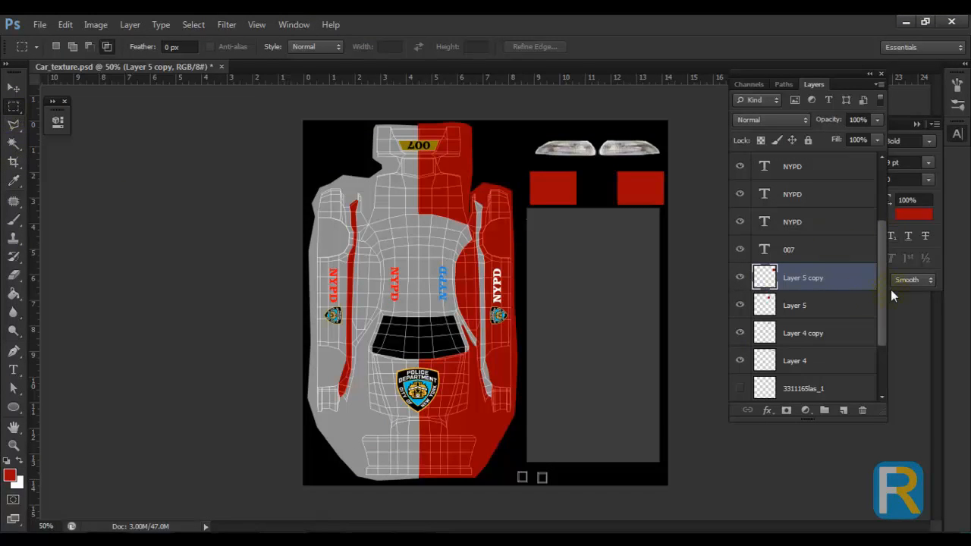
Set the Fill of the body colour layer, Layer 2, to 100%.
{"action": "scroll", "coordinate": [882, 296], "scroll_direction": "down", "scroll_amount": 3}
{"action": "left_click", "coordinate": [861, 361]}
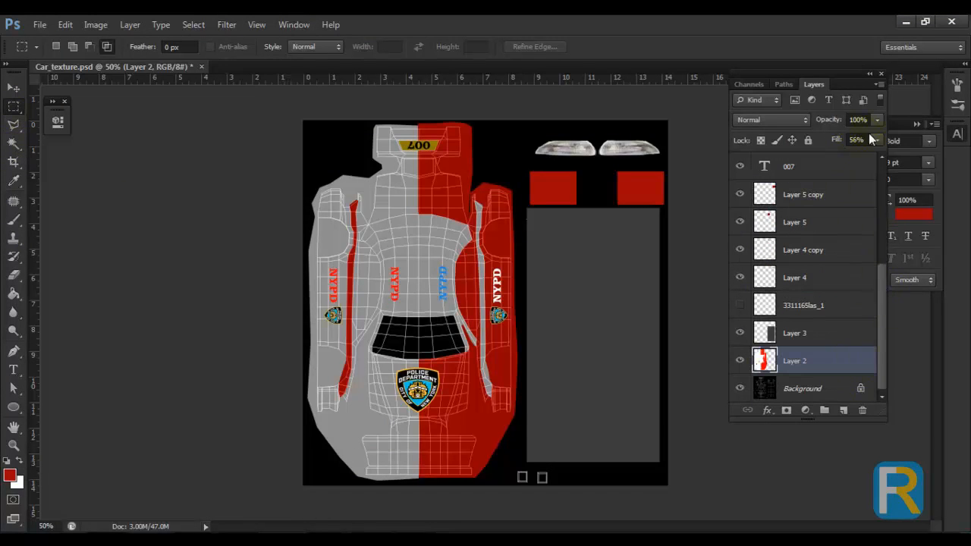
{"action": "left_click", "coordinate": [577, 326]}
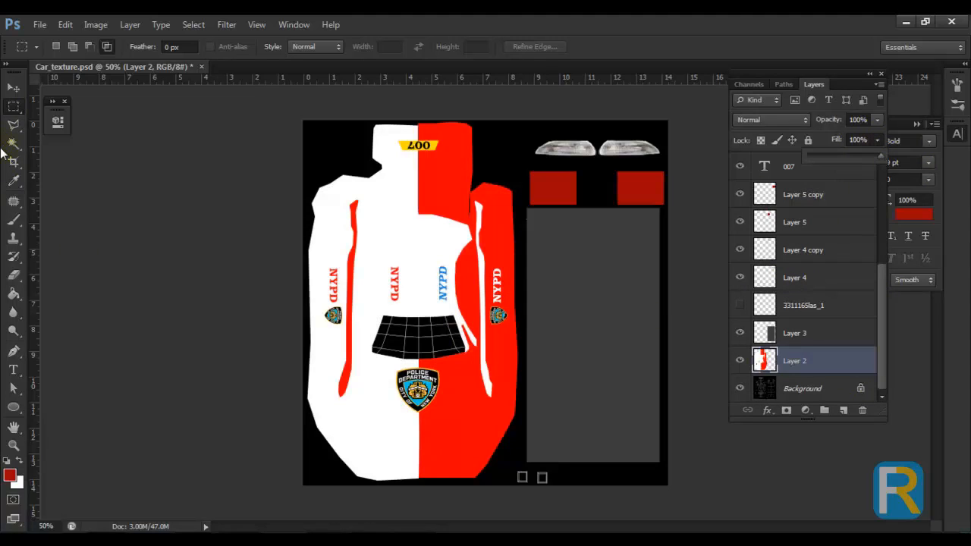
Fill the right small square UV shell below the underbody with white sampled from the car body.
{"action": "left_click_drag", "start_coordinate": [533, 471], "coordinate": [552, 485]}
{"action": "key", "text": "b"}
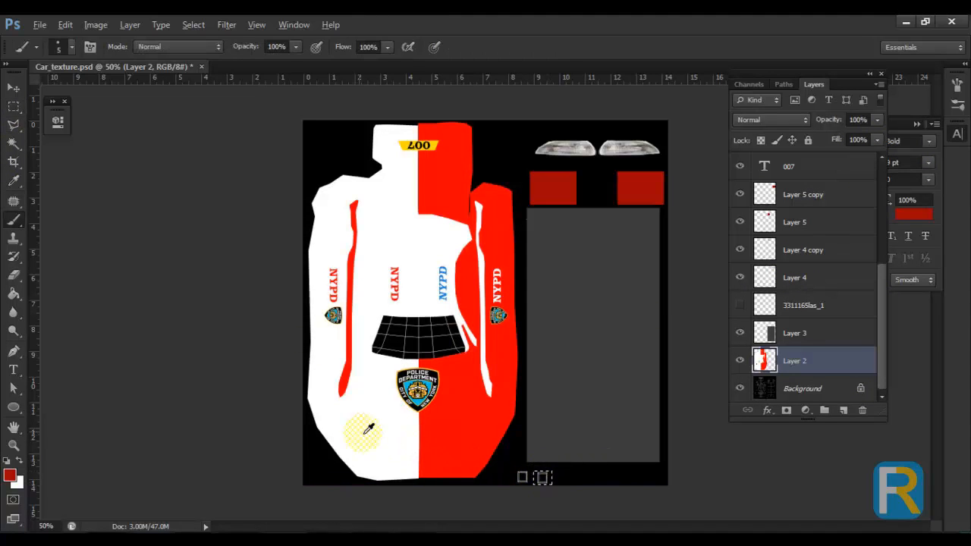
{"action": "left_click", "coordinate": [381, 436], "text": "alt"}
{"action": "key", "text": "alt+BackSpace"}
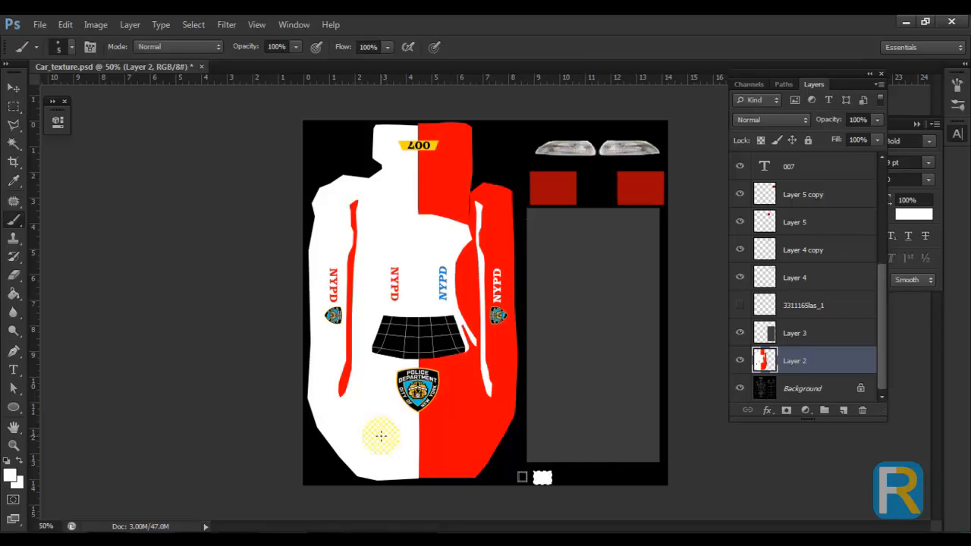
{"action": "key", "text": "ctrl+d"}
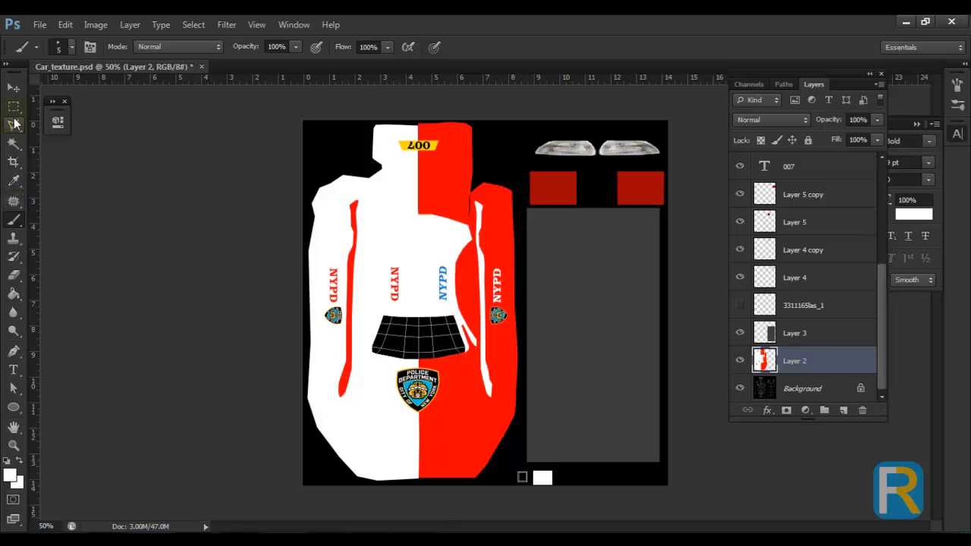
Fill the left small square UV shell below the underbody with red sampled from the car body.
{"action": "left_click", "coordinate": [14, 110]}
{"action": "left_click_drag", "start_coordinate": [514, 469], "coordinate": [532, 487]}
{"action": "left_click", "coordinate": [500, 476]}
{"action": "key", "text": "b"}
{"action": "left_click", "coordinate": [459, 412], "text": "alt"}
{"action": "key", "text": "ctrl+d"}
{"action": "left_click", "coordinate": [11, 91]}
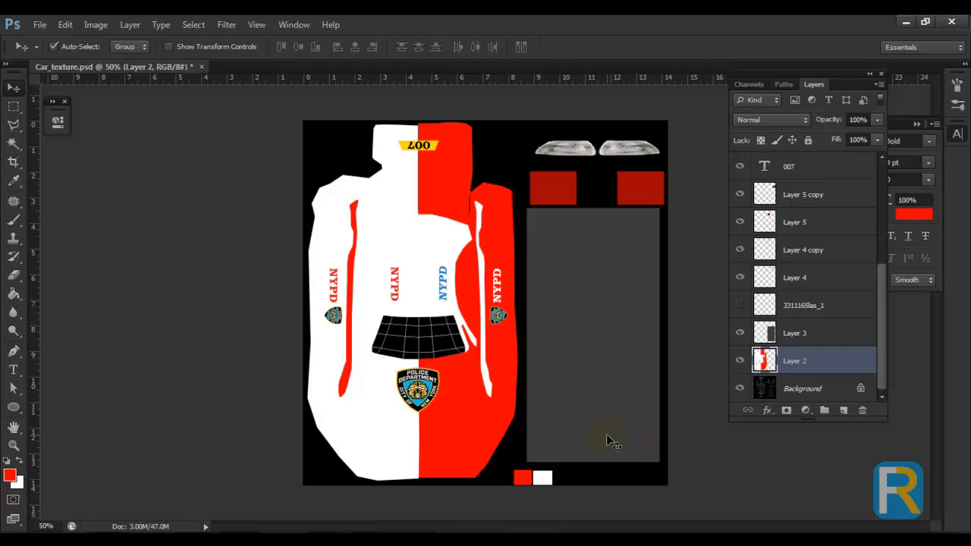
Switch to Maya and refresh the car body's colour texture through its phong3 material.
{"action": "key", "text": "alt+Tab"}
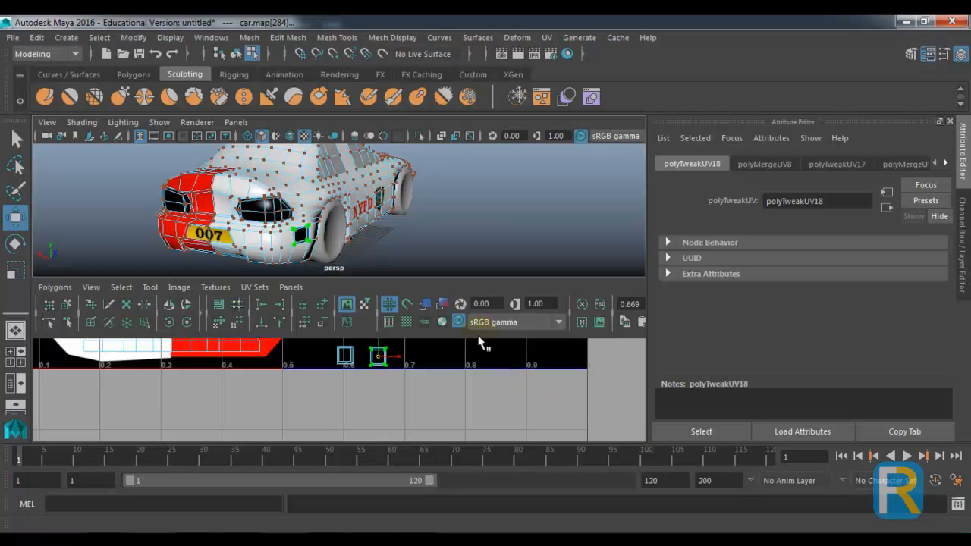
{"action": "right_click", "coordinate": [359, 151]}
{"action": "left_click", "coordinate": [427, 129]}
{"action": "right_click", "coordinate": [356, 151]}
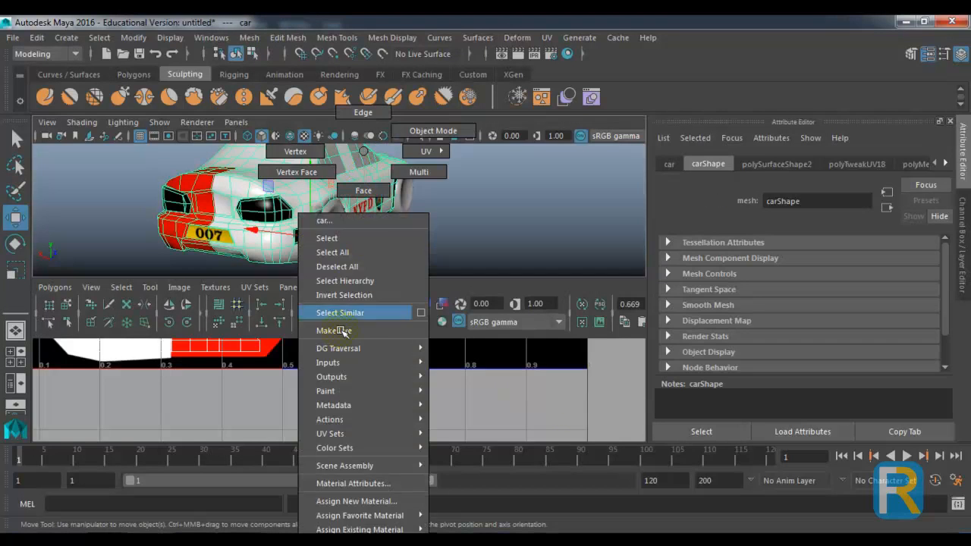
{"action": "left_click", "coordinate": [326, 483]}
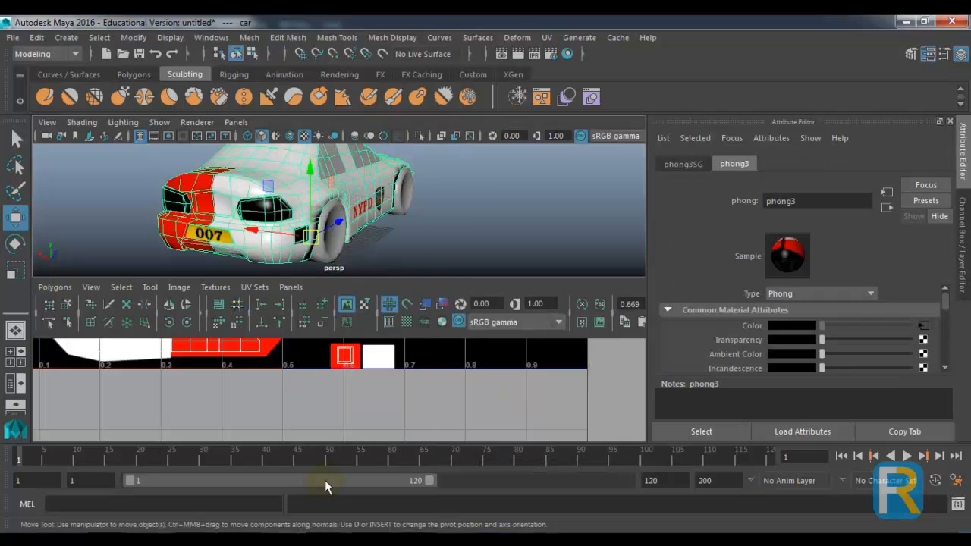
{"action": "left_click", "coordinate": [920, 327]}
{"action": "left_click", "coordinate": [570, 225]}
Examine the updated texture on the car from the front, sides and roof in a full-screen perspective view.
{"action": "key", "text": "space"}
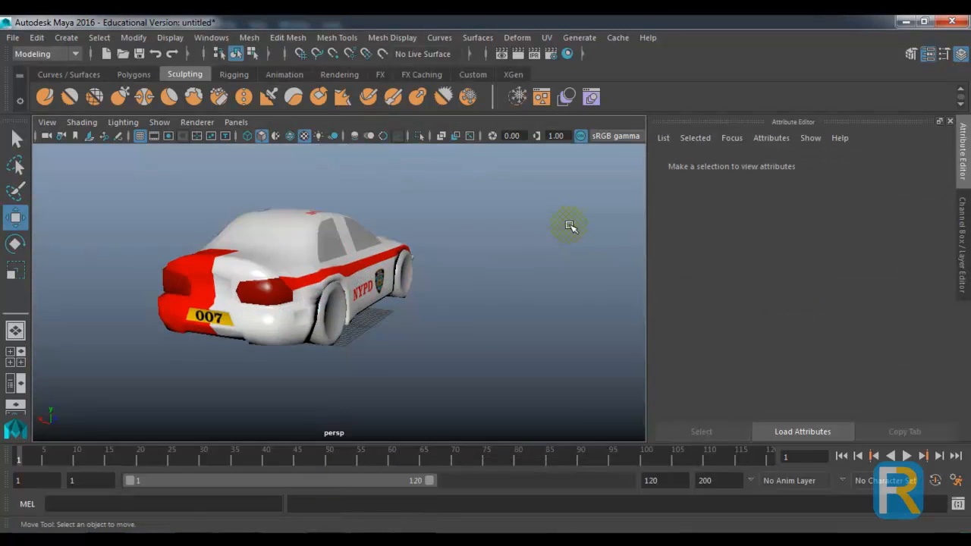
{"action": "key", "text": "ctrl+space"}
{"action": "left_click_drag", "start_coordinate": [661, 303], "coordinate": [432, 377]}
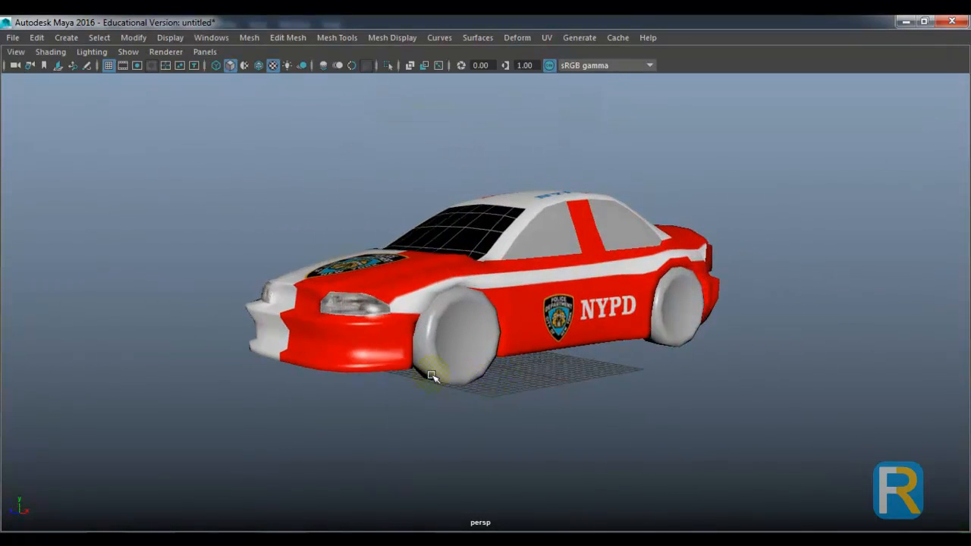
{"action": "left_click_drag", "start_coordinate": [352, 304], "coordinate": [604, 366]}
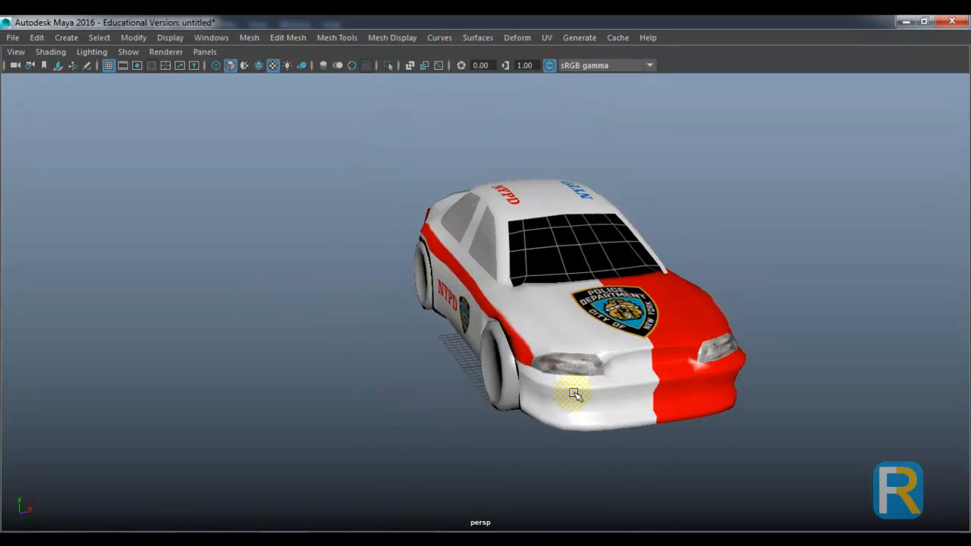
{"action": "mouse_move", "coordinate": [557, 385]}
{"action": "left_mouse_down", "text": "alt"}
{"action": "mouse_move", "coordinate": [642, 362]}
{"action": "mouse_move", "coordinate": [630, 379]}
{"action": "mouse_move", "coordinate": [544, 385]}
{"action": "left_mouse_up", "text": "alt"}
{"action": "left_click_drag", "start_coordinate": [362, 374], "coordinate": [490, 317], "text": "alt"}
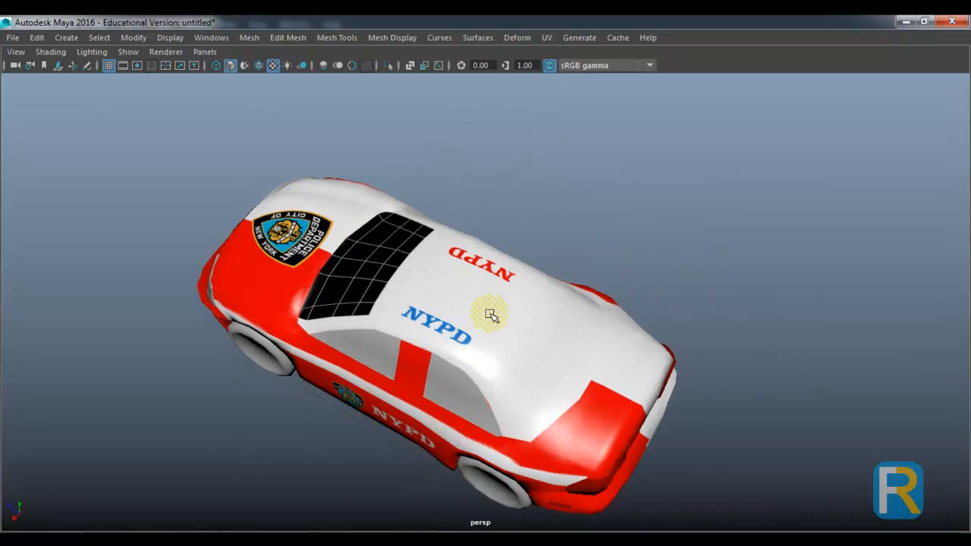
{"action": "left_click_drag", "start_coordinate": [471, 365], "coordinate": [578, 324], "text": "alt"}
{"action": "left_click", "coordinate": [540, 317]}
{"action": "left_click_drag", "start_coordinate": [493, 327], "coordinate": [509, 284], "text": "alt"}
{"action": "key", "text": "space"}
{"action": "key", "text": "space"}
{"action": "key", "text": "ctrl+space"}
{"action": "key", "text": "ctrl+space"}
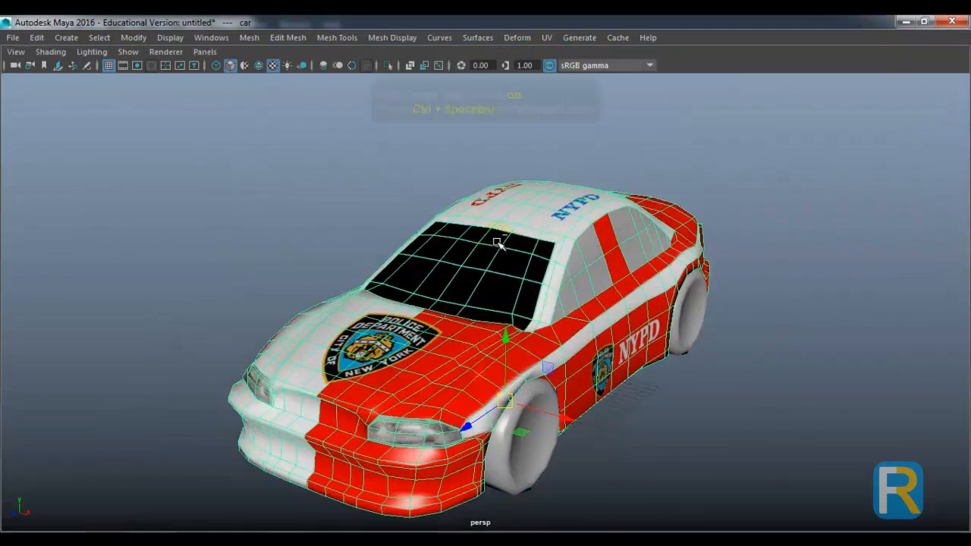
Assign the existing material blinn6 to all the windshield faces.
{"action": "scroll", "coordinate": [510, 260], "scroll_direction": "up", "scroll_amount": 4}
{"action": "left_click_drag", "start_coordinate": [513, 283], "coordinate": [537, 277], "text": "alt"}
{"action": "right_click", "coordinate": [534, 232]}
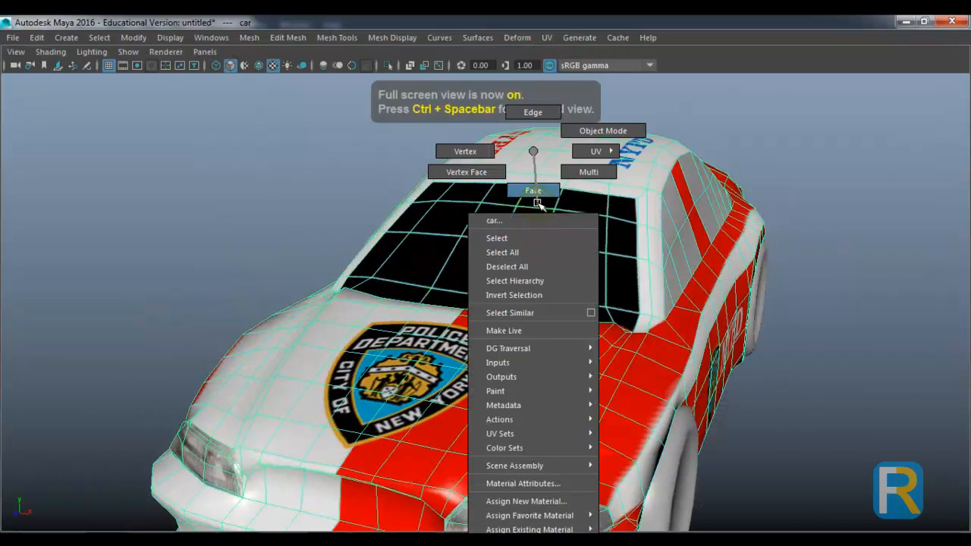
{"action": "left_click", "coordinate": [537, 204]}
{"action": "left_click", "coordinate": [442, 189]}
{"action": "left_click_drag", "start_coordinate": [478, 251], "coordinate": [514, 267], "text": "alt"}
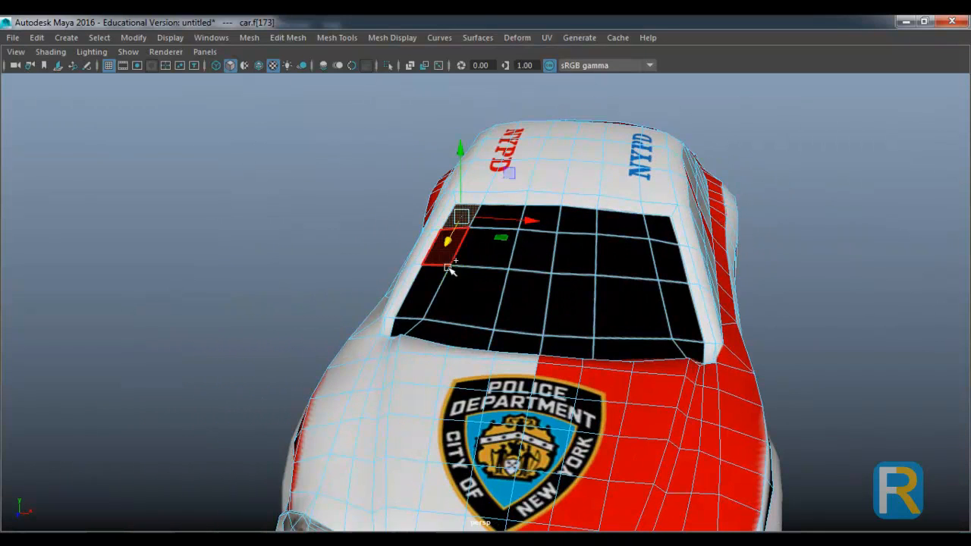
{"action": "mouse_move", "coordinate": [439, 257]}
{"action": "left_mouse_down"}
{"action": "mouse_move", "coordinate": [408, 320]}
{"action": "mouse_move", "coordinate": [433, 334]}
{"action": "mouse_move", "coordinate": [506, 345]}
{"action": "mouse_move", "coordinate": [686, 344]}
{"action": "mouse_move", "coordinate": [670, 234]}
{"action": "mouse_move", "coordinate": [642, 225]}
{"action": "mouse_move", "coordinate": [650, 301]}
{"action": "mouse_move", "coordinate": [604, 317]}
{"action": "mouse_move", "coordinate": [474, 302]}
{"action": "mouse_move", "coordinate": [509, 219]}
{"action": "mouse_move", "coordinate": [527, 249]}
{"action": "left_mouse_up"}
{"action": "left_click", "coordinate": [527, 248], "text": "shift"}
{"action": "left_click", "coordinate": [534, 222], "text": "shift"}
{"action": "left_click", "coordinate": [579, 224], "text": "shift"}
{"action": "left_click", "coordinate": [576, 248], "text": "shift"}
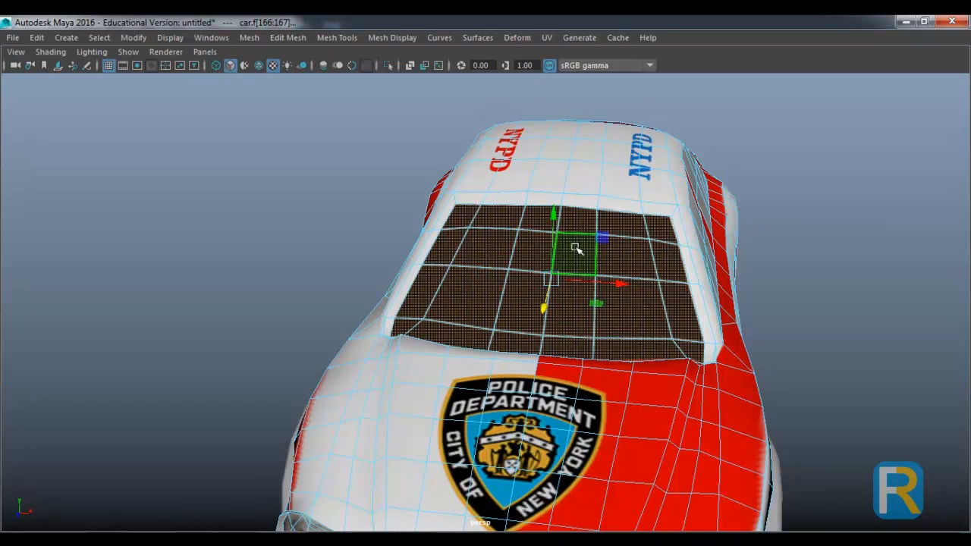
{"action": "right_click", "coordinate": [575, 254]}
{"action": "mouse_move", "coordinate": [577, 528]}
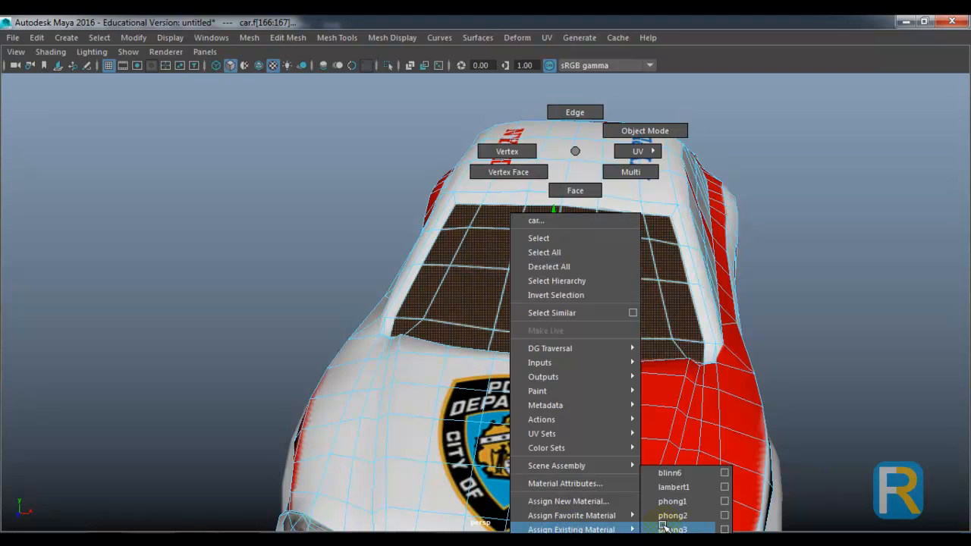
{"action": "left_click", "coordinate": [670, 473]}
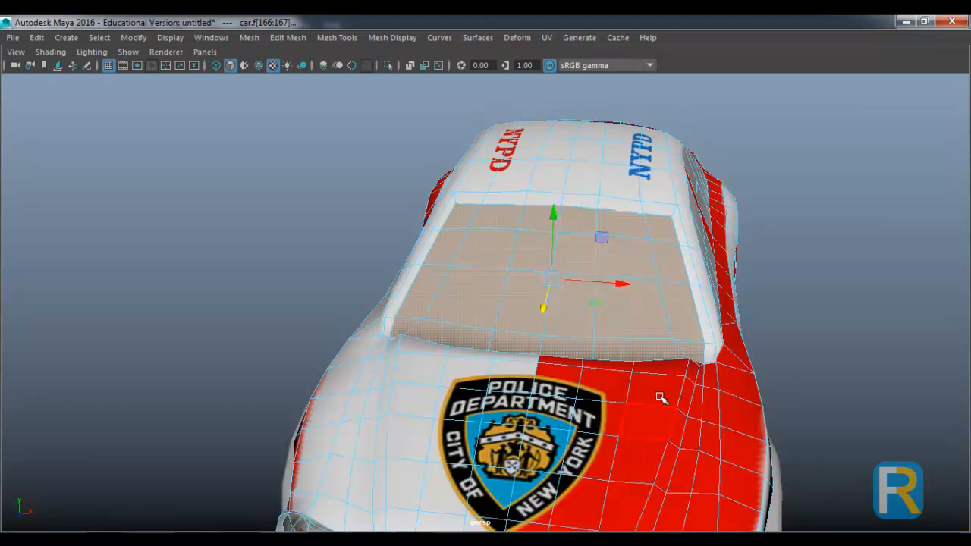
Set the colour of the blinn6 window material to black and bring up its specular shading settings.
{"action": "left_click", "coordinate": [645, 248]}
{"action": "right_click", "coordinate": [635, 253]}
{"action": "left_click", "coordinate": [613, 479]}
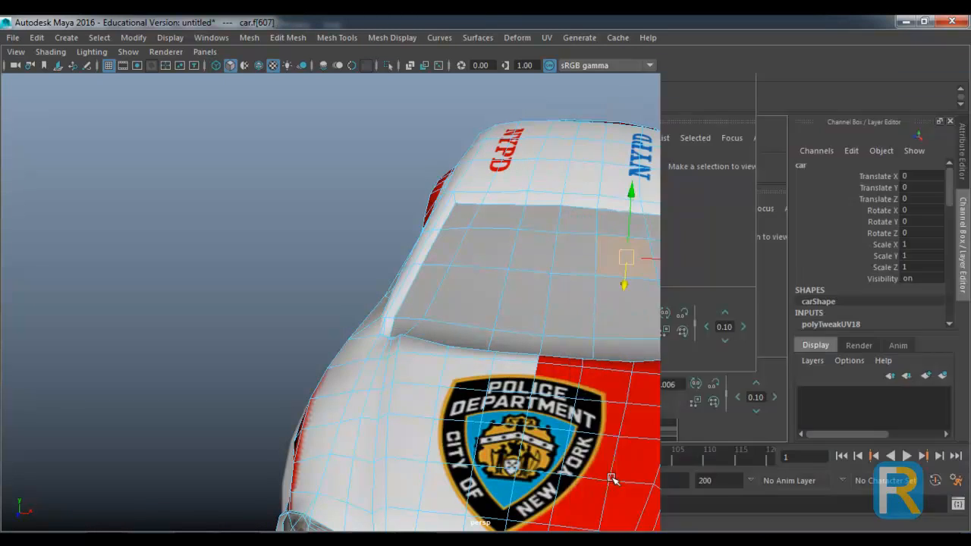
{"action": "left_click_drag", "start_coordinate": [645, 326], "coordinate": [598, 319]}
{"action": "left_click_drag", "start_coordinate": [872, 258], "coordinate": [835, 256]}
{"action": "left_click_drag", "start_coordinate": [548, 344], "coordinate": [541, 392]}
{"action": "scroll", "coordinate": [906, 313], "scroll_direction": "down", "scroll_amount": 3}
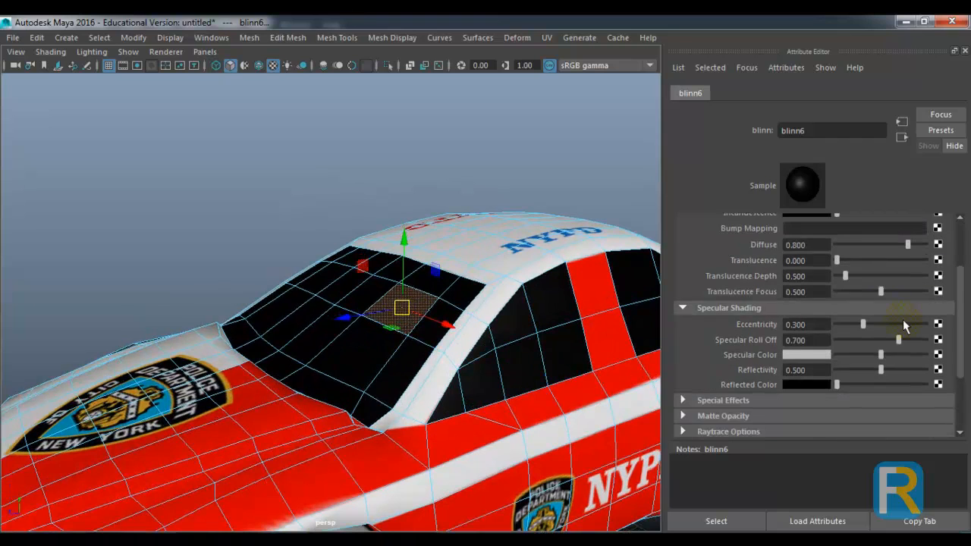
{"action": "scroll", "coordinate": [902, 319], "scroll_direction": "down", "scroll_amount": 1}
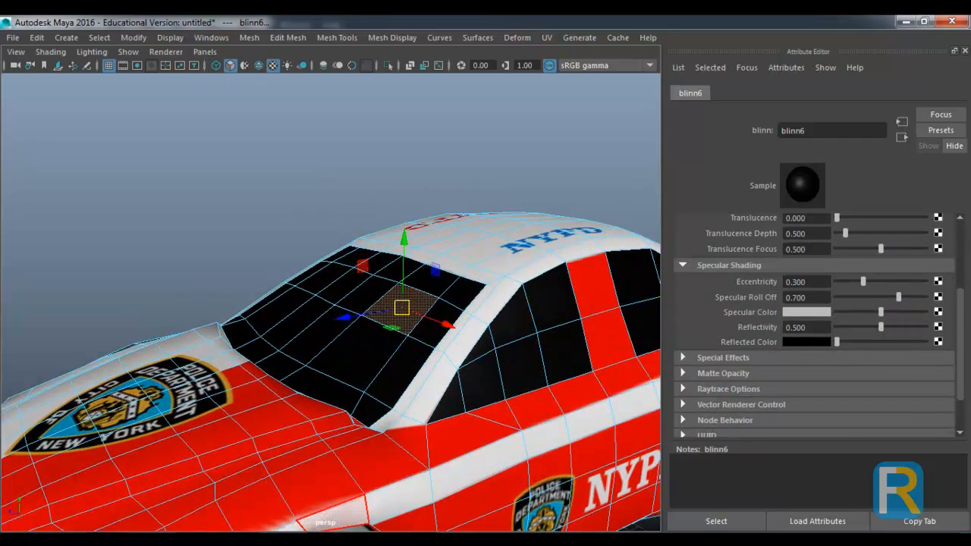
Switch to the Chrome browser and search Google Images for "hdri".
{"action": "left_click", "coordinate": [319, 536]}
{"action": "left_click", "coordinate": [278, 497]}
{"action": "left_click", "coordinate": [546, 26]}
{"action": "left_click", "coordinate": [408, 27]}
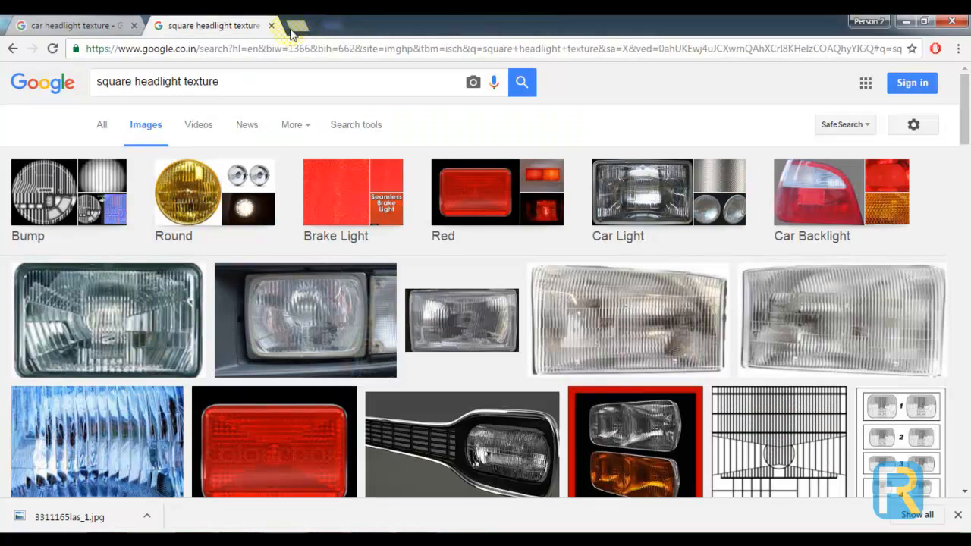
{"action": "left_click_drag", "start_coordinate": [245, 85], "coordinate": [53, 63]}
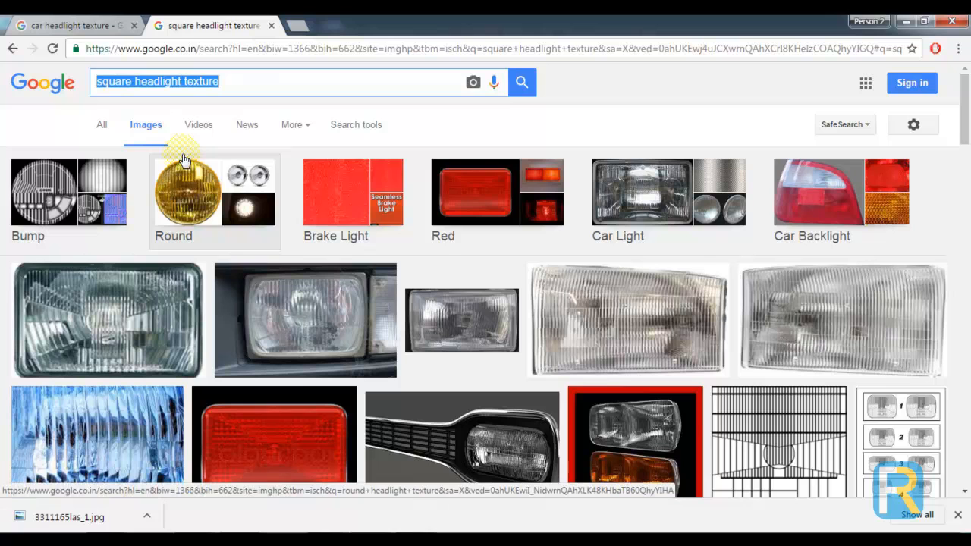
{"action": "type", "text": "hdri"}
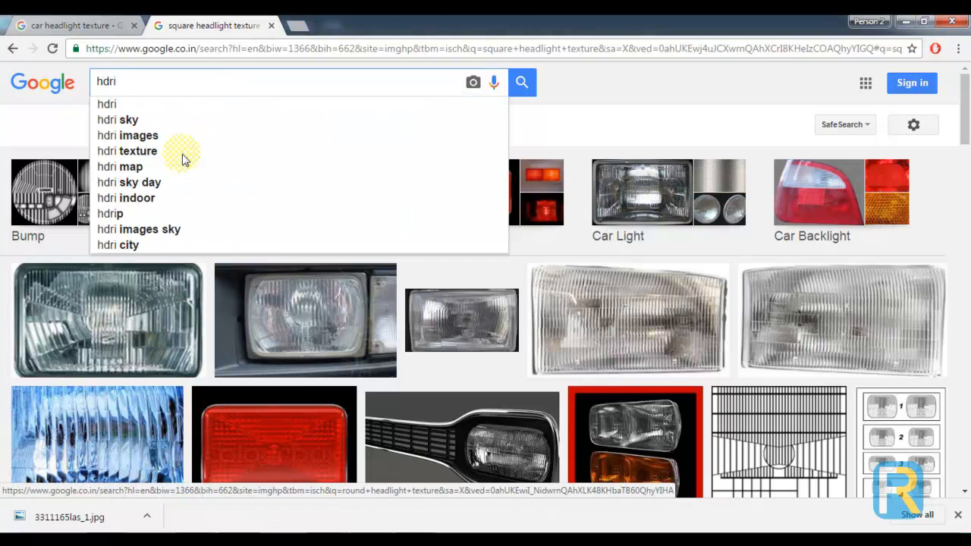
{"action": "key", "text": "Return"}
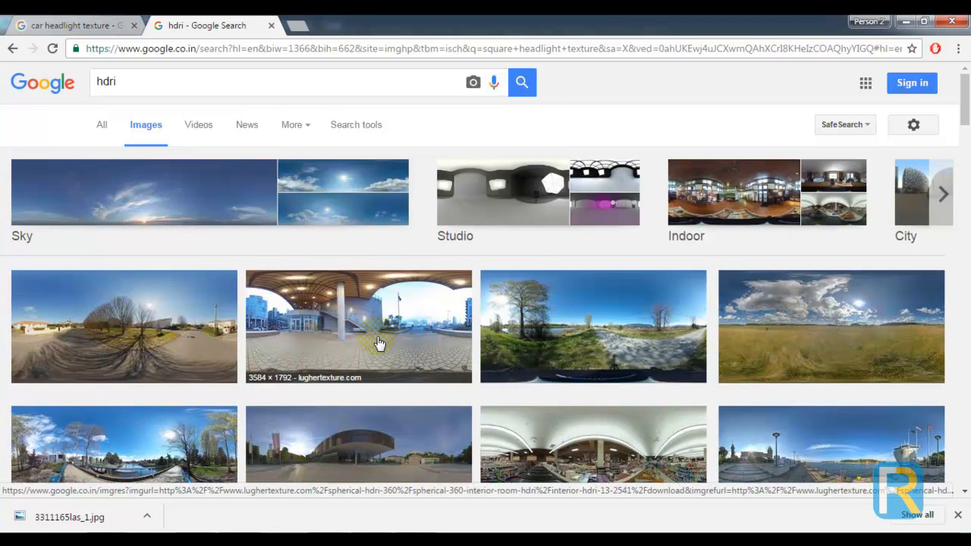
Download the interior HDRI image from lughertexture.com, show it in its folder and copy the folder path.
{"action": "scroll", "coordinate": [379, 343], "scroll_direction": "down", "scroll_amount": 1}
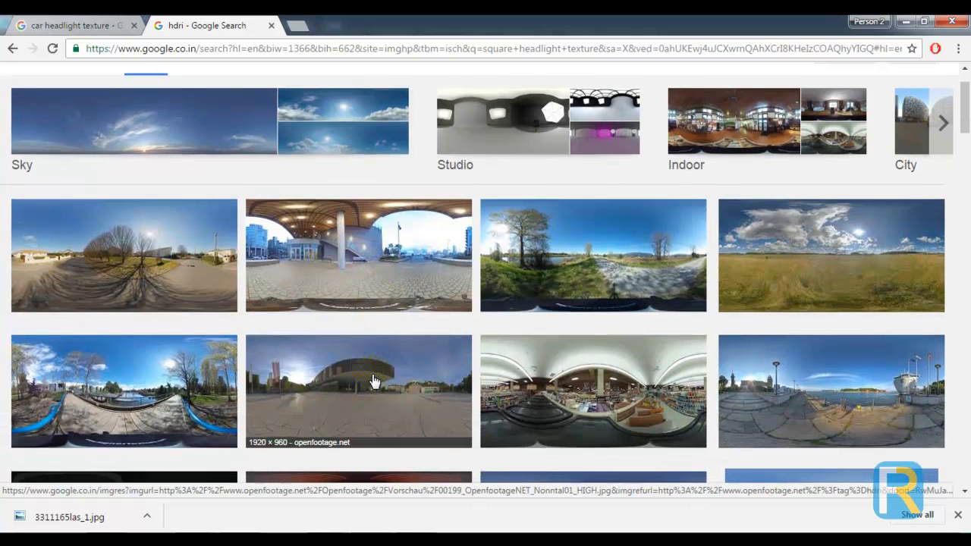
{"action": "left_click", "coordinate": [392, 281]}
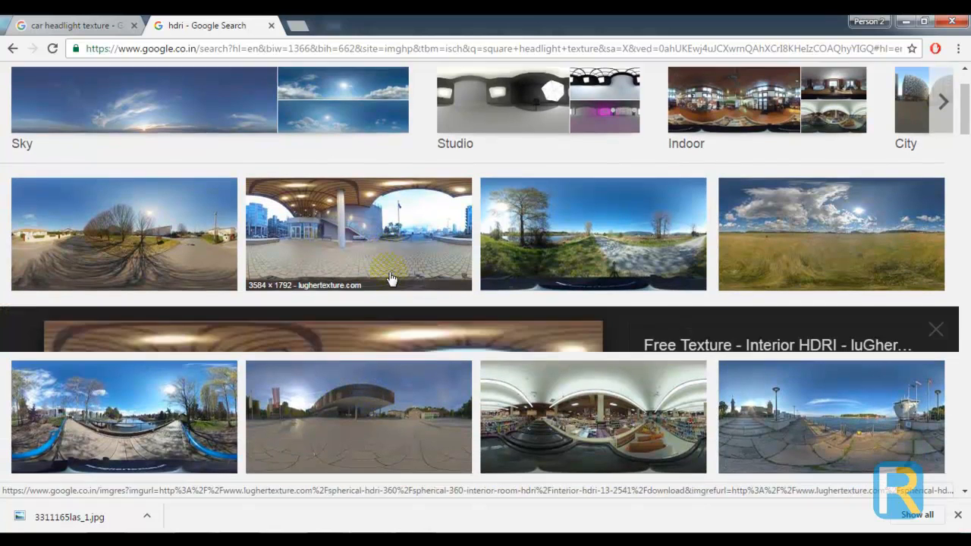
{"action": "left_click", "coordinate": [726, 265]}
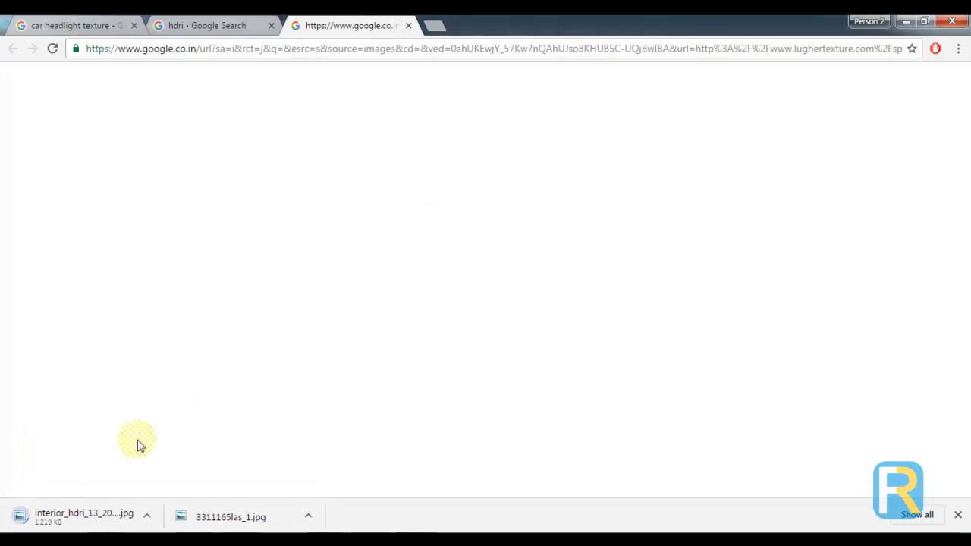
{"action": "left_click", "coordinate": [146, 516]}
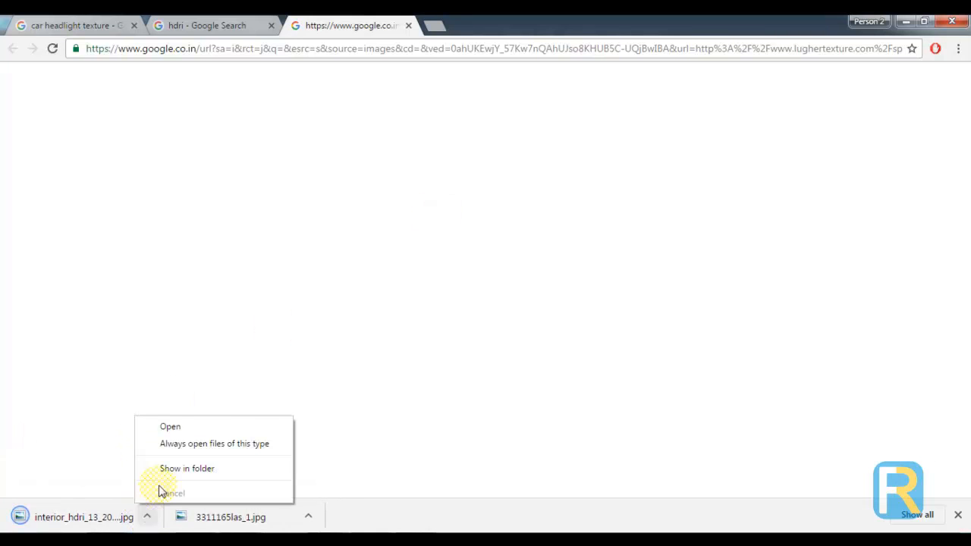
{"action": "left_click", "coordinate": [186, 468]}
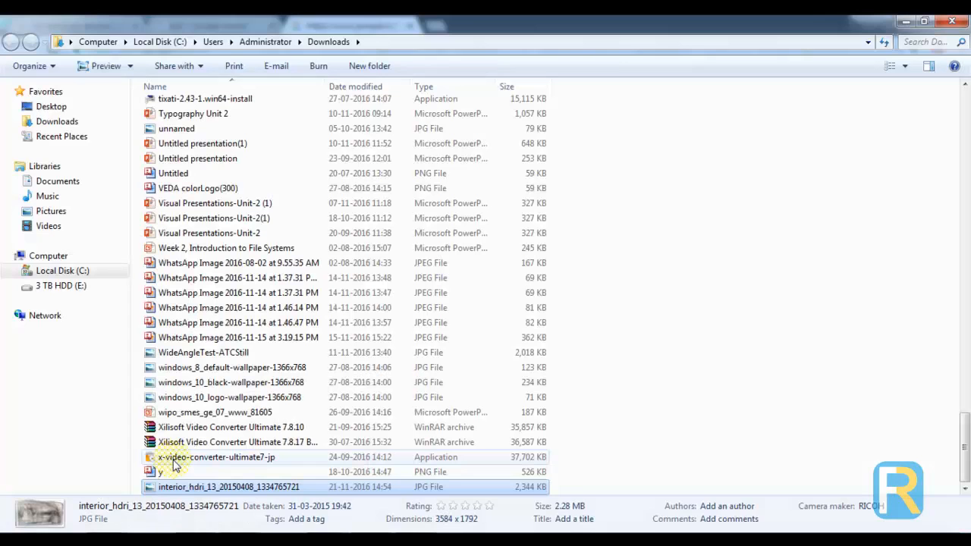
{"action": "left_click", "coordinate": [408, 48]}
{"action": "key", "text": "ctrl+c"}
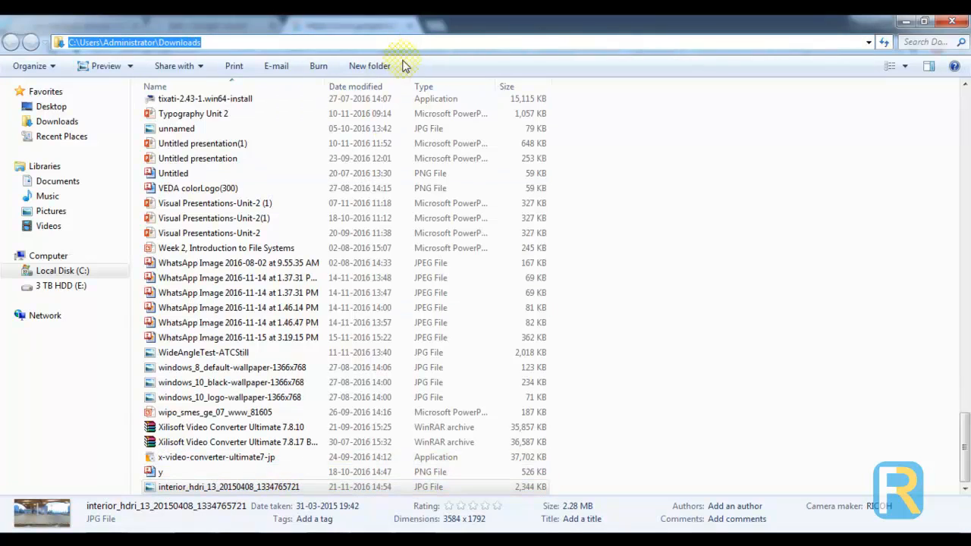
Switch back to Maya and map an Env Ball texture to blinn6's Reflected Color, with a File texture as its Image.
{"action": "left_click", "coordinate": [197, 540]}
{"action": "left_click", "coordinate": [266, 471]}
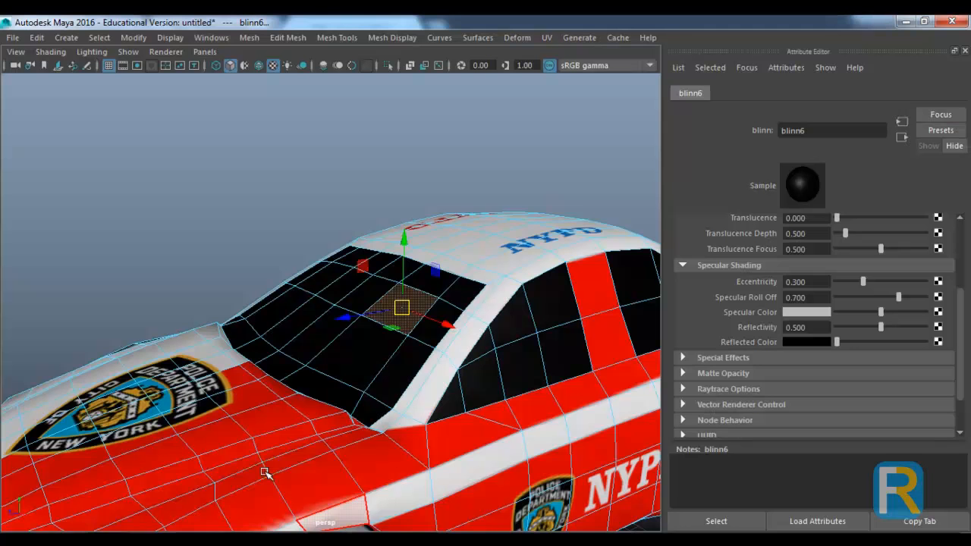
{"action": "left_click", "coordinate": [938, 342]}
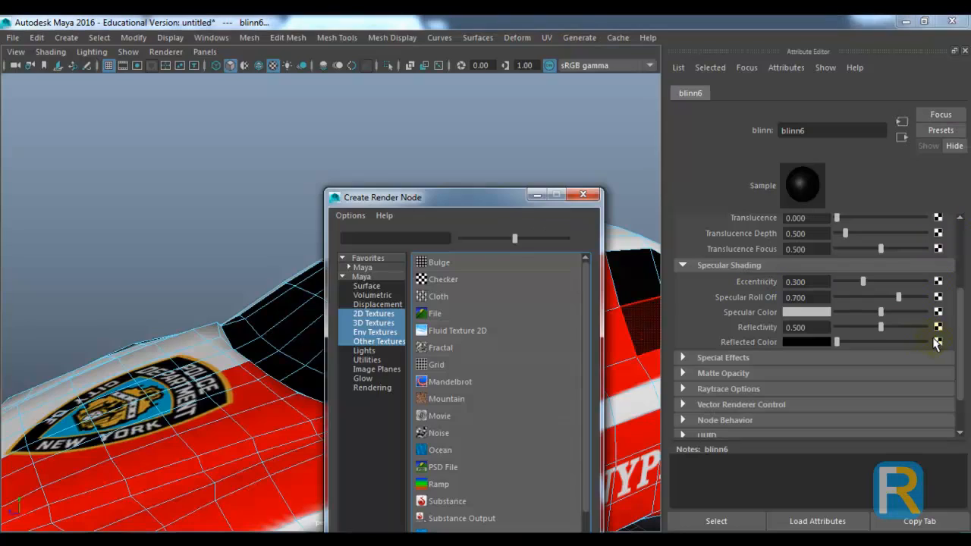
{"action": "left_click", "coordinate": [371, 323]}
{"action": "left_click", "coordinate": [371, 331]}
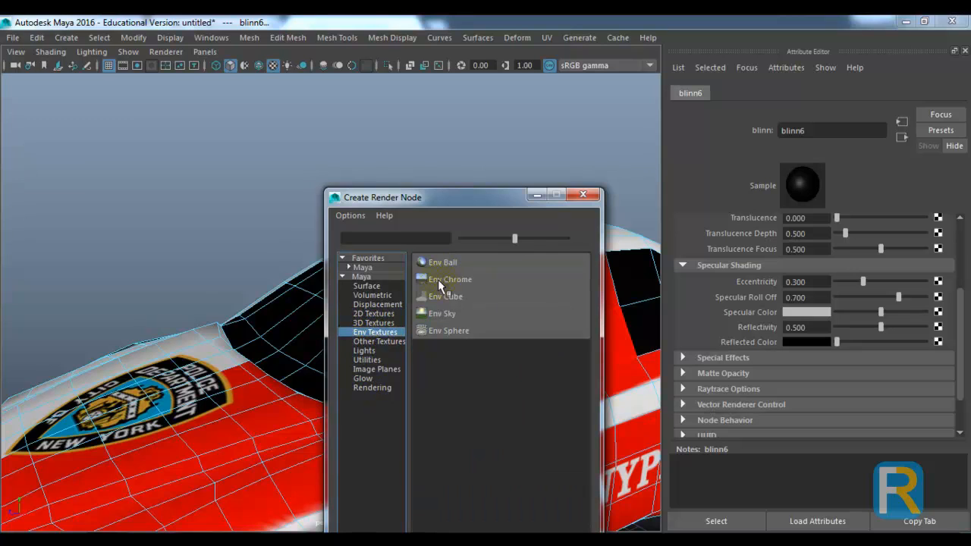
{"action": "left_click", "coordinate": [448, 263]}
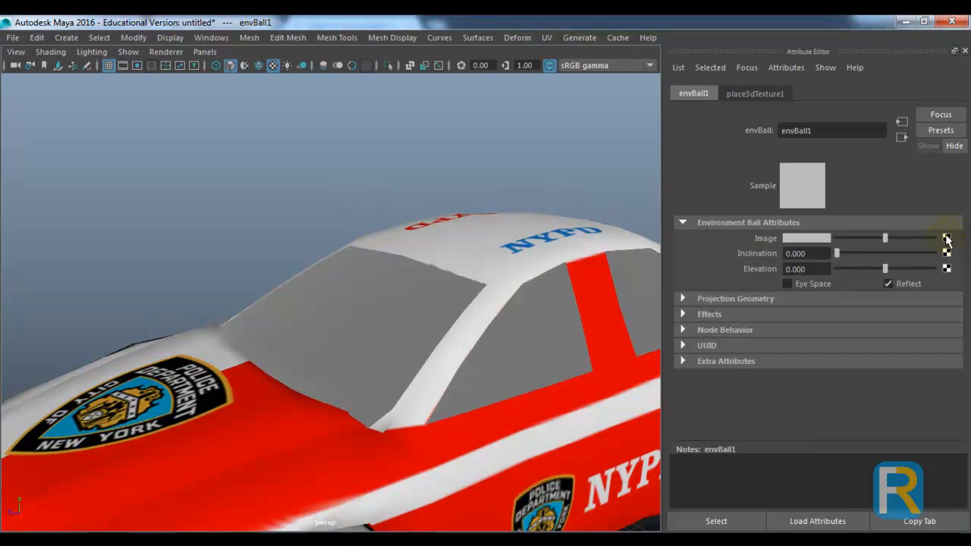
{"action": "left_click", "coordinate": [946, 238]}
{"action": "left_click", "coordinate": [495, 311]}
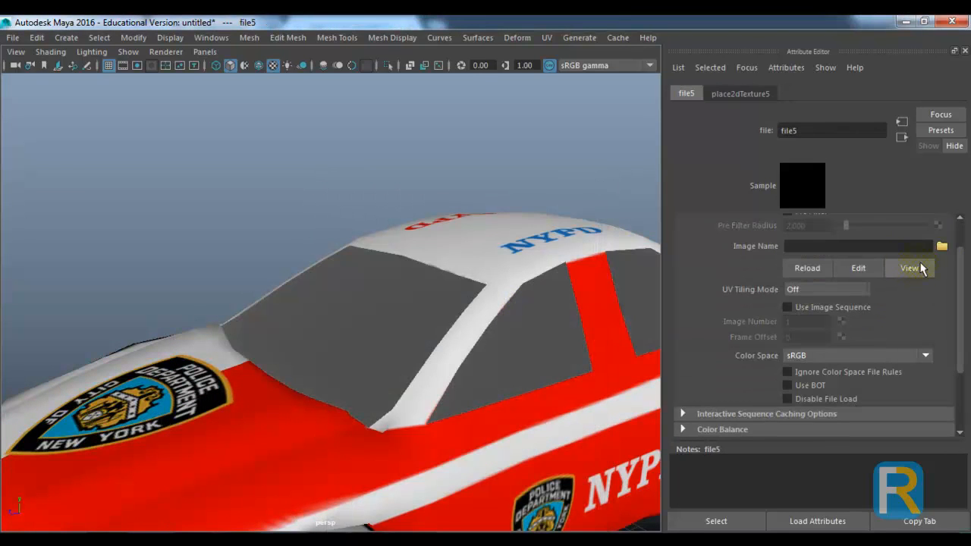
Load interior_hdri_13_20150408_1334765721.jpg from the Downloads folder as the image of the file5 texture.
{"action": "left_click", "coordinate": [941, 248]}
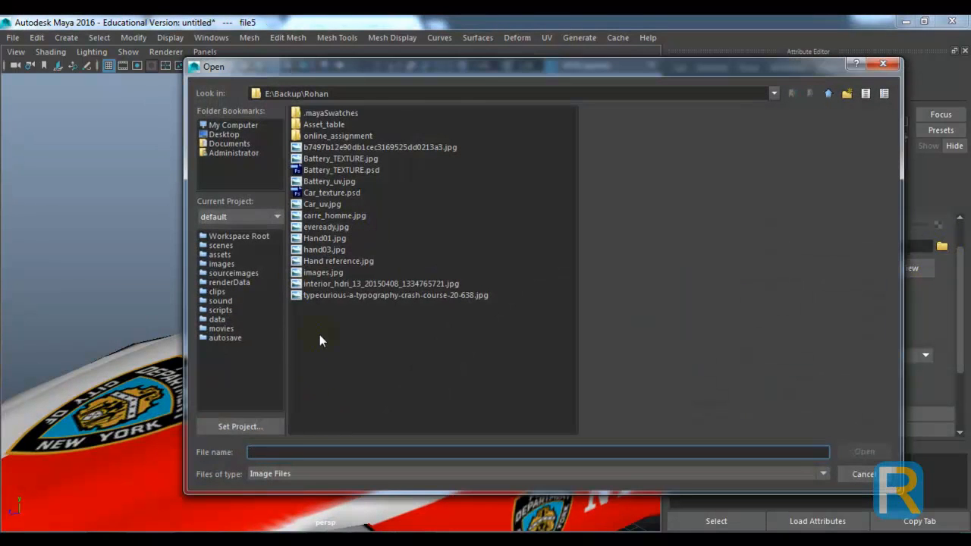
{"action": "key", "text": "ctrl+v"}
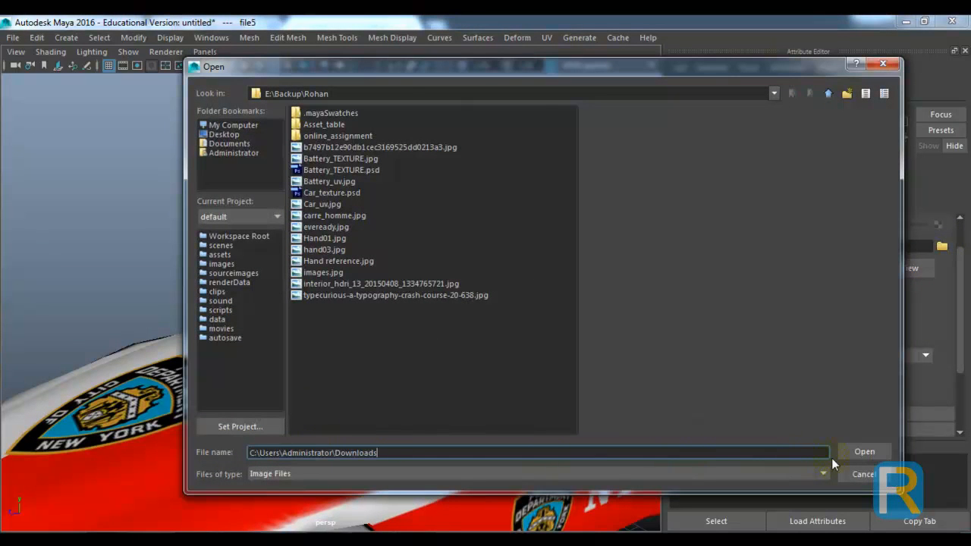
{"action": "left_click", "coordinate": [863, 452]}
{"action": "left_click", "coordinate": [324, 180]}
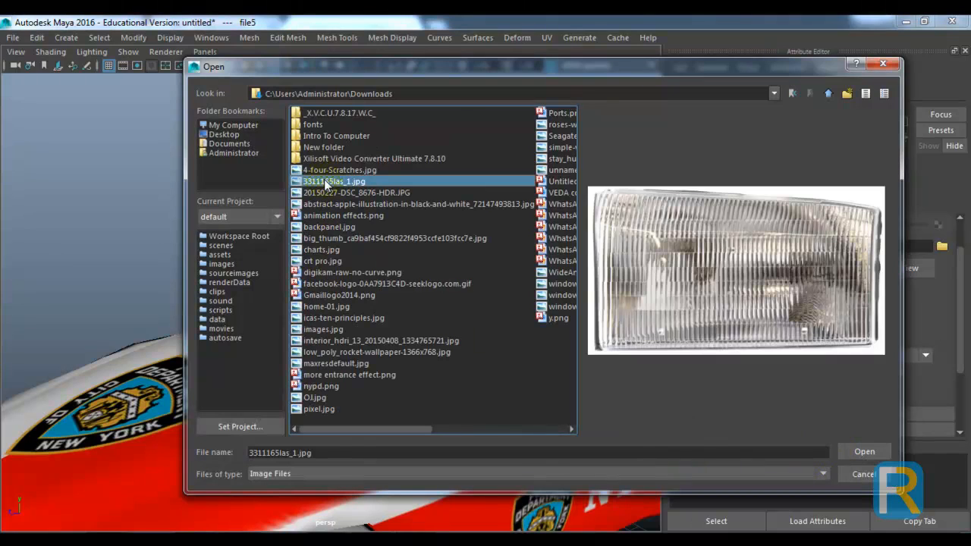
{"action": "key", "text": "i"}
{"action": "left_click", "coordinate": [359, 328]}
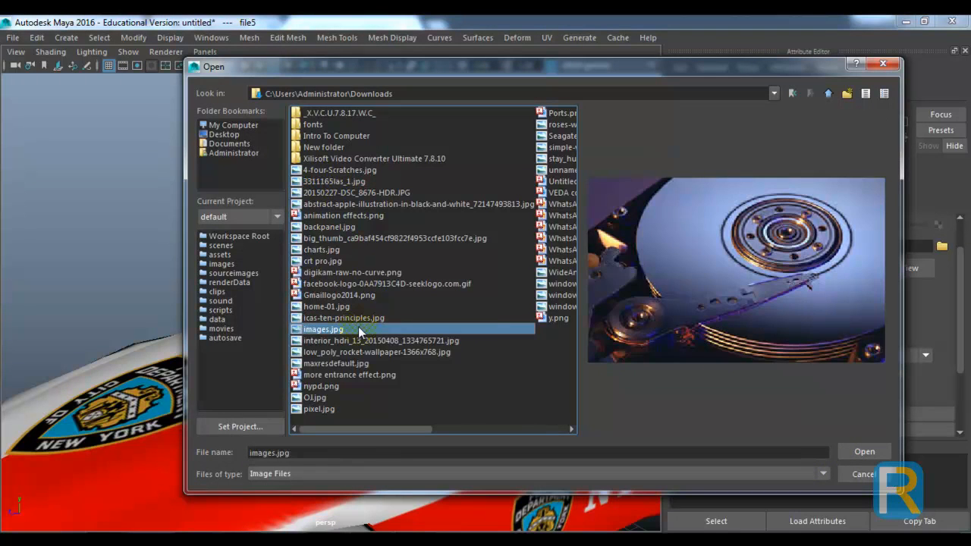
{"action": "key", "text": "Down"}
{"action": "left_click", "coordinate": [850, 453]}
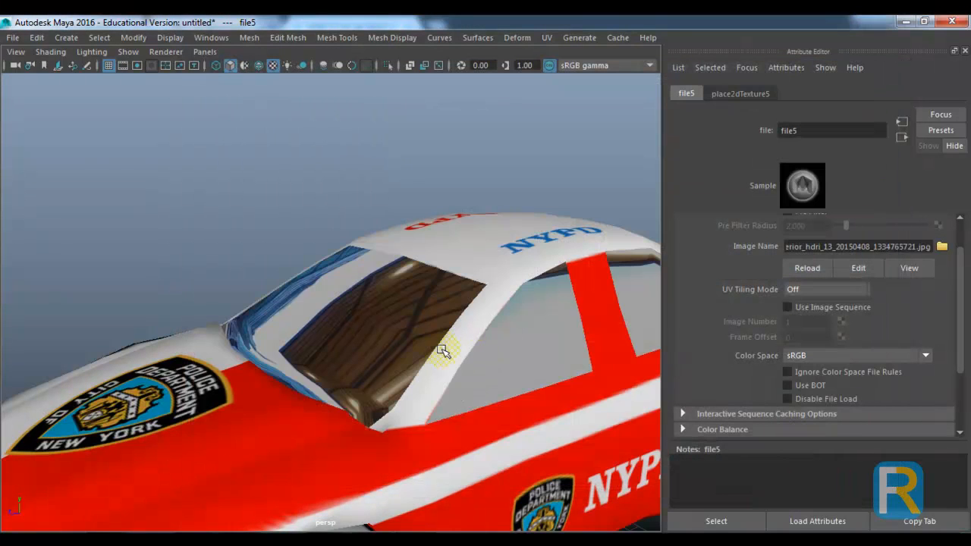
Go back to the blinn6 window material and lower its Reflectivity to about 0.057.
{"action": "left_click_drag", "start_coordinate": [433, 352], "coordinate": [618, 357]}
{"action": "left_click_drag", "start_coordinate": [511, 336], "coordinate": [414, 310]}
{"action": "scroll", "coordinate": [339, 354], "scroll_direction": "up", "scroll_amount": 3}
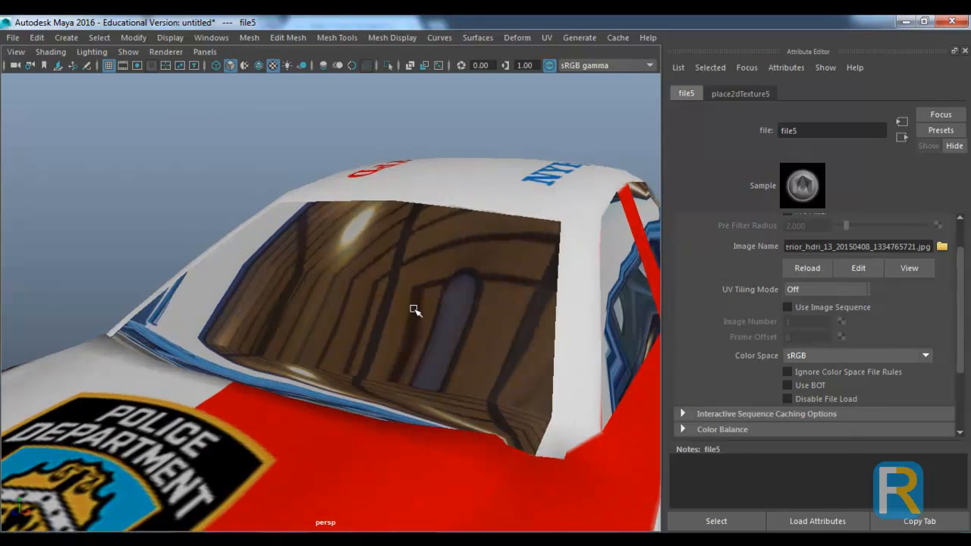
{"action": "left_click", "coordinate": [902, 138]}
{"action": "left_click", "coordinate": [901, 137]}
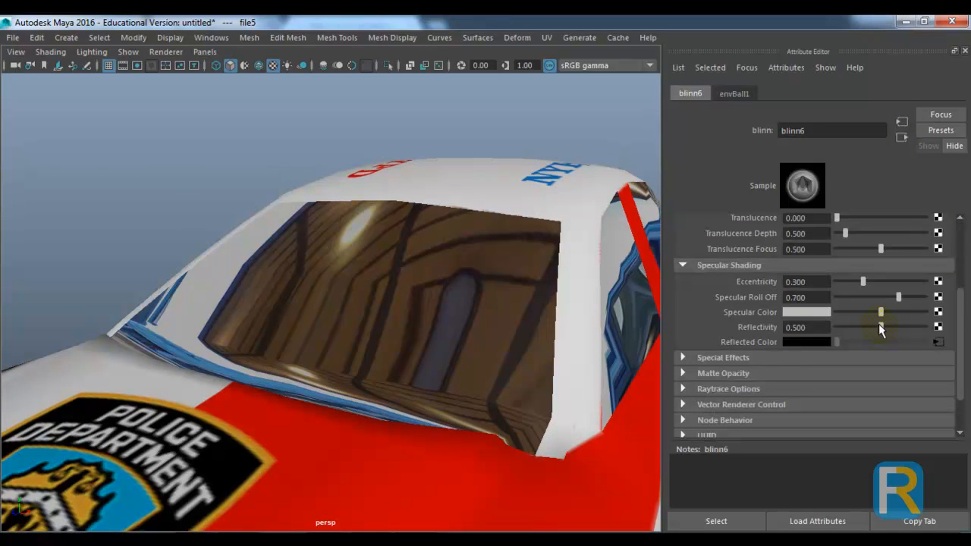
{"action": "left_click_drag", "start_coordinate": [880, 328], "coordinate": [843, 330]}
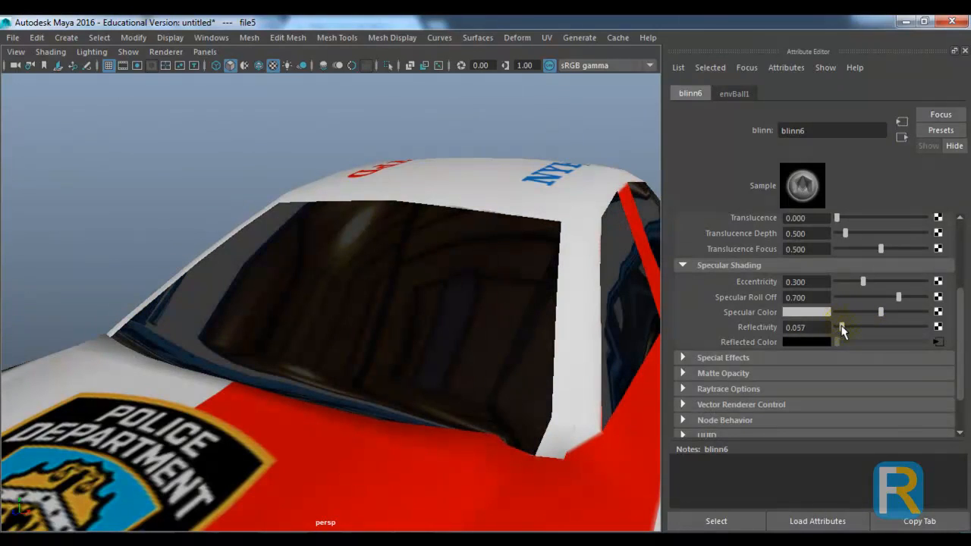
Set blinn6's Transparency to a mid grey and its Reflectivity to about 0.049.
{"action": "left_click_drag", "start_coordinate": [652, 326], "coordinate": [337, 338]}
{"action": "scroll", "coordinate": [840, 325], "scroll_direction": "up", "scroll_amount": 4}
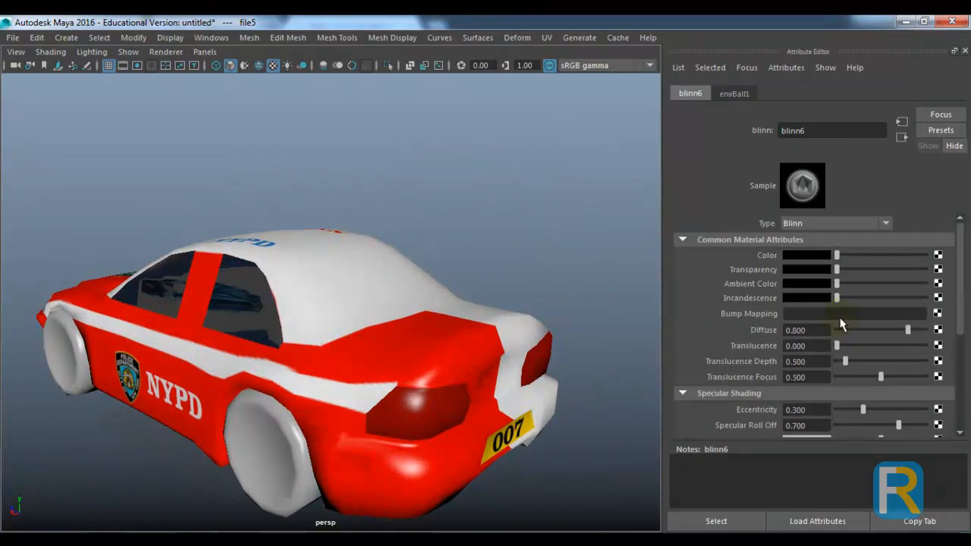
{"action": "left_click_drag", "start_coordinate": [838, 271], "coordinate": [898, 273]}
{"action": "left_click_drag", "start_coordinate": [398, 347], "coordinate": [550, 346]}
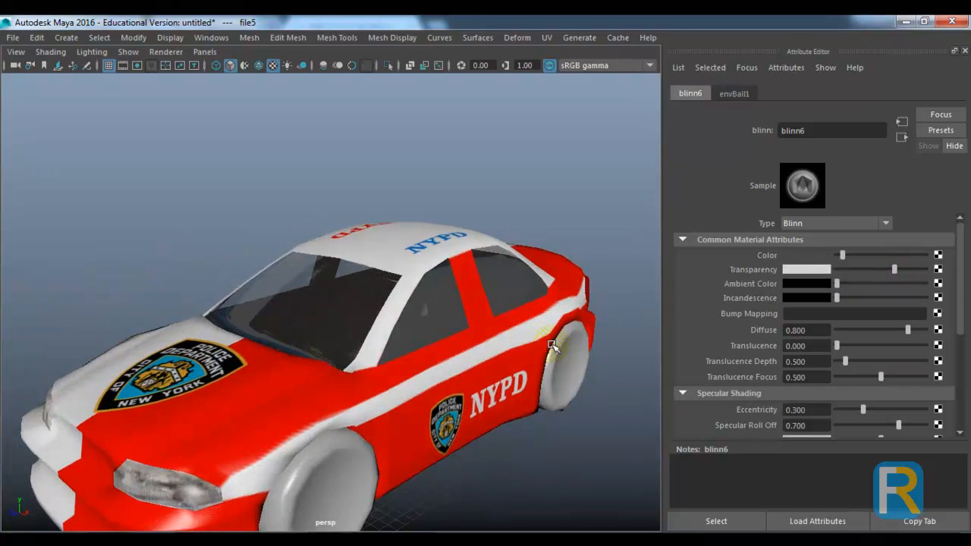
{"action": "scroll", "coordinate": [467, 358], "scroll_direction": "up", "scroll_amount": 4}
{"action": "left_click_drag", "start_coordinate": [323, 300], "coordinate": [374, 295]}
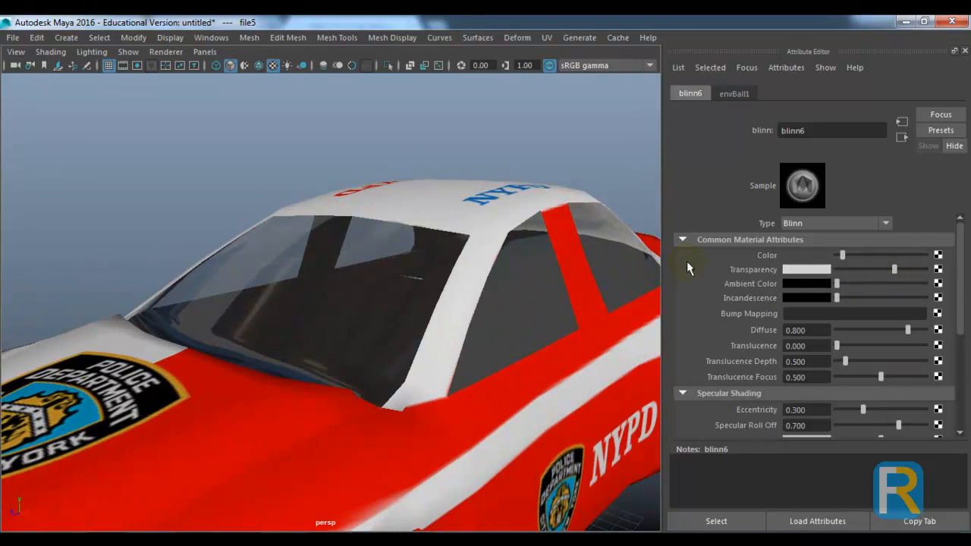
{"action": "left_click", "coordinate": [861, 269]}
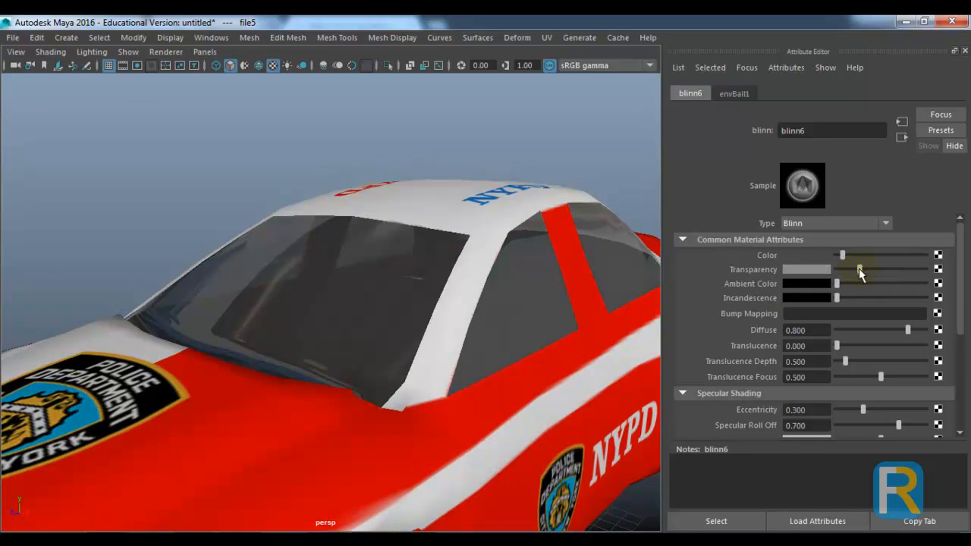
{"action": "scroll", "coordinate": [844, 389], "scroll_direction": "down", "scroll_amount": 3}
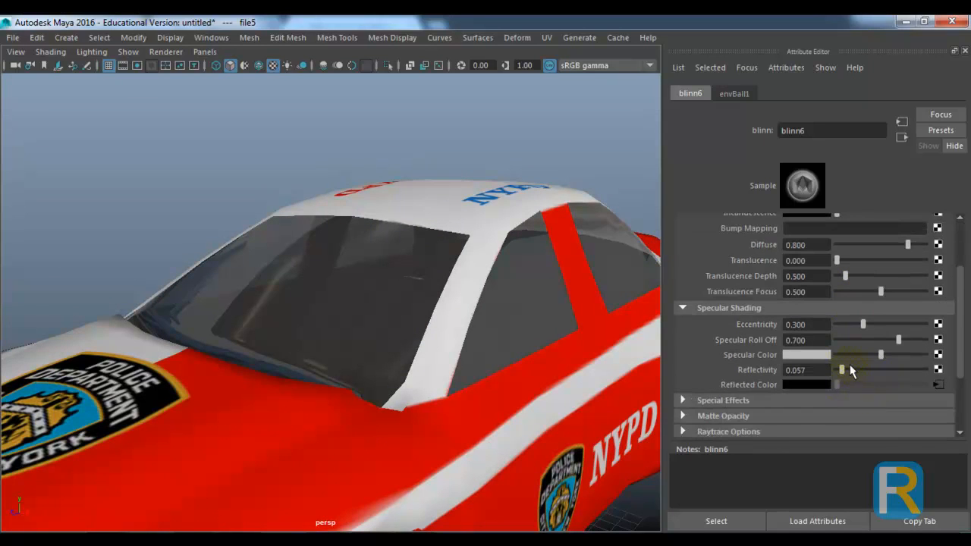
{"action": "left_click_drag", "start_coordinate": [850, 370], "coordinate": [845, 371]}
Put the car body into face selection mode and display it shaded without textures.
{"action": "left_click_drag", "start_coordinate": [487, 318], "coordinate": [122, 343]}
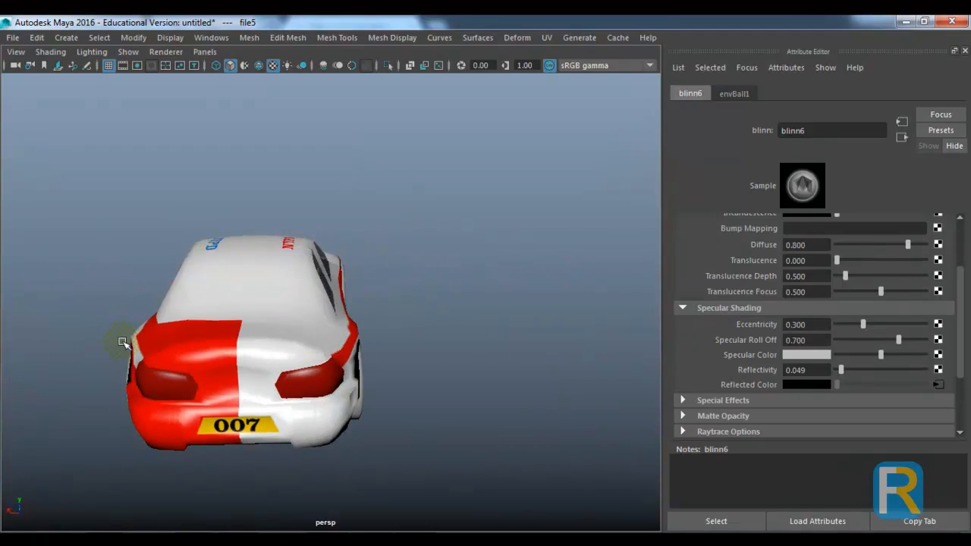
{"action": "left_click", "coordinate": [247, 303]}
{"action": "left_click_drag", "start_coordinate": [249, 301], "coordinate": [283, 316]}
{"action": "scroll", "coordinate": [334, 307], "scroll_direction": "up", "scroll_amount": 5}
{"action": "right_click", "coordinate": [370, 298]}
{"action": "left_click", "coordinate": [369, 264]}
{"action": "mouse_move", "coordinate": [346, 260]}
{"action": "left_mouse_down"}
{"action": "mouse_move", "coordinate": [387, 301]}
{"action": "mouse_move", "coordinate": [397, 278]}
{"action": "left_mouse_up"}
{"action": "key", "text": "5"}
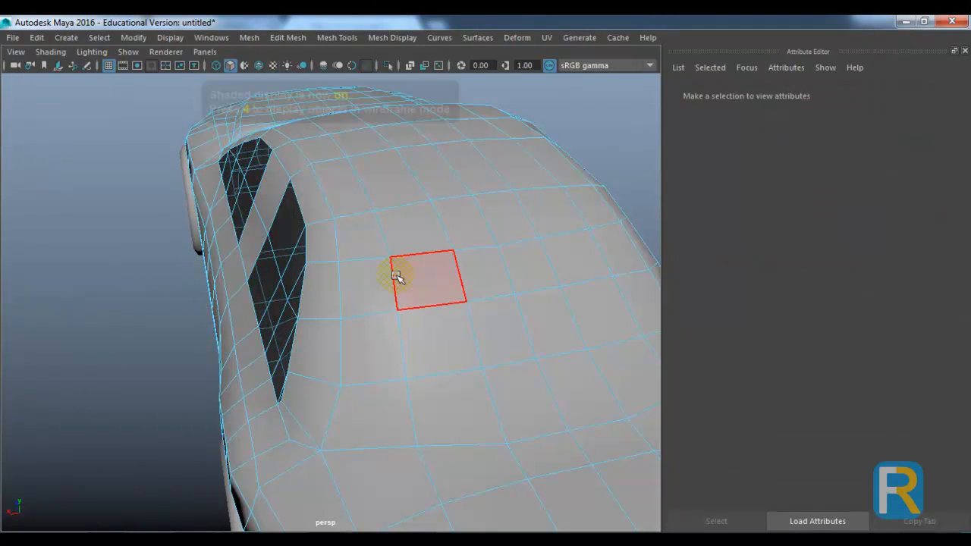
{"action": "left_click_drag", "start_coordinate": [346, 256], "coordinate": [409, 271]}
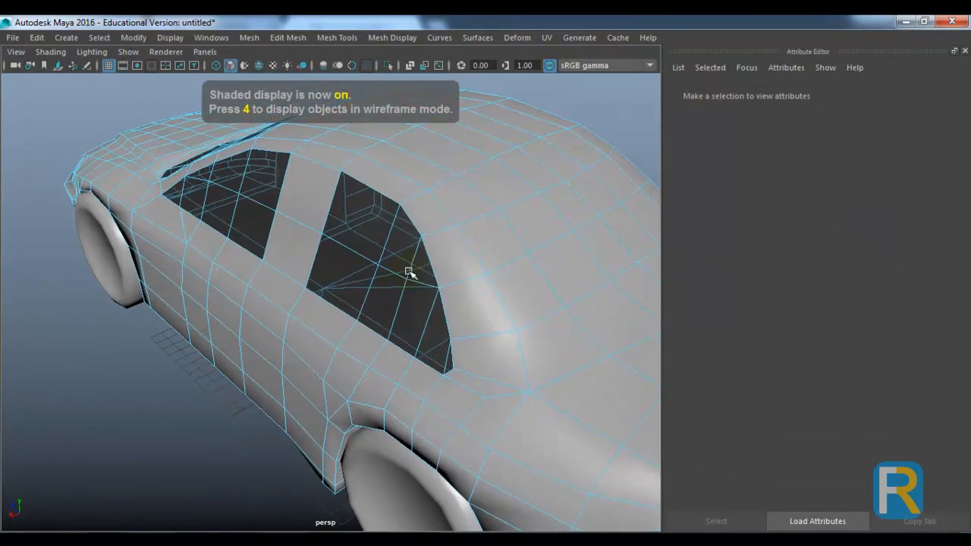
Select all faces of the car's rear window, assign the existing blinn6 material to them and turn the texture display back on.
{"action": "left_click", "coordinate": [496, 241]}
{"action": "left_click_drag", "start_coordinate": [496, 241], "coordinate": [417, 288]}
{"action": "left_click", "coordinate": [454, 331], "text": "shift"}
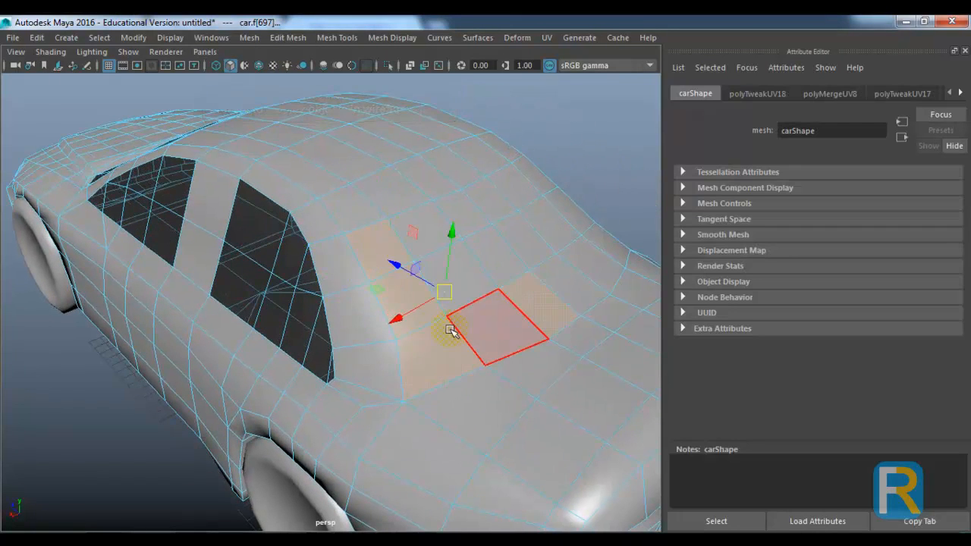
{"action": "left_click_drag", "start_coordinate": [448, 326], "coordinate": [380, 329]}
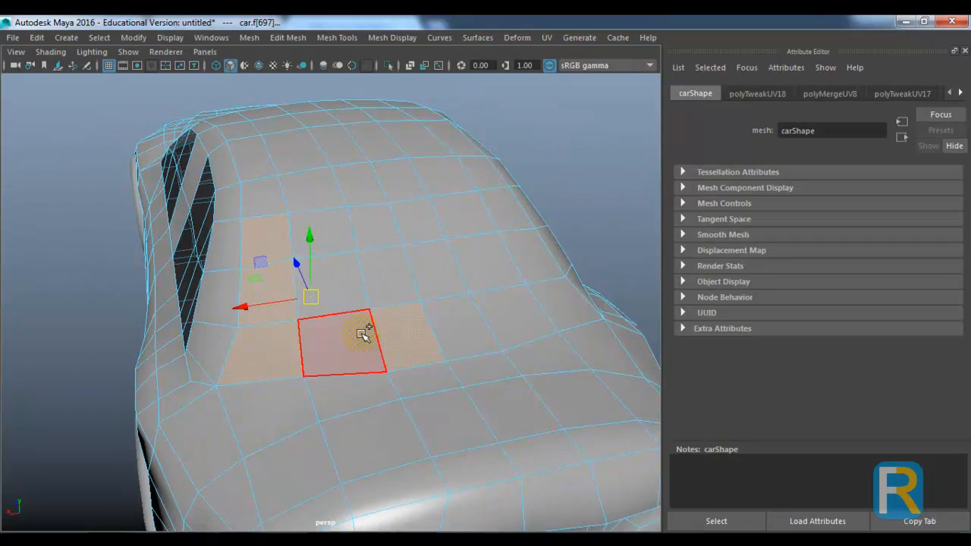
{"action": "left_click", "coordinate": [494, 303], "text": "shift"}
{"action": "left_click", "coordinate": [317, 280], "text": "shift"}
{"action": "left_click", "coordinate": [317, 231], "text": "shift"}
{"action": "left_click", "coordinate": [368, 219], "text": "shift"}
{"action": "left_click", "coordinate": [391, 276], "text": "shift"}
{"action": "left_click", "coordinate": [435, 269], "text": "shift"}
{"action": "left_click", "coordinate": [483, 262], "text": "shift"}
{"action": "left_click", "coordinate": [476, 216], "text": "shift"}
{"action": "left_click", "coordinate": [426, 216], "text": "shift"}
{"action": "left_click", "coordinate": [501, 209], "text": "shift"}
{"action": "left_click", "coordinate": [467, 217], "text": "shift"}
{"action": "left_click", "coordinate": [530, 251], "text": "shift"}
{"action": "left_click", "coordinate": [561, 302], "text": "shift"}
{"action": "left_click_drag", "start_coordinate": [522, 298], "coordinate": [445, 297], "text": "alt"}
{"action": "right_click", "coordinate": [449, 151]}
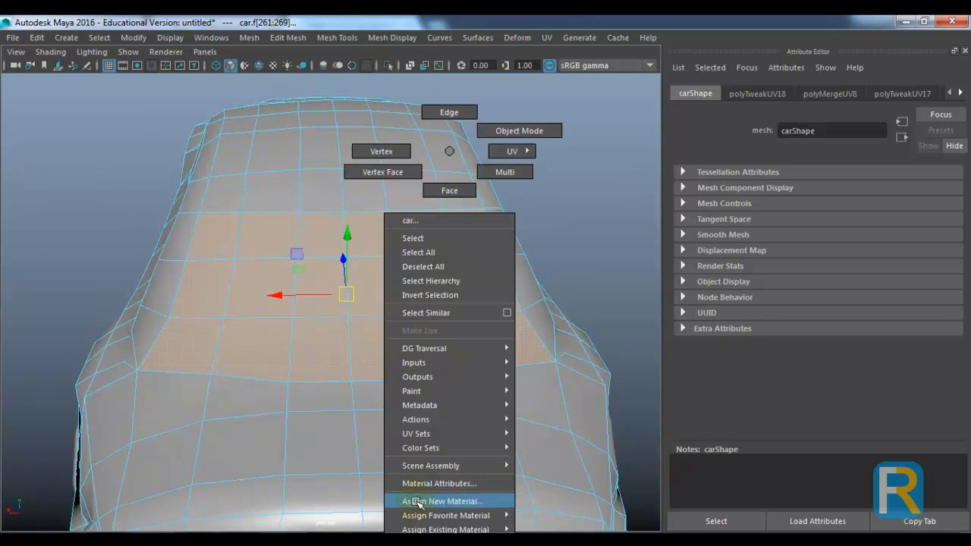
{"action": "left_click", "coordinate": [551, 466]}
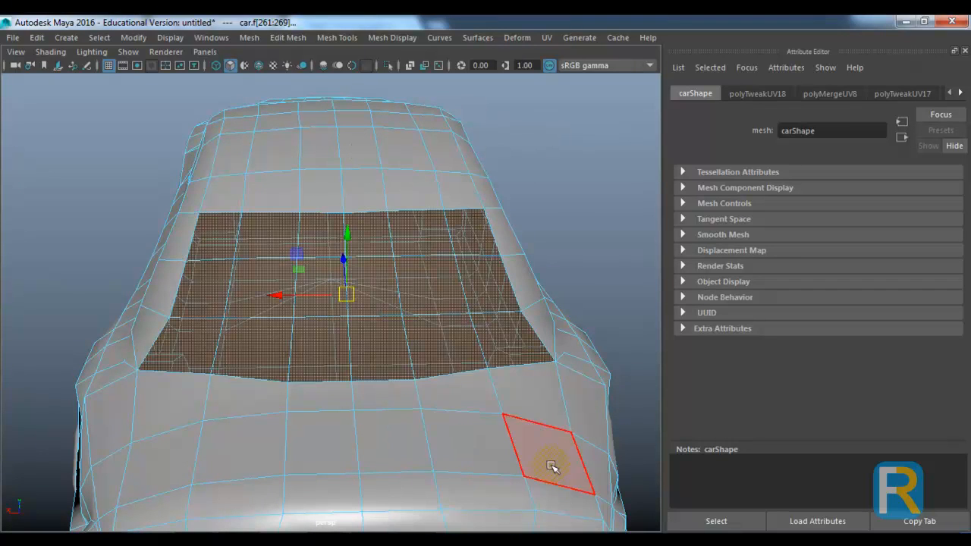
{"action": "key", "text": "6"}
Return the car to object mode, clear the selection and inspect the windows from several sides.
{"action": "right_click", "coordinate": [403, 152]}
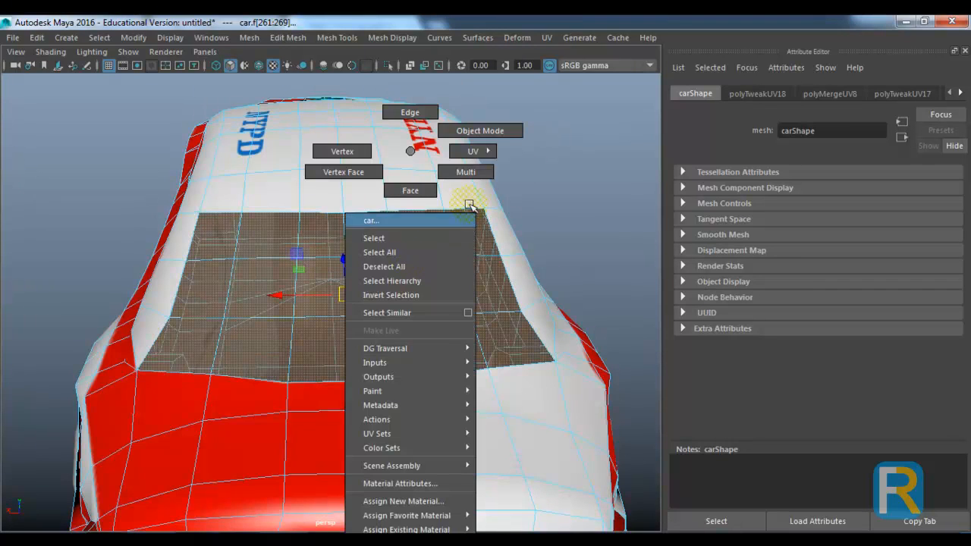
{"action": "left_click", "coordinate": [486, 130]}
{"action": "scroll", "coordinate": [522, 174], "scroll_direction": "down", "scroll_amount": 5}
{"action": "left_click_drag", "start_coordinate": [395, 265], "coordinate": [497, 276]}
{"action": "scroll", "coordinate": [559, 299], "scroll_direction": "up", "scroll_amount": 3}
{"action": "left_click", "coordinate": [559, 299]}
{"action": "left_click_drag", "start_coordinate": [560, 300], "coordinate": [534, 421]}
{"action": "left_click", "coordinate": [534, 422]}
{"action": "scroll", "coordinate": [392, 377], "scroll_direction": "down", "scroll_amount": 5}
{"action": "left_click_drag", "start_coordinate": [392, 377], "coordinate": [420, 402]}
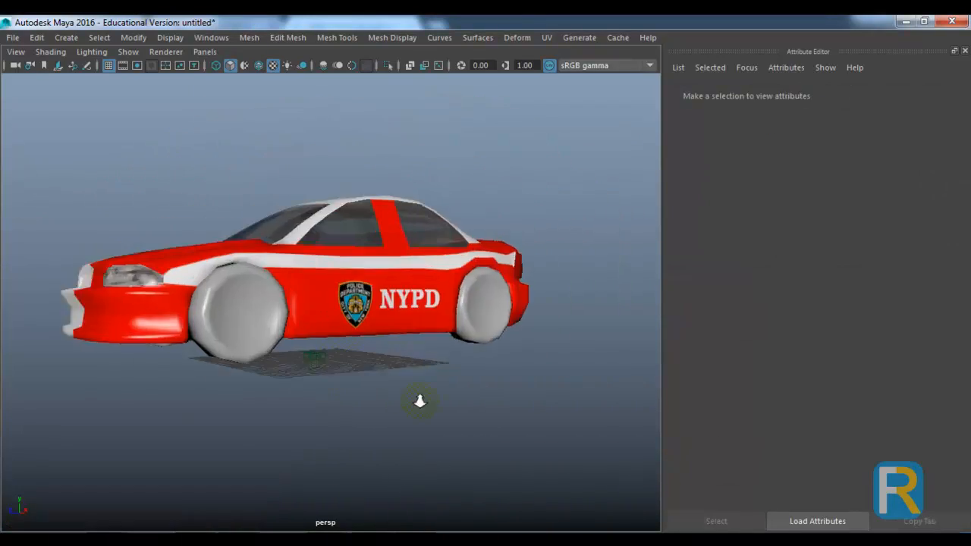
Try to open the body's material attributes with the whole car selected.
{"action": "scroll", "coordinate": [420, 401], "scroll_direction": "up", "scroll_amount": 3}
{"action": "left_click", "coordinate": [356, 274]}
{"action": "right_click", "coordinate": [357, 275]}
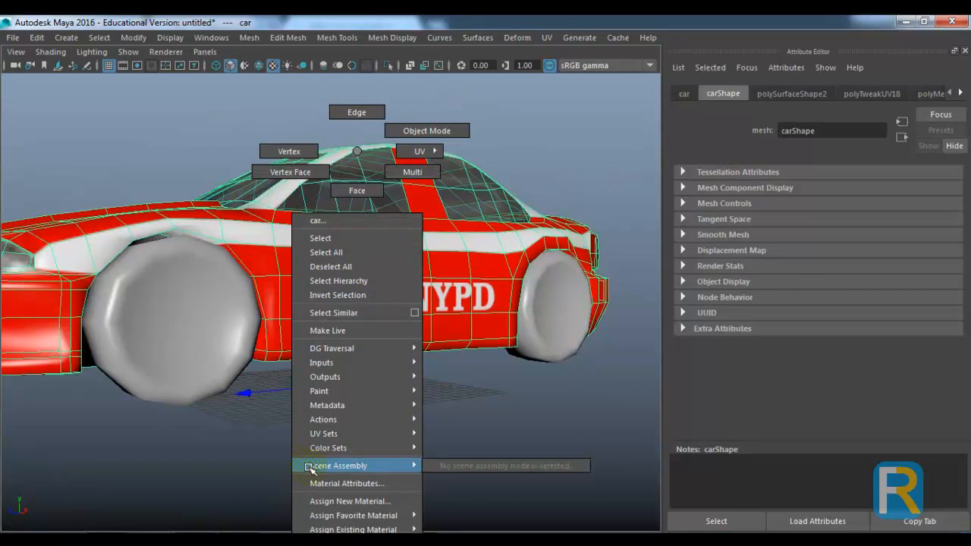
{"action": "left_click", "coordinate": [311, 482]}
{"action": "left_click", "coordinate": [303, 290]}
Show the car without textures, select a hood face and bring up the specular shading settings of its phong3 material.
{"action": "right_click", "coordinate": [303, 290]}
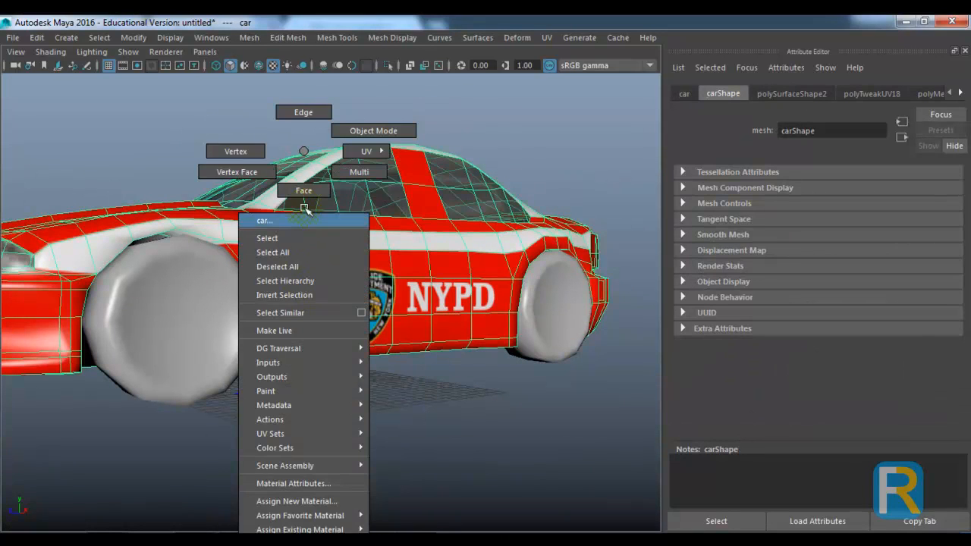
{"action": "left_click_drag", "start_coordinate": [322, 265], "coordinate": [273, 313]}
{"action": "key", "text": "r"}
{"action": "key", "text": "5"}
{"action": "right_click", "coordinate": [264, 313]}
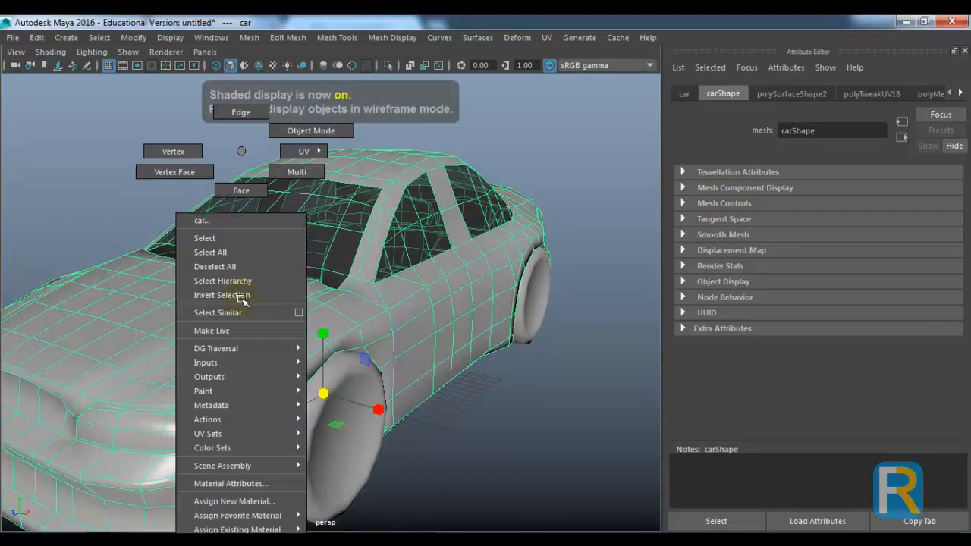
{"action": "left_click", "coordinate": [245, 192]}
{"action": "left_click", "coordinate": [219, 303]}
{"action": "right_click", "coordinate": [219, 303]}
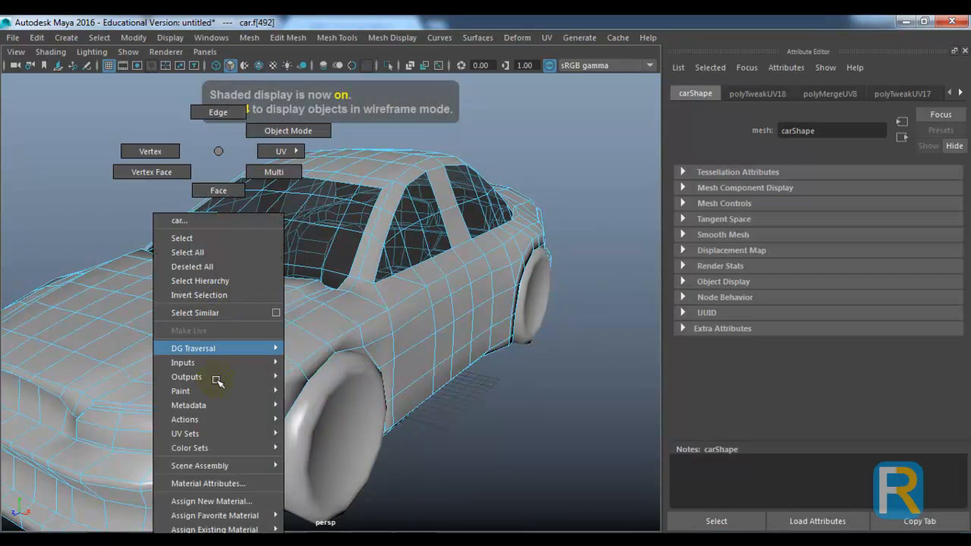
{"action": "left_click", "coordinate": [214, 481]}
{"action": "scroll", "coordinate": [880, 379], "scroll_direction": "down", "scroll_amount": 3}
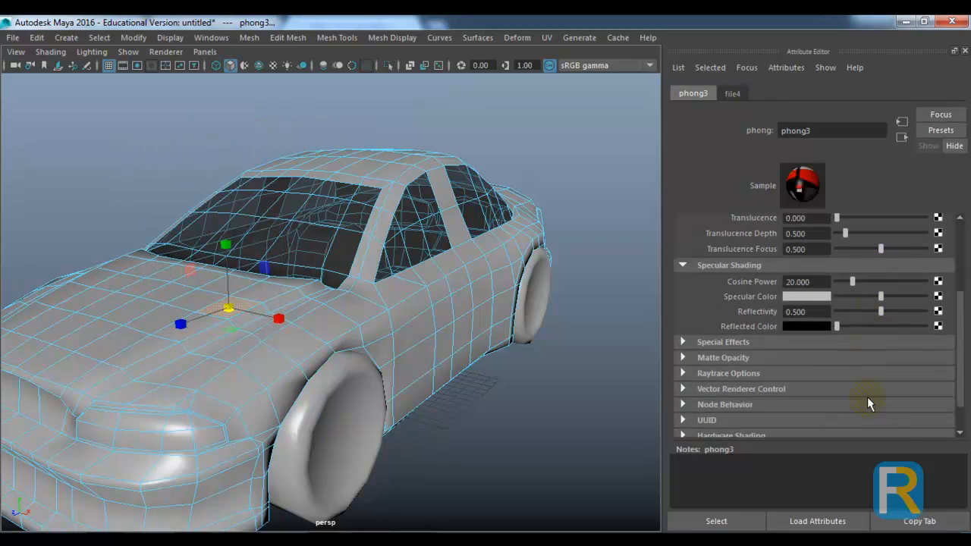
Map an Env Ball texture to phong3's Reflected Color, with a File texture as its Image.
{"action": "left_click", "coordinate": [937, 326]}
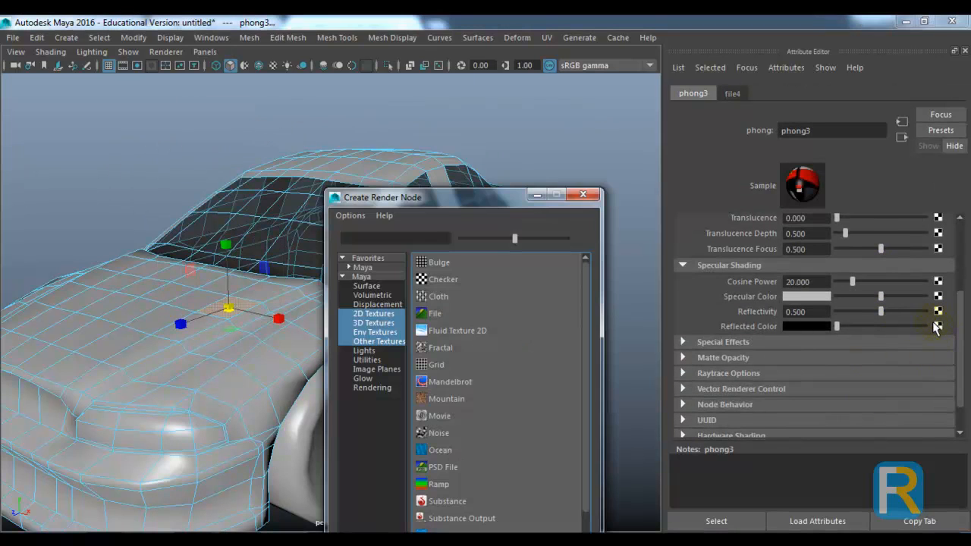
{"action": "left_click", "coordinate": [366, 335]}
{"action": "left_click", "coordinate": [447, 259]}
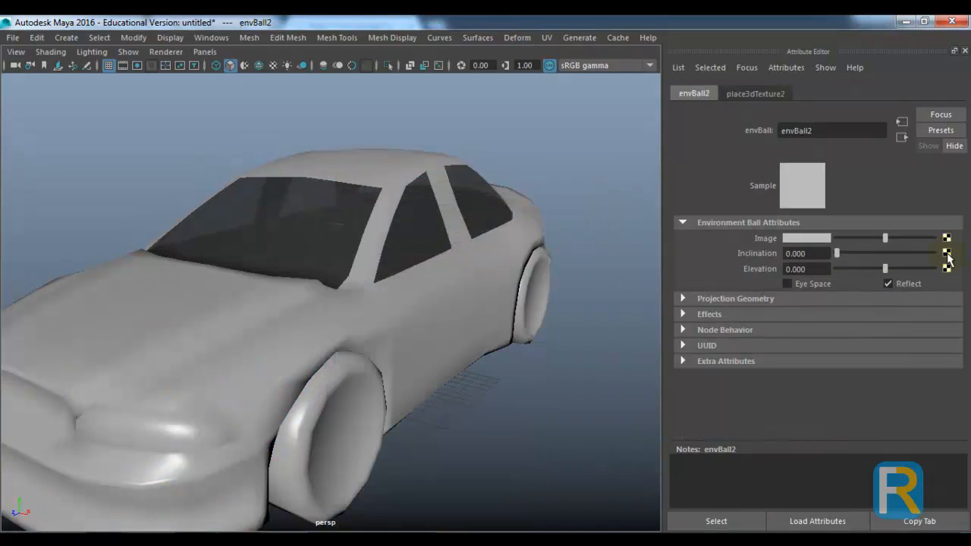
{"action": "left_click", "coordinate": [946, 238]}
{"action": "left_click", "coordinate": [435, 313]}
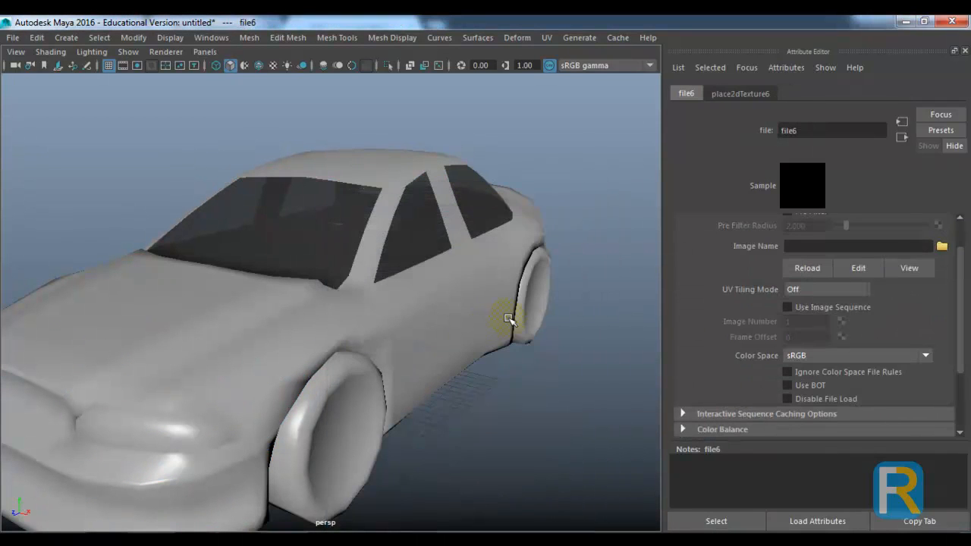
Load interior_hdri_13_20150408_1334765721.jpg as the file6 image and display the car with its textures.
{"action": "left_click", "coordinate": [941, 248]}
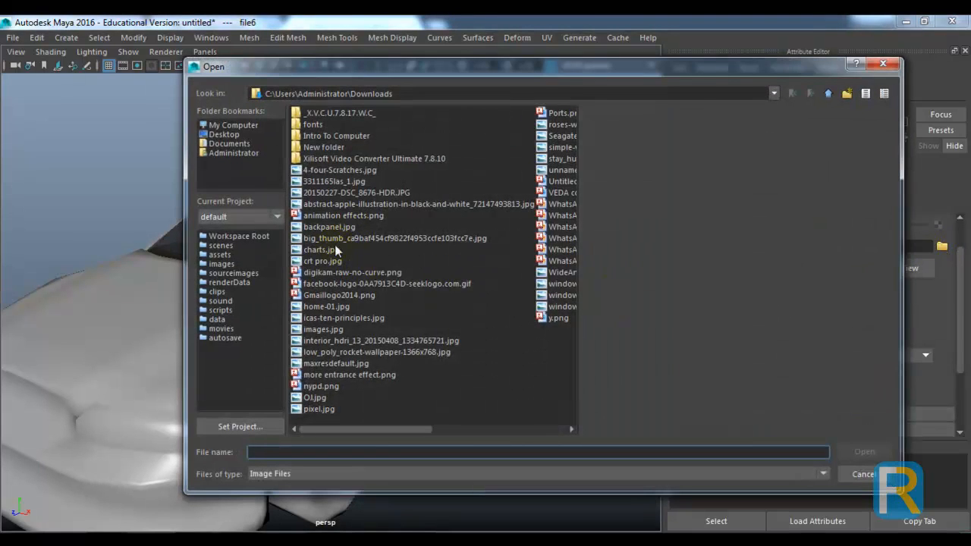
{"action": "left_click", "coordinate": [335, 250]}
{"action": "left_click", "coordinate": [385, 318]}
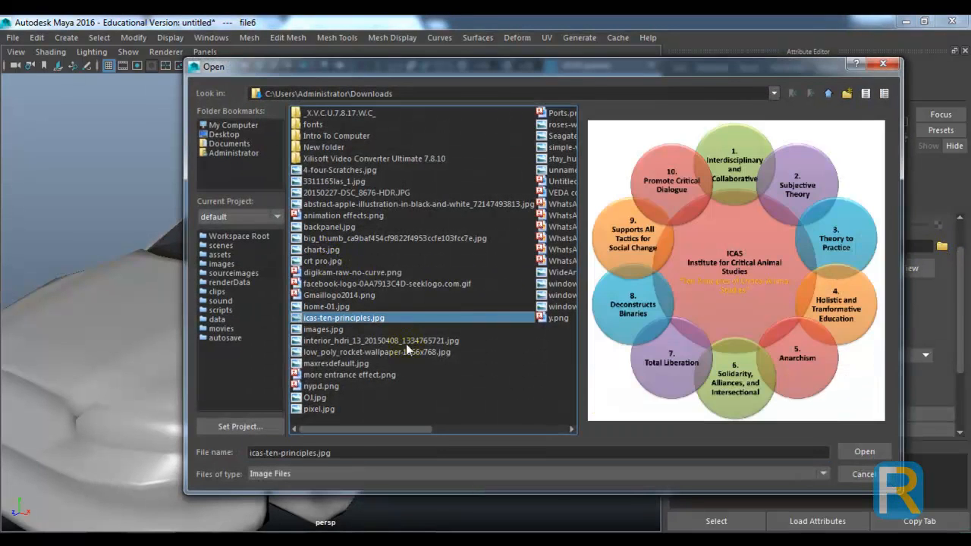
{"action": "double_click", "coordinate": [350, 341]}
{"action": "key", "text": "5"}
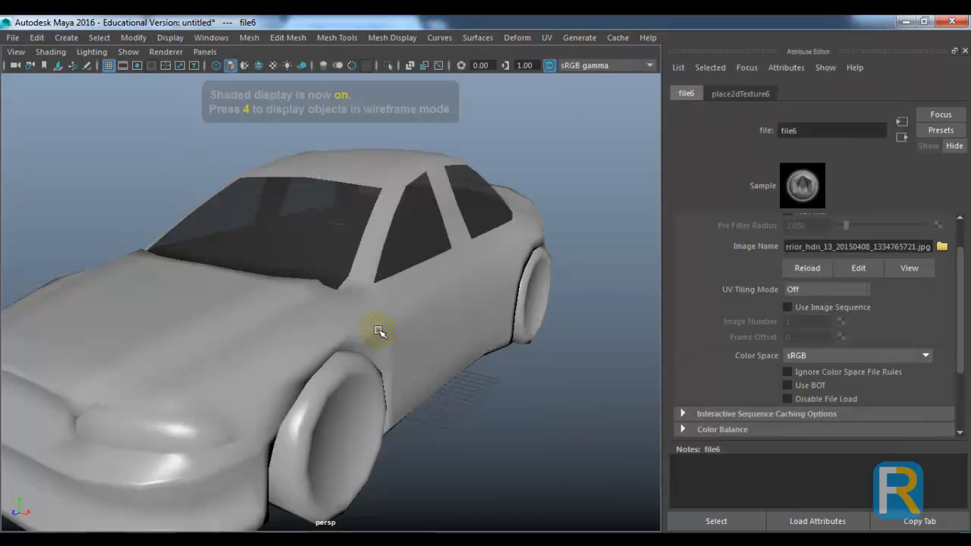
{"action": "key", "text": "6"}
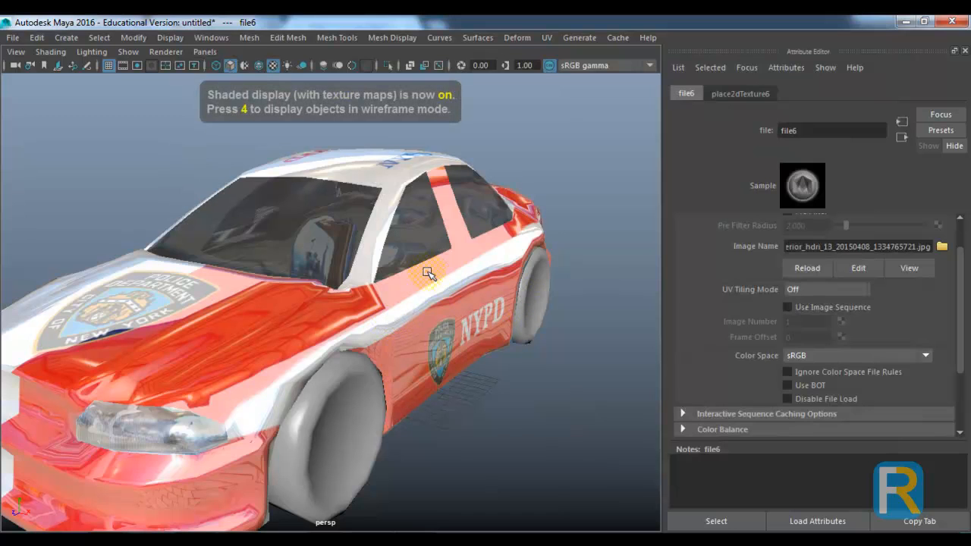
Return to the phong3 material and lower its Reflectivity to 0.024.
{"action": "left_click", "coordinate": [901, 138]}
{"action": "left_click", "coordinate": [901, 136]}
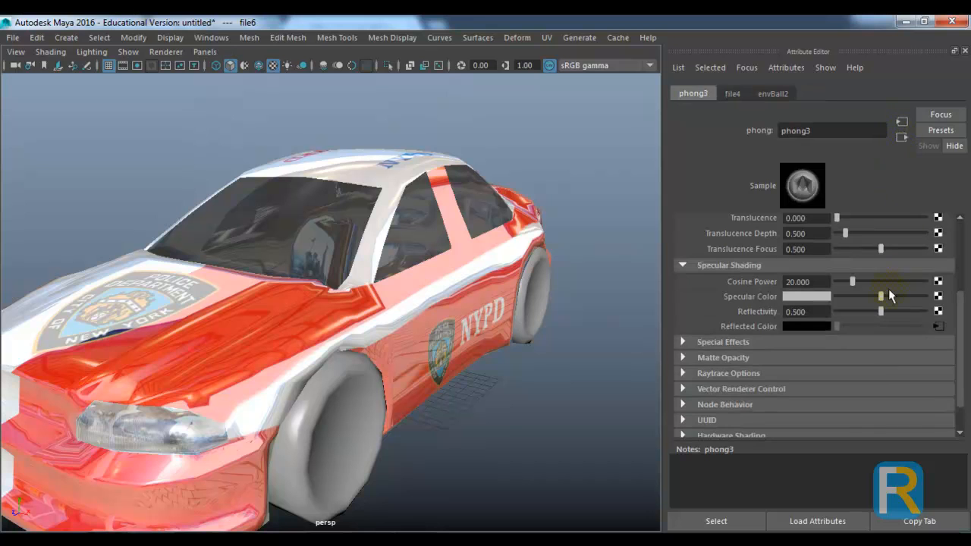
{"action": "left_click_drag", "start_coordinate": [874, 317], "coordinate": [837, 309]}
{"action": "left_click_drag", "start_coordinate": [577, 341], "coordinate": [400, 335]}
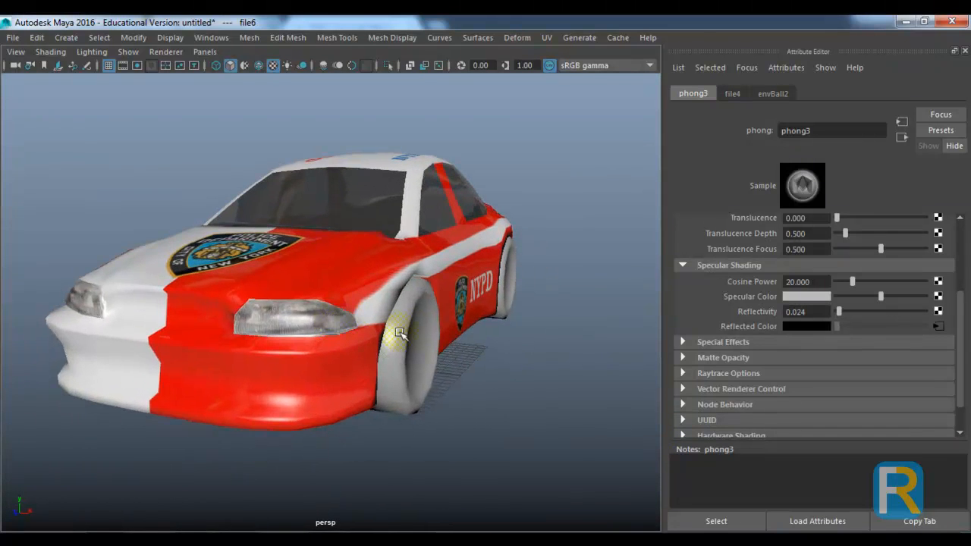
{"action": "left_click_drag", "start_coordinate": [480, 372], "coordinate": [403, 377]}
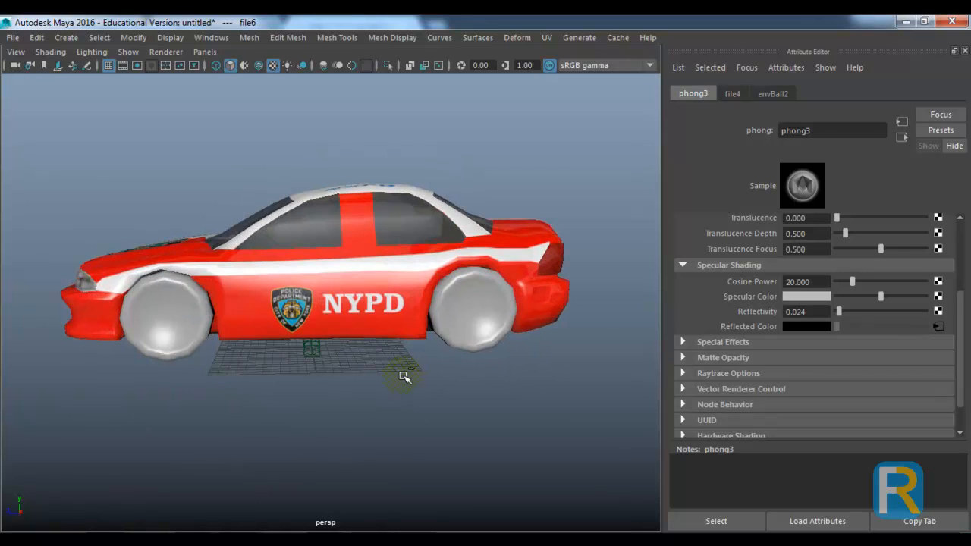
Try to save the scene as a Maya ASCII file named car inside the Backup folder on drive E.
{"action": "key", "text": "ctrl+shift+s"}
{"action": "left_click", "coordinate": [237, 129]}
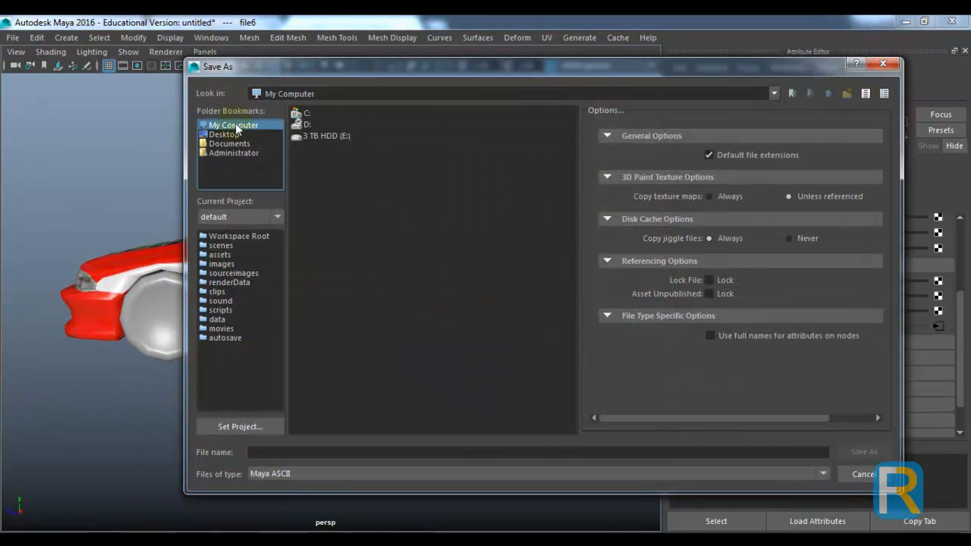
{"action": "double_click", "coordinate": [302, 134]}
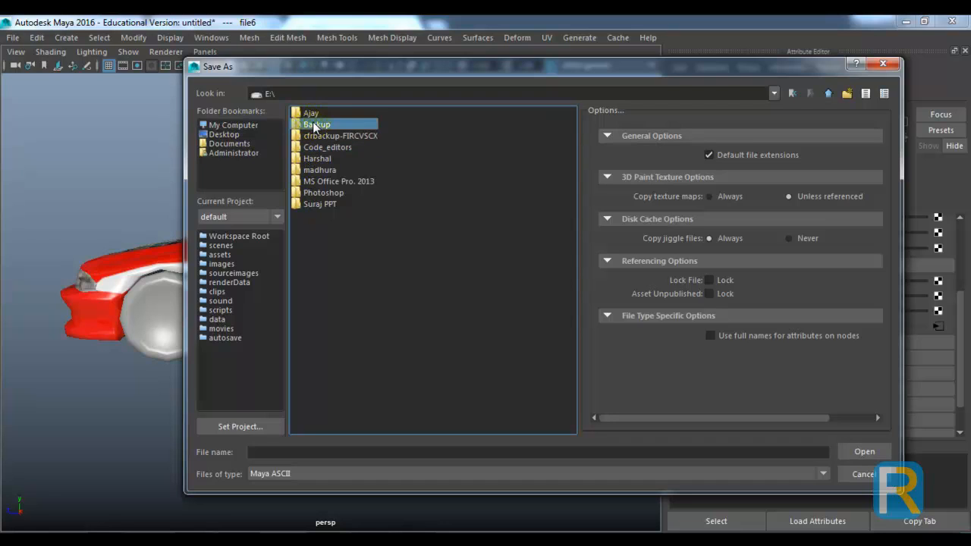
{"action": "double_click", "coordinate": [315, 126]}
{"action": "double_click", "coordinate": [312, 262]}
{"action": "left_click", "coordinate": [287, 450]}
{"action": "type", "text": "car"}
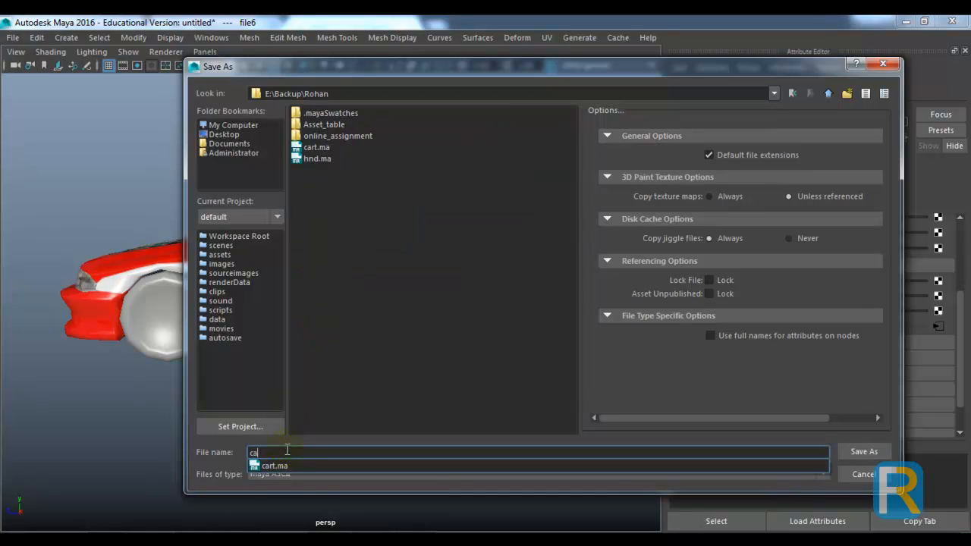
{"action": "key", "text": "Return"}
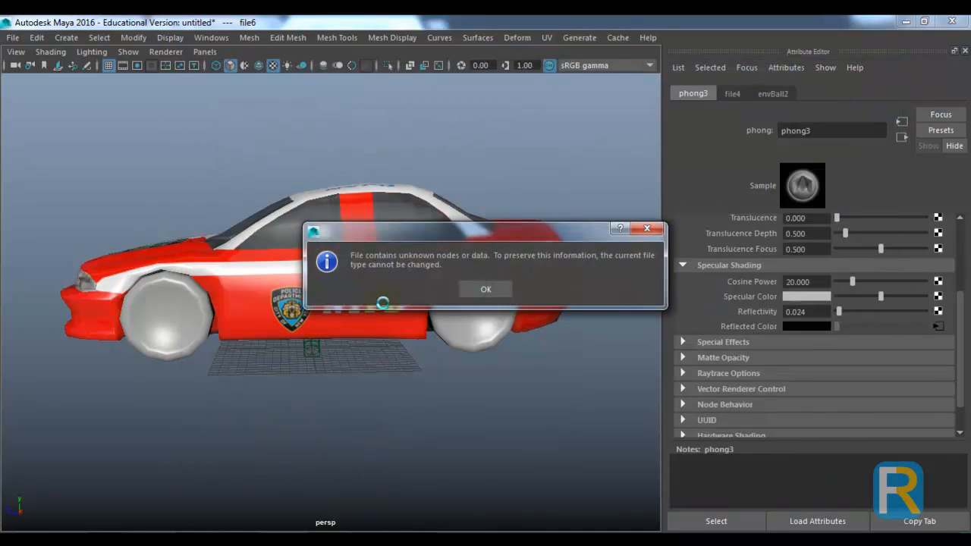
{"action": "left_click", "coordinate": [483, 290]}
Save the scene in the same folder as car, using the Maya Binary file type.
{"action": "left_click_drag", "start_coordinate": [481, 290], "coordinate": [350, 272]}
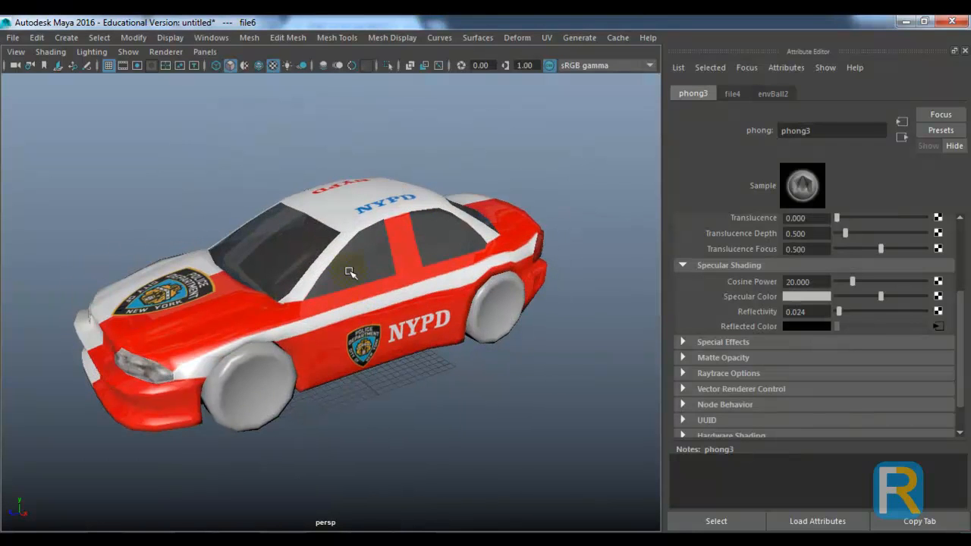
{"action": "key", "text": "ctrl+shift+s"}
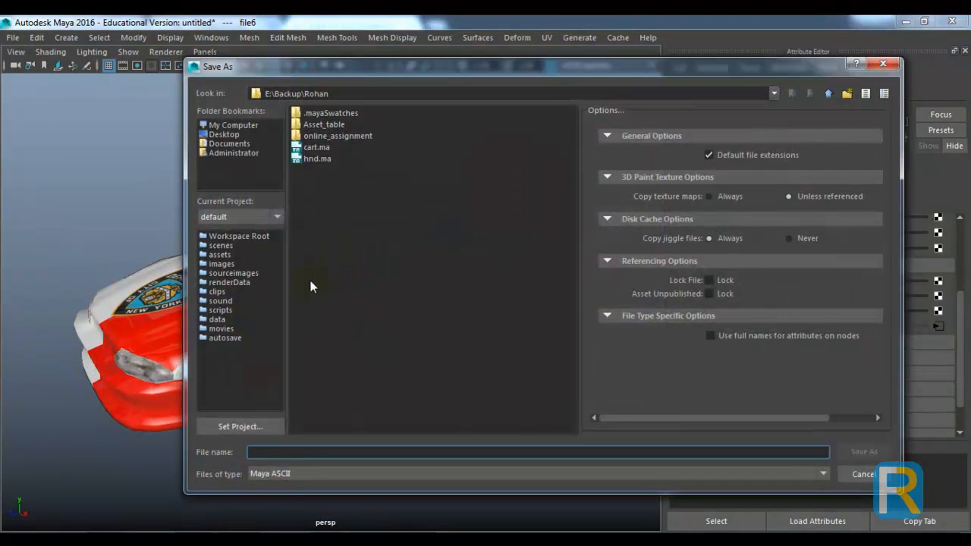
{"action": "type", "text": "car"}
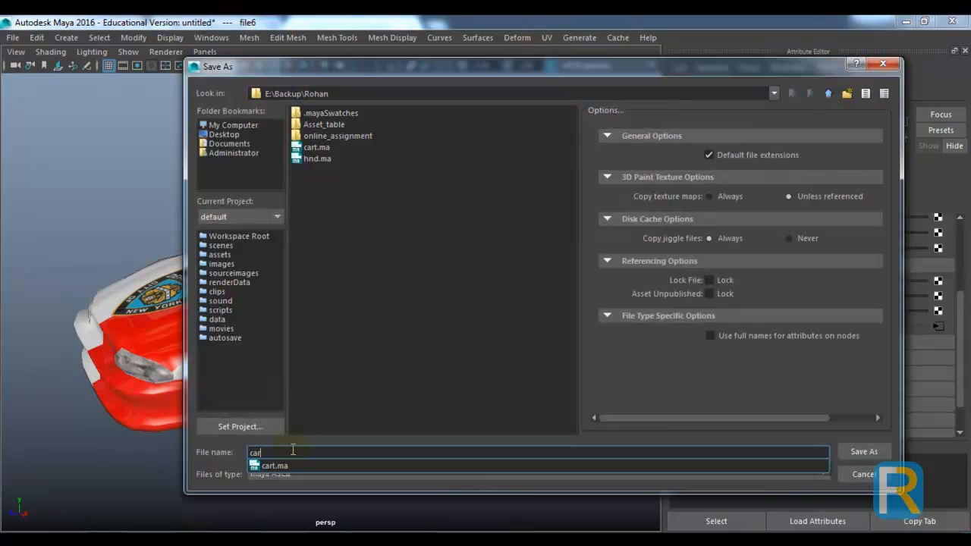
{"action": "left_click", "coordinate": [308, 431]}
{"action": "left_click", "coordinate": [289, 473]}
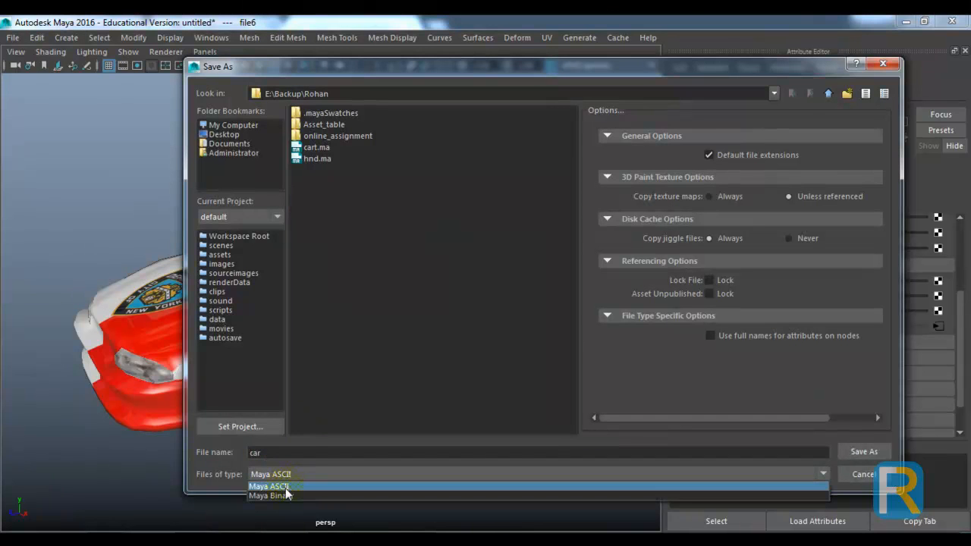
{"action": "left_click", "coordinate": [284, 495]}
{"action": "left_click", "coordinate": [860, 452]}
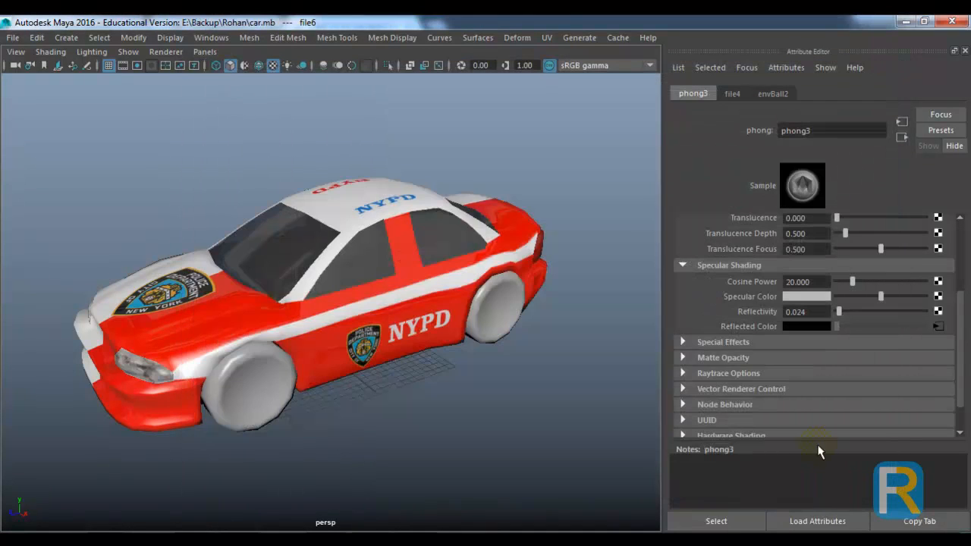
Select the combined wheels mesh and separate it into individual wheels.
{"action": "left_click_drag", "start_coordinate": [409, 298], "coordinate": [326, 304]}
{"action": "left_click", "coordinate": [274, 351]}
{"action": "left_click_drag", "start_coordinate": [274, 351], "coordinate": [383, 368]}
{"action": "scroll", "coordinate": [359, 353], "scroll_direction": "up", "scroll_amount": 4}
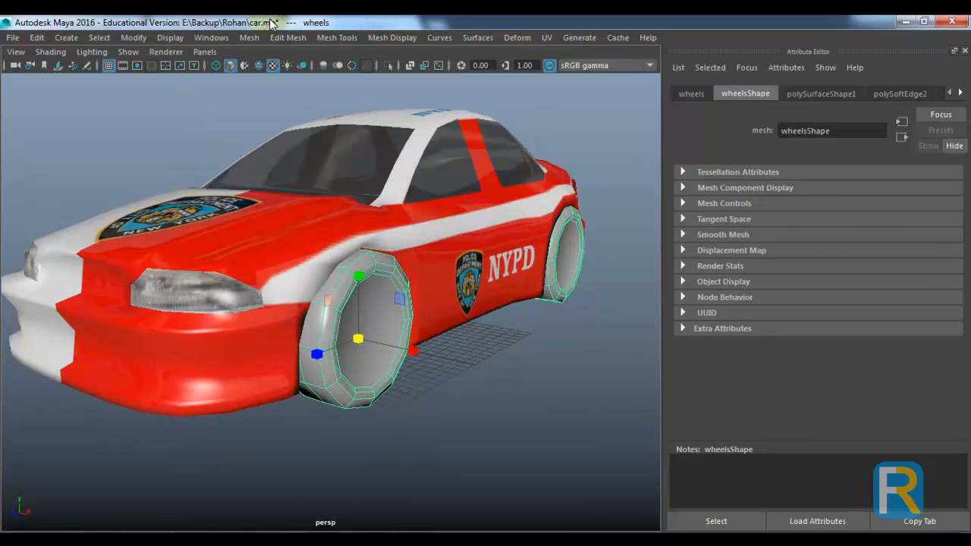
{"action": "left_click", "coordinate": [251, 38]}
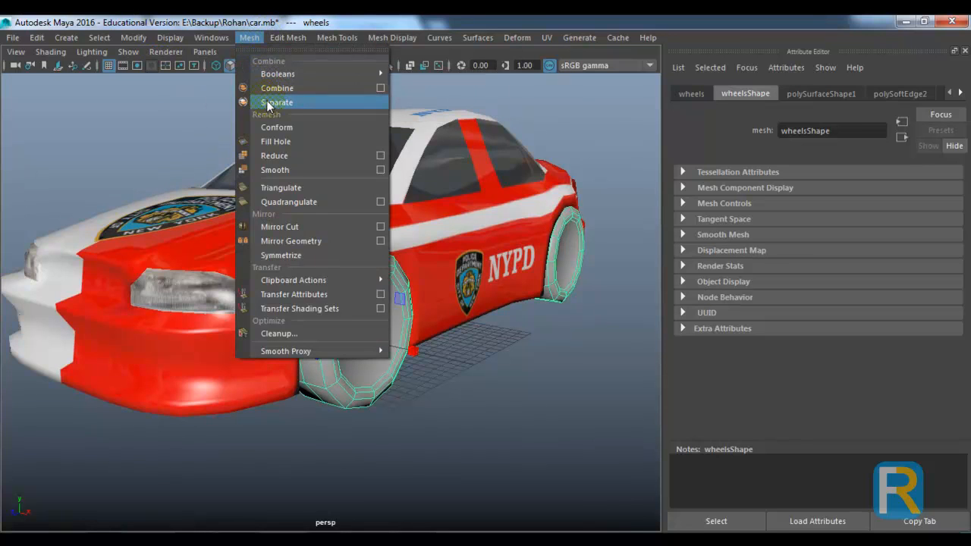
{"action": "left_click", "coordinate": [267, 104]}
Delete the other separated wheels, keeping only the front wheel on the car's red side.
{"action": "scroll", "coordinate": [365, 308], "scroll_direction": "down", "scroll_amount": 3}
{"action": "left_click", "coordinate": [370, 305]}
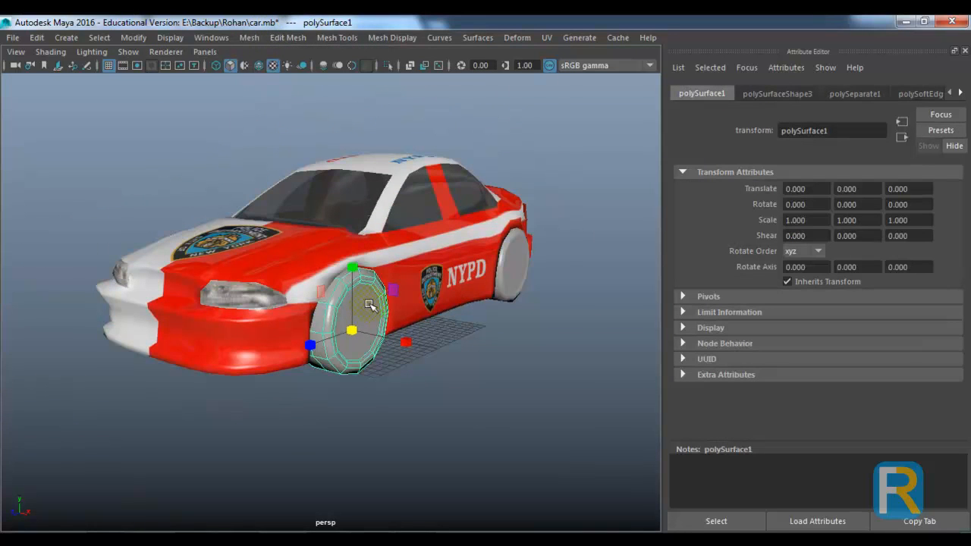
{"action": "left_click", "coordinate": [520, 277]}
{"action": "left_click_drag", "start_coordinate": [411, 286], "coordinate": [462, 295]}
{"action": "left_click", "coordinate": [211, 250]}
{"action": "left_click", "coordinate": [319, 339], "text": "shift"}
{"action": "key", "text": "Delete"}
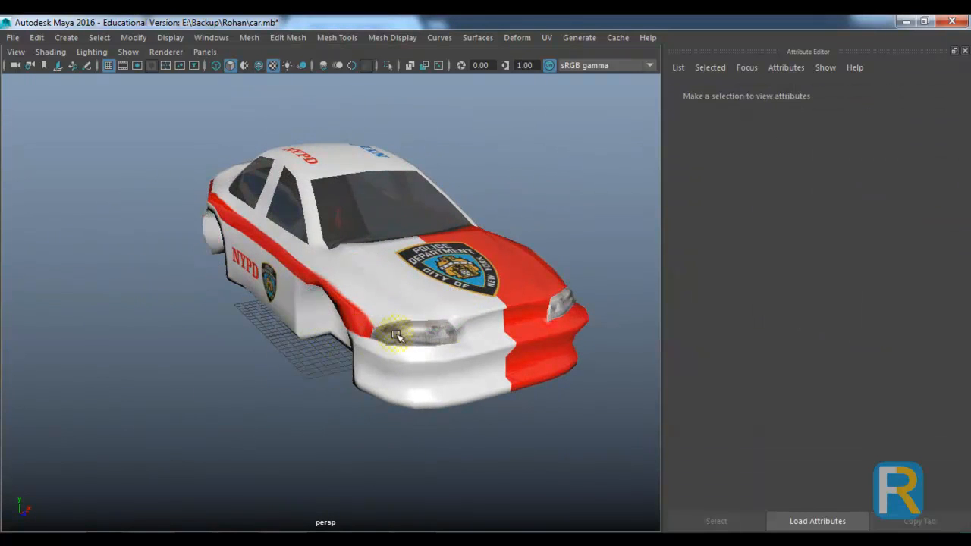
Select the remaining front wheel and move it outward, clear of its wheel arch.
{"action": "left_click_drag", "start_coordinate": [518, 322], "coordinate": [377, 318]}
{"action": "left_click", "coordinate": [305, 308]}
{"action": "scroll", "coordinate": [338, 318], "scroll_direction": "up", "scroll_amount": 1}
{"action": "key", "text": "space"}
{"action": "left_click", "coordinate": [498, 237]}
{"action": "left_click", "coordinate": [363, 218]}
{"action": "scroll", "coordinate": [390, 390], "scroll_direction": "down", "scroll_amount": 4}
{"action": "key", "text": "space"}
{"action": "left_click_drag", "start_coordinate": [401, 326], "coordinate": [419, 206]}
Select all the tyre faces of the front wheel, leaving out its flat outer disc.
{"action": "right_click", "coordinate": [419, 207]}
{"action": "left_click", "coordinate": [417, 190]}
{"action": "left_click_drag", "start_coordinate": [455, 250], "coordinate": [217, 200]}
{"action": "left_click", "coordinate": [226, 182]}
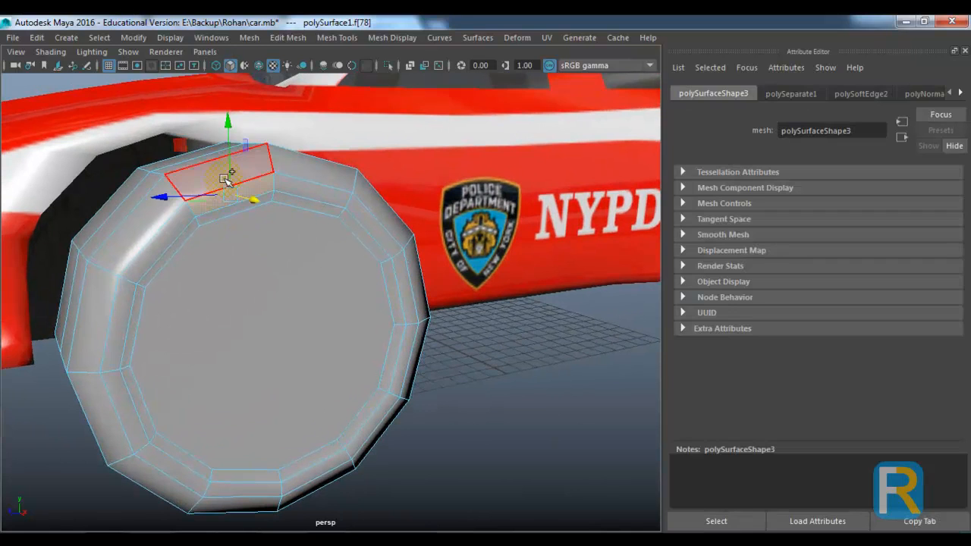
{"action": "left_click_drag", "start_coordinate": [399, 325], "coordinate": [290, 256]}
{"action": "left_click_drag", "start_coordinate": [447, 268], "coordinate": [628, 455]}
{"action": "left_click_drag", "start_coordinate": [574, 382], "coordinate": [446, 315]}
{"action": "left_click", "coordinate": [249, 181], "text": "ctrl"}
Assign a new Phong material to the selected tyre faces.
{"action": "right_click", "coordinate": [301, 139]}
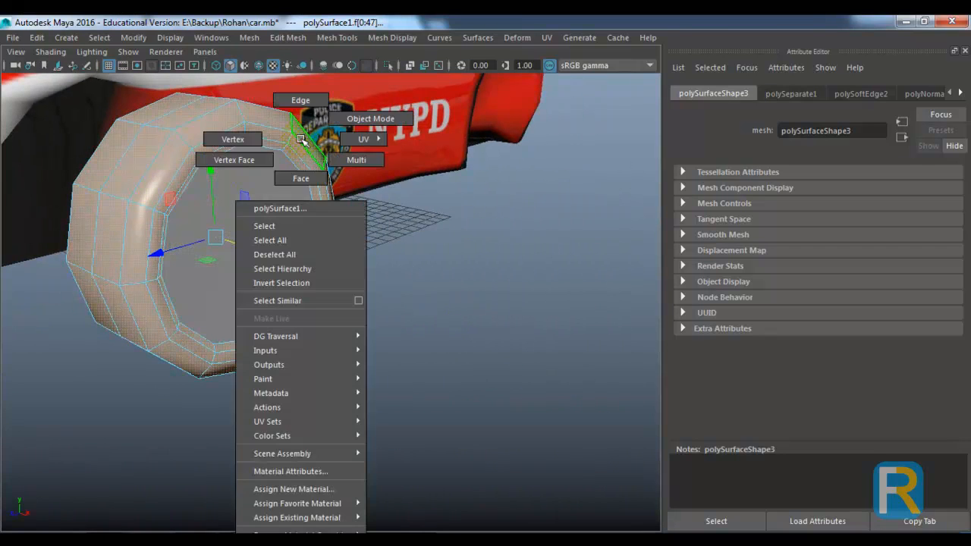
{"action": "left_click", "coordinate": [304, 489]}
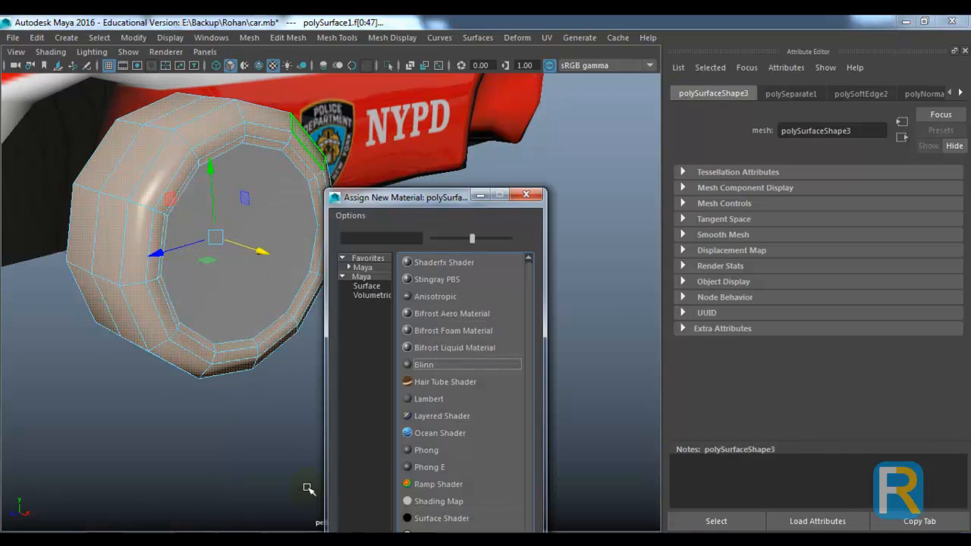
{"action": "left_click", "coordinate": [437, 453]}
{"action": "scroll", "coordinate": [851, 314], "scroll_direction": "up", "scroll_amount": 4}
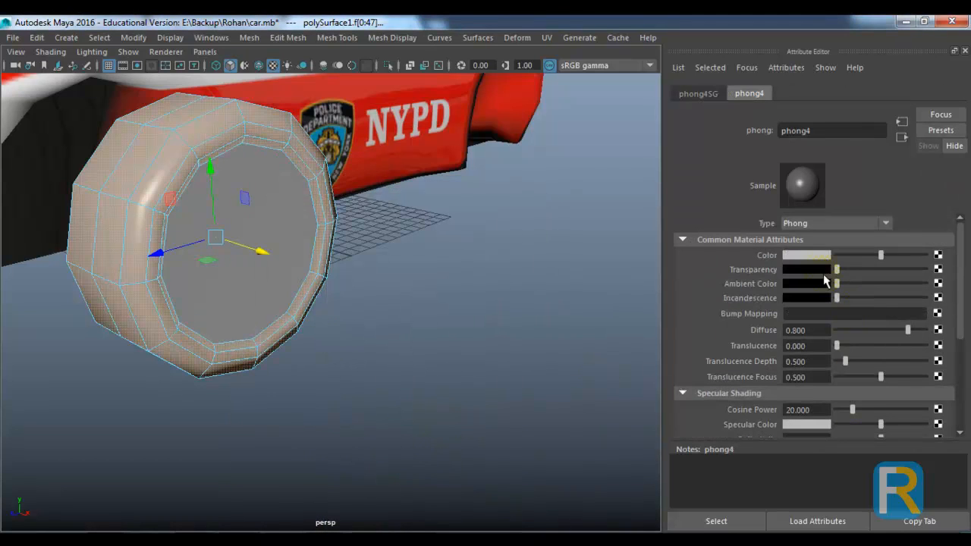
Set the tyre material's Color to black, weaken its specular shading and return the wheel to object mode.
{"action": "left_click_drag", "start_coordinate": [844, 258], "coordinate": [828, 257]}
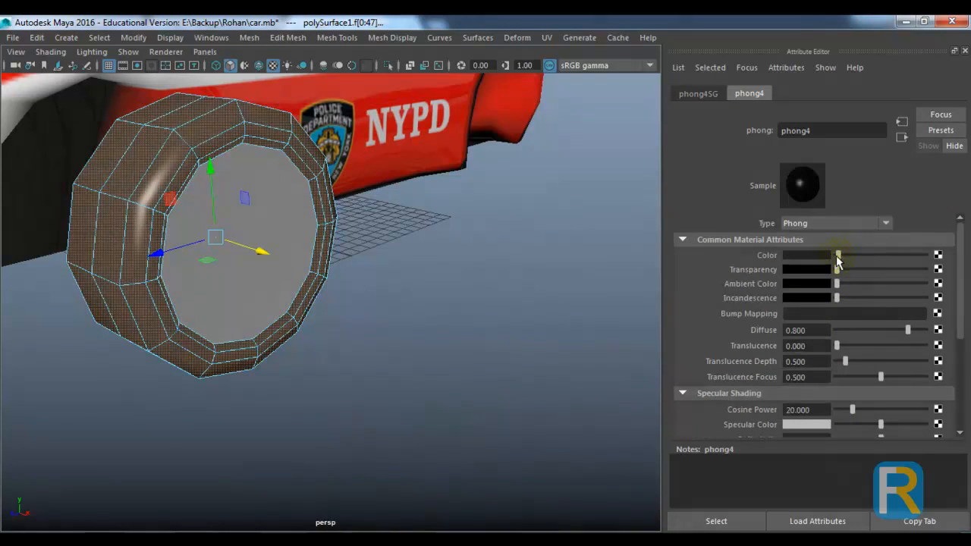
{"action": "scroll", "coordinate": [857, 413], "scroll_direction": "down", "scroll_amount": 2}
{"action": "left_click_drag", "start_coordinate": [870, 383], "coordinate": [843, 383]}
{"action": "left_click", "coordinate": [853, 396]}
{"action": "left_click", "coordinate": [412, 299]}
{"action": "left_click_drag", "start_coordinate": [412, 299], "coordinate": [296, 152]}
{"action": "right_click", "coordinate": [294, 150]}
{"action": "left_click", "coordinate": [350, 113]}
Extrude the wheel's flat outer face, shrink it to leave a narrow rim ring, and return to object mode.
{"action": "key", "text": "f"}
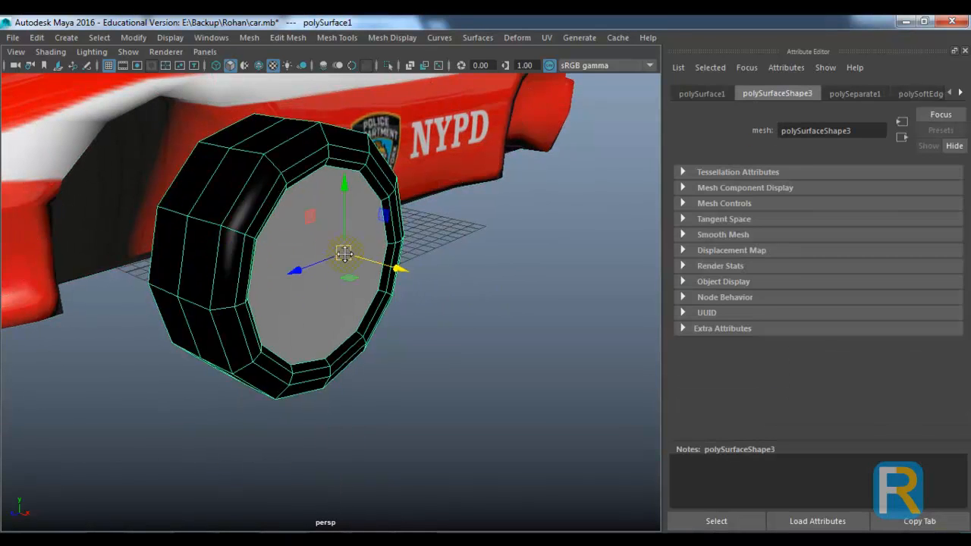
{"action": "right_click", "coordinate": [353, 199]}
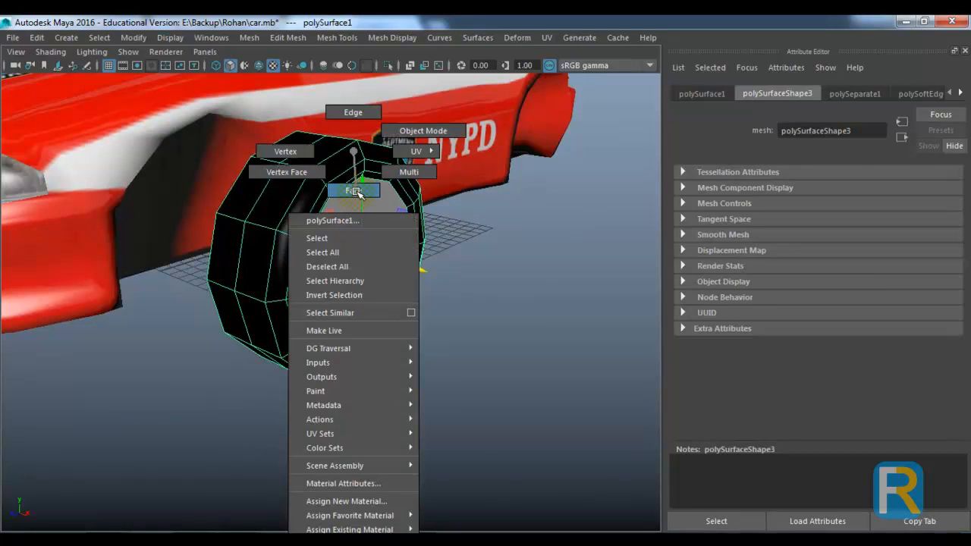
{"action": "left_click", "coordinate": [353, 111]}
{"action": "left_click", "coordinate": [354, 217]}
{"action": "right_click", "coordinate": [354, 216]}
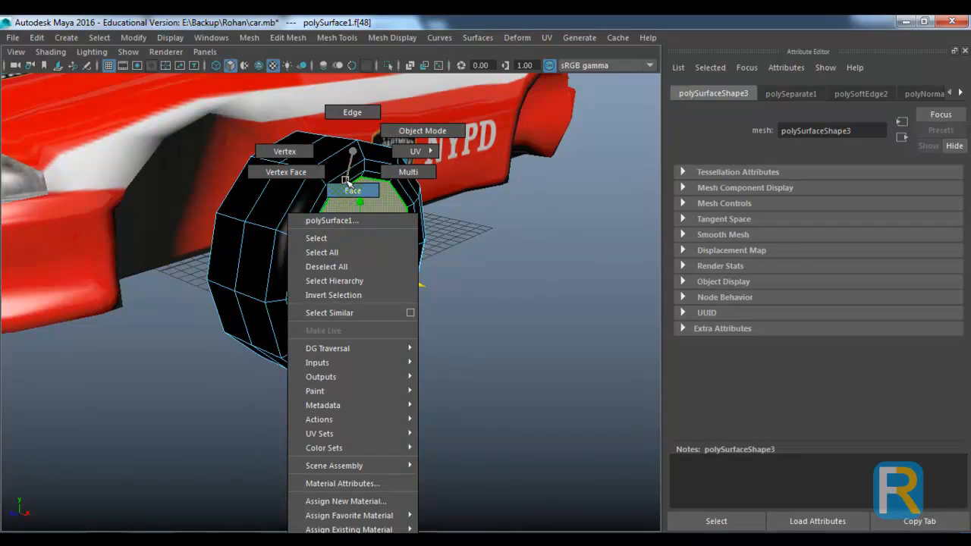
{"action": "right_click", "coordinate": [353, 243], "text": "shift"}
{"action": "left_click", "coordinate": [390, 258]}
{"action": "left_click_drag", "start_coordinate": [351, 272], "coordinate": [425, 286]}
{"action": "right_click", "coordinate": [357, 228]}
{"action": "left_click", "coordinate": [427, 131]}
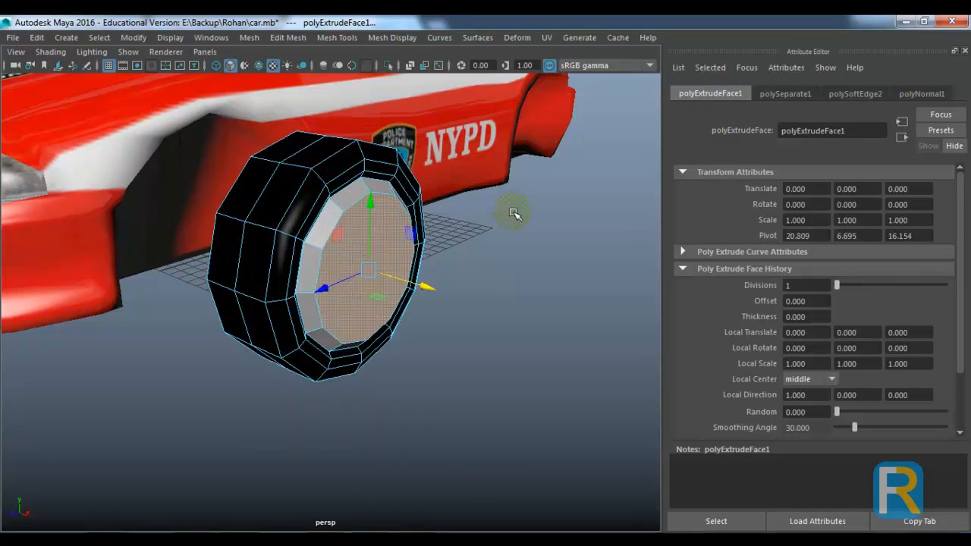
{"action": "left_click", "coordinate": [515, 212]}
{"action": "right_click", "coordinate": [358, 211]}
{"action": "left_click", "coordinate": [447, 122]}
Move the front wheel back inward along its axle into the wheel arch.
{"action": "scroll", "coordinate": [369, 249], "scroll_direction": "down", "scroll_amount": 6}
{"action": "left_click_drag", "start_coordinate": [369, 252], "coordinate": [395, 257]}
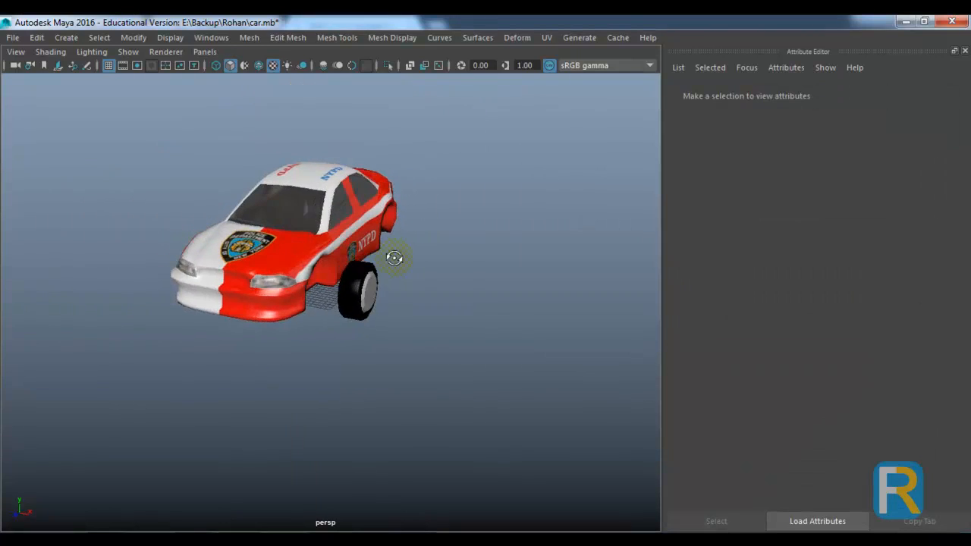
{"action": "scroll", "coordinate": [394, 288], "scroll_direction": "up", "scroll_amount": 3}
{"action": "left_click", "coordinate": [377, 301]}
{"action": "scroll", "coordinate": [376, 300], "scroll_direction": "up", "scroll_amount": 2}
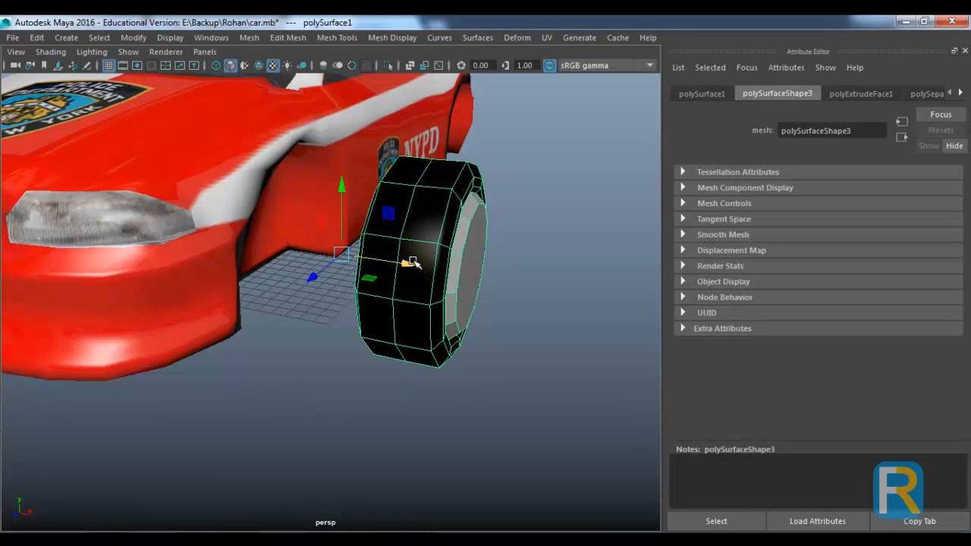
{"action": "left_click_drag", "start_coordinate": [401, 256], "coordinate": [304, 248]}
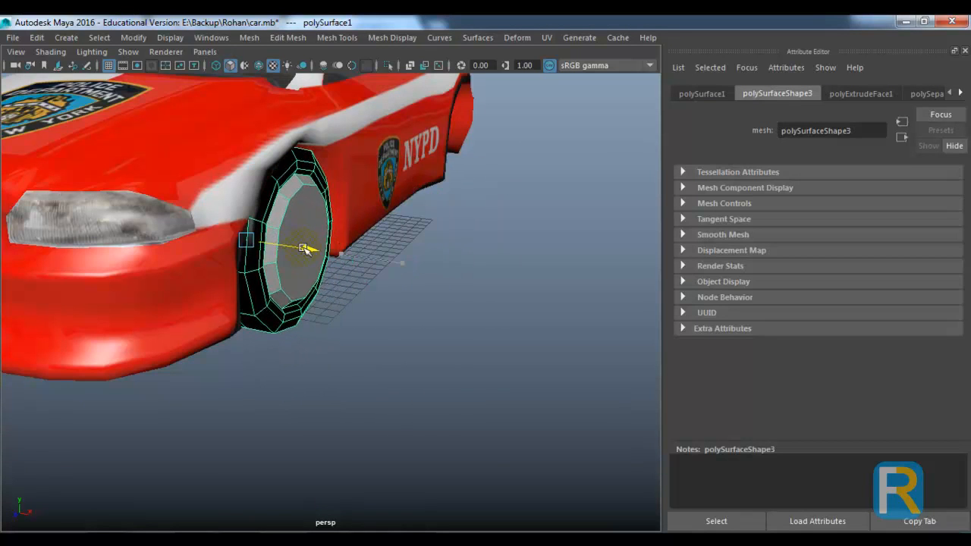
Select the wheel's central disc face together with the faces of the narrow rim ring around it.
{"action": "left_click_drag", "start_coordinate": [418, 290], "coordinate": [364, 245]}
{"action": "scroll", "coordinate": [313, 253], "scroll_direction": "up", "scroll_amount": 3}
{"action": "right_click", "coordinate": [364, 152]}
{"action": "left_click", "coordinate": [342, 215]}
{"action": "left_click", "coordinate": [442, 228]}
{"action": "left_click", "coordinate": [490, 299], "text": "shift"}
{"action": "left_click", "coordinate": [492, 339], "text": "shift"}
{"action": "left_click", "coordinate": [460, 393], "text": "shift"}
{"action": "left_click", "coordinate": [409, 428], "text": "shift"}
{"action": "left_click", "coordinate": [355, 428], "text": "shift"}
{"action": "left_click", "coordinate": [317, 413], "text": "shift"}
{"action": "left_click", "coordinate": [288, 391], "text": "shift"}
{"action": "left_click", "coordinate": [261, 346], "text": "shift"}
{"action": "left_click", "coordinate": [269, 288], "text": "shift"}
{"action": "left_click", "coordinate": [285, 247], "text": "shift"}
Assign a new Blinn material to the selected rim faces.
{"action": "right_click", "coordinate": [285, 247]}
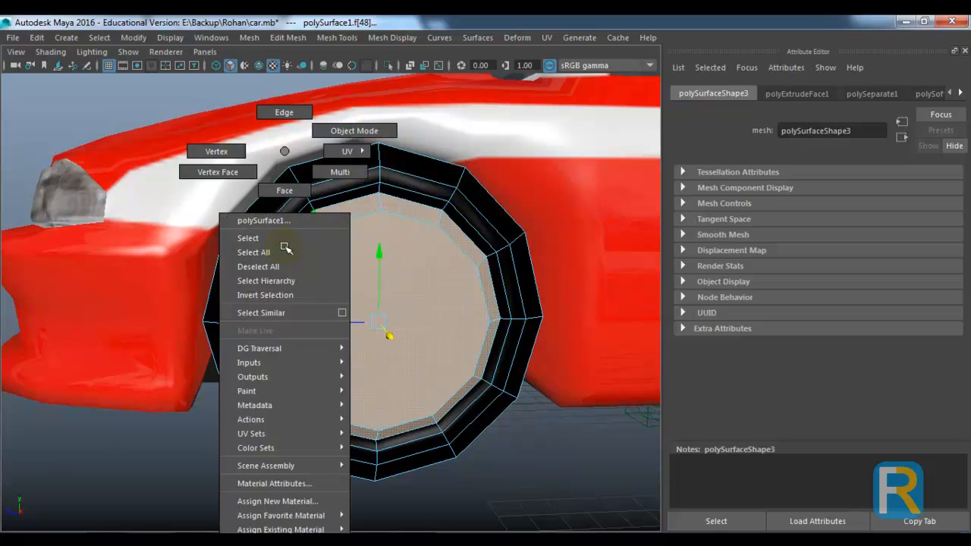
{"action": "left_click", "coordinate": [267, 500]}
{"action": "left_click", "coordinate": [423, 365]}
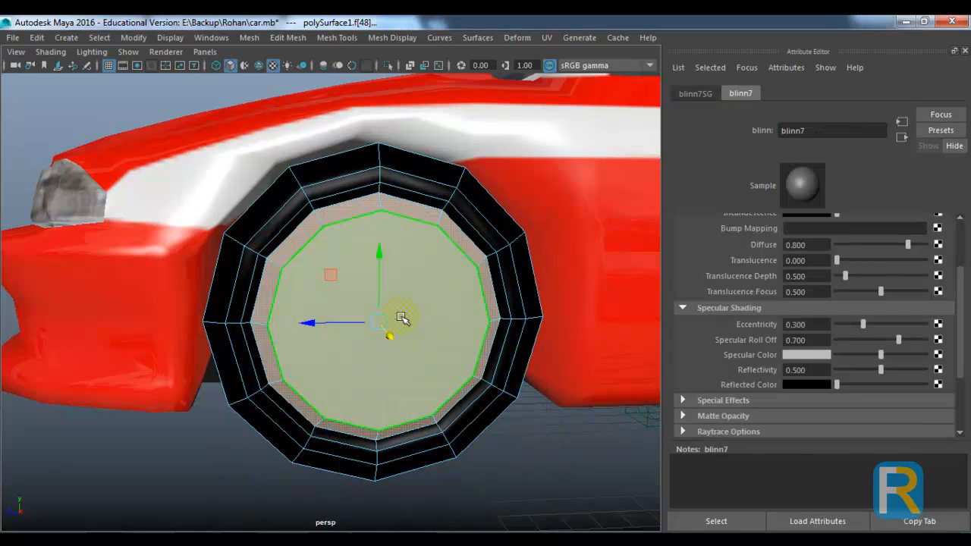
Map the rim material's reflected color with an Env Ball environment texture.
{"action": "scroll", "coordinate": [917, 356], "scroll_direction": "down", "scroll_amount": 3}
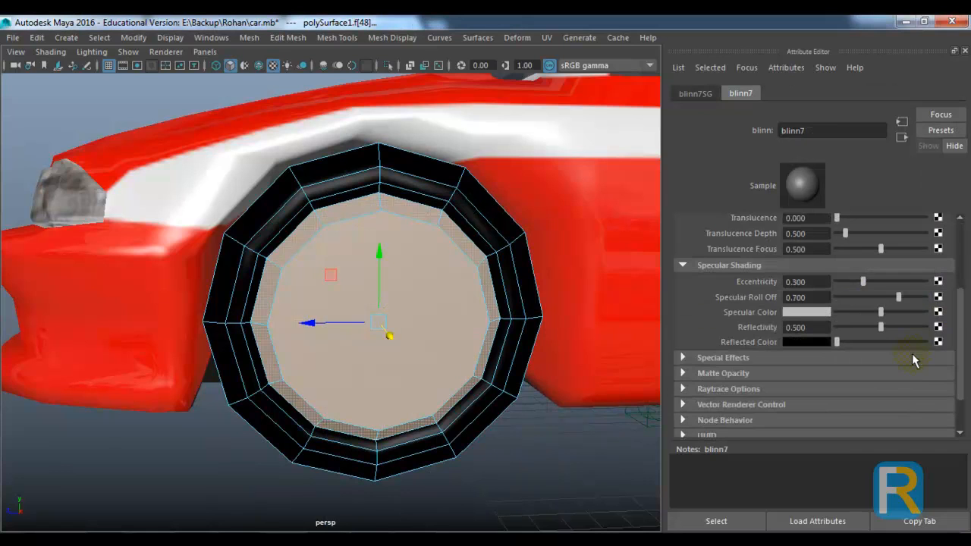
{"action": "left_click", "coordinate": [938, 343]}
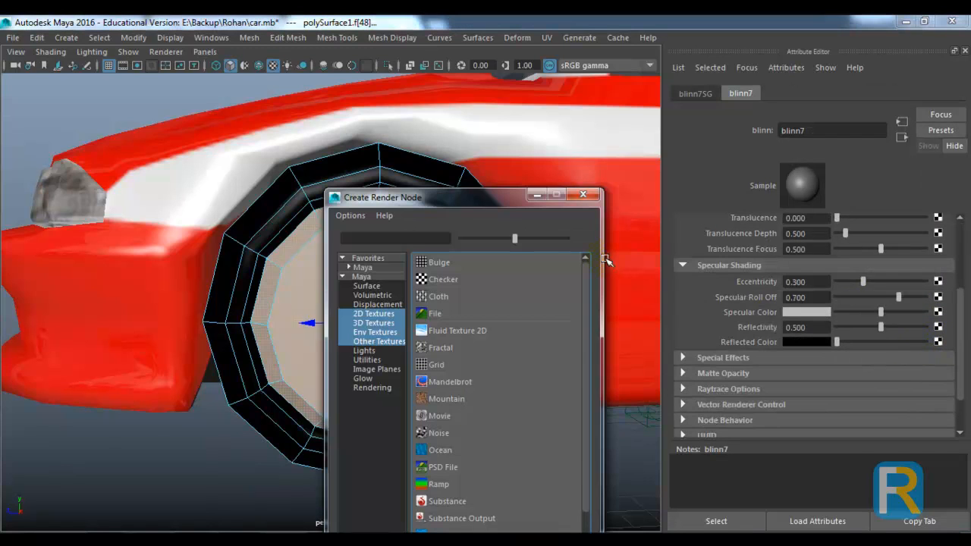
{"action": "left_click", "coordinate": [364, 336]}
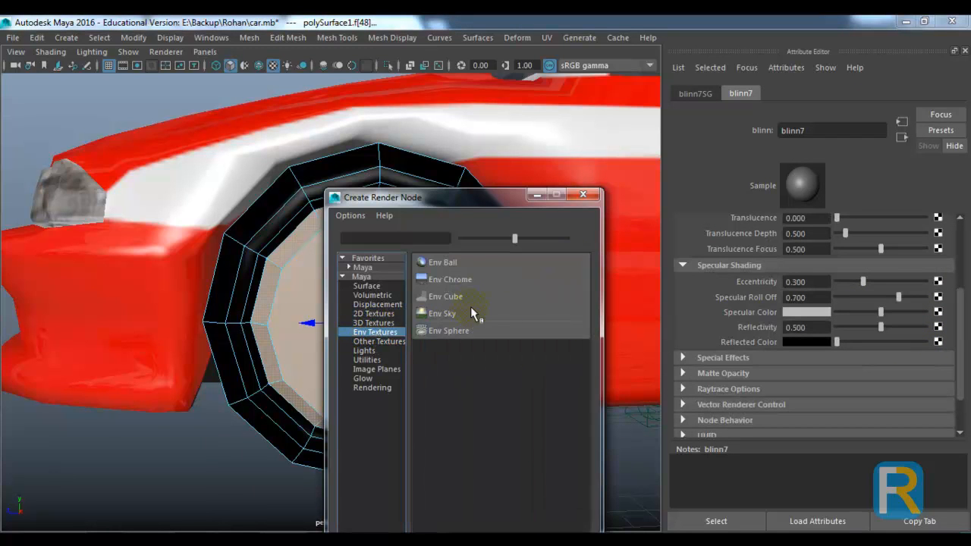
{"action": "left_click", "coordinate": [480, 264]}
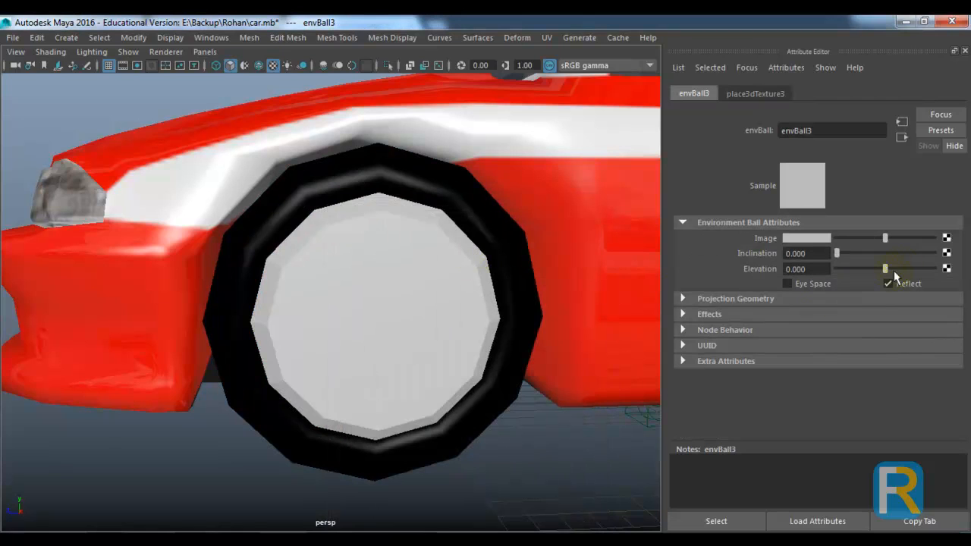
Map the Env Ball's image with a File texture that loads interior_hdri_13_20150408_1334765721.jpg.
{"action": "left_click", "coordinate": [946, 239]}
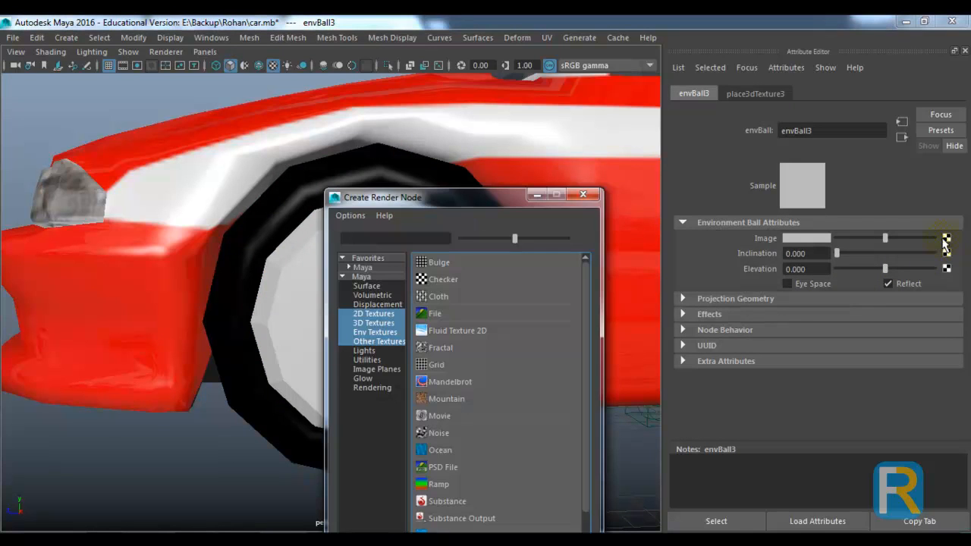
{"action": "left_click", "coordinate": [472, 312]}
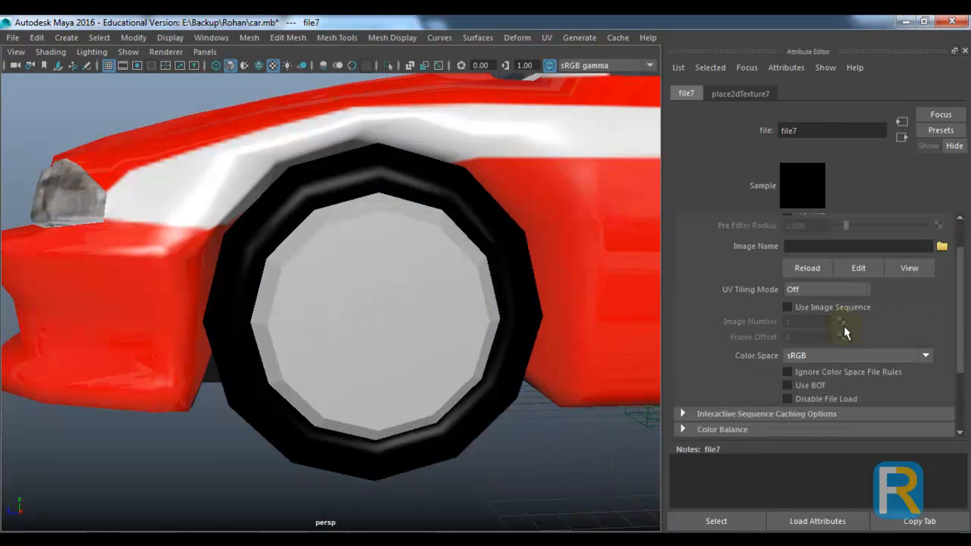
{"action": "left_click", "coordinate": [941, 248]}
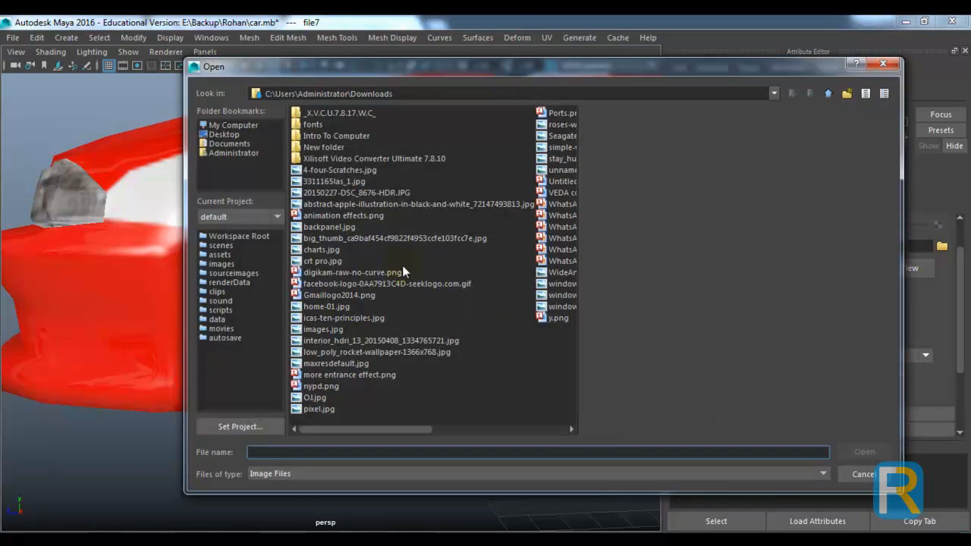
{"action": "left_click", "coordinate": [356, 372]}
{"action": "left_click", "coordinate": [349, 342]}
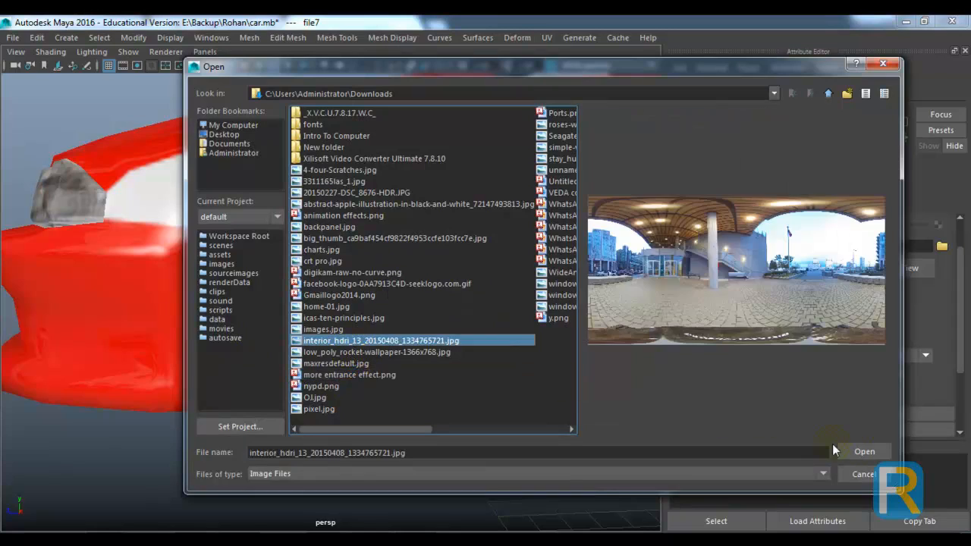
{"action": "left_click", "coordinate": [865, 452]}
{"action": "scroll", "coordinate": [497, 329], "scroll_direction": "down", "scroll_amount": 3}
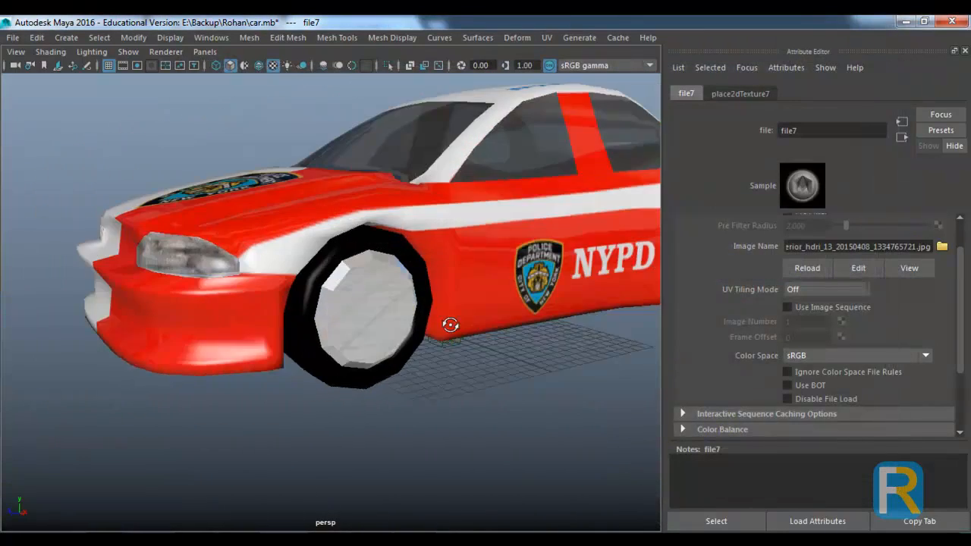
Cut the wheel's central disc face into quarters with one vertical and one horizontal edge through its centre.
{"action": "scroll", "coordinate": [389, 304], "scroll_direction": "up", "scroll_amount": 3}
{"action": "left_click", "coordinate": [388, 304]}
{"action": "key", "text": "f"}
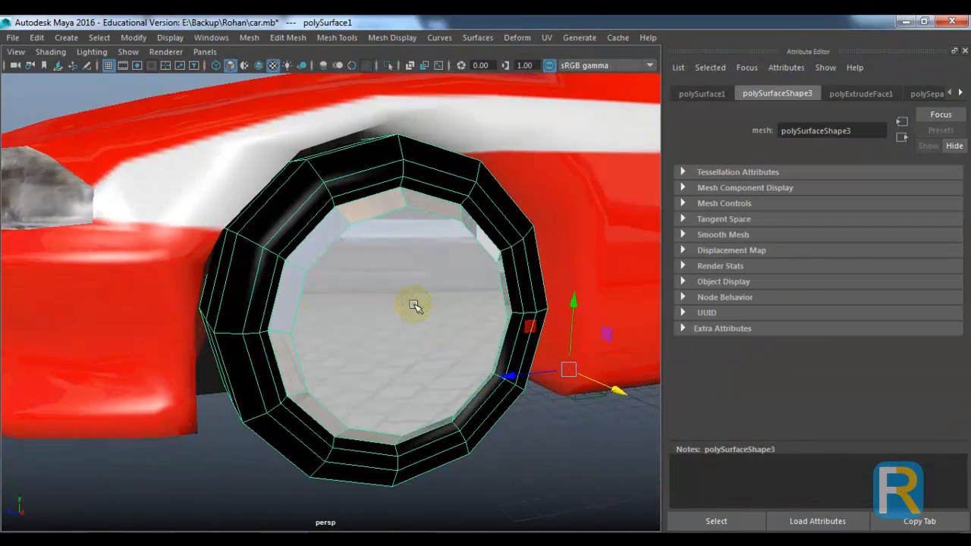
{"action": "right_click", "coordinate": [412, 258], "text": "shift"}
{"action": "left_click", "coordinate": [314, 232]}
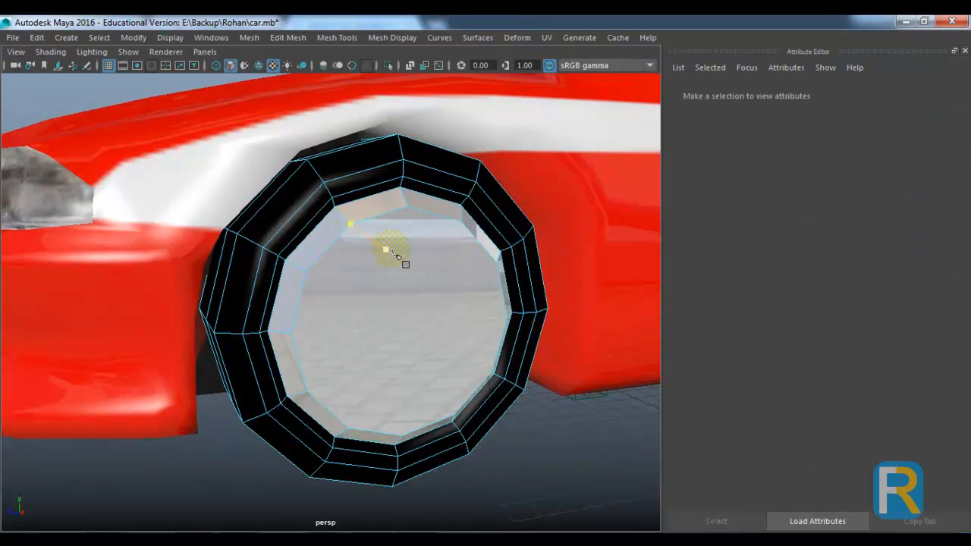
{"action": "left_click", "coordinate": [351, 218]}
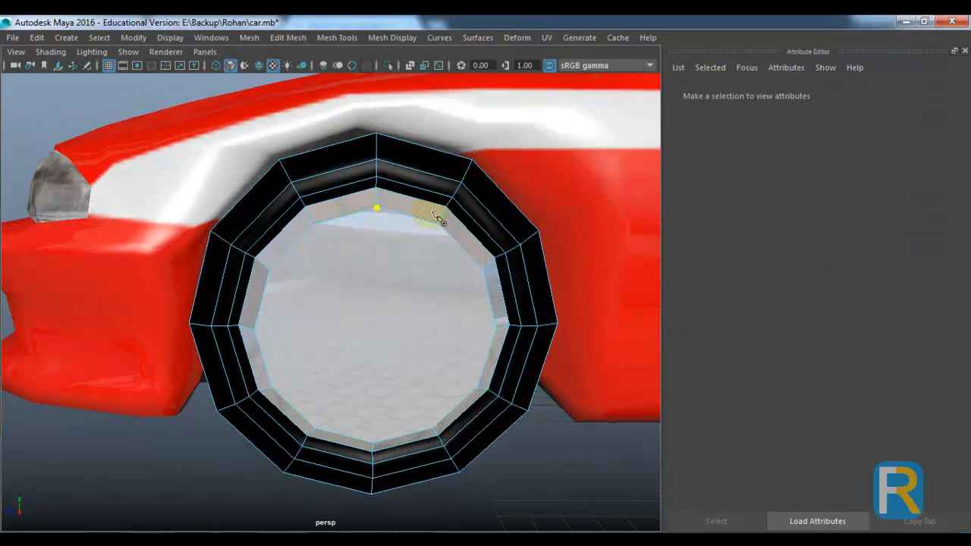
{"action": "left_click", "coordinate": [381, 397]}
{"action": "right_click", "coordinate": [383, 398]}
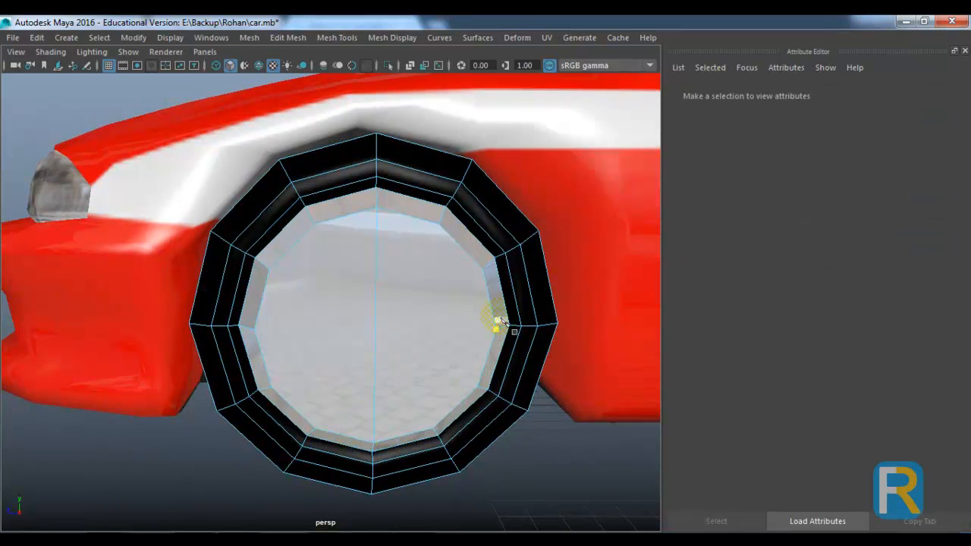
{"action": "left_click", "coordinate": [254, 329]}
Return the wheel to object mode and display it with smooth mesh preview.
{"action": "scroll", "coordinate": [372, 329], "scroll_direction": "down", "scroll_amount": 5}
{"action": "left_click_drag", "start_coordinate": [373, 329], "coordinate": [465, 379]}
{"action": "right_click", "coordinate": [398, 151]}
{"action": "left_click", "coordinate": [449, 133]}
{"action": "left_click", "coordinate": [386, 260]}
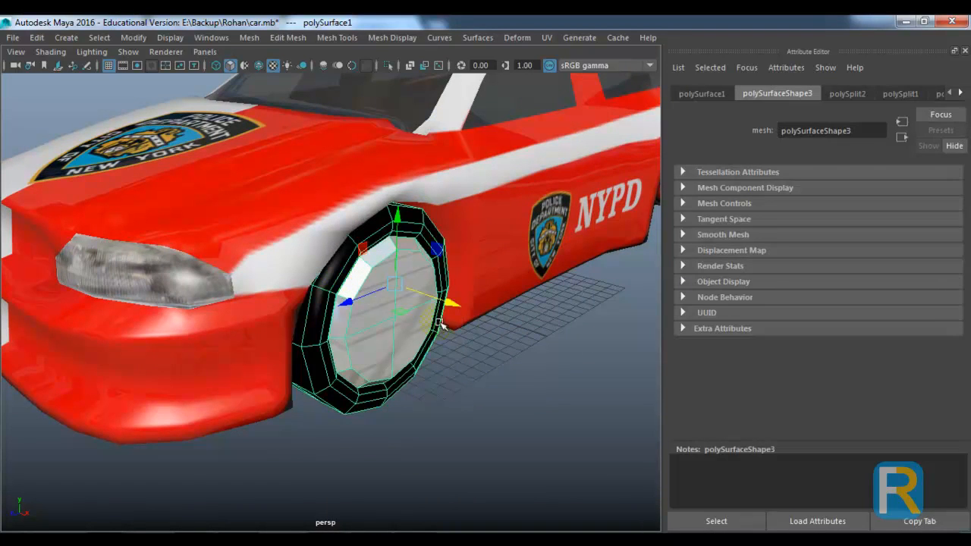
{"action": "left_click", "coordinate": [536, 400]}
{"action": "scroll", "coordinate": [455, 353], "scroll_direction": "down", "scroll_amount": 3}
{"action": "left_click_drag", "start_coordinate": [455, 353], "coordinate": [364, 325]}
{"action": "scroll", "coordinate": [390, 329], "scroll_direction": "up", "scroll_amount": 3}
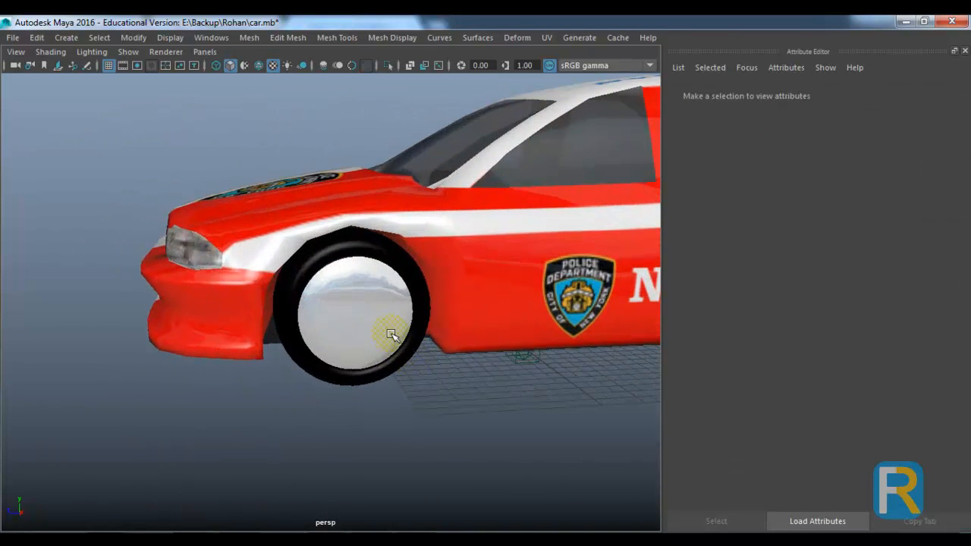
Select one quarter face of the wheel's disc and open the attributes of its Blinn material.
{"action": "left_click", "coordinate": [357, 316]}
{"action": "scroll", "coordinate": [356, 316], "scroll_direction": "up", "scroll_amount": 2}
{"action": "scroll", "coordinate": [355, 313], "scroll_direction": "up", "scroll_amount": 3}
{"action": "right_click", "coordinate": [376, 271]}
{"action": "left_click", "coordinate": [377, 193]}
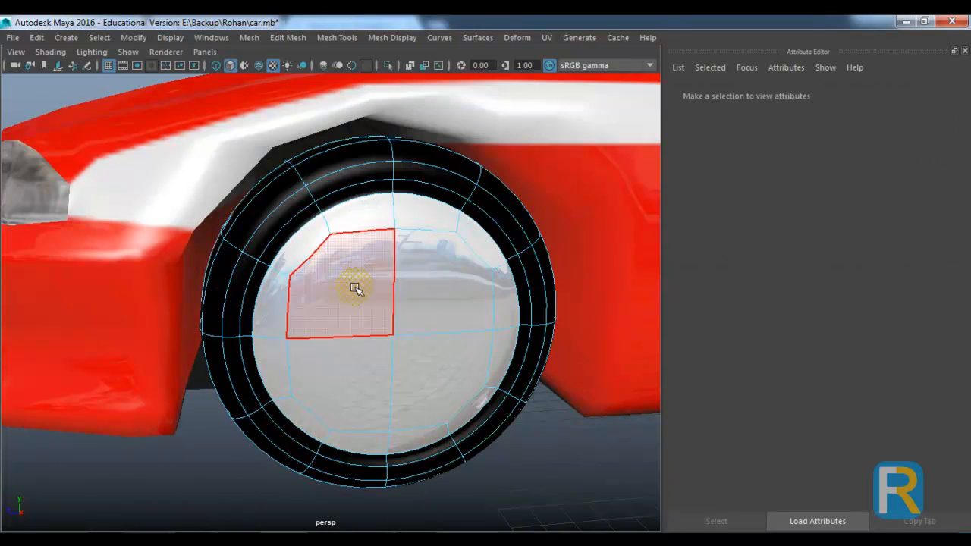
{"action": "left_click", "coordinate": [354, 287]}
{"action": "right_click", "coordinate": [354, 287]}
{"action": "left_click", "coordinate": [344, 483]}
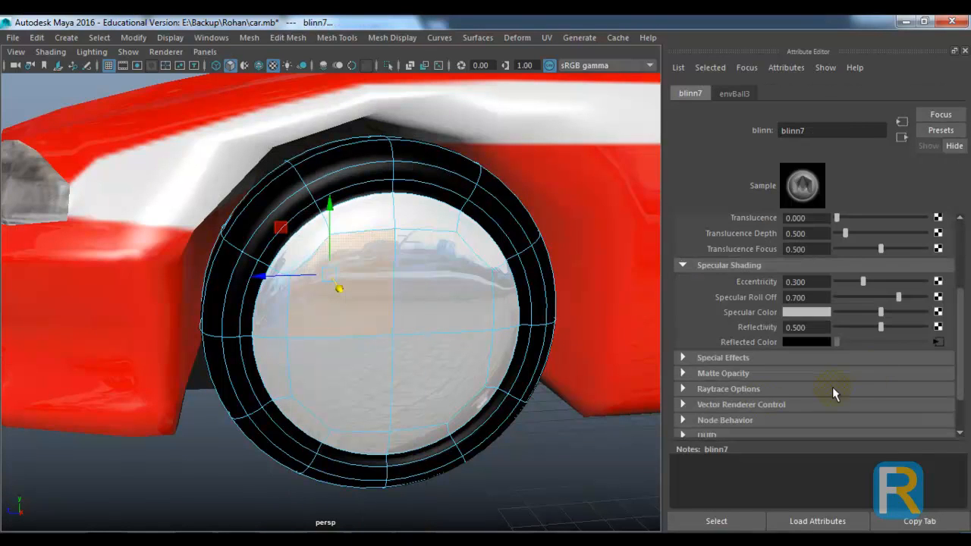
Darken the rim material's color and slightly its specular color, with specular roll off 0.870 and reflectivity 0.276, and return to object mode.
{"action": "left_click_drag", "start_coordinate": [848, 319], "coordinate": [843, 330]}
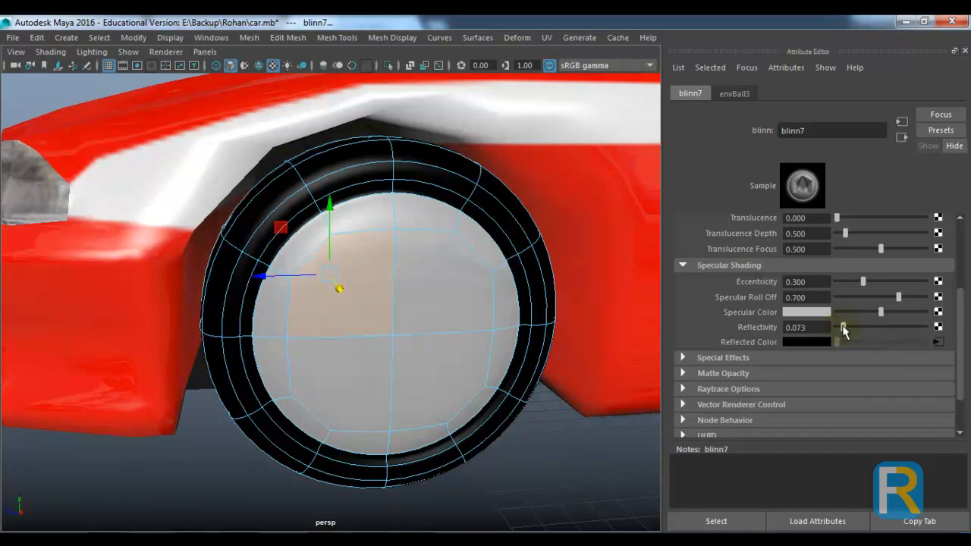
{"action": "scroll", "coordinate": [845, 321], "scroll_direction": "up", "scroll_amount": 4}
{"action": "left_click_drag", "start_coordinate": [864, 258], "coordinate": [842, 260]}
{"action": "left_click_drag", "start_coordinate": [466, 329], "coordinate": [514, 335], "text": "alt"}
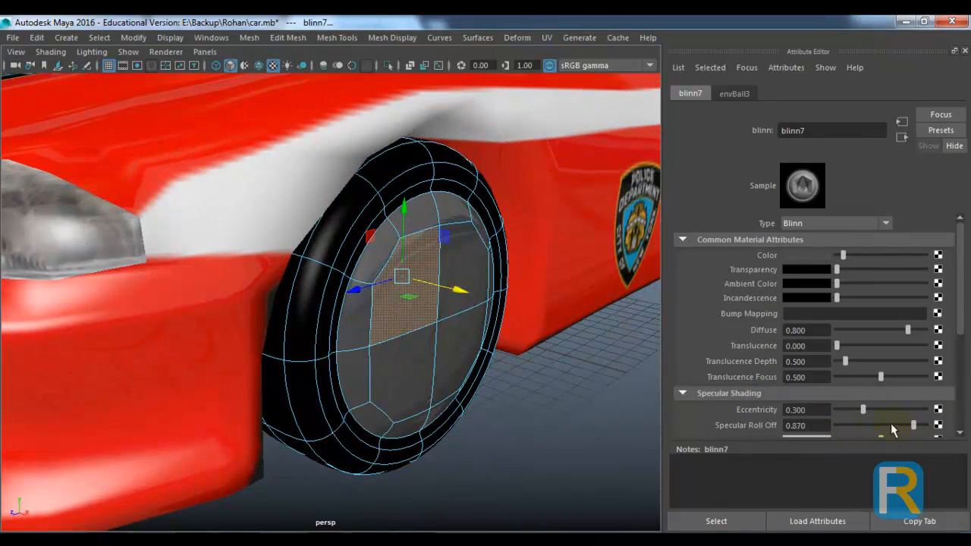
{"action": "scroll", "coordinate": [828, 411], "scroll_direction": "down", "scroll_amount": 1}
{"action": "mouse_move", "coordinate": [890, 401]}
{"action": "left_mouse_down"}
{"action": "mouse_move", "coordinate": [901, 402]}
{"action": "mouse_move", "coordinate": [876, 403]}
{"action": "left_mouse_up"}
{"action": "left_click_drag", "start_coordinate": [877, 414], "coordinate": [860, 421]}
{"action": "right_click", "coordinate": [449, 207]}
{"action": "left_click", "coordinate": [513, 130]}
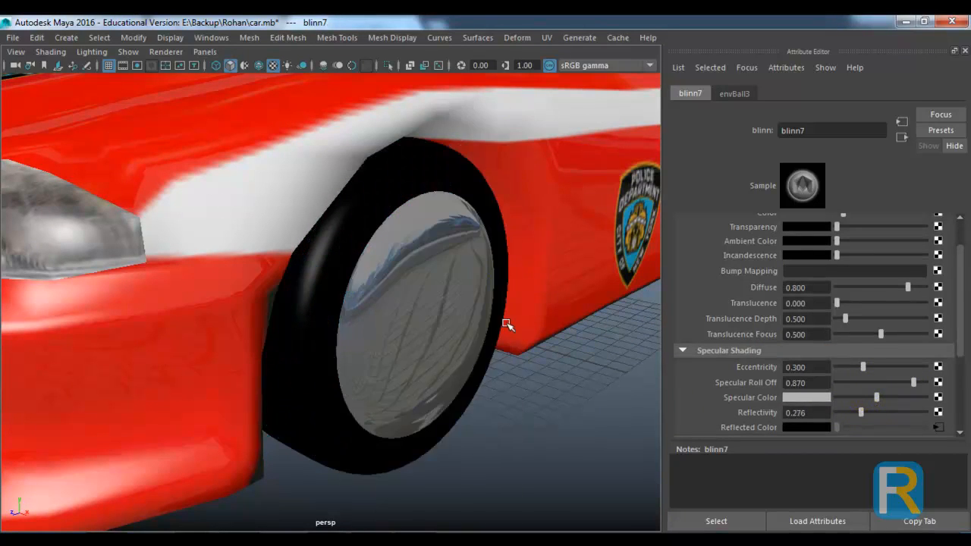
Select the front wheel and center its pivot.
{"action": "scroll", "coordinate": [471, 379], "scroll_direction": "down", "scroll_amount": 8}
{"action": "left_click_drag", "start_coordinate": [472, 379], "coordinate": [401, 362]}
{"action": "left_click", "coordinate": [400, 362]}
{"action": "scroll", "coordinate": [336, 369], "scroll_direction": "down", "scroll_amount": 5}
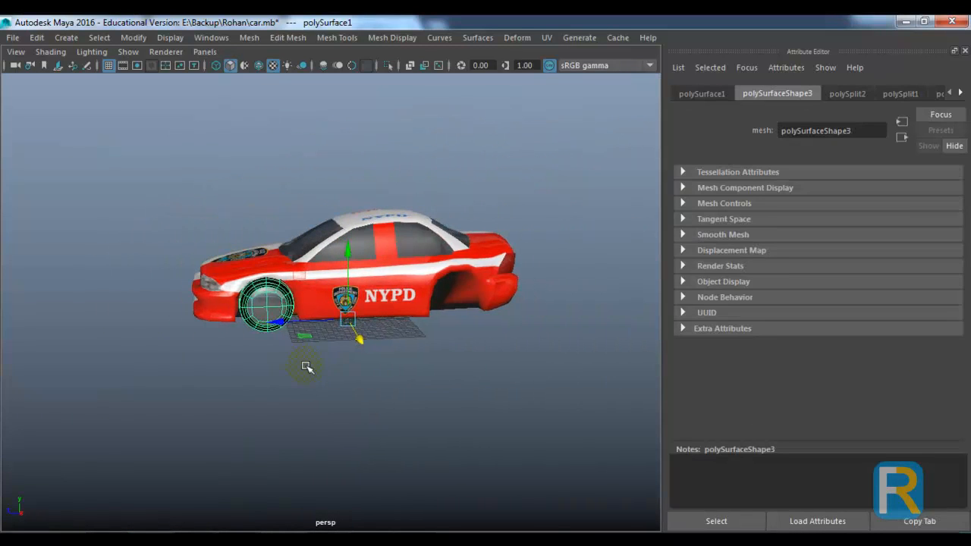
{"action": "left_click", "coordinate": [122, 38]}
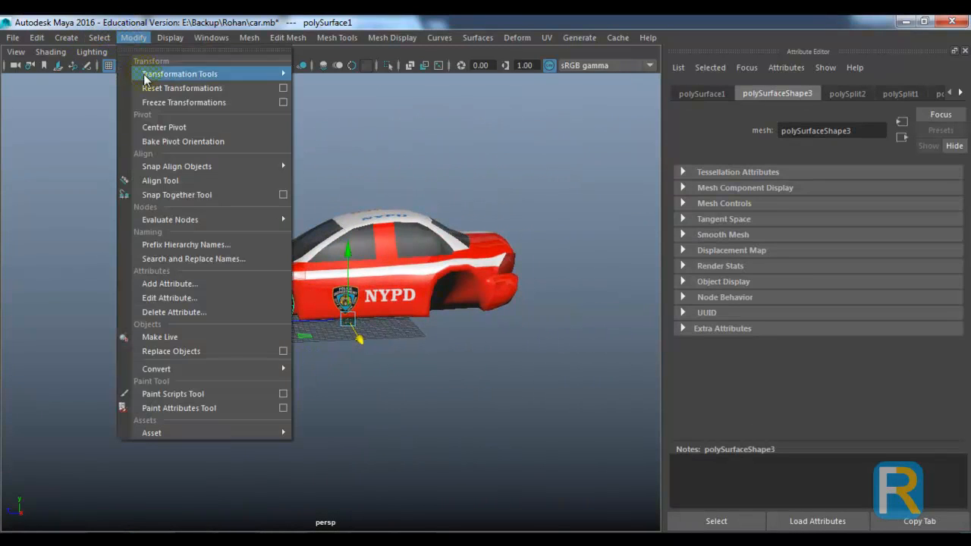
{"action": "left_click", "coordinate": [162, 126]}
Duplicate the front wheel and move the copy back into the rear wheel arch, to a Translate Z of about -33.7.
{"action": "left_click_drag", "start_coordinate": [417, 297], "coordinate": [431, 315]}
{"action": "scroll", "coordinate": [431, 316], "scroll_direction": "up", "scroll_amount": 3}
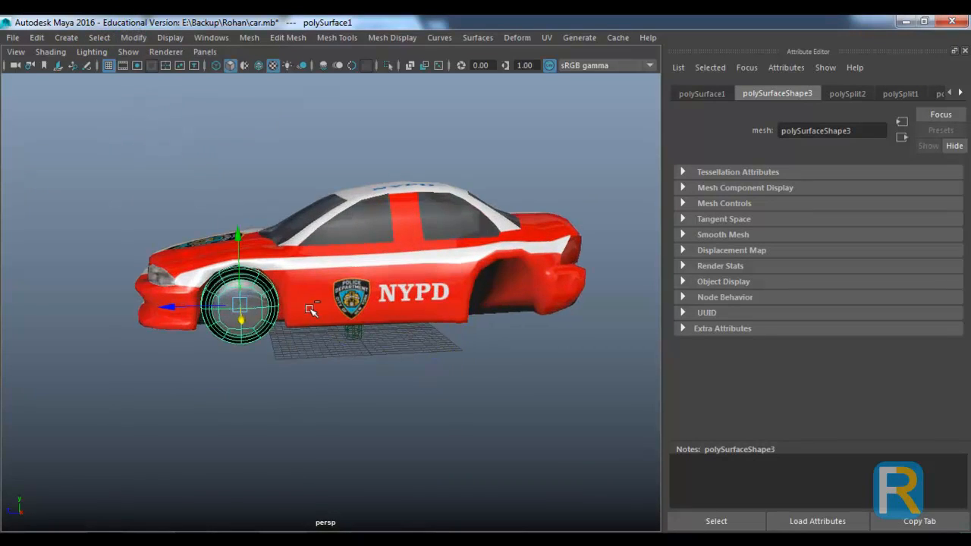
{"action": "key", "text": "ctrl+d"}
{"action": "left_click_drag", "start_coordinate": [247, 334], "coordinate": [449, 334]}
{"action": "left_click", "coordinate": [474, 417]}
{"action": "left_click_drag", "start_coordinate": [474, 416], "coordinate": [513, 337]}
Duplicate the front and rear wheels together and move the copies past the car's opposite side, to a Translate X of about -29.3.
{"action": "left_click", "coordinate": [250, 307]}
{"action": "left_click", "coordinate": [456, 286]}
{"action": "key", "text": "ctrl+d"}
{"action": "left_click_drag", "start_coordinate": [388, 258], "coordinate": [209, 279]}
{"action": "left_click_drag", "start_coordinate": [250, 312], "coordinate": [324, 334]}
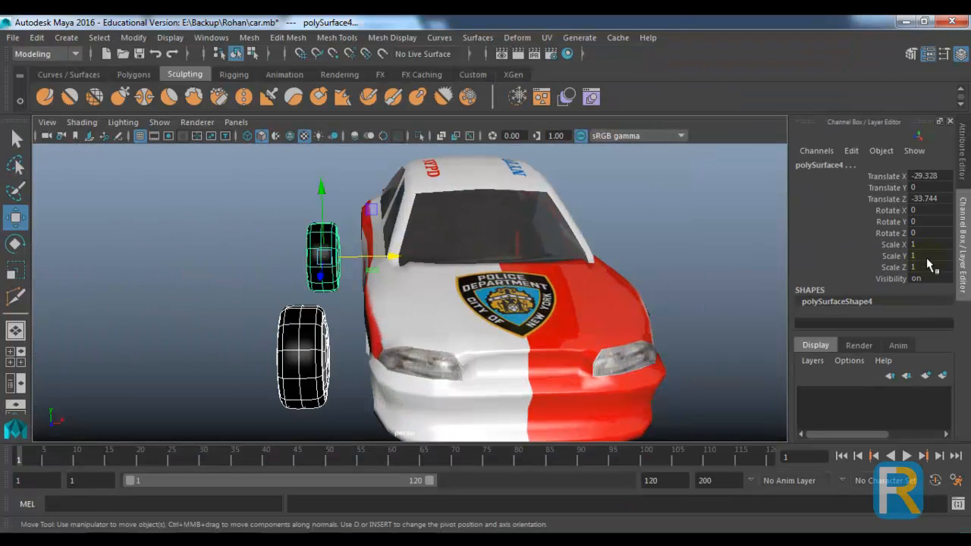
Mirror the two copied wheels with Scale X -1 and move them inward into their arches, to a Translate X of about -21.9.
{"action": "double_click", "coordinate": [926, 244]}
{"action": "type", "text": "-1"}
{"action": "key", "text": "Return"}
{"action": "left_click_drag", "start_coordinate": [319, 351], "coordinate": [343, 342]}
{"action": "left_click_drag", "start_coordinate": [329, 269], "coordinate": [384, 264]}
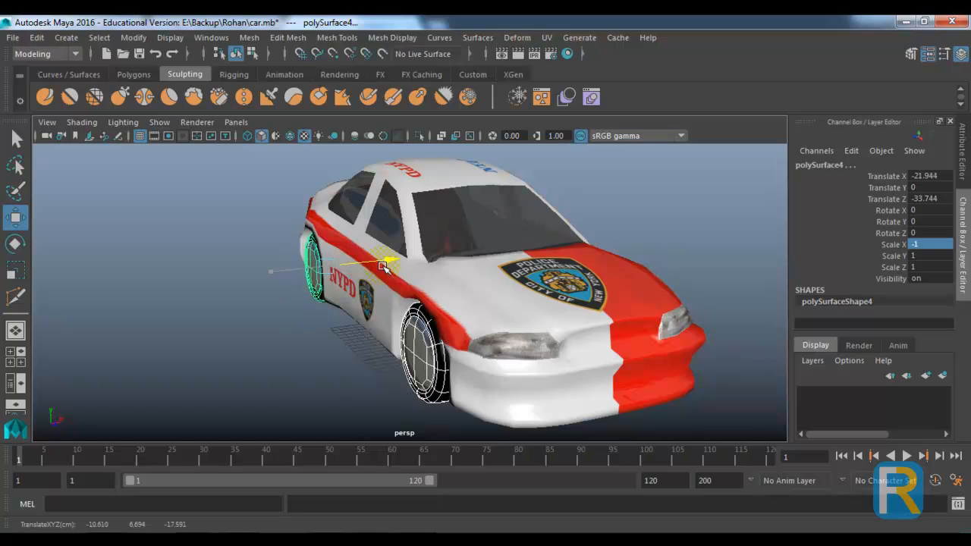
{"action": "left_click", "coordinate": [245, 397]}
Examine the car with all its wheels from the front and from both sides.
{"action": "scroll", "coordinate": [417, 323], "scroll_direction": "down", "scroll_amount": 5}
{"action": "left_click_drag", "start_coordinate": [417, 319], "coordinate": [236, 303]}
{"action": "scroll", "coordinate": [402, 341], "scroll_direction": "up", "scroll_amount": 5}
{"action": "left_click_drag", "start_coordinate": [402, 341], "coordinate": [328, 343]}
{"action": "left_click_drag", "start_coordinate": [328, 343], "coordinate": [418, 367]}
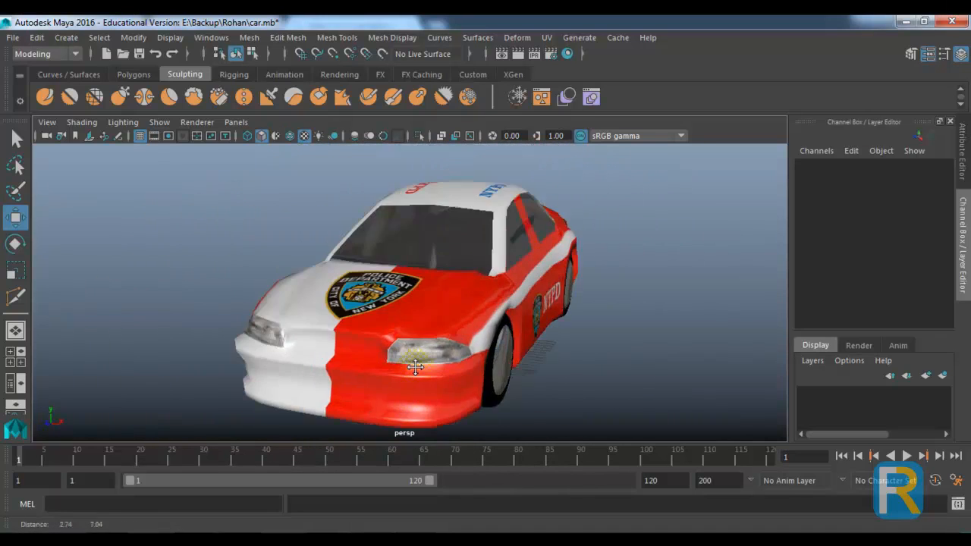
{"action": "scroll", "coordinate": [418, 368], "scroll_direction": "down", "scroll_amount": 3}
{"action": "left_click_drag", "start_coordinate": [250, 204], "coordinate": [575, 364]}
{"action": "left_click", "coordinate": [606, 359]}
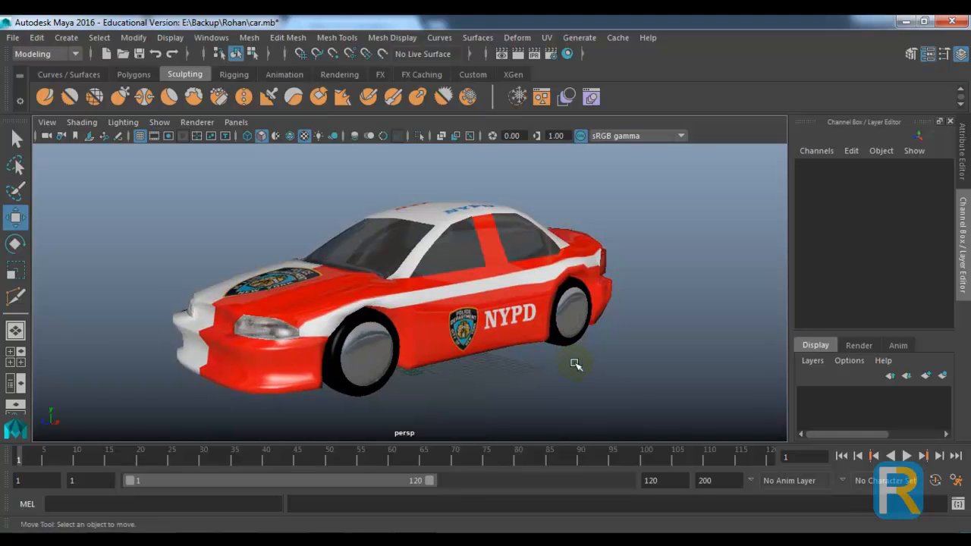